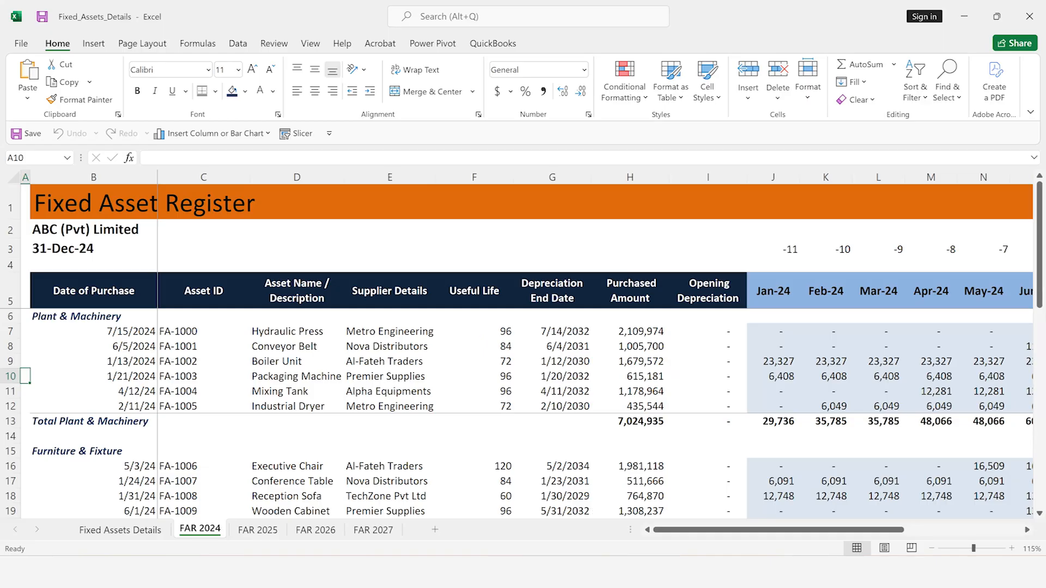
Examine the FAR 2024 register across row 12, from the purchase date to the Net Asset Value column
click(142, 409)
key(Right)
key(Right)
key(Right)
key(Right)
key(Right)
key(Right)
key(Right)
key(Right)
key(Right)
key(Right)
key(Right)
key(Right)
key(Right)
key(Right)
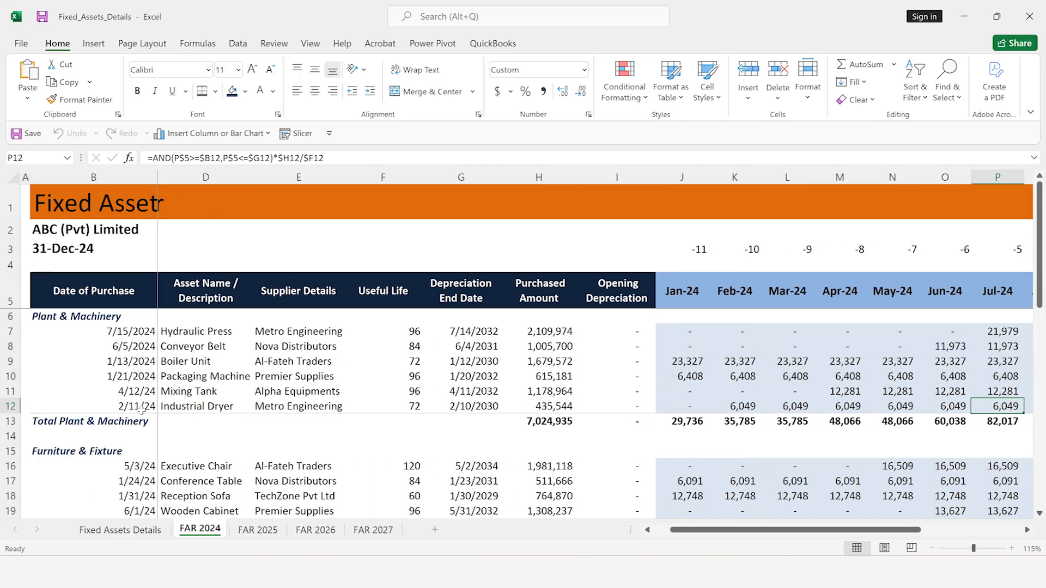
key(Right)
key(Right)
key(Right)
key(Right)
key(Right)
key(Right)
key(Right)
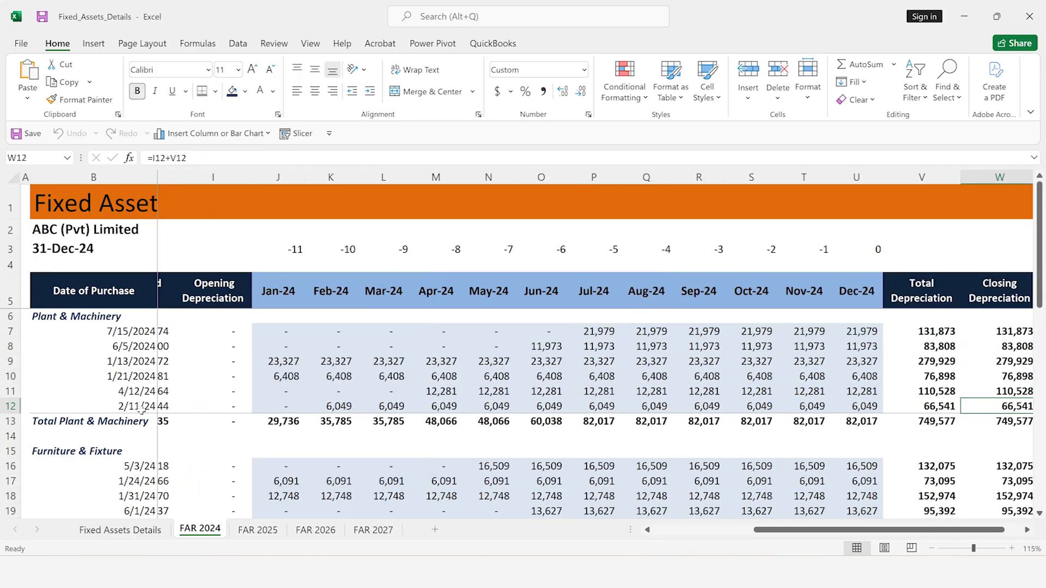
key(Right)
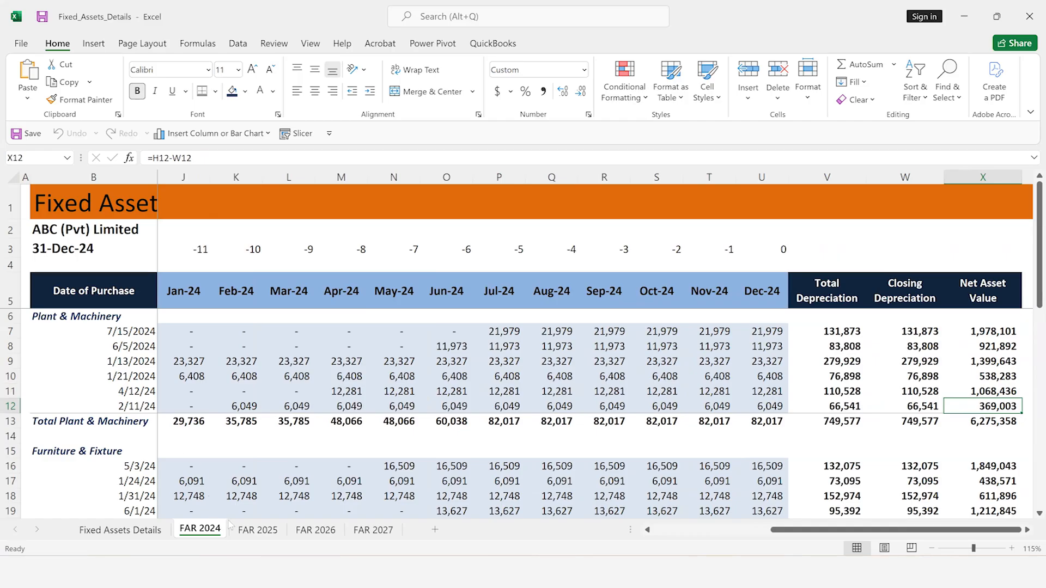
Look through the FAR 2025 and FAR 2026 registers, then return to FAR 2024
click(260, 530)
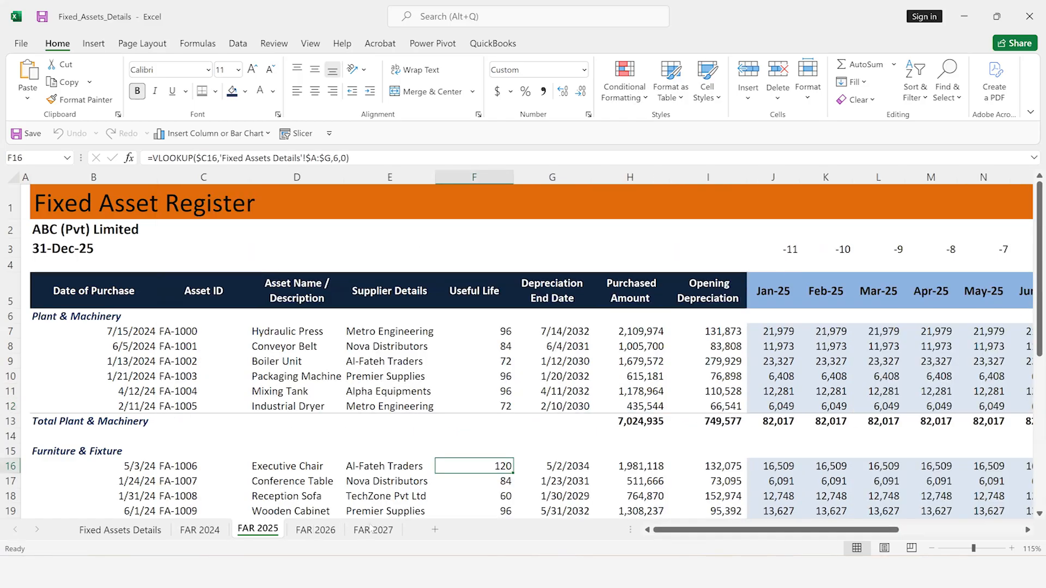
click(316, 530)
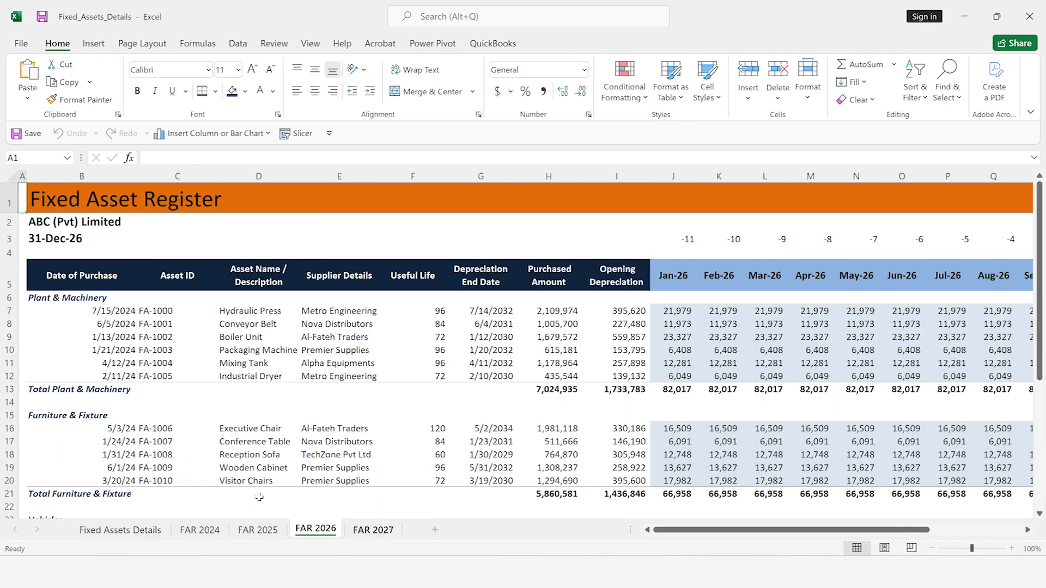
key(ctrl+Page_Up)
key(ctrl+Page_Up)
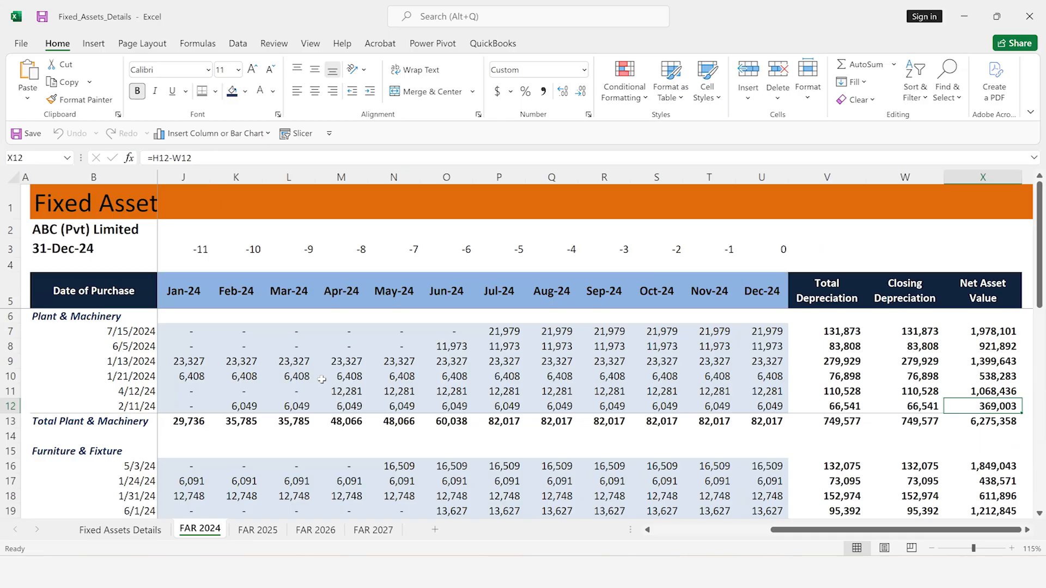
Review each column of the Fixed Assets Details sheet, from Asset Unique ID through Depreciation End Date
click(126, 531)
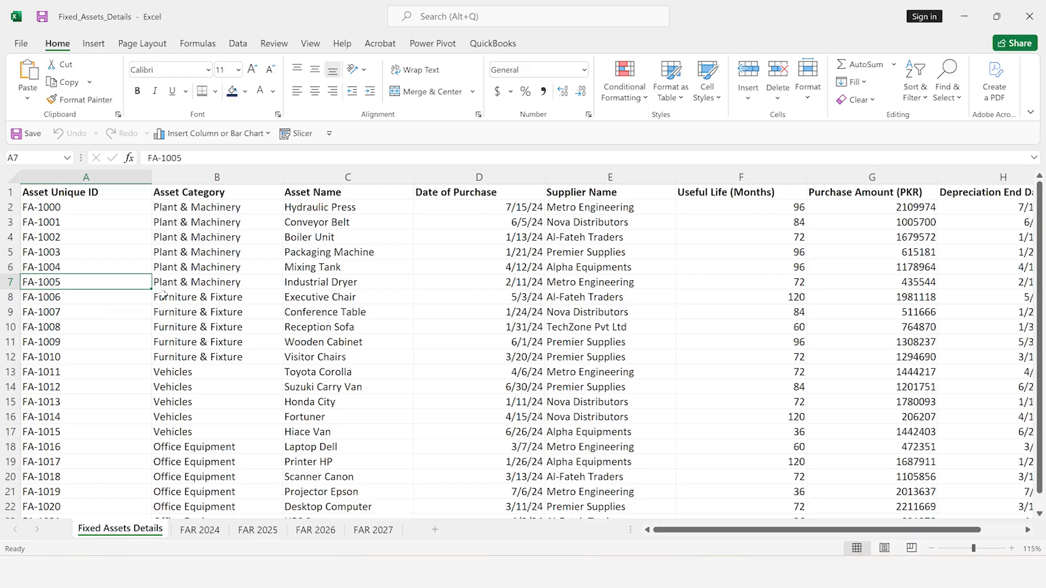
key(ctrl+space)
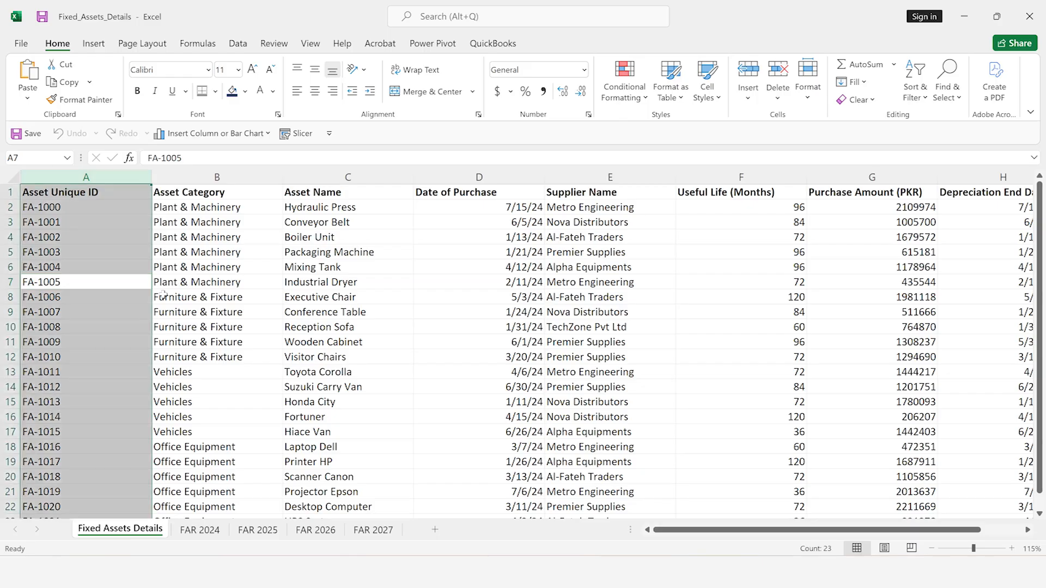
click(216, 248)
key(ctrl+space)
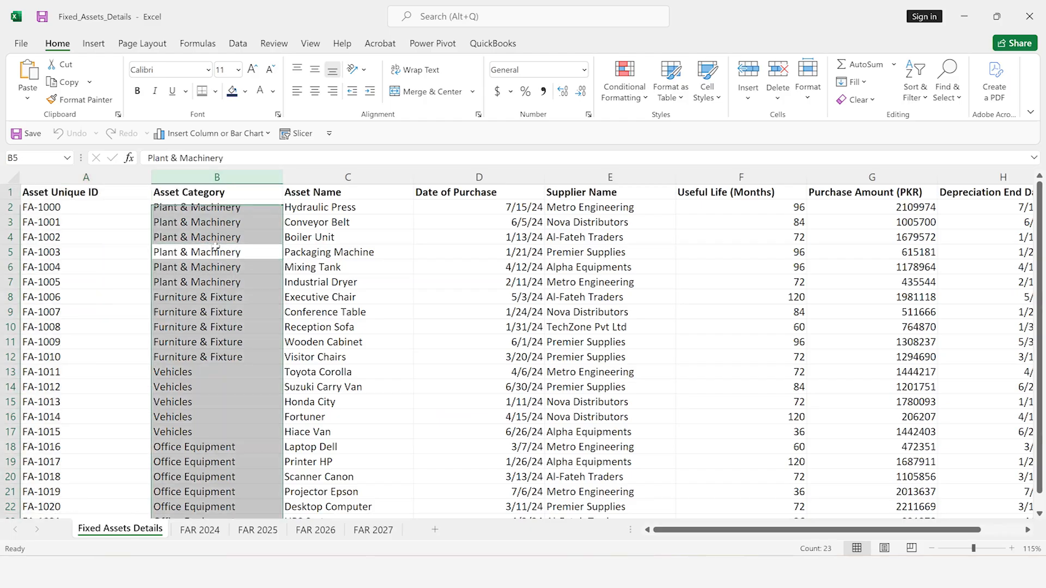
click(317, 250)
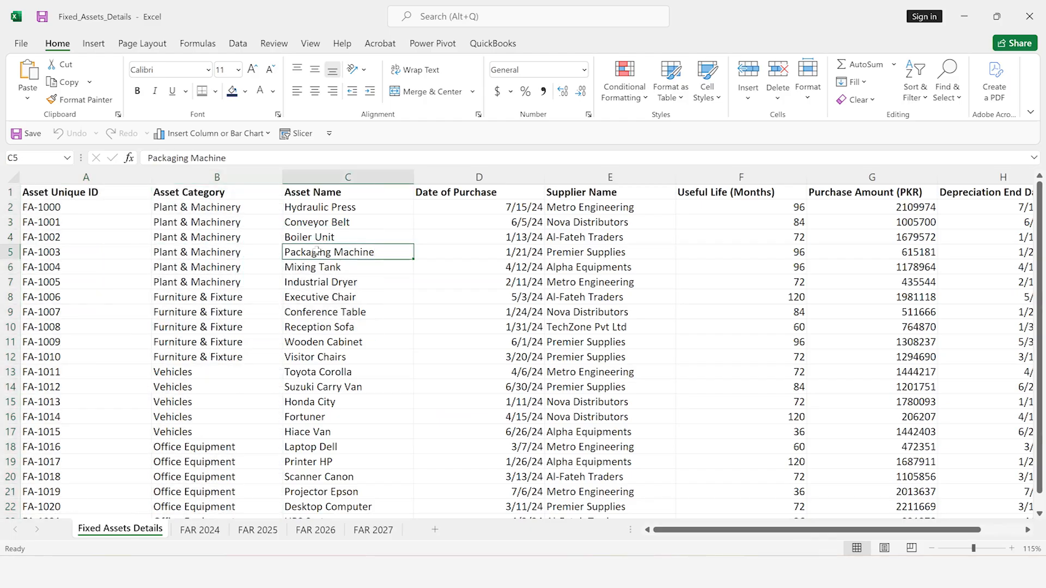
key(ctrl+space)
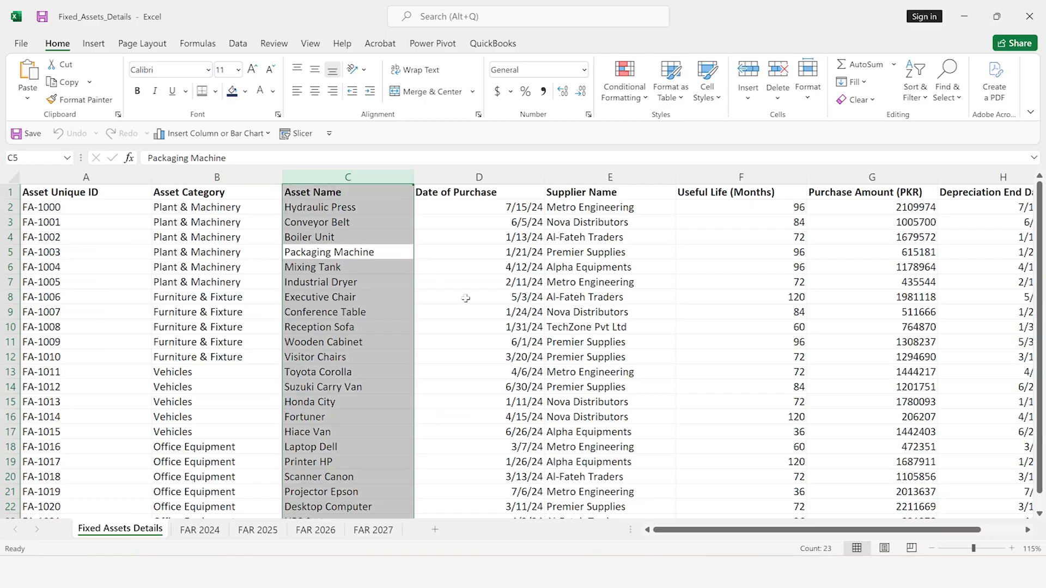
click(467, 299)
key(ctrl+space)
click(608, 294)
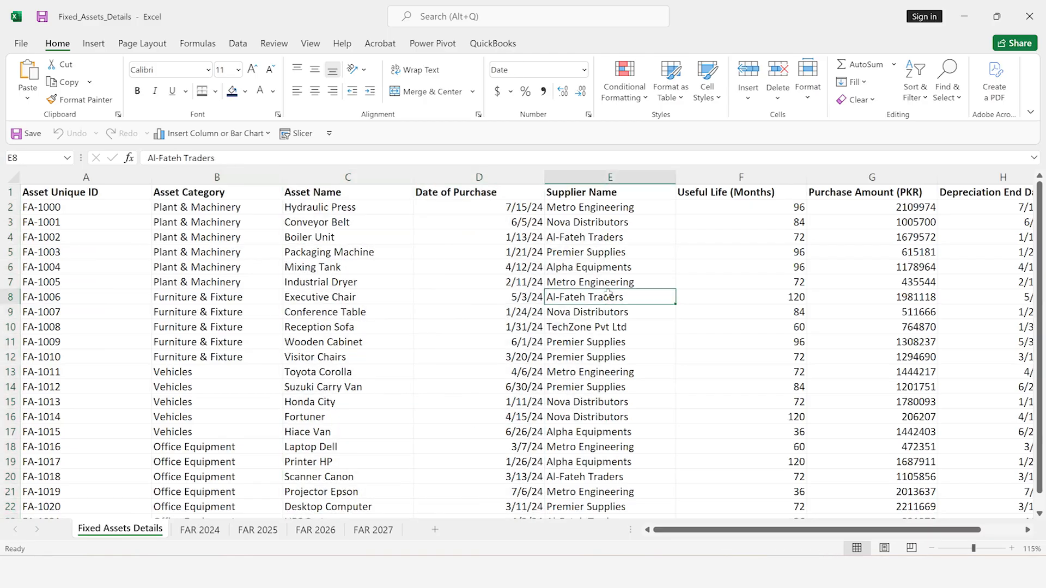
key(ctrl+space)
click(701, 306)
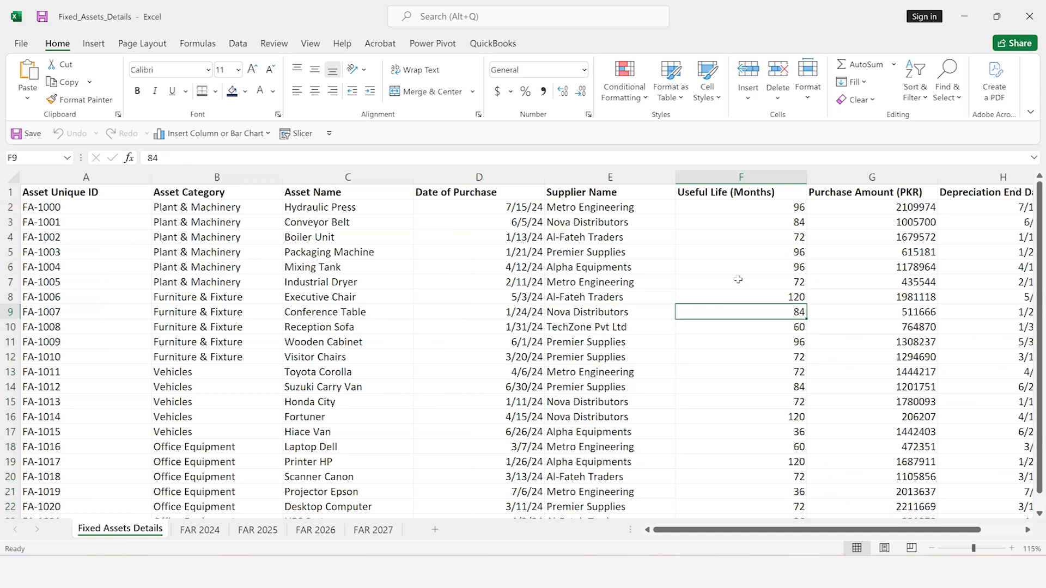
key(ctrl+space)
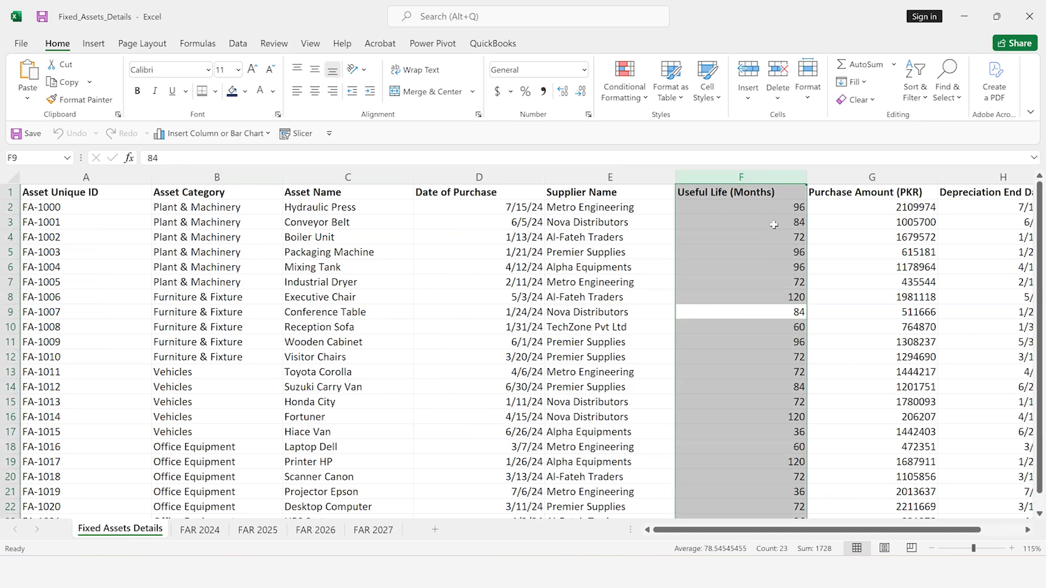
click(861, 267)
key(ctrl+space)
click(984, 293)
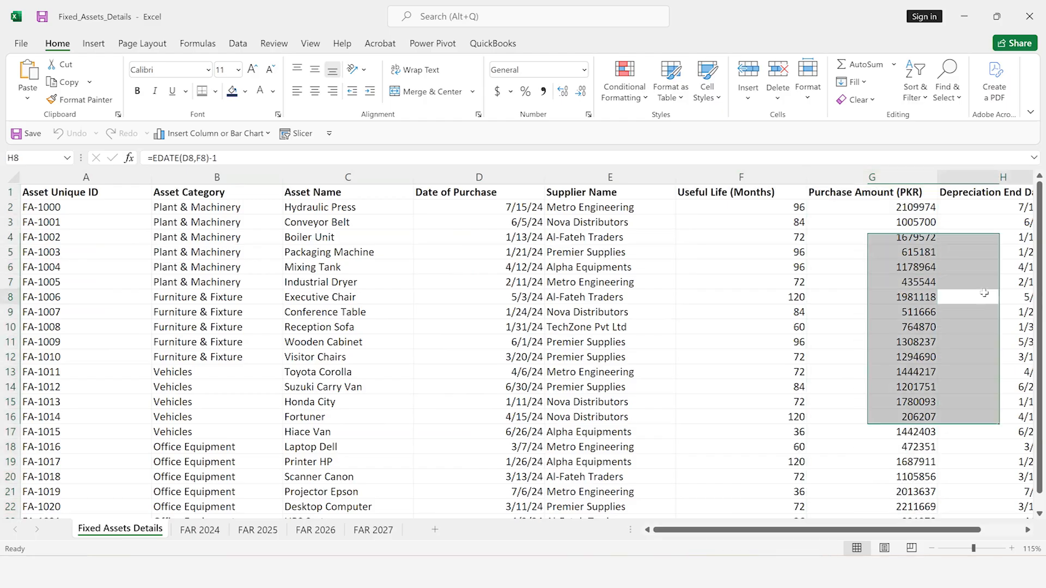
key(ctrl+space)
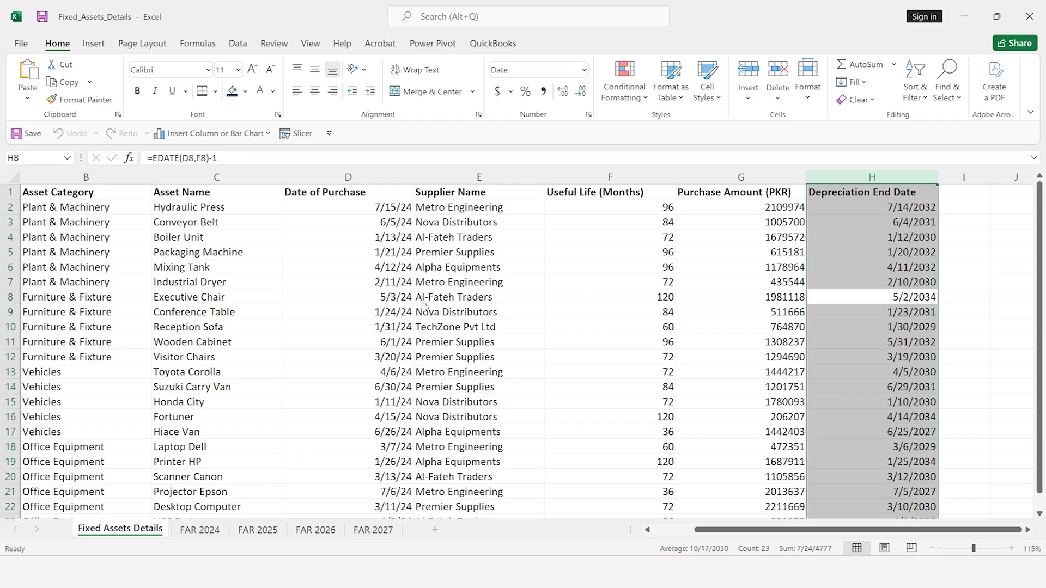
Switch to the FAR with Dep Working workbook and add a new sheet named FAR 2024
mouse_move(656, 572)
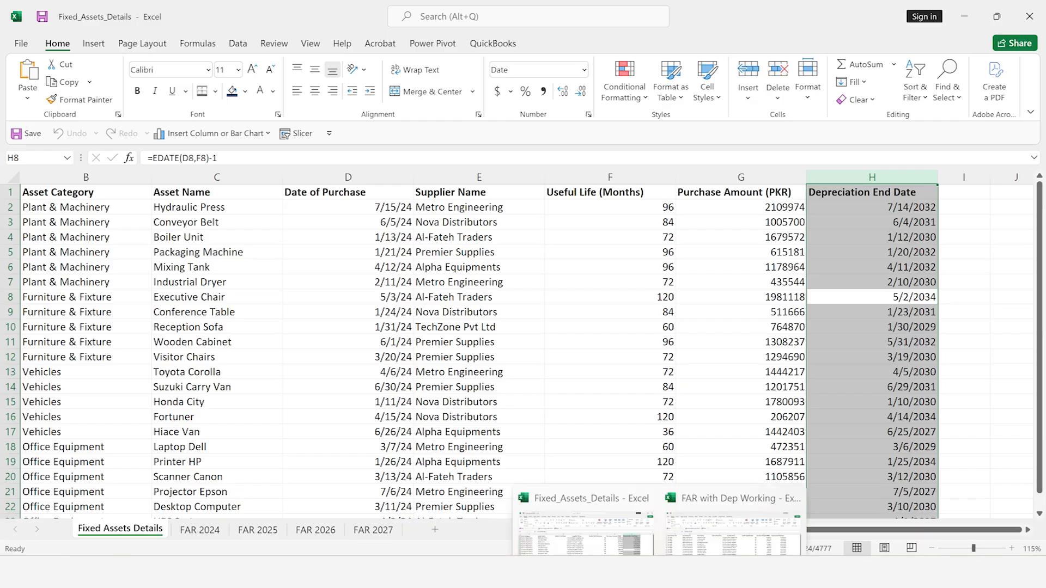
click(716, 459)
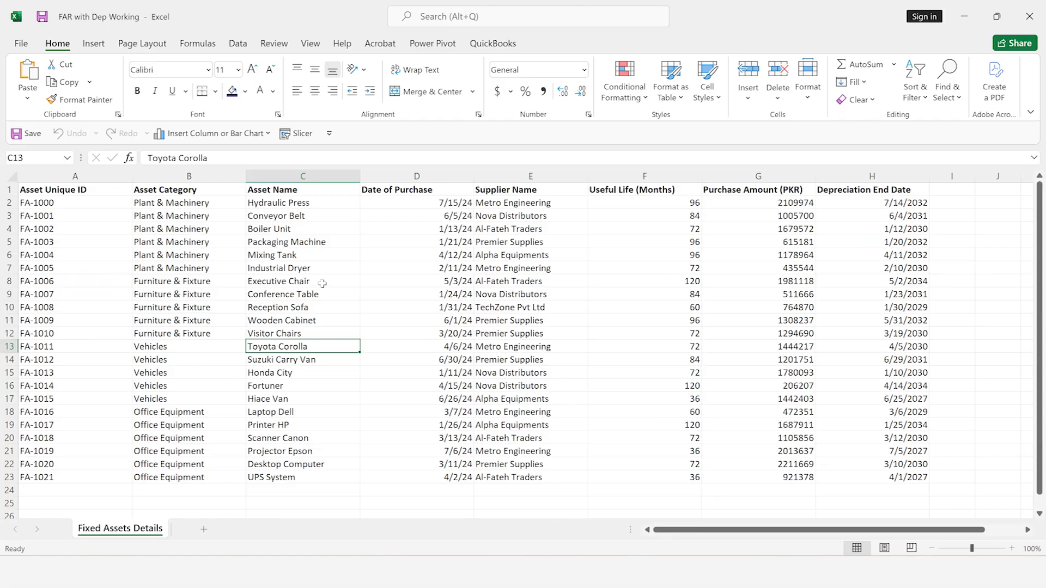
click(207, 531)
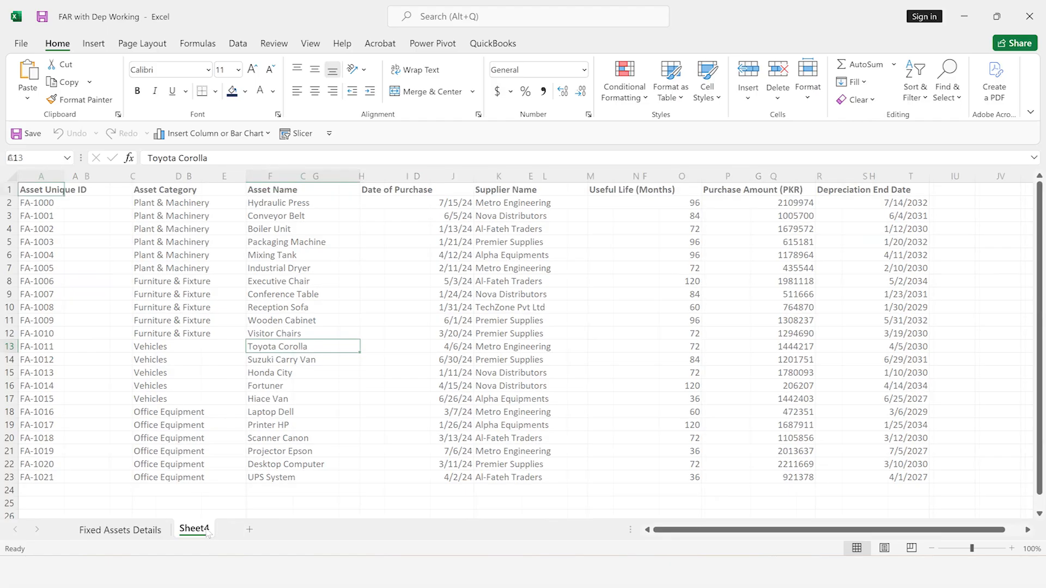
double_click(194, 529)
text(FAR 2024)
key(Return)
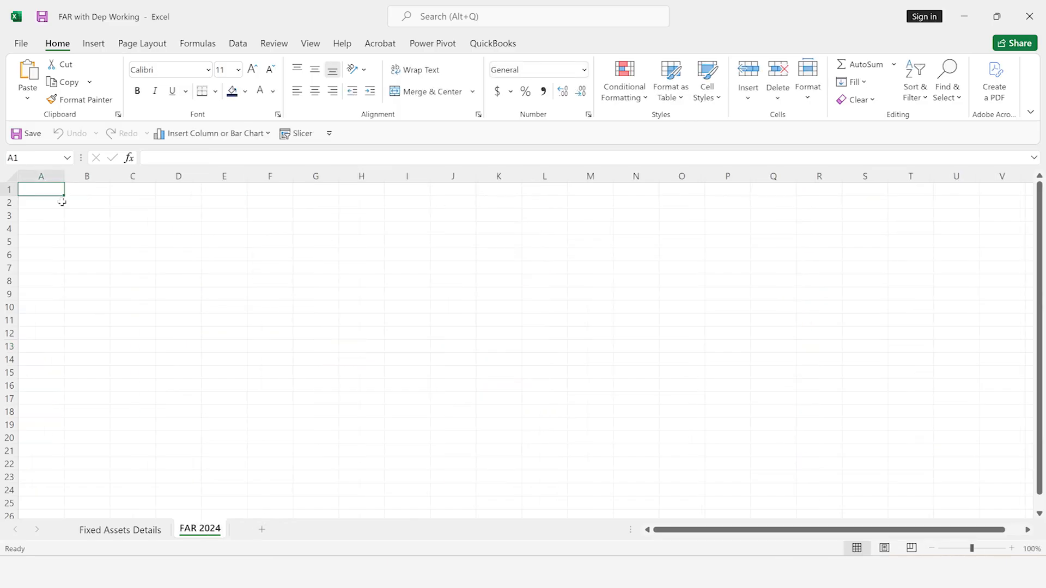
Set the width of column A on the FAR 2024 sheet to 1
key(alt+h)
text(o)
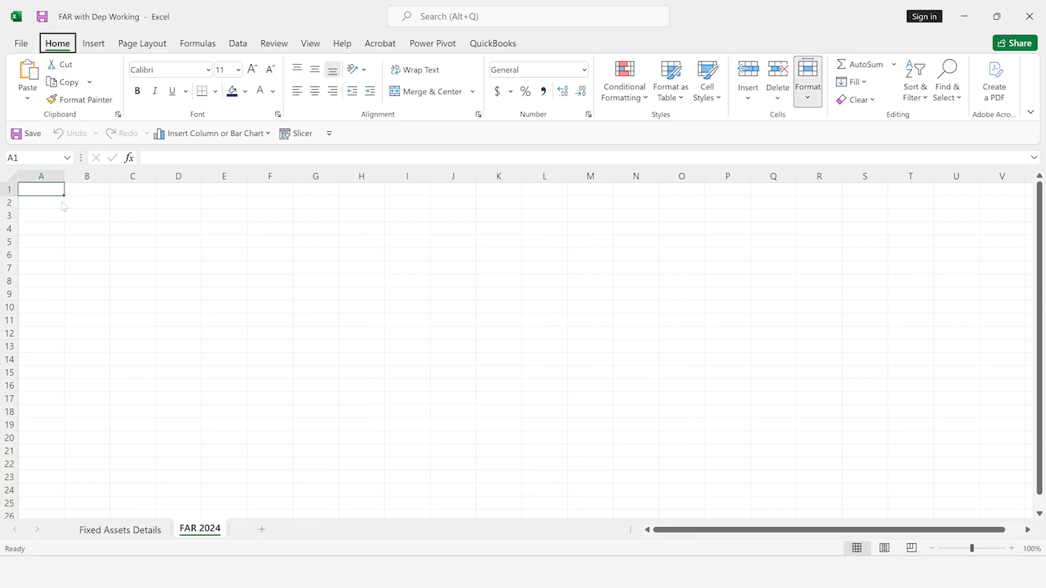
text(w)
text(1)
key(Return)
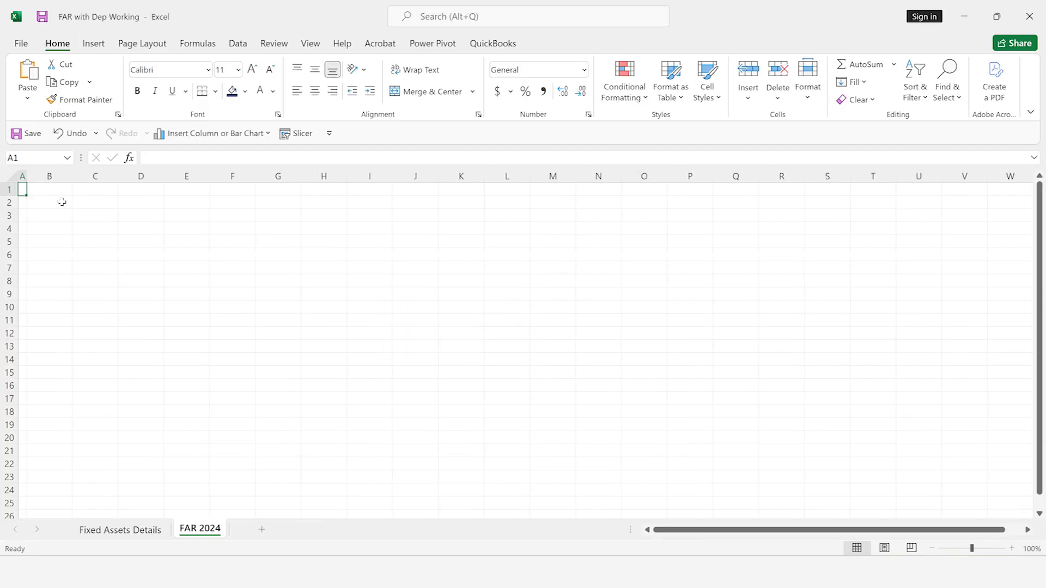
Enter the title "Fixed Asset Register" in cell B1
key(Right)
text(Fi)
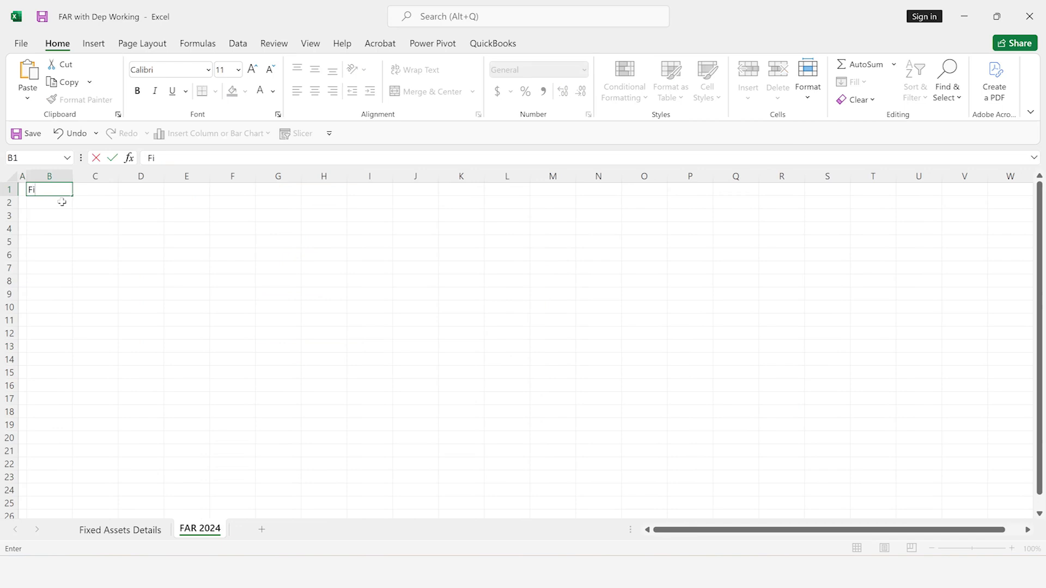
text(xed Assets)
key(BackSpace)
text(Register)
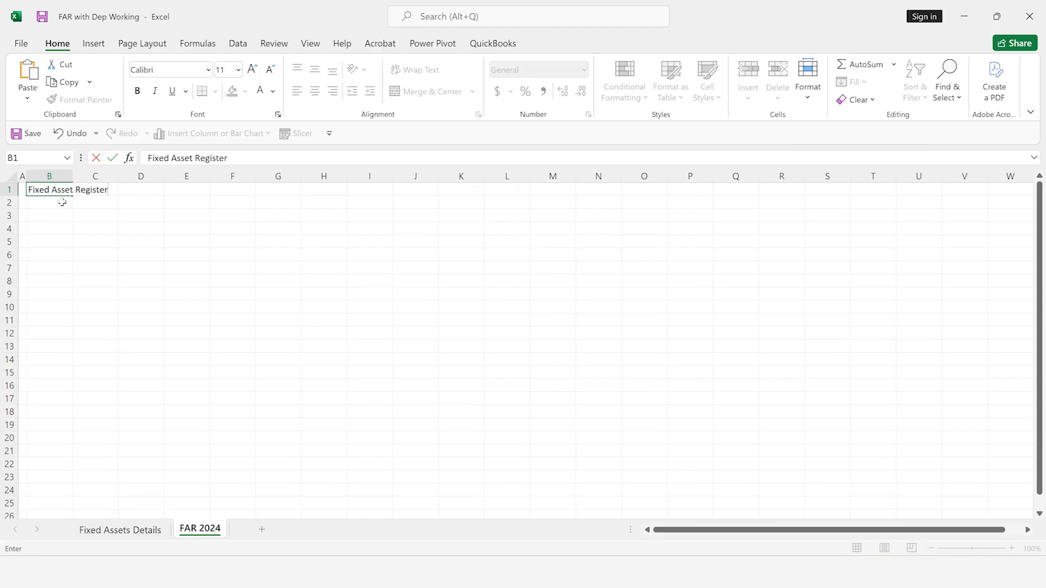
Enter the company name "ABC (Pvt) Limited" in cell B2
click(61, 203)
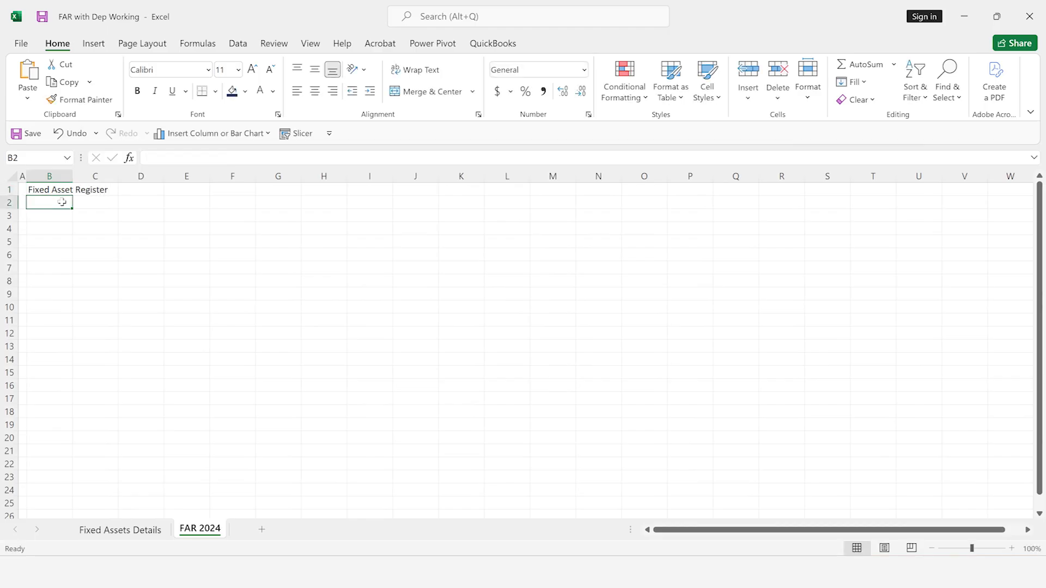
text(ABC)
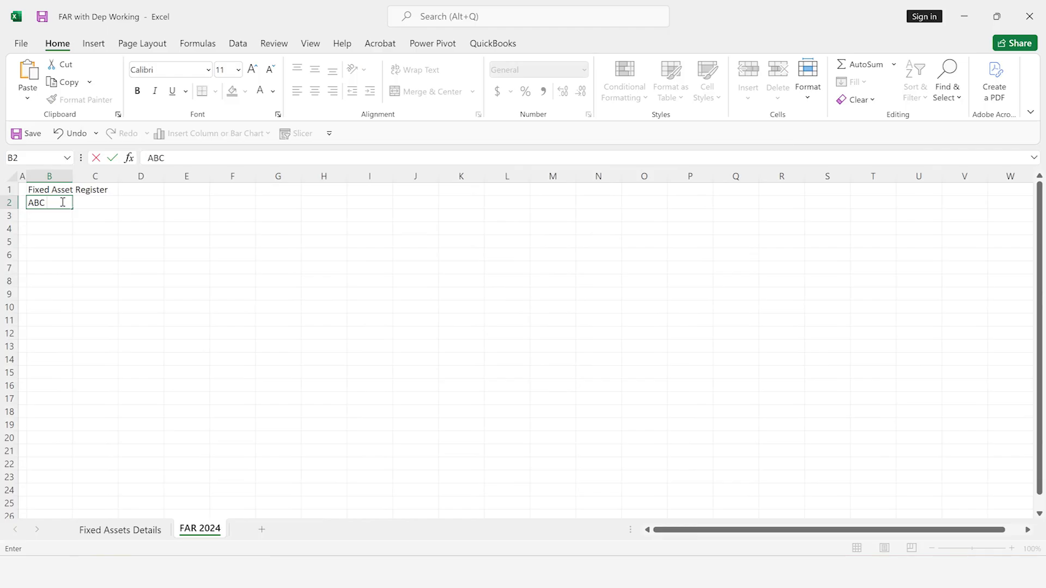
text( (Pvt) lIMITE)
key(BackSpace)
key(BackSpace)
key(BackSpace)
key(BackSpace)
key(BackSpace)
key(BackSpace)
key(BackSpace)
text(Limited)
key(Return)
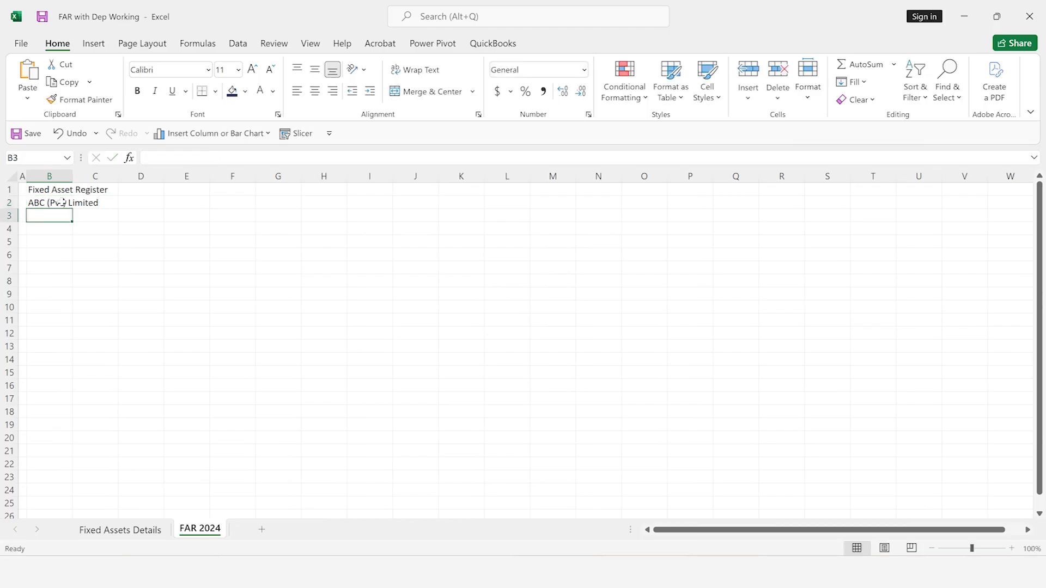
Enter the reporting date 31 Dec 2024 in cell B3
text(31 Dec 2024)
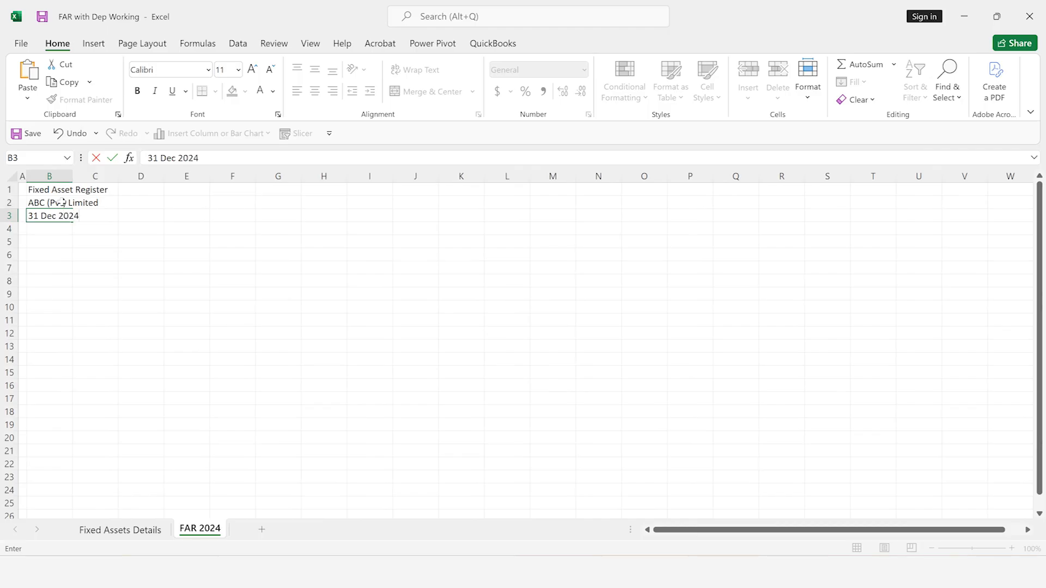
key(Return)
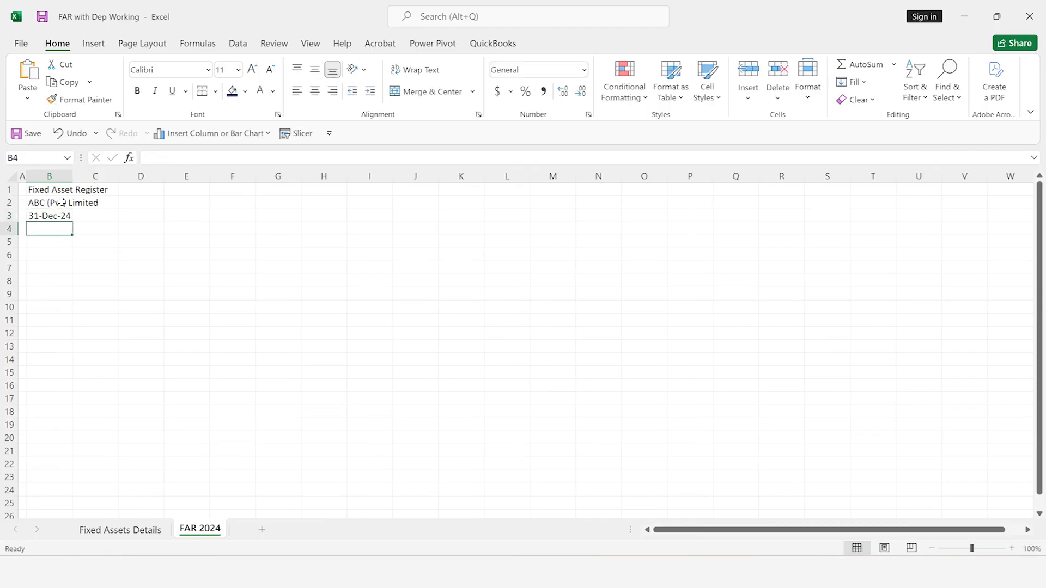
Increase the font size of the Fixed Asset Register title in B1 to 24
key(Up)
key(Up)
key(Up)
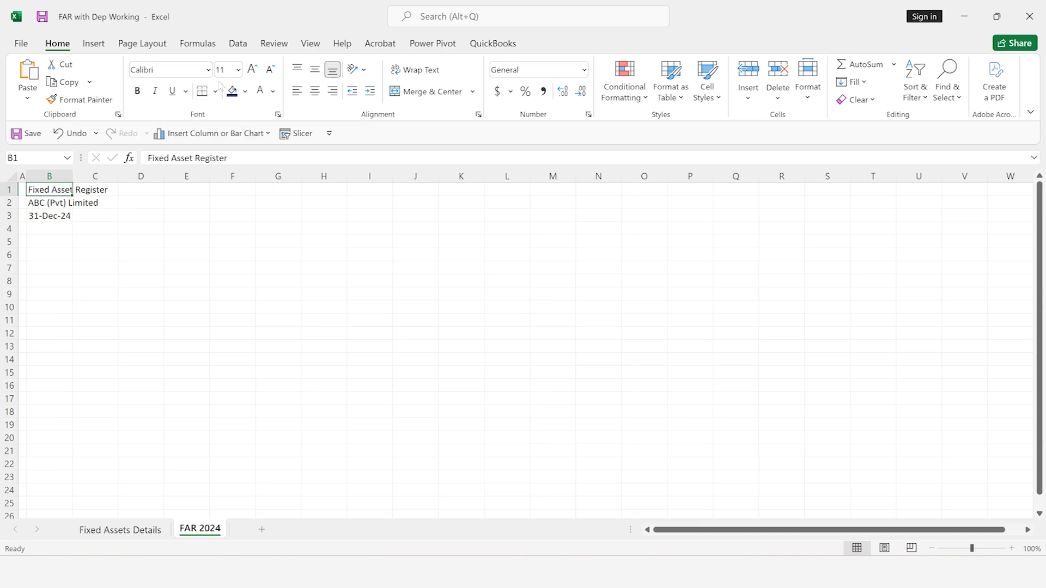
click(252, 72)
click(252, 72)
click(252, 72)
click(252, 72)
click(252, 72)
click(252, 72)
click(252, 72)
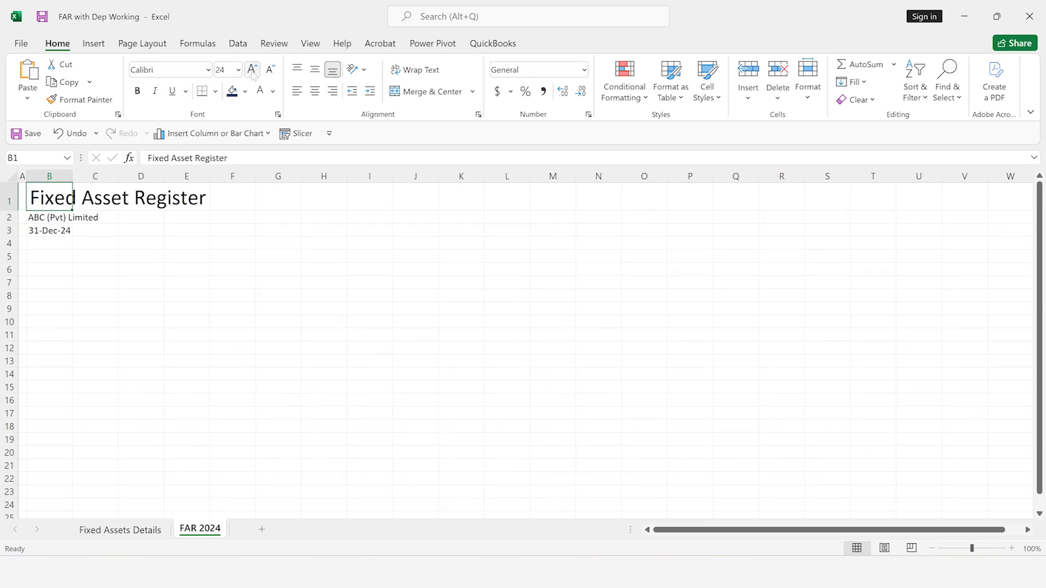
Fill row 1 from B1 through the last column with the orange theme colour
key(ctrl+shift+Right)
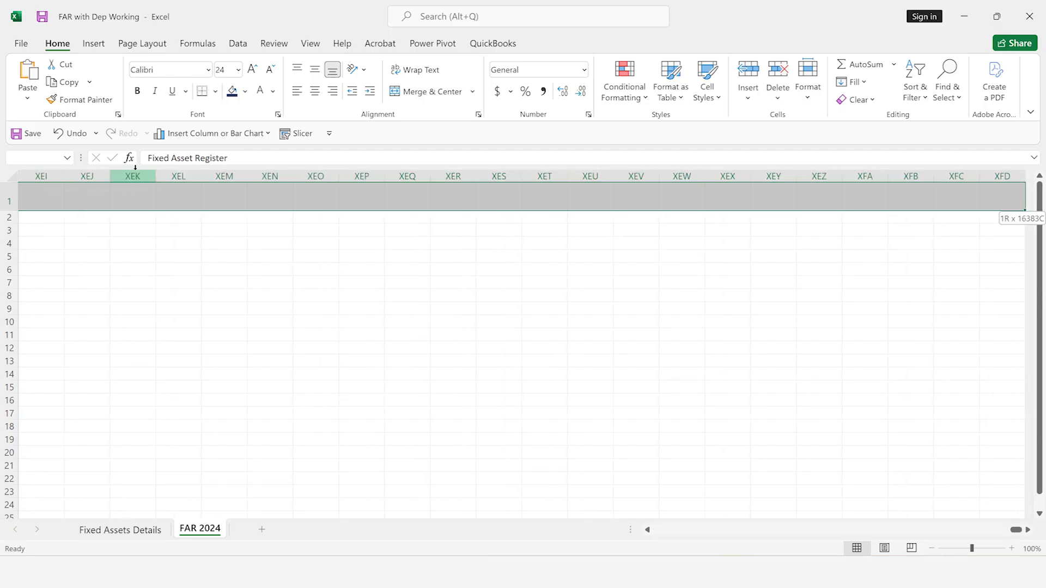
click(245, 91)
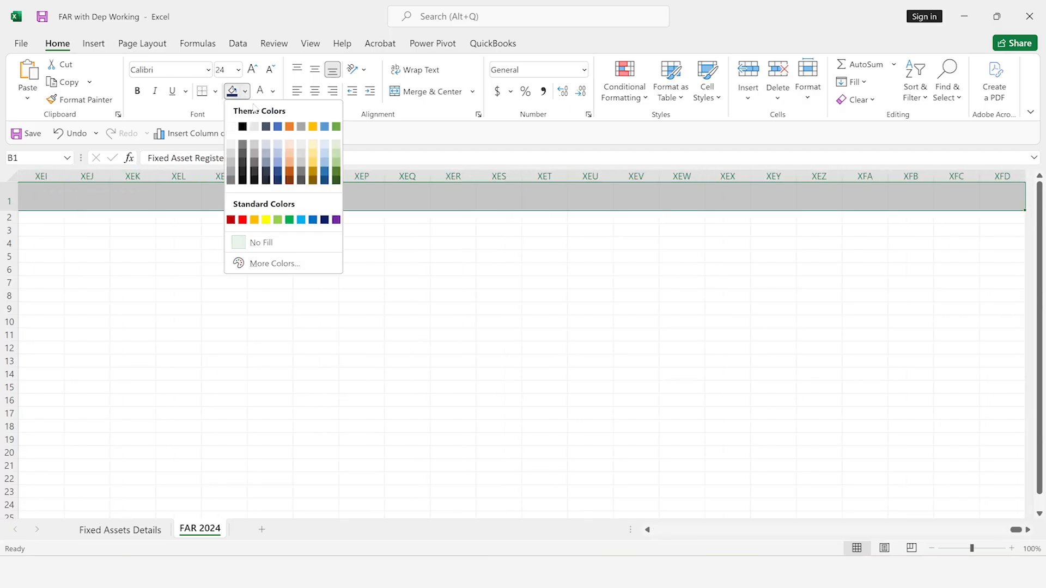
click(291, 127)
key(ctrl+BackSpace)
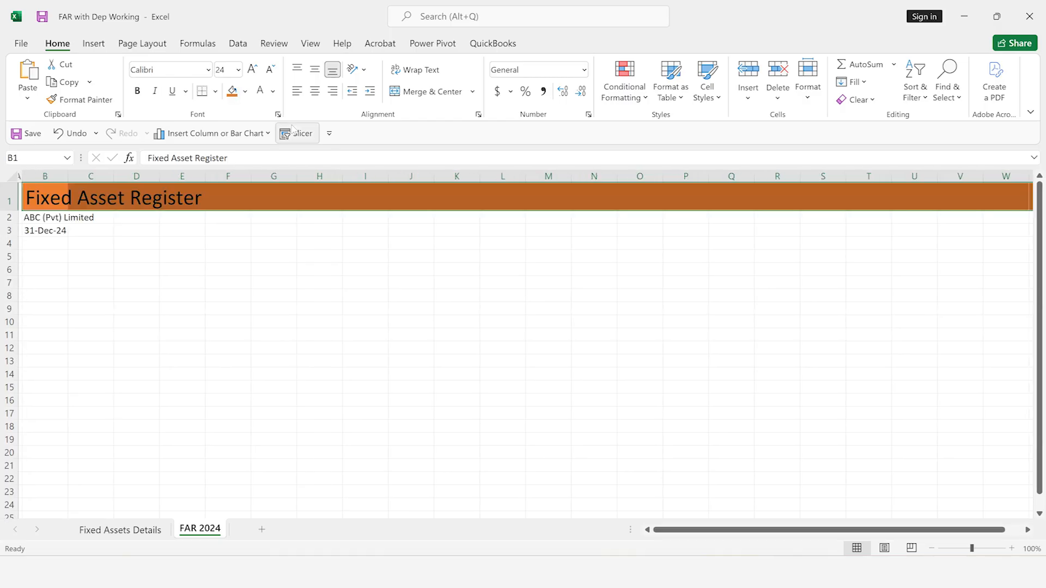
Format the company name and reporting date in B2:B3 as bold, 14-point text
key(Down)
key(Down)
key(Up)
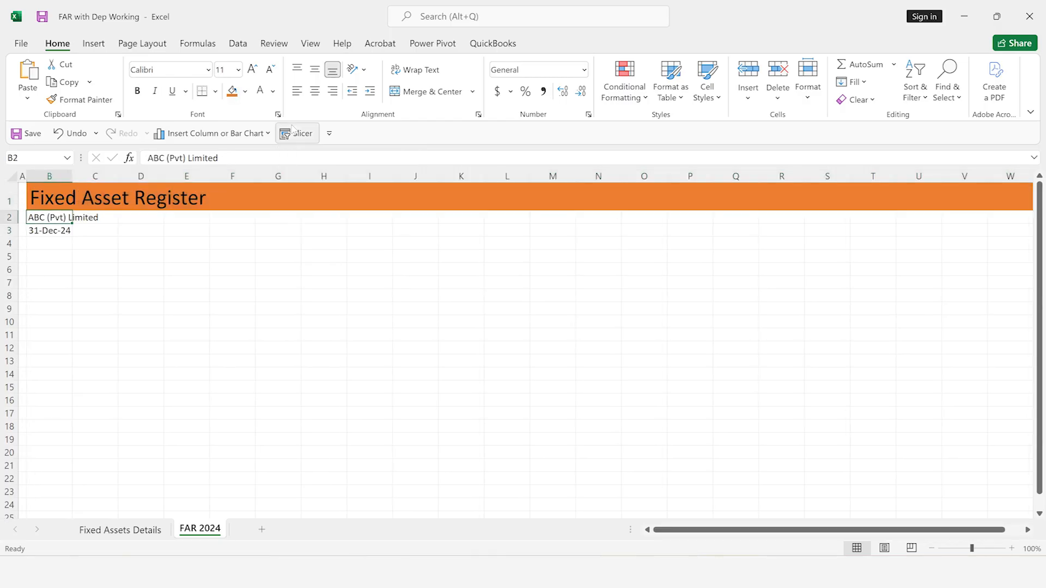
key(shift+Down)
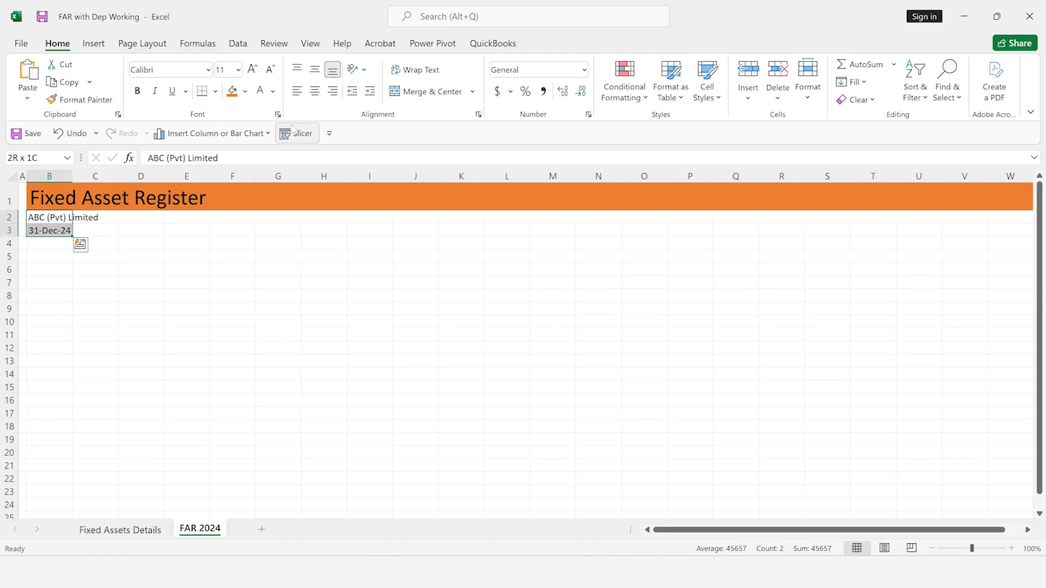
click(252, 70)
click(252, 69)
key(ctrl+b)
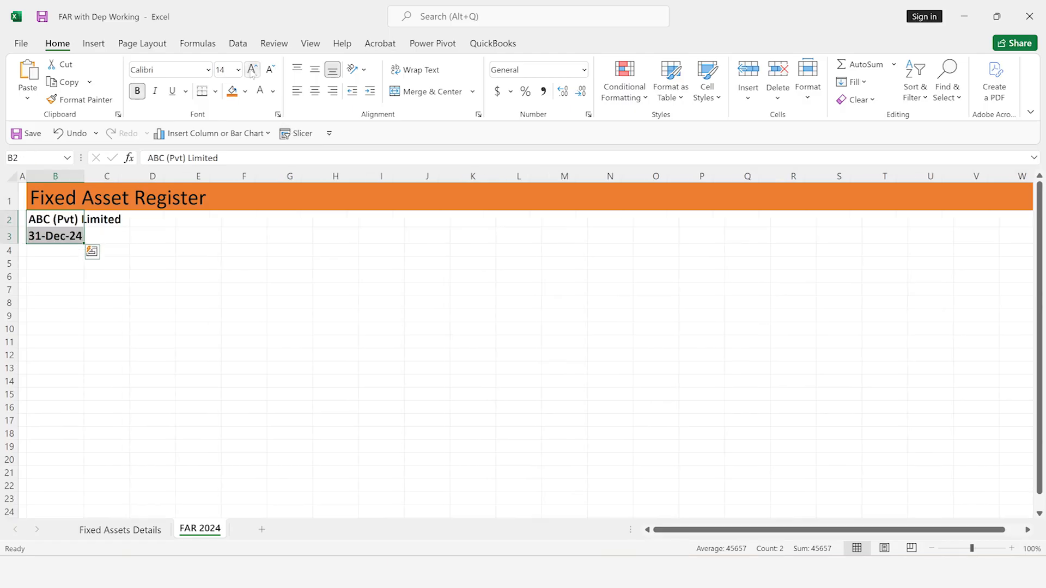
Enter the column headings "Asset ID" in B5 and "Date of Purchse" in C5
click(57, 265)
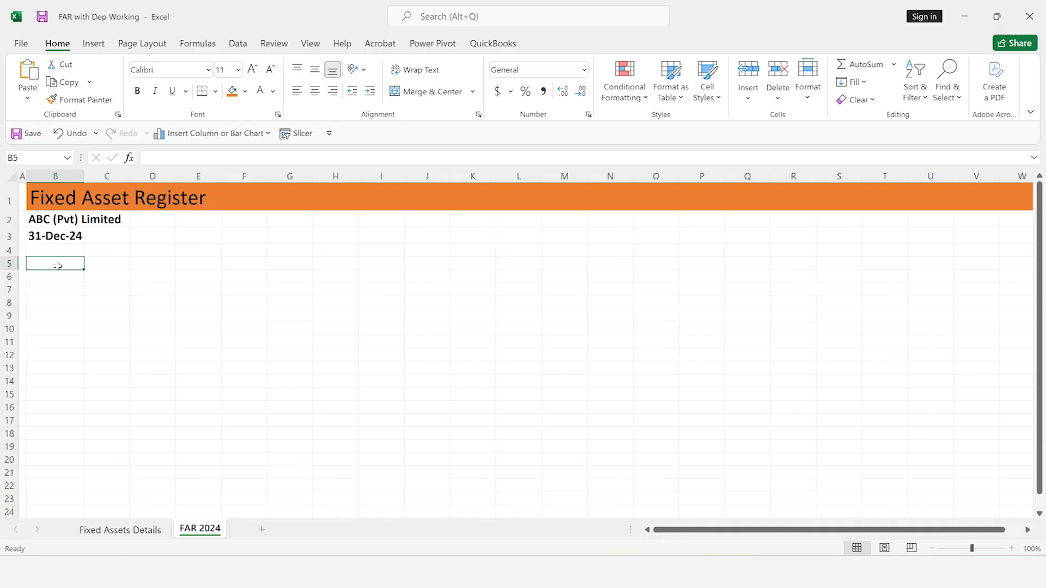
text(Asset )
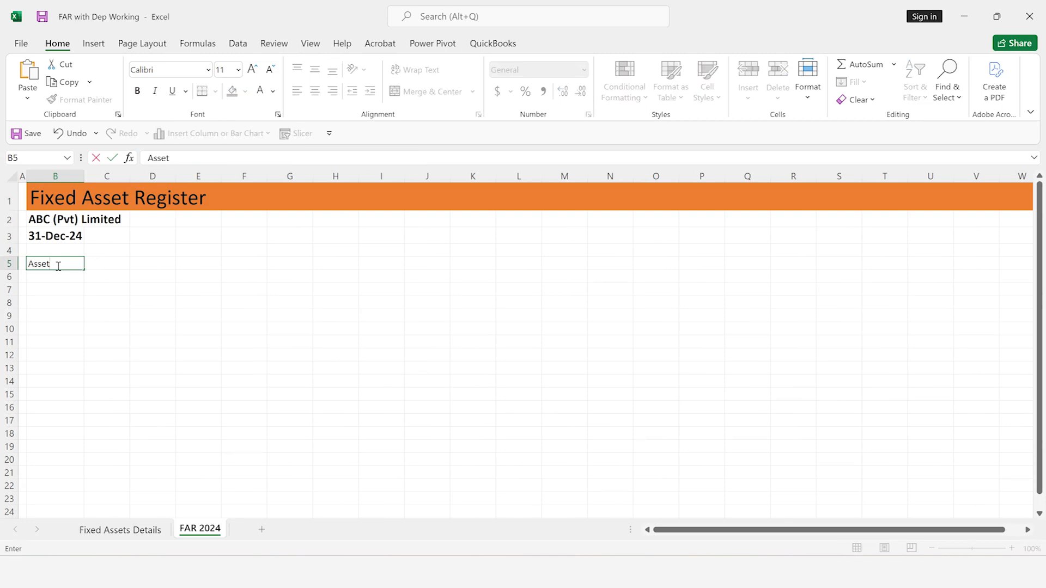
text(IS)
key(Tab)
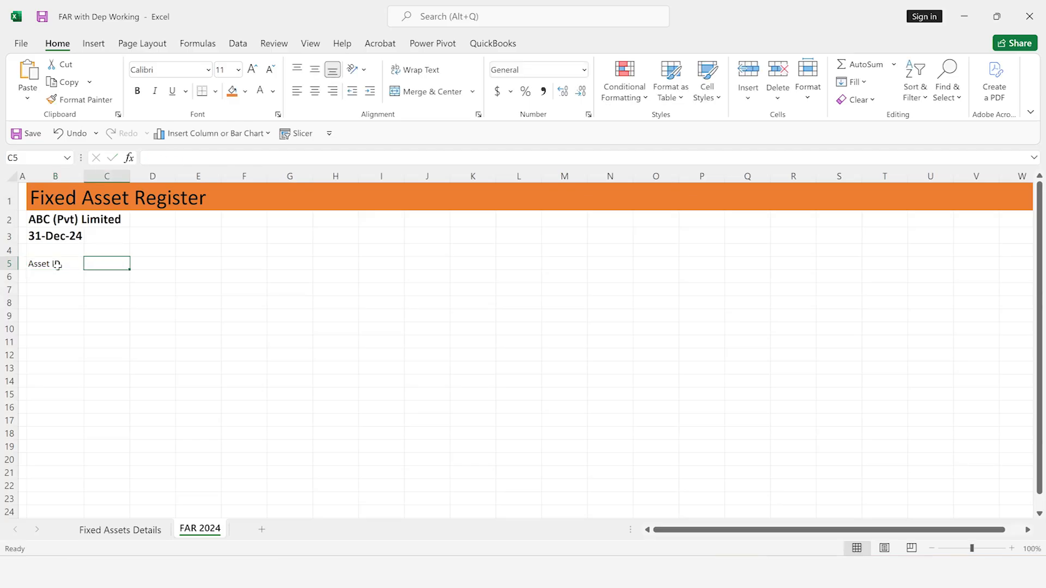
text(Date of Purch)
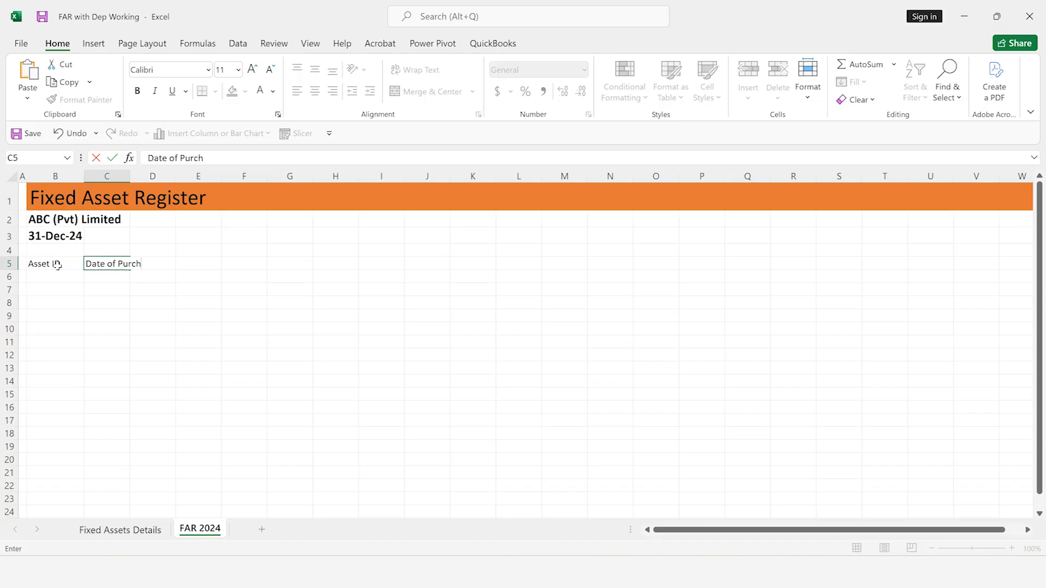
text(se)
key(Tab)
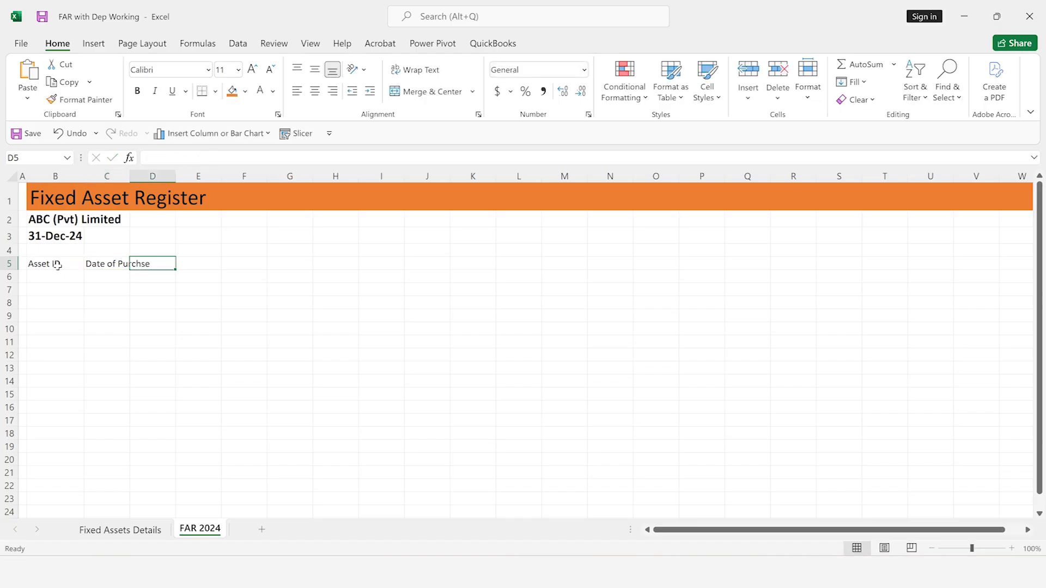
Enter the column heading "Asset Name / Description" in cell D5
text(A)
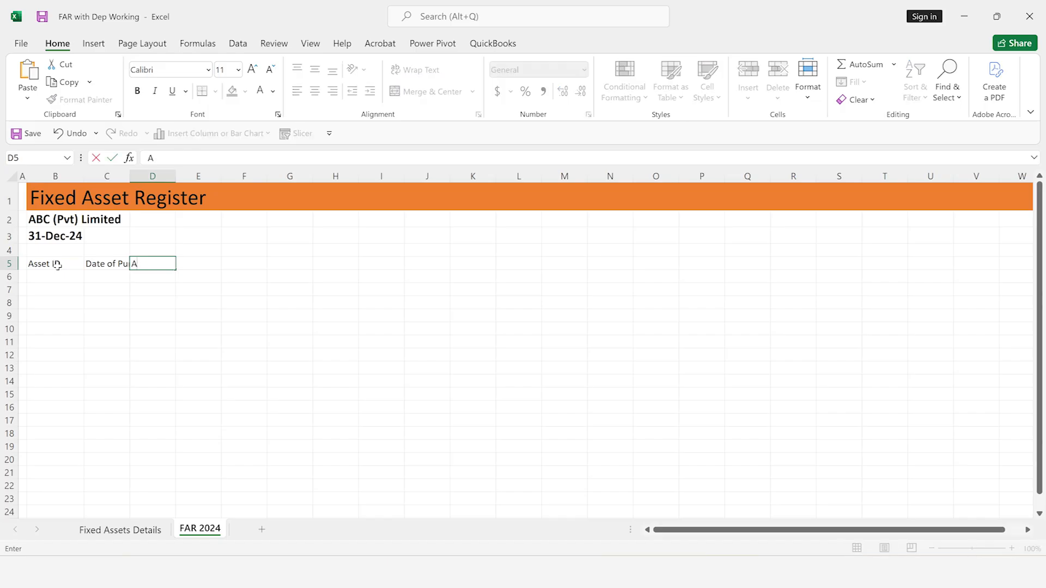
text(sset Name / Description)
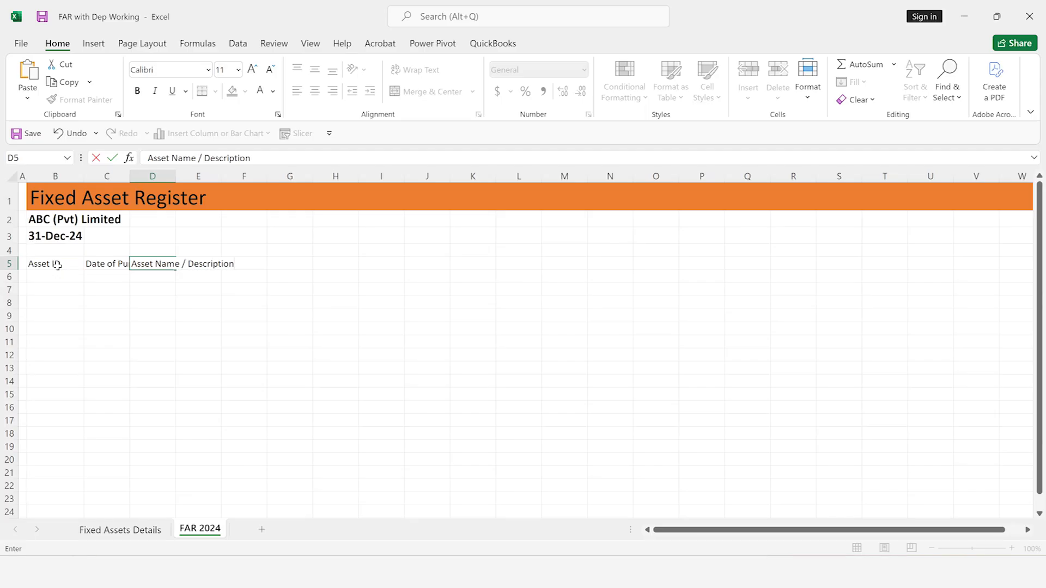
key(Return)
key(Up)
key(Right)
key(Right)
key(Right)
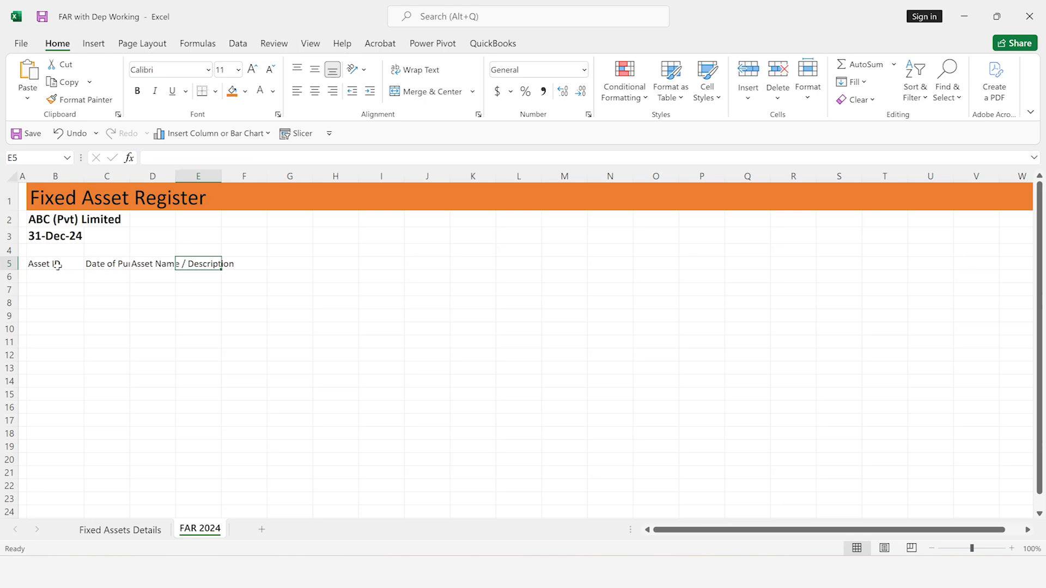
Enter the column heading "Suppliers Details" in cell E5
text(Suppli)
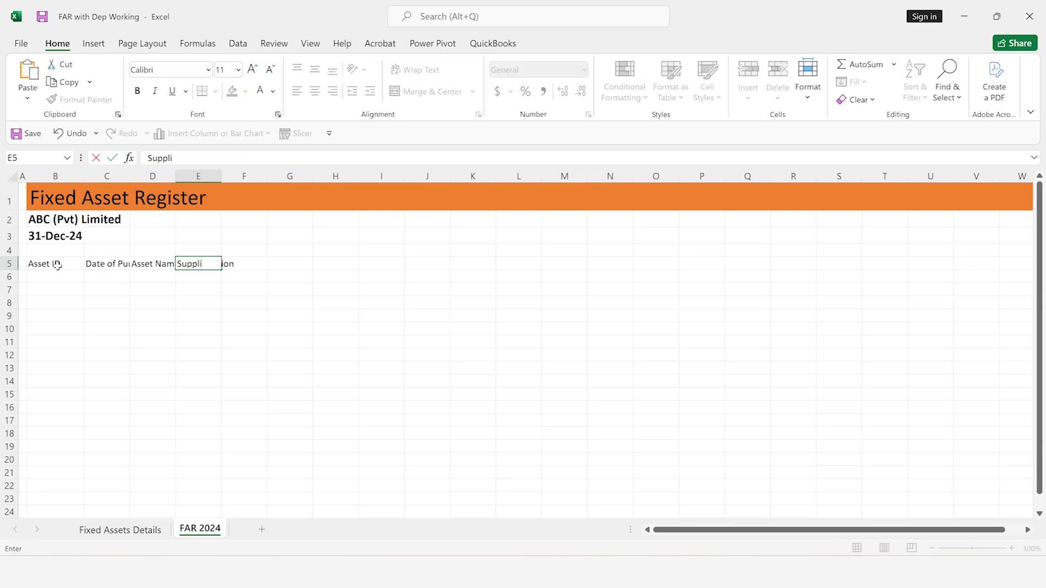
text(ers Details)
key(ctrl+Return)
key(Tab)
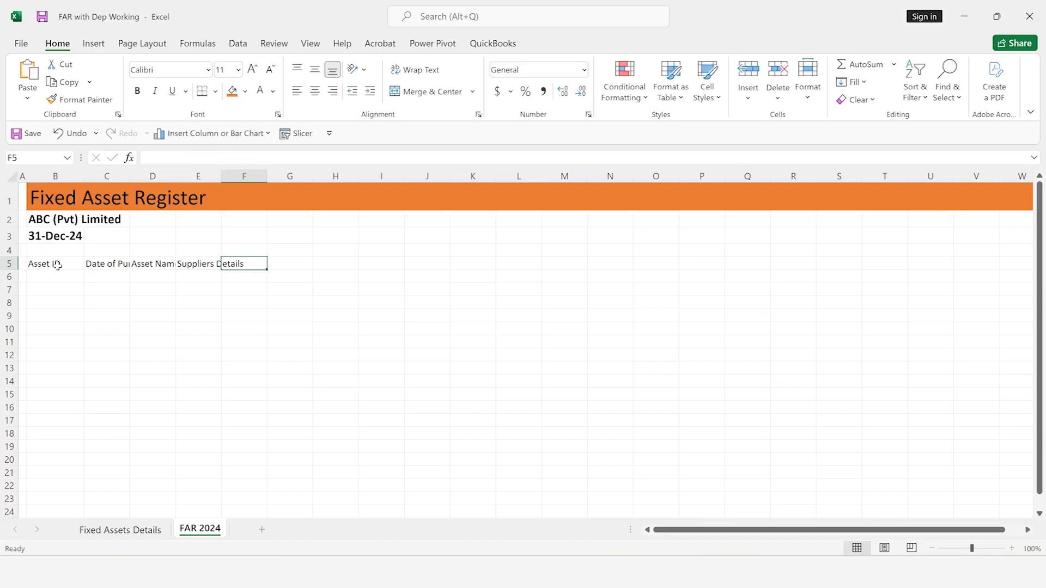
Enter the column headings "Useful Life" in F5 and "Depreciation End" in G5
text(U)
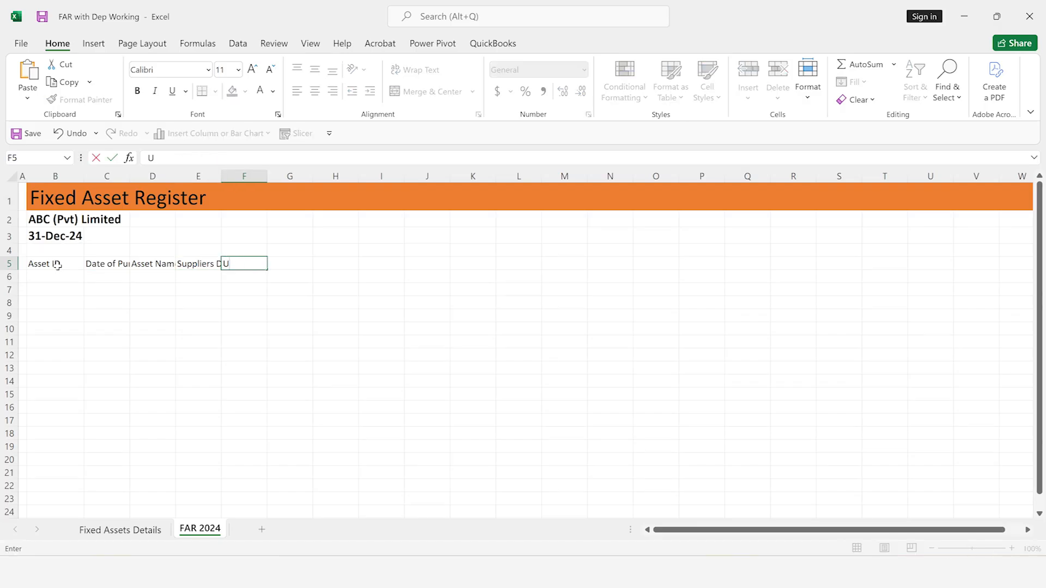
text(seful Life)
key(Tab)
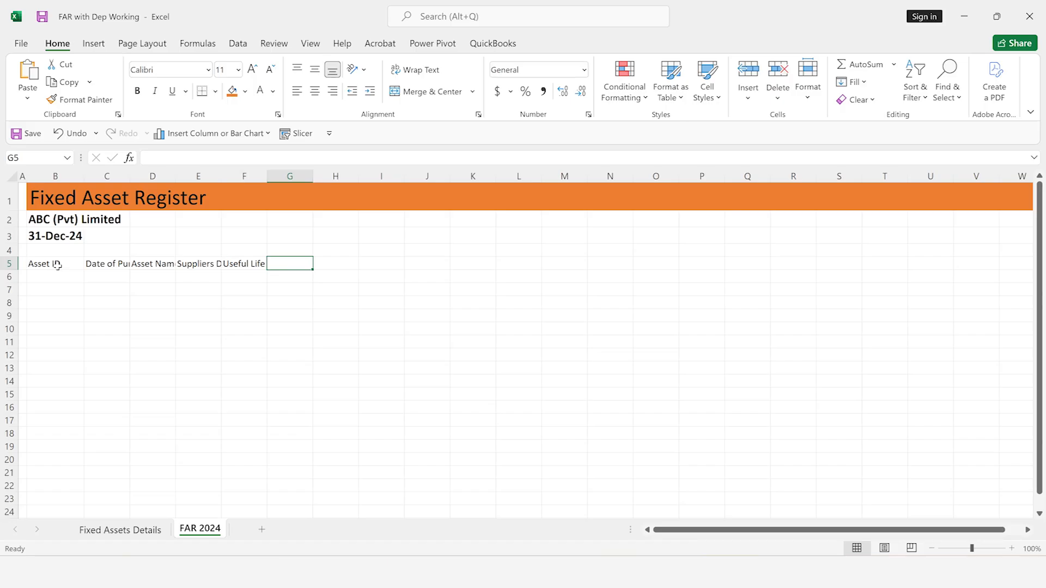
text(Deprec)
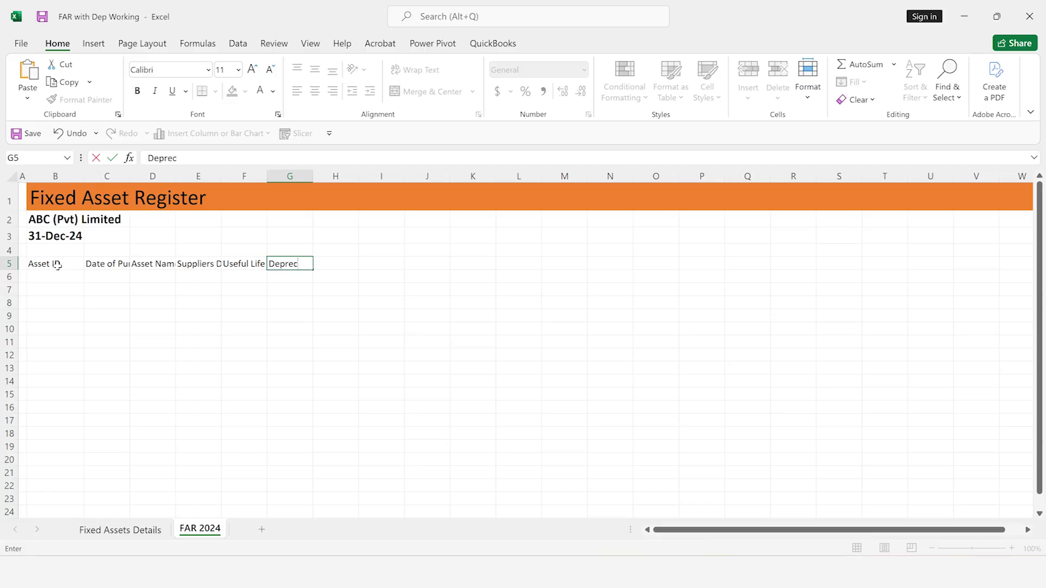
text(iation End)
key(Tab)
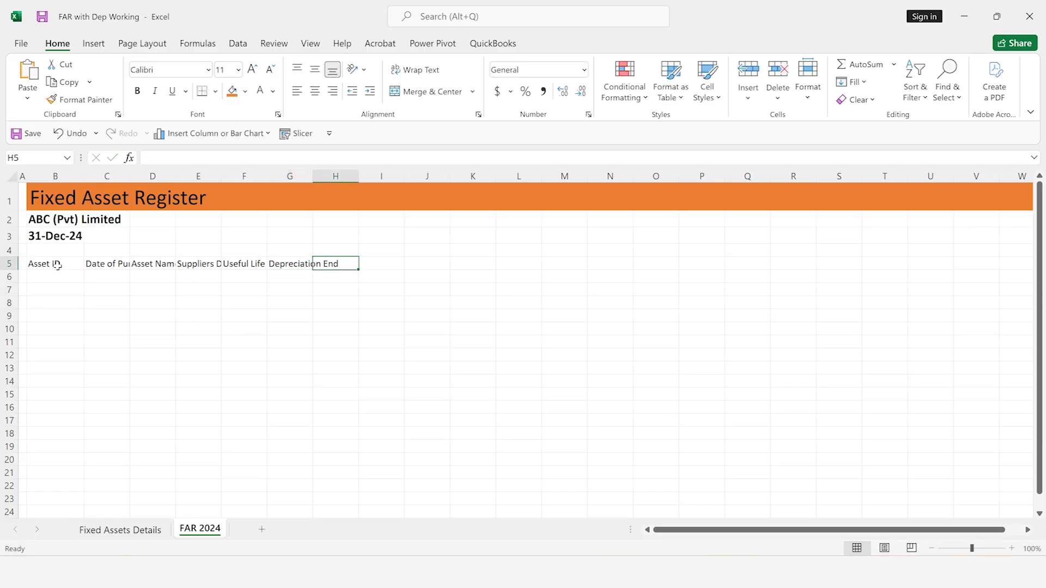
Enter the column heading "Purchase Amount" in cell H5
text(Purchase)
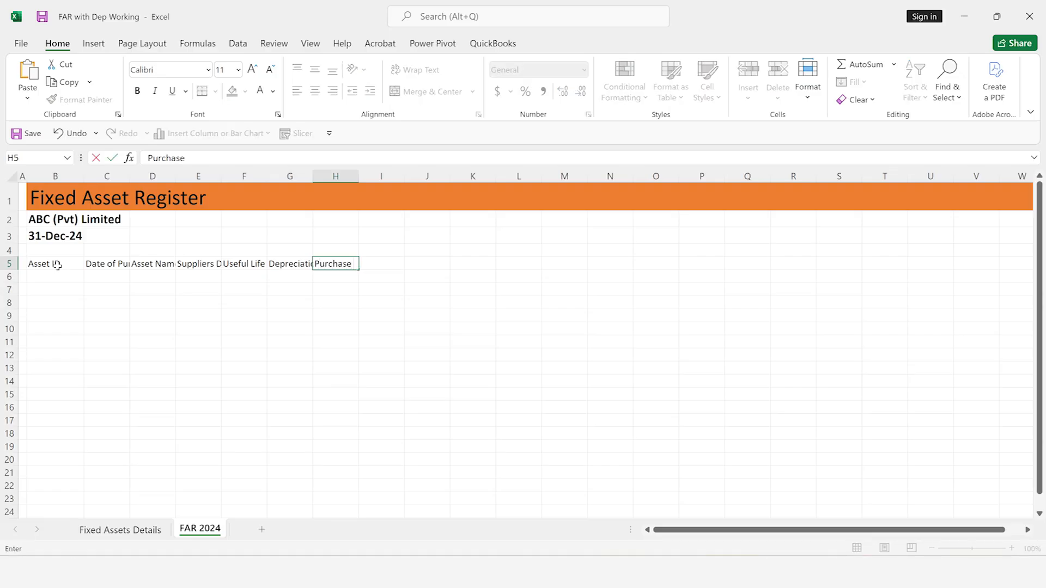
text( D)
key(BackSpace)
text(Amount)
key(ctrl+Return)
key(Return)
key(Up)
key(Left)
key(Left)
key(Left)
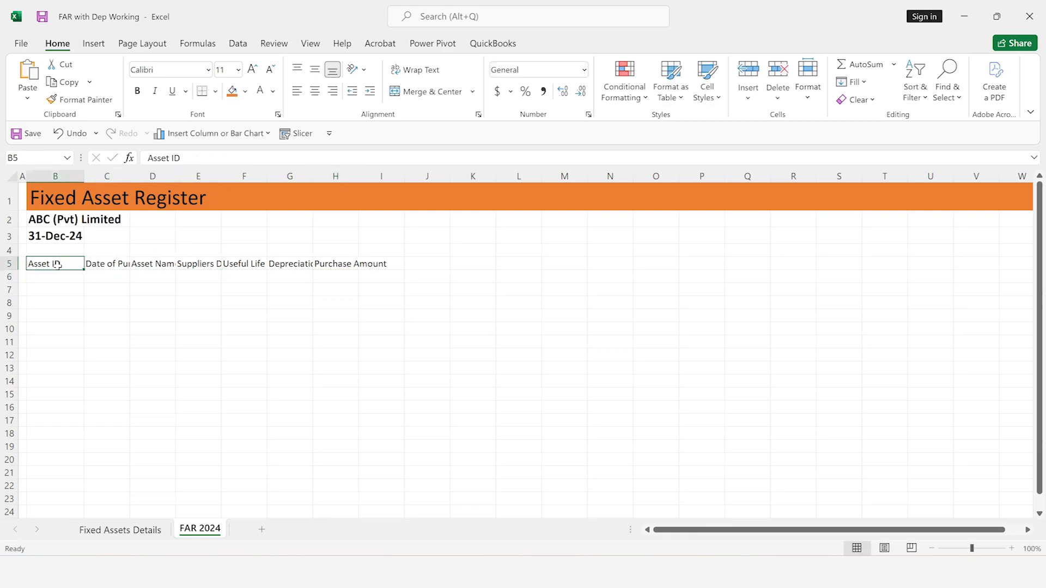
Set the width of columns C through H to 12.5
scroll(57, 265, up, 2)
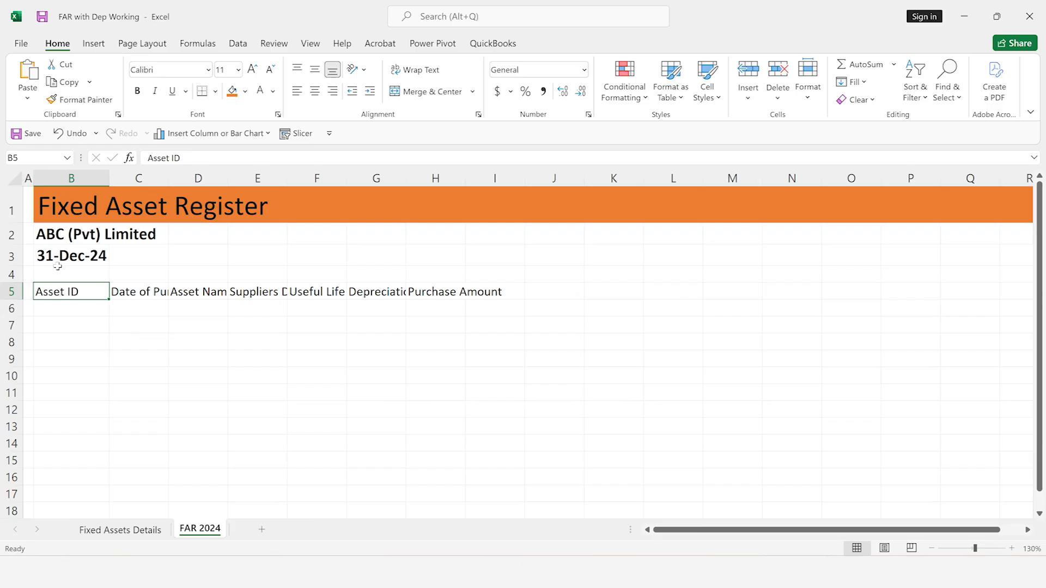
key(Right)
key(ctrl+shift+Right)
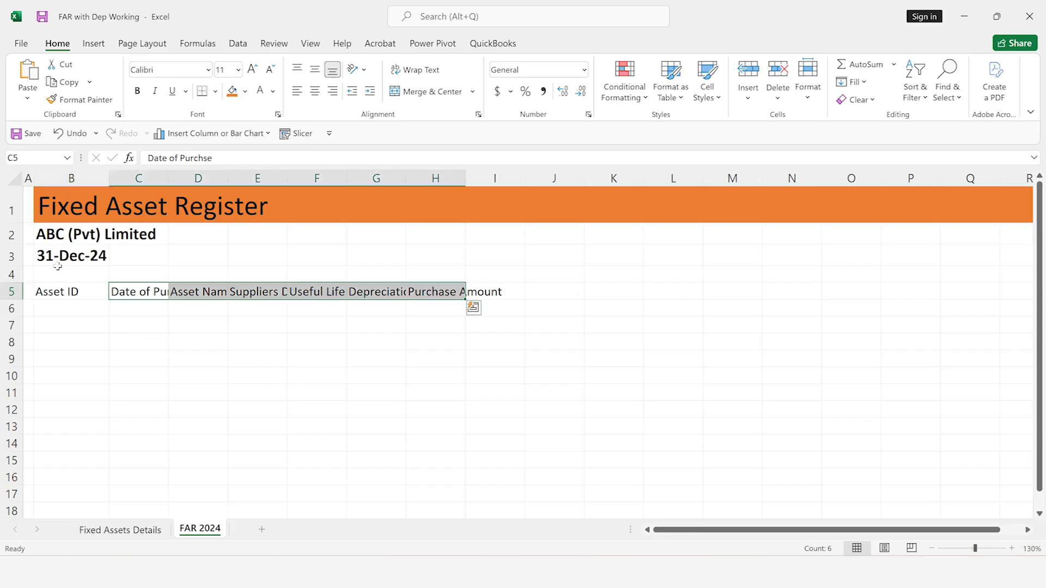
key(alt)
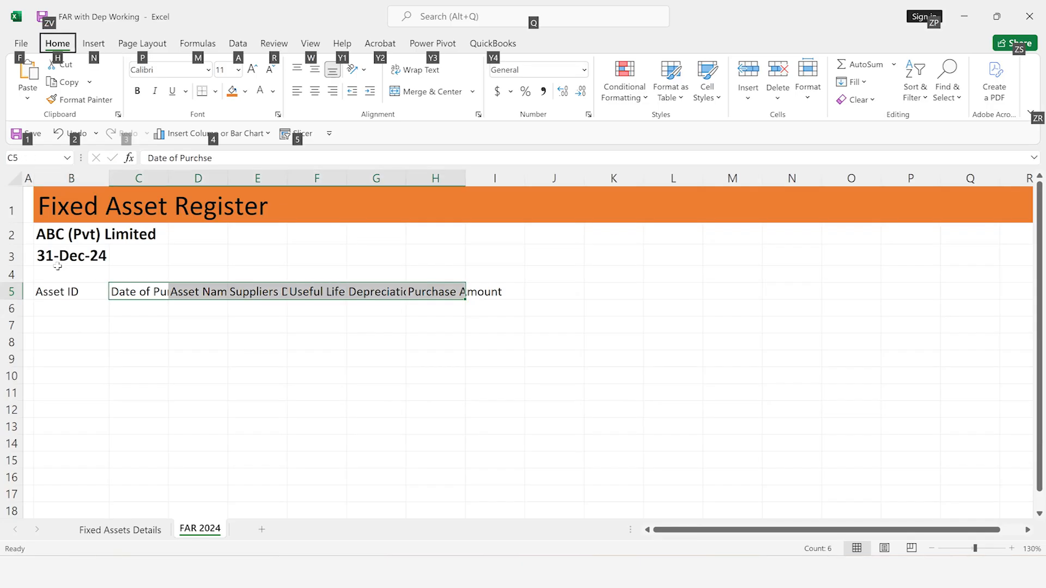
key(Escape)
key(alt+h)
text(ow12.5)
key(Return)
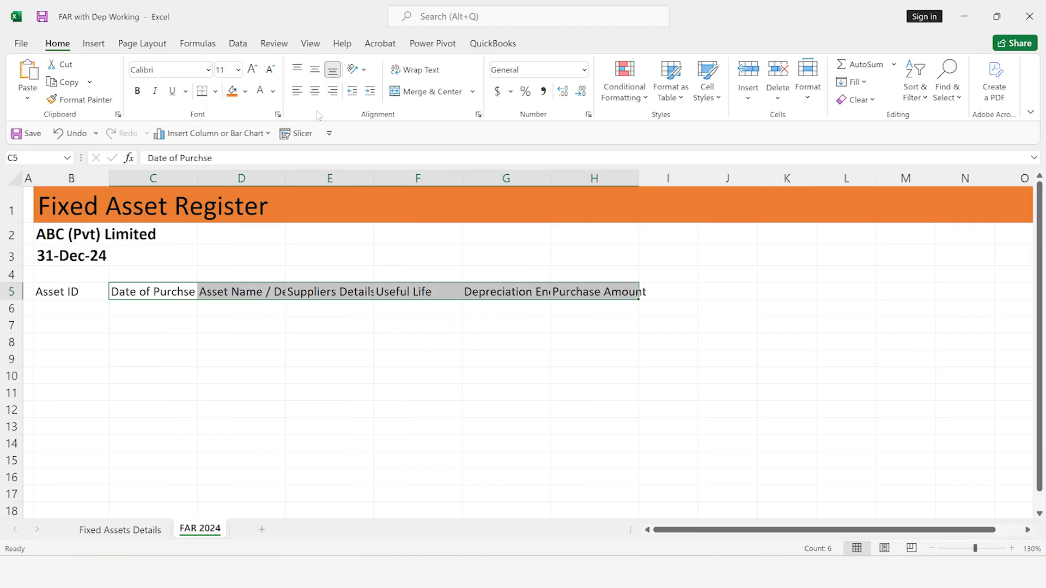
Wrap the heading text in C5:H5 and centre it horizontally and vertically
click(415, 70)
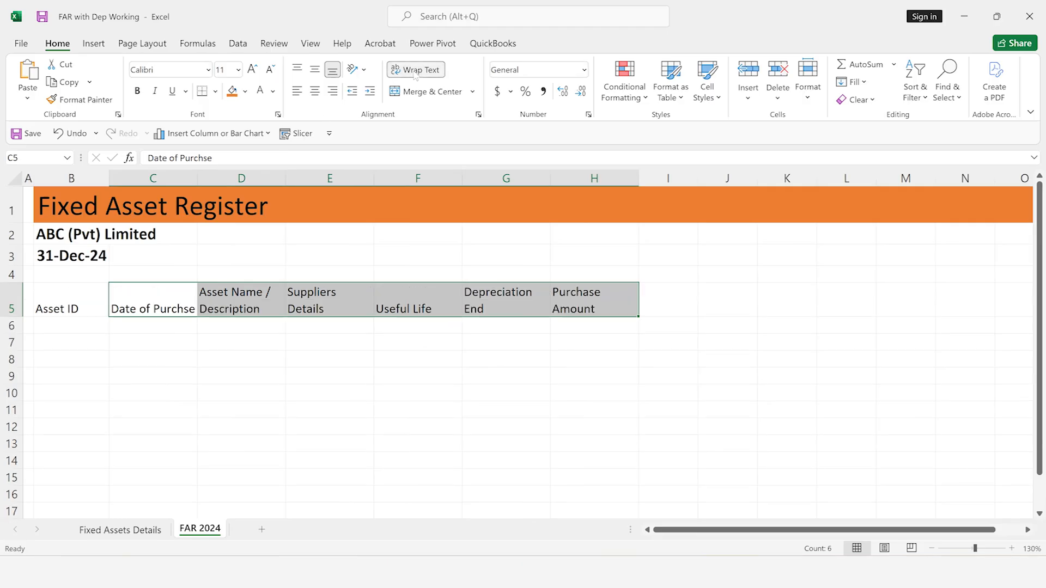
click(315, 91)
click(315, 70)
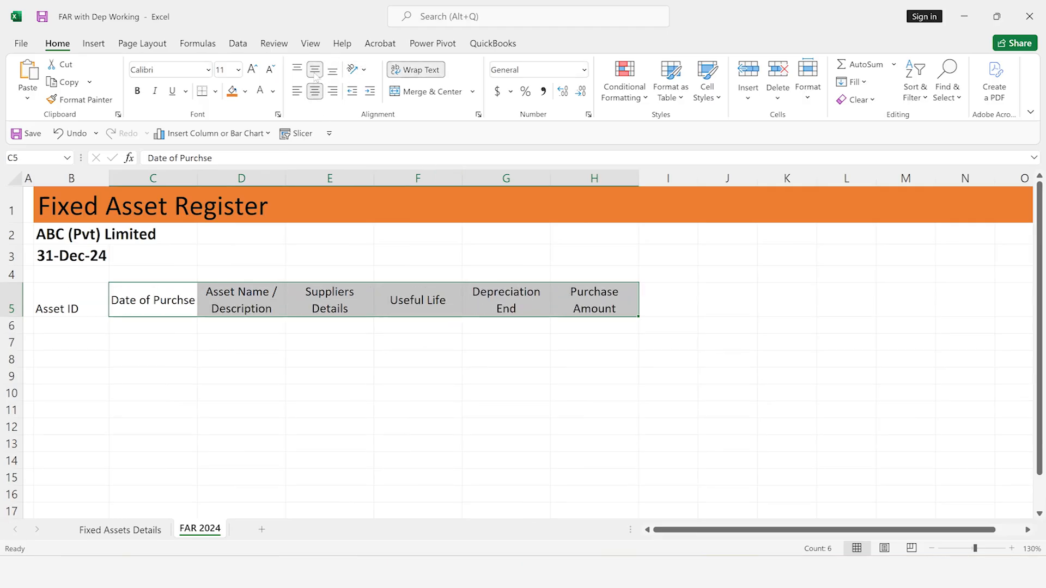
Fill the headings in C5:H5 with dark blue and make their text white
click(245, 91)
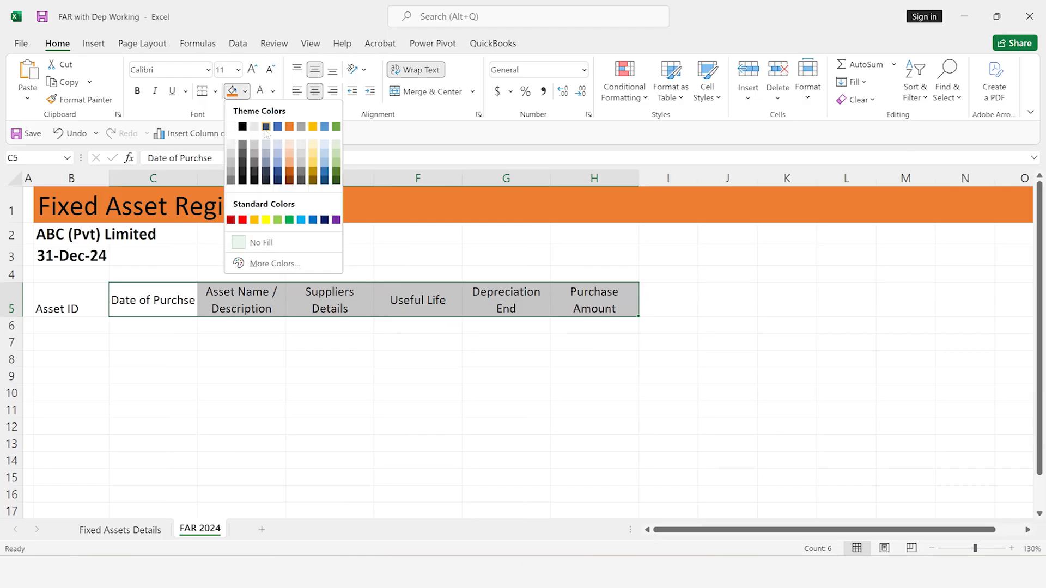
click(271, 180)
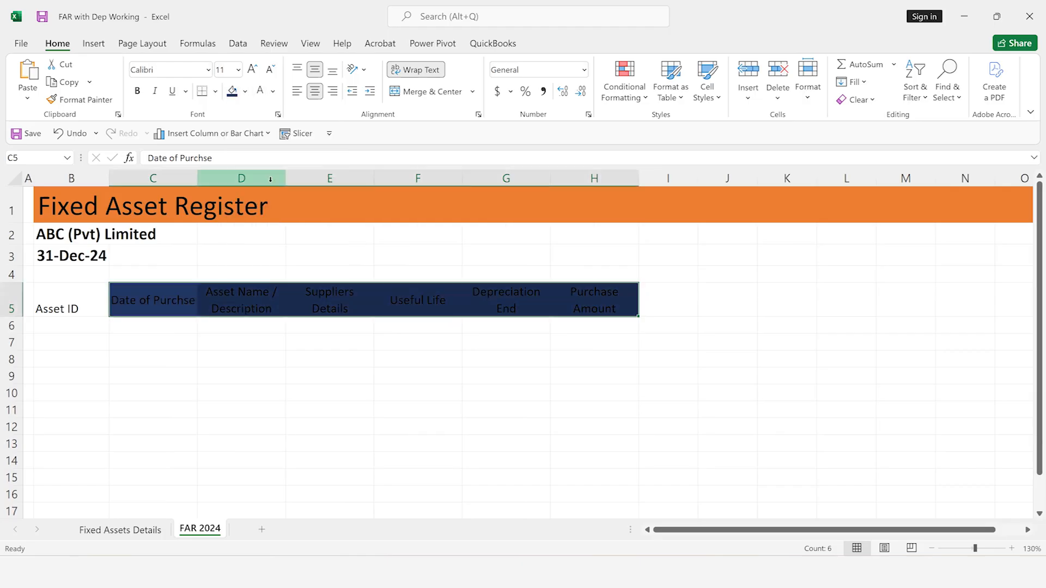
click(260, 92)
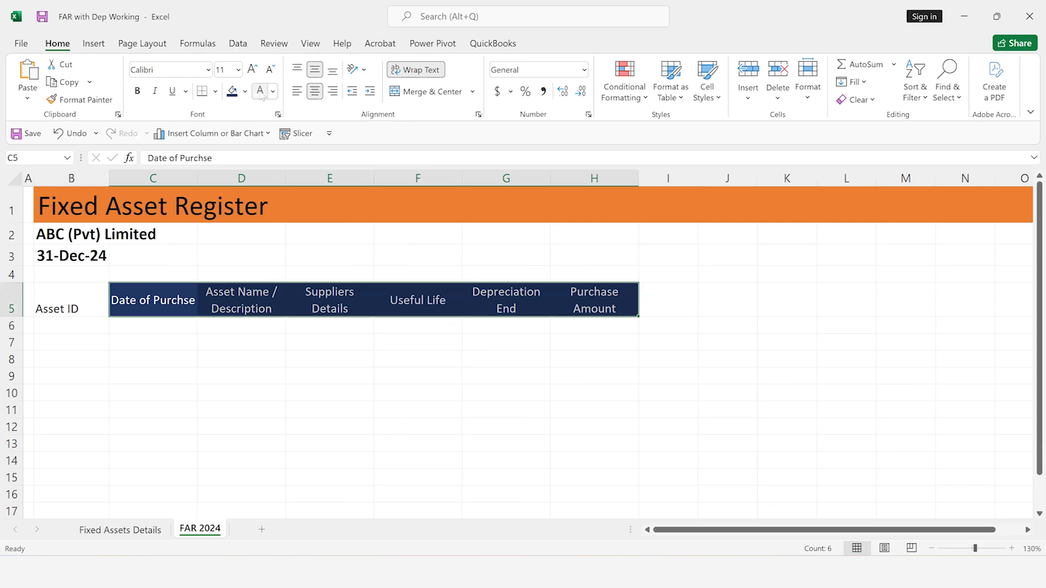
Give the Asset ID heading in B5 the same dark blue fill and white text
key(ctrl+q)
key(Right)
key(Right)
key(Right)
key(Escape)
key(Left)
key(Left)
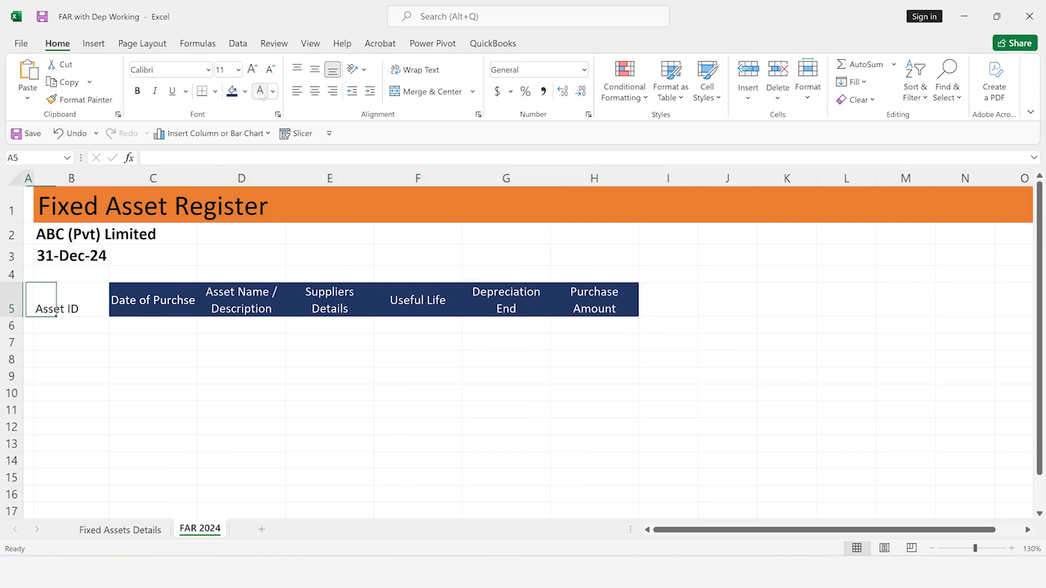
key(Right)
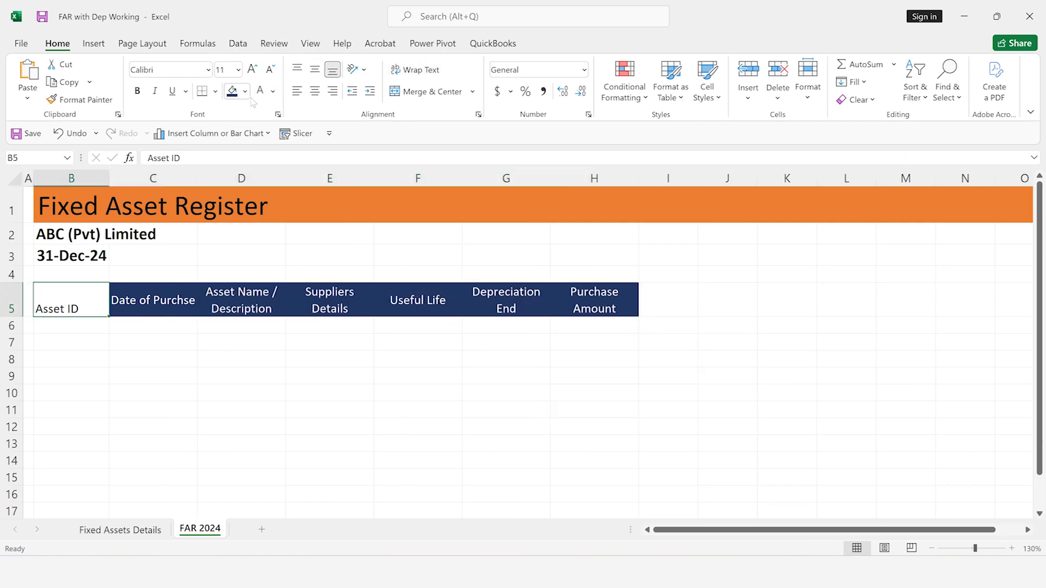
click(232, 91)
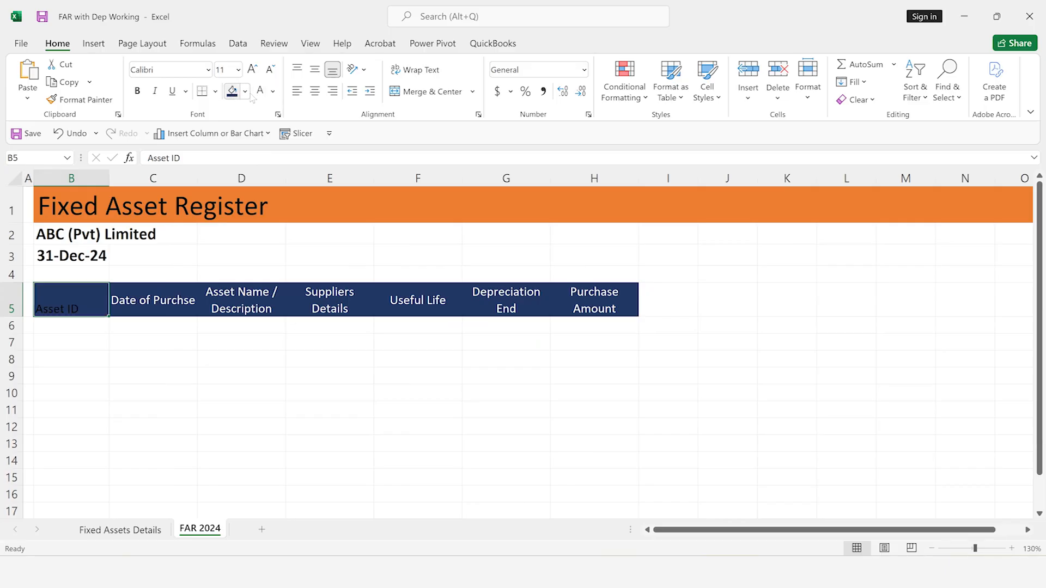
click(261, 94)
Centre the headings in B5:H5 horizontally and vertically and make them bold
key(ctrl+shift+Right)
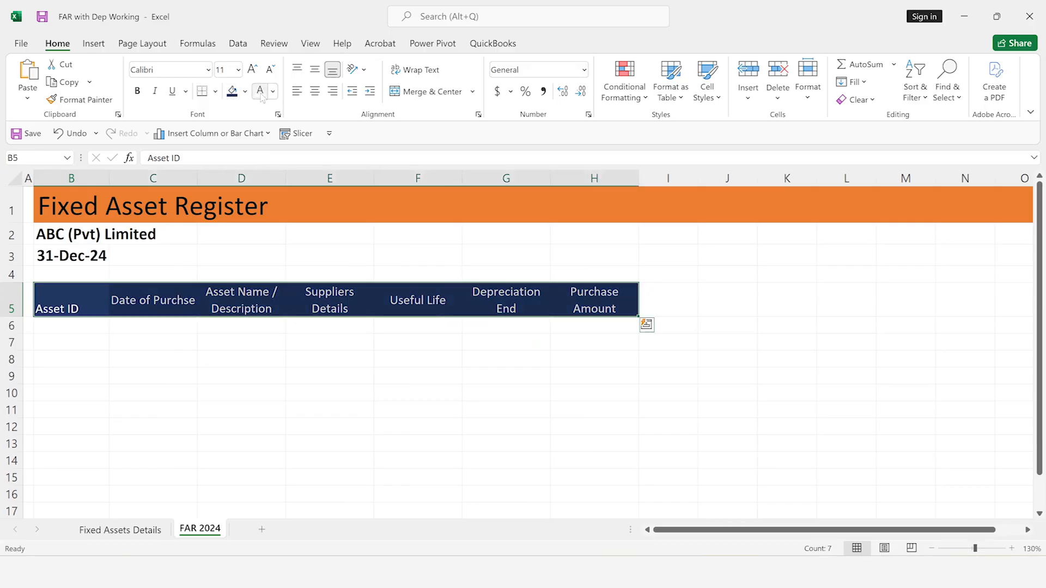
click(314, 91)
click(315, 69)
key(ctrl+b)
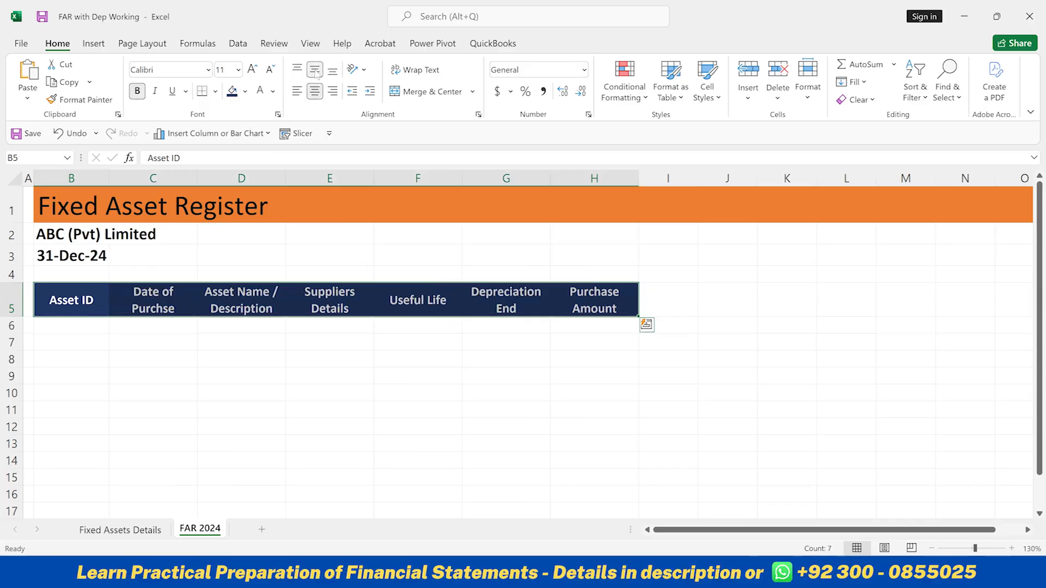
key(Down)
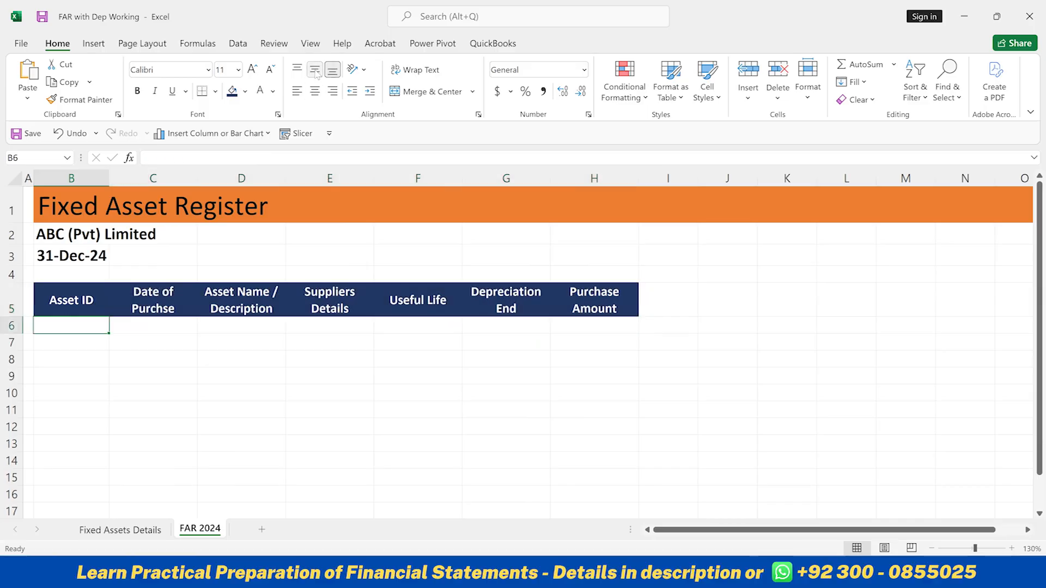
key(Down)
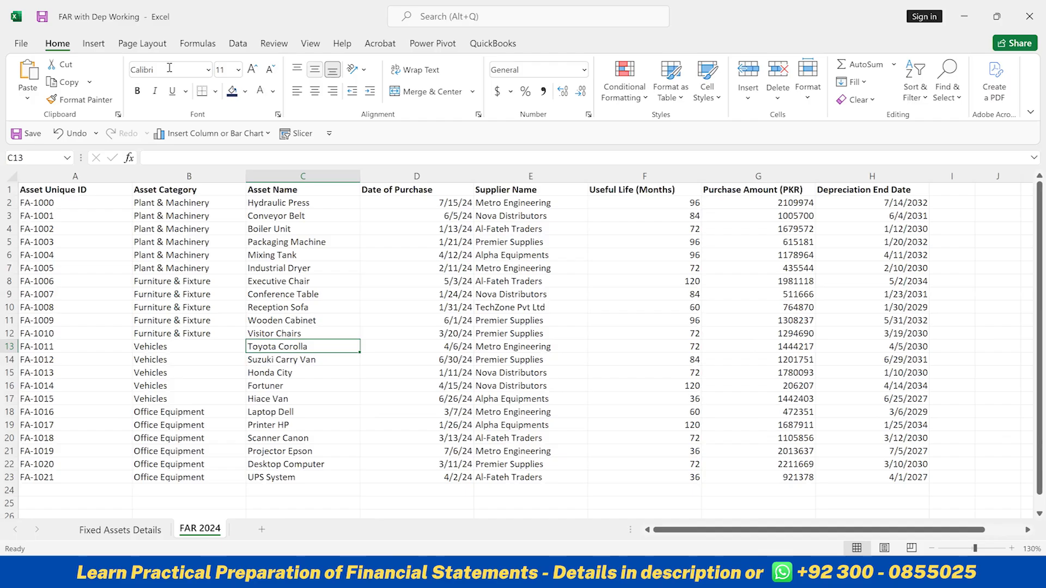
Copy the Plant & Machinery category name from the Fixed Assets Details sheet into B7 of FAR 2024
key(ctrl+Page_Up)
click(176, 208)
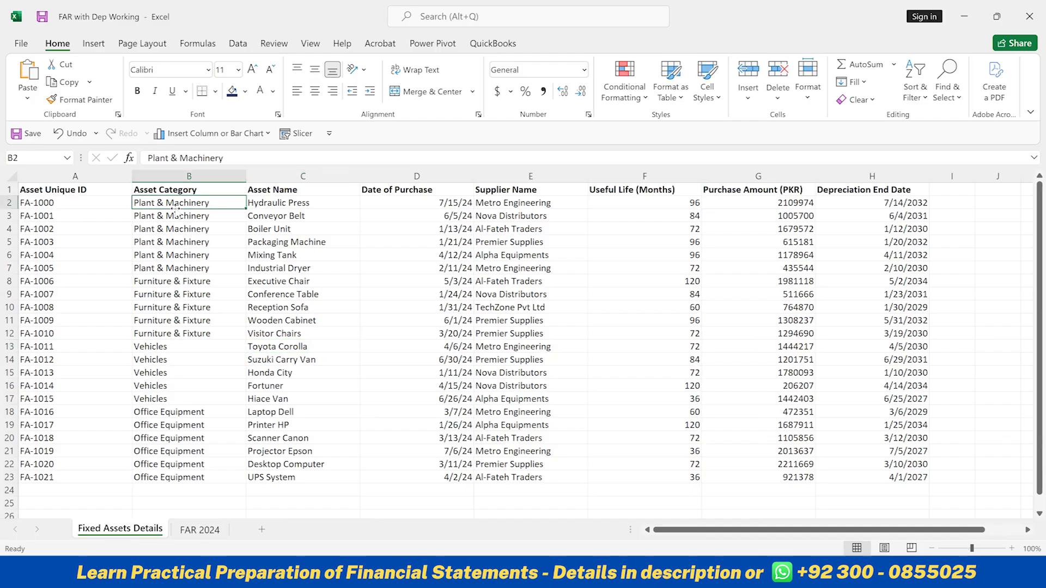
key(ctrl+c)
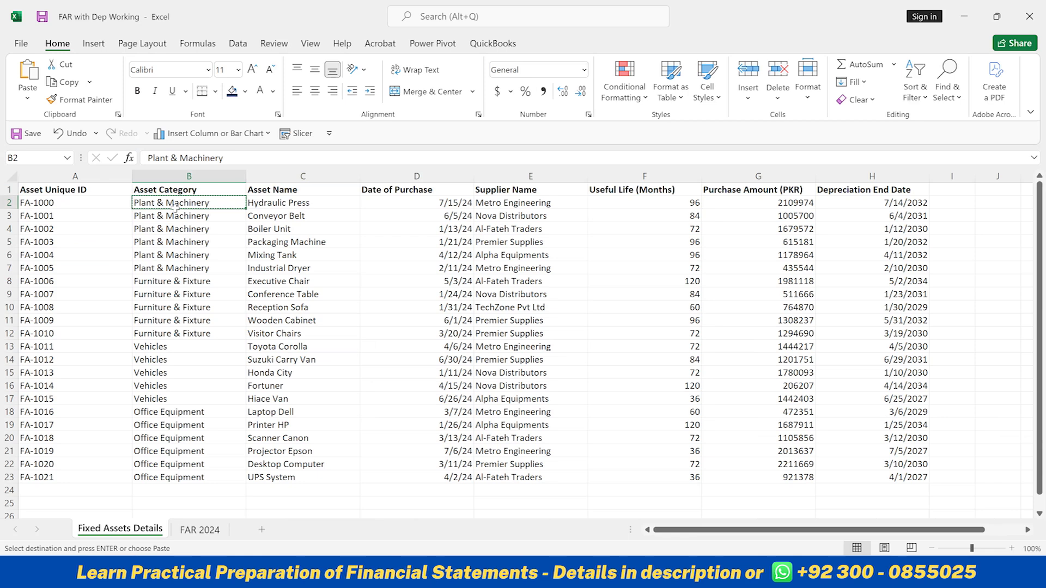
key(ctrl+Page_Down)
key(ctrl+v)
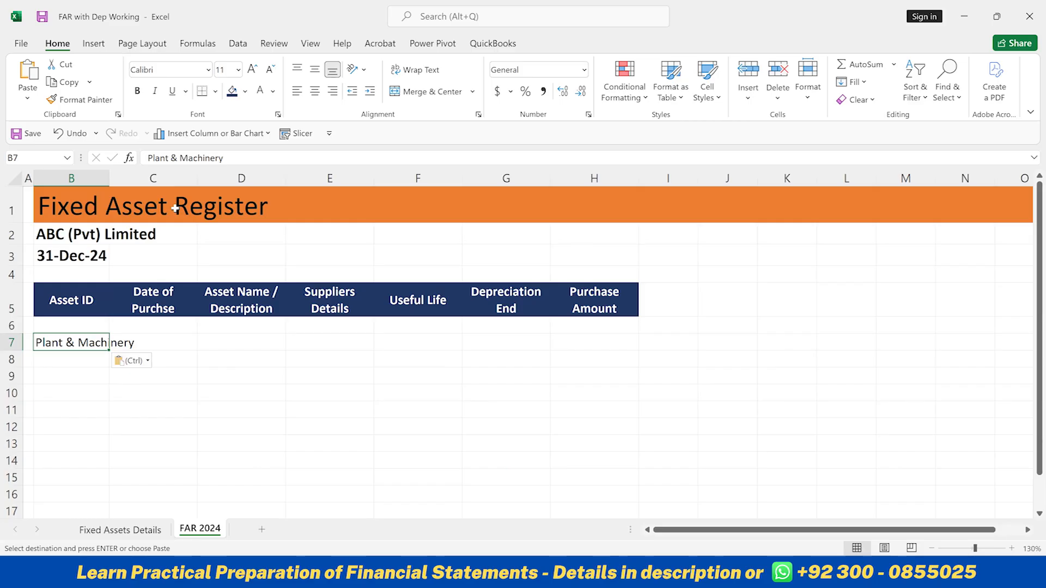
Copy the Furniture & Fixture category name from Fixed Assets Details into B14 of FAR 2024
key(ctrl+Page_Up)
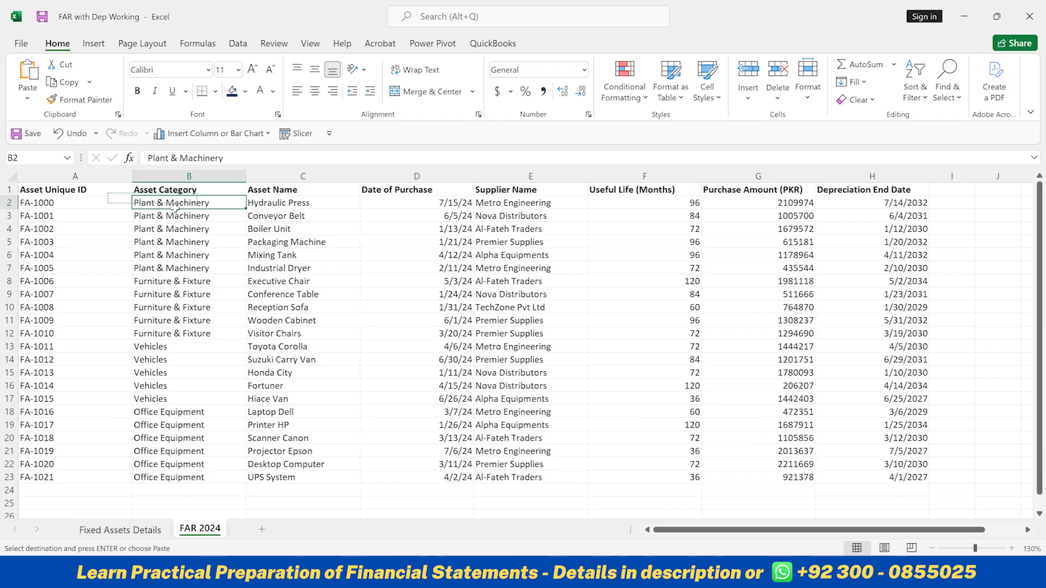
key(ctrl+Page_Up)
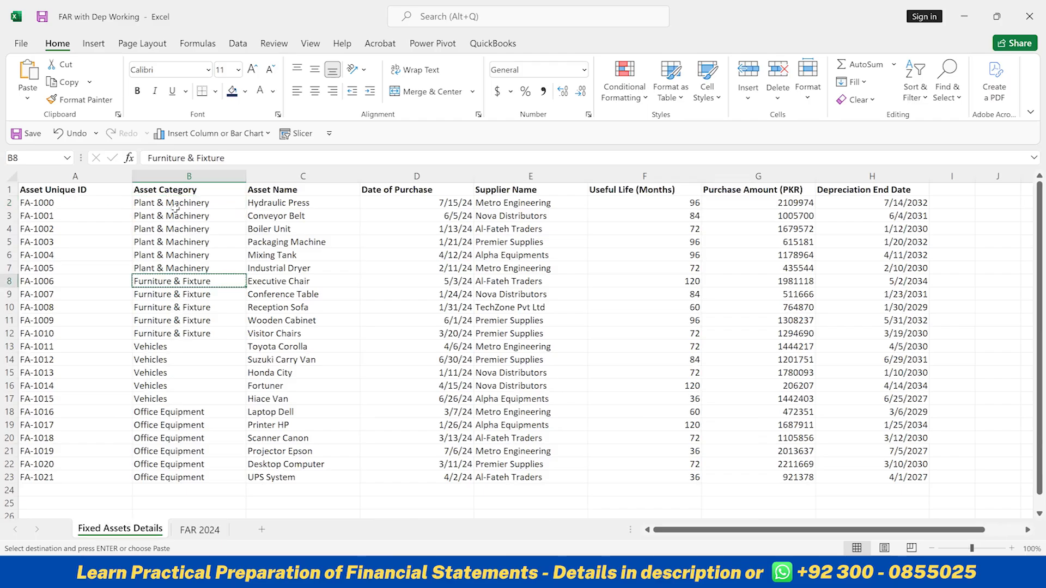
key(ctrl+Page_Down)
key(Down)
key(Down)
key(Down)
key(Down)
key(Down)
key(Down)
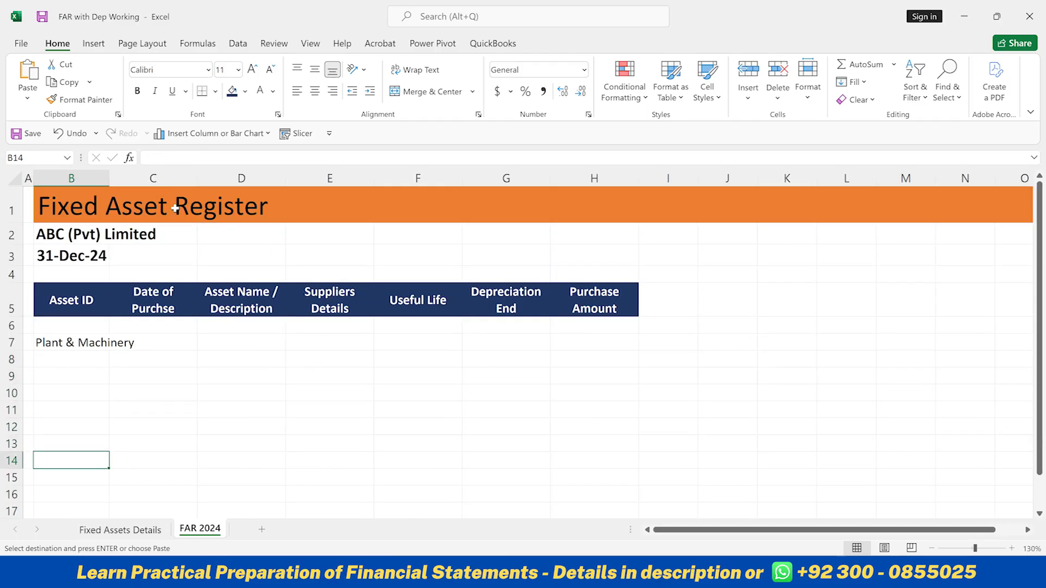
key(ctrl+v)
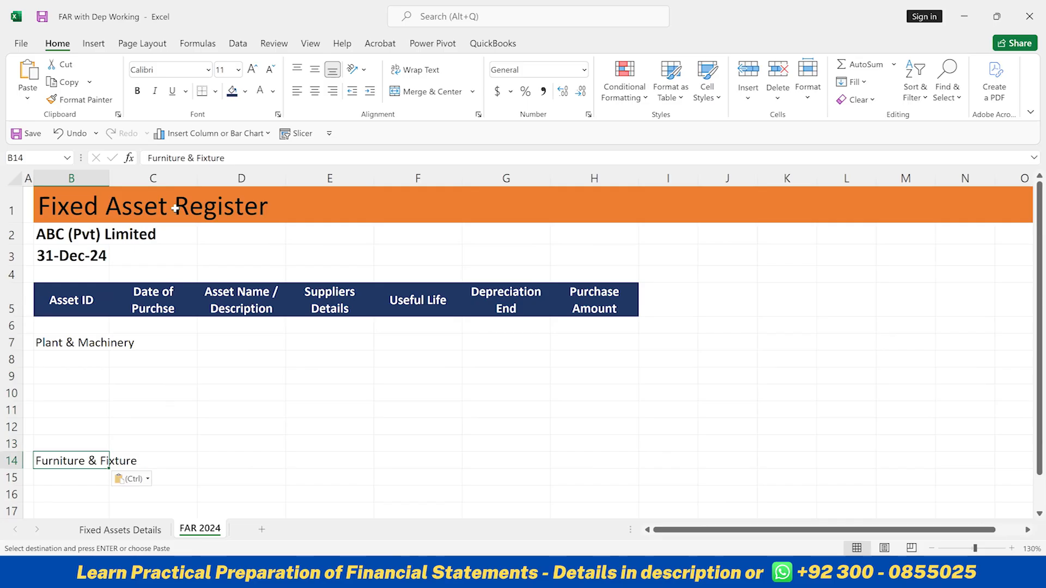
Copy the Vehicles category name from Fixed Assets Details into B21 of FAR 2024
key(ctrl+Page_Up)
key(Down)
key(Down)
key(Down)
key(Down)
key(Down)
key(ctrl+c)
key(ctrl+Page_Down)
key(Down)
key(Down)
key(Down)
key(Down)
key(Down)
key(Down)
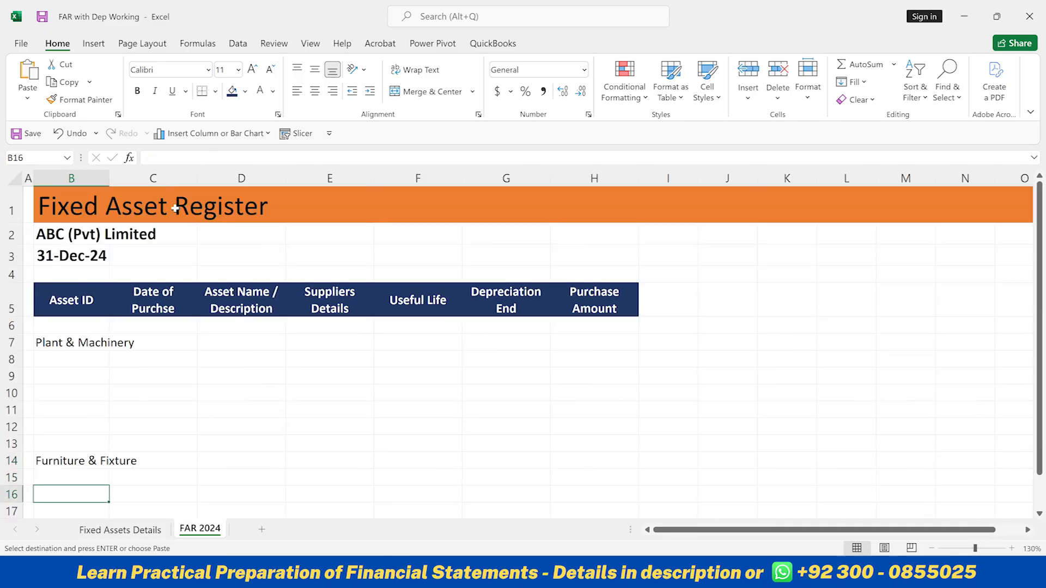
key(Down)
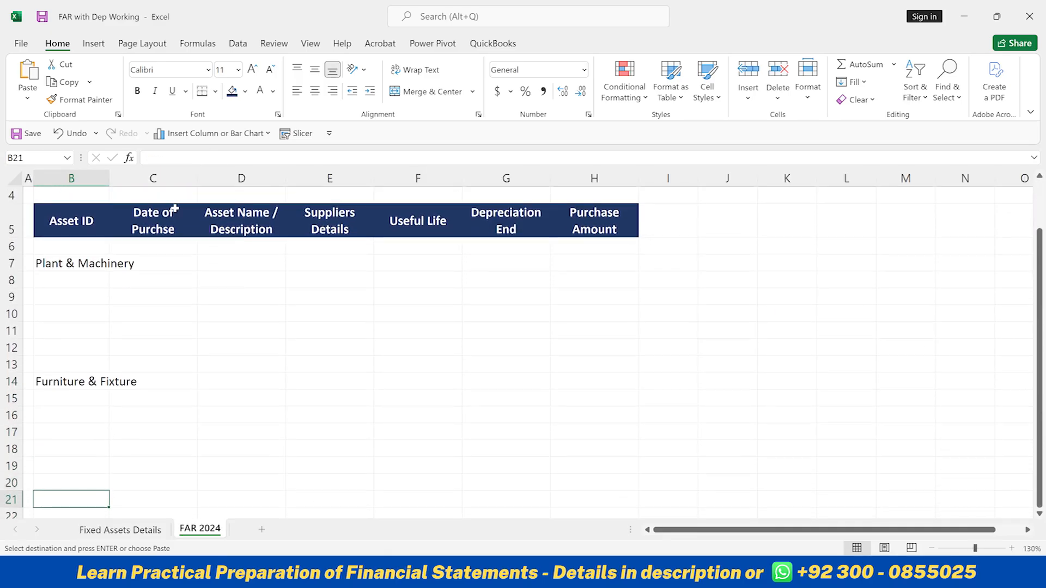
key(ctrl+v)
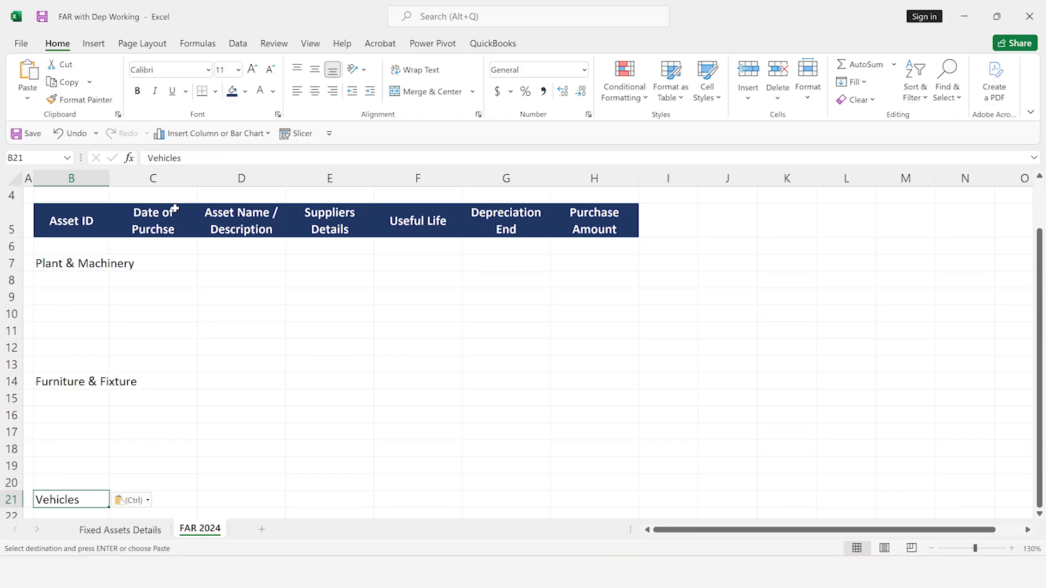
Copy the Office Equipment category name from Fixed Assets Details into B29 of FAR 2024
key(ctrl+Page_Up)
key(Down)
key(Down)
key(Down)
key(Down)
key(Down)
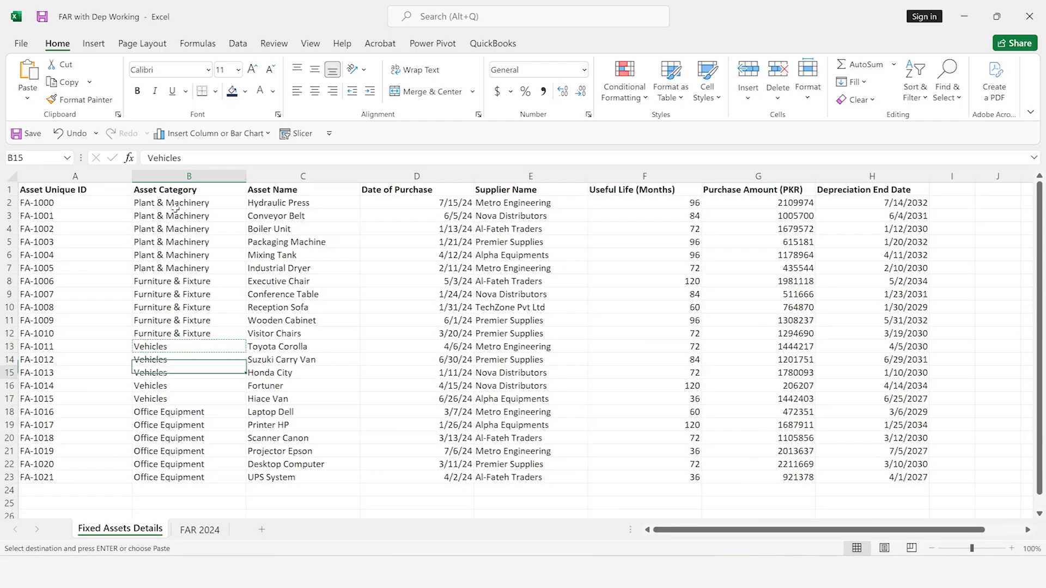
key(ctrl+c)
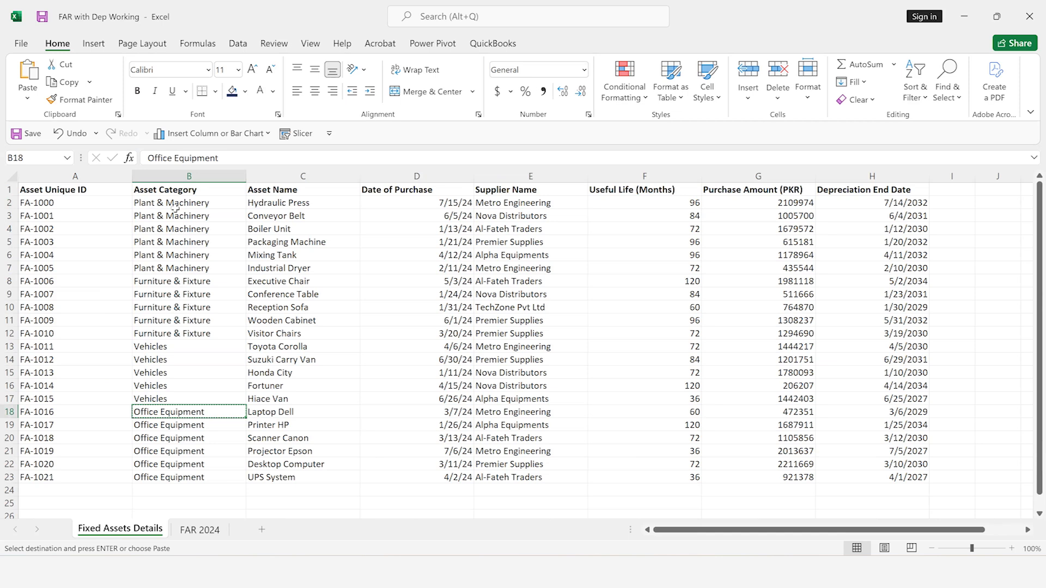
key(ctrl+Page_Down)
key(Down)
key(Down)
key(Down)
key(Down)
key(Down)
key(Down)
key(Down)
key(Down)
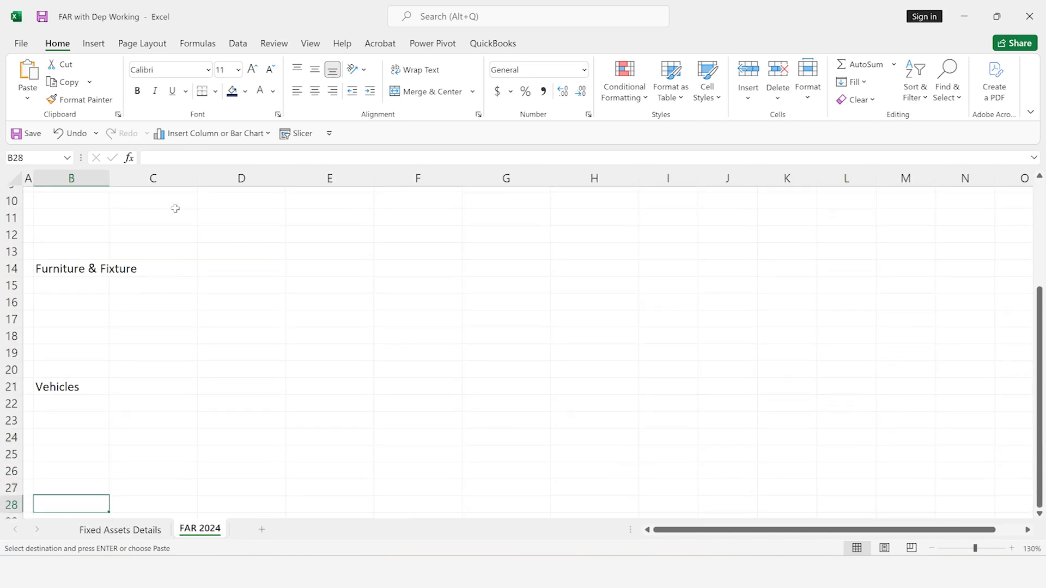
key(ctrl+v)
key(Up)
key(Up)
key(Down)
key(Down)
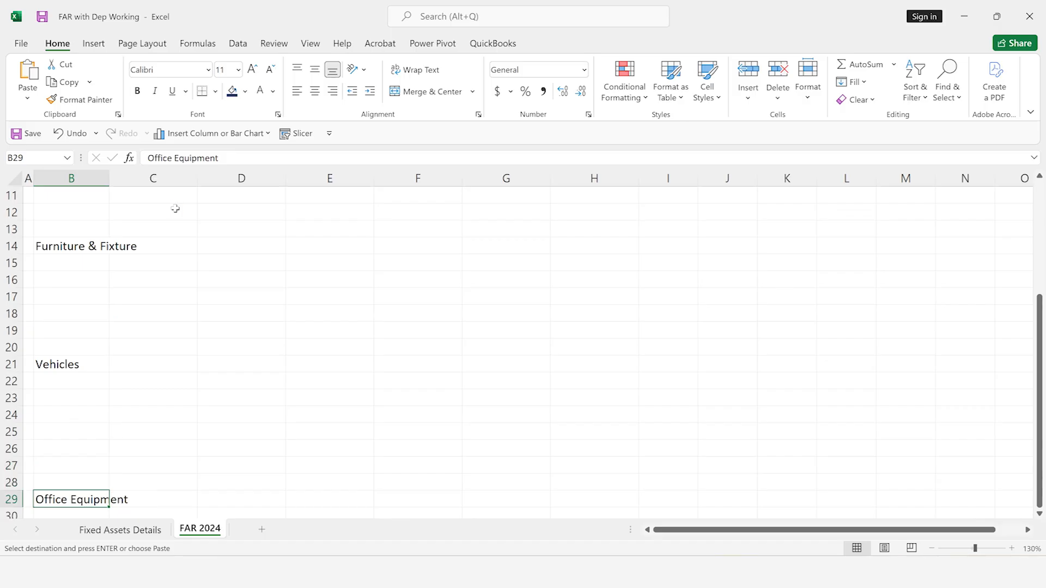
Make the four category names in B7, B14, B21 and B29 bold
scroll(176, 209, down, 1)
scroll(151, 266, down, 1)
scroll(151, 267, up, 1)
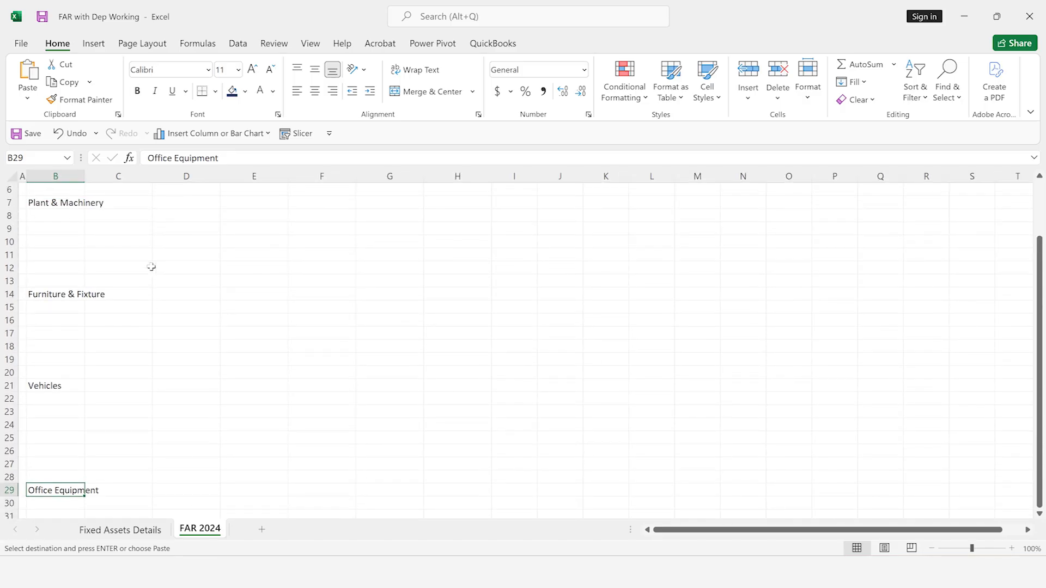
ctrl+click(37, 386)
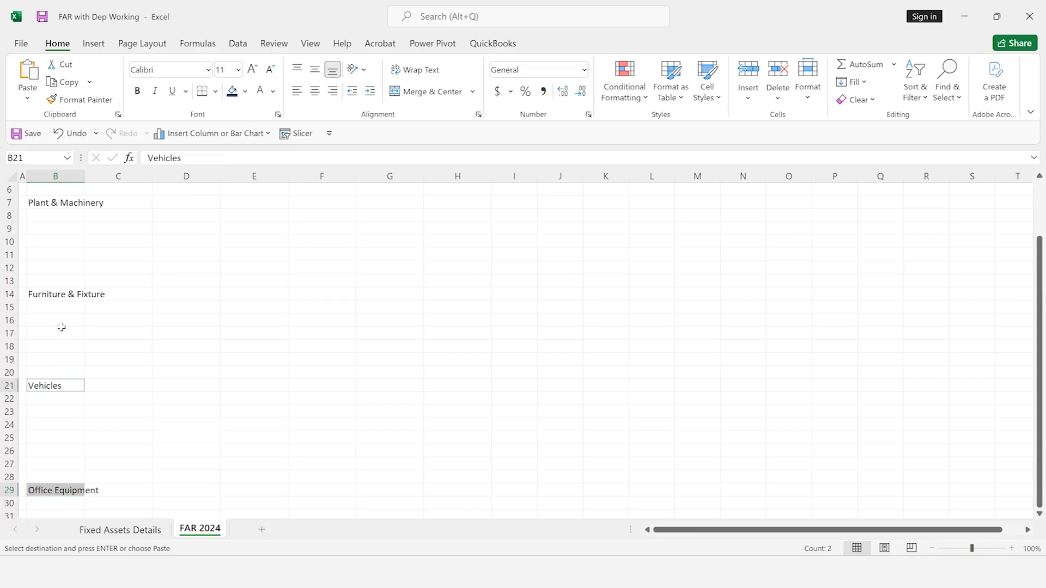
ctrl+click(35, 293)
ctrl+click(48, 204)
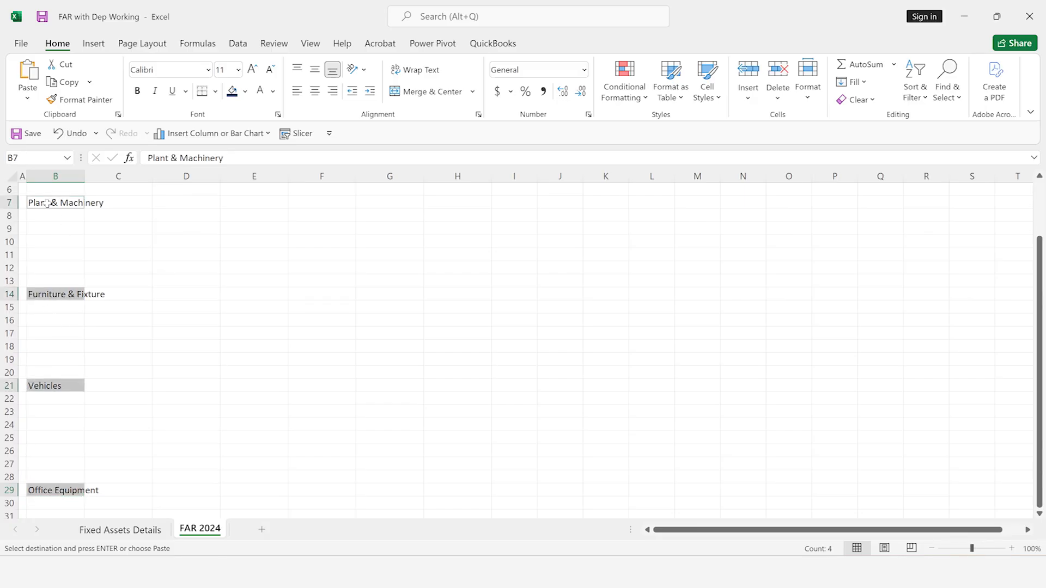
key(ctrl+b)
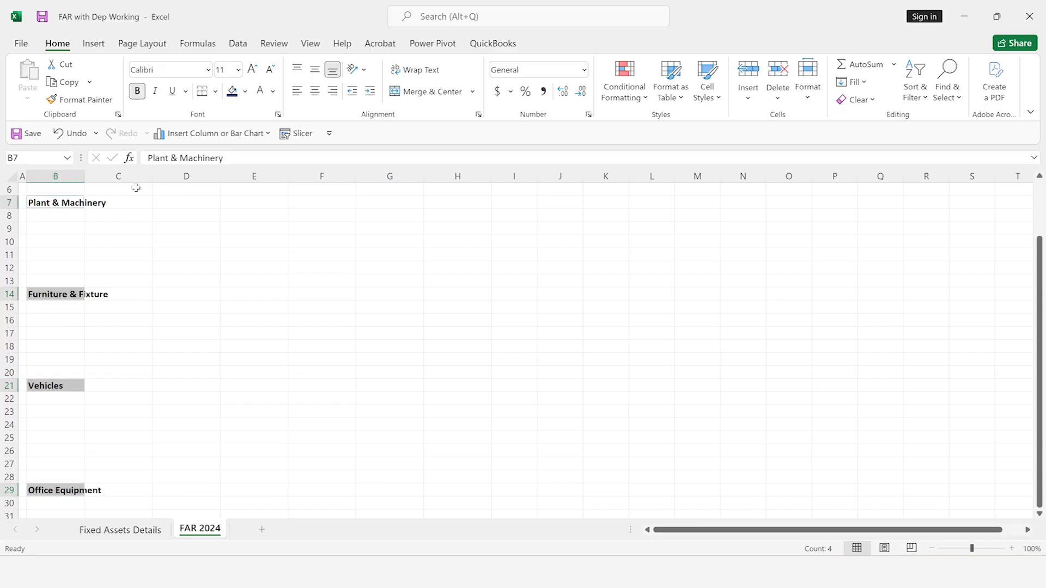
Restyle the four category names as dark blue italic text at font size 12
click(272, 92)
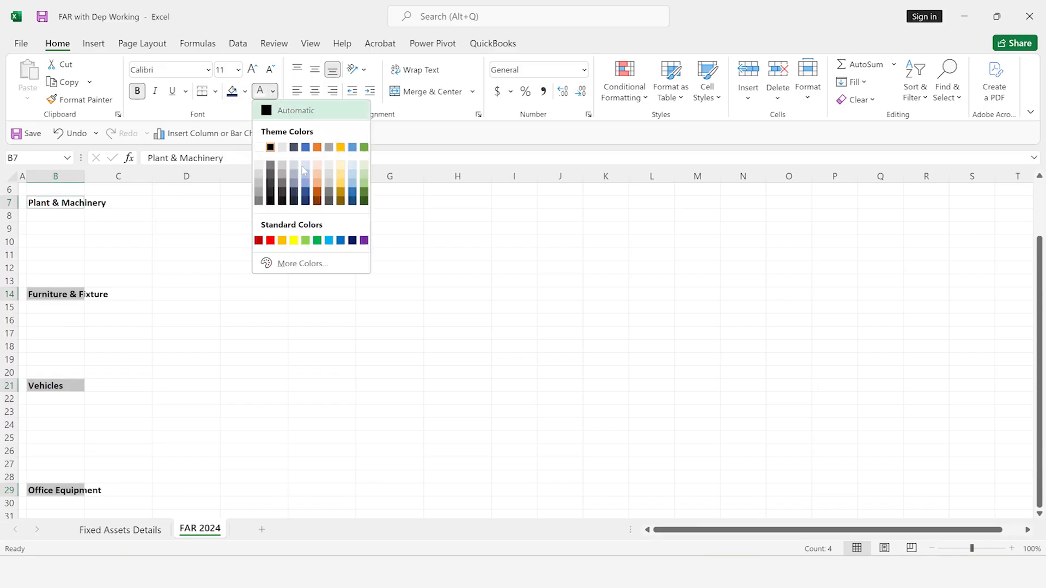
click(306, 202)
key(ctrl+i)
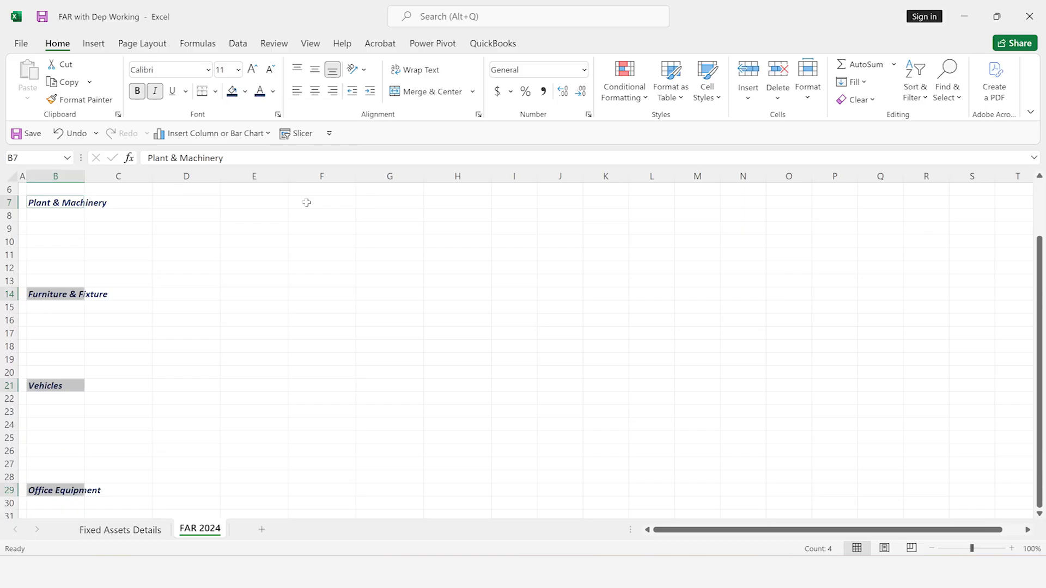
click(252, 71)
scroll(161, 238, up, 1)
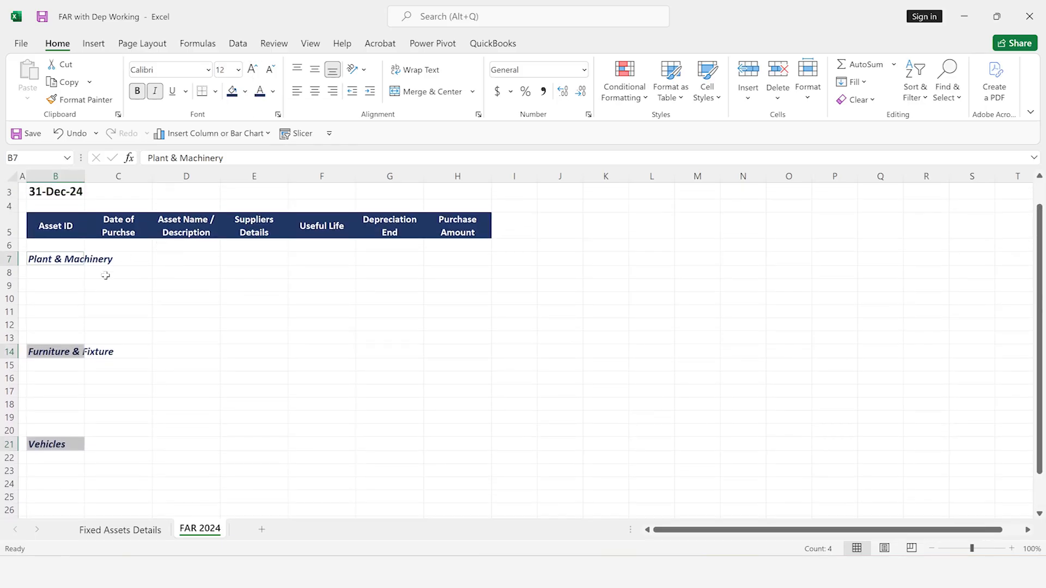
Copy the Plant & Machinery asset IDs FA-1000 to FA-1005 from Fixed Assets Details into FAR 2024 starting at B8
click(76, 275)
scroll(76, 276, up, 1)
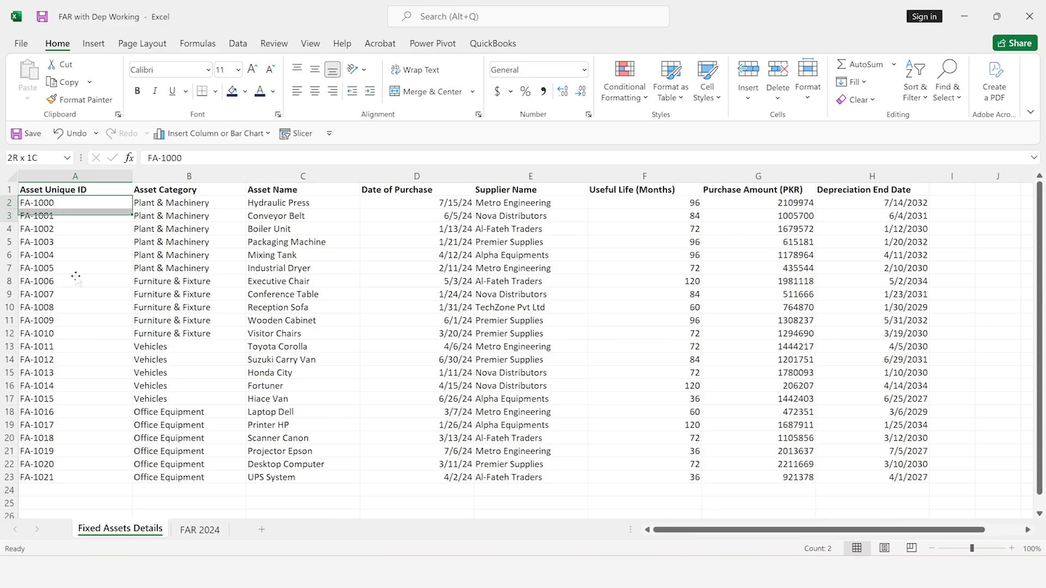
drag(76, 277, 76, 275)
key(ctrl+c)
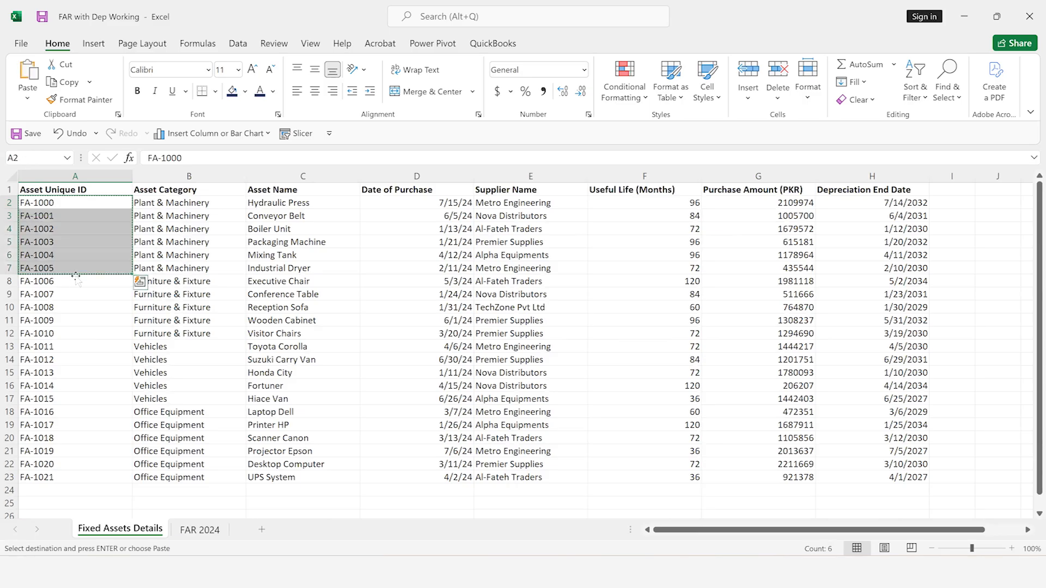
key(ctrl+Page_Down)
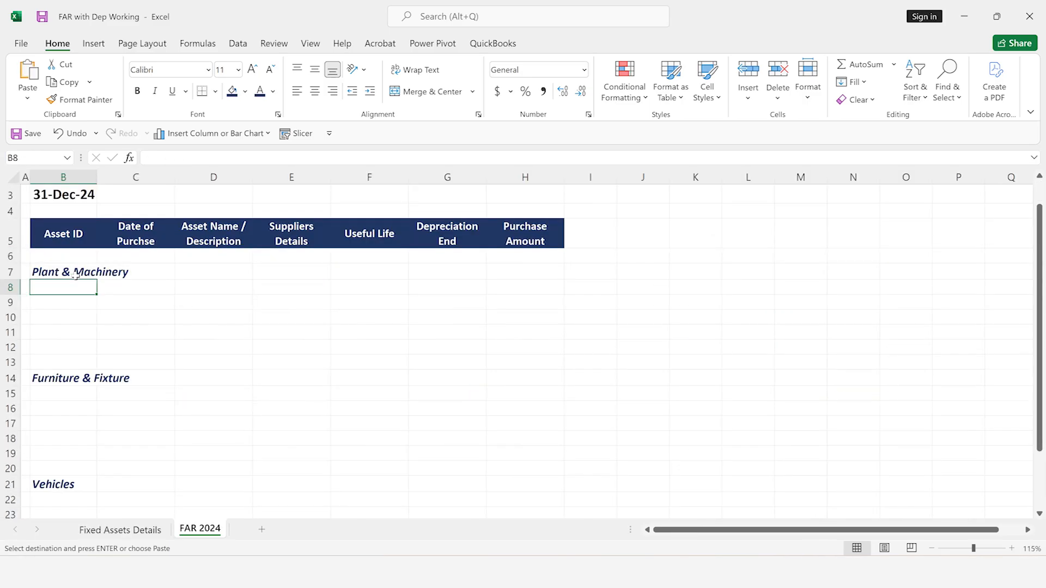
key(ctrl+v)
Insert two blank rows above the Furniture & Fixture category name in FAR 2024
key(Down)
key(Down)
key(Down)
key(Down)
key(Down)
key(Down)
key(Down)
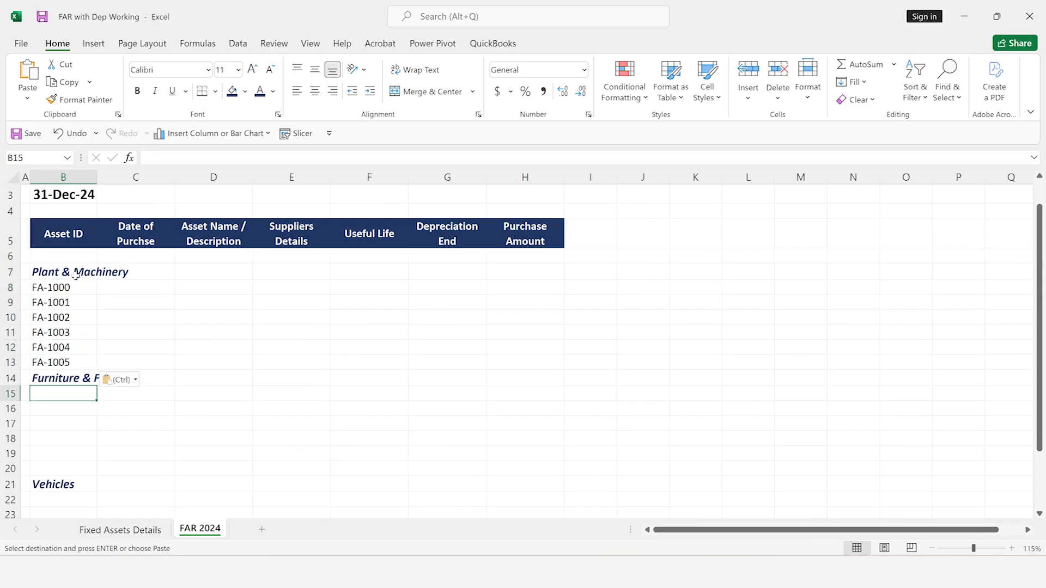
key(Up)
key(ctrl+shift+equal)
key(Down)
Insert two more blank rows at row 18, within the Furniture & Fixture section
key(Down)
key(Up)
key(Return)
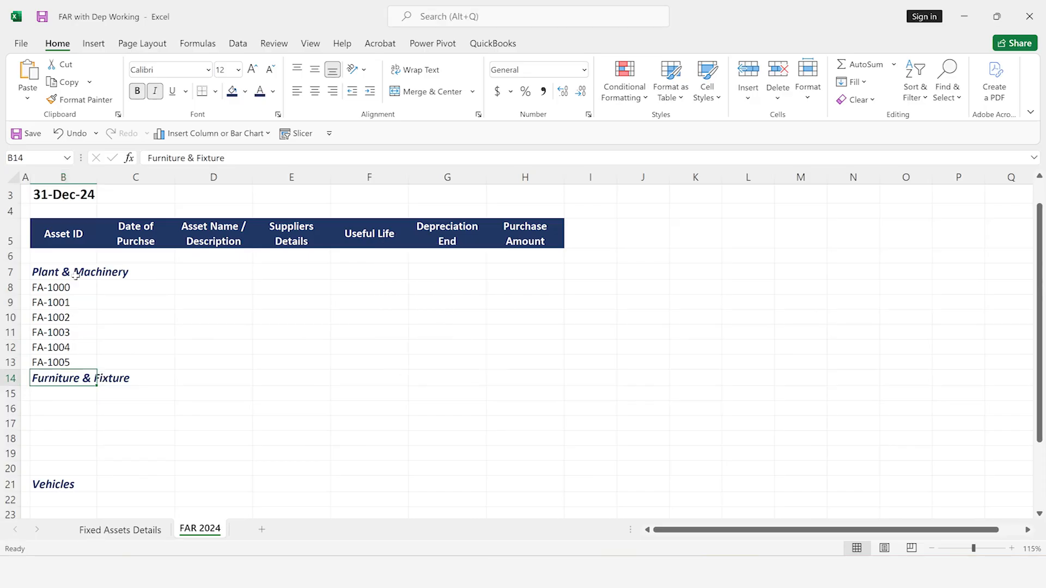
key(F4)
key(Up)
key(Up)
key(Up)
key(Down)
key(Down)
key(Down)
key(Down)
key(Down)
key(Down)
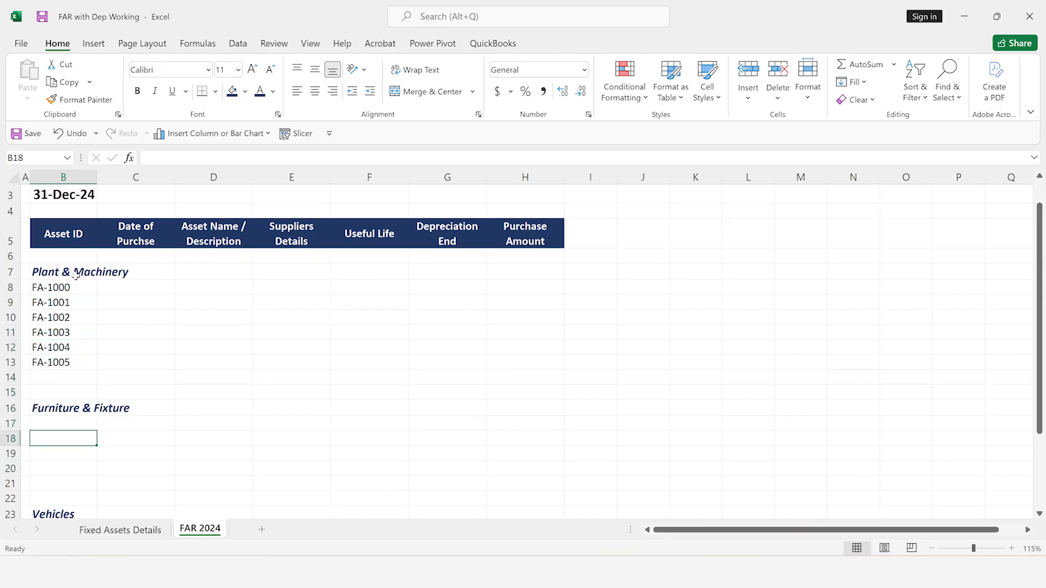
key(F4)
Copy the Furniture & Fixture asset IDs FA-1006 to FA-1010 from Fixed Assets Details into FAR 2024 starting at B17
key(ctrl+Page_Up)
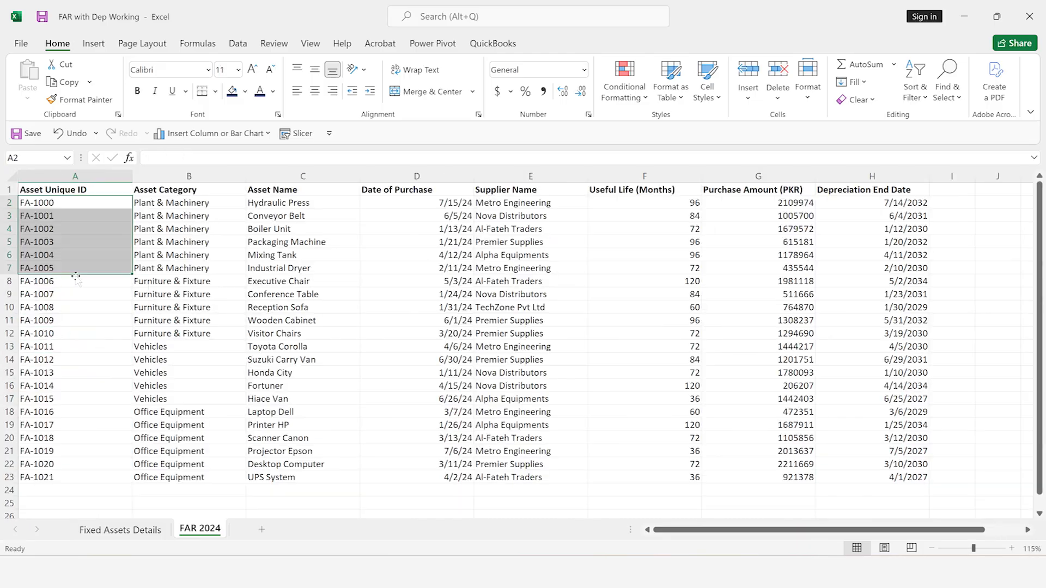
click(75, 279)
key(shift+Down)
key(shift+Down)
key(shift+Down)
key(shift+Down)
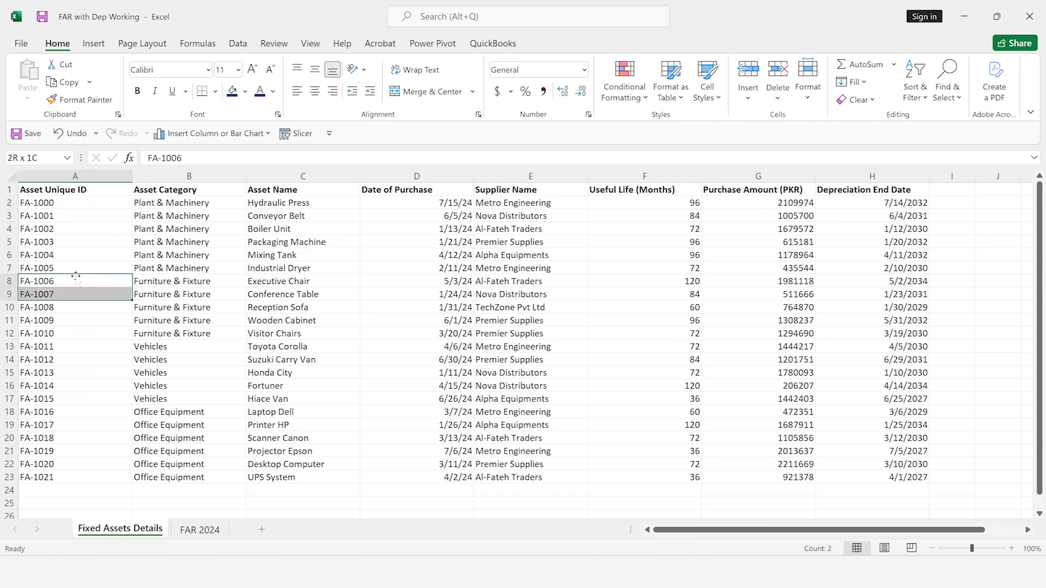
key(ctrl+c)
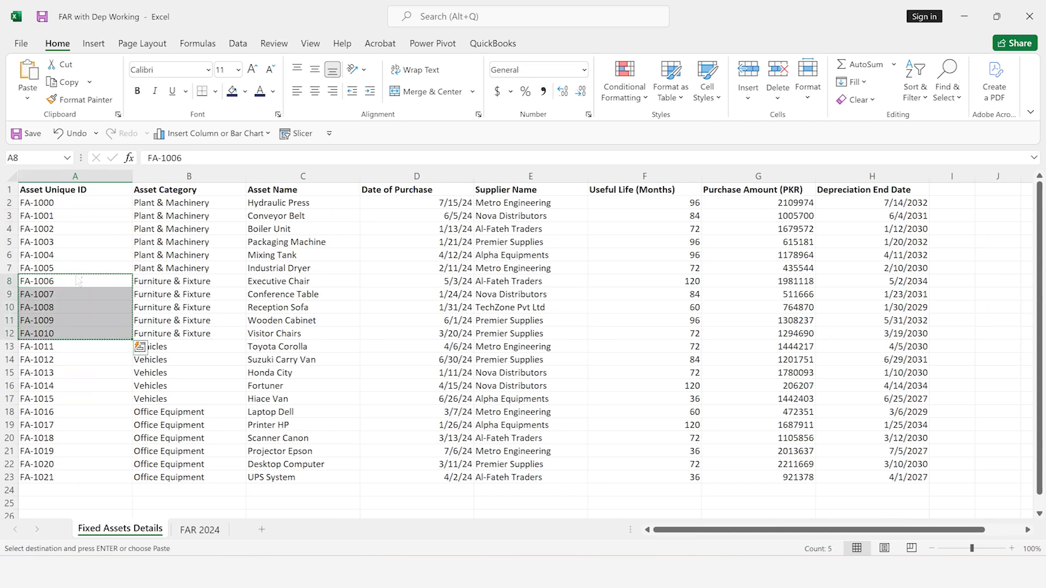
key(ctrl+q)
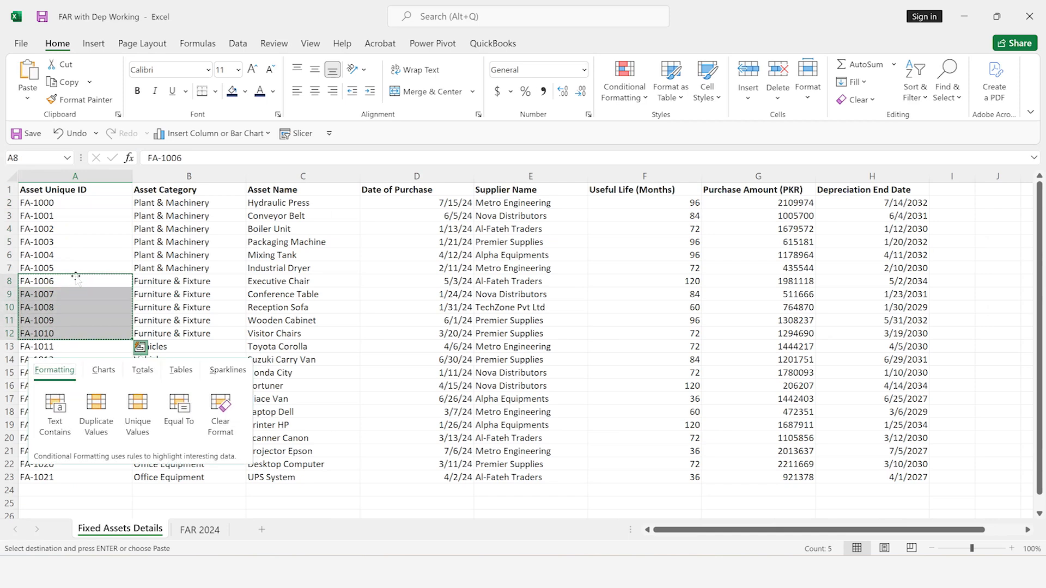
key(Escape)
key(ctrl+Page_Down)
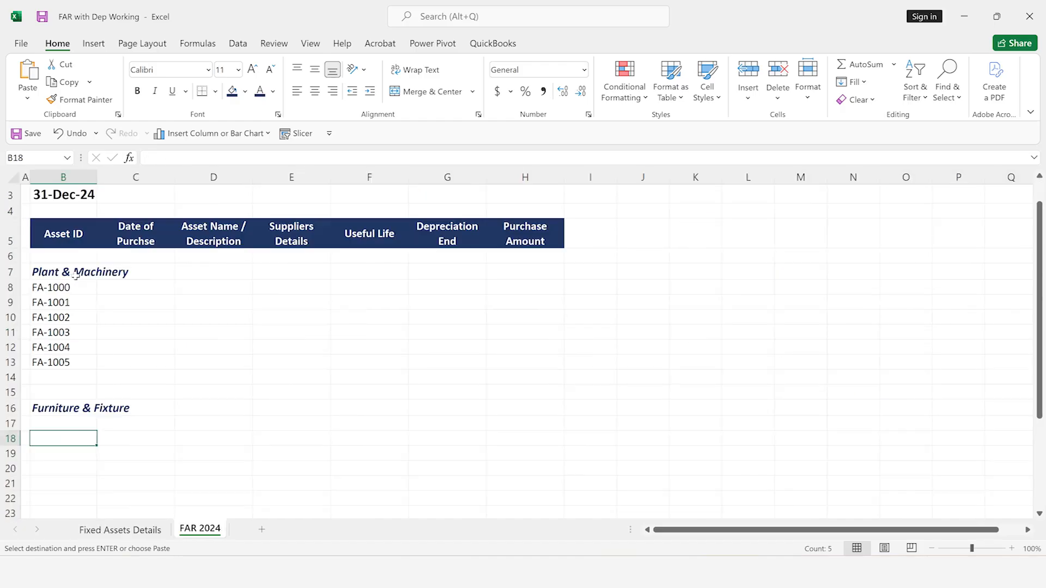
key(Up)
key(ctrl+v)
Delete the entire blank row 22 directly below asset FA-1010
key(Down)
key(Down)
key(Down)
key(Down)
key(Down)
key(Down)
key(Down)
key(Up)
key(Up)
key(Up)
key(Down)
key(shift+Down)
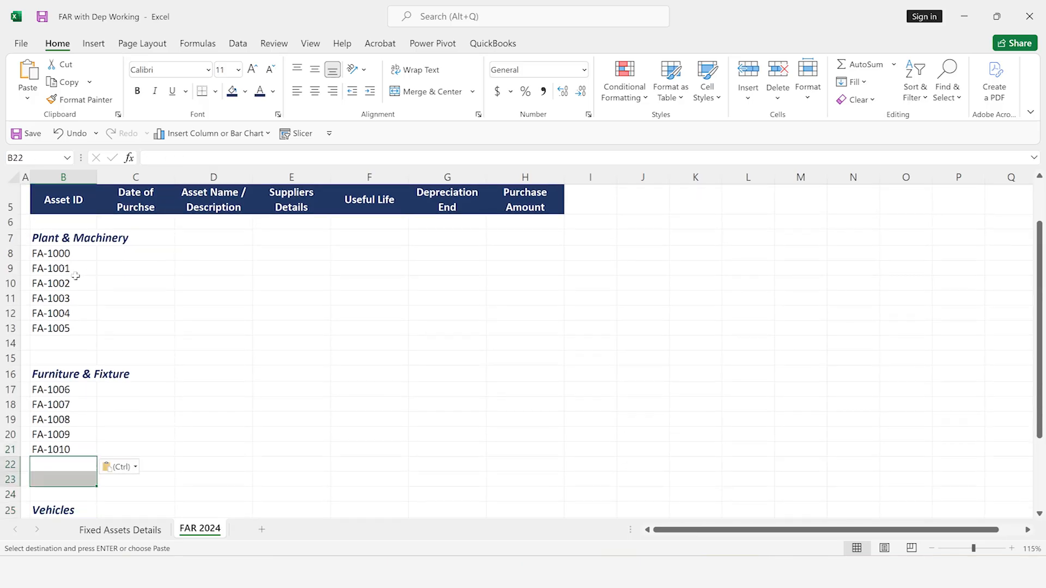
key(ctrl)
key(Up)
key(Down)
key(Escape)
key(Down)
key(Up)
key(ctrl+minus)
key(r)
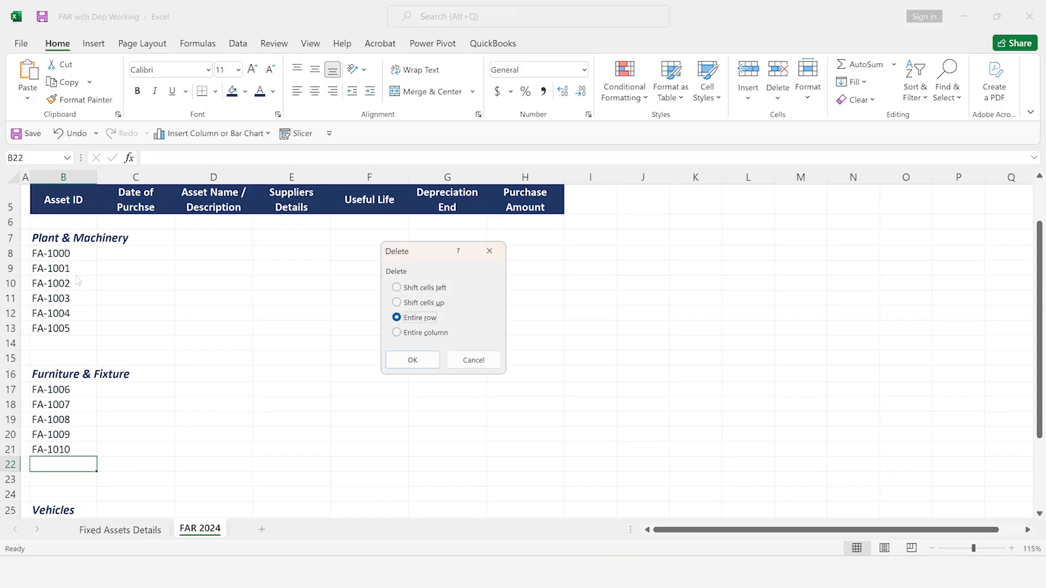
key(Return)
Copy the Vehicles asset IDs FA-1011 to FA-1015 from Fixed Assets Details into FAR 2024 starting at B25
key(Down)
key(Down)
key(Down)
key(Down)
key(Down)
key(Return)
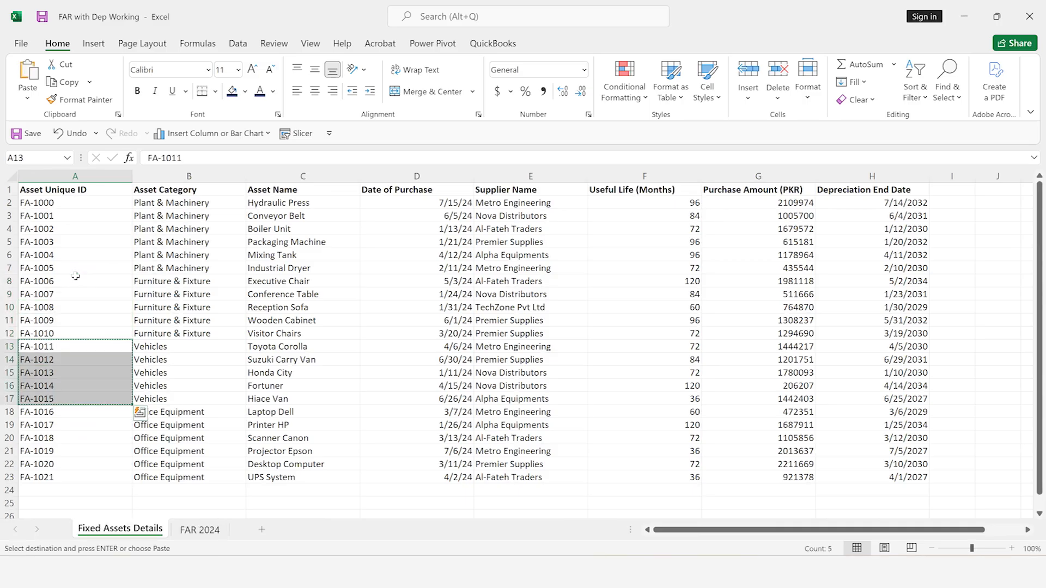
key(ctrl+Page_Down)
key(Up)
key(Up)
key(Up)
key(Up)
key(Up)
key(Up)
key(Up)
key(Up)
key(ctrl+v)
Copy the Office Equipment asset IDs FA-1016 to FA-1021 in Fixed Assets Details
key(Down)
key(Down)
key(Down)
key(Down)
key(Down)
key(Down)
key(Down)
key(Down)
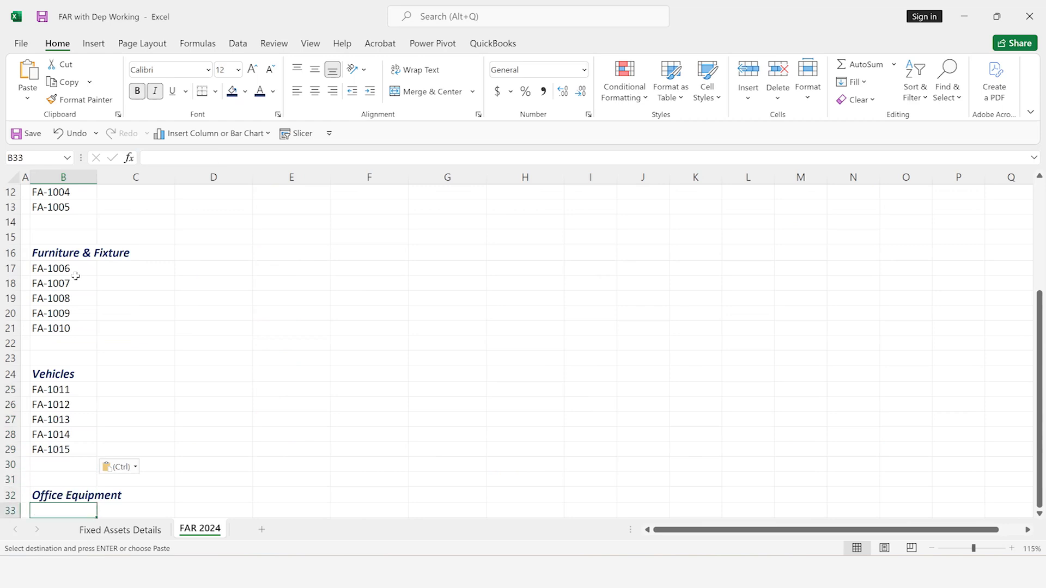
key(ctrl+Page_Up)
key(Down)
key(Down)
key(Down)
key(Down)
key(Down)
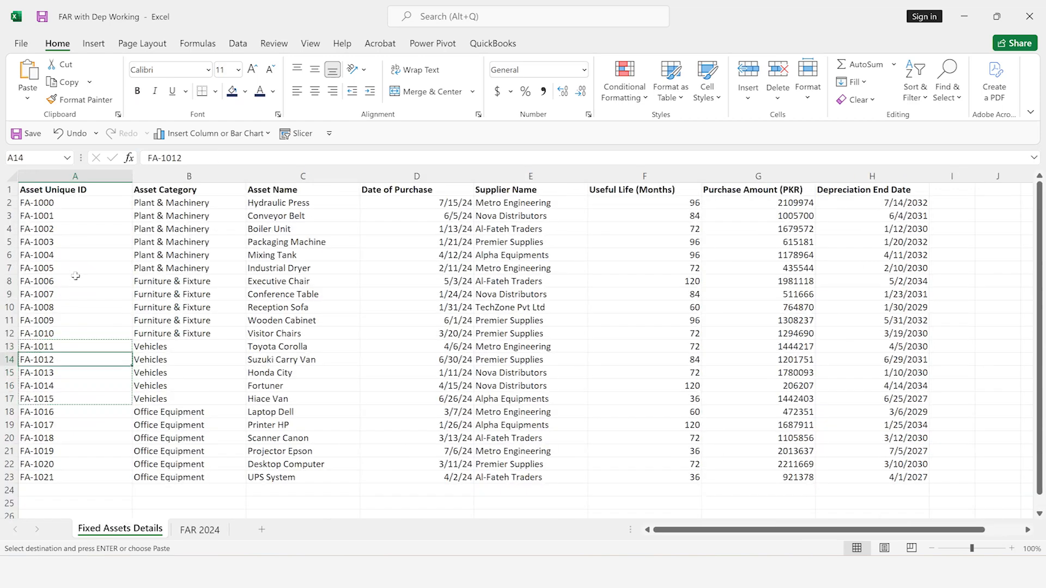
key(ctrl+shift+Down)
key(ctrl+c)
key(Down)
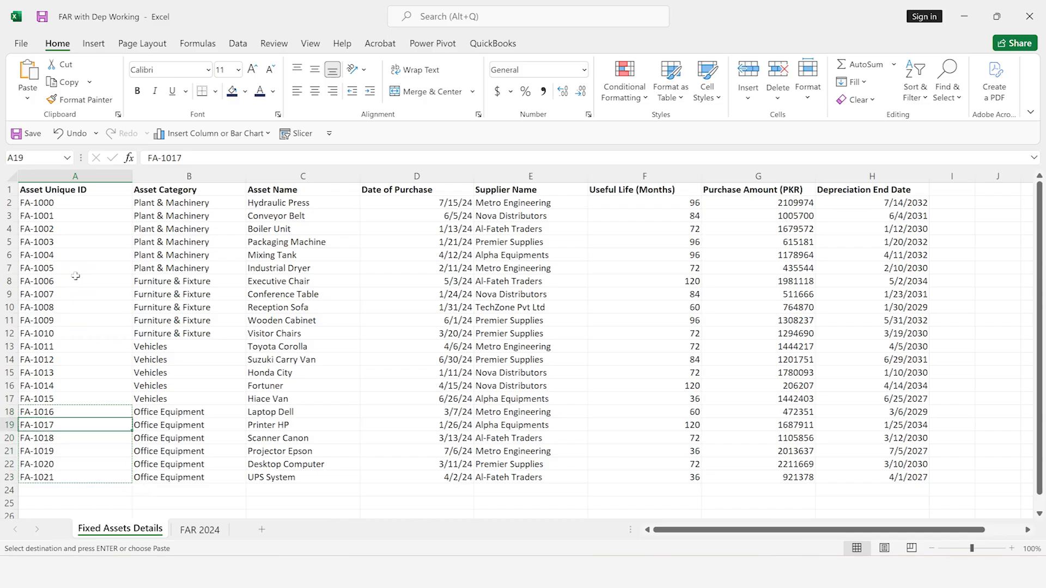
Paste the Office Equipment asset IDs into FAR 2024 starting at B33, directly below the category name
key(ctrl+Page_Down)
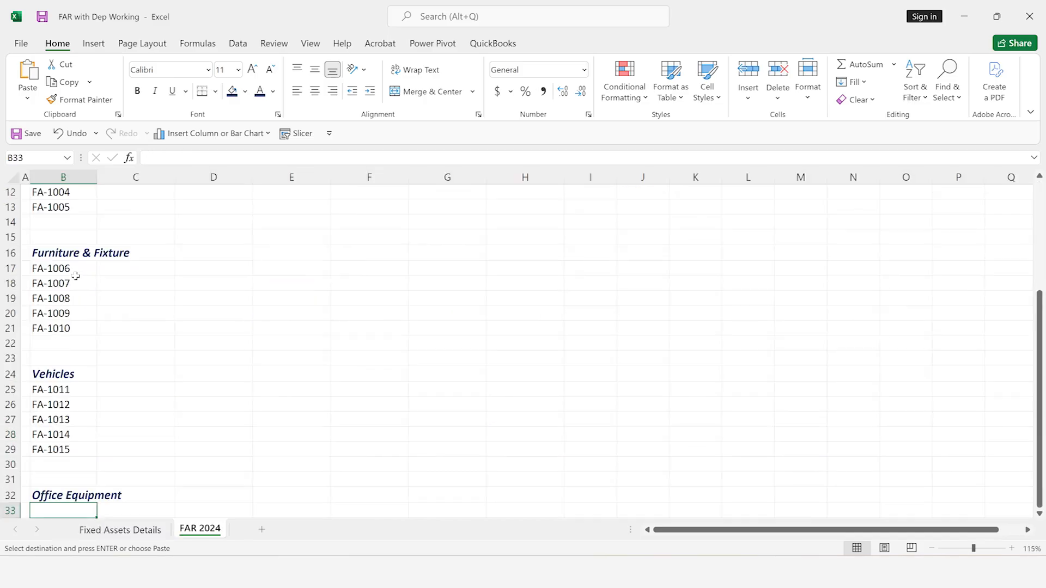
key(Down)
key(Down)
key(Down)
key(Down)
key(ctrl+v)
key(Down)
key(Down)
key(Down)
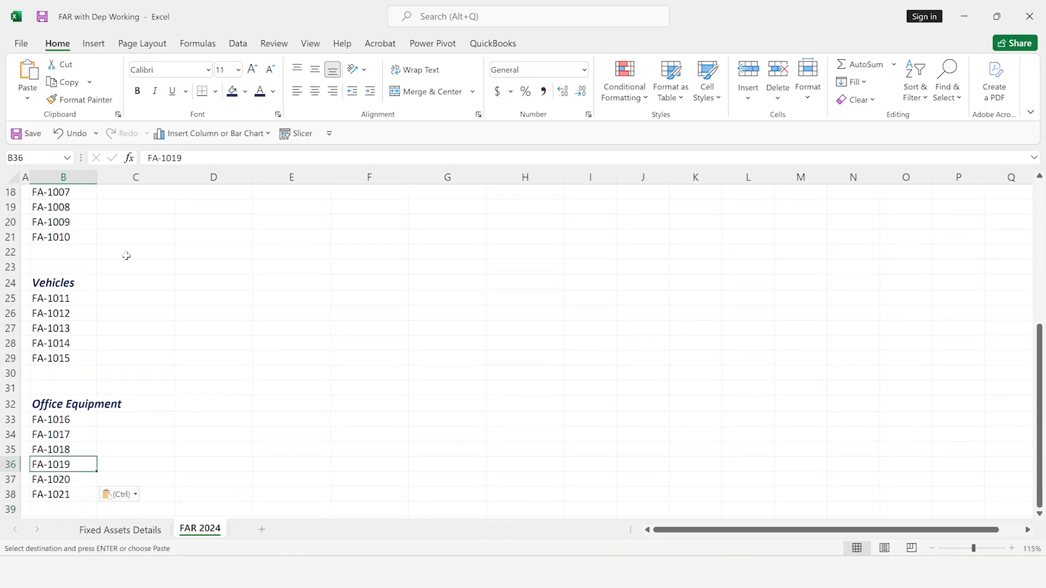
Widen column B in FAR 2024 so the category names fit better
scroll(101, 327, up, 1)
drag(97, 178, 124, 180)
scroll(95, 300, up, 2)
scroll(96, 300, up, 4)
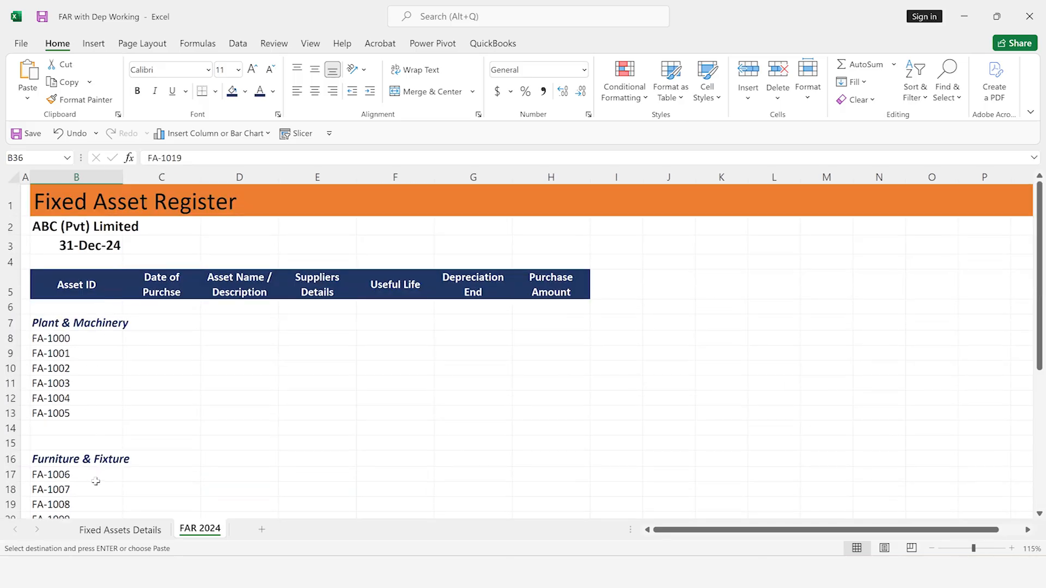
Start a VLOOKUP in C8 for the date of purchase, with the column-locked asset ID $B8 as lookup value
click(162, 337)
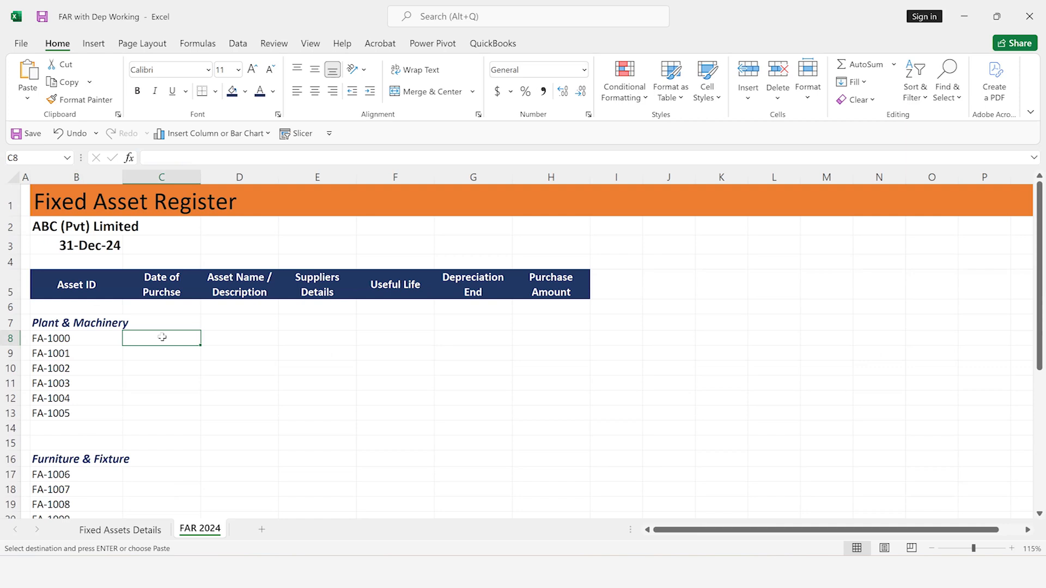
text(=vl)
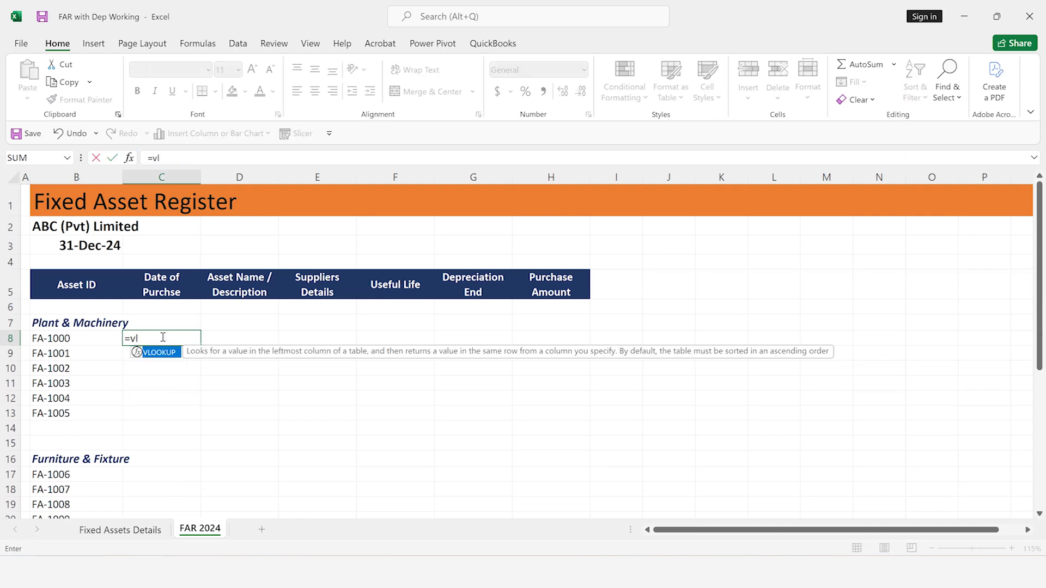
key(Tab)
click(72, 337)
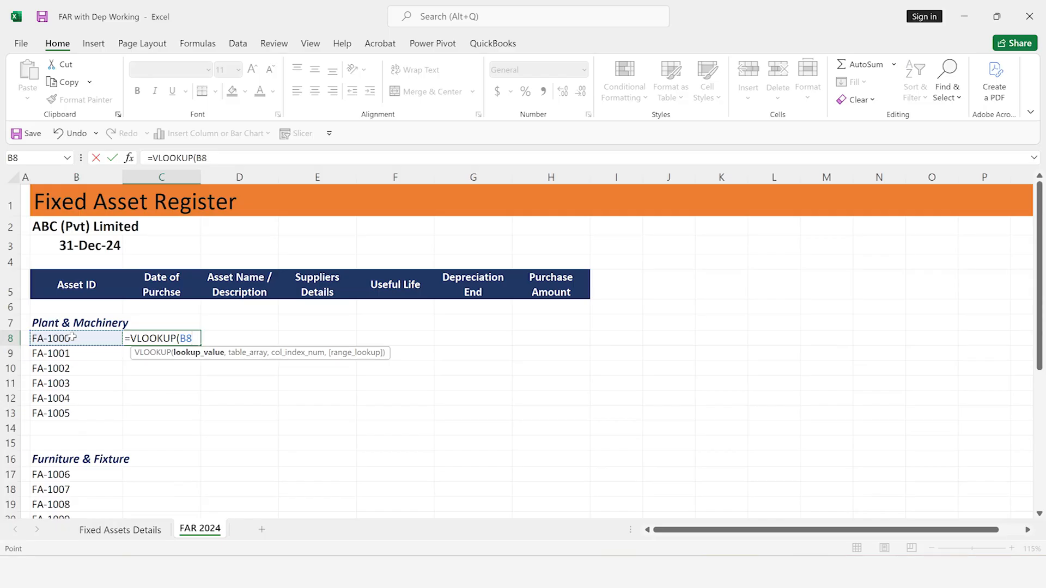
text(,)
key(BackSpace)
key(F4)
key(F4)
key(F4)
text(,)
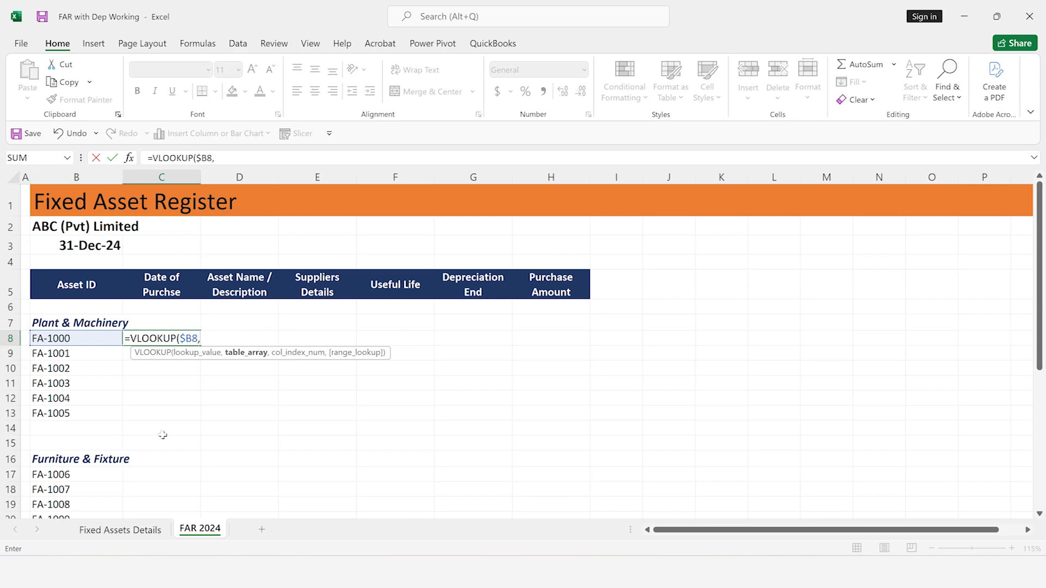
Use the locked range $A$2:$H$23 on Fixed Assets Details as the lookup's table array
click(116, 531)
click(116, 531)
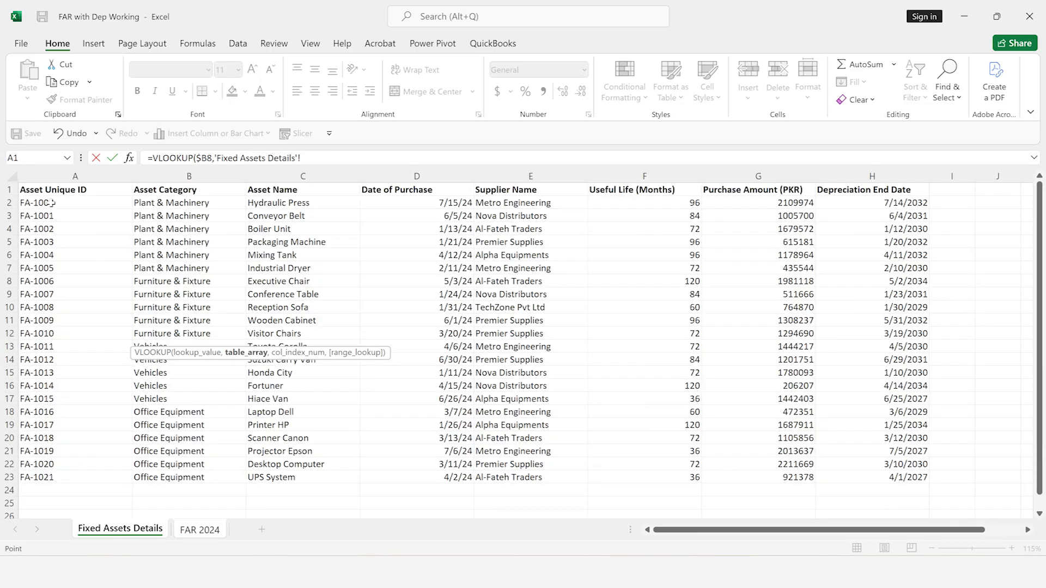
drag(50, 203, 920, 203)
key(ctrl+shift+Down)
key(F4)
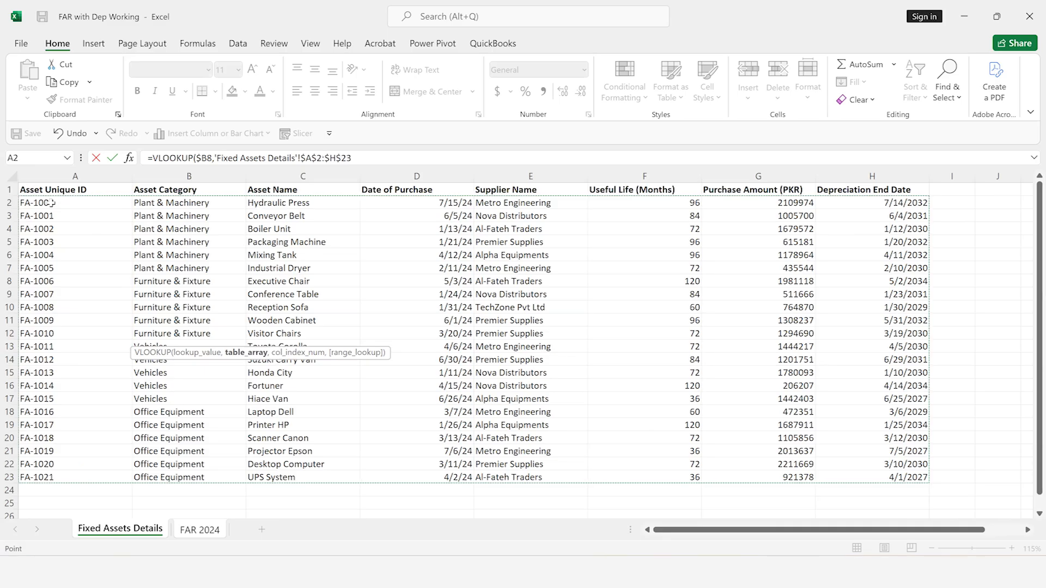
text(,4)
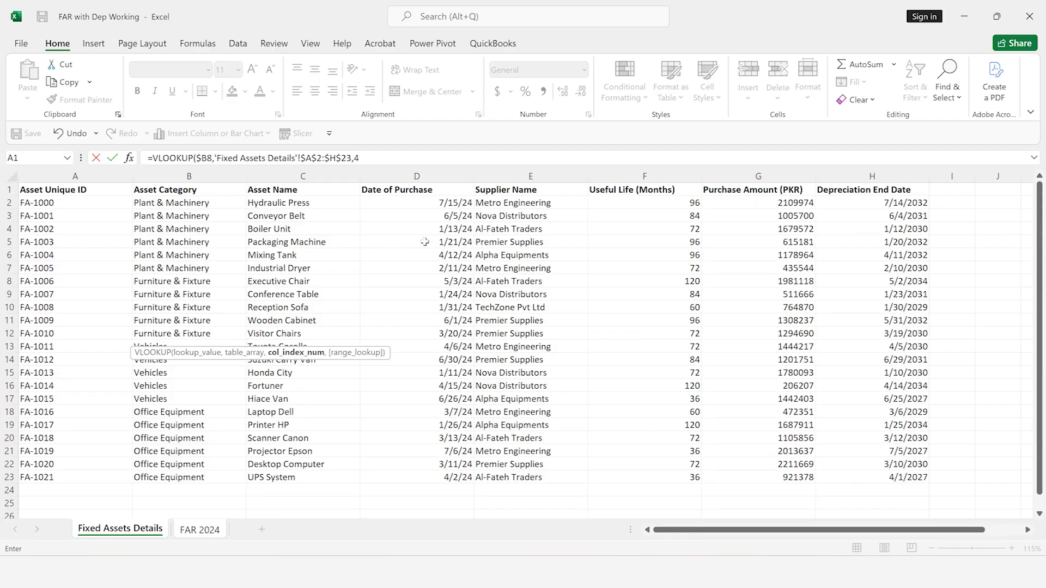
Complete the C8 lookup with column index 4 and exact match (FALSE), and format the cell as Short Date
text(,)
key(Down)
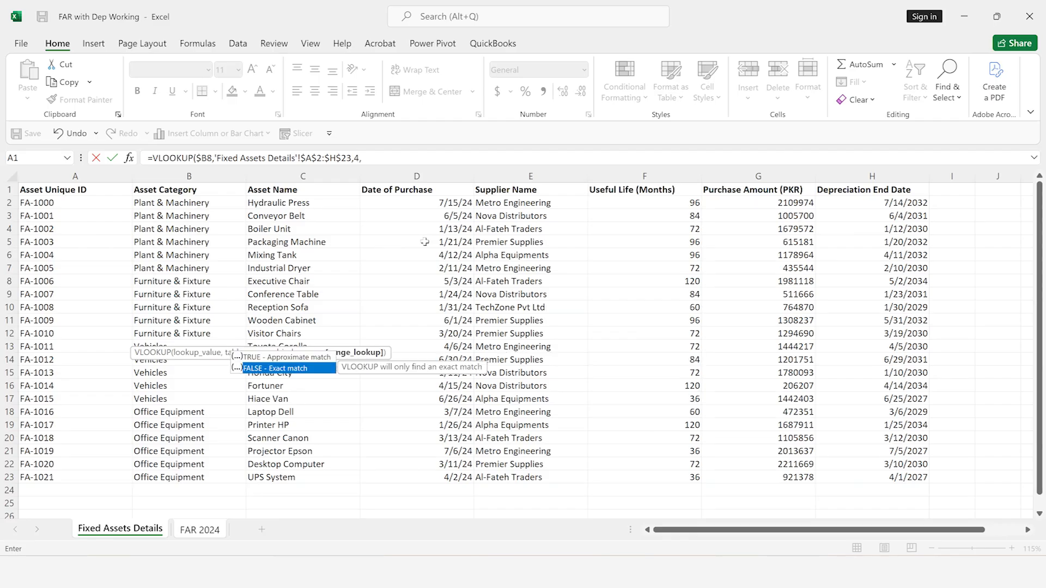
key(Tab)
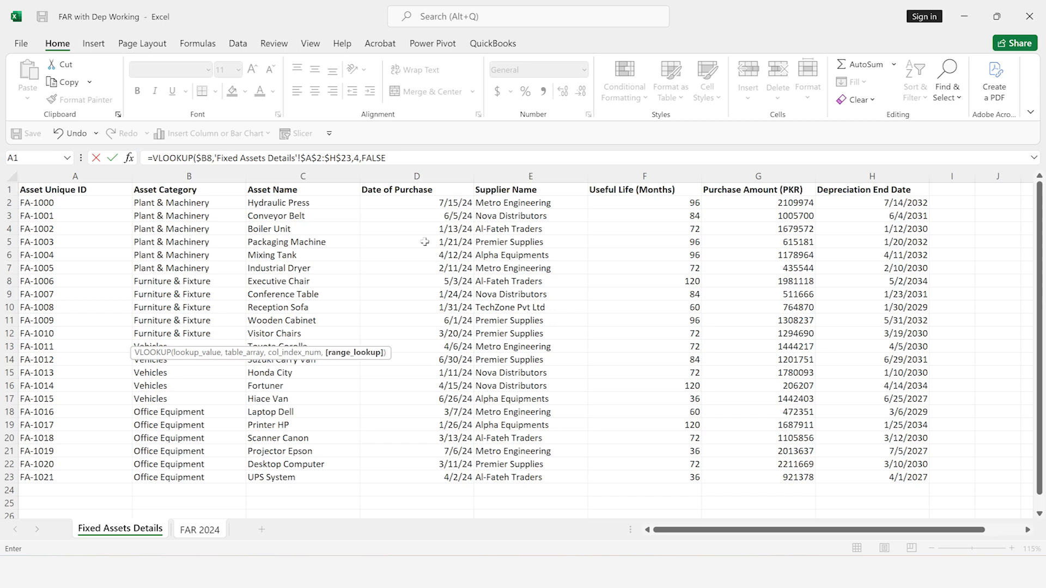
text())
key(Return)
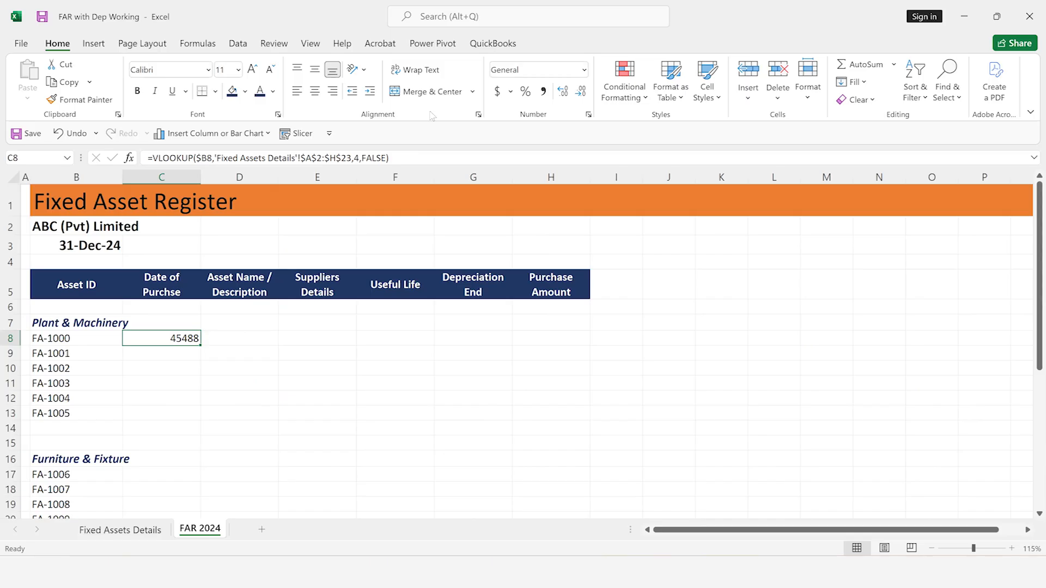
click(584, 69)
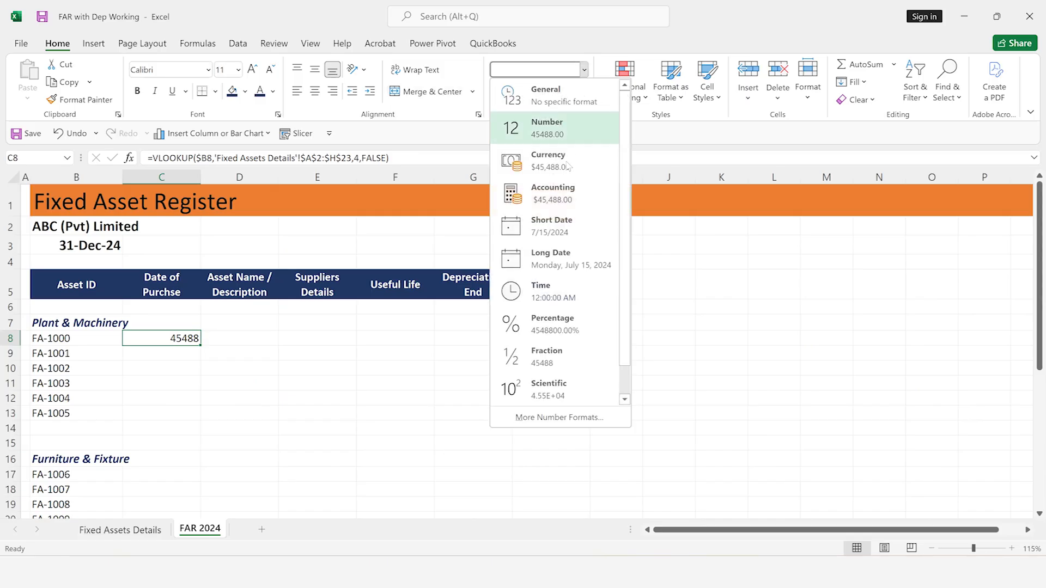
click(552, 225)
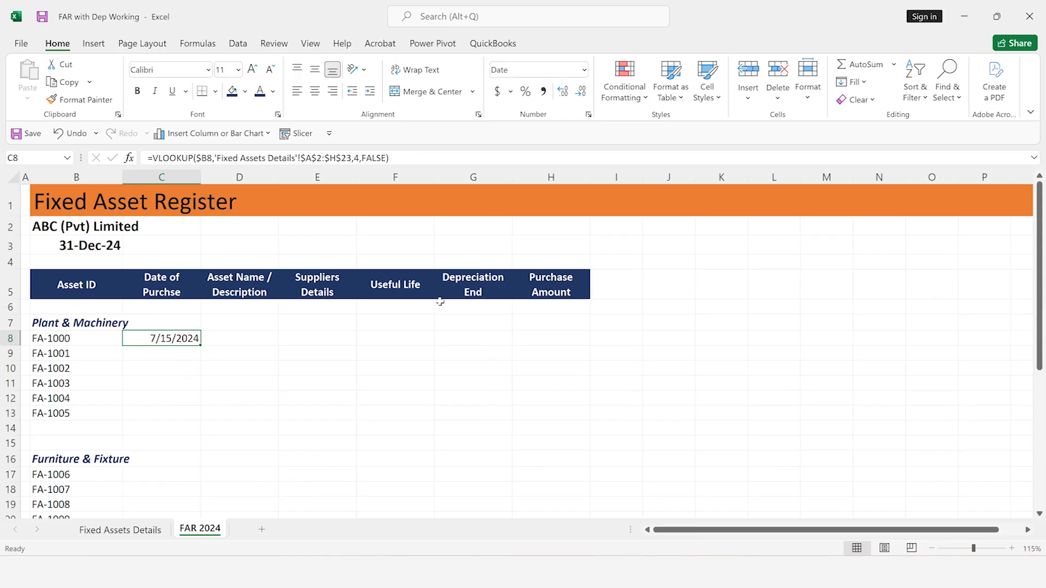
Copy the date lookup formula from C8 into D8 under Asset Name / Description
click(258, 338)
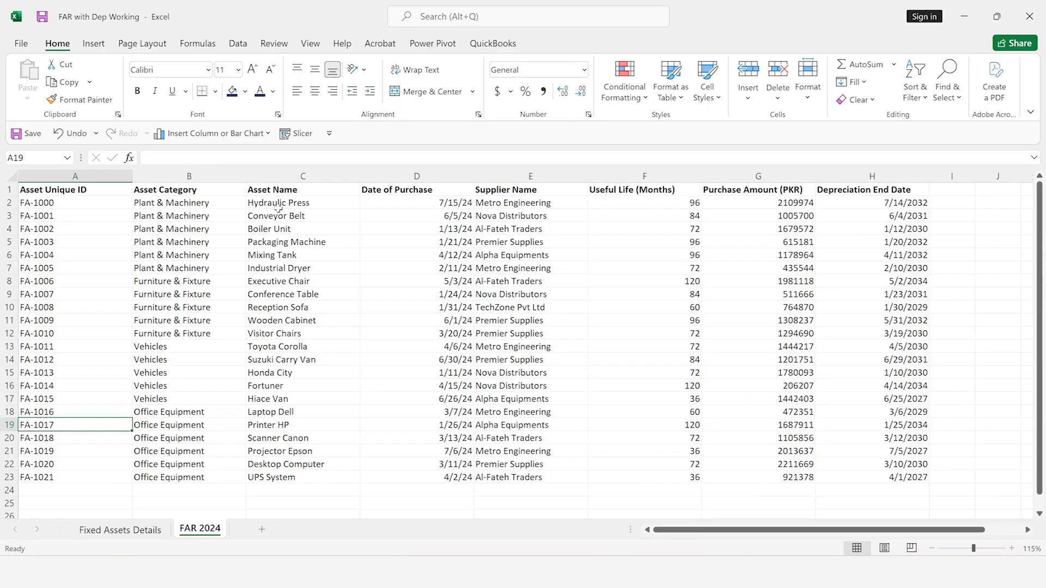
key(ctrl+Page_Down)
key(Left)
key(ctrl+c)
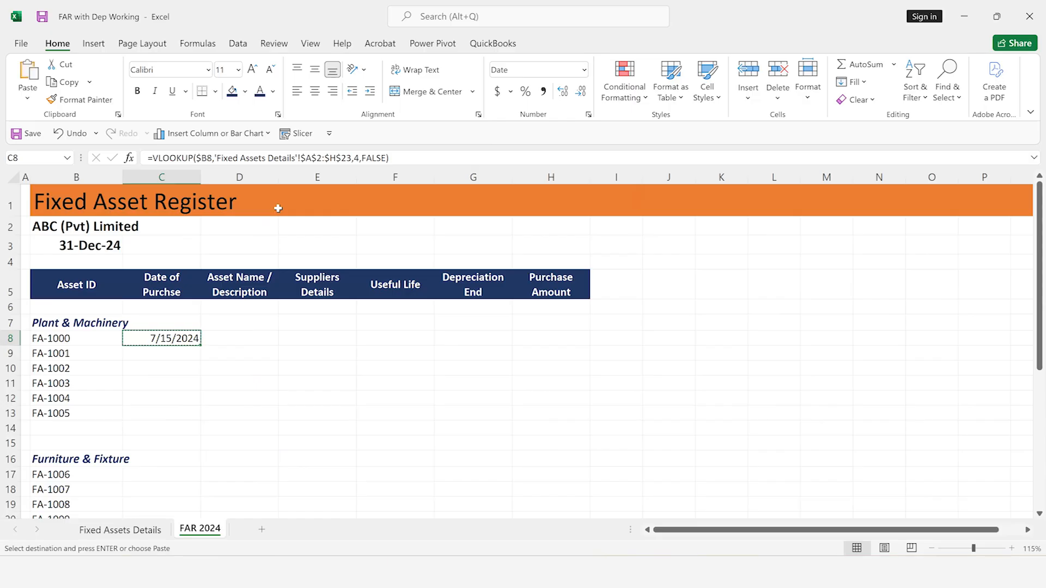
key(Right)
key(ctrl+v)
Set the column index of the D8 lookup to 3 to return the asset name
key(F2)
key(Left)
key(Left)
key(Left)
key(Left)
key(Left)
key(Left)
key(Left)
key(BackSpace)
text(3)
key(Return)
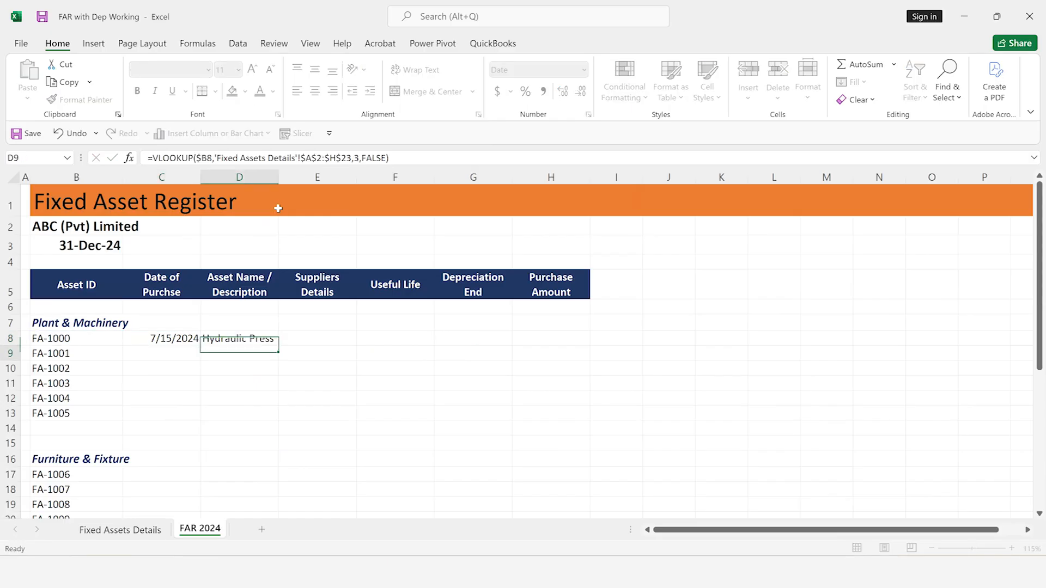
key(Up)
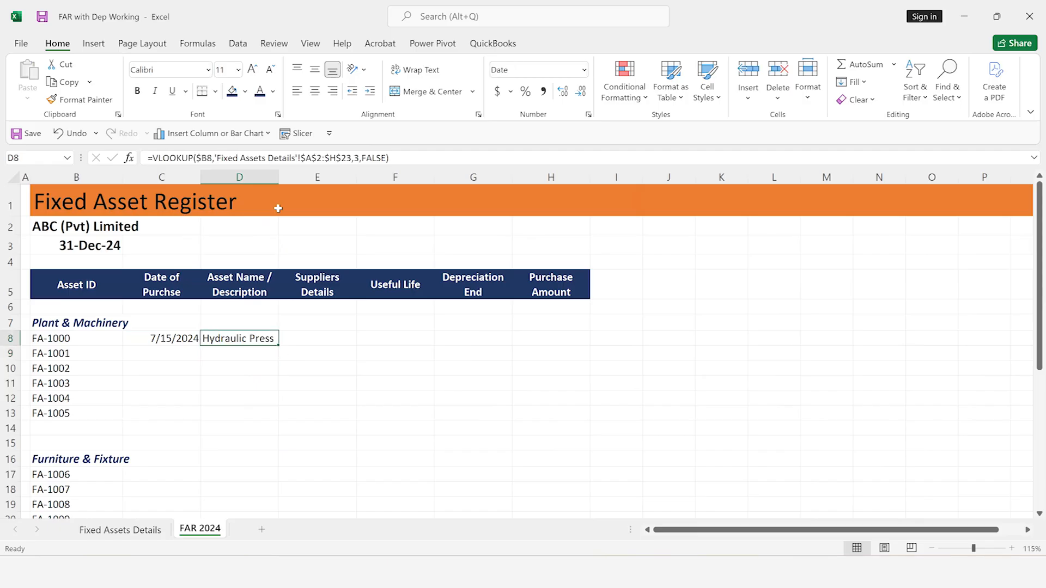
Check the supplier column in Fixed Assets Details and paste the D8 lookup formula into E8 of FAR 2024
key(ctrl+Page_Up)
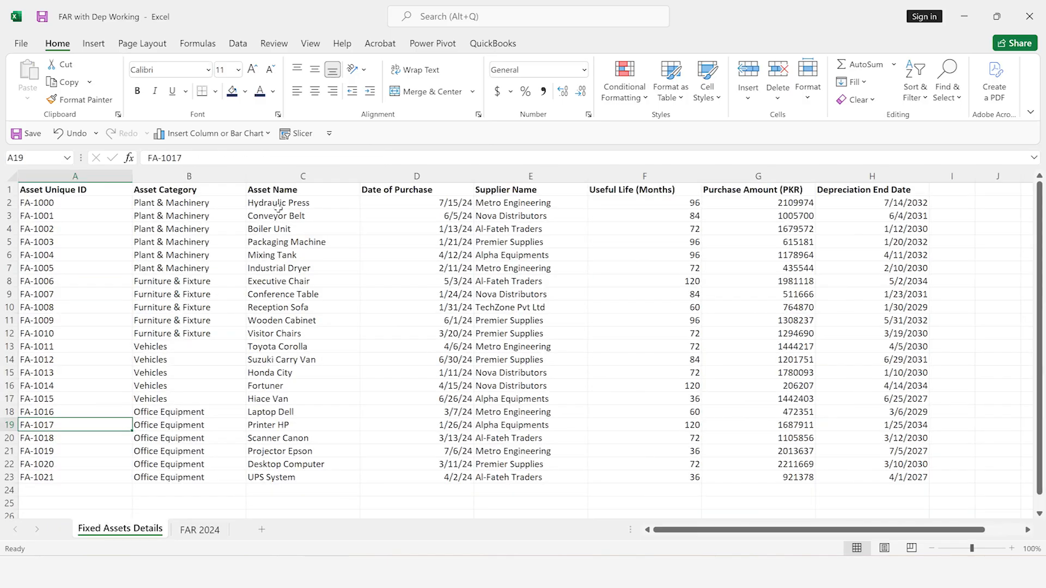
key(ctrl+Page_Down)
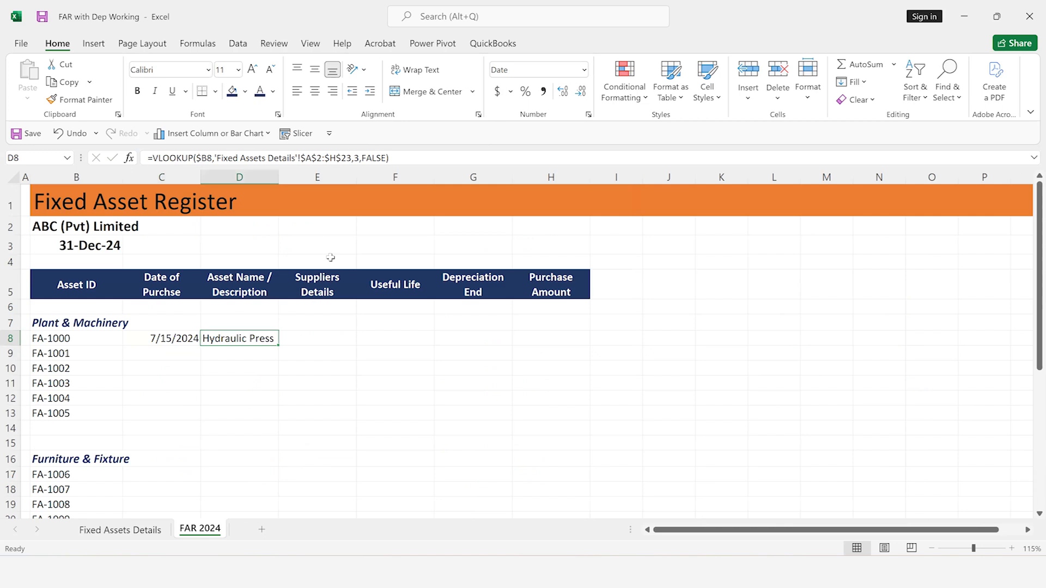
key(ctrl+Page_Up)
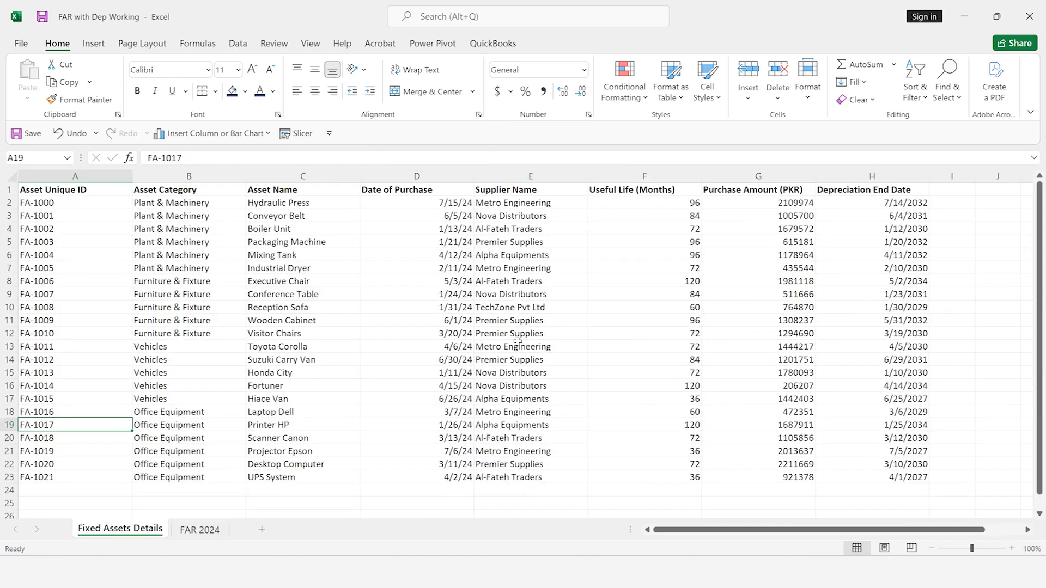
key(ctrl+Page_Down)
key(Right)
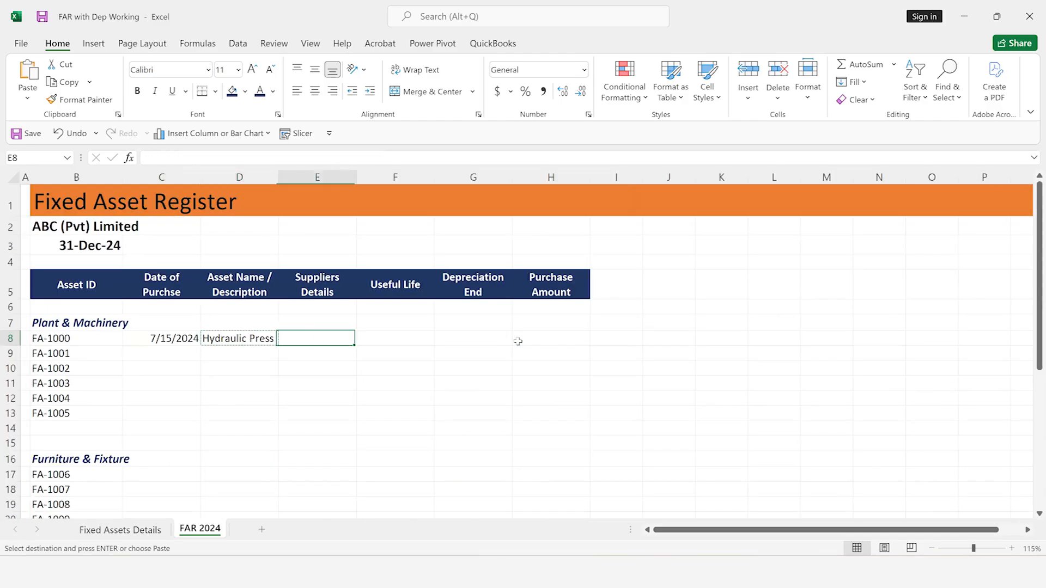
key(ctrl+v)
key(Escape)
Set the column index of the E8 lookup to 5 and fit column E to its contents
key(F2)
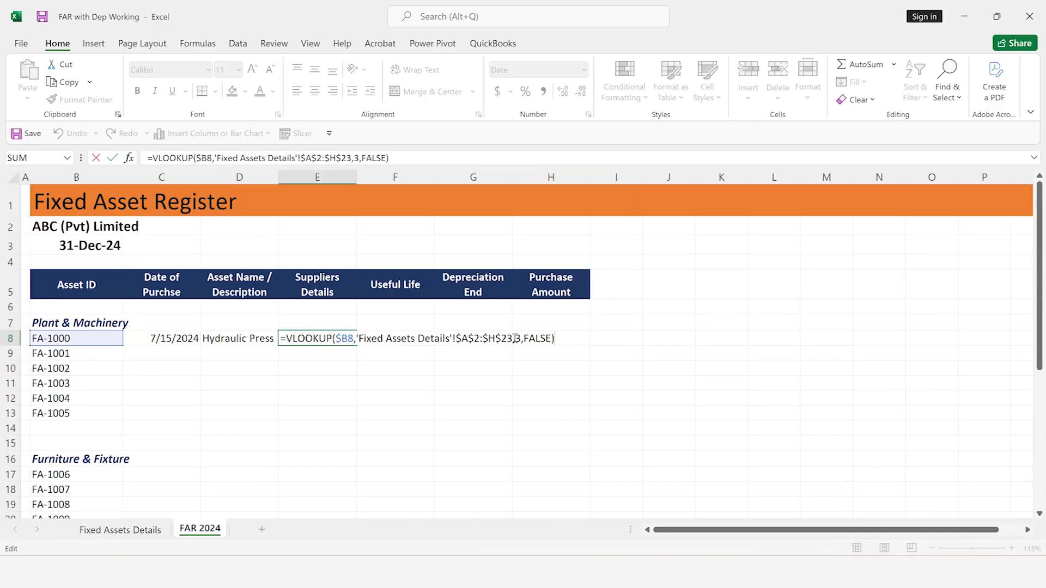
click(522, 339)
key(BackSpace)
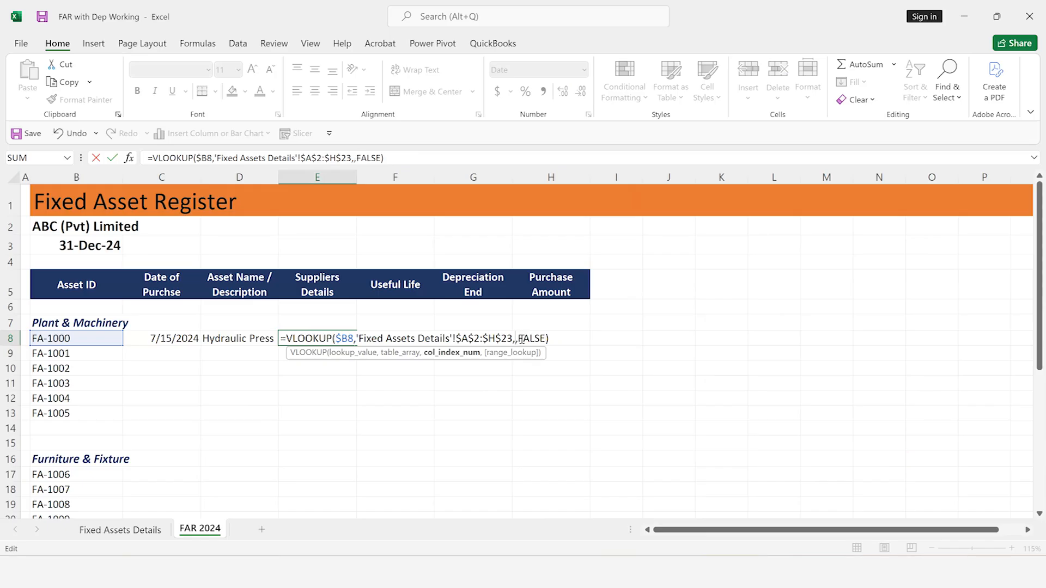
text(4)
key(Return)
key(Up)
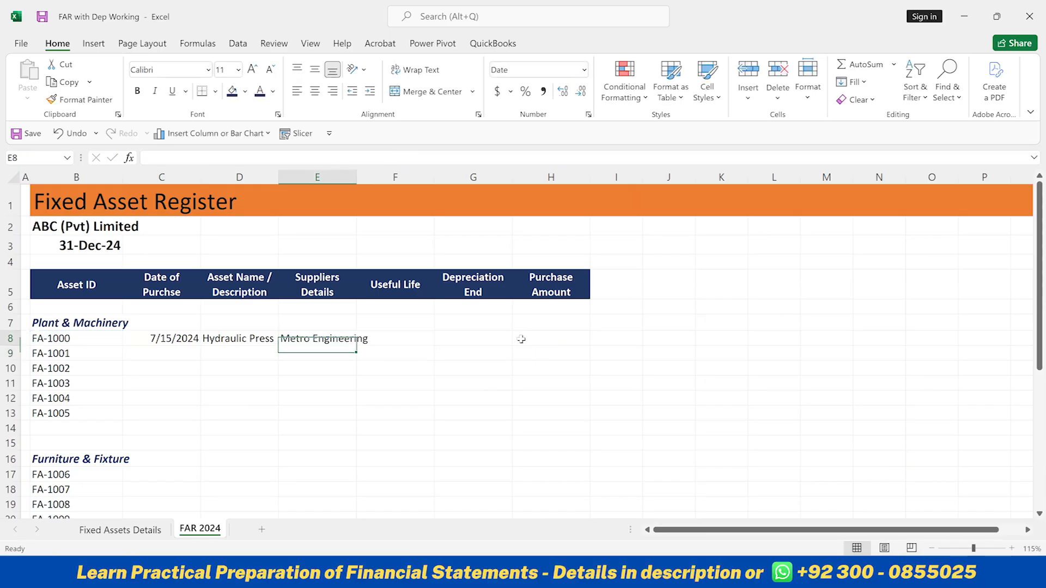
double_click(356, 178)
Copy the supplier lookup formula from E8 into F8 under Useful Life
key(Right)
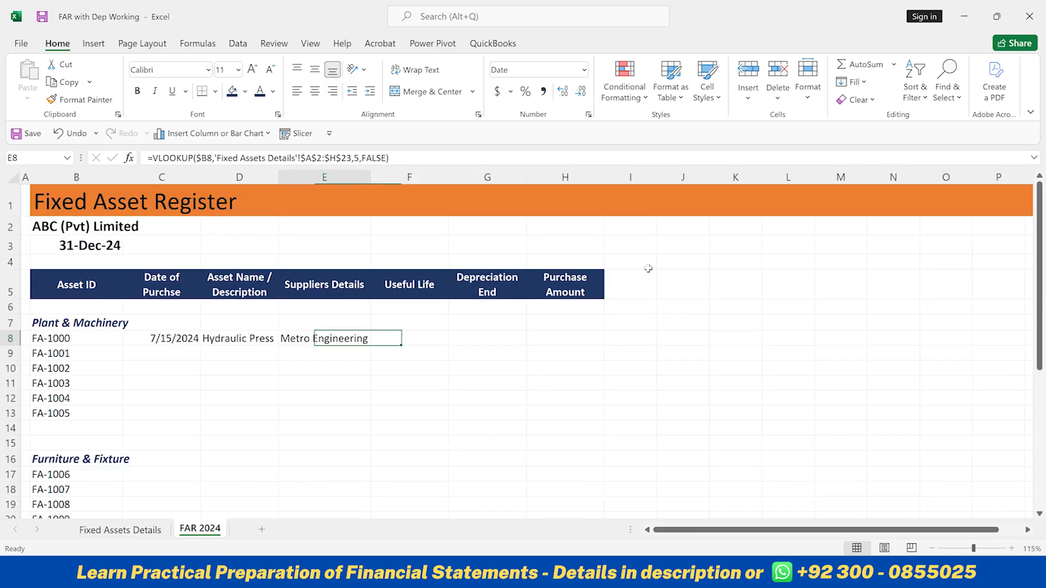
key(ctrl+c)
key(Right)
key(ctrl+v)
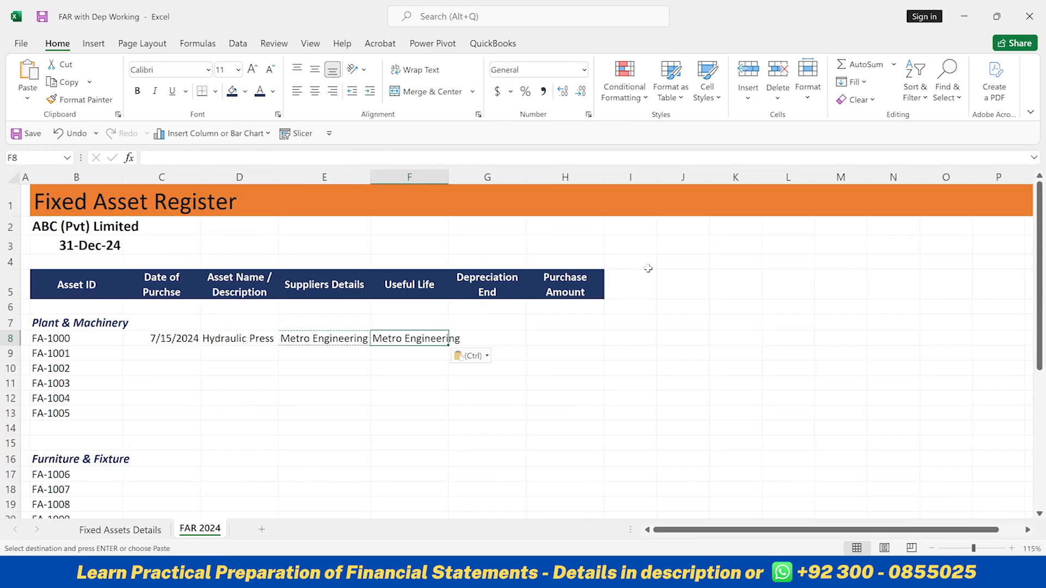
Set the column index of the F8 lookup to 6 to return the useful life
key(F2)
key(Left)
key(Left)
key(Left)
key(Left)
key(Left)
key(Left)
key(Left)
key(BackSpace)
text(6)
key(Return)
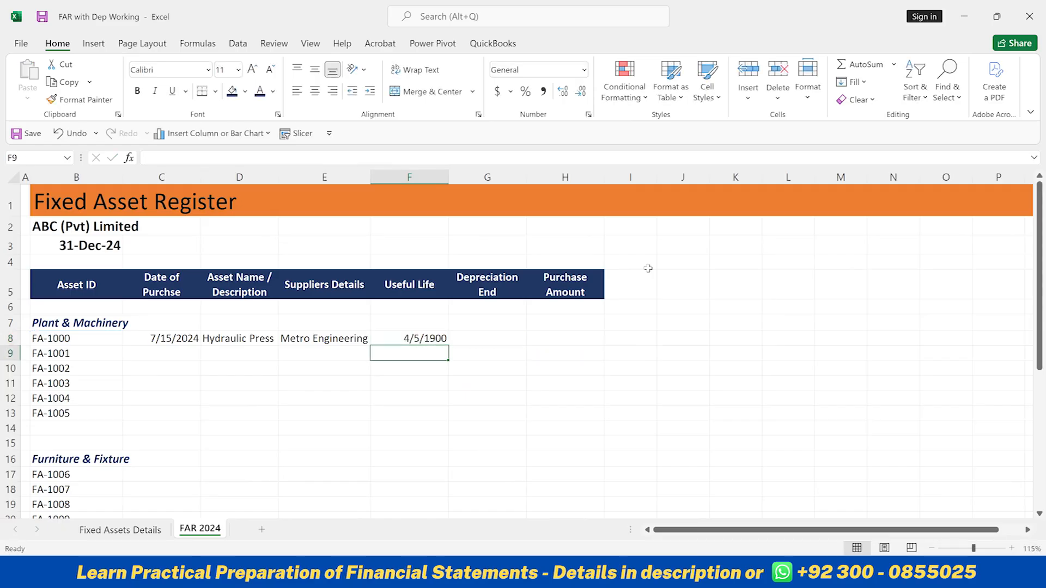
Change the number format of the Useful Life cell F8 to General
key(Up)
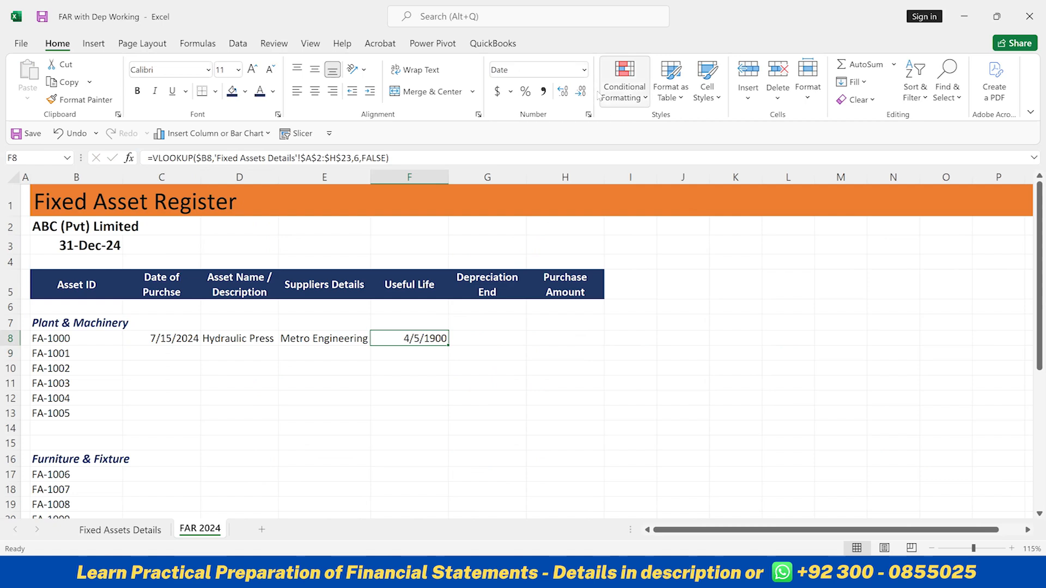
click(585, 71)
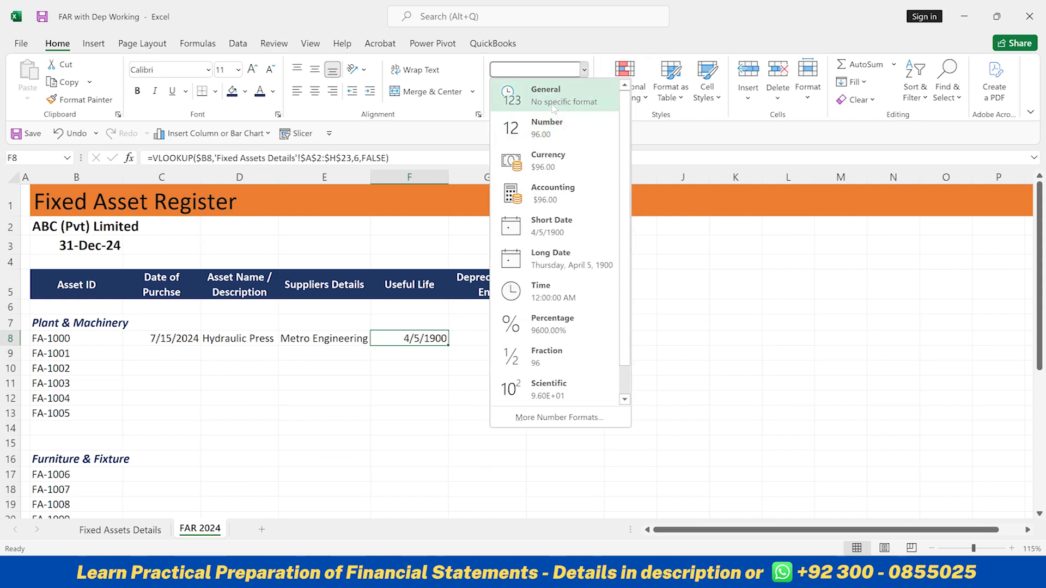
click(553, 107)
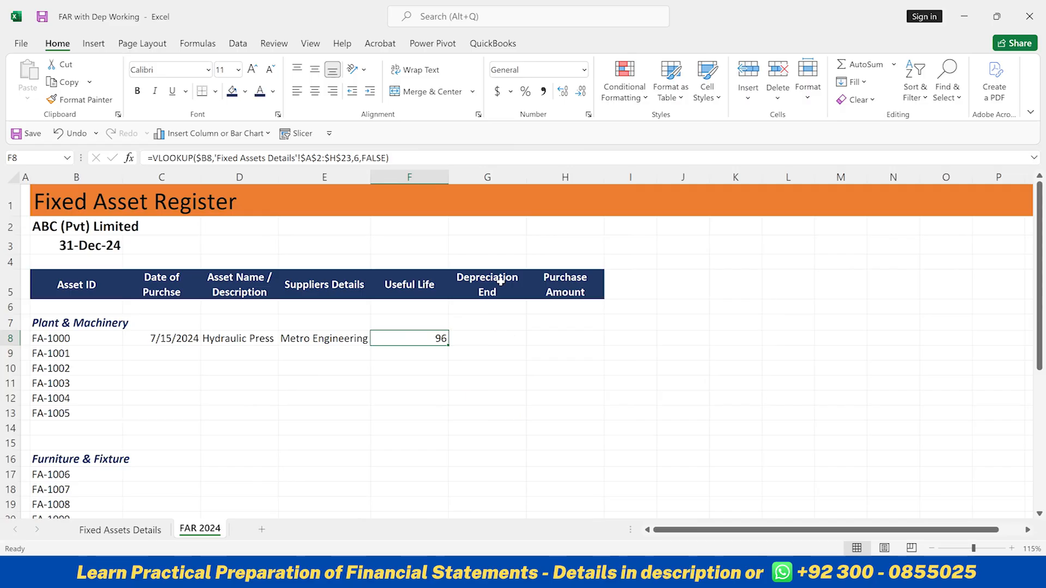
Enter =EDATE(C8,F8)-1 in G8 to calculate the depreciation end date from the purchase date and useful life
click(492, 344)
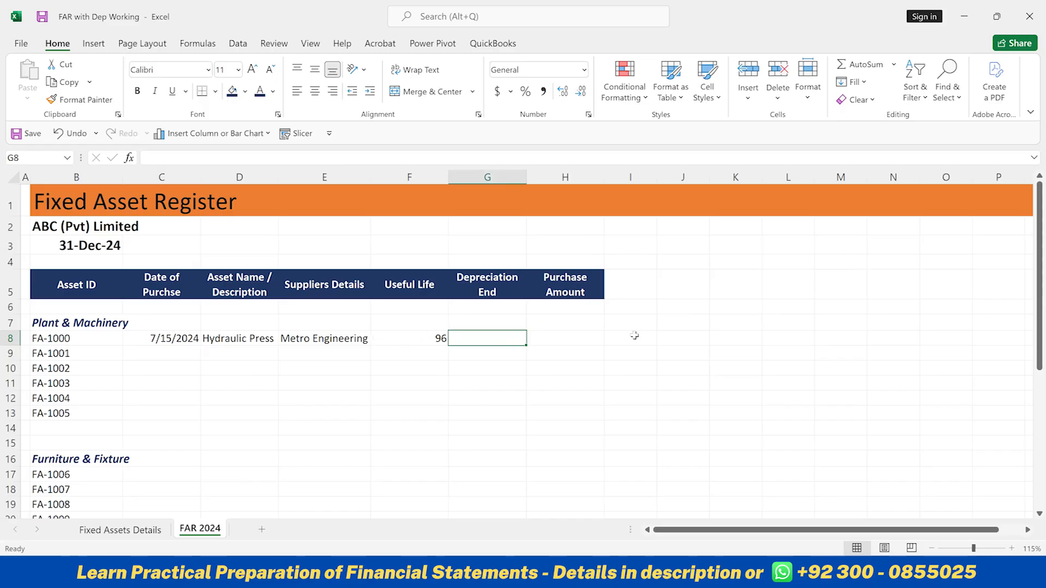
text(=ed)
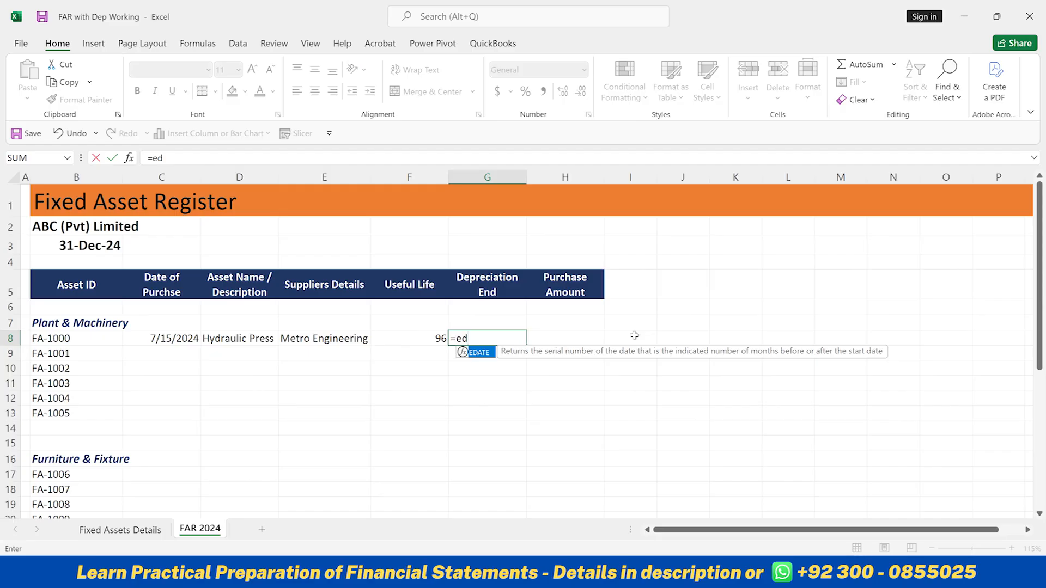
key(Tab)
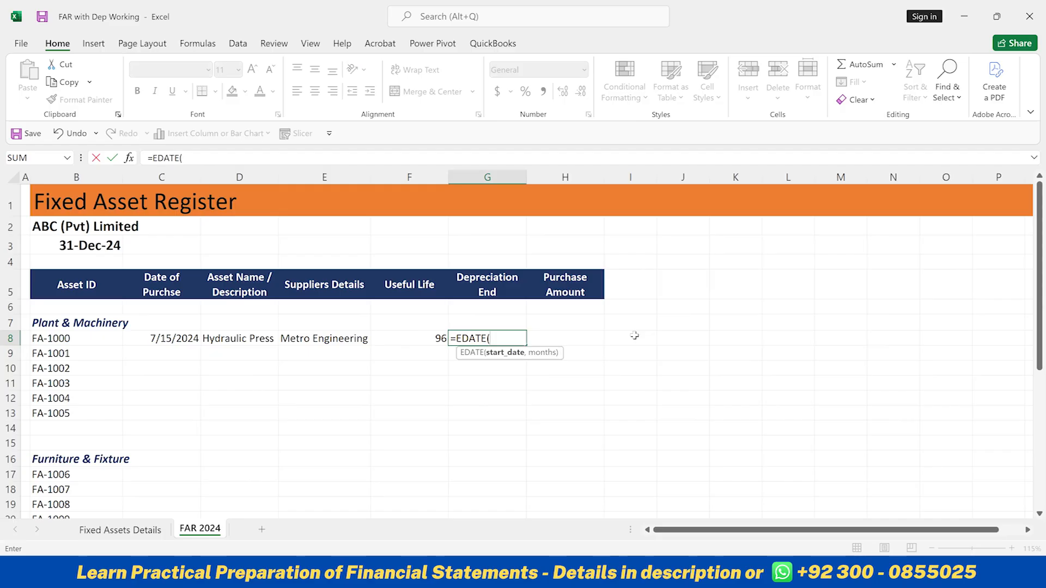
click(184, 339)
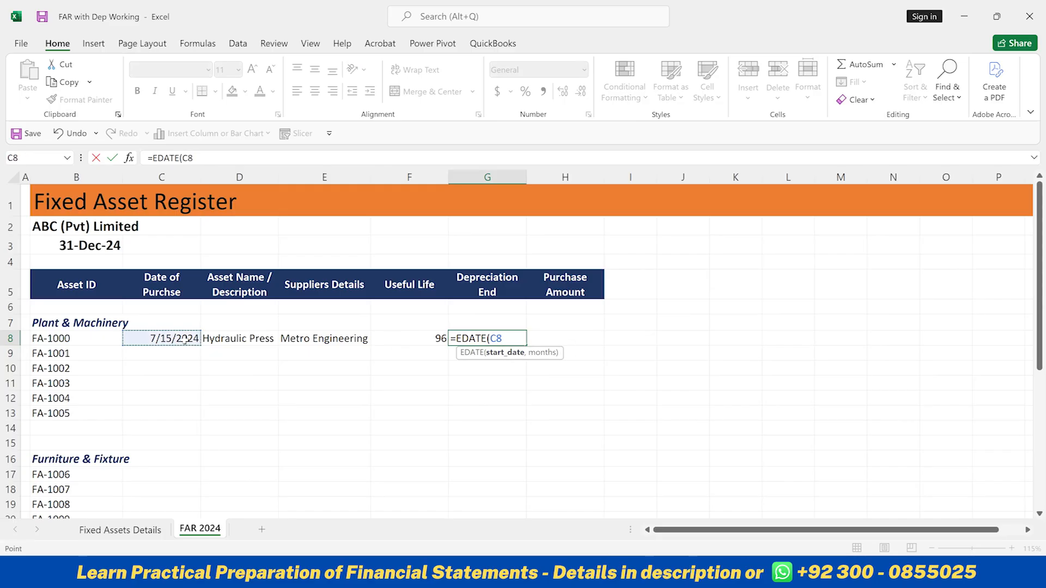
text(,)
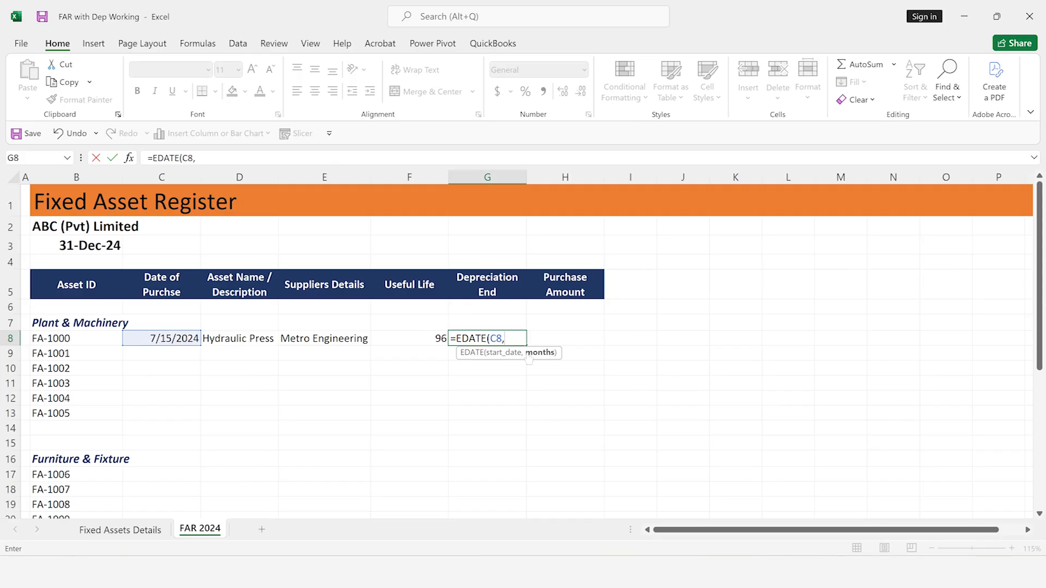
click(431, 340)
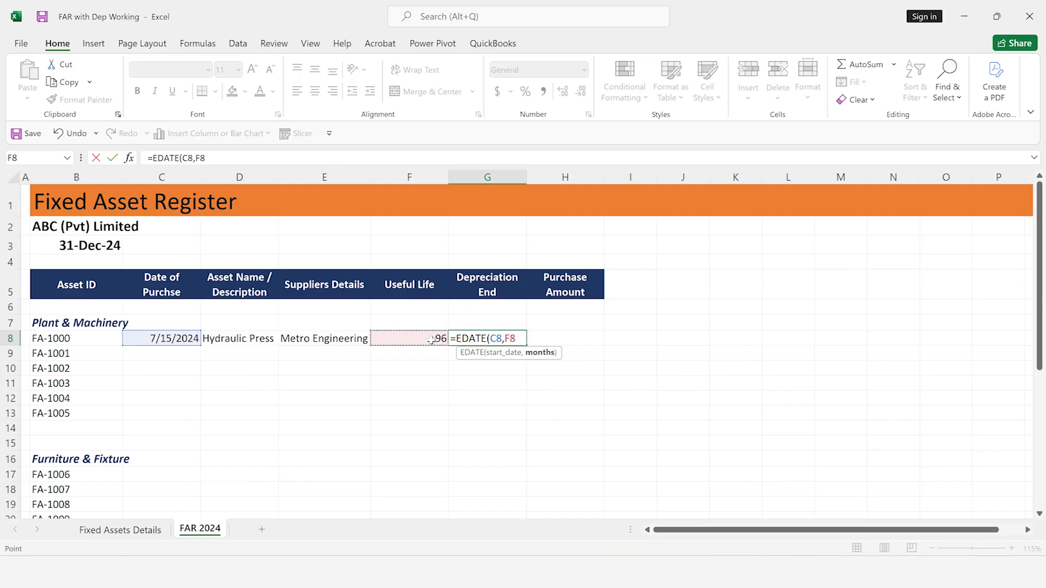
text())
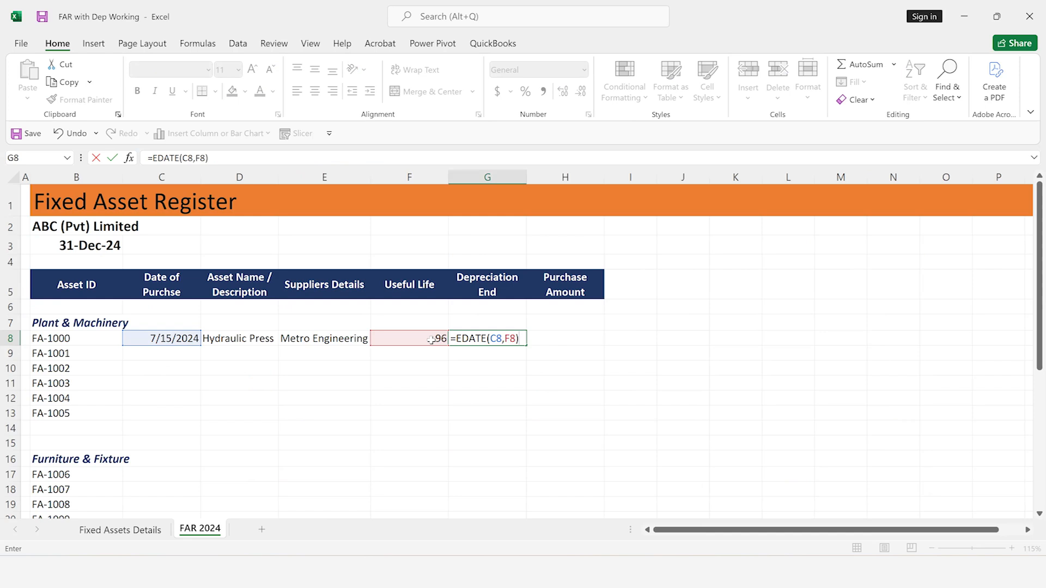
text(-1)
key(ctrl+Return)
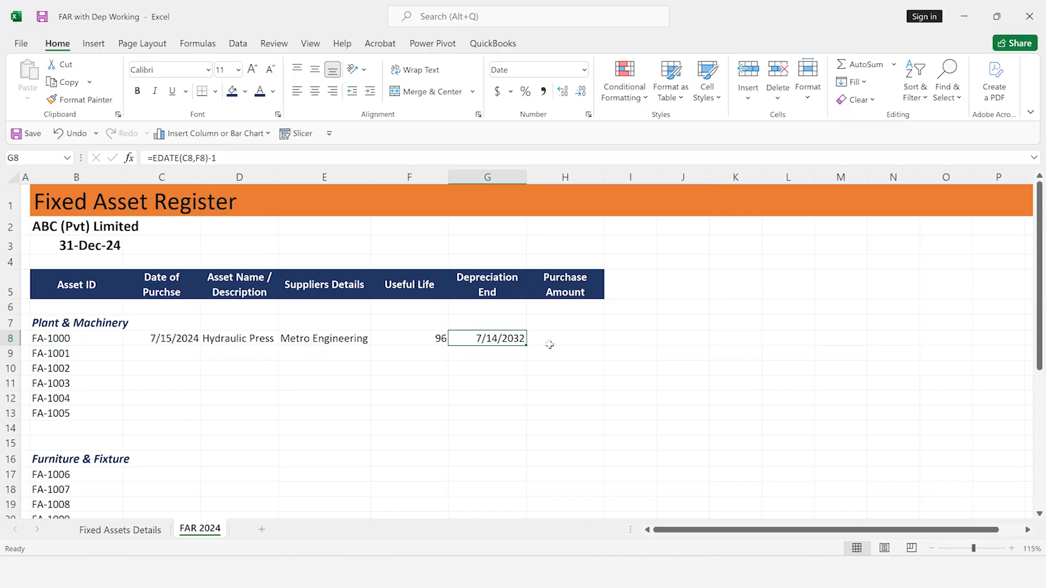
Copy the useful life lookup formula from F8 into H8 under Purchase Amount
click(549, 344)
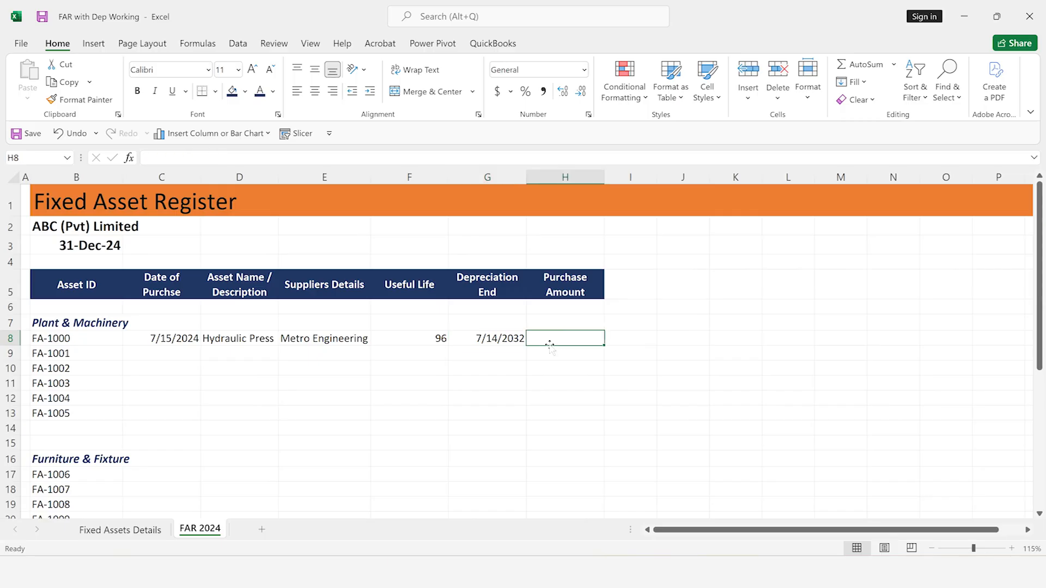
click(423, 339)
key(ctrl+c)
key(Right)
key(Right)
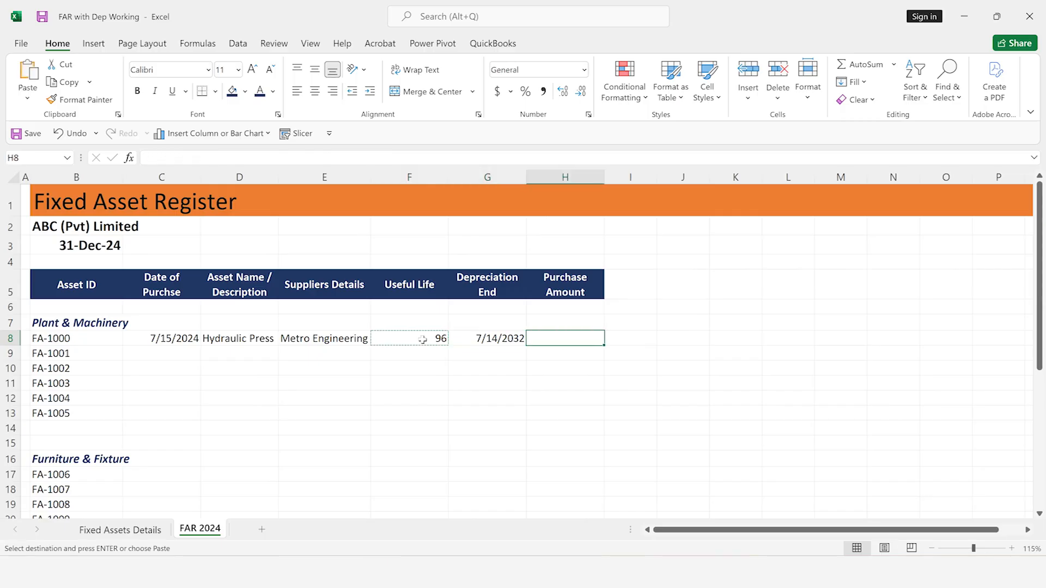
key(ctrl+v)
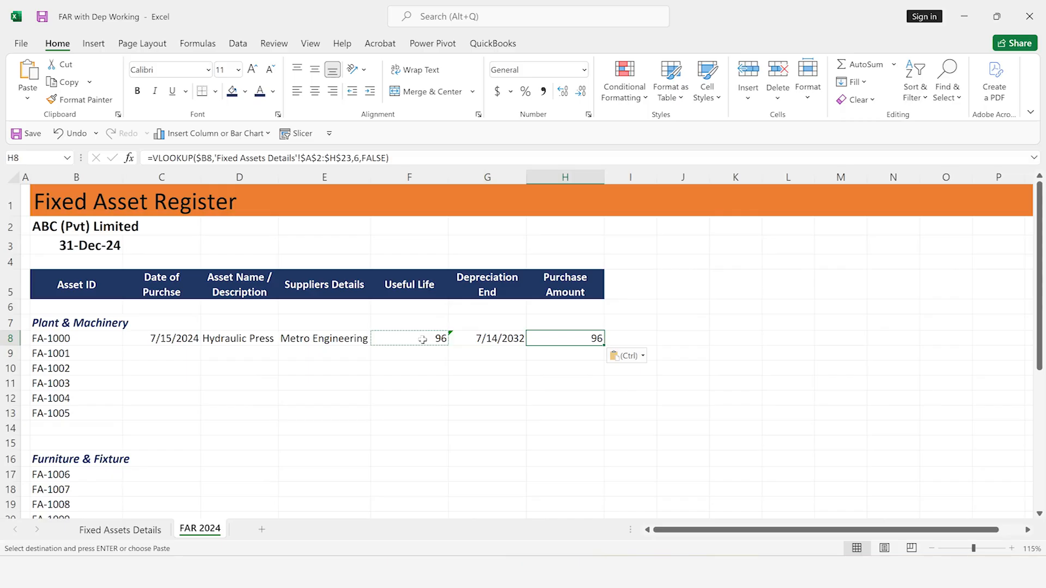
Check the purchase amount column in Fixed Assets Details and set the column index of the H8 lookup to 7
key(ctrl+Page_Up)
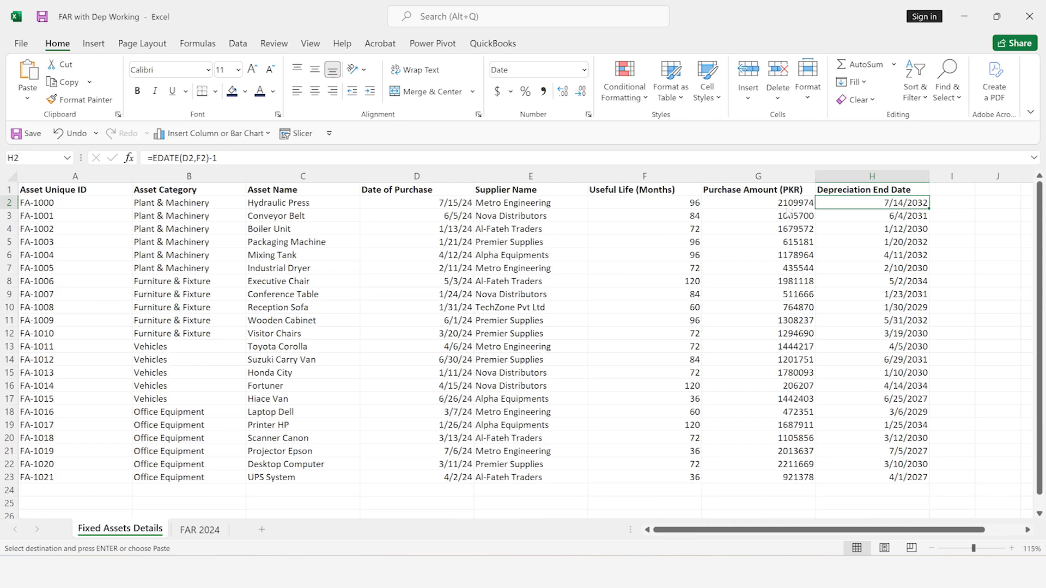
click(787, 205)
key(ctrl+Page_Down)
key(F2)
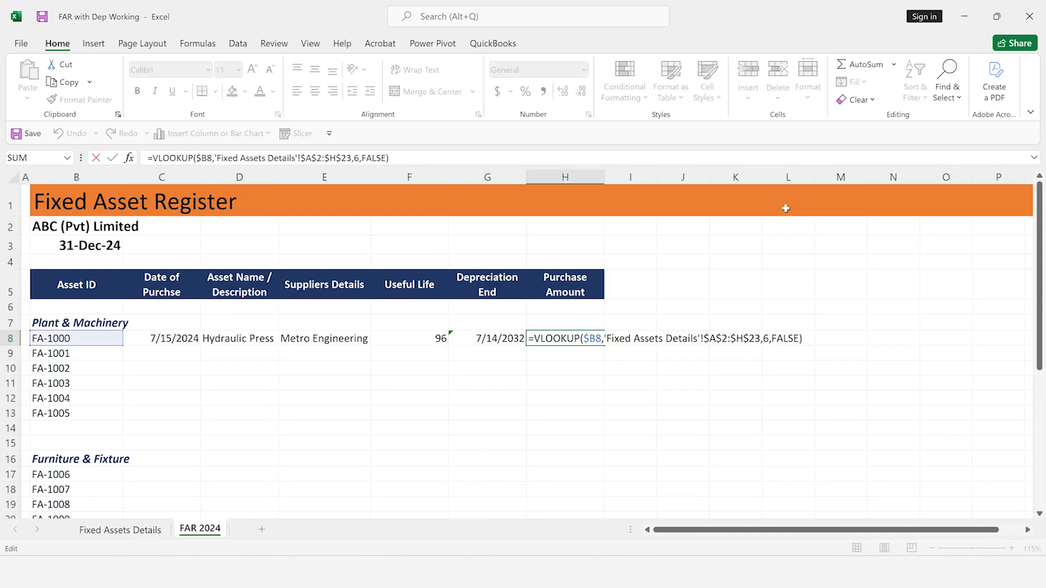
key(Left)
key(Left)
key(Left)
key(Left)
key(Left)
key(Left)
key(Left)
key(BackSpace)
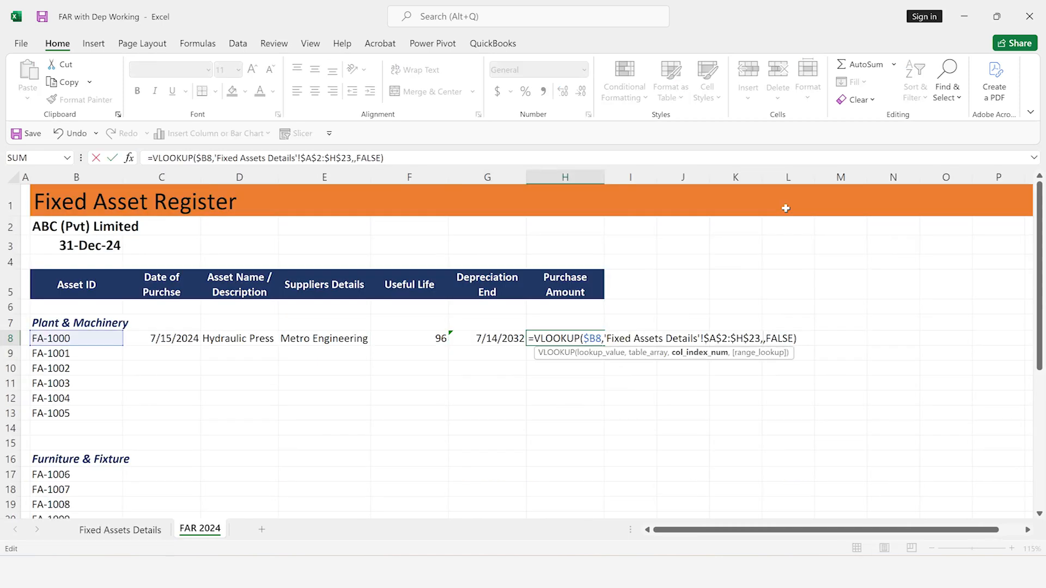
text(7)
key(Return)
Fill the formulas in C8:H8 down through row 13 for all Plant & Machinery assets
key(Up)
key(Left)
key(Left)
key(Left)
key(Left)
key(Left)
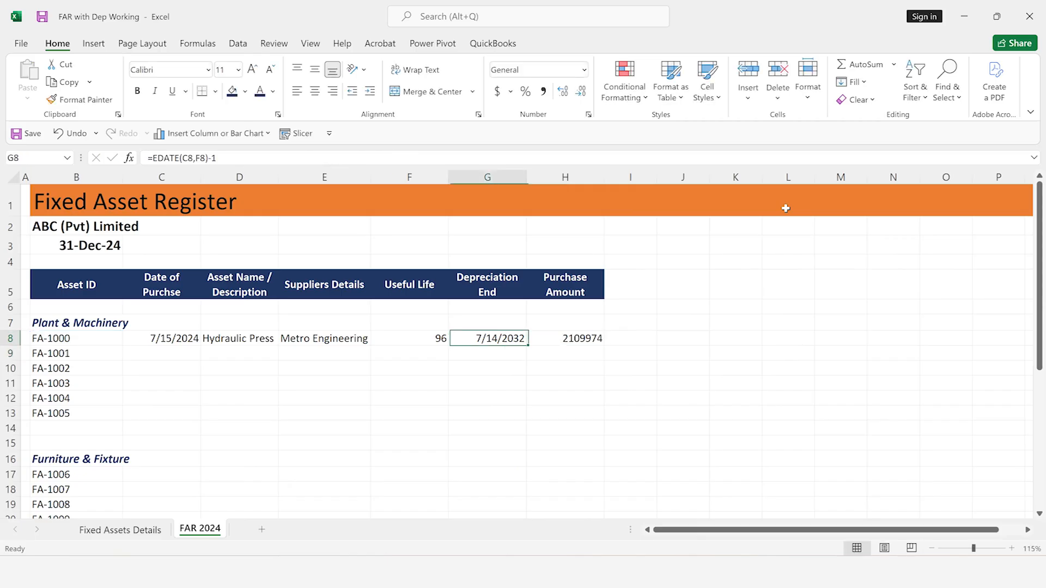
key(shift+Right)
key(shift+Right)
key(shift+Right)
key(shift+Right)
key(shift+Right)
key(shift+Down)
key(shift+Down)
key(shift+Down)
key(shift+Down)
key(shift+Down)
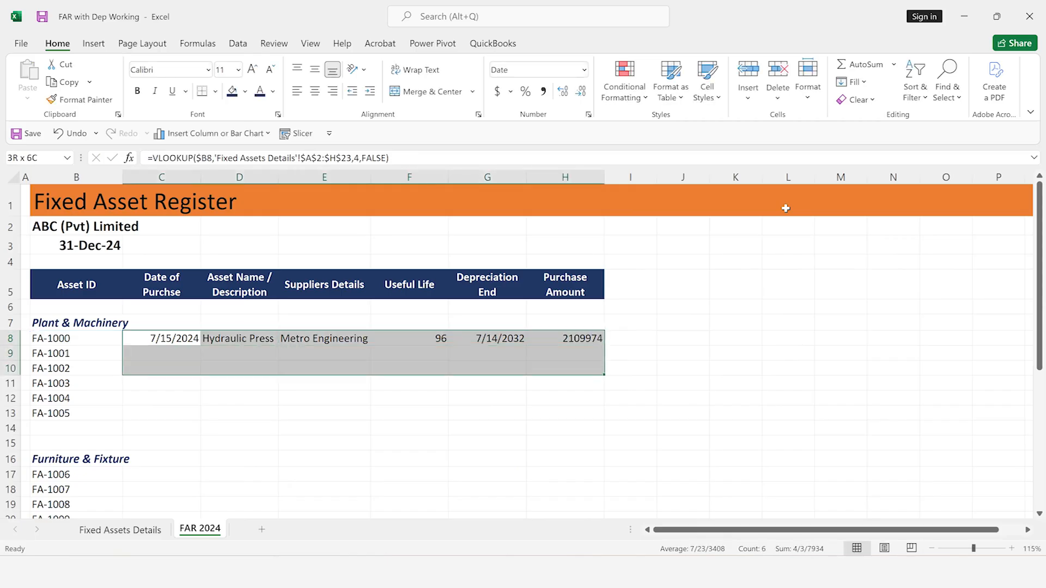
key(ctrl+d)
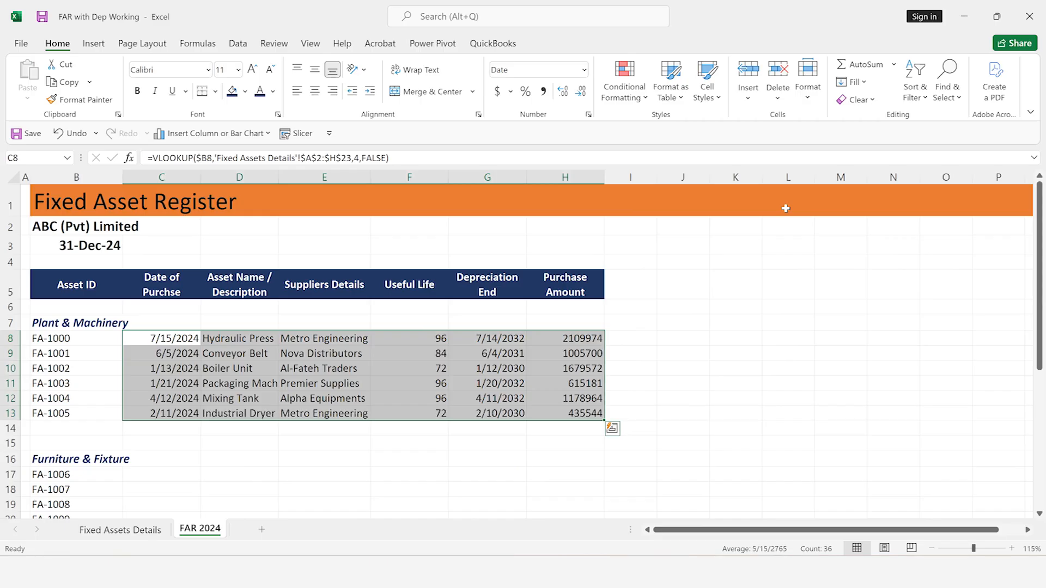
Copy the formulas in C8:H8 and paste them into C17:H21 for the Furniture & Fixture assets
key(Up)
key(Down)
key(shift+Right)
key(shift+Right)
key(shift+Right)
key(shift+Right)
key(shift+Right)
key(ctrl+c)
key(Down)
key(Down)
key(Down)
key(Down)
key(Down)
key(Down)
key(Down)
key(Down)
key(Down)
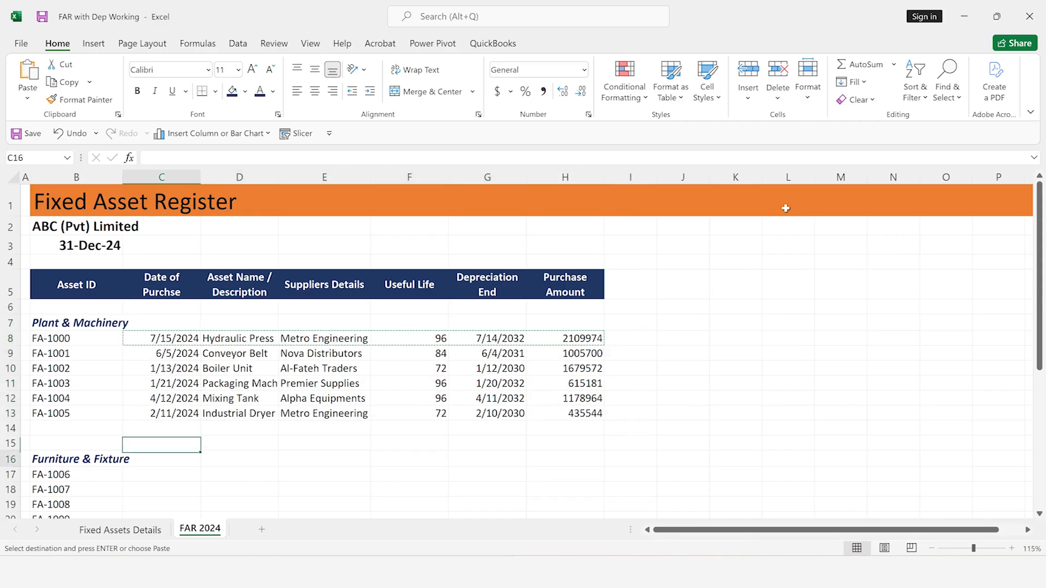
key(shift+Right)
key(shift+Right)
key(shift+Right)
key(shift+Right)
key(shift+Right)
key(shift+Down)
key(shift+Down)
key(shift+Down)
key(shift+Down)
key(shift+Down)
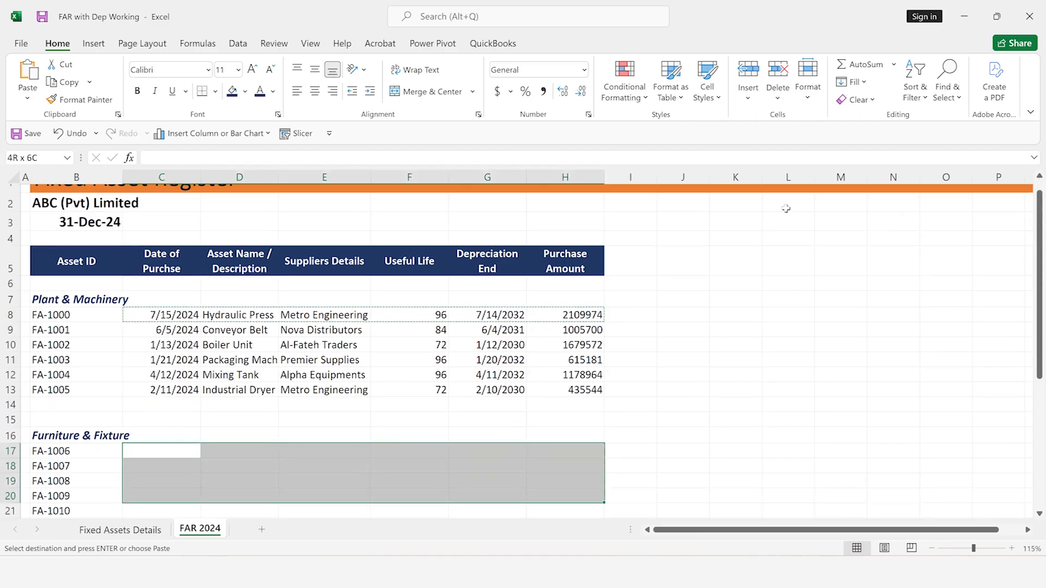
key(shift+Up)
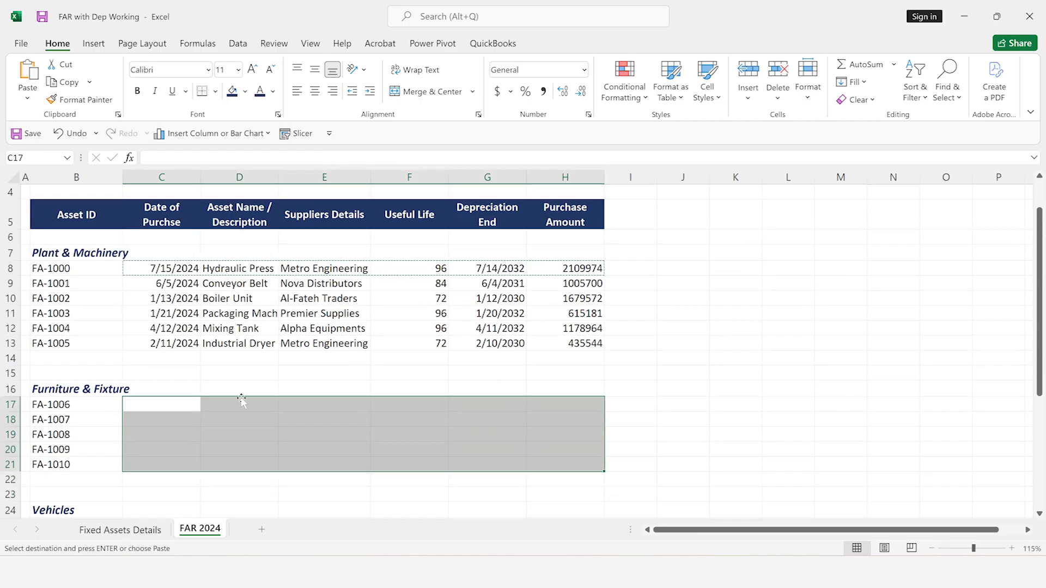
key(ctrl+v)
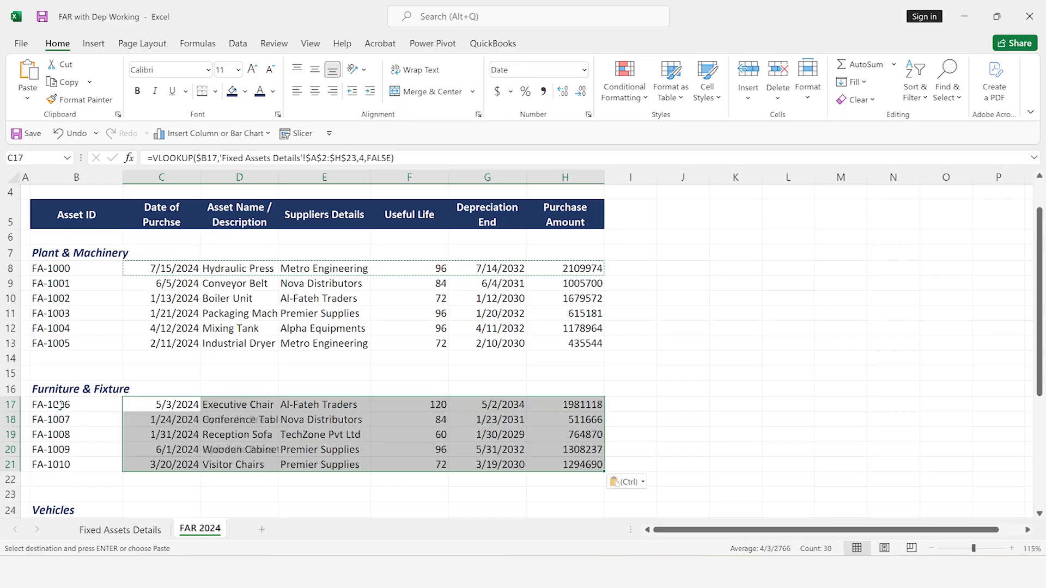
Paste the copied row formulas into C25:H29 for the Vehicles assets
key(Down)
key(Down)
key(Down)
key(Down)
key(Down)
key(Down)
key(Down)
key(Down)
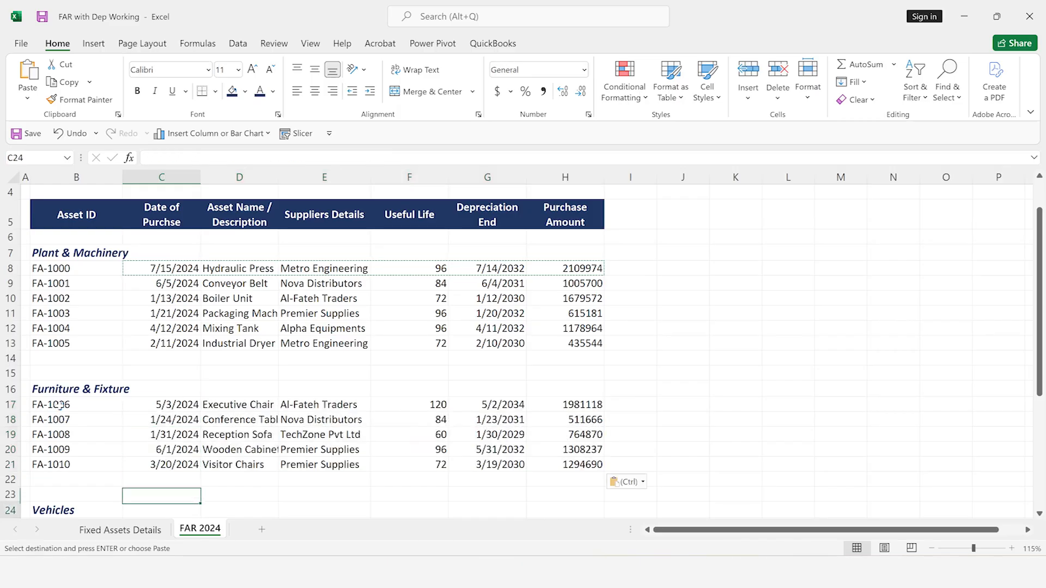
key(shift+Right)
key(shift+Right)
key(shift+Right)
key(shift+Right)
key(shift+Right)
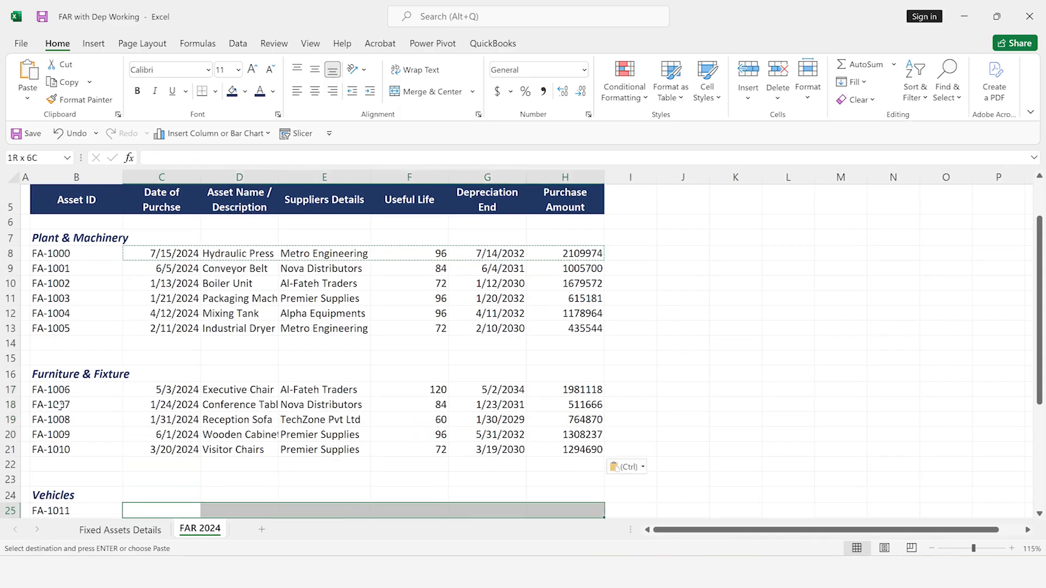
key(shift+Down)
key(shift+Down)
key(shift+Down)
key(shift+Down)
key(shift+Down)
key(shift+Up)
key(ctrl+v)
Paste the copied row formulas into C33:H38 for the Office Equipment assets
key(Down)
key(Down)
key(Down)
key(Down)
key(Down)
key(Down)
key(Down)
key(Down)
key(Down)
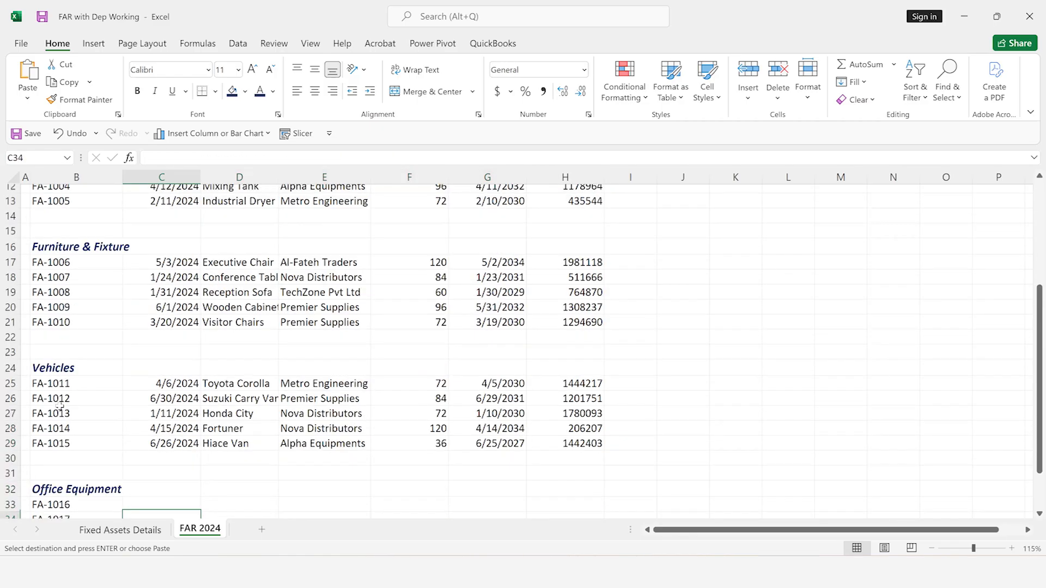
key(Up)
key(shift+Right)
key(shift+Right)
key(shift+Right)
key(shift+Right)
key(shift+Right)
key(shift+Down)
key(shift+Down)
key(shift+Down)
key(shift+Down)
key(shift+Down)
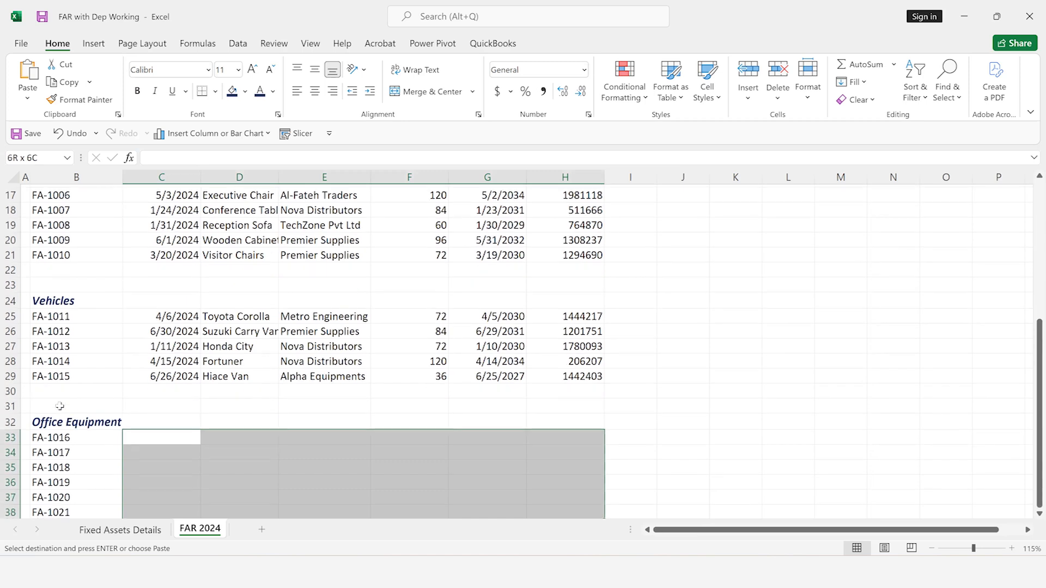
key(ctrl+v)
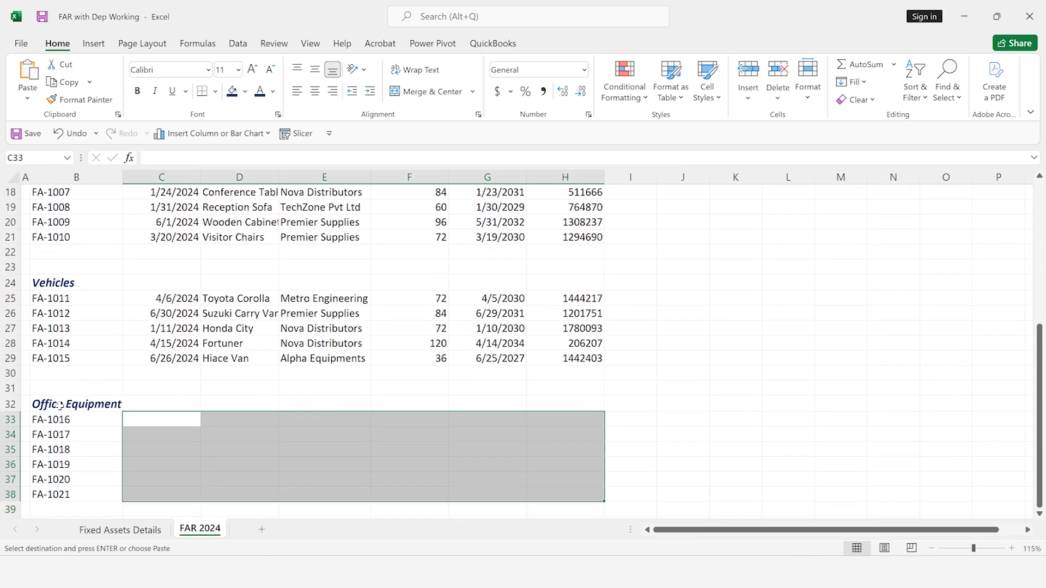
Fit the Asset Name / Description column to its contents
key(Up)
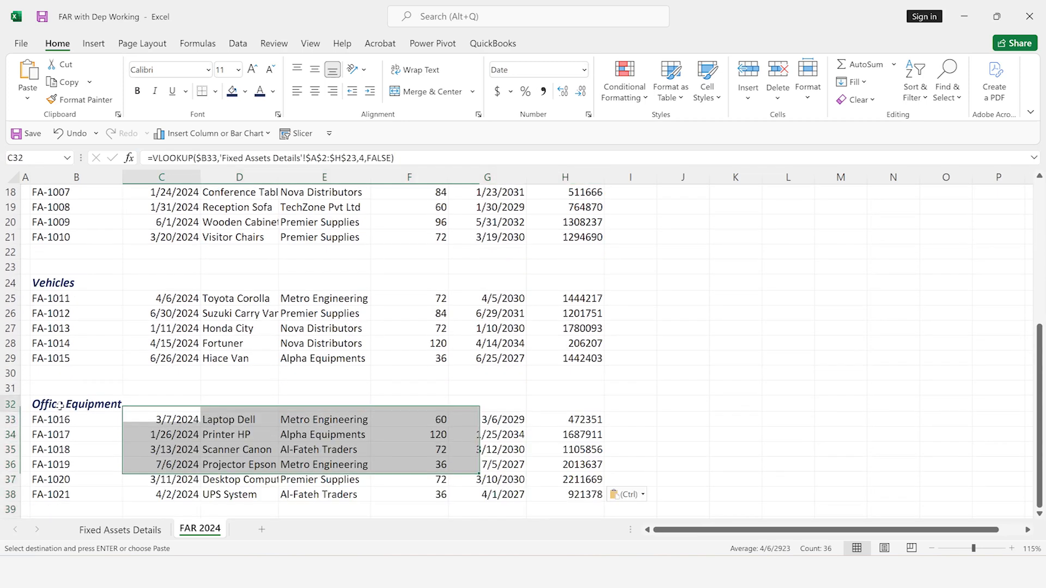
key(Right)
key(Right)
key(Down)
key(Down)
key(Down)
key(Down)
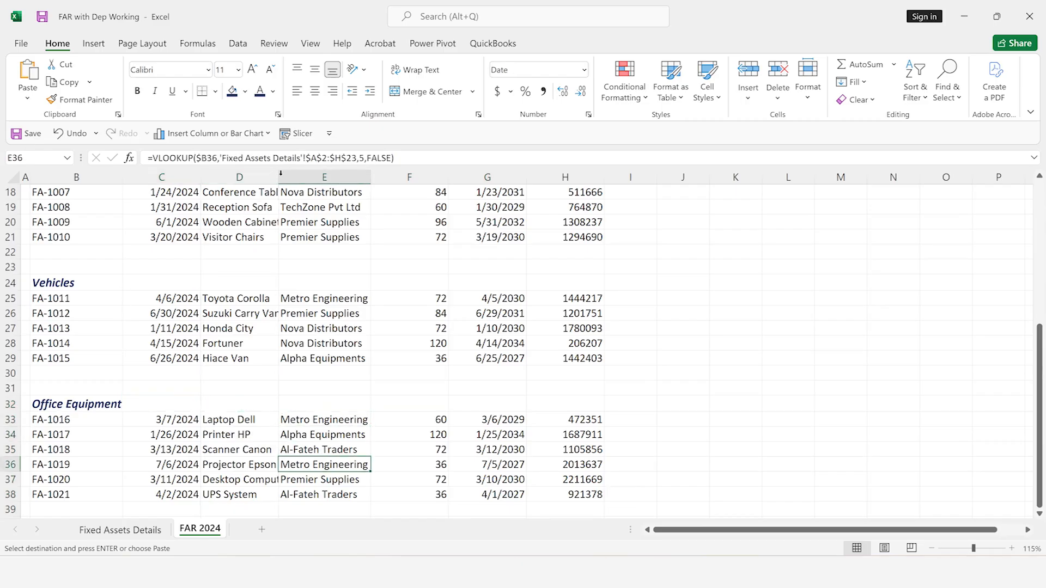
double_click(279, 175)
drag(388, 176, 391, 176)
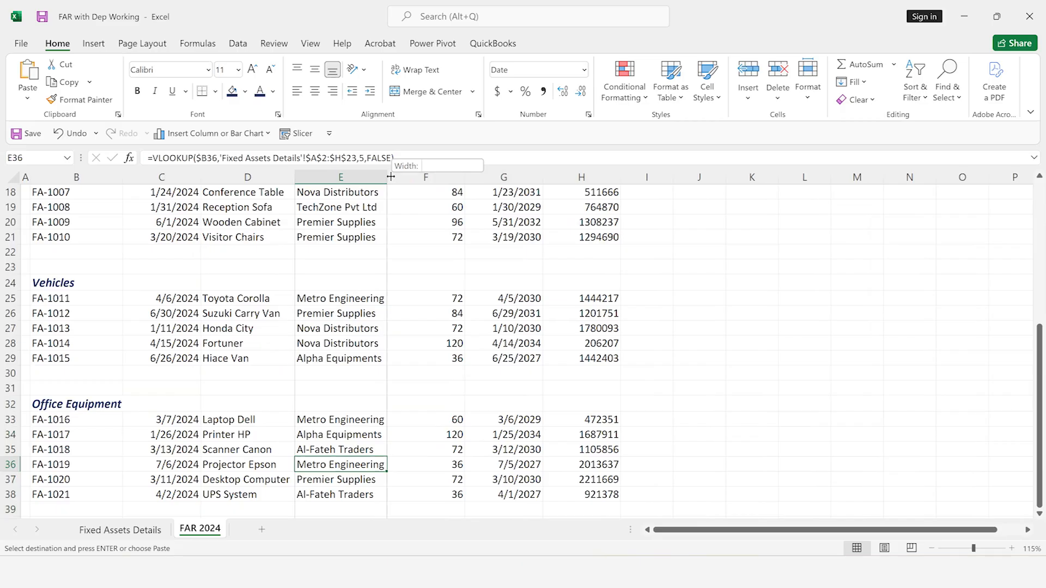
Add an "Opening Depreciation" column header in I5, beside Purchase Amount
click(138, 353)
key(Up)
key(Up)
key(Up)
key(Up)
key(Up)
key(Up)
key(Up)
key(Up)
key(Up)
key(Up)
key(Up)
key(Up)
key(Up)
key(Up)
key(Up)
key(Up)
key(Up)
key(Up)
key(Up)
key(Up)
key(Up)
key(Down)
key(Down)
key(Down)
key(Down)
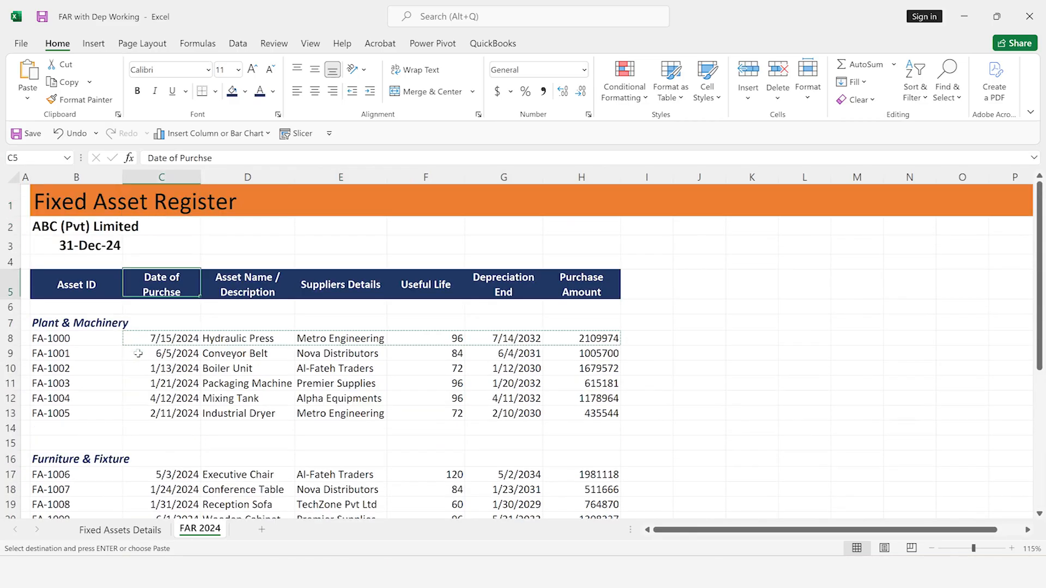
key(Right)
key(Right)
key(Right)
key(Right)
key(Right)
key(Right)
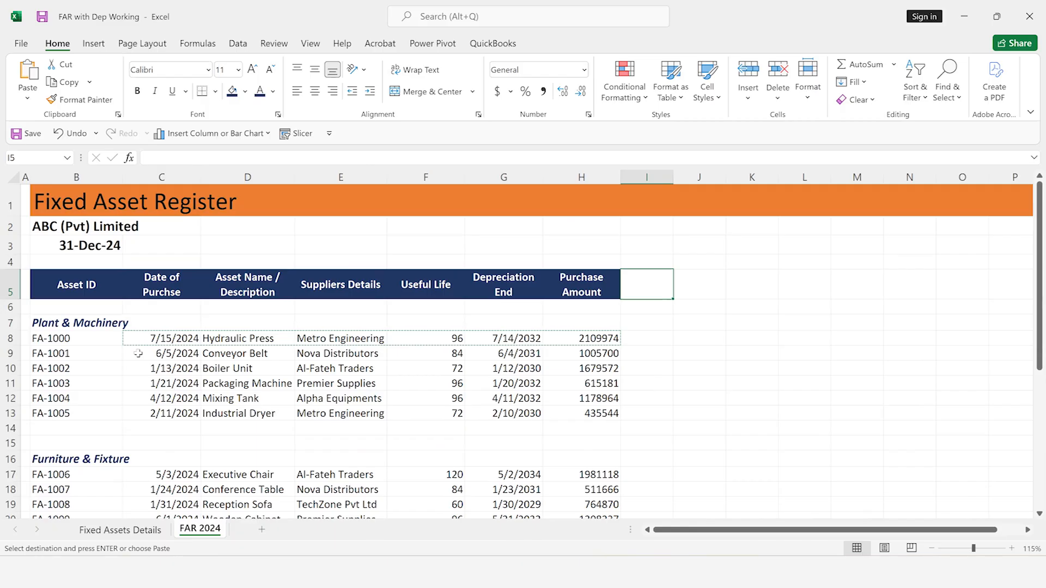
text(Open)
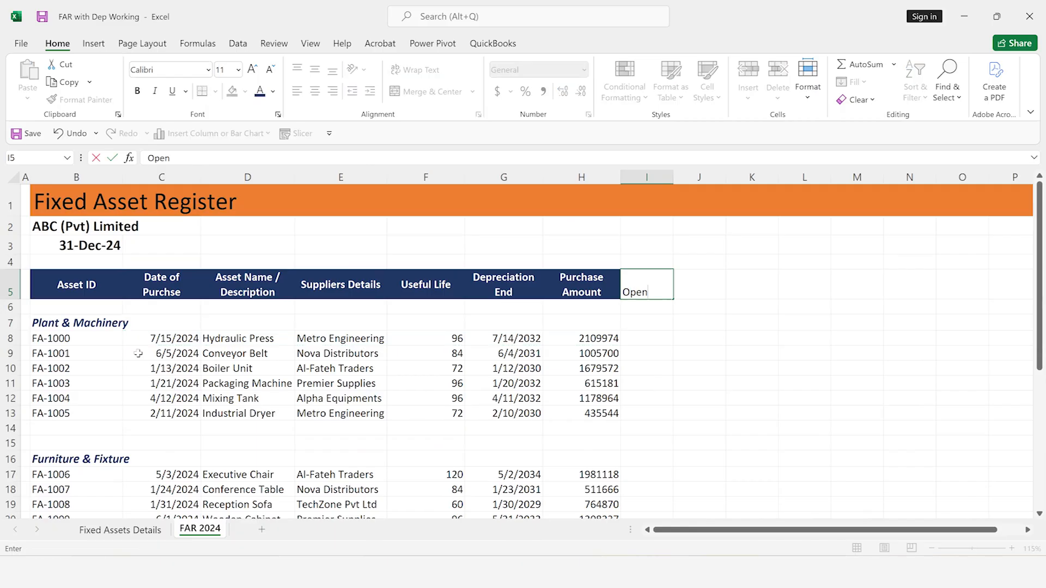
text(ing Depreciation)
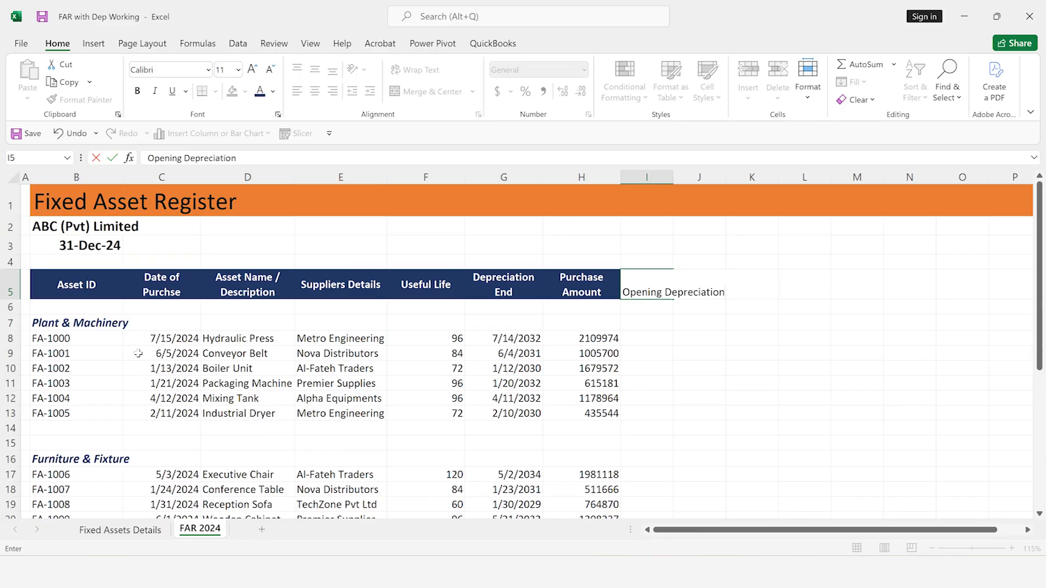
key(Return)
key(Up)
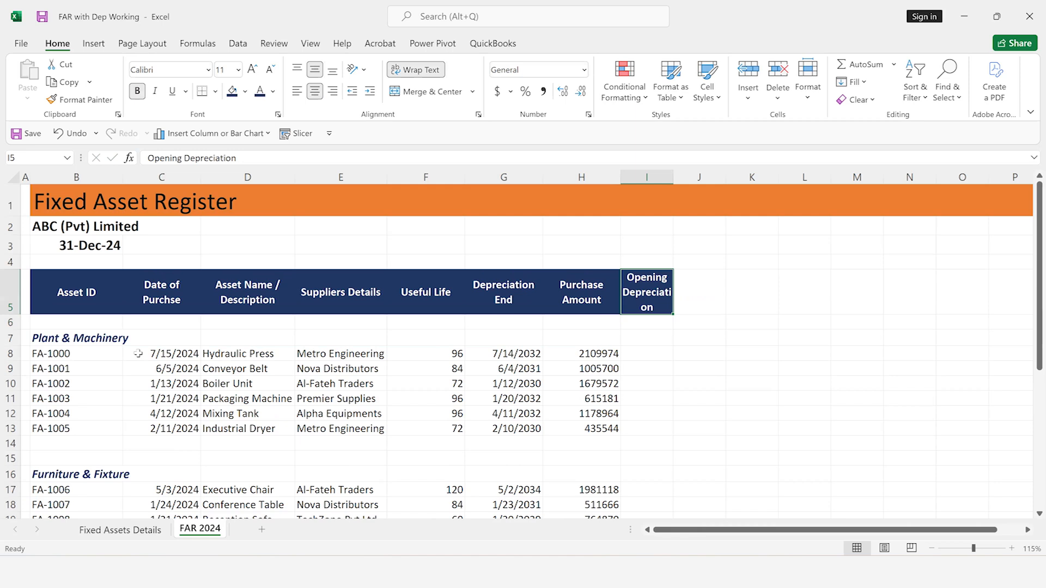
Enter 0 as opening depreciation in I8 and fill it down to I13 for the Plant & Machinery assets
key(Down)
key(Down)
key(Down)
text(0)
key(Return)
key(Up)
key(shift+Down)
key(shift+Down)
key(shift+Down)
key(shift+Down)
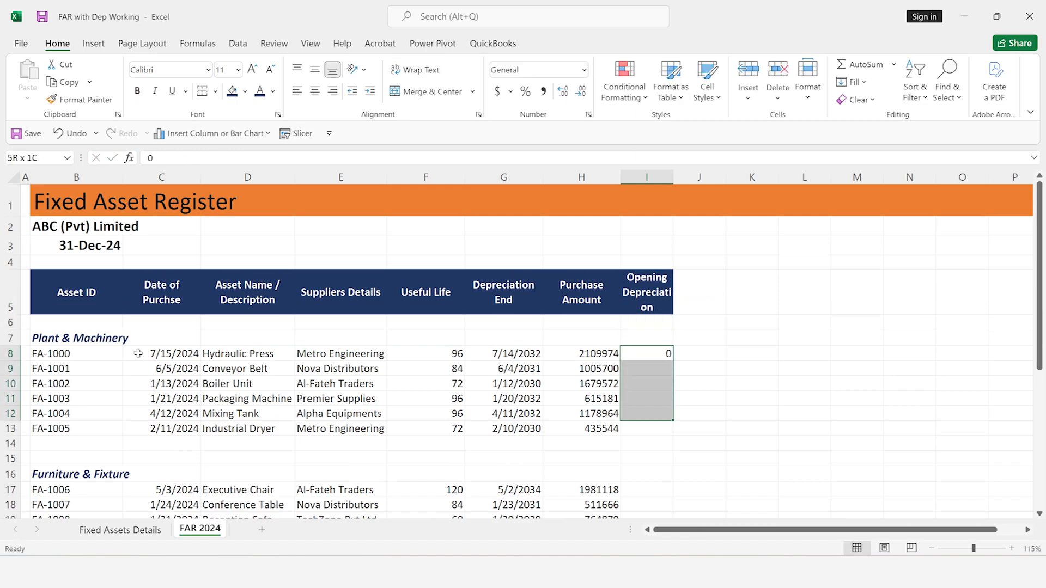
key(shift+Down)
key(ctrl+d)
Copy the zero opening depreciation from I9 and paste it into I17:I21 for the Furniture & Fixture assets
key(Down)
key(ctrl+c)
key(ctrl+Down)
key(Down)
key(Down)
key(Down)
Paste the copied zero opening depreciation into I25:I29 for the Vehicles assets
key(Down)
key(shift+Down)
key(shift+Down)
key(shift+Down)
key(shift+Down)
key(ctrl+v)
key(ctrl+Down)
key(Down)
key(Down)
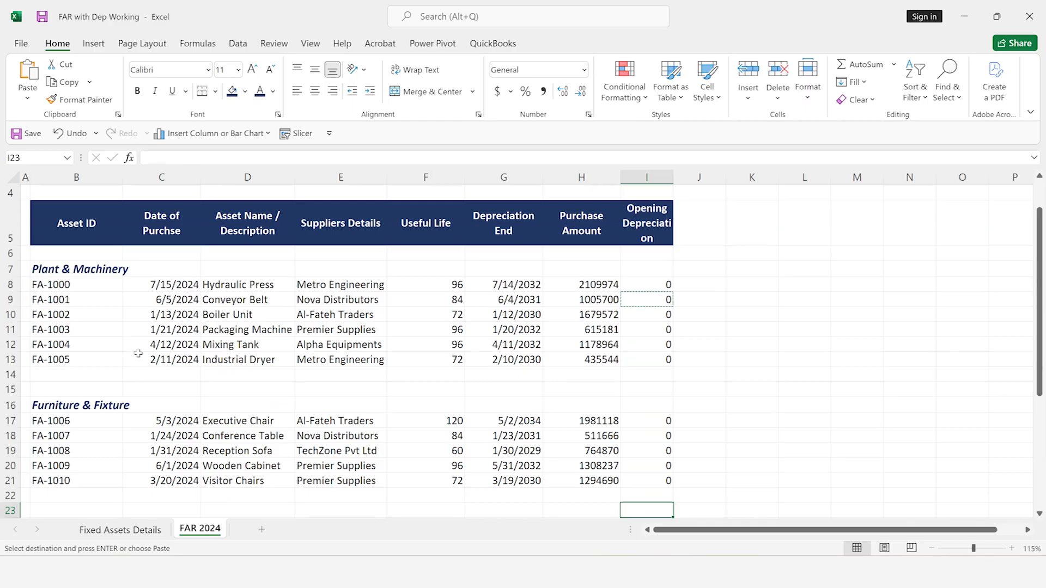
Paste the copied zero opening depreciation into I33:I38 for the Office Equipment assets
key(Down)
key(Down)
key(shift+Down)
key(shift+Down)
key(shift+Down)
key(shift+Down)
key(ctrl+v)
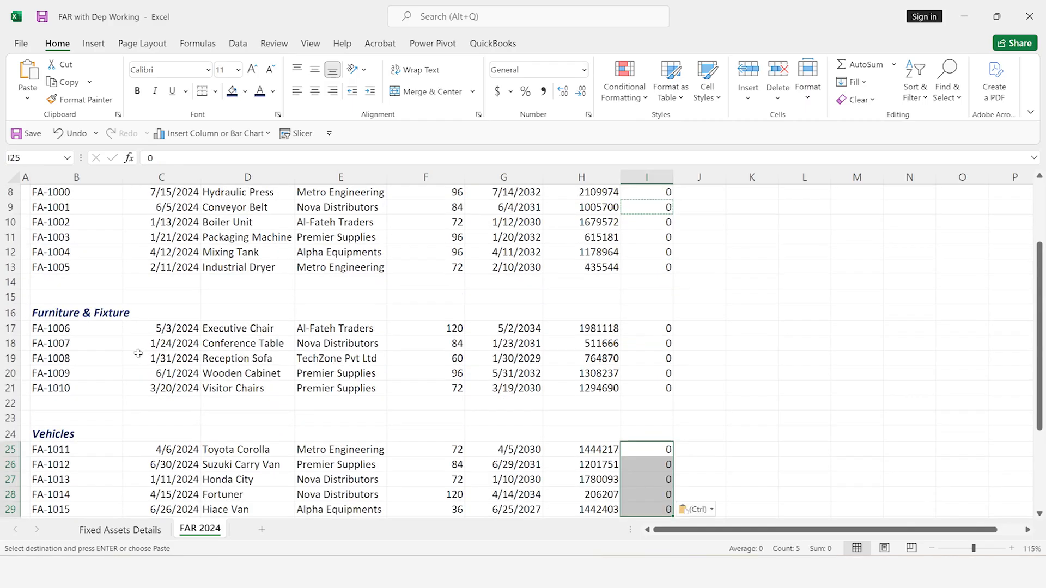
key(ctrl+Down)
key(Down)
key(Down)
key(Down)
key(Down)
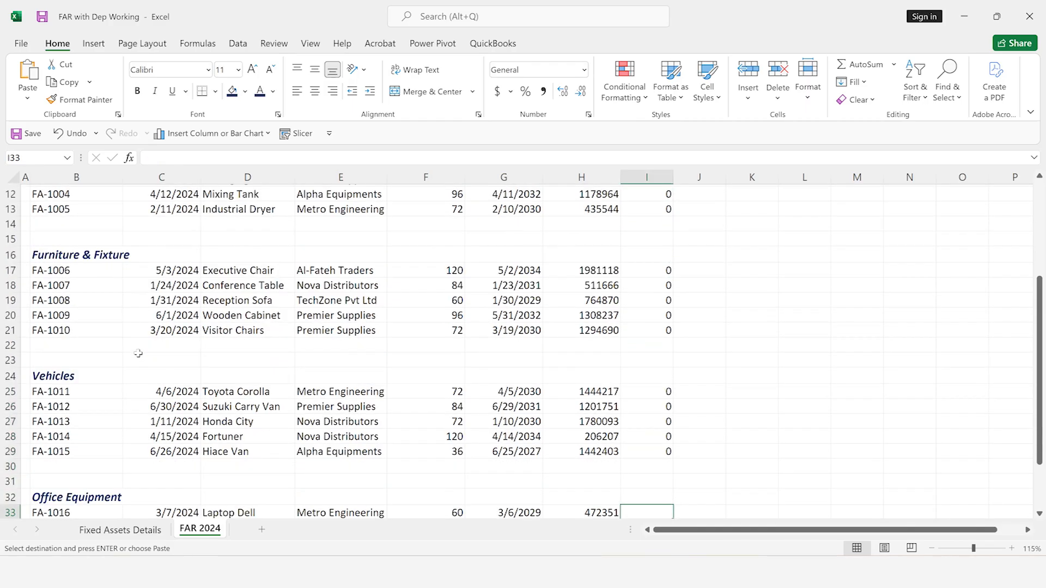
key(shift+Down)
key(shift+Down)
key(shift+Down)
key(shift+Down)
key(shift+Down)
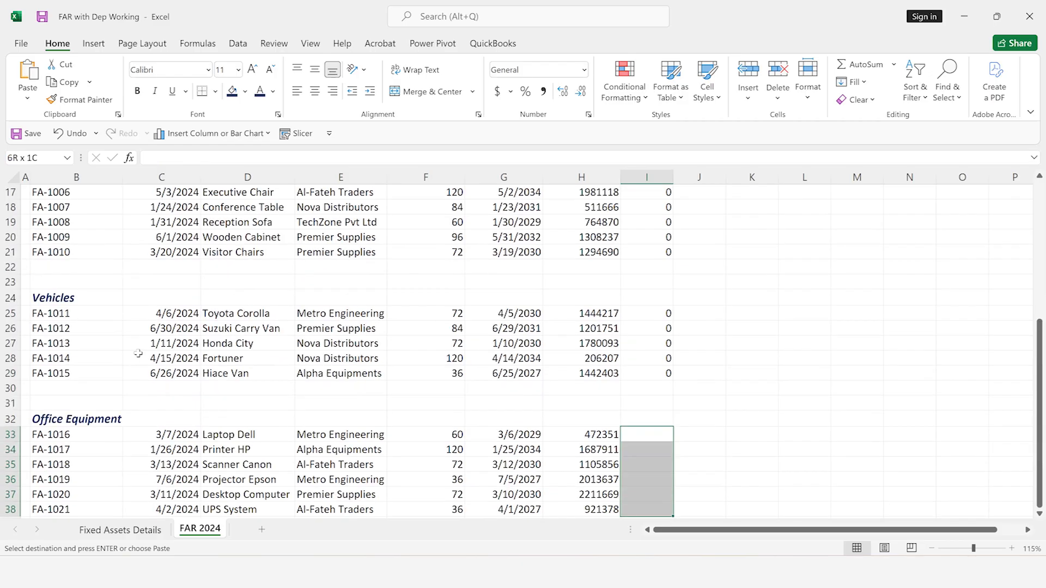
key(shift+Down)
key(shift+Up)
Format the Purchase Amount and Opening Depreciation columns in comma style without decimal places
key(Up)
key(Up)
key(Up)
key(Up)
key(Up)
key(Up)
key(Up)
key(Up)
key(Up)
key(Up)
key(Up)
key(Up)
key(Up)
key(Up)
key(Up)
key(Up)
key(Up)
key(Up)
key(Up)
key(Up)
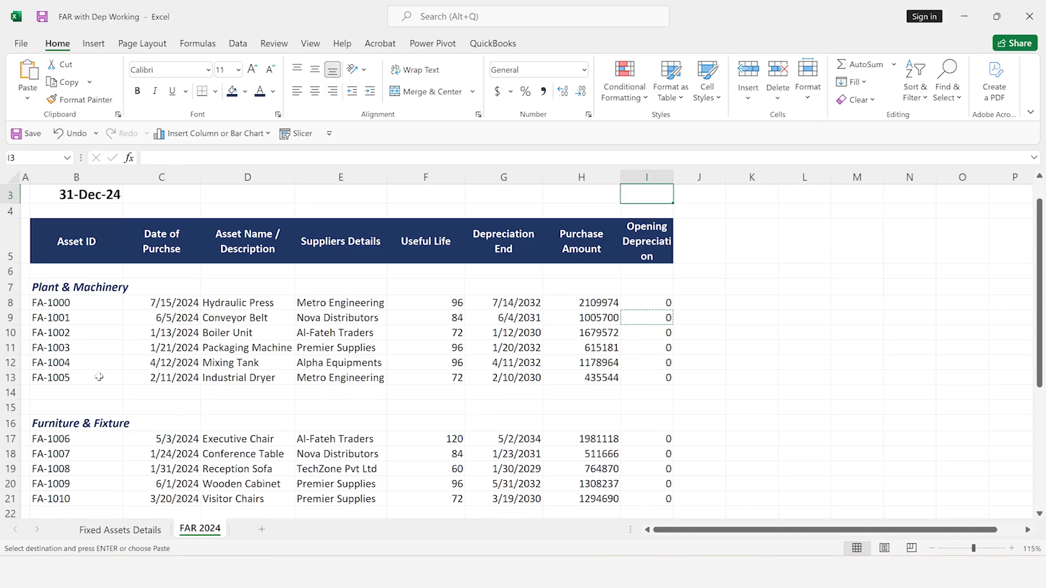
click(577, 179)
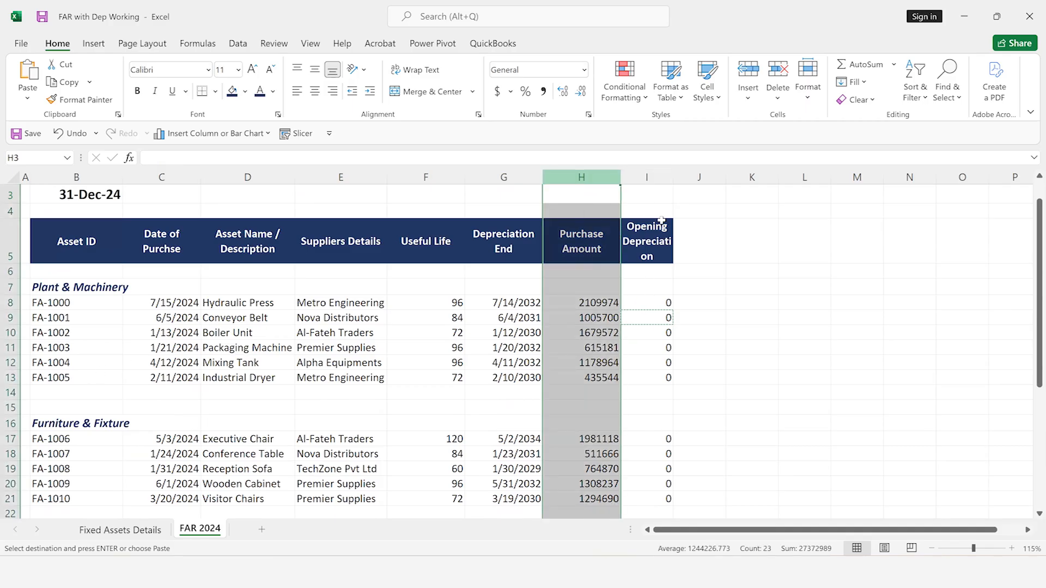
ctrl+click(651, 177)
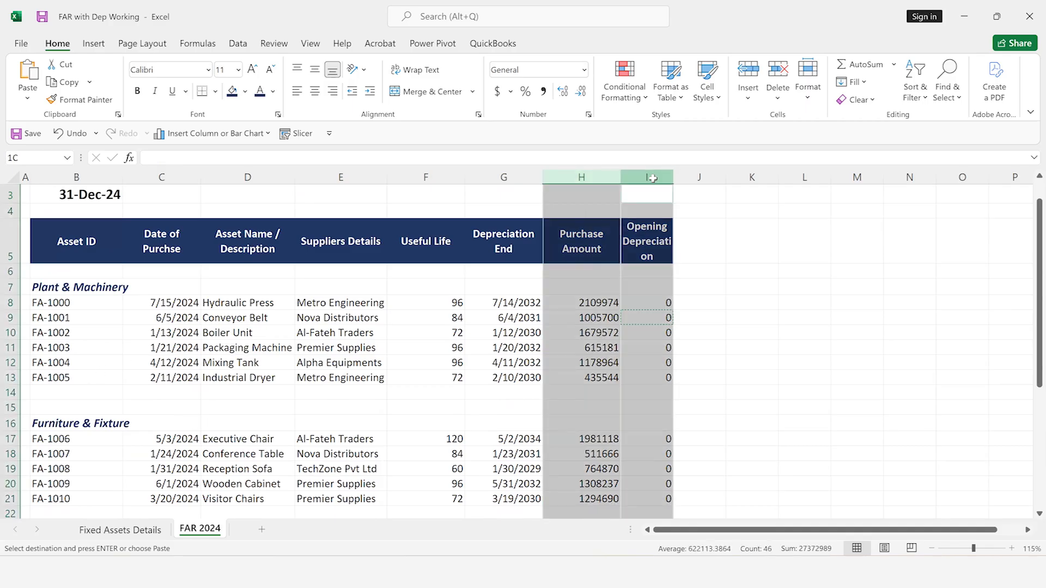
click(543, 90)
click(581, 91)
click(581, 92)
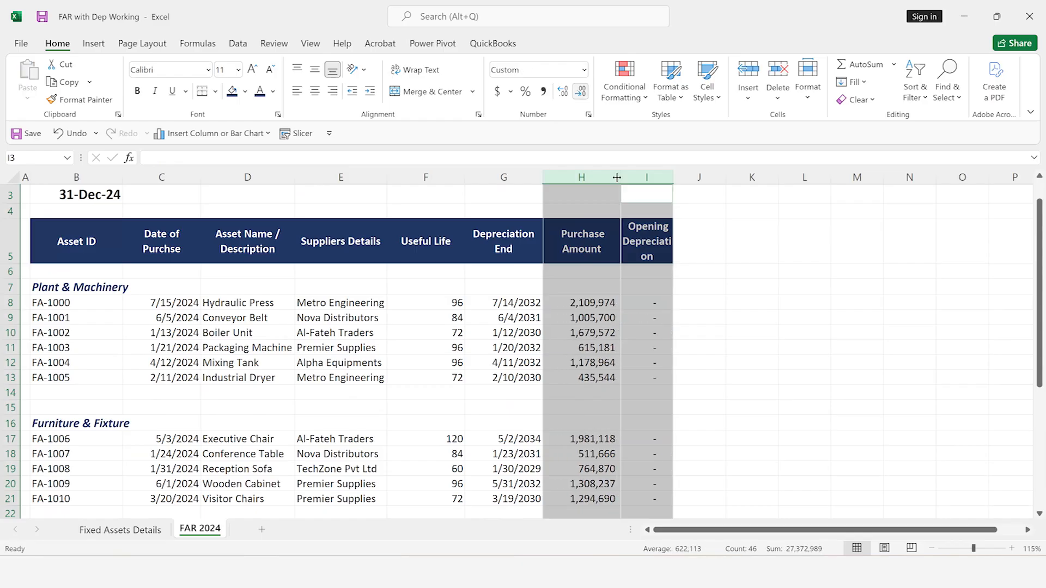
Total the Plant & Machinery purchase amounts in H14 with =SUM(H8:H13)
click(601, 292)
key(Right)
key(Right)
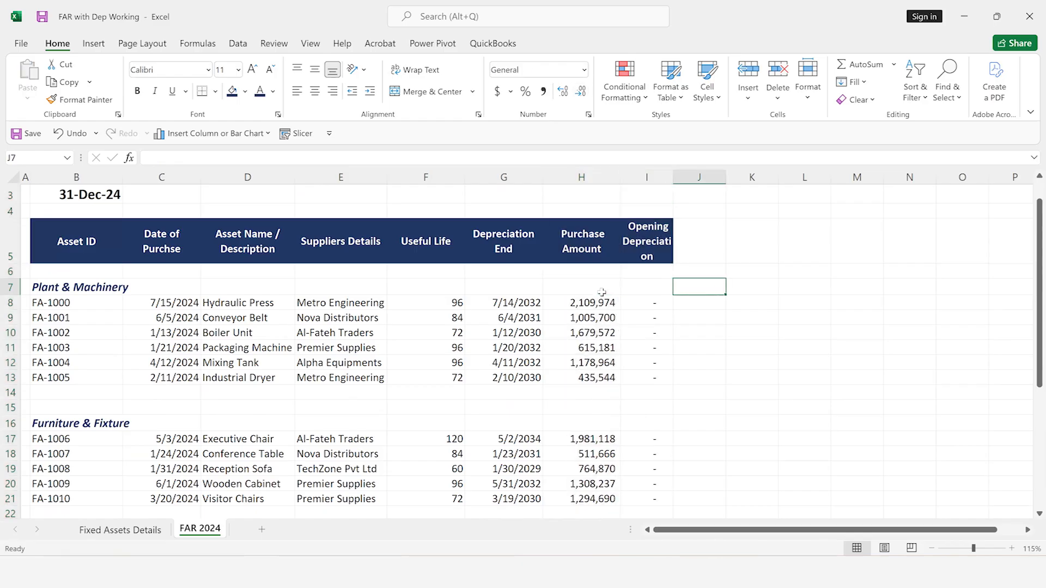
key(Left)
key(Left)
key(Left)
key(Down)
key(Down)
key(Down)
key(Down)
key(Down)
key(Down)
key(Down)
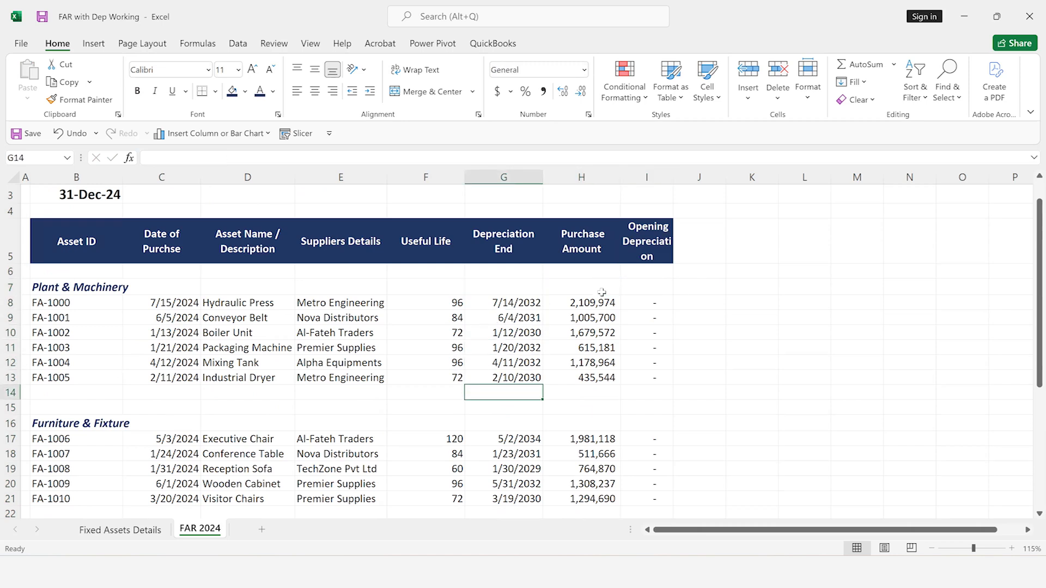
key(Left)
key(Left)
key(Left)
key(Left)
key(Left)
key(Right)
key(Right)
key(Right)
key(Right)
key(Right)
key(Right)
key(alt+equal)
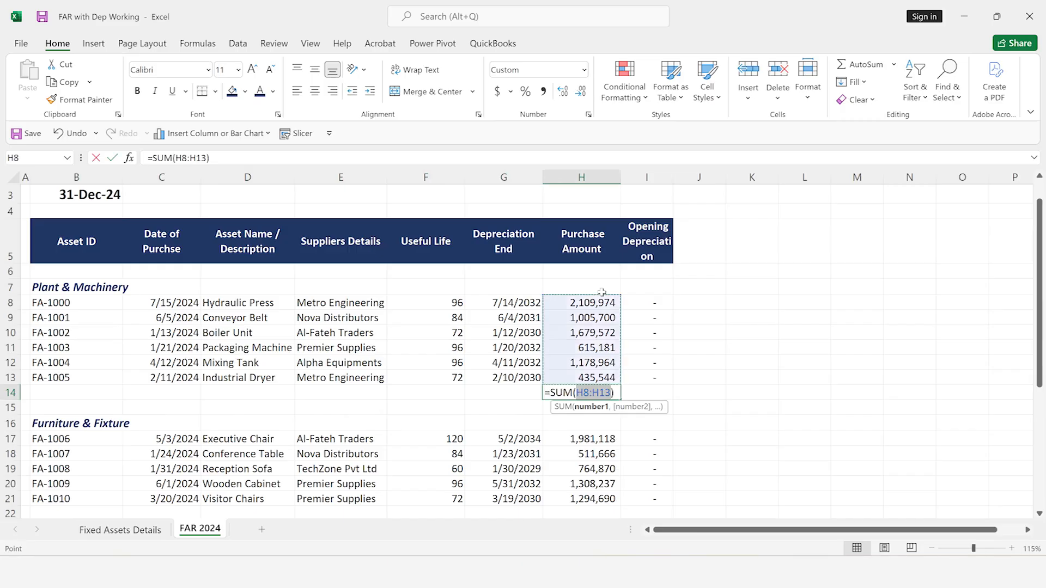
key(Return)
Total the Furniture & Fixture purchase amounts in H22 with AutoSum
key(Down)
key(Down)
key(Down)
key(Down)
key(Down)
key(Down)
key(Down)
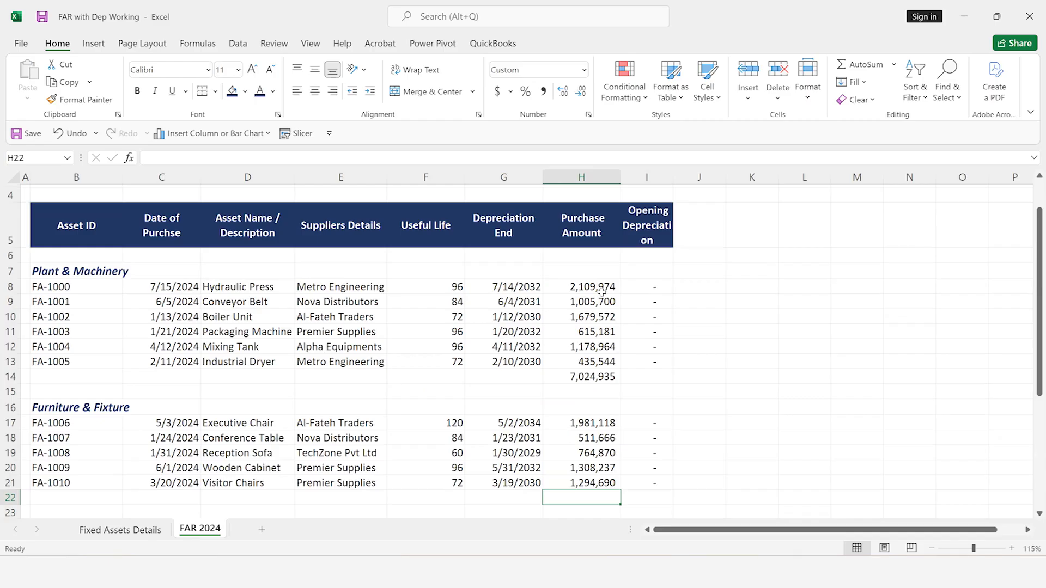
key(alt+equal)
key(Return)
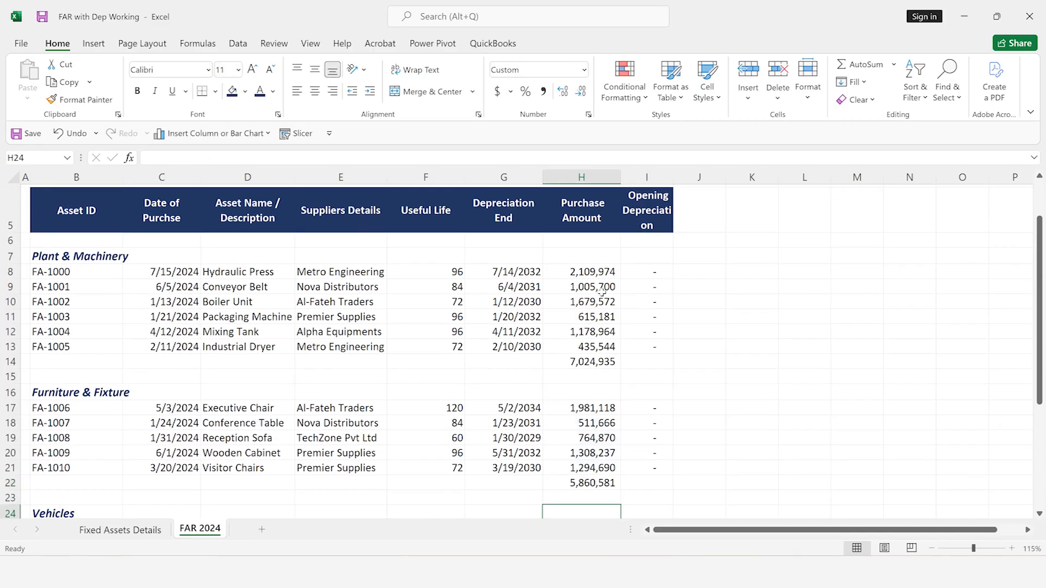
Total the Vehicles purchase amounts in H30 with AutoSum
key(Down)
key(Down)
key(Down)
key(Down)
key(Down)
key(Down)
key(Down)
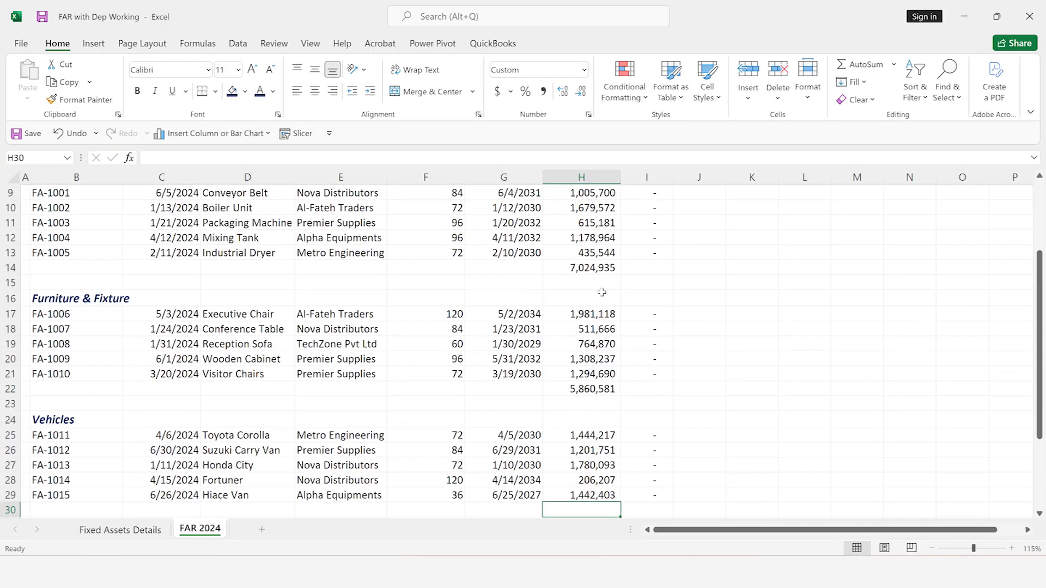
key(alt+equal)
key(Return)
Total the Office Equipment purchase amounts in H39 with =SUM(H33:H38)
key(Down)
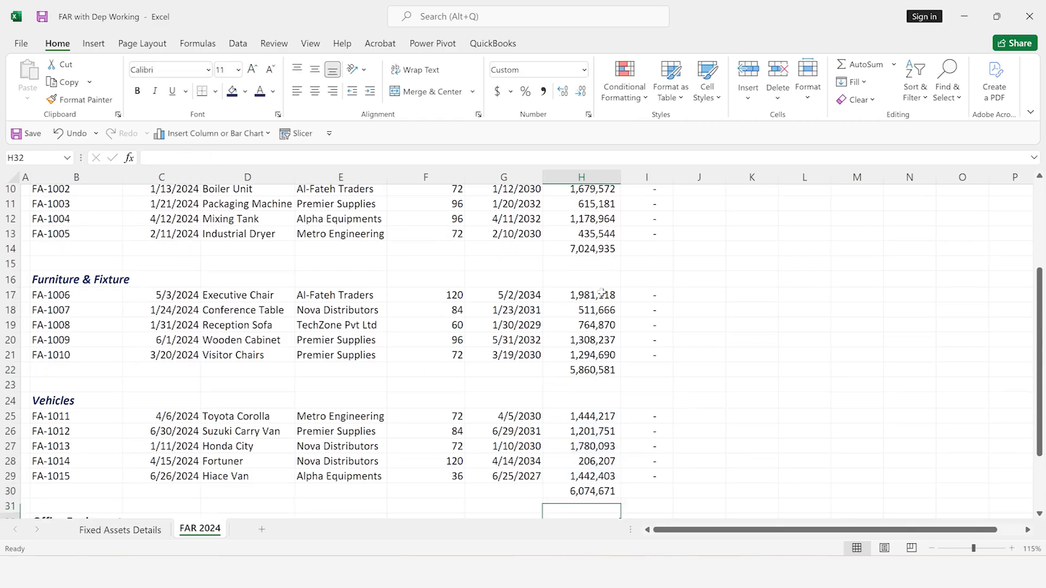
key(Down)
key(Down)
key(Down)
key(Down)
key(Down)
key(Down)
key(Down)
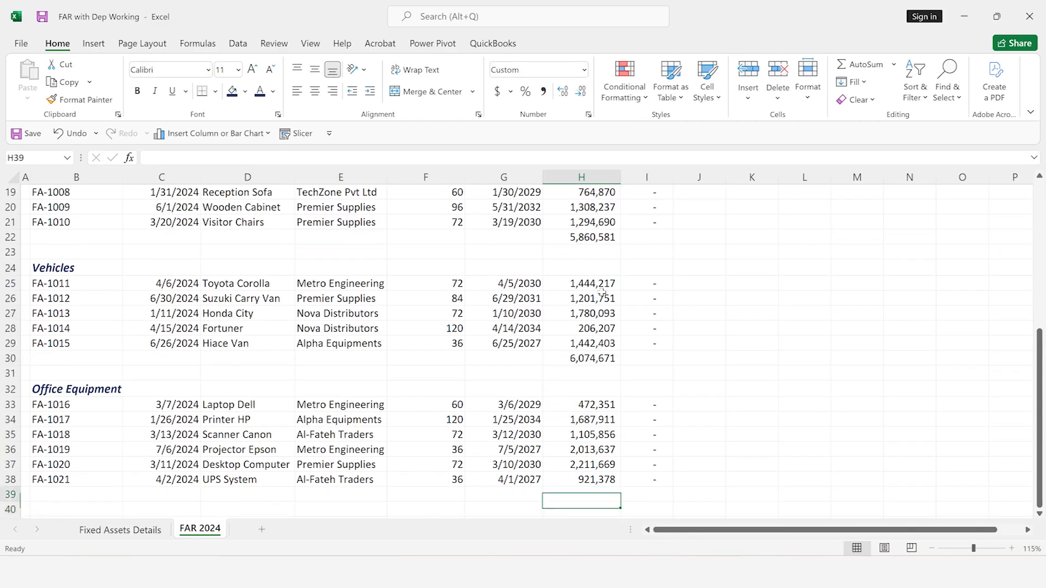
key(alt+equal)
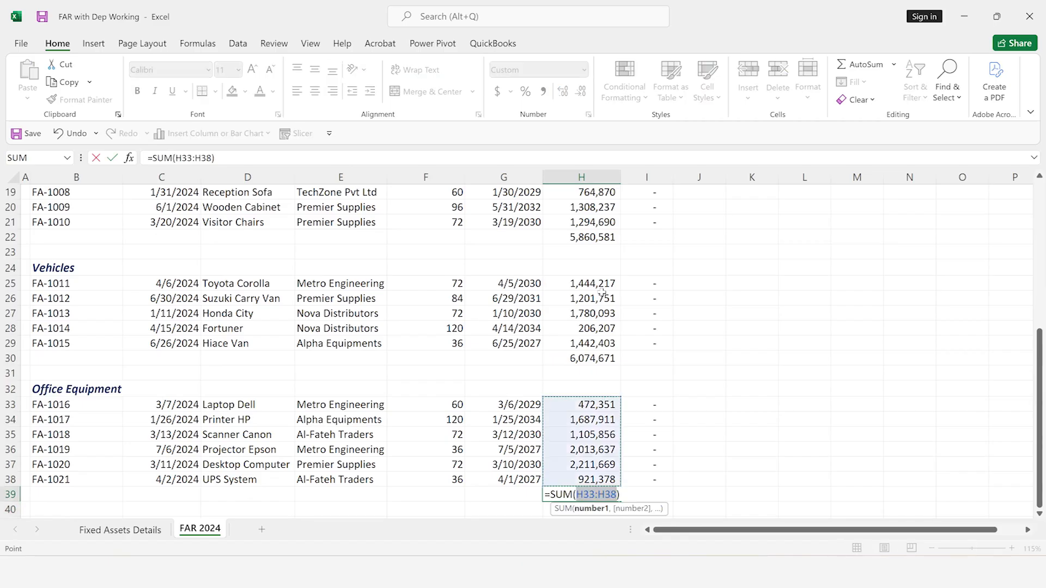
key(Return)
Freeze the panes at C6 so the header rows and the Asset ID column stay in view
key(Up)
key(Up)
key(Up)
key(Up)
key(Up)
key(Up)
key(Up)
key(Left)
key(Left)
key(Left)
key(Left)
key(Left)
key(Left)
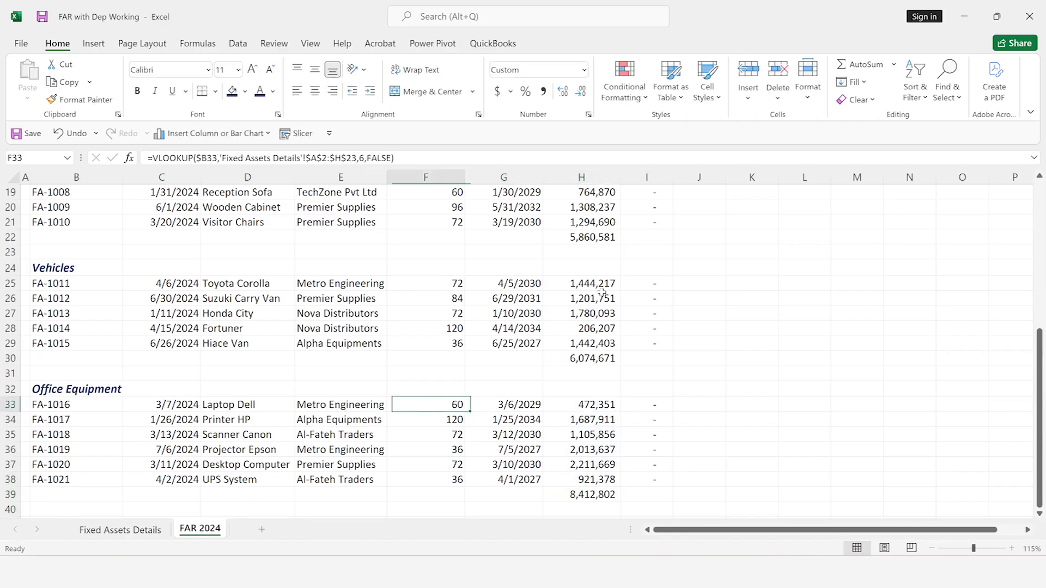
key(Up)
key(Up)
key(Up)
key(Up)
key(Up)
key(Up)
key(Up)
key(Up)
key(Up)
key(Up)
key(Up)
key(Up)
key(Up)
key(Up)
key(Up)
key(Up)
key(Up)
key(Up)
key(Up)
key(Up)
key(Up)
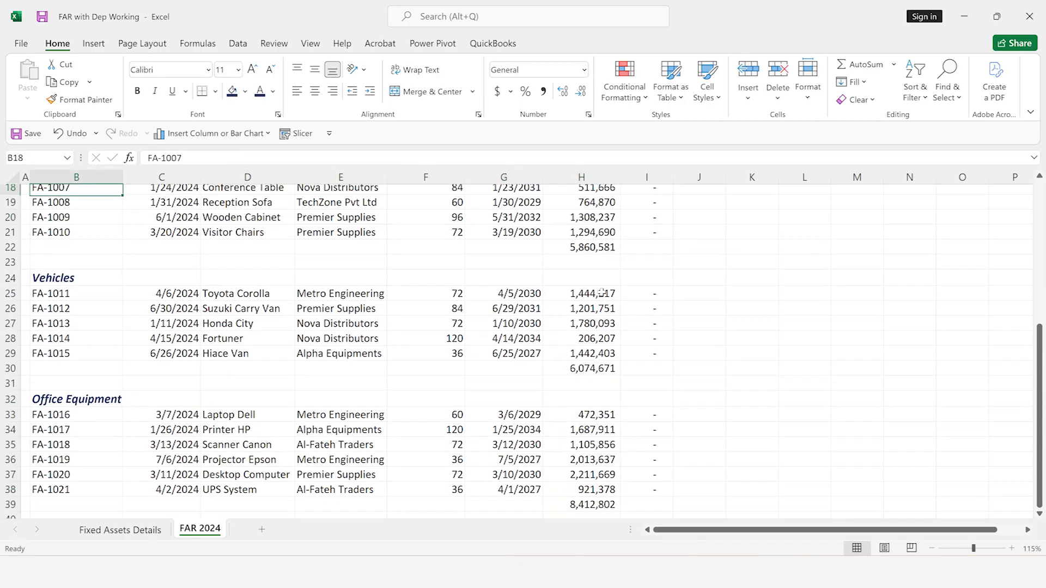
key(Down)
key(Down)
key(Down)
key(Down)
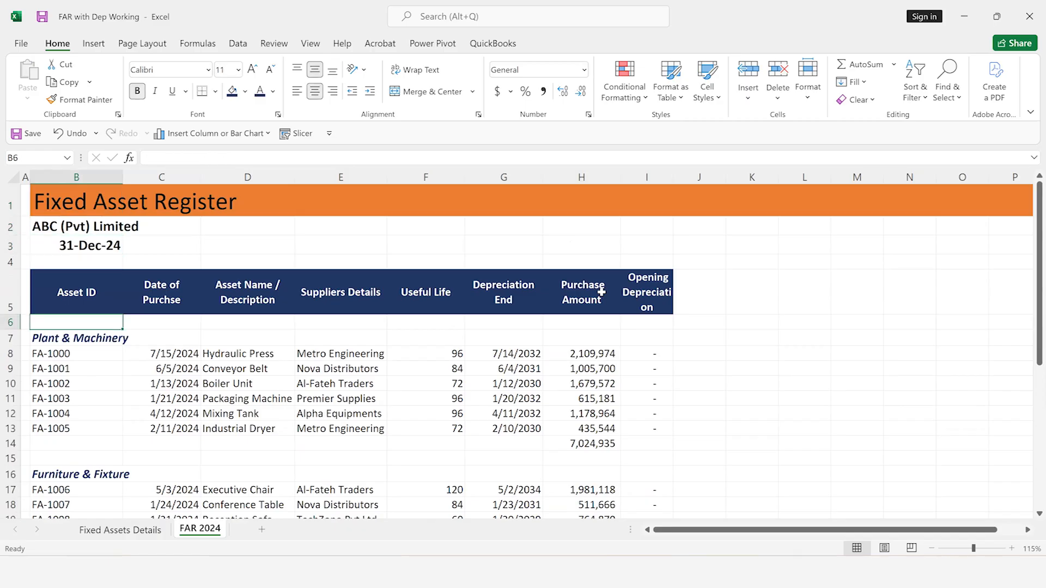
key(Right)
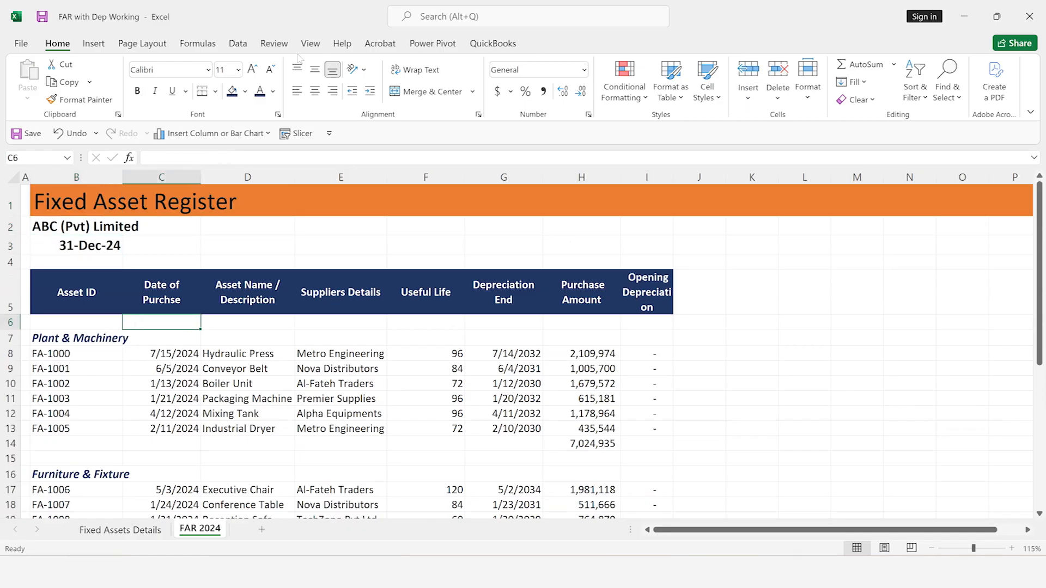
key(alt+w)
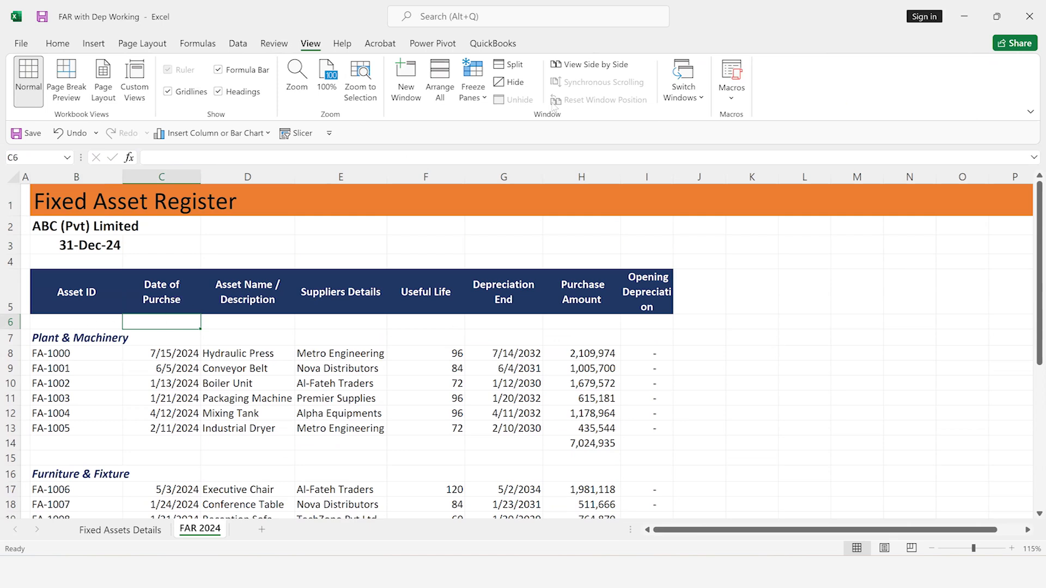
click(472, 87)
click(519, 131)
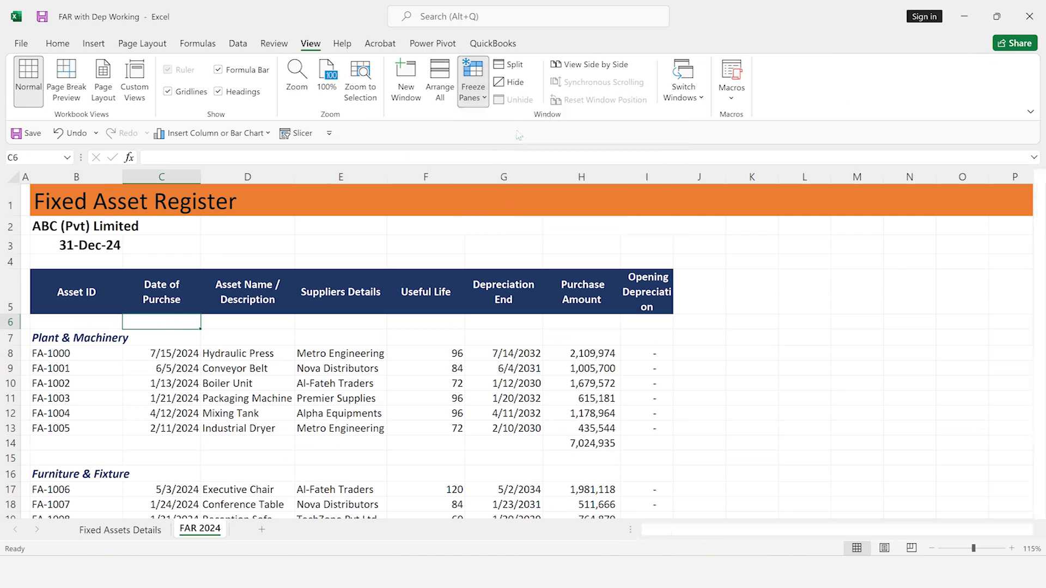
Move down and back up the register to check the frozen header rows
key(Down)
key(Down)
key(Down)
key(Down)
key(Down)
key(Down)
key(Down)
key(Down)
key(Down)
key(Down)
key(Down)
key(Down)
key(Down)
key(Down)
key(Down)
key(Down)
key(Down)
key(Down)
key(Down)
key(Down)
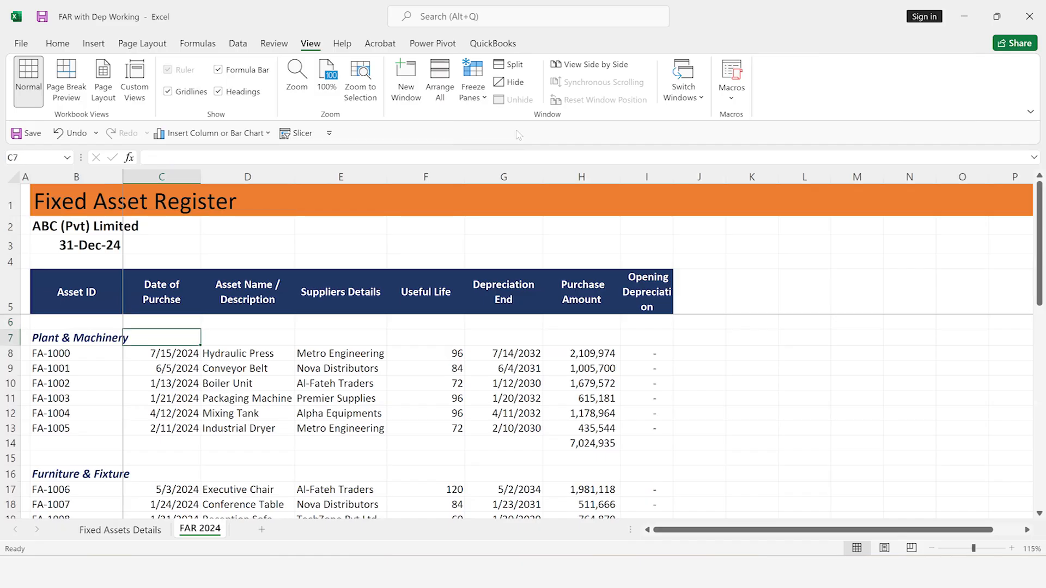
key(Down)
key(Down)
key(Down)
key(Down)
key(Up)
key(Up)
key(Up)
key(Up)
key(Up)
key(Up)
key(Up)
key(Up)
key(Up)
key(Up)
key(Up)
key(Up)
key(Up)
key(Up)
key(Up)
key(Up)
key(Up)
key(Up)
key(Up)
key(Up)
key(Up)
key(Up)
key(Up)
key(Up)
key(Up)
key(Up)
key(Up)
key(Up)
key(Up)
key(Up)
key(Up)
key(Up)
key(Up)
key(Up)
key(Up)
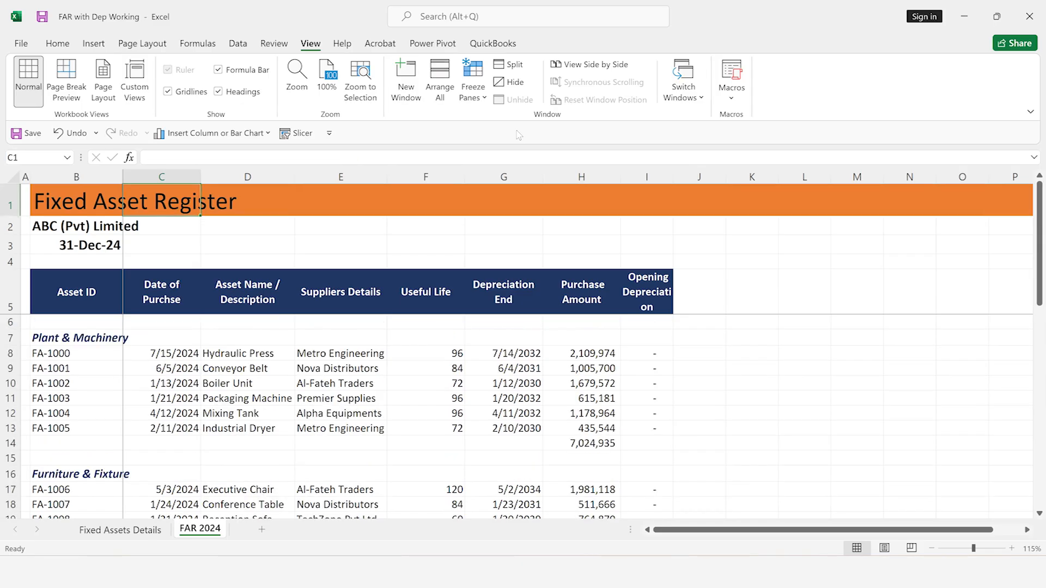
Copy the Plant & Machinery heading into B14 and edit it to read Total Plant & Machinery
key(Down)
key(Down)
key(Down)
key(Down)
key(Down)
key(Down)
key(Down)
key(Down)
key(Down)
key(Down)
key(Down)
key(Down)
key(Down)
key(Left)
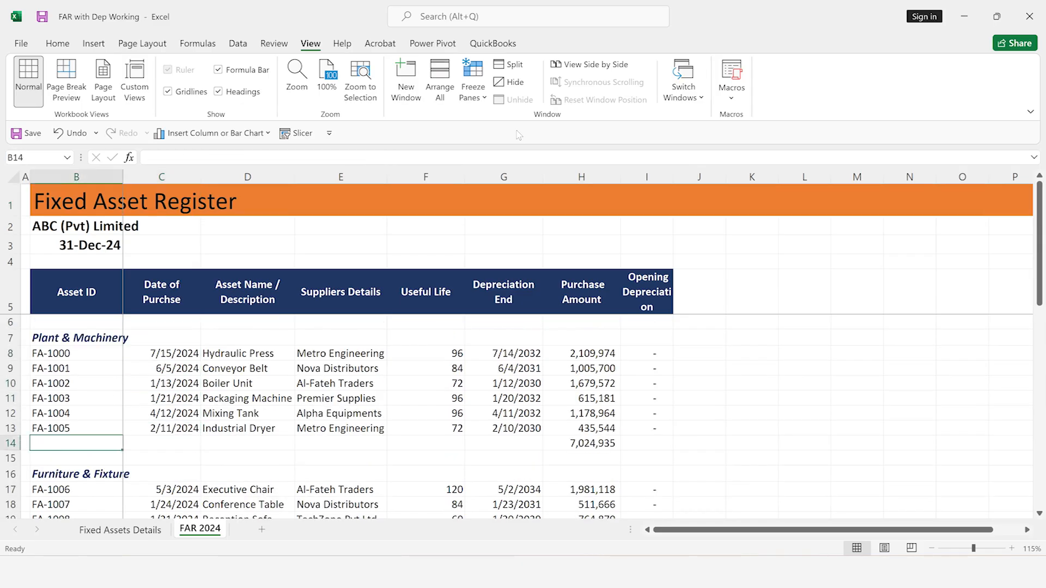
key(Up)
key(Up)
key(Up)
key(Up)
key(Up)
key(Up)
key(Up)
key(ctrl+c)
key(Down)
key(Down)
key(Down)
key(Down)
key(Down)
key(Down)
key(Down)
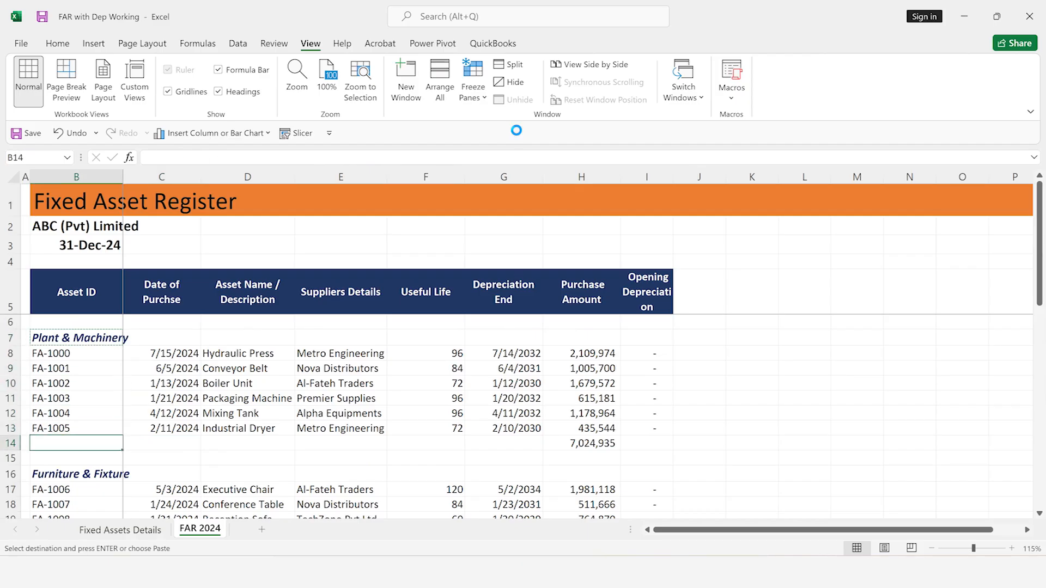
key(ctrl+v)
key(F2)
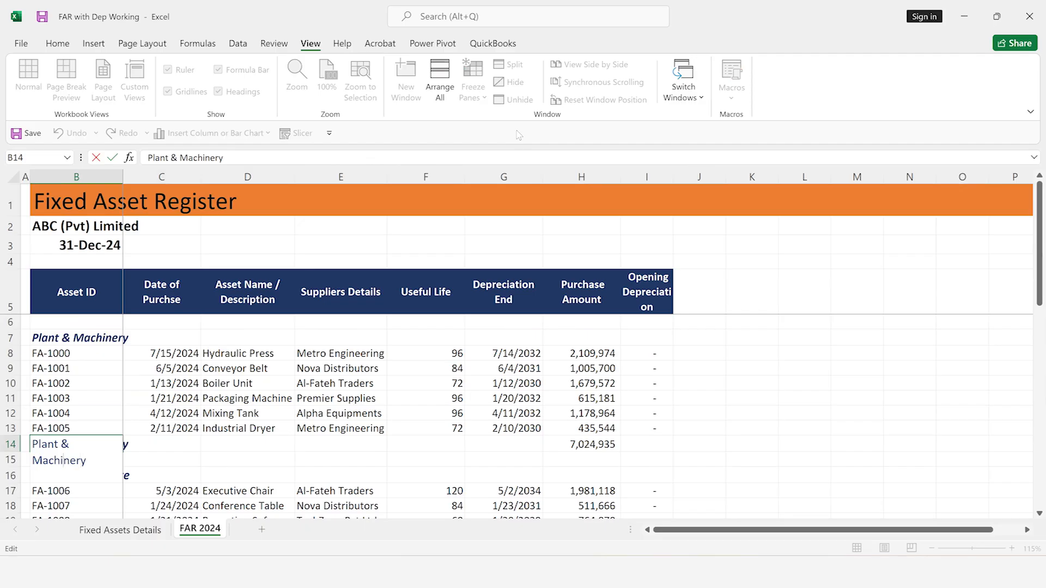
text(Total)
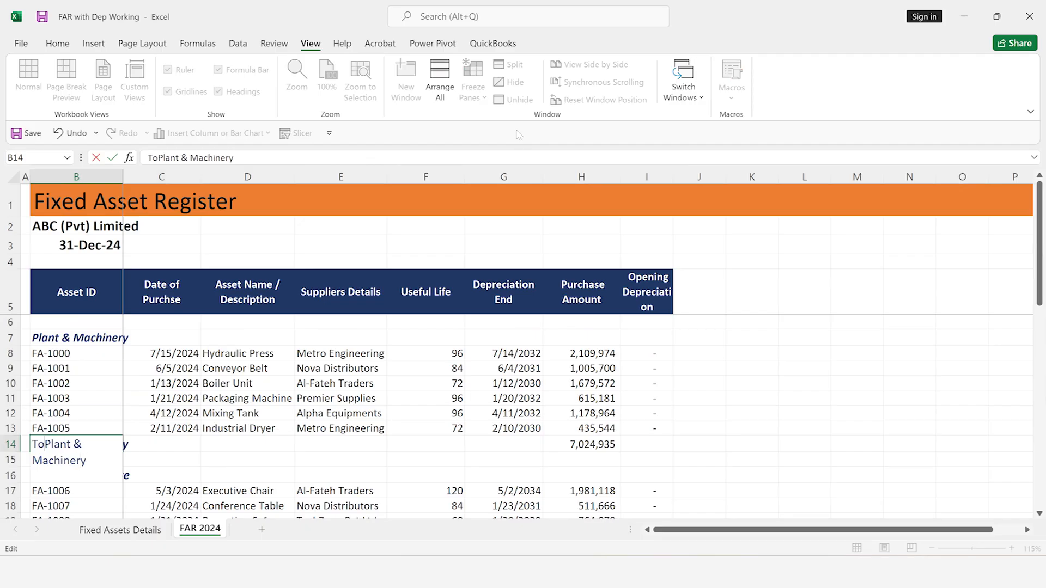
key(Return)
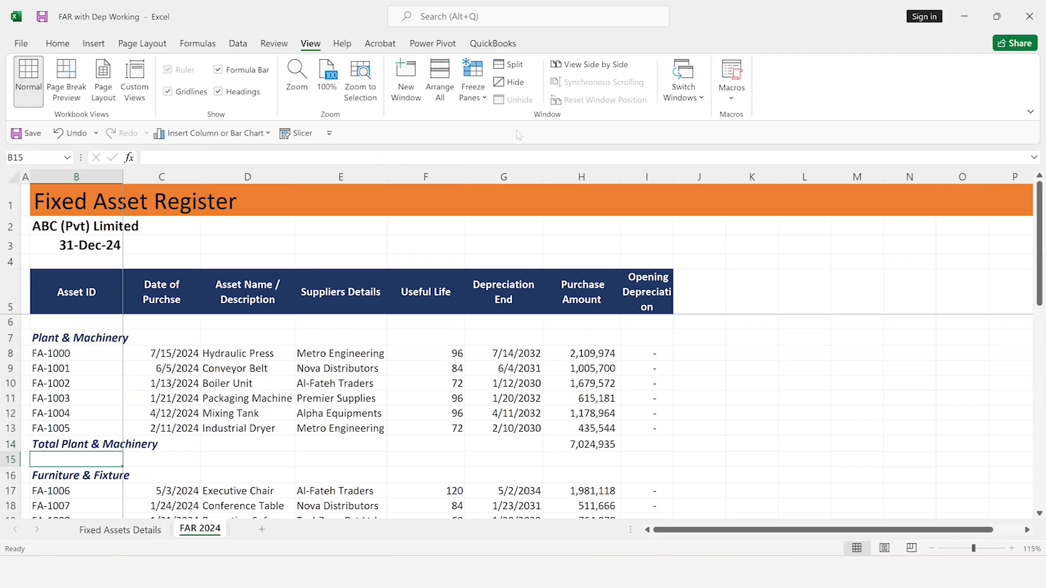
Copy the Furniture & Fixture heading into B22 and edit it to read Total Furniture & Fixture
key(Down)
key(ctrl+c)
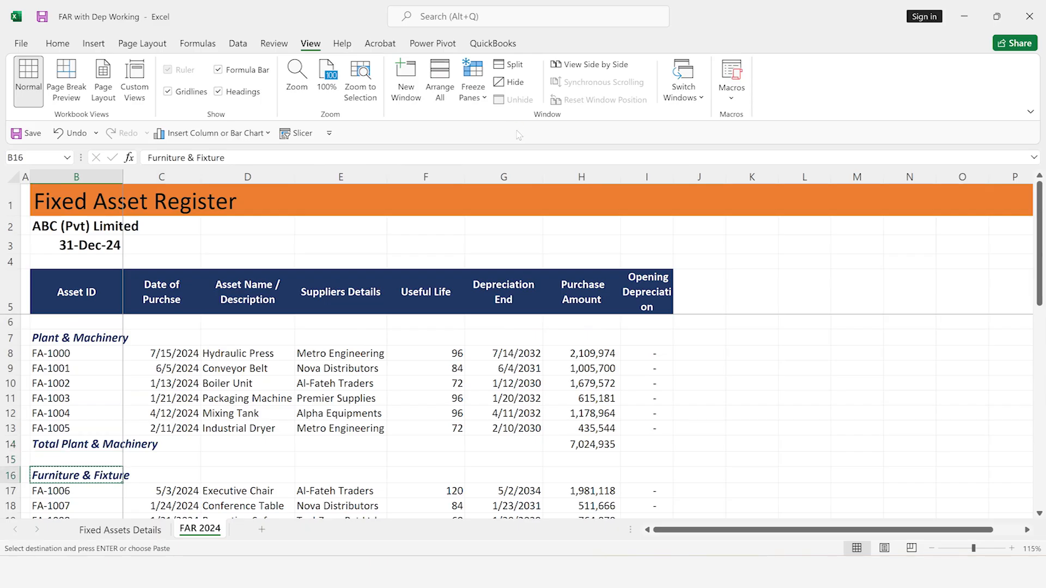
key(ctrl+Down)
key(ctrl+Down)
key(Up)
key(Up)
key(ctrl+v)
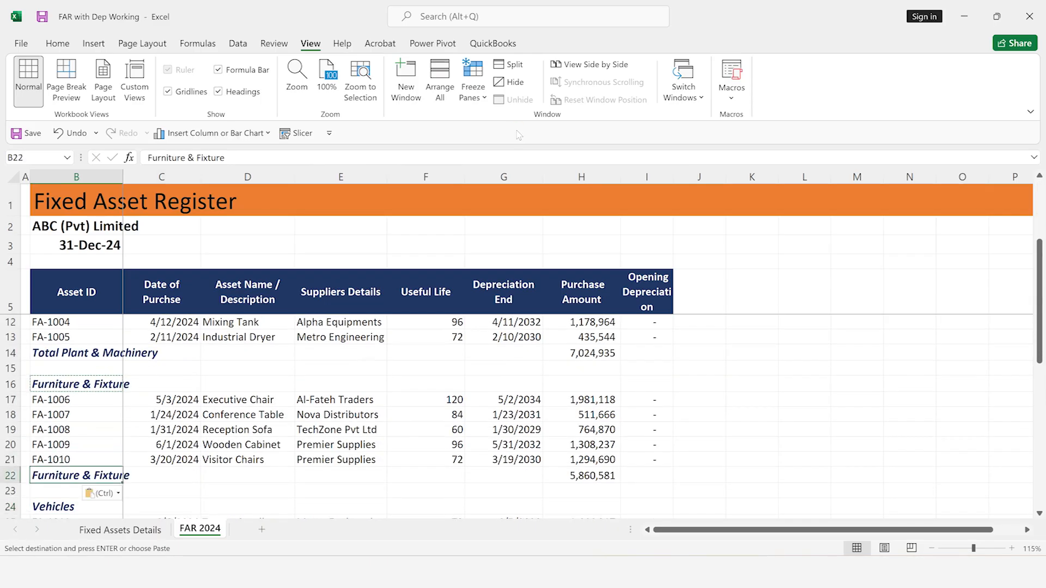
key(F2)
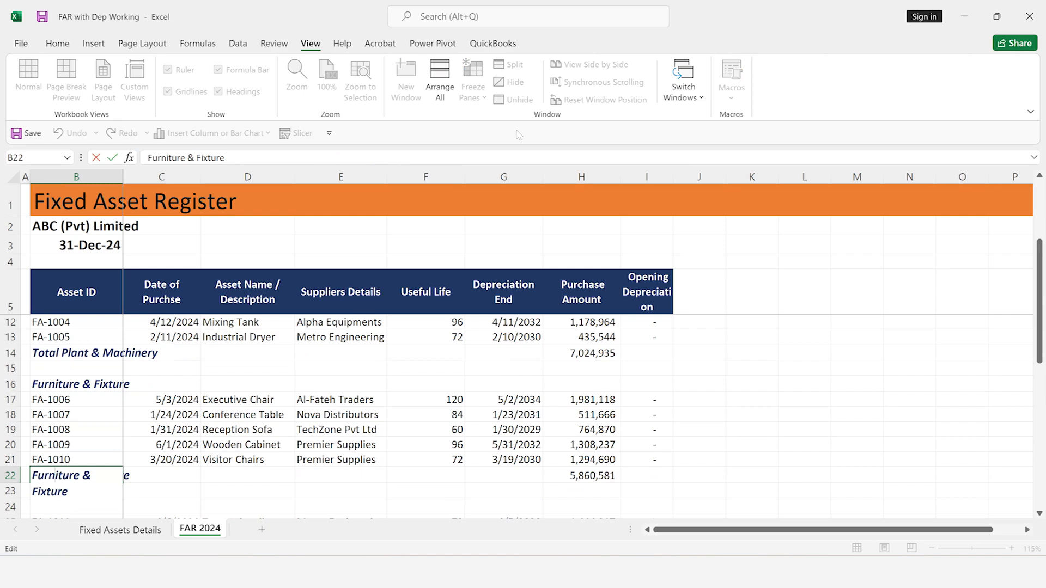
key(Home)
text(Total)
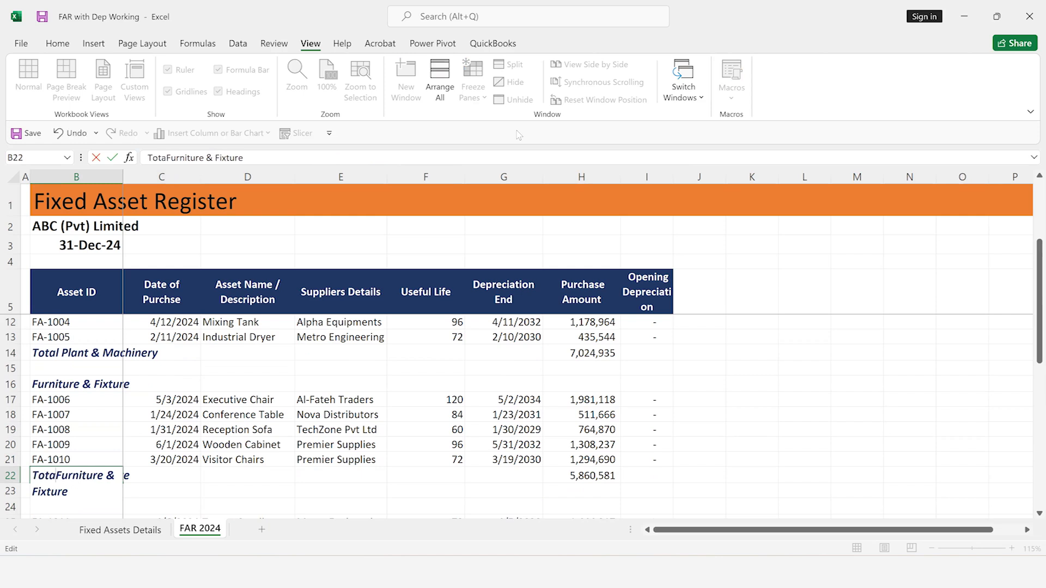
key(Return)
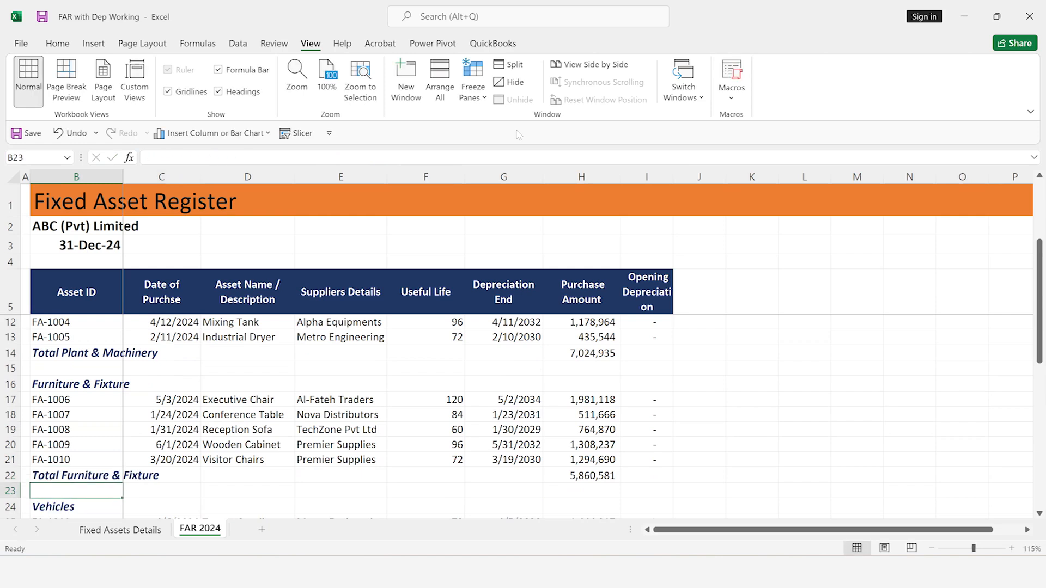
Copy the Vehicles heading into B30 and edit it to read Total Vehicles
key(Down)
key(ctrl+c)
key(Down)
key(Down)
key(Down)
key(Down)
key(Down)
key(Down)
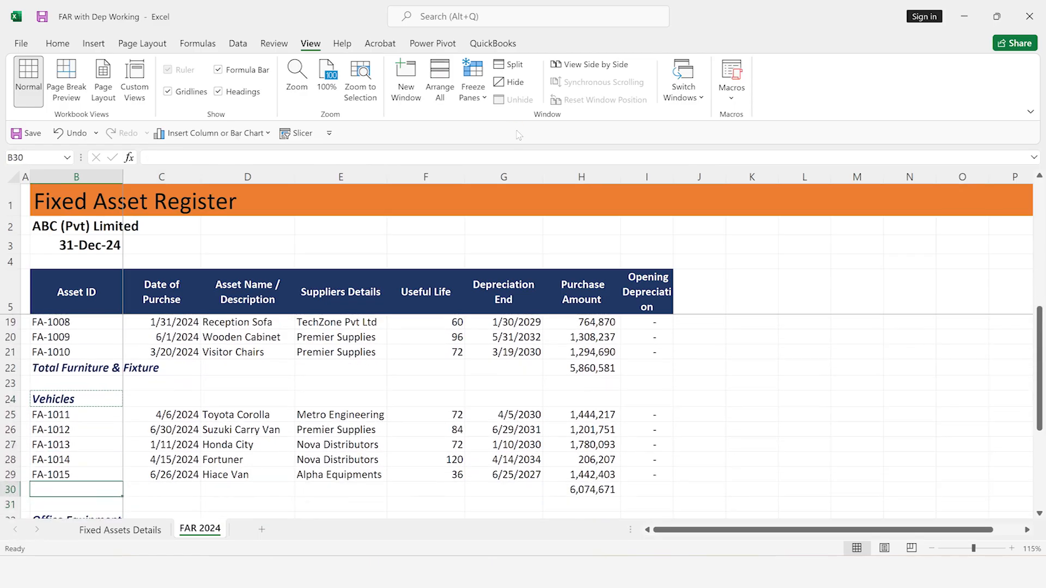
text(Vehicles)
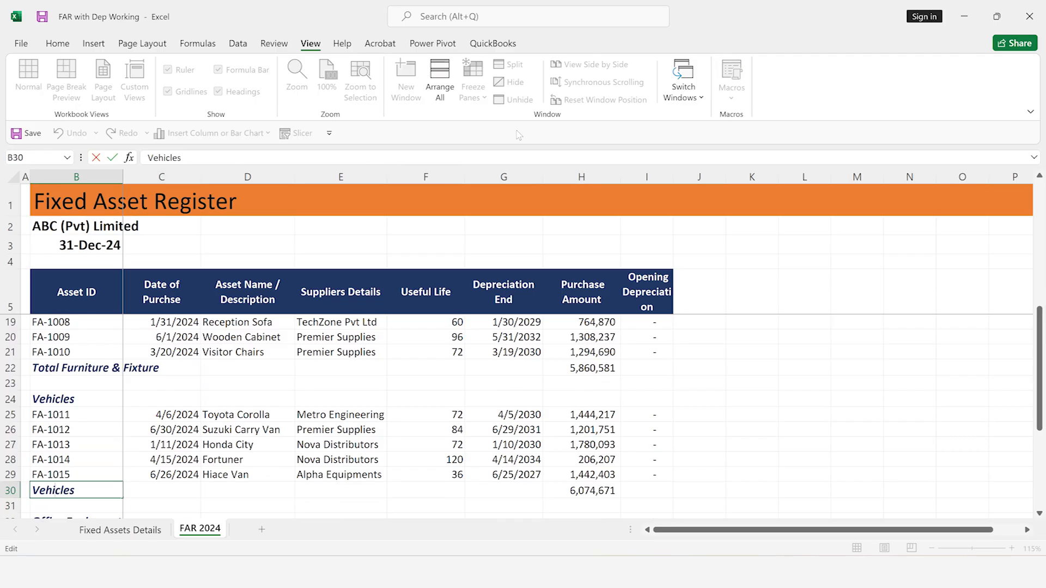
key(Home)
text(Total)
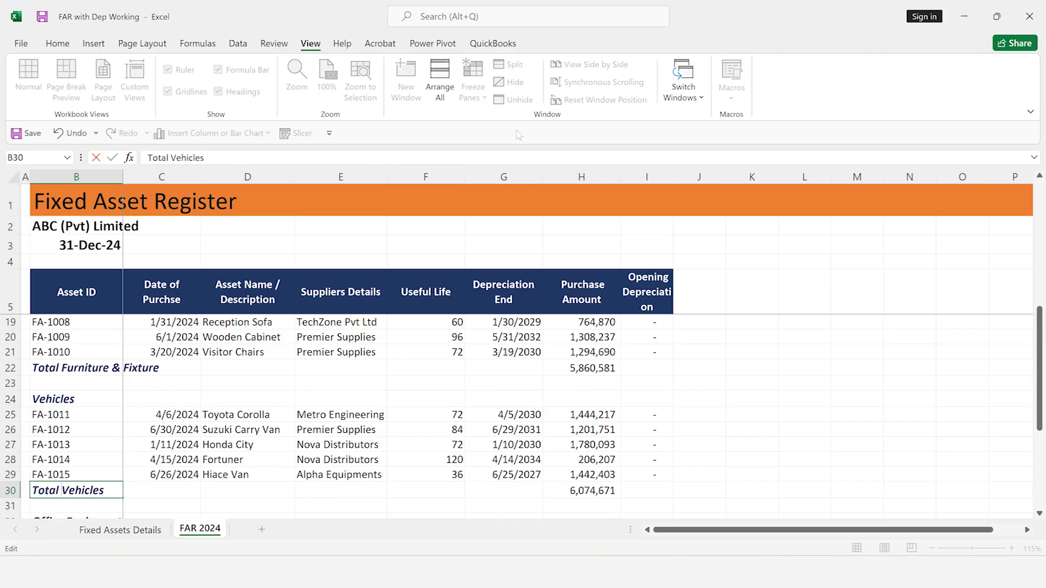
key(Return)
Copy the Office Equipment heading into B39 and edit it to read Total Office Equipment
key(Down)
key(ctrl+c)
key(Down)
key(Down)
key(Down)
key(Down)
key(Down)
key(Down)
key(Down)
key(ctrl+v)
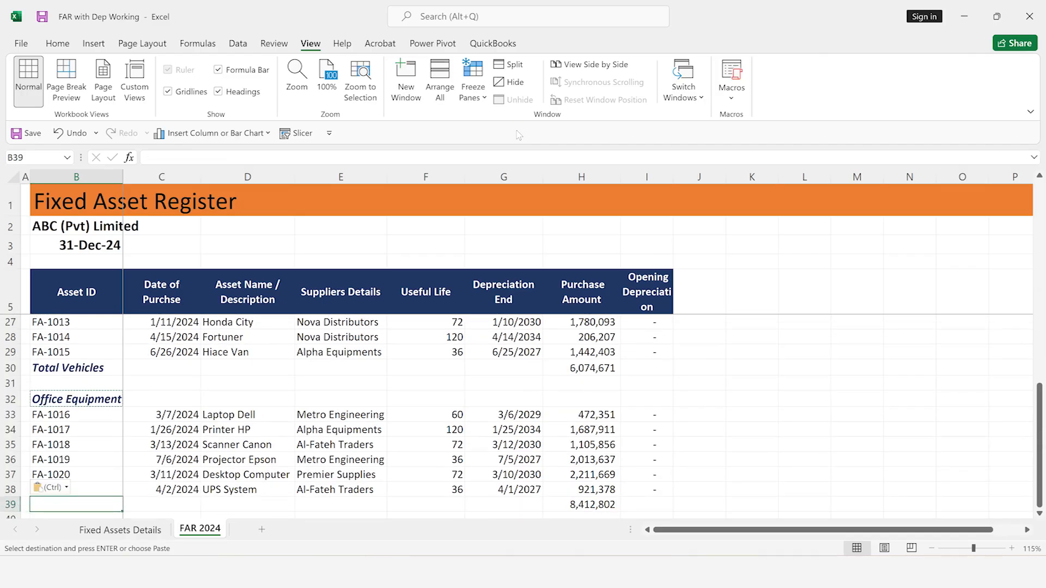
key(F2)
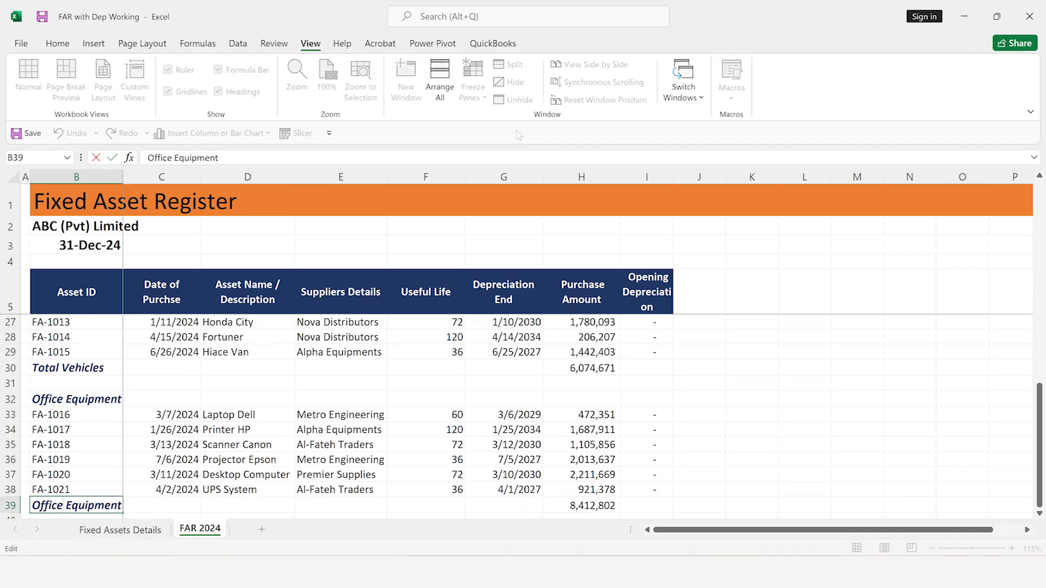
text(Toy)
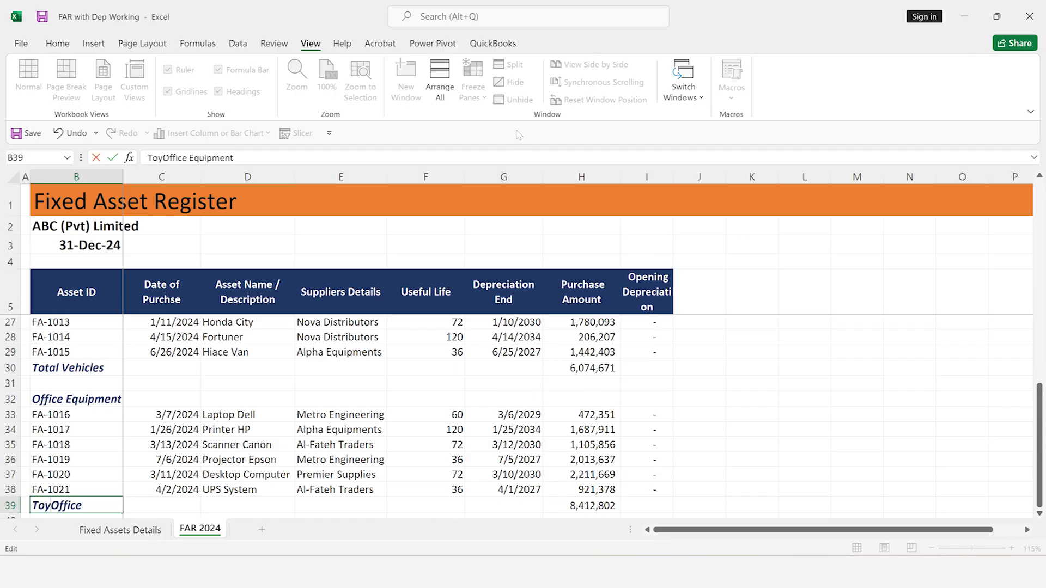
key(BackSpace)
text(tal)
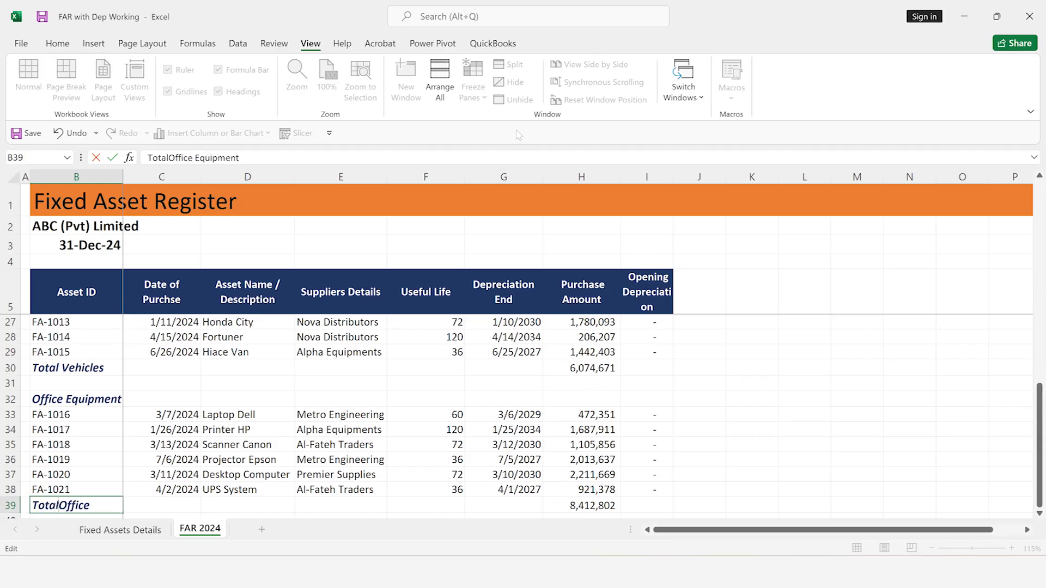
key(Return)
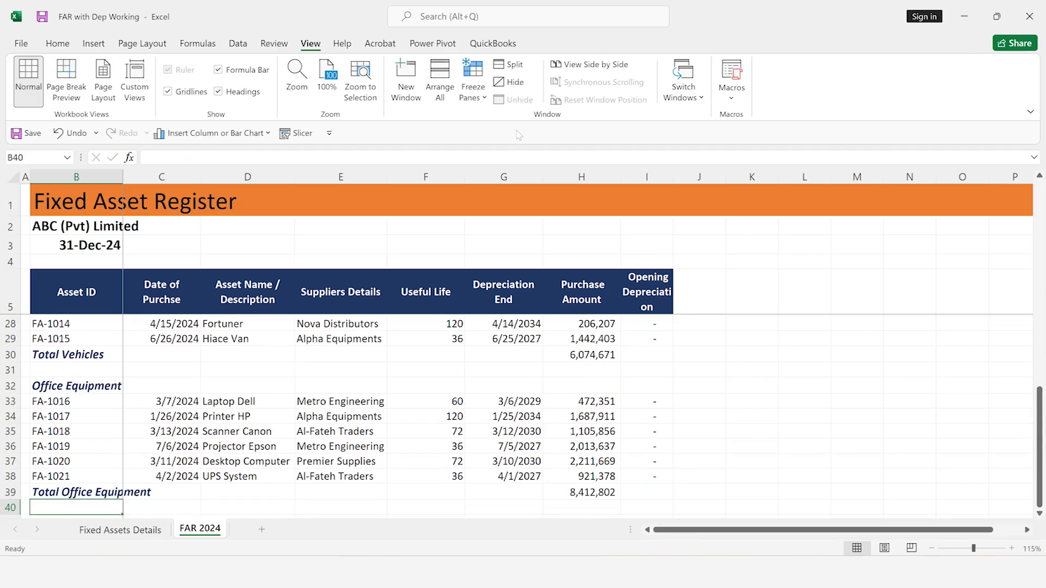
Enter Grand Total in B41 and format it bold at font size 12
key(Down)
key(Down)
key(Up)
text(Grand)
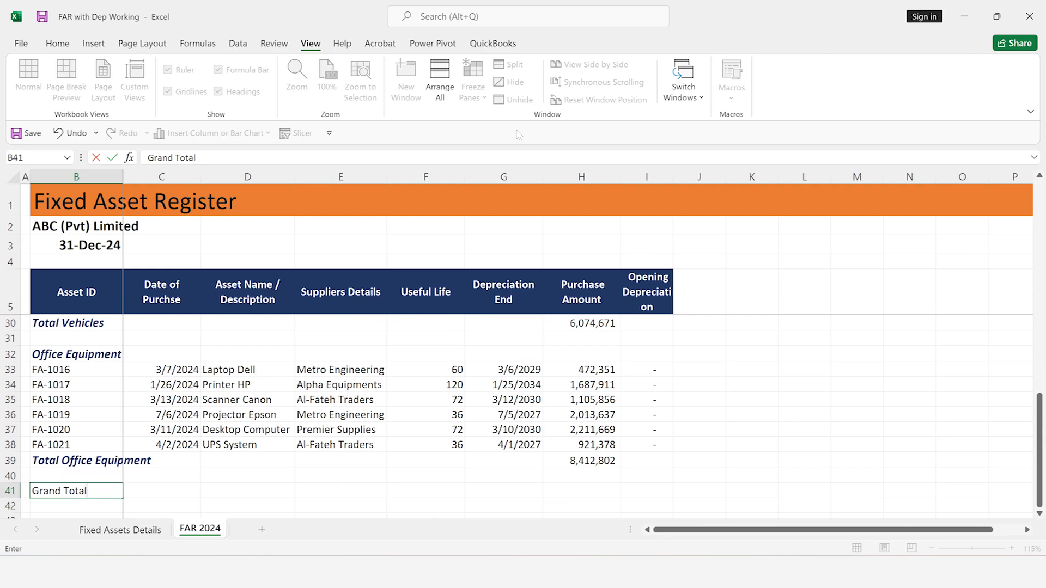
key(Return)
key(Up)
key(ctrl+b)
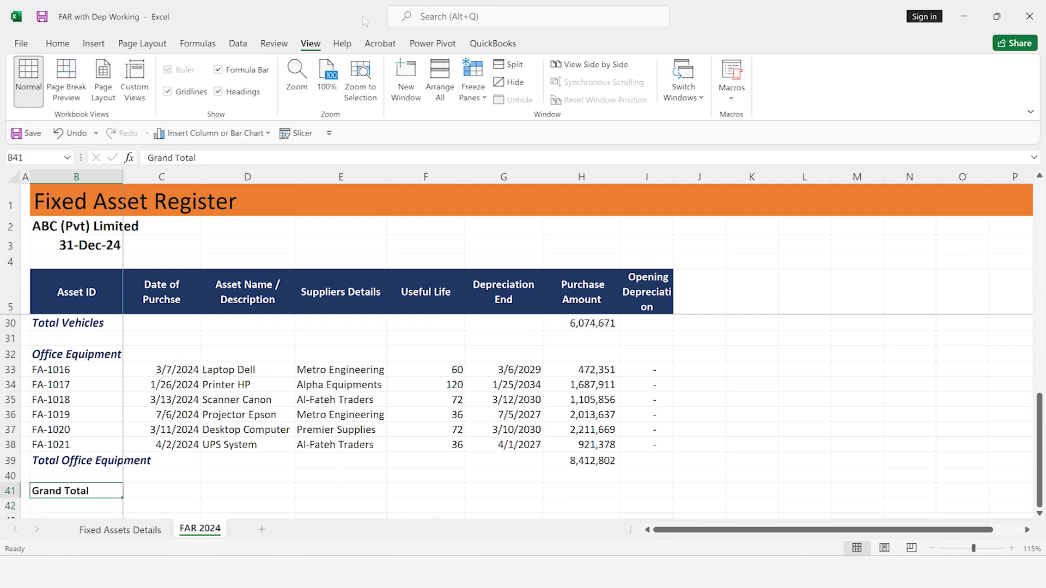
click(57, 44)
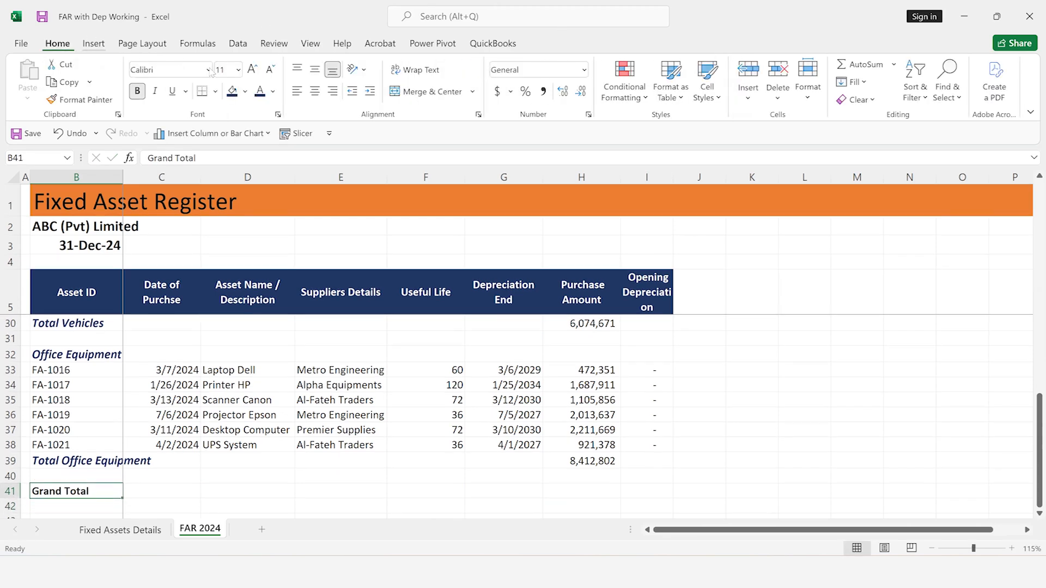
click(251, 69)
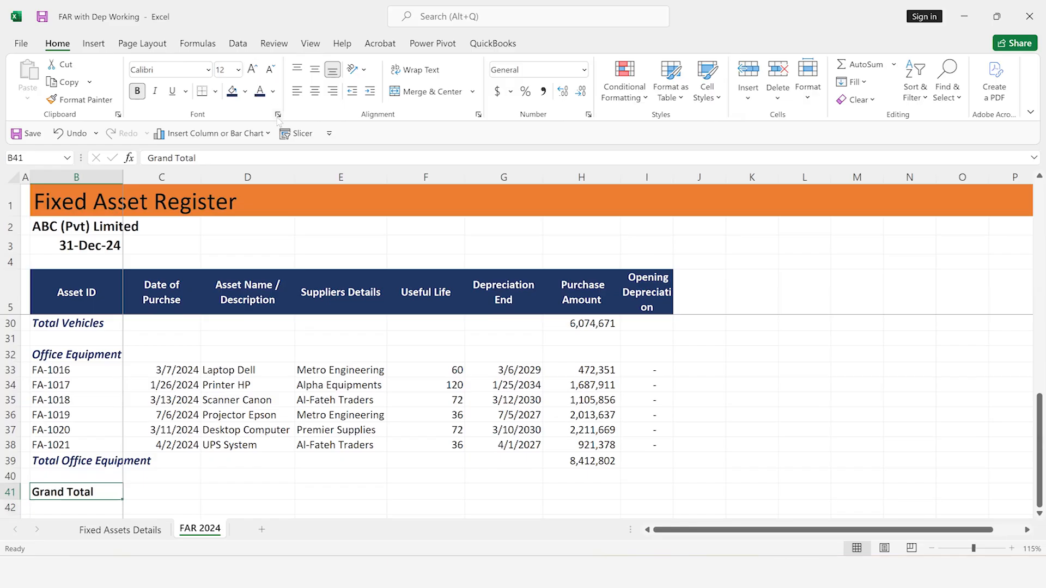
Add up the four category purchase totals in H41 with the formula =H39+H30+H22+H14
click(574, 491)
key(Up)
key(Up)
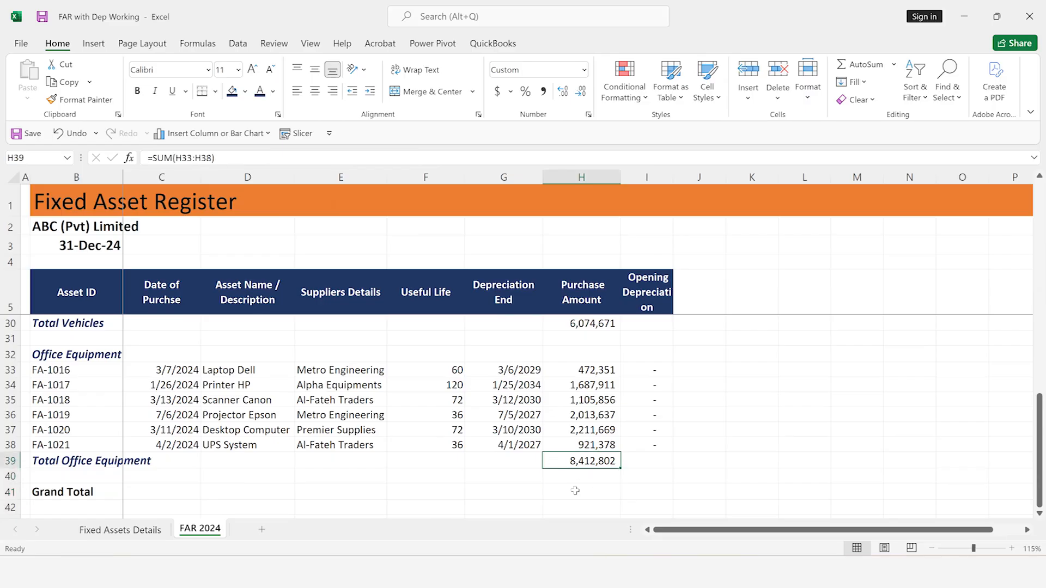
key(Down)
key(Down)
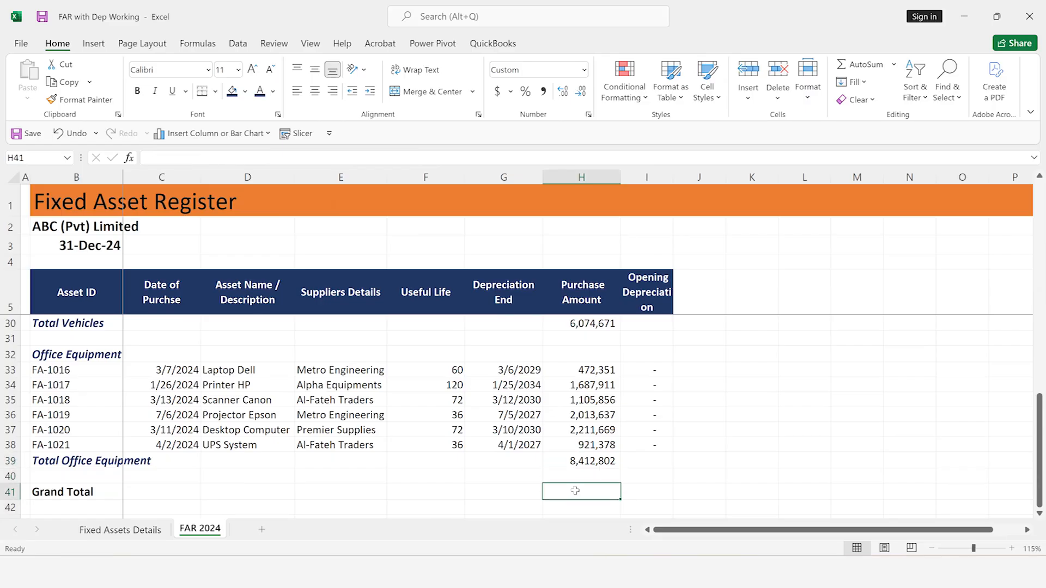
text(=)
key(Up)
key(Up)
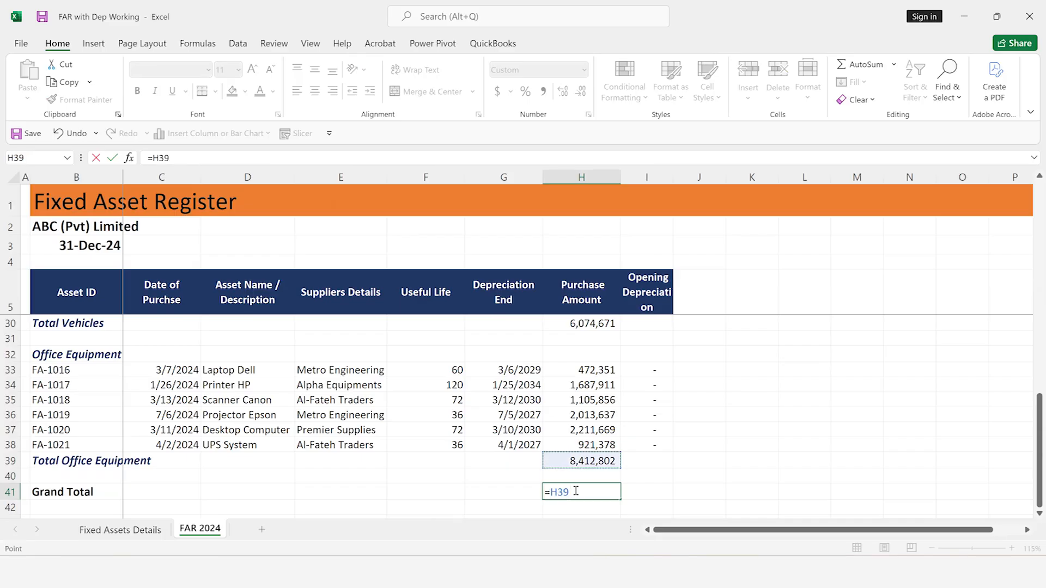
text(+)
key(Up)
key(Up)
key(Up)
key(Up)
key(Up)
key(Up)
key(Up)
key(Up)
key(Up)
key(Up)
key(Up)
text(+)
key(Up)
key(Up)
key(Up)
key(Up)
key(Up)
key(Up)
key(Up)
key(Up)
key(Up)
key(Up)
key(Up)
key(Up)
key(Up)
key(Up)
key(Up)
key(Up)
key(Up)
key(Up)
key(Up)
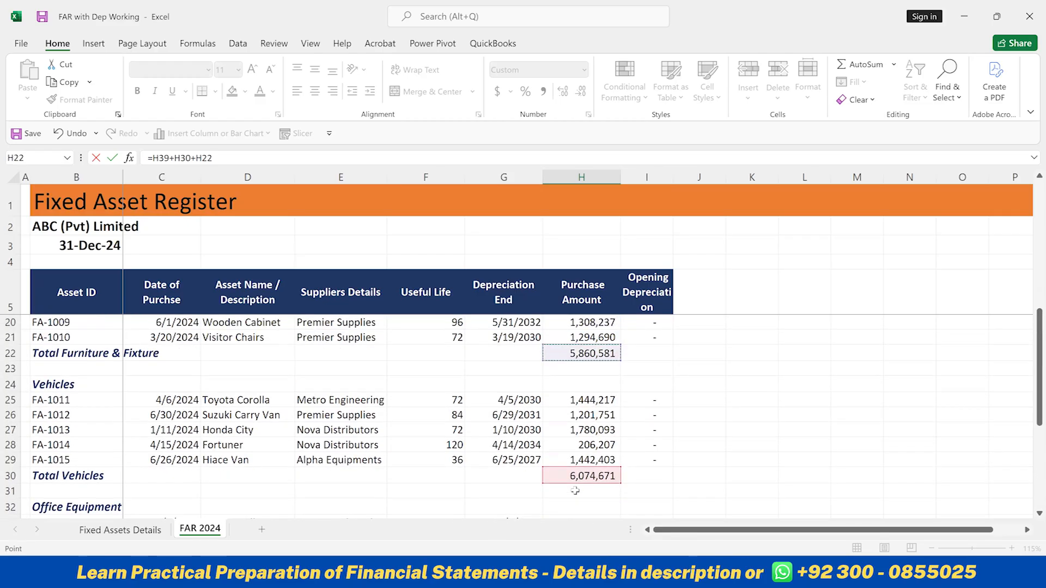
text(+)
key(Up)
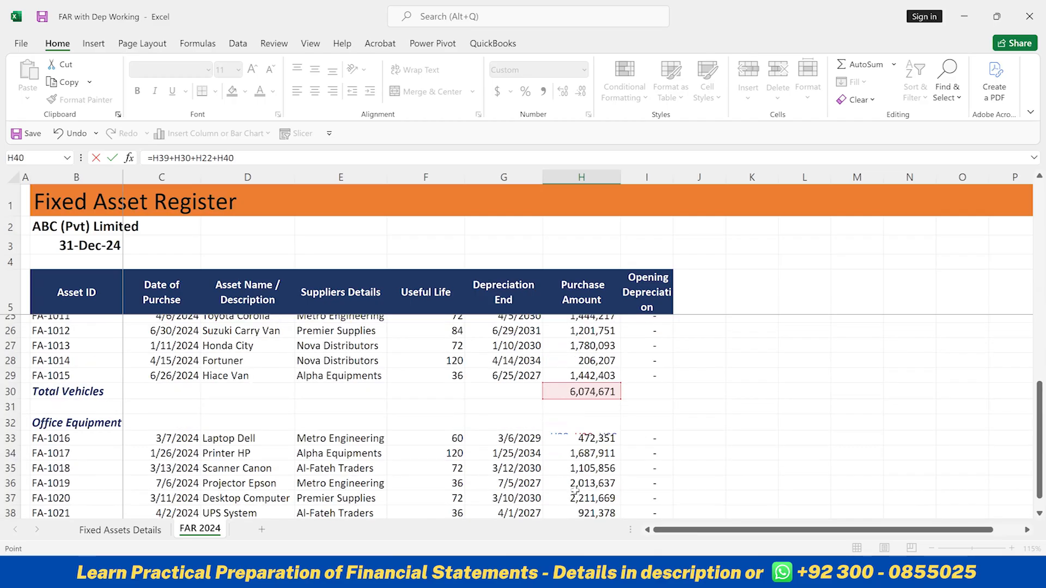
key(Up)
key(Up)
key(Up)
key(Up)
key(Up)
key(Up)
key(Up)
key(Up)
key(Up)
key(Up)
key(Up)
key(Up)
key(Up)
key(Up)
key(Up)
key(Up)
key(Up)
key(Up)
key(Up)
key(Up)
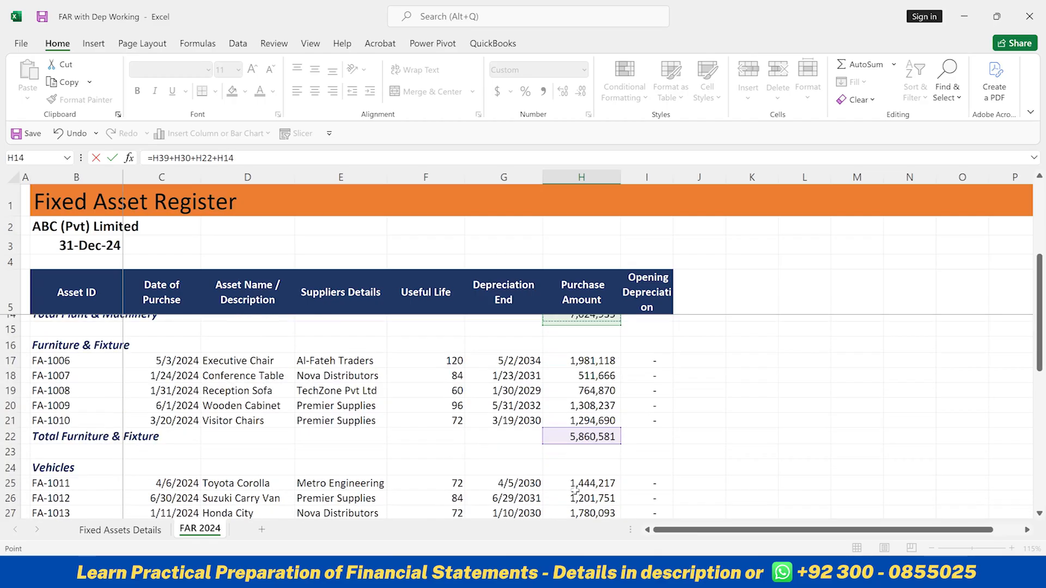
key(Down)
key(Down)
key(Down)
key(Down)
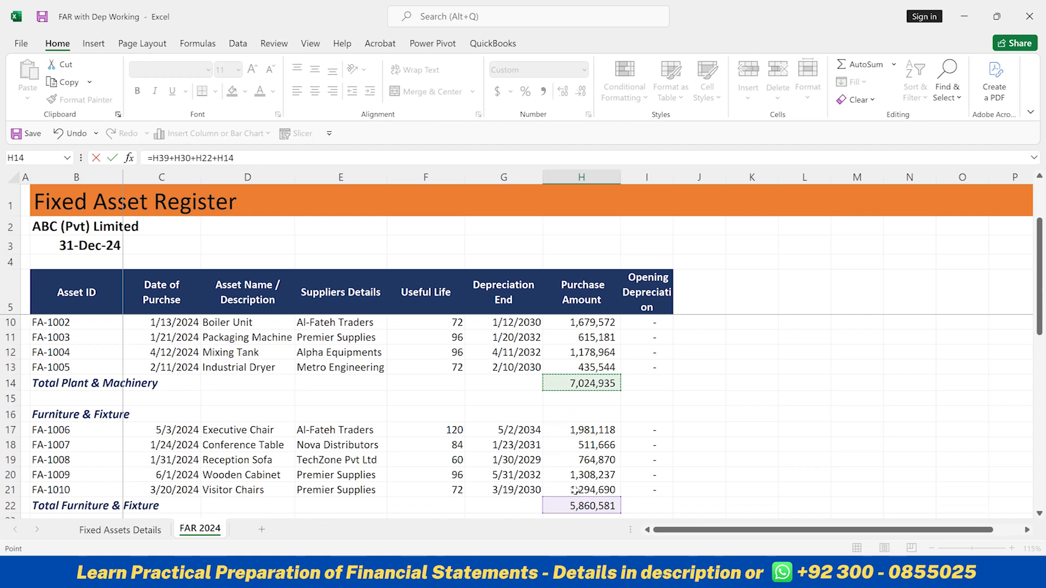
key(Return)
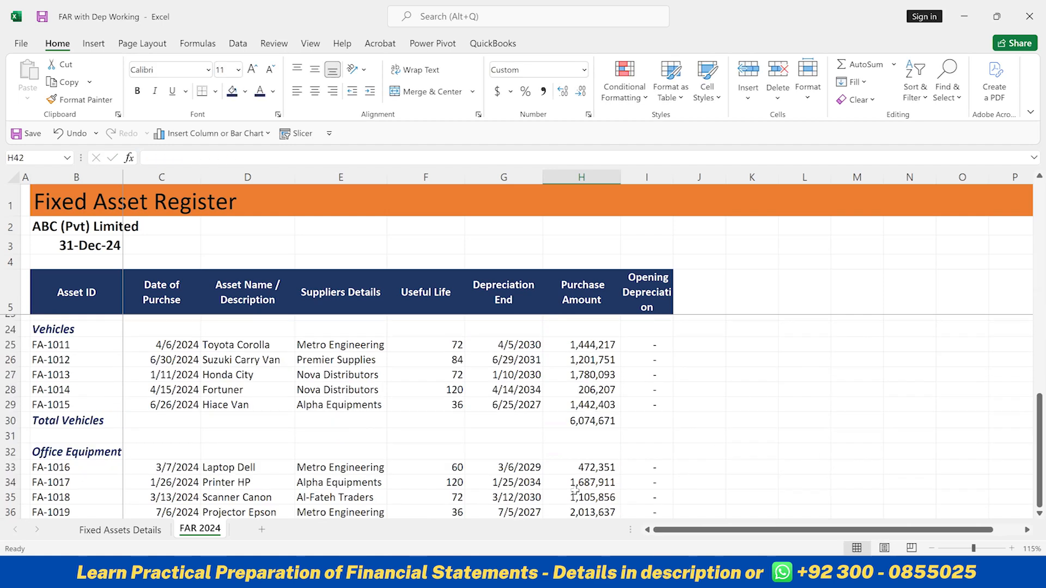
Set the width of the Opening Depreciation column to 12.5
key(Up)
key(Left)
key(Left)
key(Left)
key(Left)
key(Right)
key(Right)
key(Right)
key(Right)
key(Right)
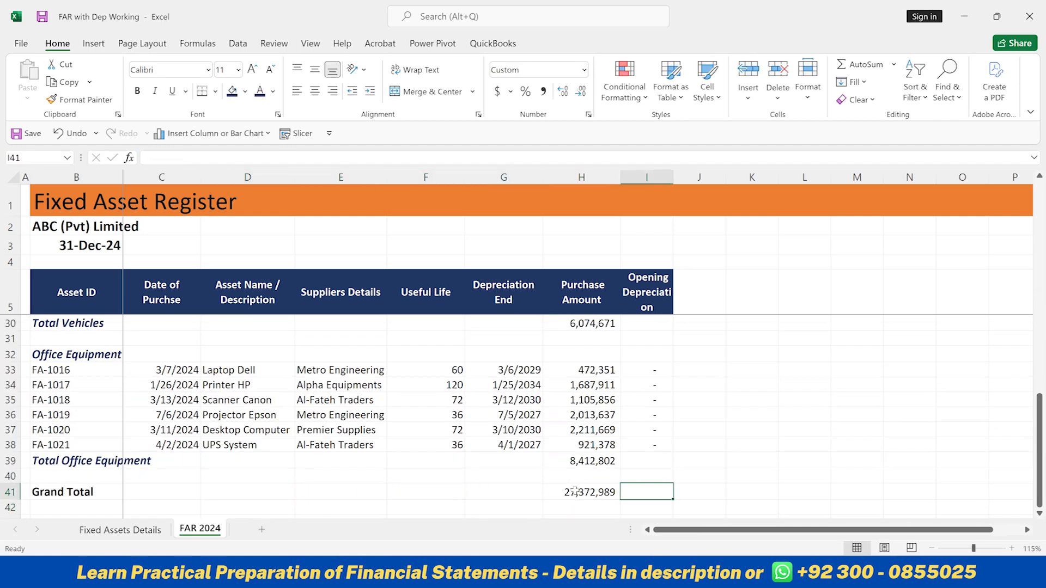
key(Up)
key(Up)
key(Up)
key(Up)
key(Up)
key(Up)
key(Up)
key(Up)
key(Up)
key(Up)
key(Up)
key(Up)
key(Up)
key(Up)
key(Up)
key(Up)
key(Up)
key(Up)
key(Up)
key(Up)
key(Up)
key(Up)
key(Up)
key(Up)
key(Up)
key(Up)
key(Up)
key(Up)
key(Up)
key(Up)
key(Up)
key(Up)
key(Up)
key(Up)
key(Up)
key(Up)
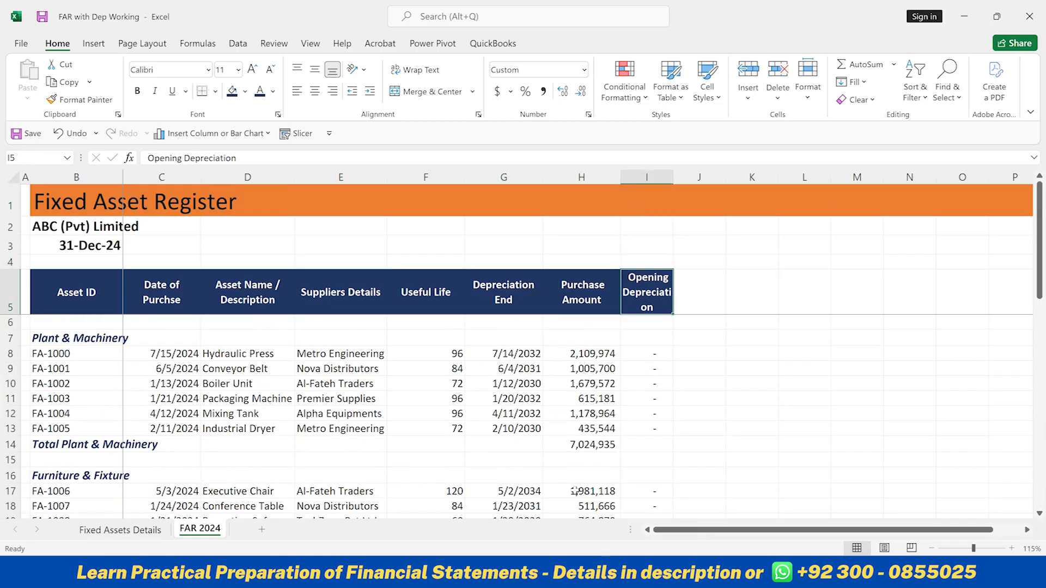
key(alt)
key(h)
key(o)
text(w12.5)
key(Return)
key(Right)
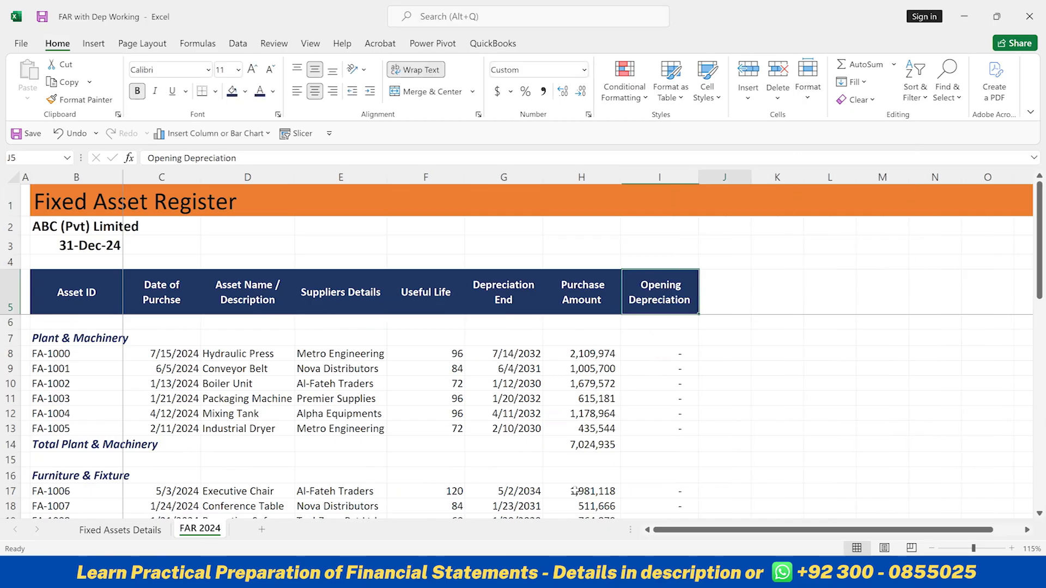
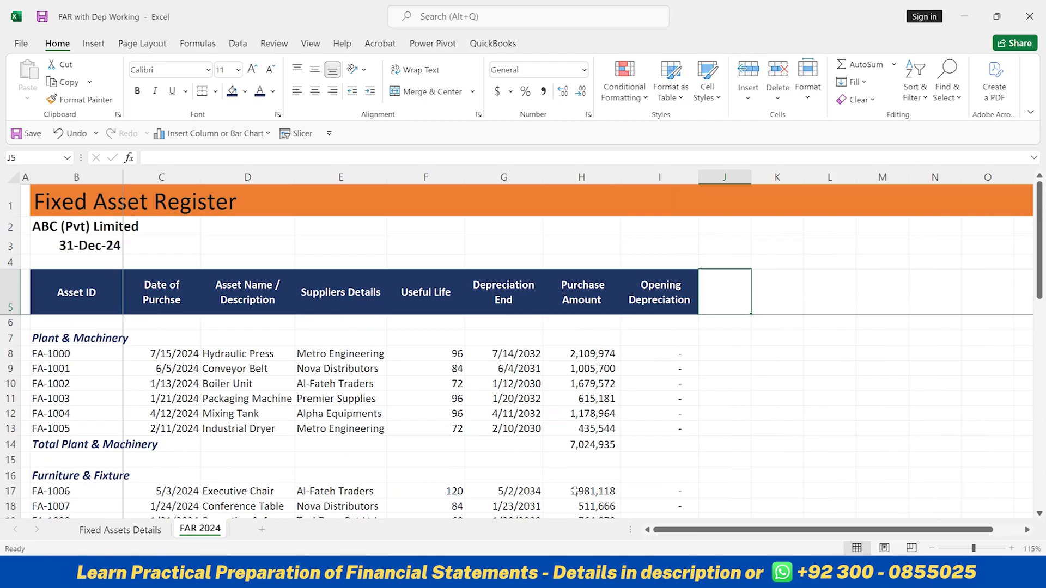
Enter Jan 24 in J5 as the first monthly column header
text(Jan 25)
key(BackSpace)
text(4)
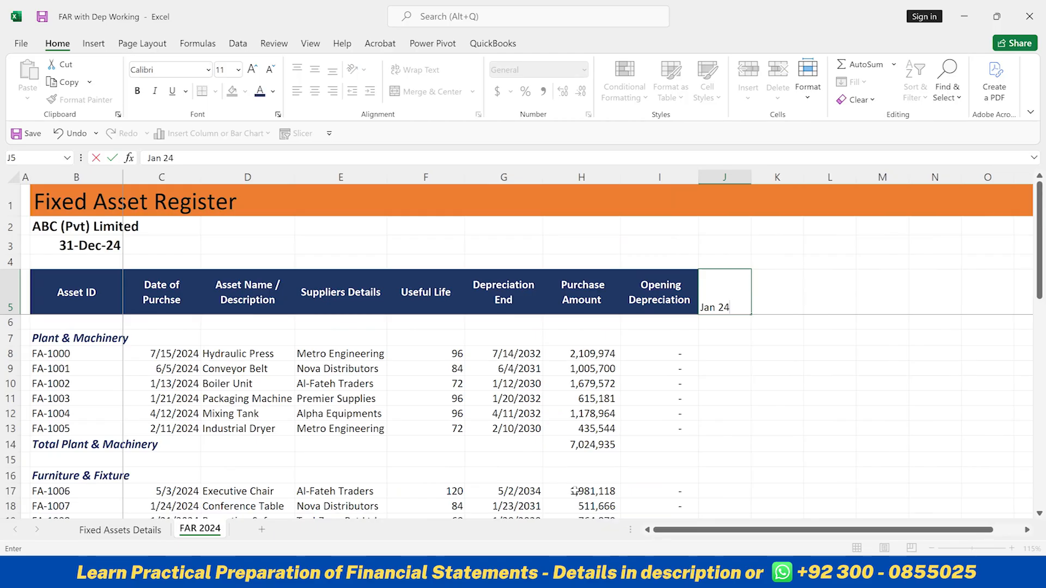
key(Return)
key(Up)
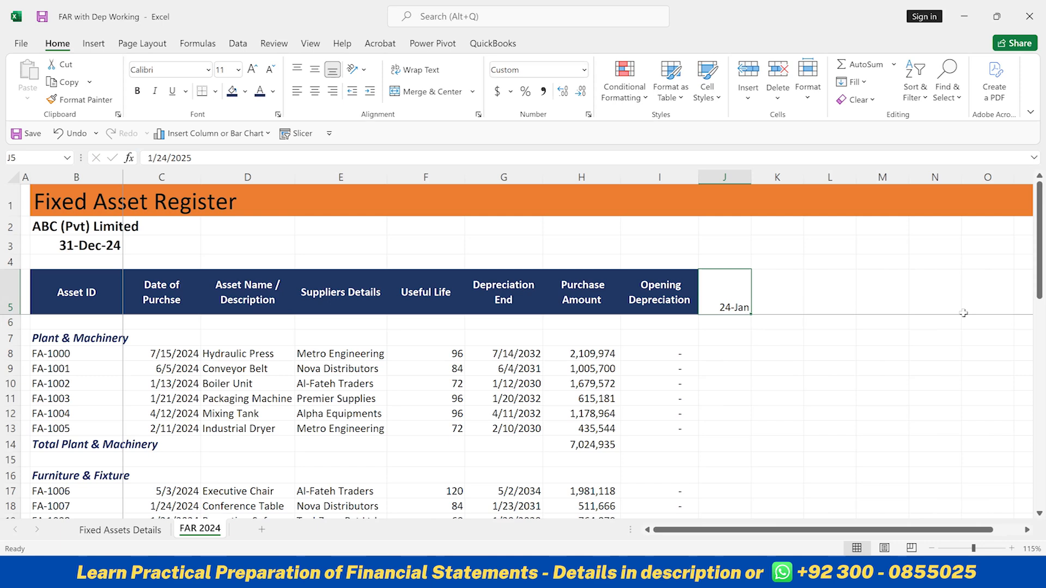
Replace the J5 header with Jan 2024 and fill it across to N5
click(754, 313)
click(729, 303)
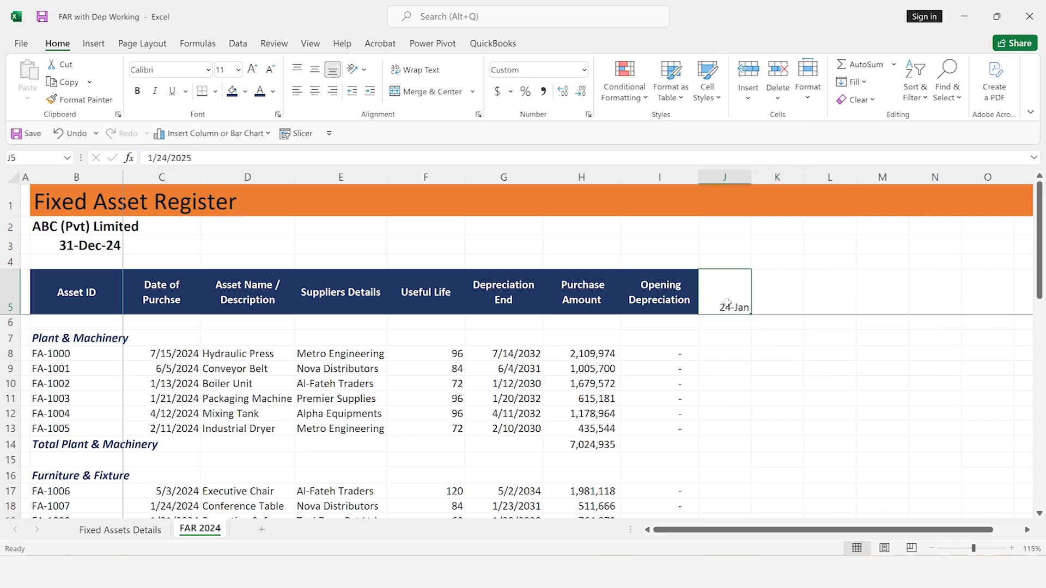
text(Jan 2024)
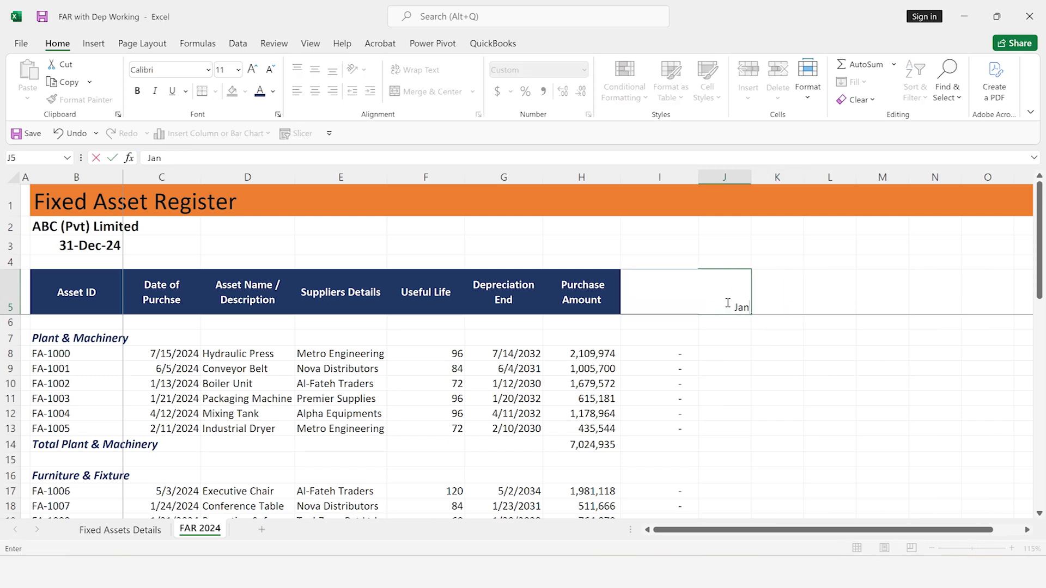
key(Return)
click(730, 303)
drag(750, 312, 947, 307)
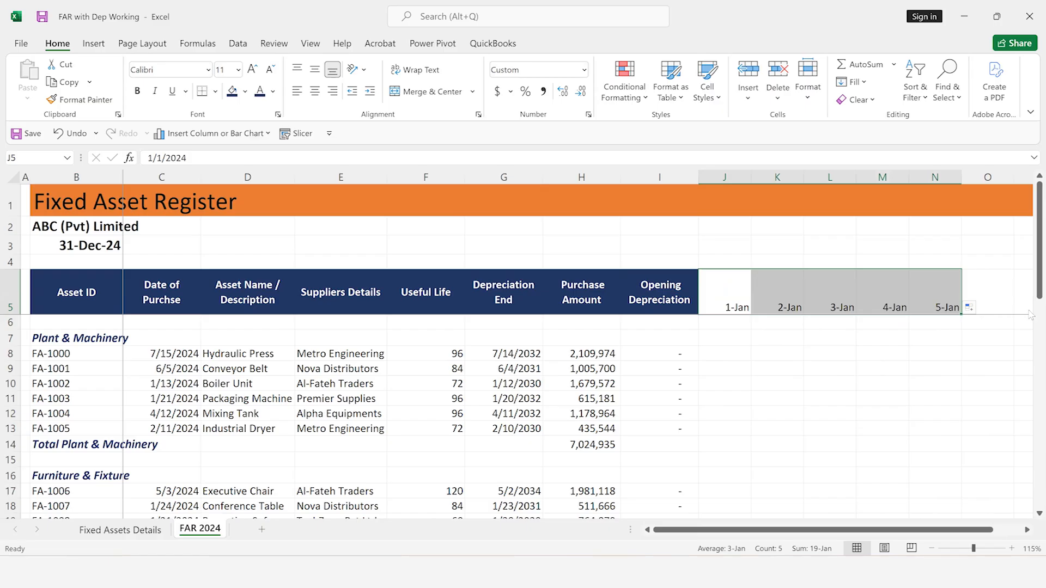
Clear the filled dates from J5:N5
click(726, 303)
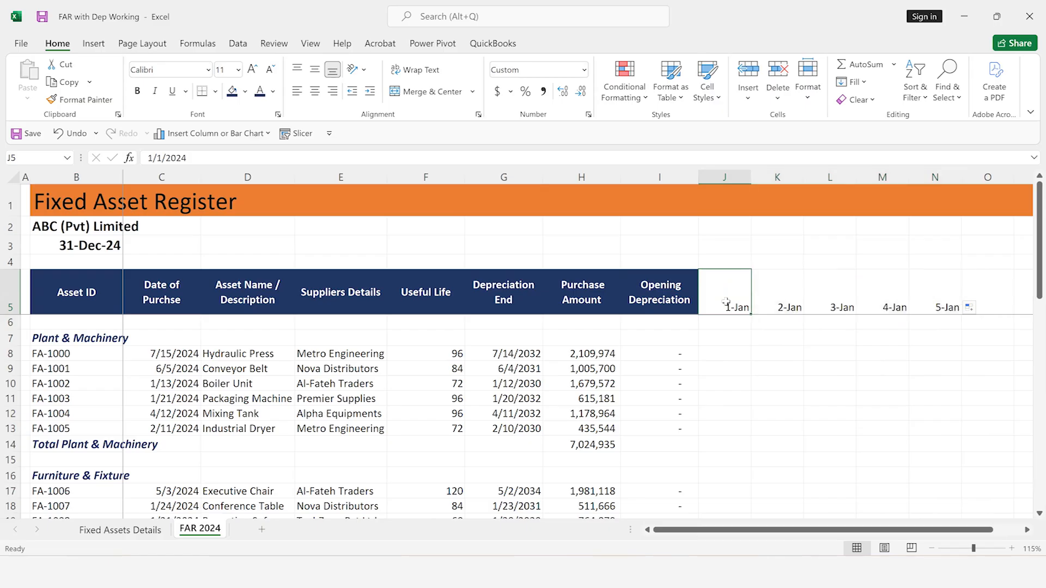
key(ctrl+shift+Right)
key(Delete)
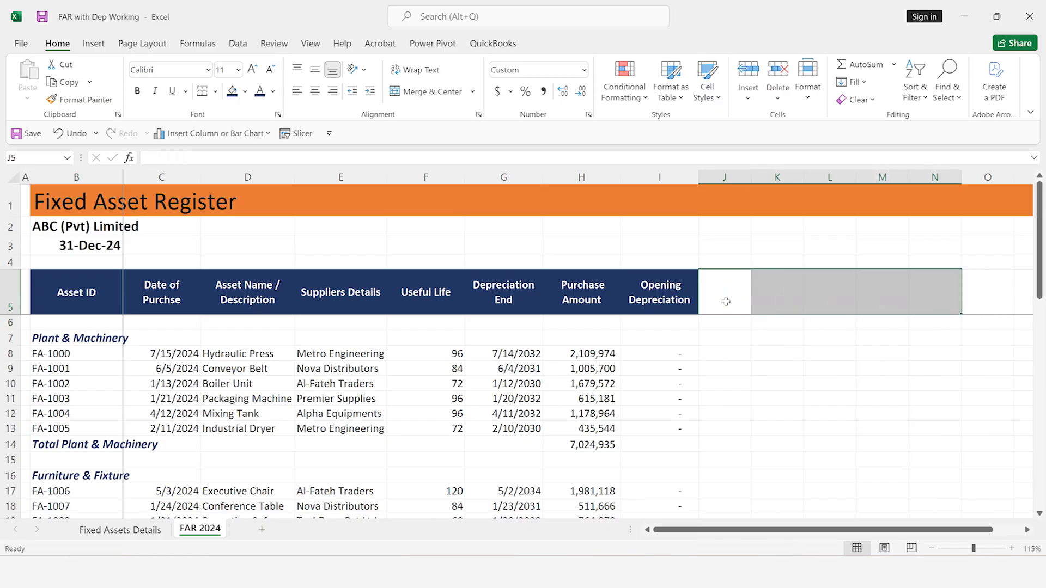
Enter Jan 2024 in J5 and Feb 2024 in K5 as month headers
key(Left)
key(Right)
text(J)
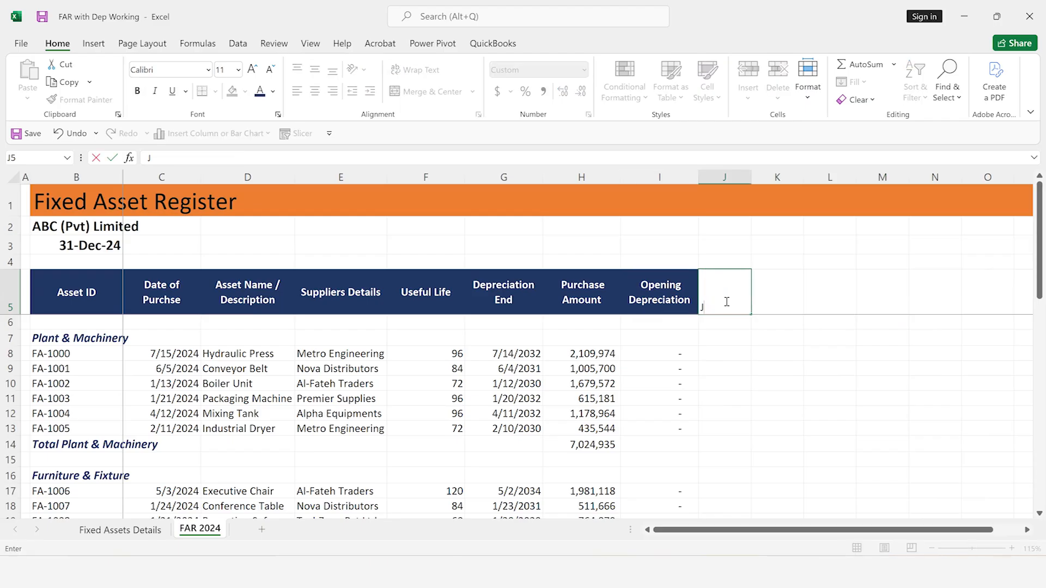
text(an 2024)
key(Return)
key(Up)
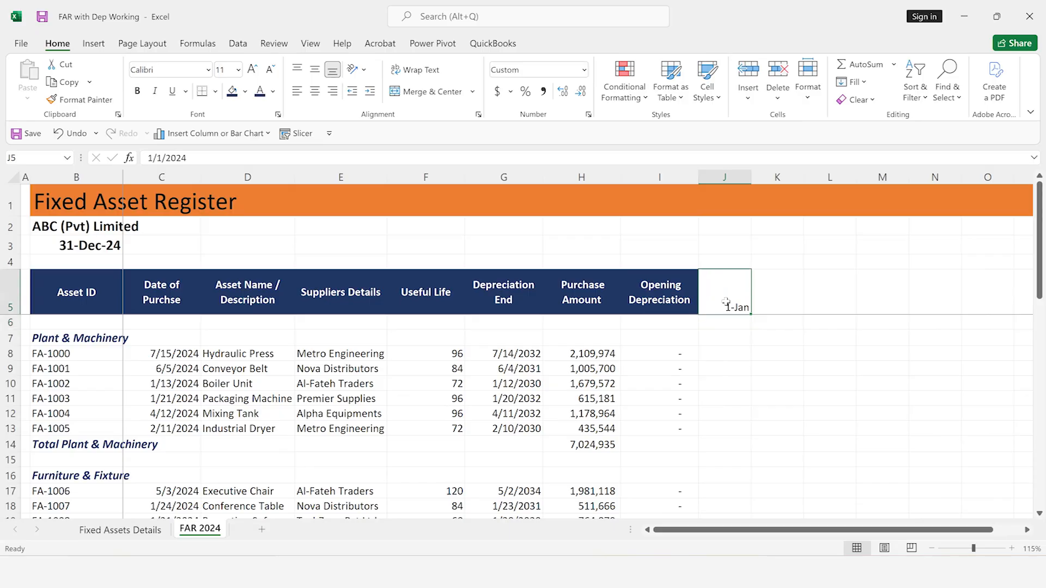
mouse_move(751, 315)
mouse_down()
mouse_move(896, 315)
mouse_move(741, 307)
mouse_up()
click(763, 307)
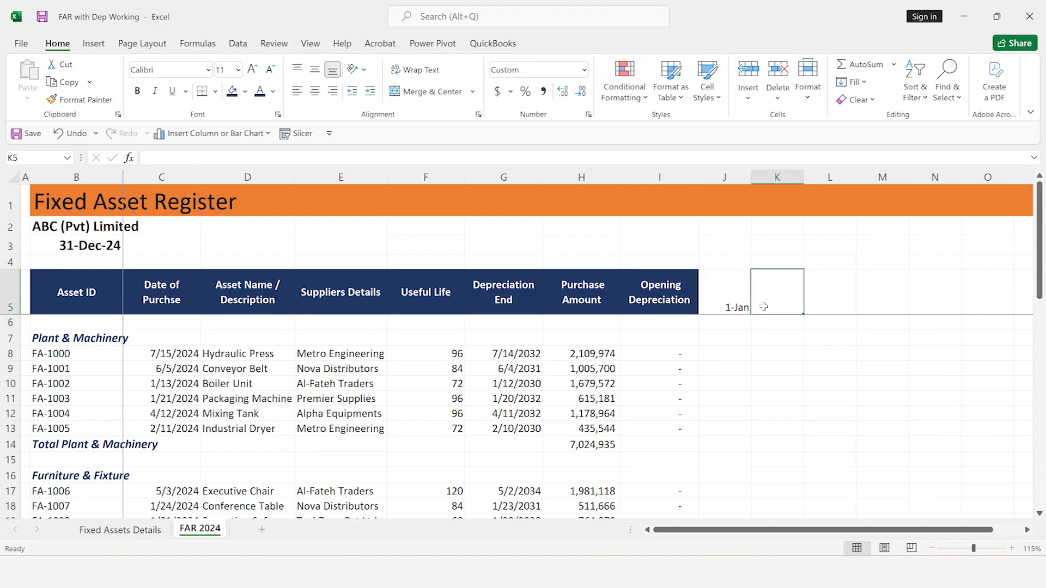
text(Feb 202)
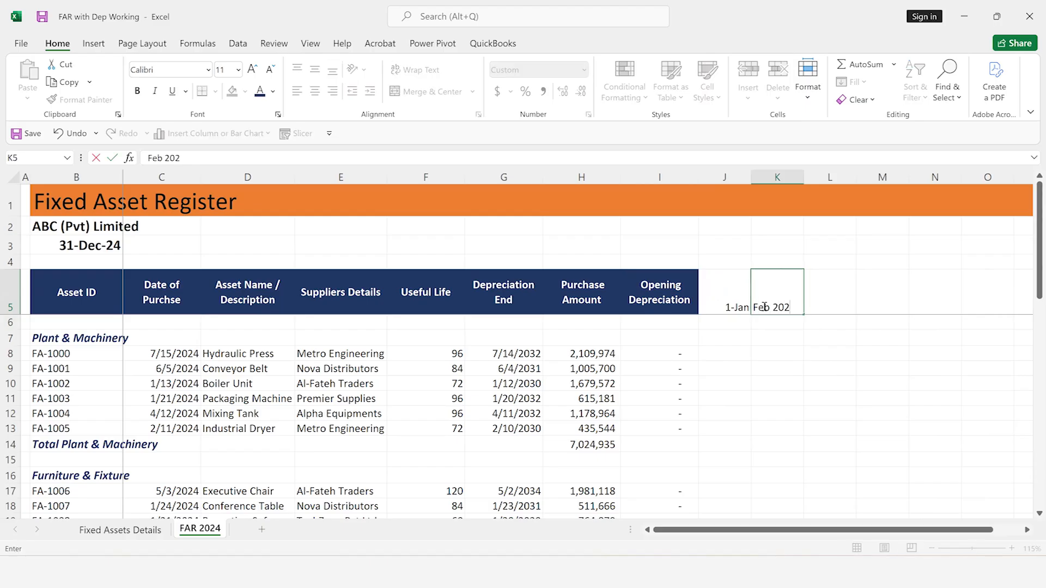
key(Return)
key(Up)
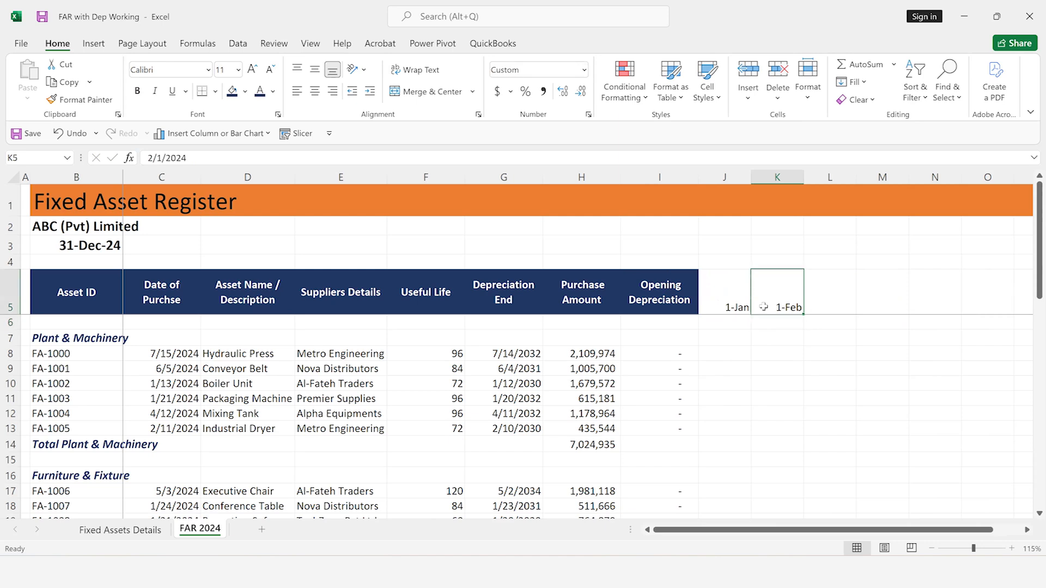
Fill the January and February headers across to December in U5, and clear the whole range J5:U5
key(Left)
shift+click(763, 307)
drag(803, 313, 984, 297)
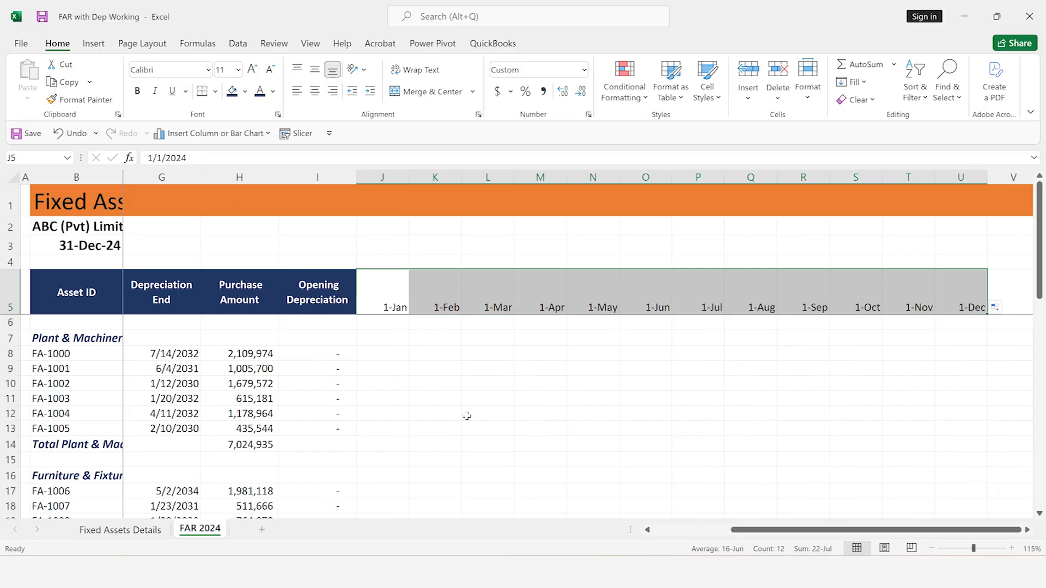
key(Delete)
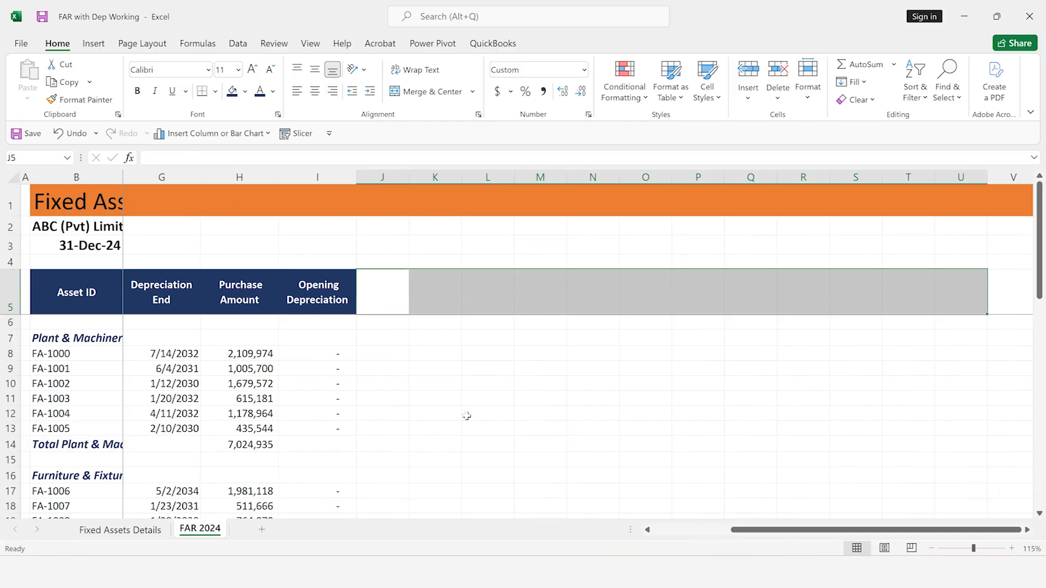
Left-align the reporting date in B3
key(Up)
key(Up)
key(Down)
key(Left)
key(Left)
key(Left)
key(Left)
key(Left)
key(Left)
key(Left)
key(Left)
key(Left)
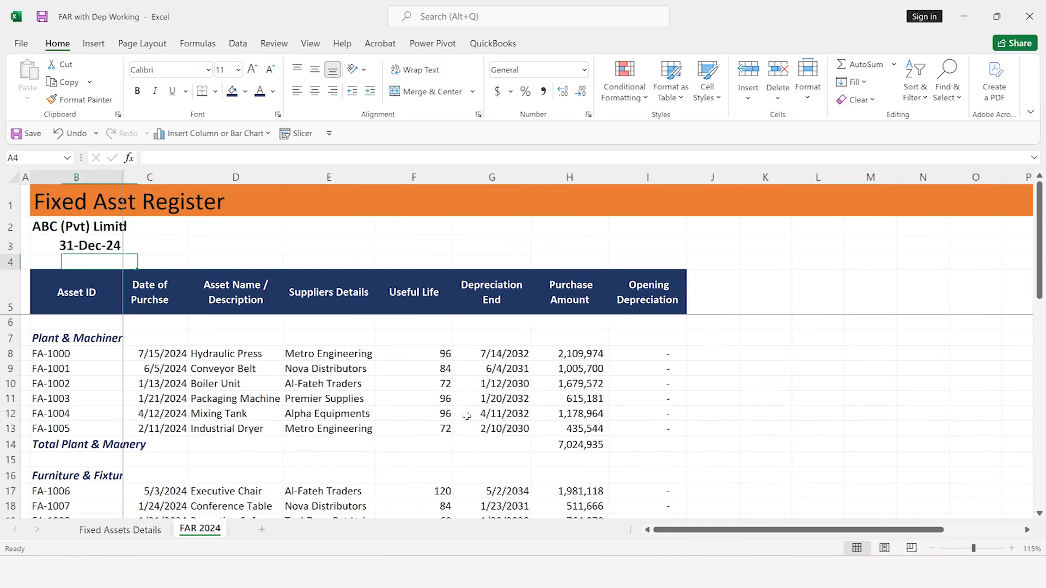
key(Up)
key(Right)
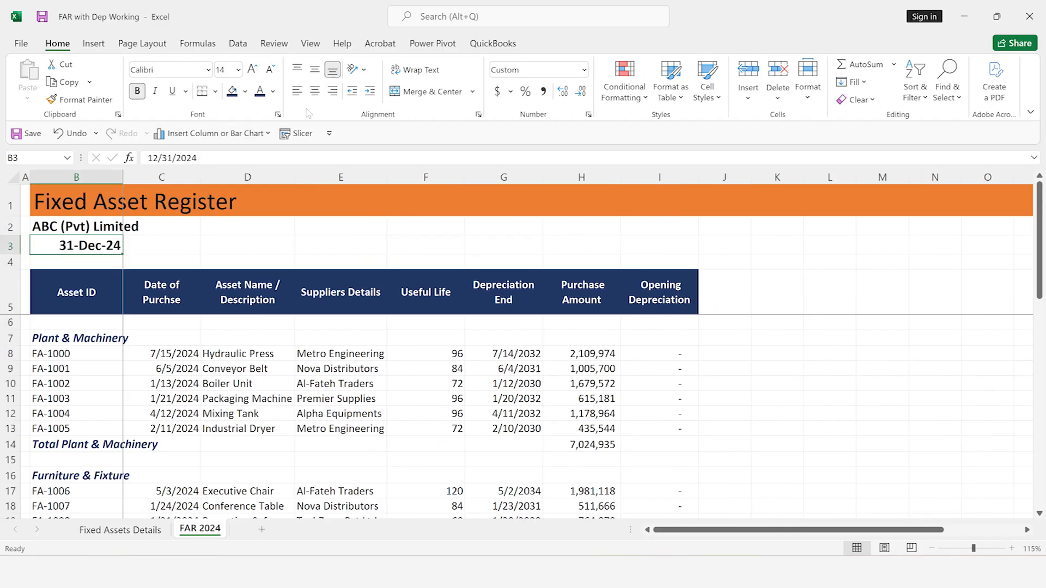
click(294, 93)
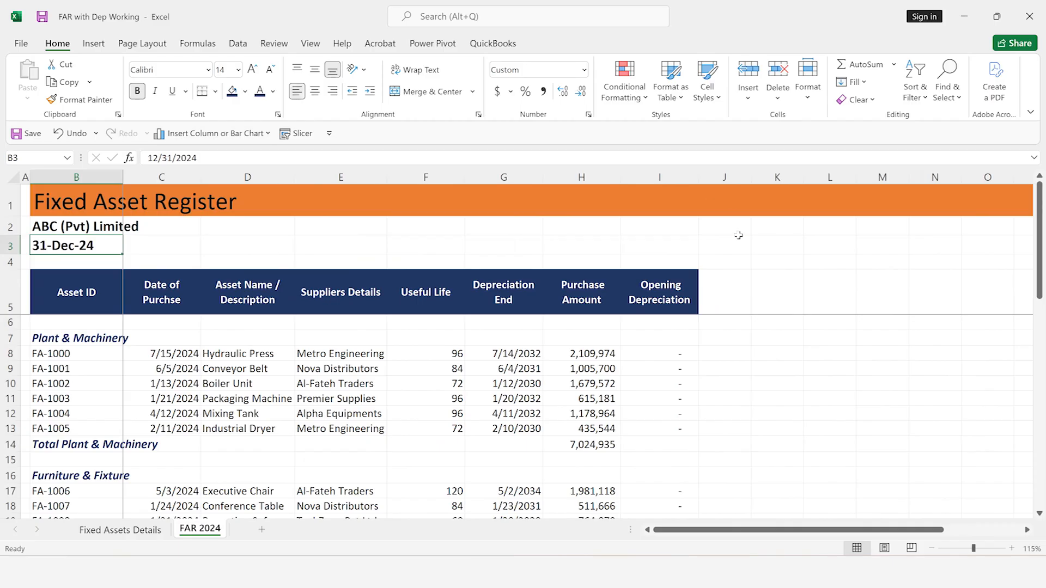
Enter the month offsets -11 in J4 and -10 in K4
click(730, 260)
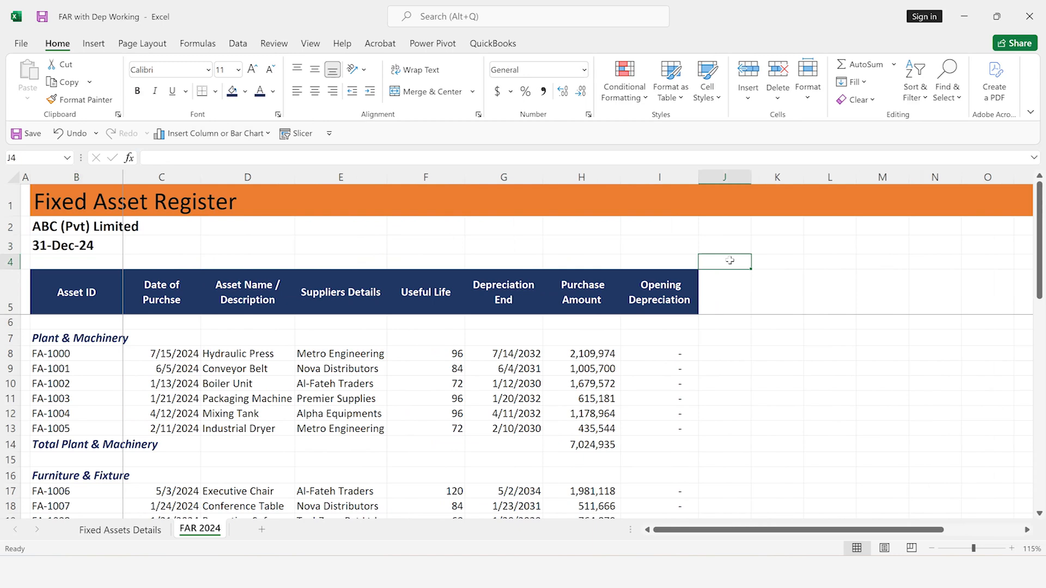
text(-11)
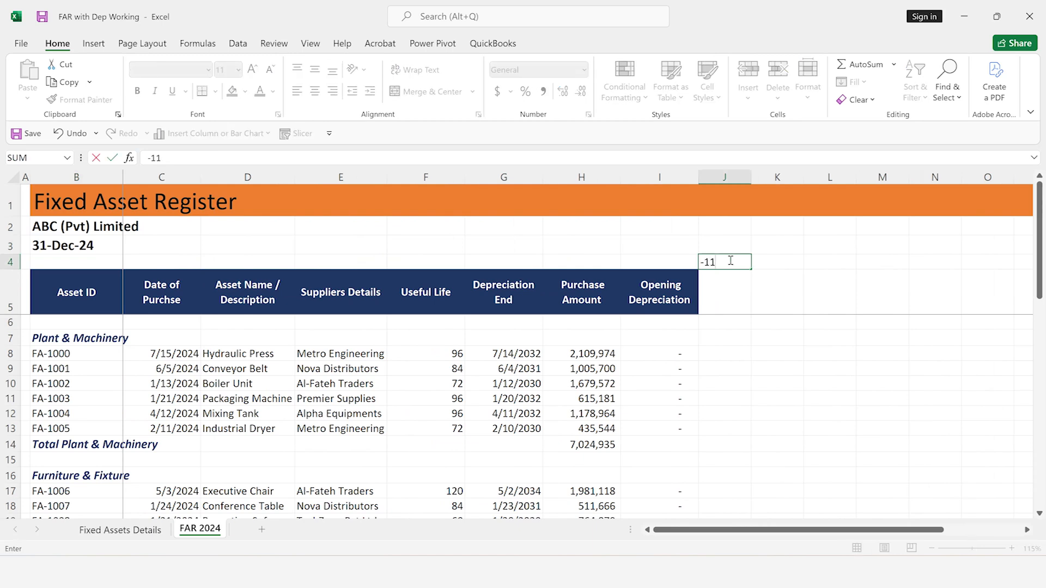
key(Return)
key(Up)
key(Right)
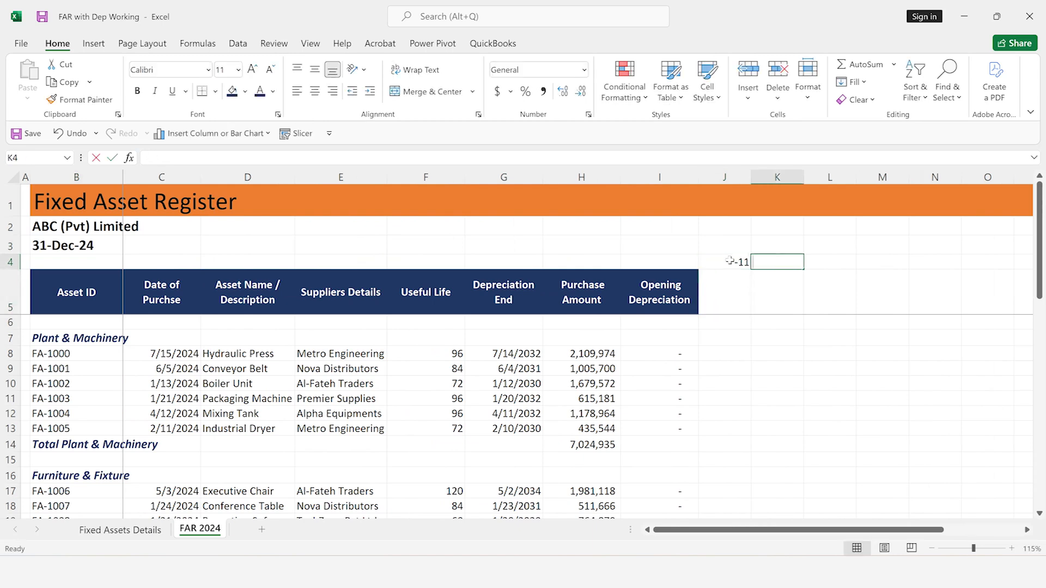
text(-10)
key(Return)
Extend the month offset series from J4:K4 across row 4 to 0 in U4
click(730, 261)
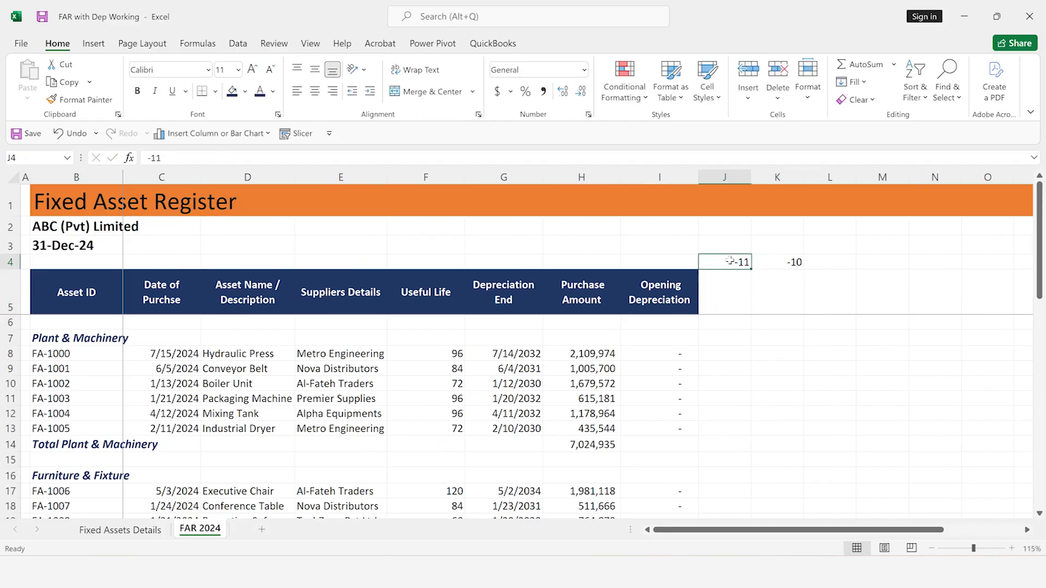
key(shift+Right)
key(shift+Right)
key(shift+Left)
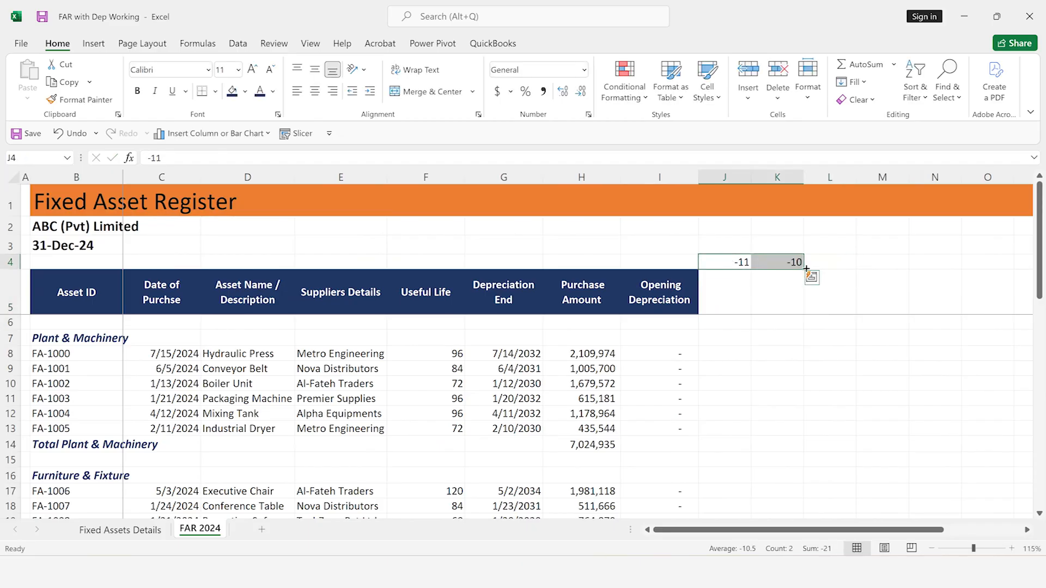
drag(804, 268, 901, 265)
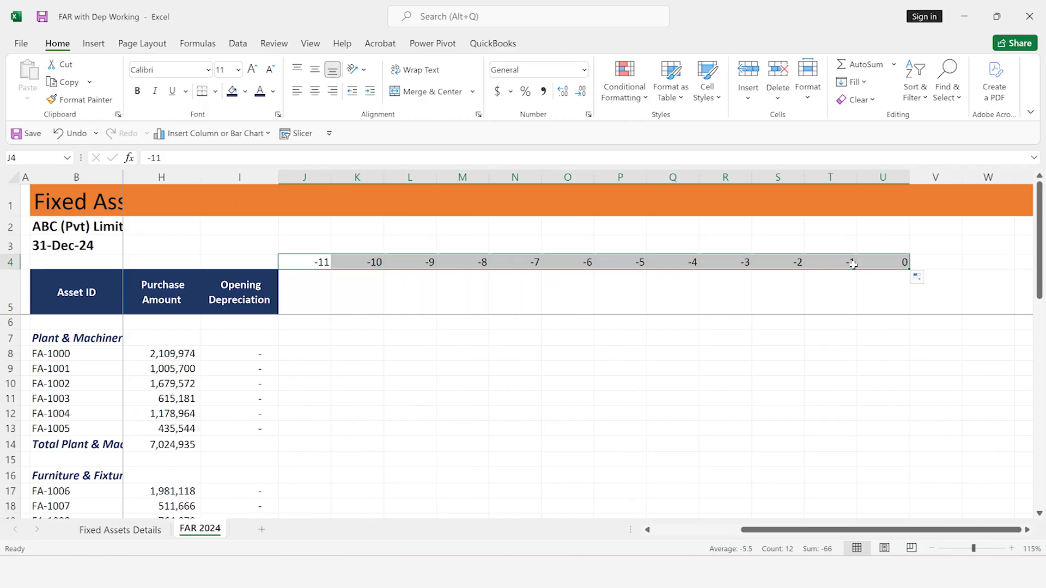
Enter the formula =EDATE($B$3,J4) in J5 and fill it across to U5 for the twelve month-end dates
click(323, 302)
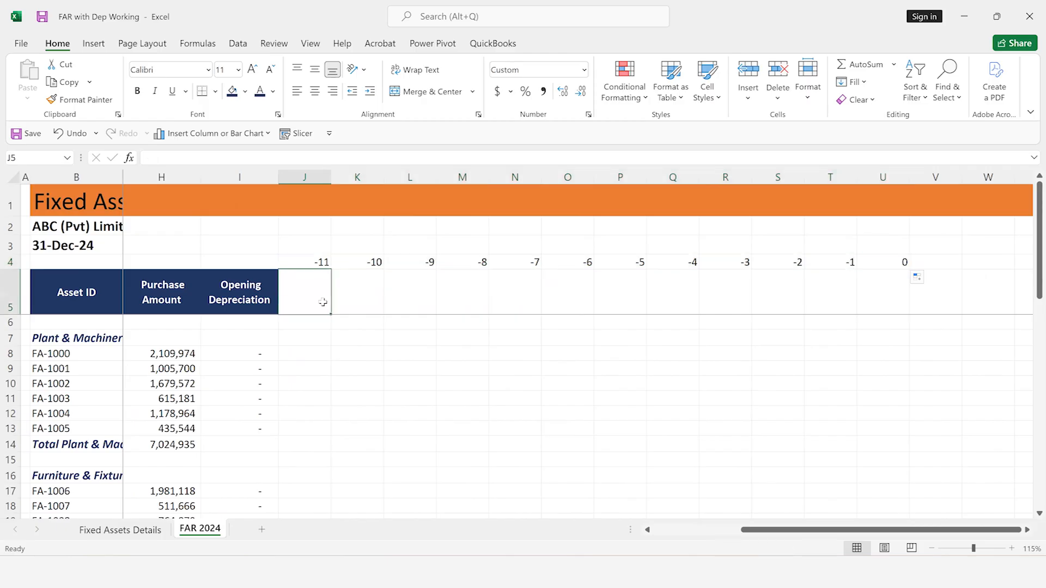
text(=ed)
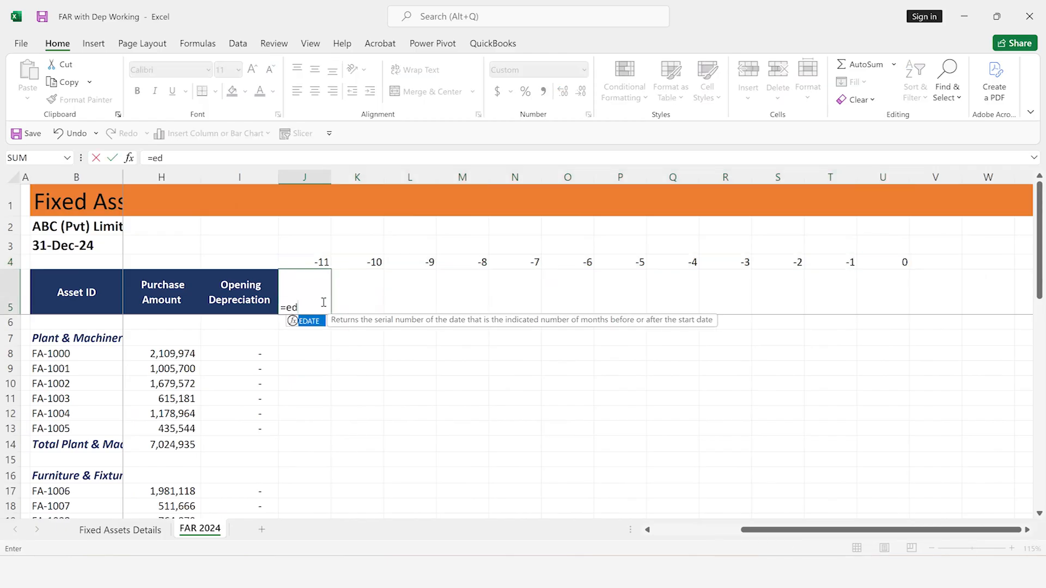
key(Tab)
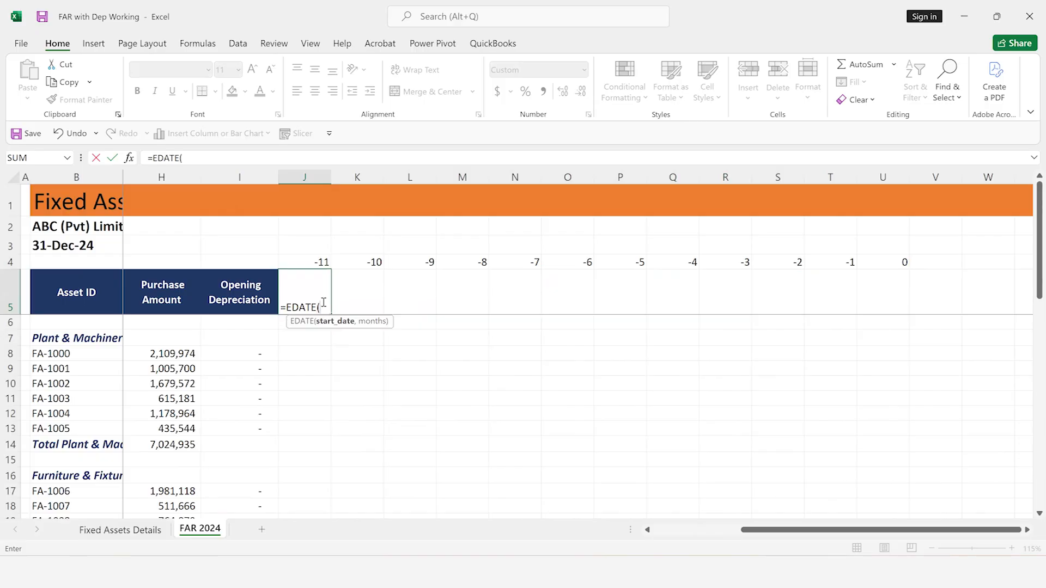
click(66, 245)
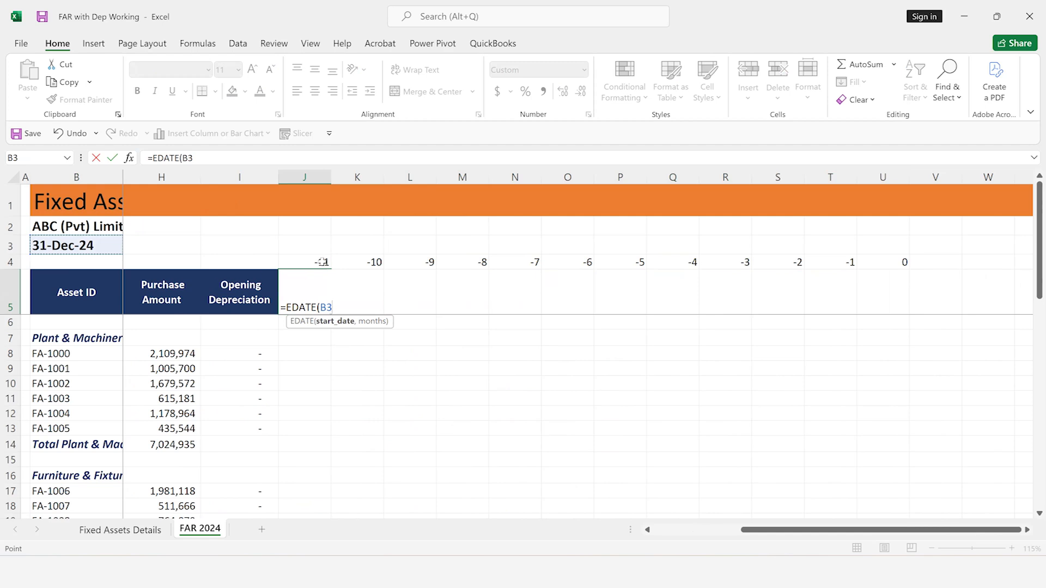
text(,)
click(314, 262)
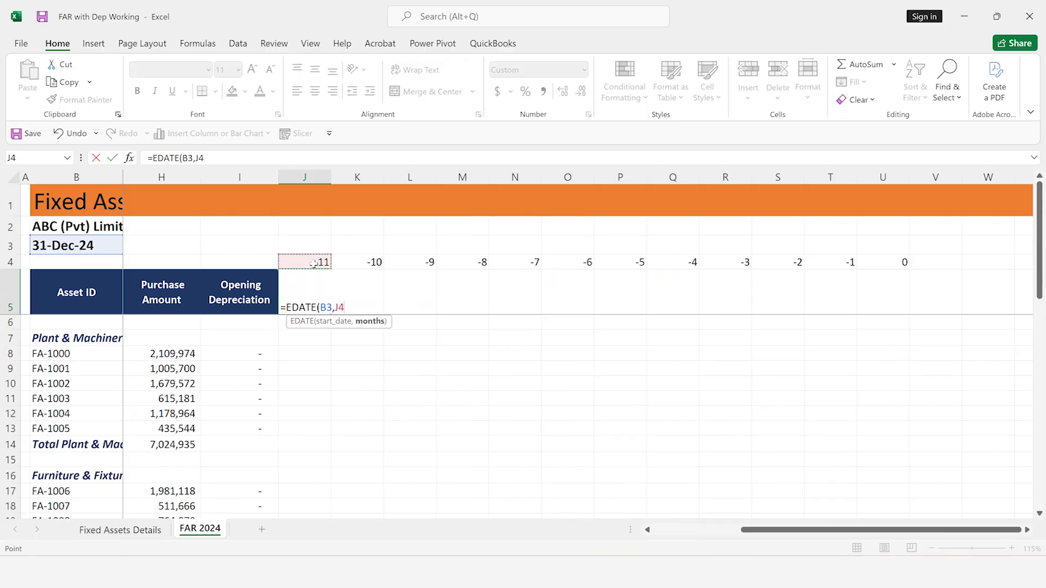
text())
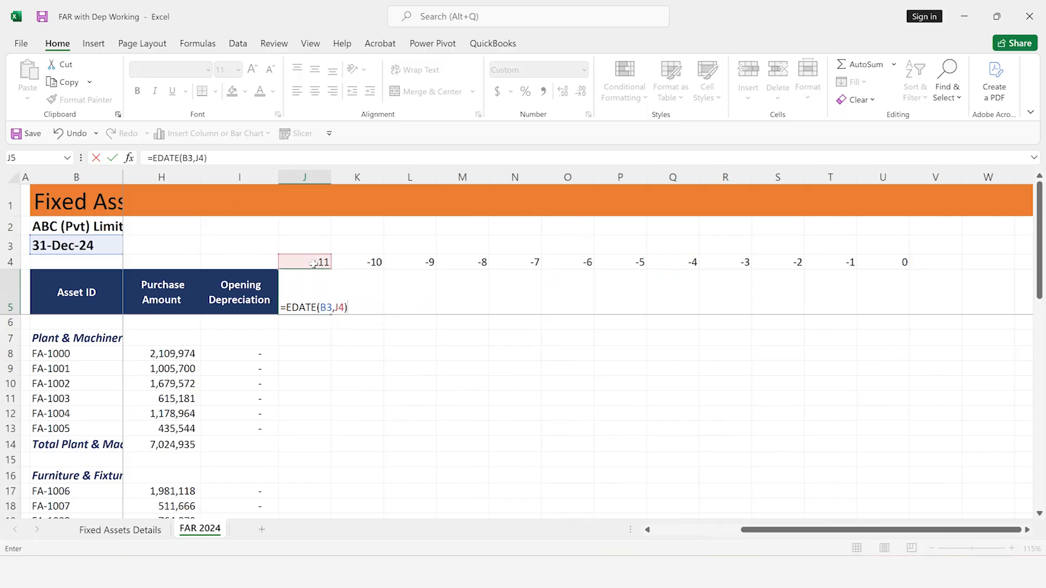
click(325, 308)
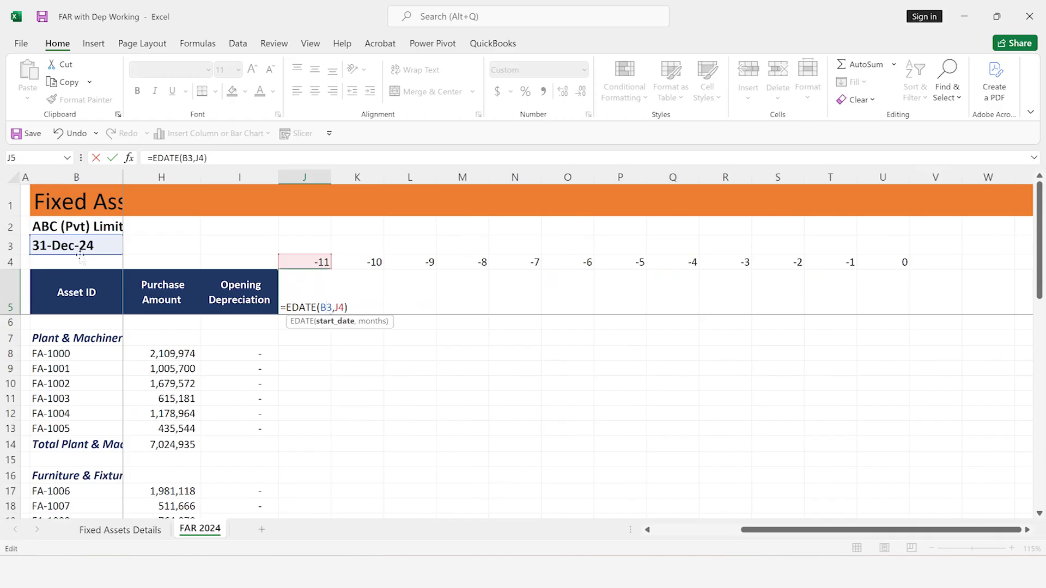
key(F4)
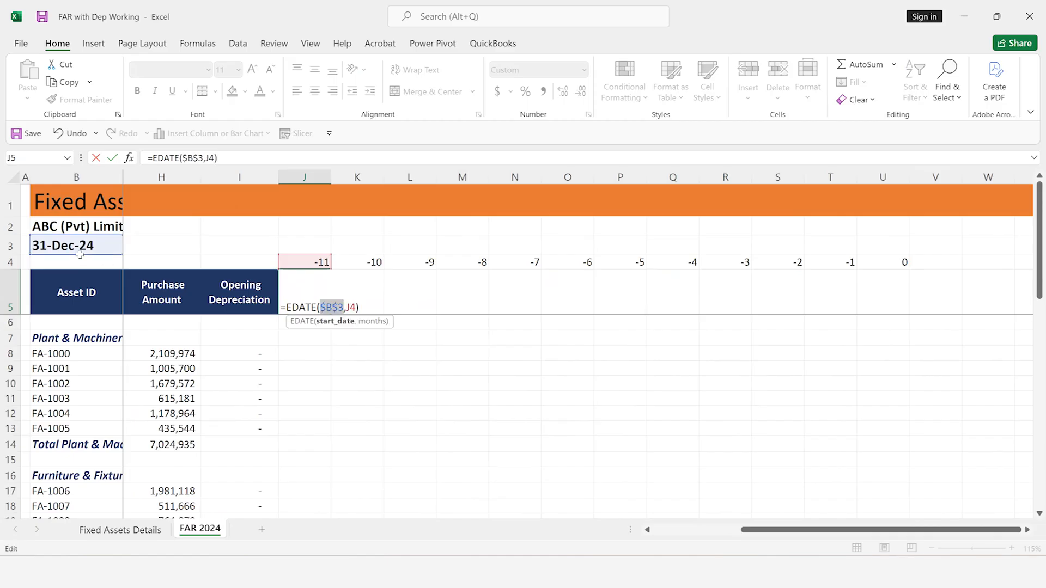
key(Return)
click(307, 300)
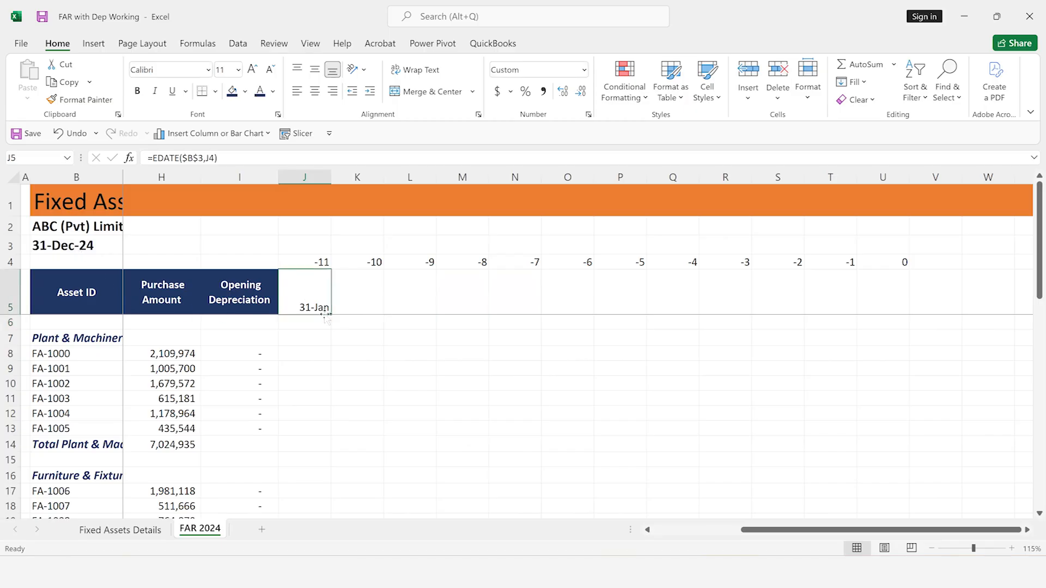
drag(331, 315, 903, 306)
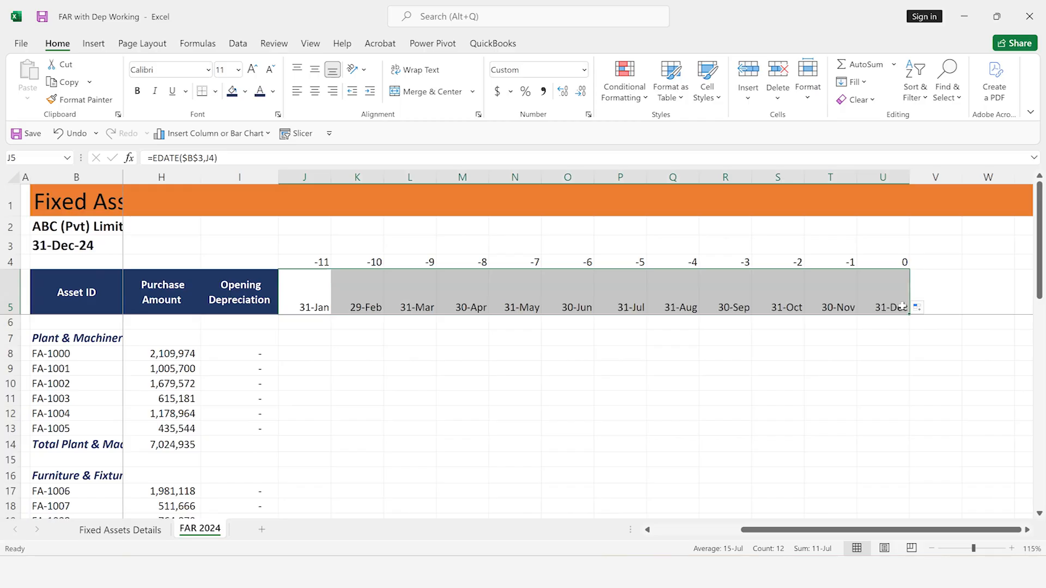
Centre the month-end headers J5:U5 horizontally and vertically, fill them light blue and make them bold
click(315, 91)
click(314, 69)
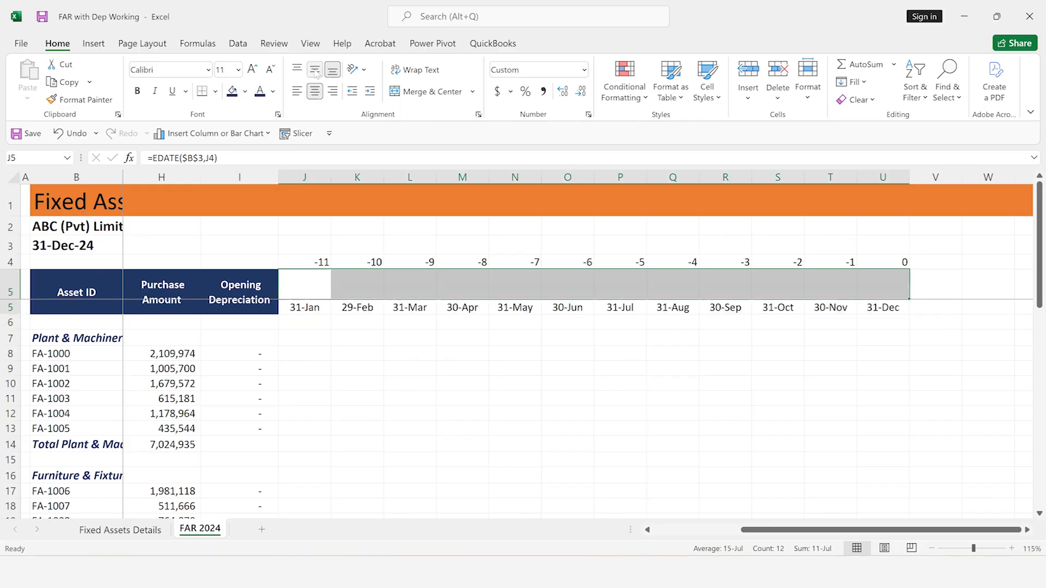
click(245, 91)
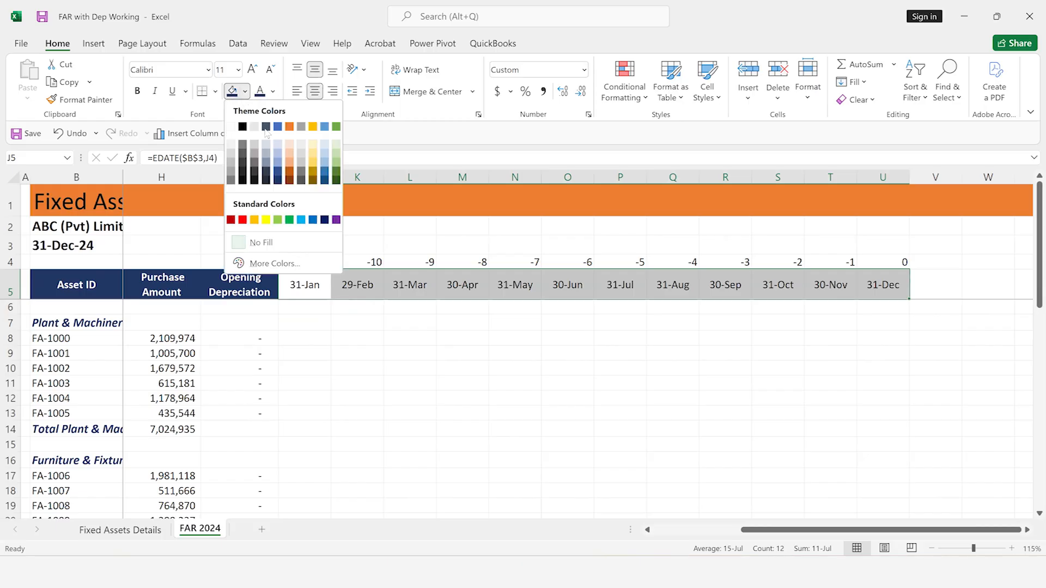
click(278, 156)
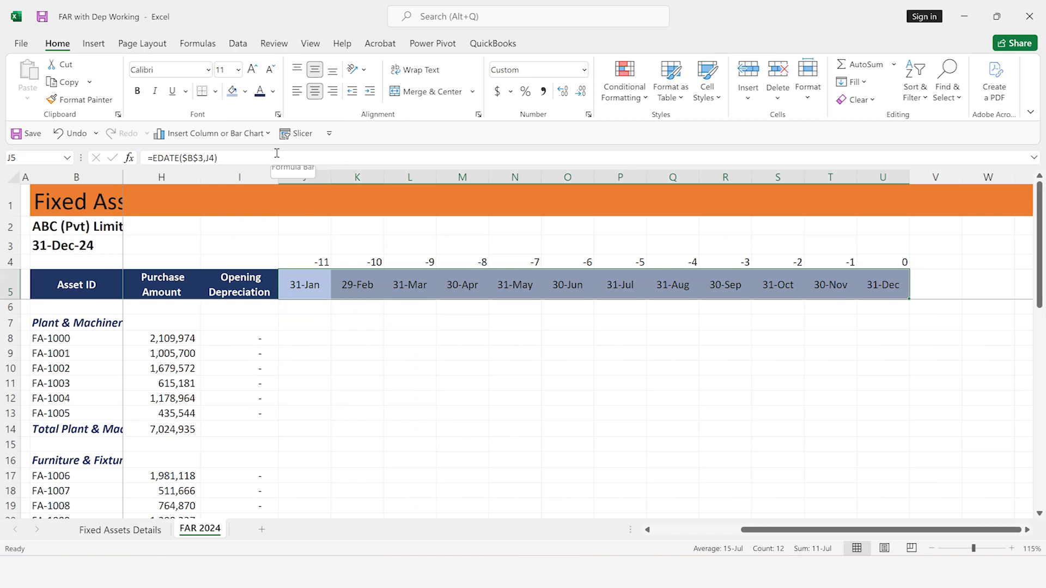
key(ctrl+b)
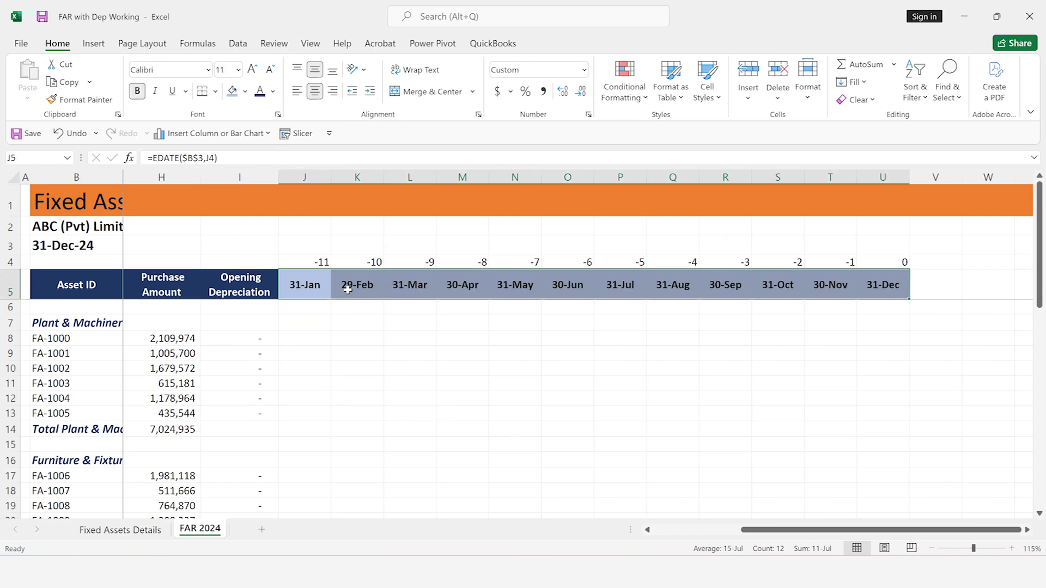
Set the font colour of the month offsets in J4:U4 to white to hide them
click(312, 261)
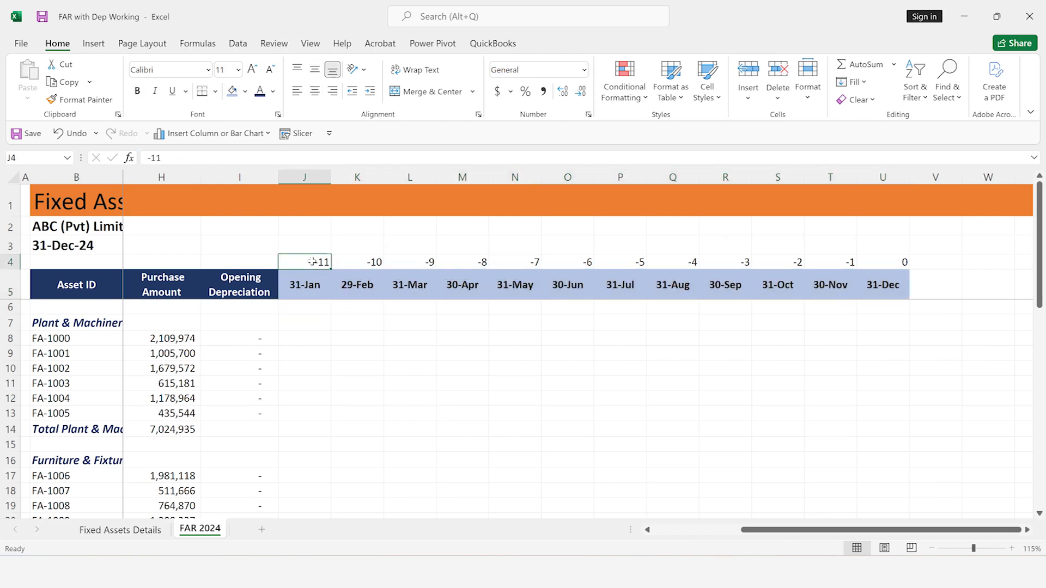
key(ctrl+shift+Right)
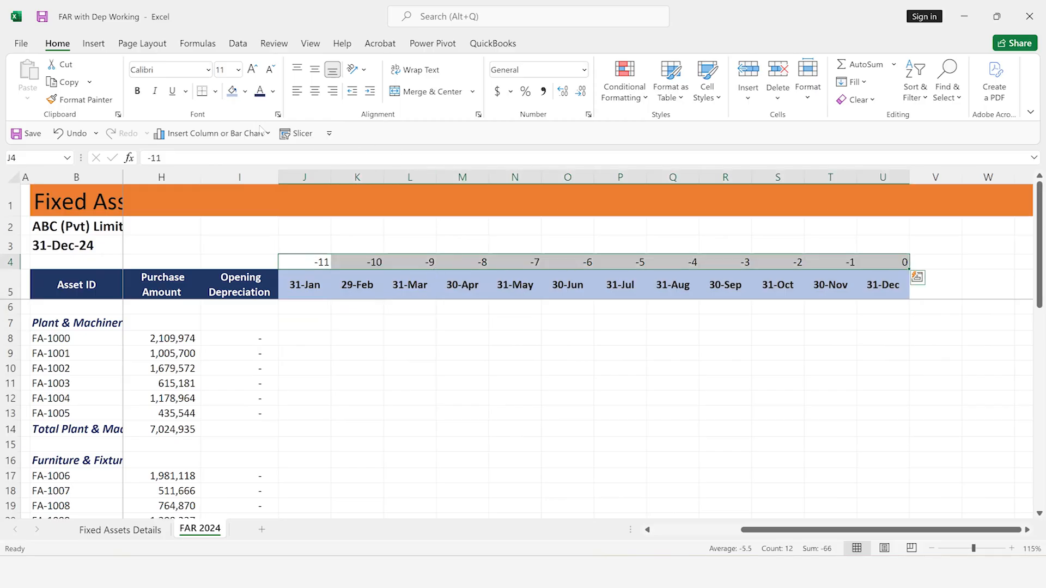
click(272, 91)
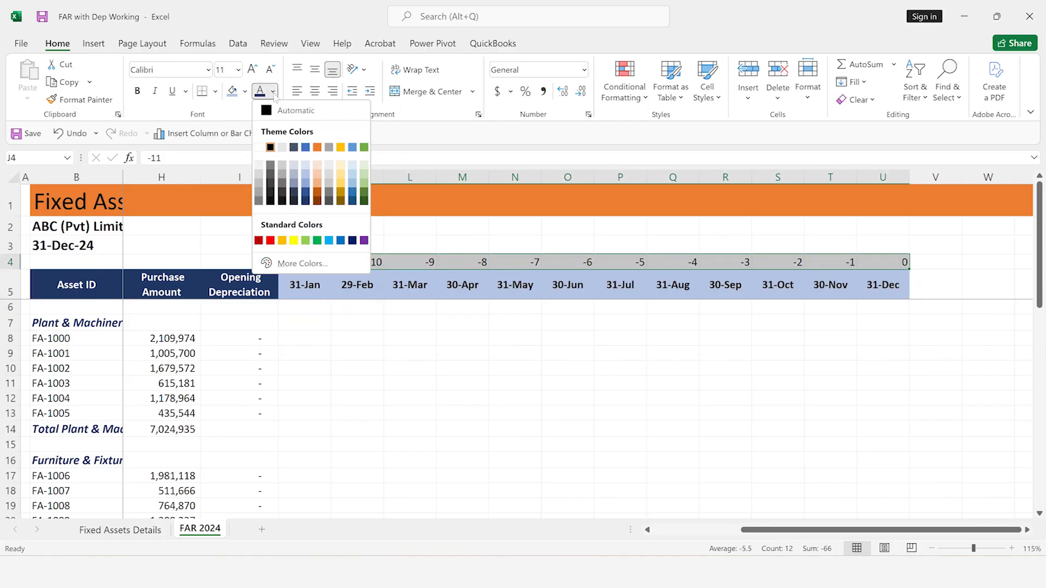
click(259, 147)
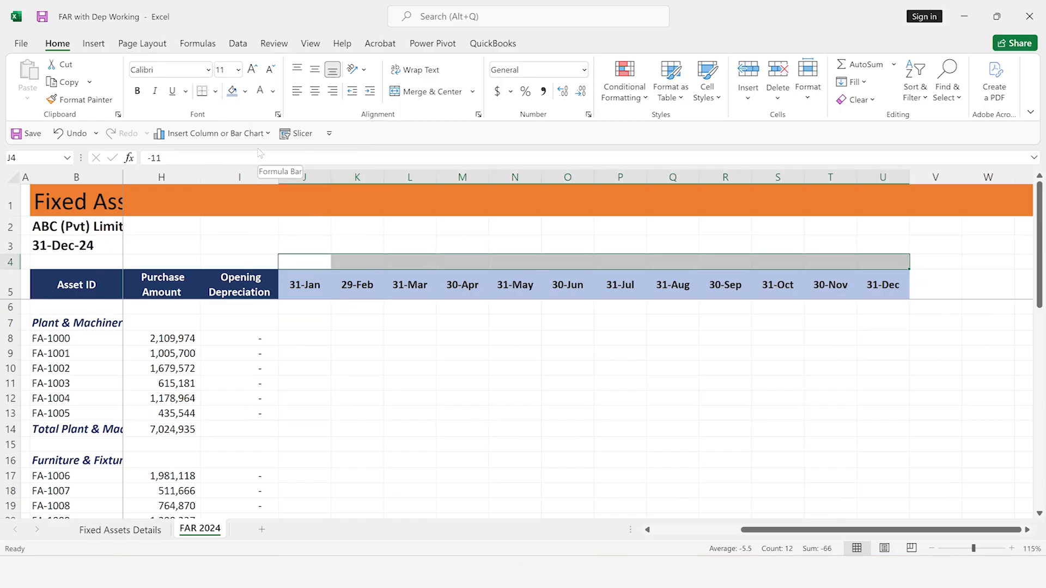
Enter the header "Total Depreciation" in V5, directly after the 31-Dec column
key(Right)
key(Right)
key(Right)
key(Down)
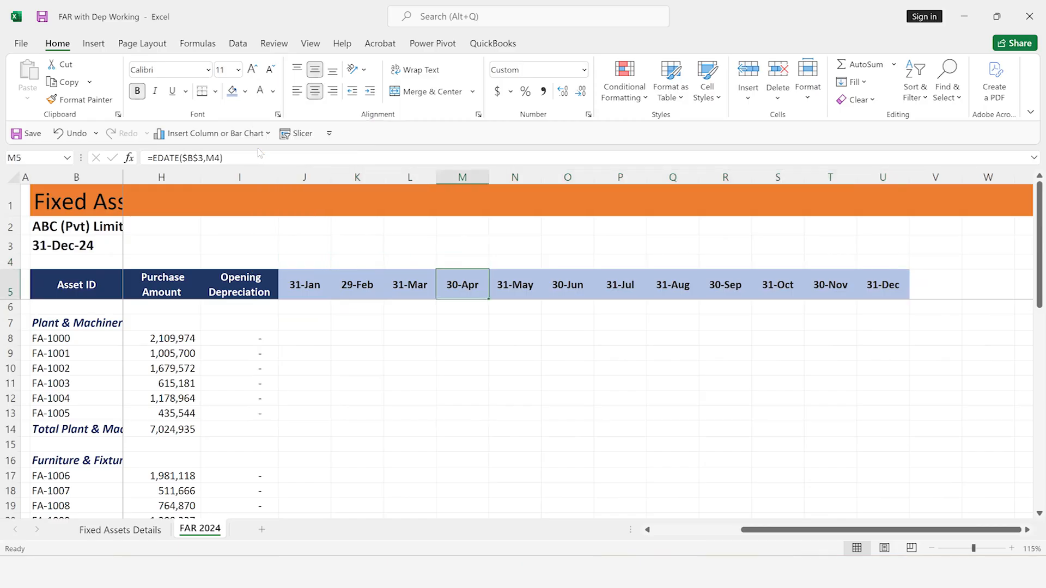
key(Left)
key(Left)
key(Left)
key(Right)
key(Right)
key(Right)
key(Right)
key(Right)
key(Right)
key(Right)
key(Right)
key(Right)
key(Right)
key(Right)
key(Right)
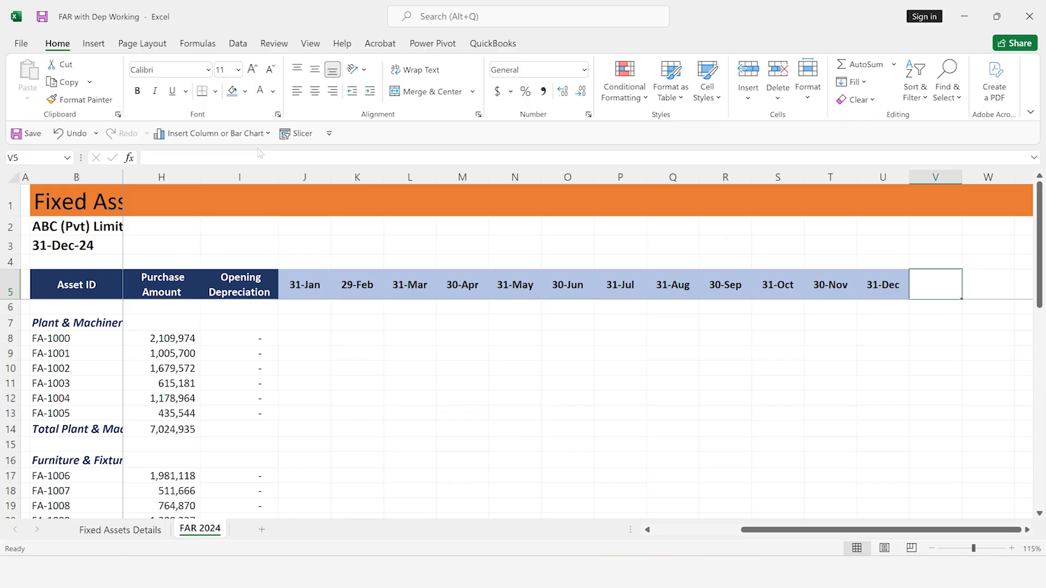
text(To)
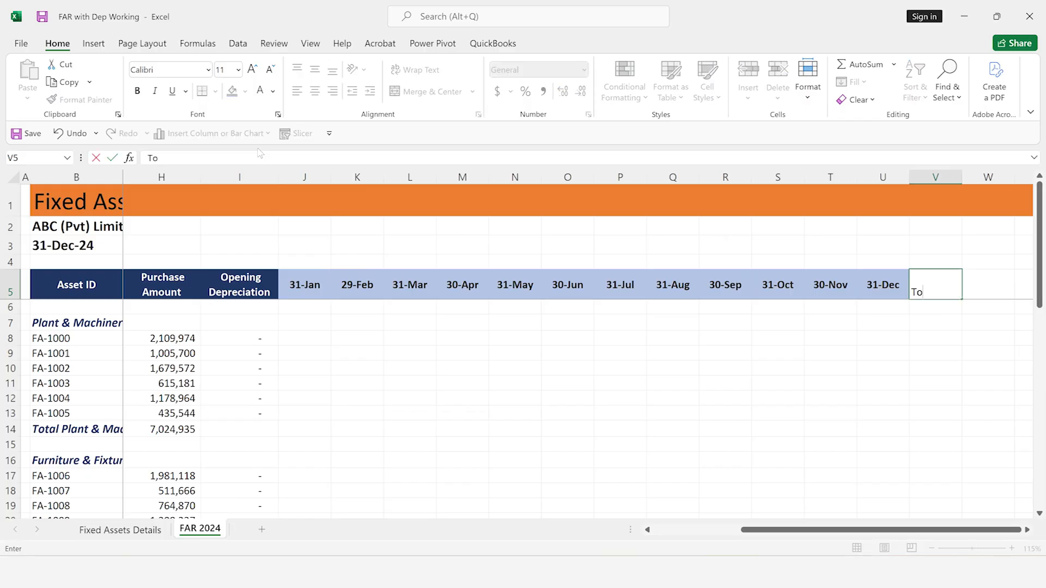
text(tal Depreciation)
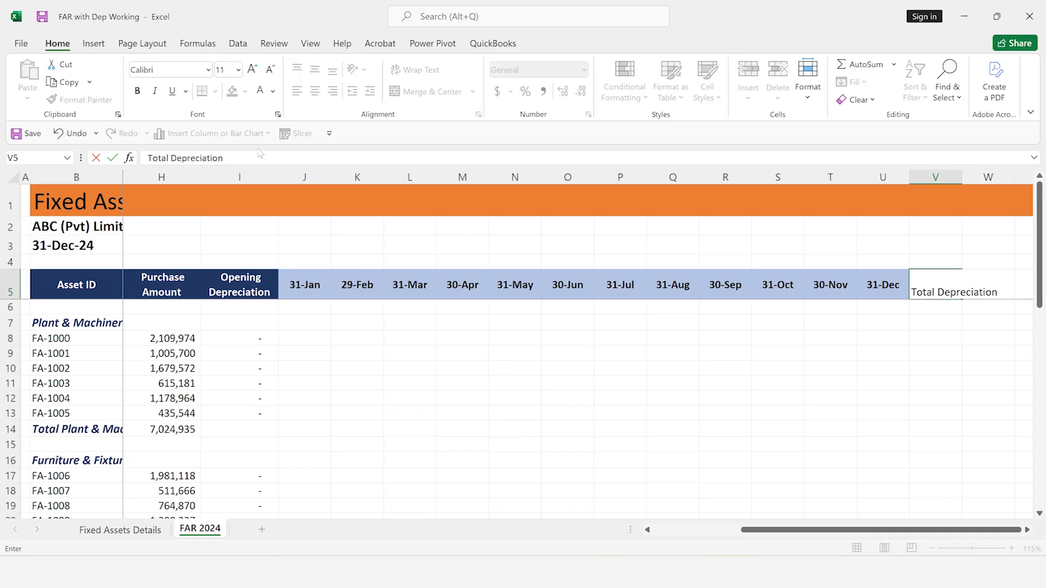
key(ctrl+Return)
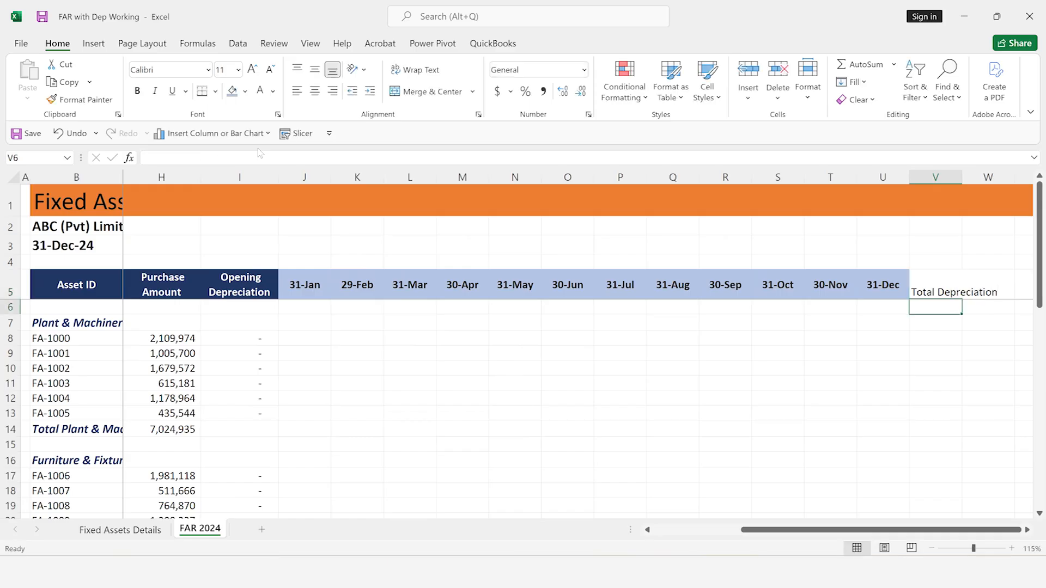
Enter the header "Closing Depreciation" in W5
key(Down)
key(Left)
key(Left)
key(Left)
key(Left)
key(Right)
key(Right)
key(Right)
key(Right)
key(Up)
key(Right)
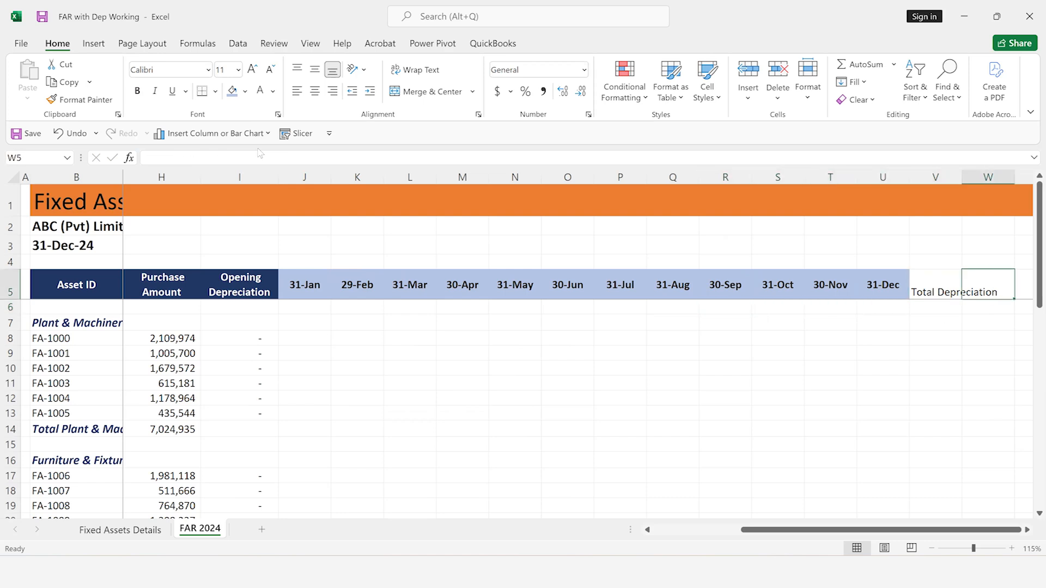
text(Clso)
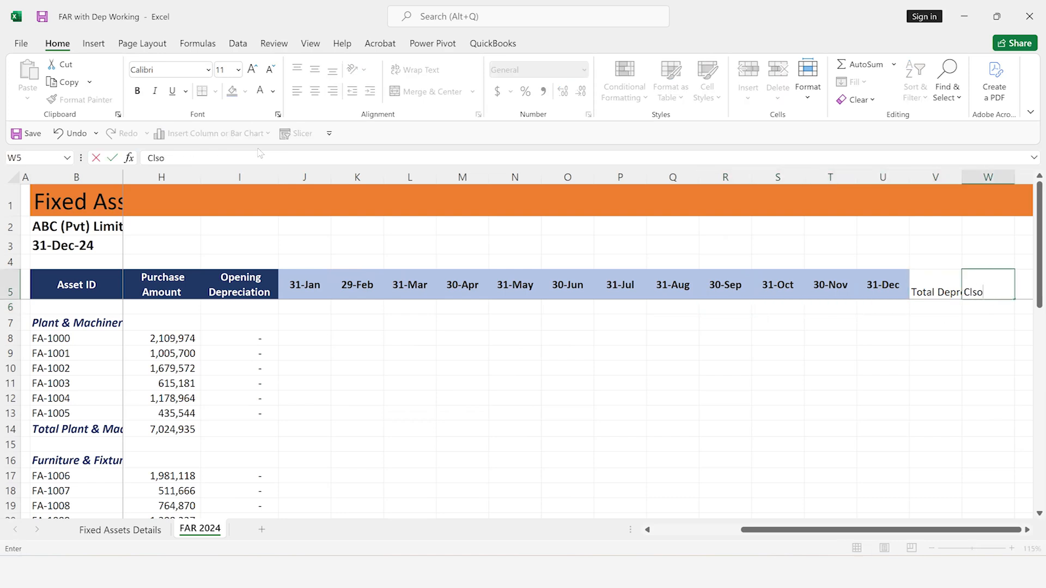
key(BackSpace)
key(BackSpace)
text(osing Depreciation)
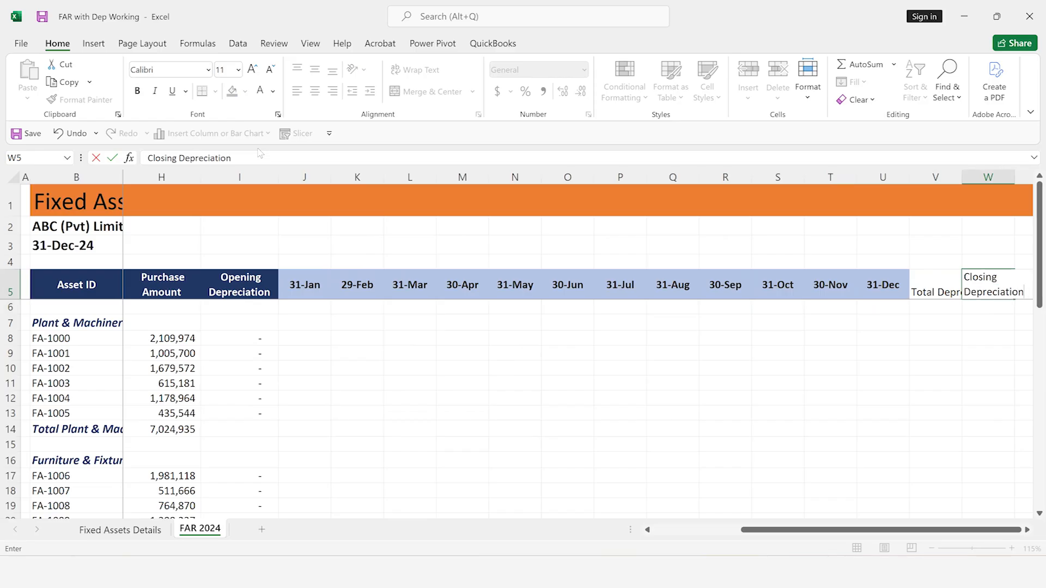
key(Return)
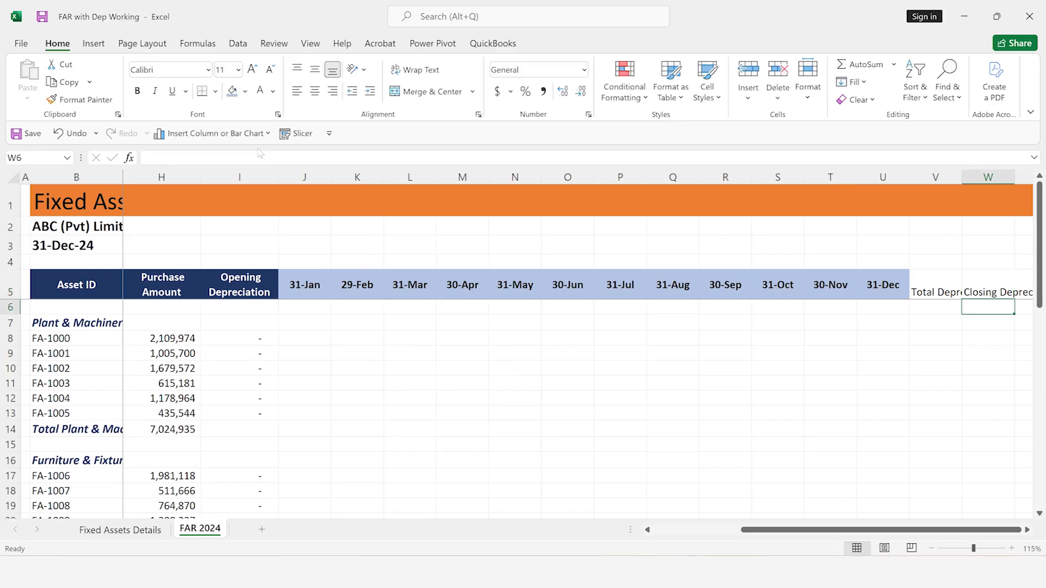
Enter the header "Net Asset Value" in X5
key(Up)
key(Right)
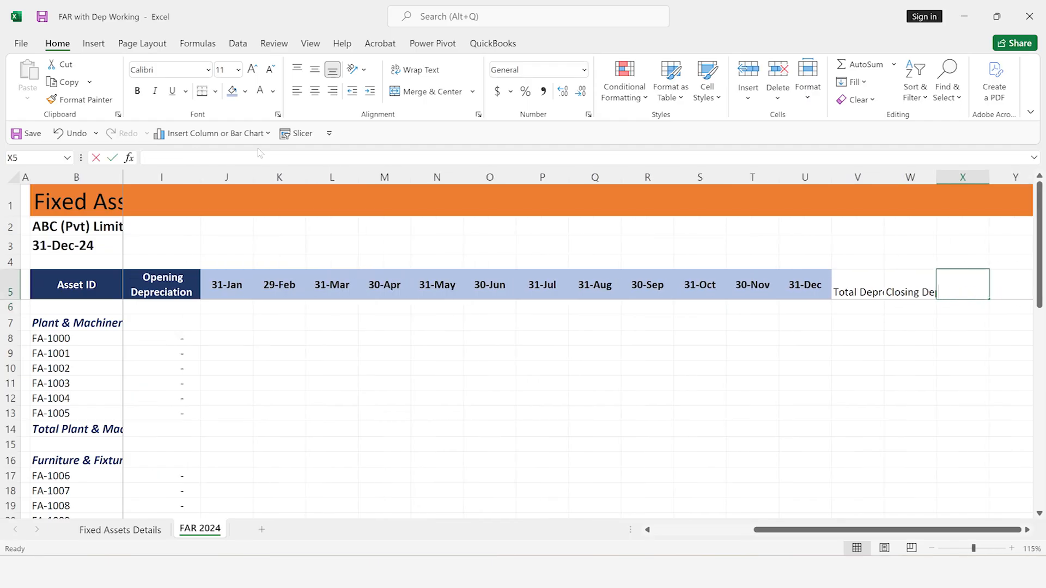
text(Net Asset)
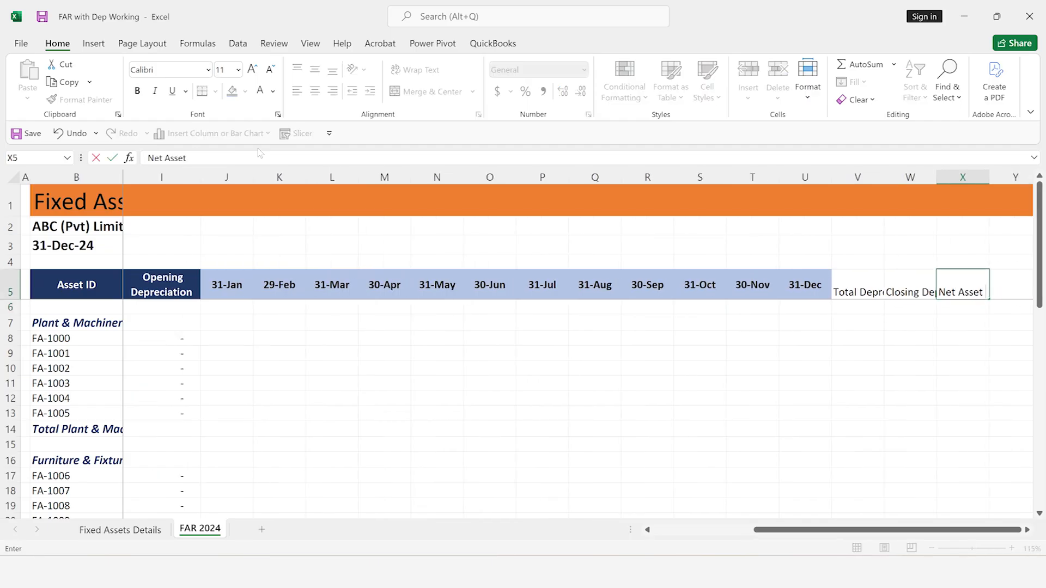
text( B)
key(BackSpace)
text(Value)
key(Return)
key(Up)
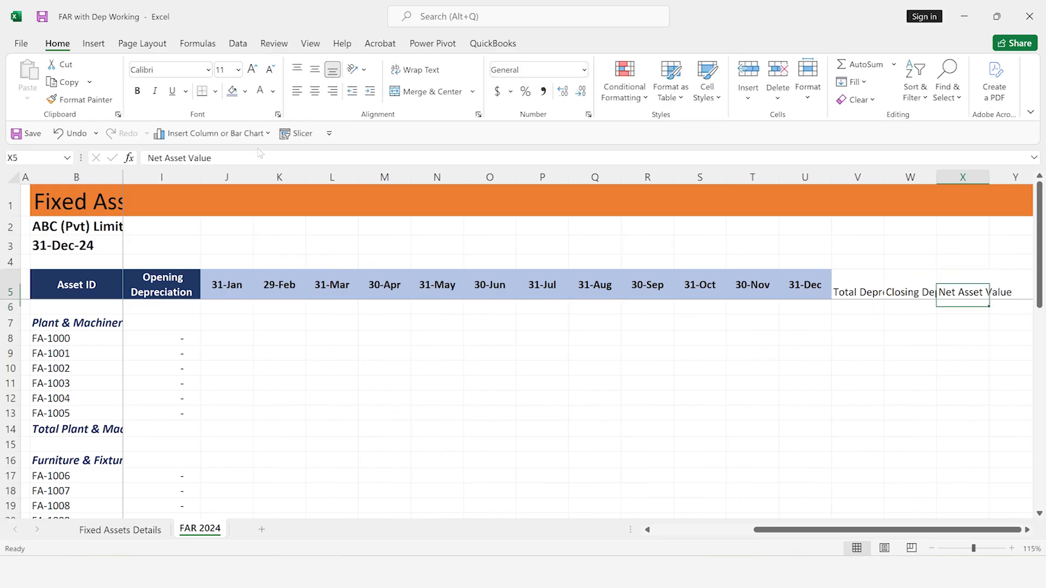
Set the width of columns V to X to 12.5
key(Left)
key(Left)
key(shift+Right)
key(shift+Right)
key(alt)
text(how12.5)
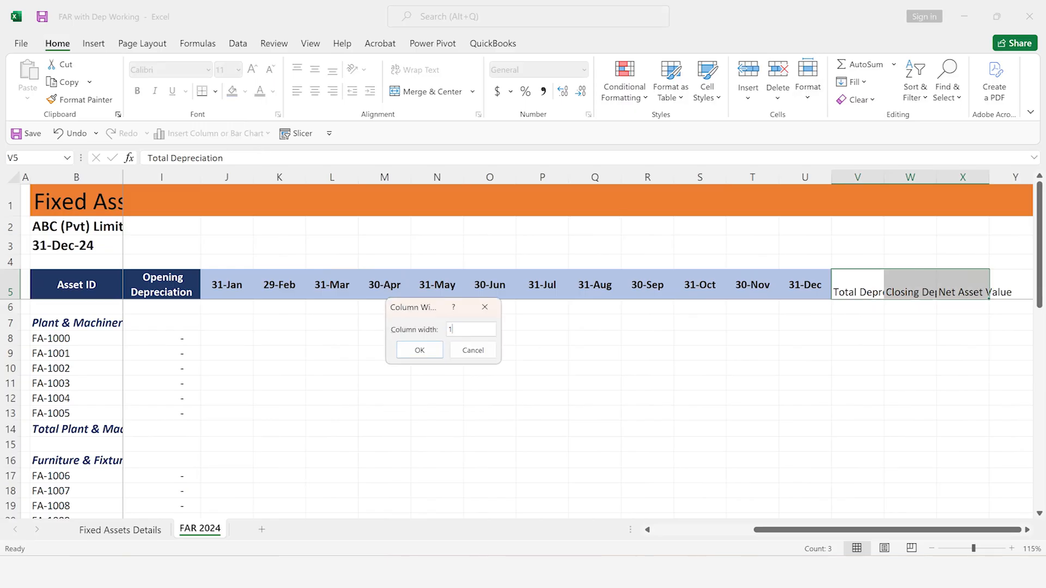
key(Return)
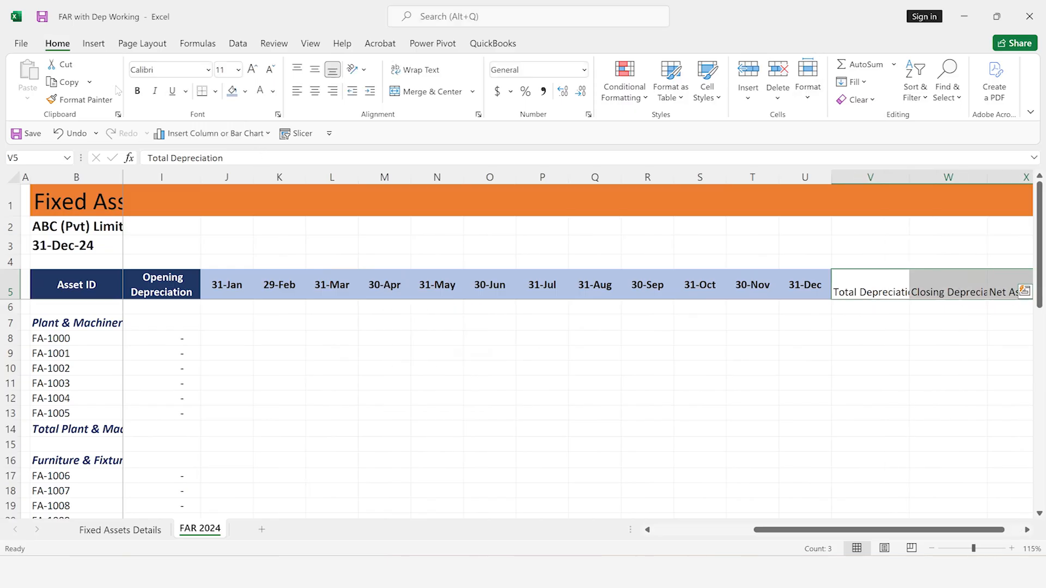
Wrap the text of the headers V5:X5 and centre it horizontally and vertically
click(414, 71)
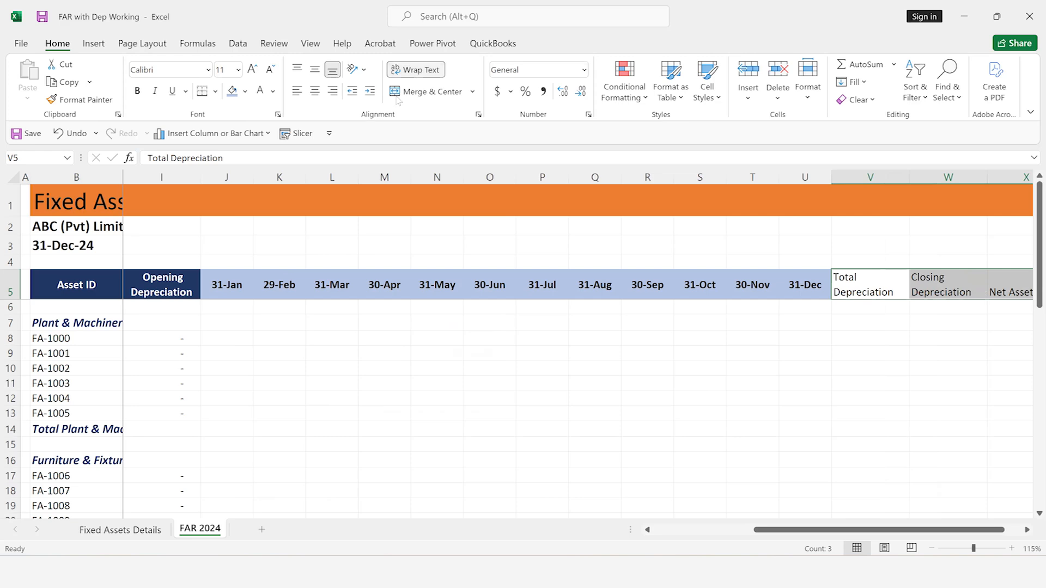
click(314, 91)
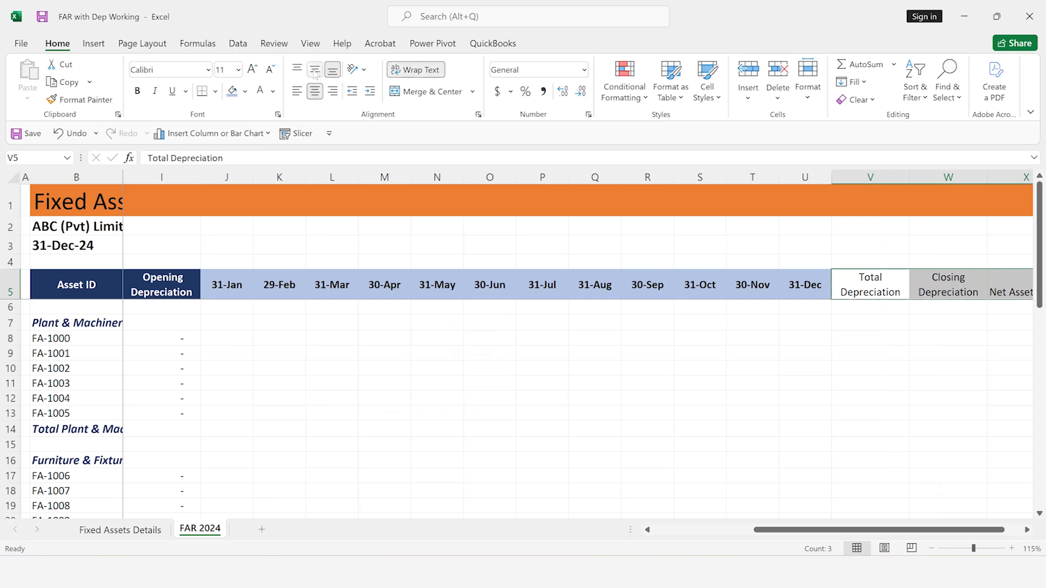
click(314, 70)
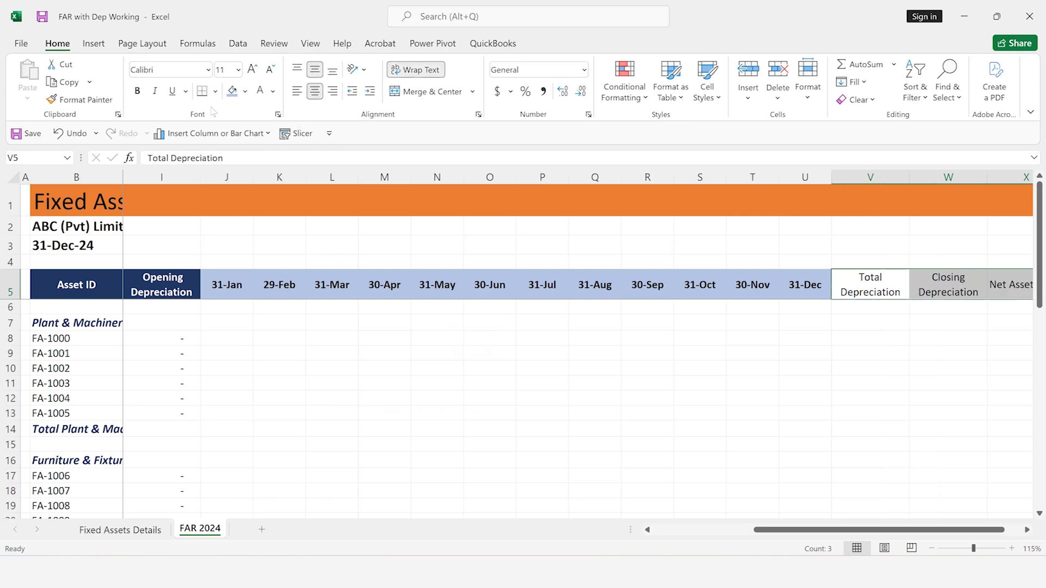
Fill the headers V5:X5 with dark blue and make their text white and bold
click(245, 91)
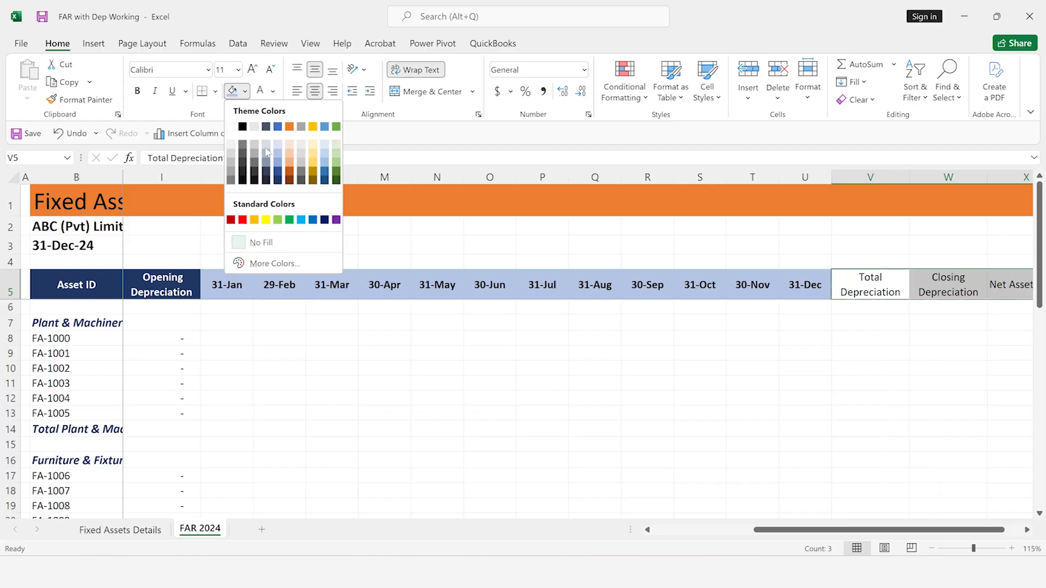
click(278, 180)
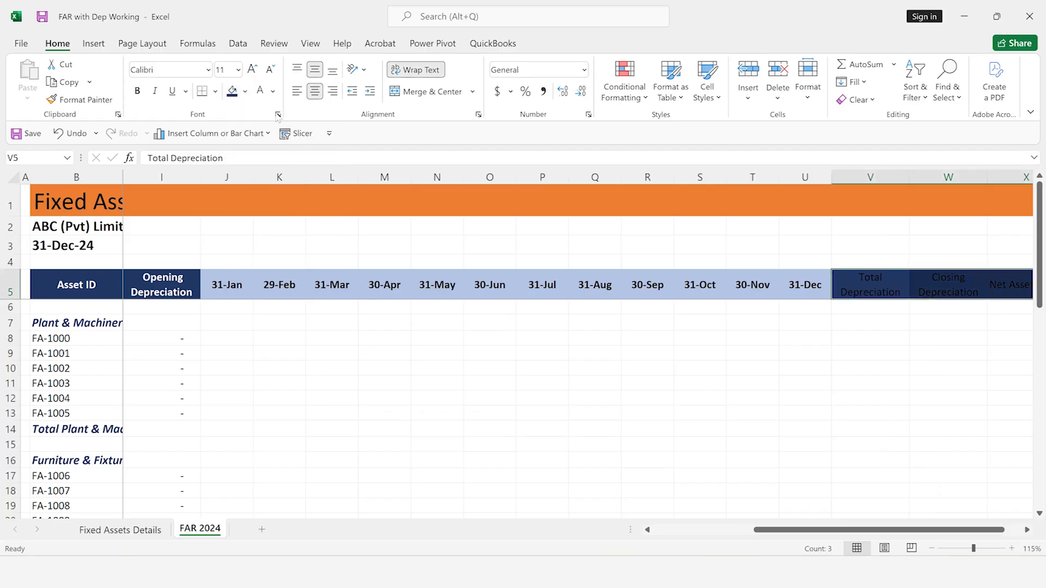
click(261, 92)
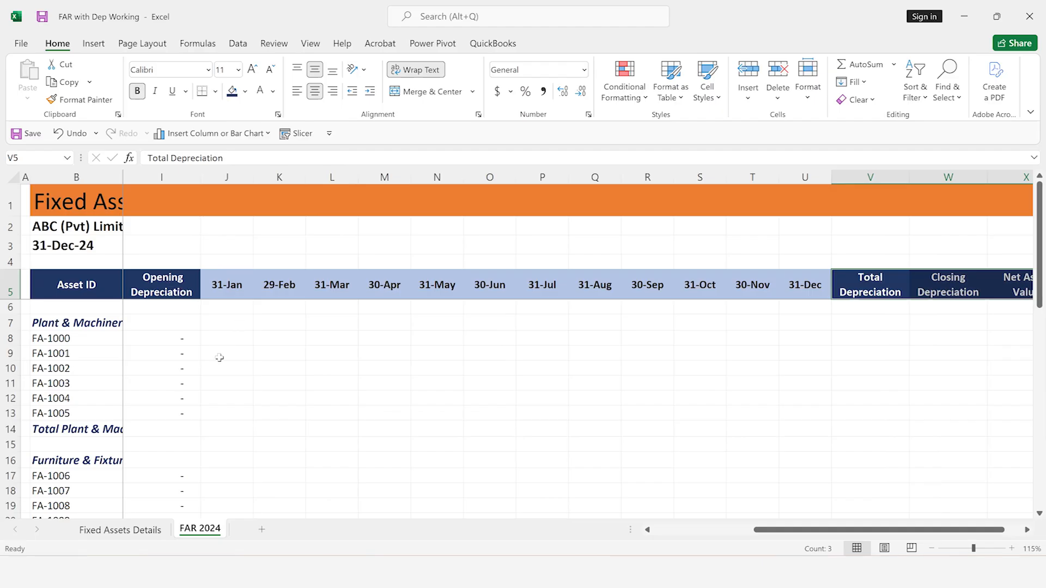
click(143, 439)
click(156, 425)
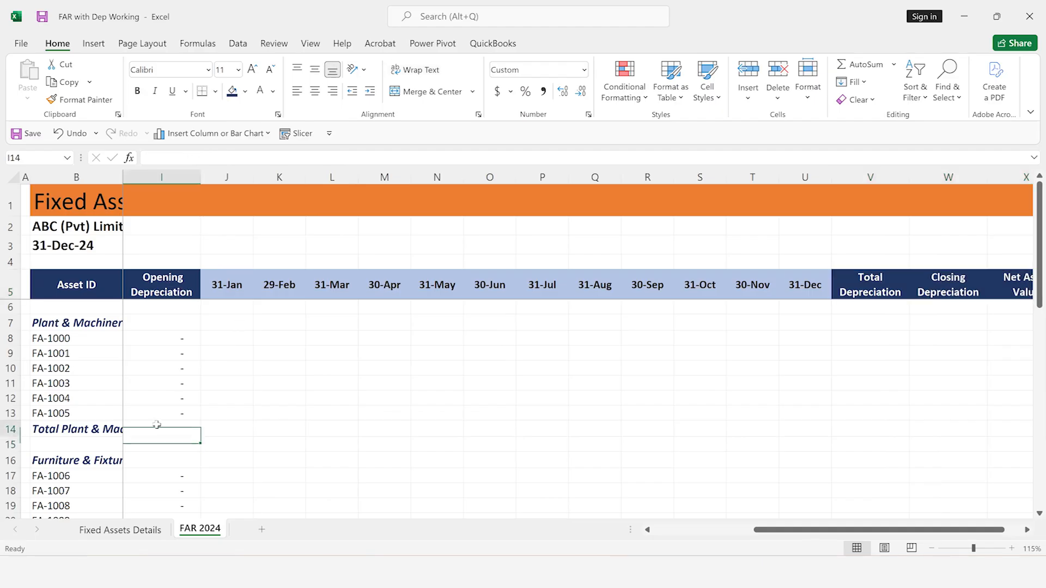
key(Left)
key(Left)
key(Left)
key(Left)
key(Left)
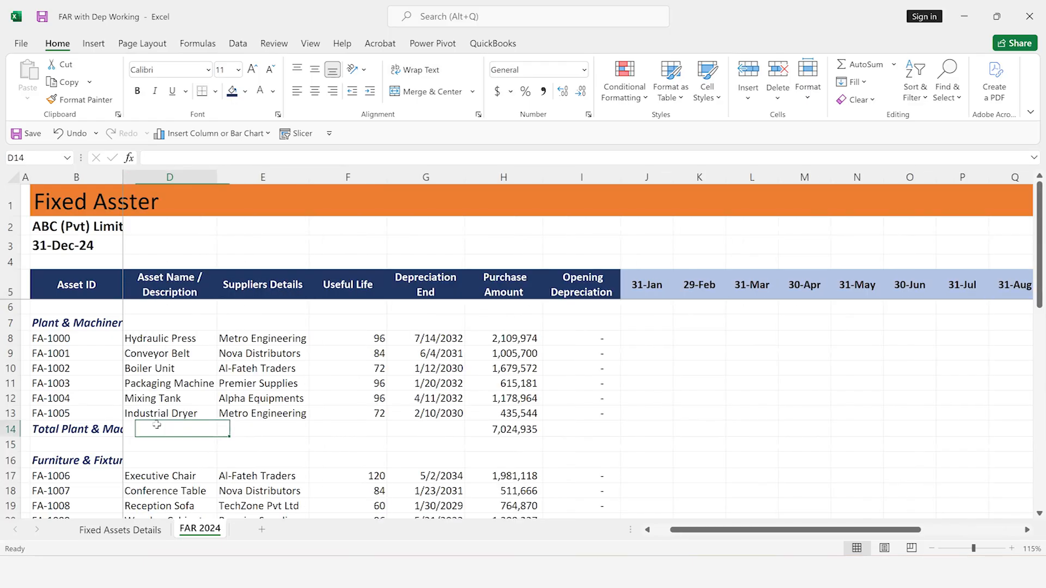
key(Right)
key(Right)
key(Right)
key(Right)
key(Right)
key(Right)
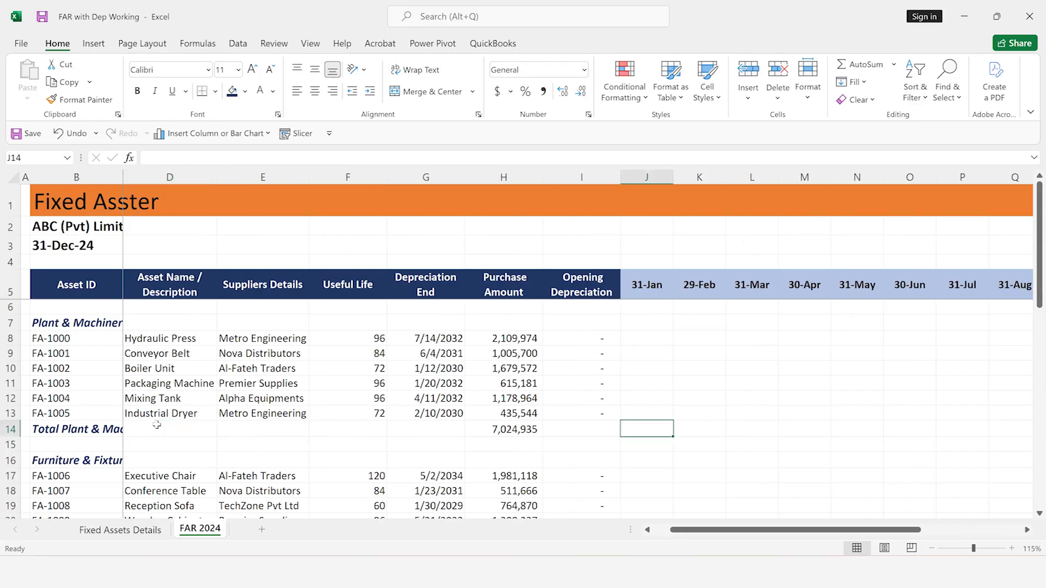
key(Left)
key(Left)
key(Left)
key(Left)
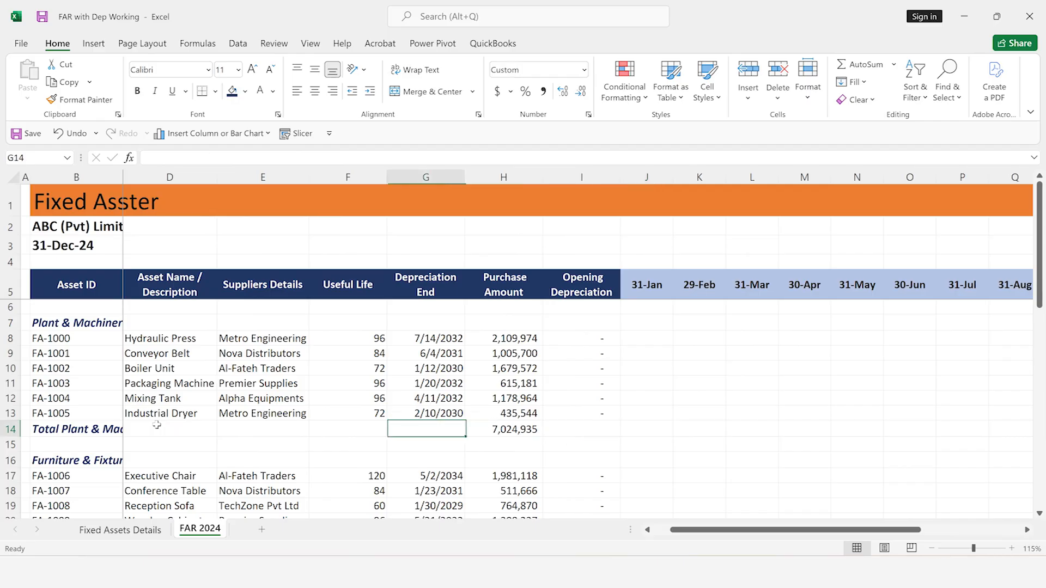
key(Left)
key(Left)
key(Left)
key(Left)
key(Left)
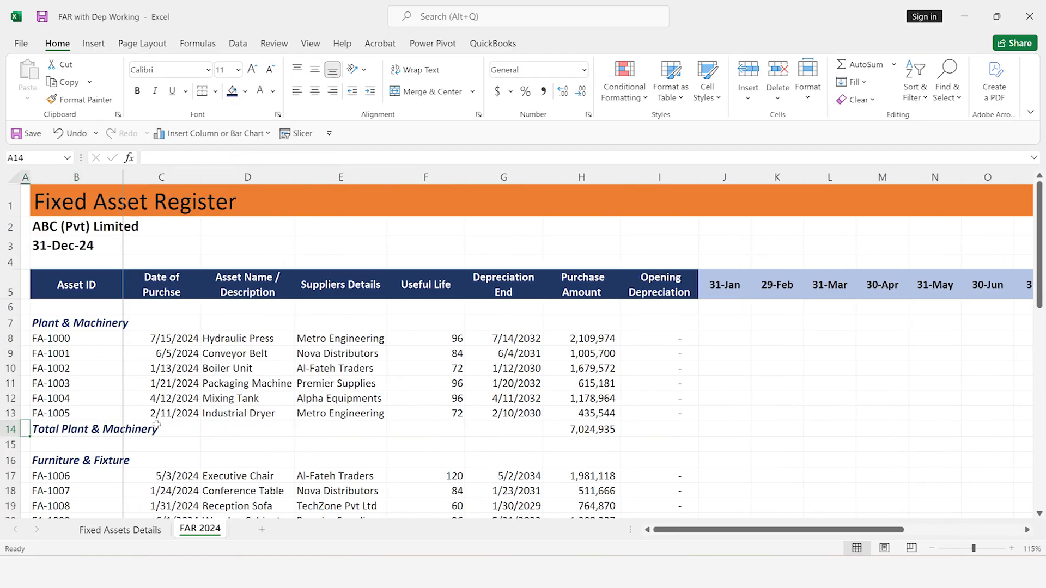
key(Right)
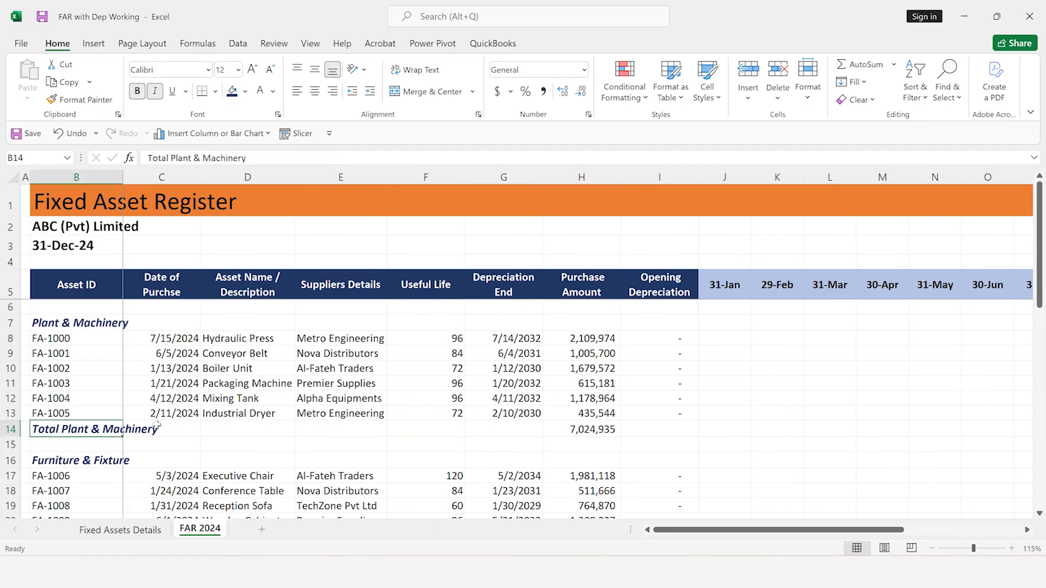
key(shift+Right)
key(shift+Right)
key(shift+Right)
key(shift+Right)
key(shift+Right)
key(shift+Right)
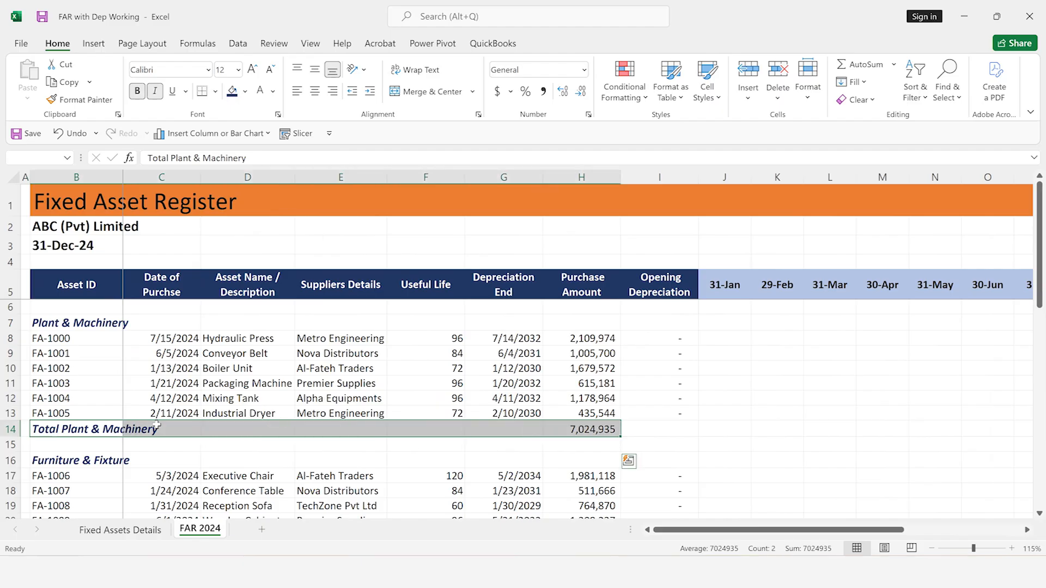
key(shift+Right)
key(shift+Right)
key(shift+Right)
key(shift+Right)
key(shift+Right)
key(shift+Right)
key(shift+Right)
key(shift+Right)
key(shift+Right)
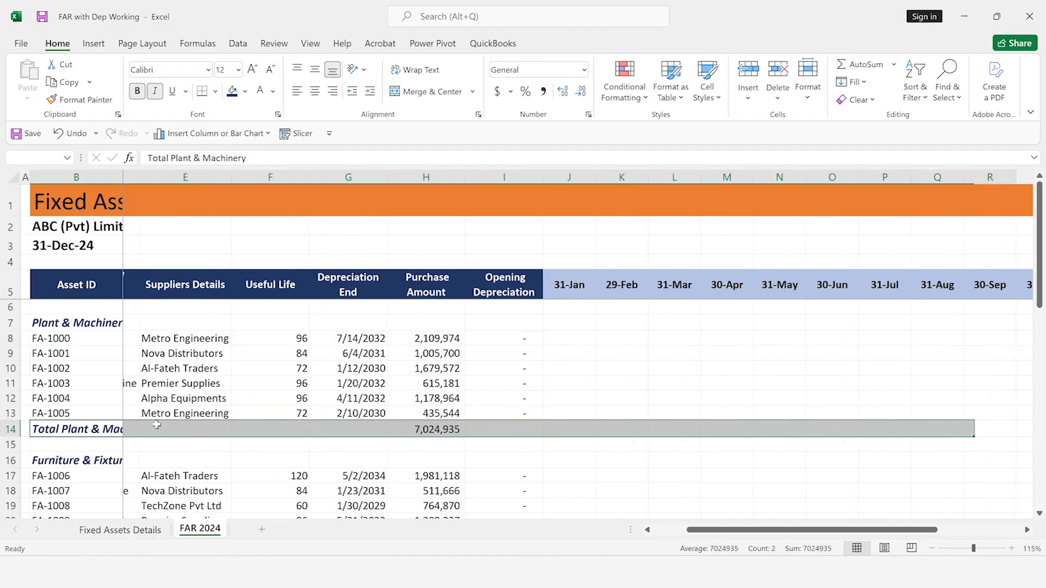
key(shift+Right)
key(shift+Right)
key(shift+Right)
key(shift+Right)
key(shift+Right)
key(shift+Right)
key(shift+Right)
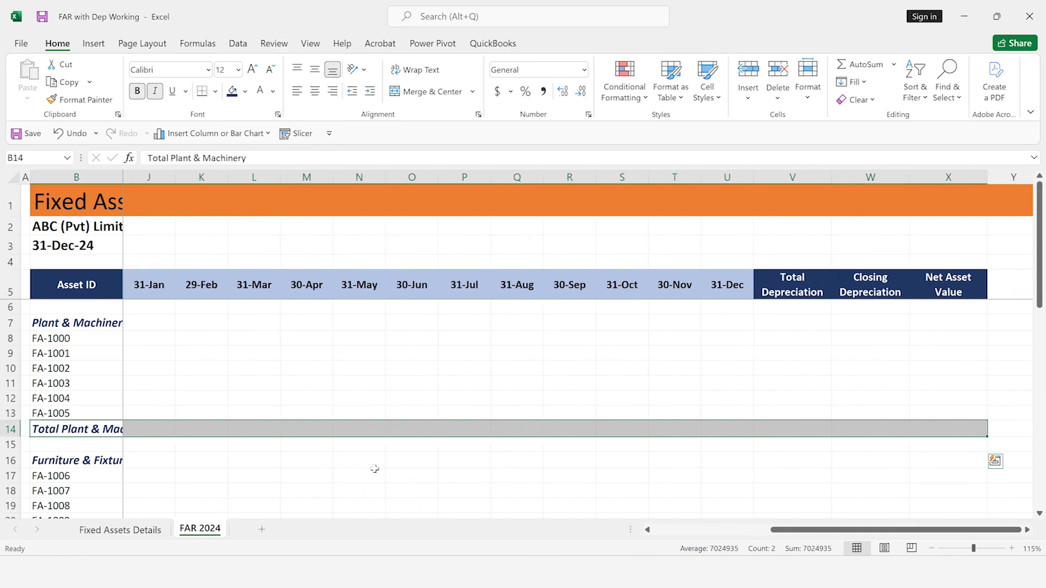
Add a top border to the category total rows B14:X14, B22:X22, B30:X30 and B39:X39 and make their amounts bold
ctrl+scroll(375, 469, down, 1)
scroll(374, 469, down, 1)
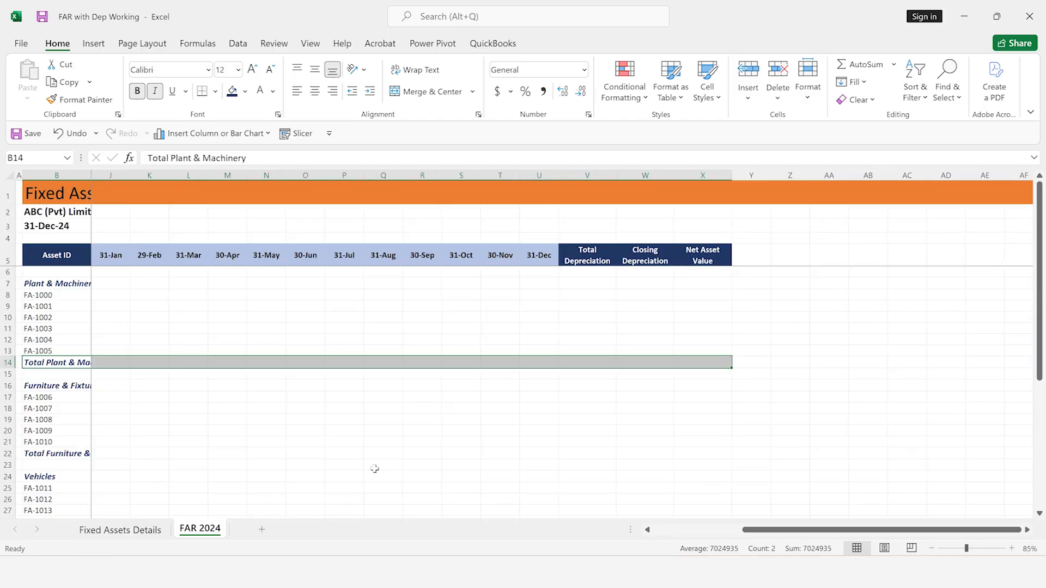
ctrl+scroll(374, 468, down, 1)
key(Left)
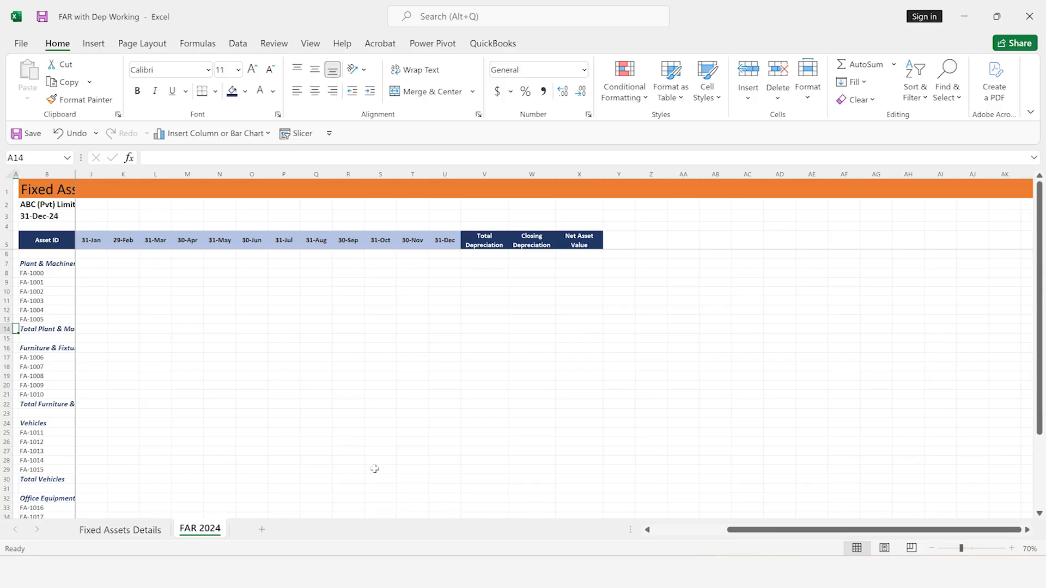
key(Right)
key(Right)
key(Right)
key(Left)
key(Left)
key(Left)
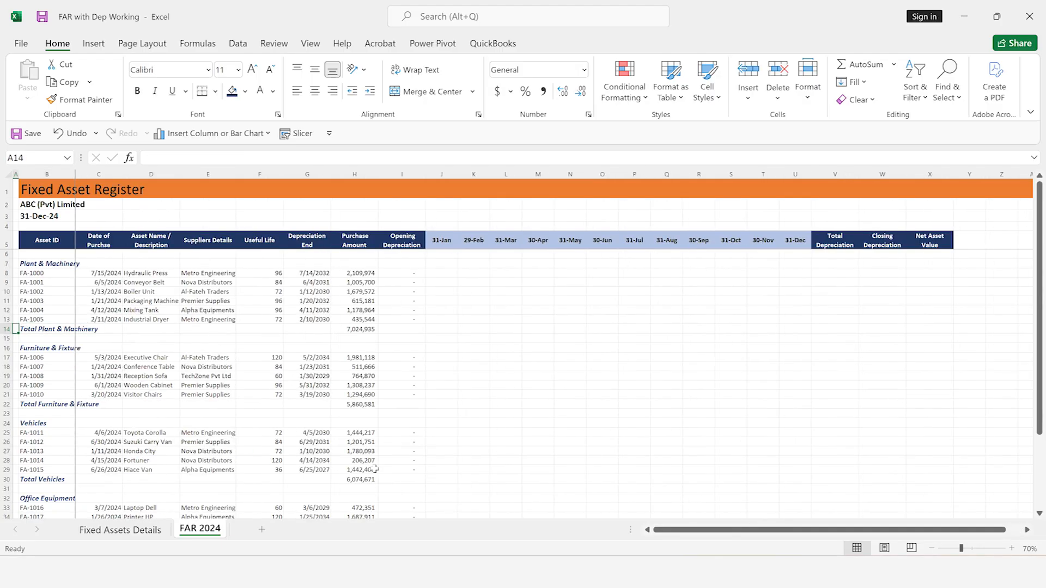
key(Right)
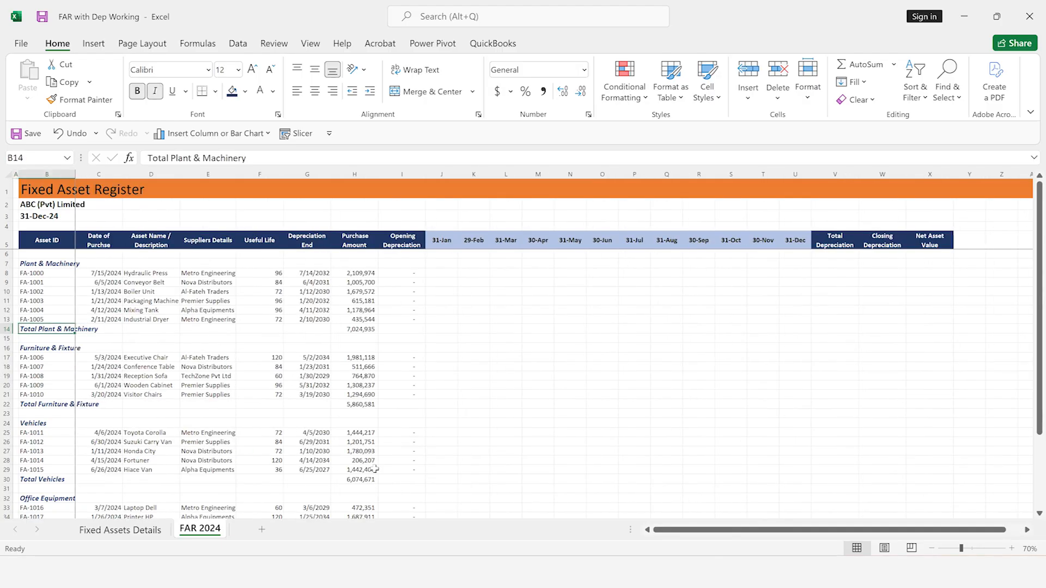
key(shift+Right)
key(shift+Right)
key(shift+Right)
key(shift+Right)
key(shift+Right)
key(shift+Right)
key(shift+Right)
key(shift+Right)
key(shift+Right)
key(shift+Right)
key(shift+Right)
key(shift+Right)
key(shift+Right)
key(shift+Right)
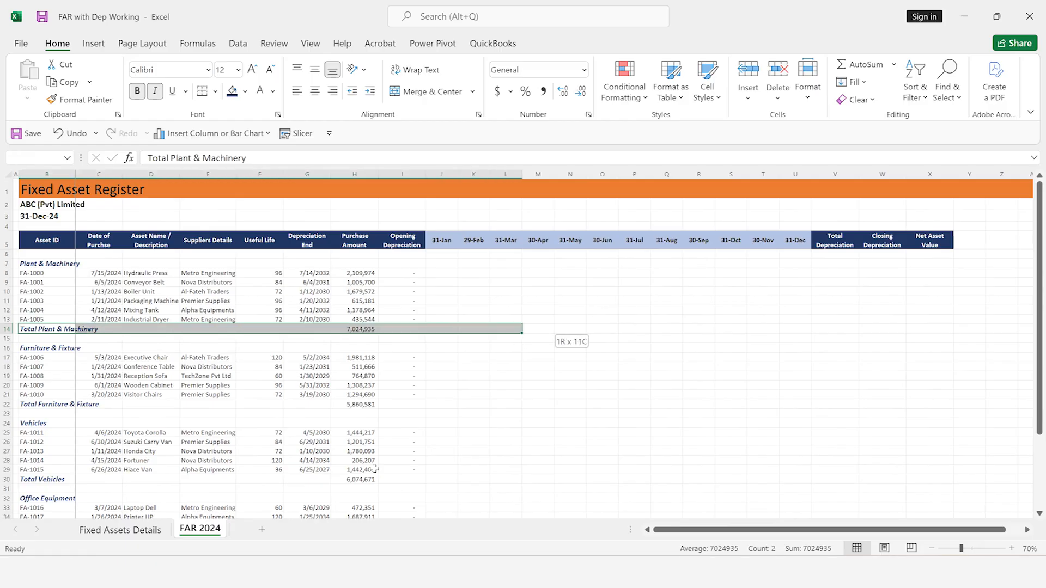
key(shift+Right)
key(shift+Right)
key(shift+Right)
key(shift+Right)
key(shift+Right)
key(shift+Right)
key(shift+Right)
key(shift+Right)
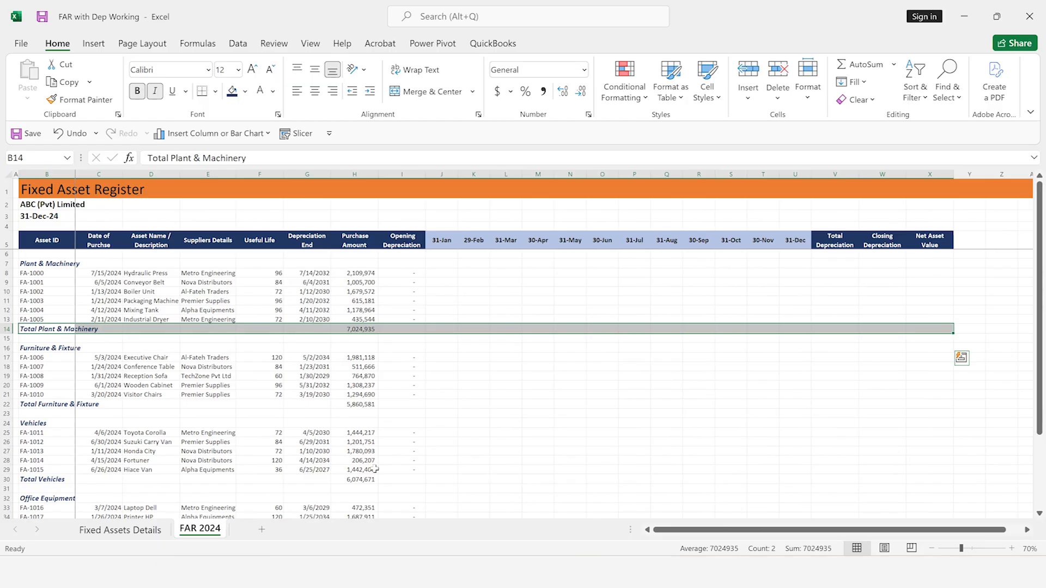
ctrl+click(38, 406)
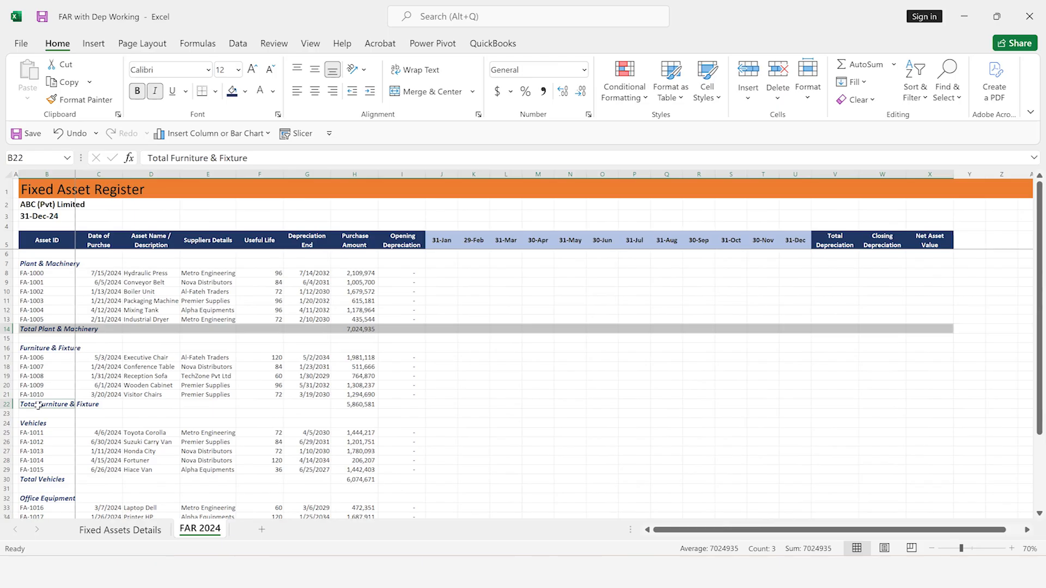
drag(38, 406, 954, 408)
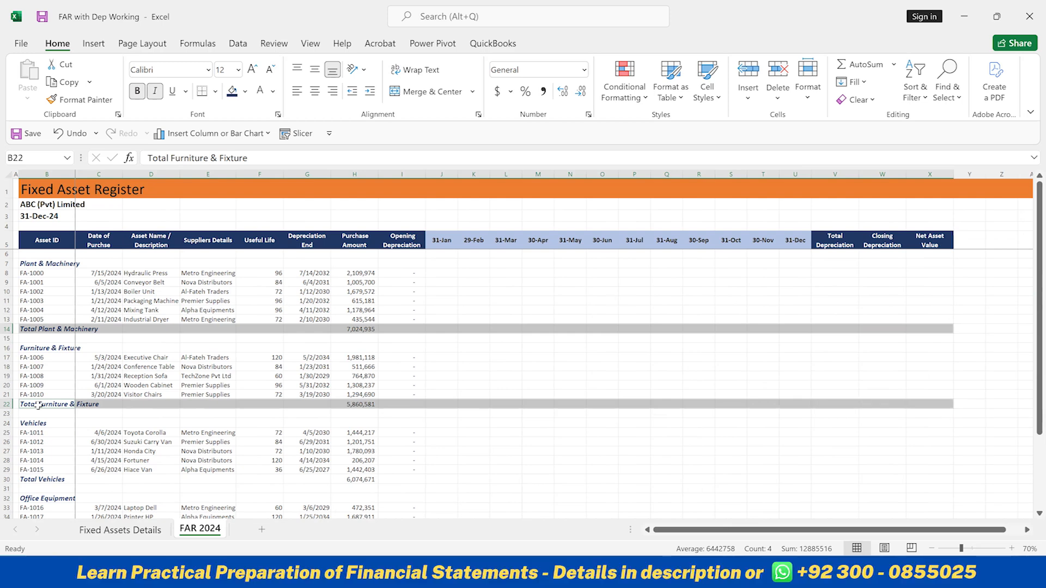
drag(44, 479, 953, 481)
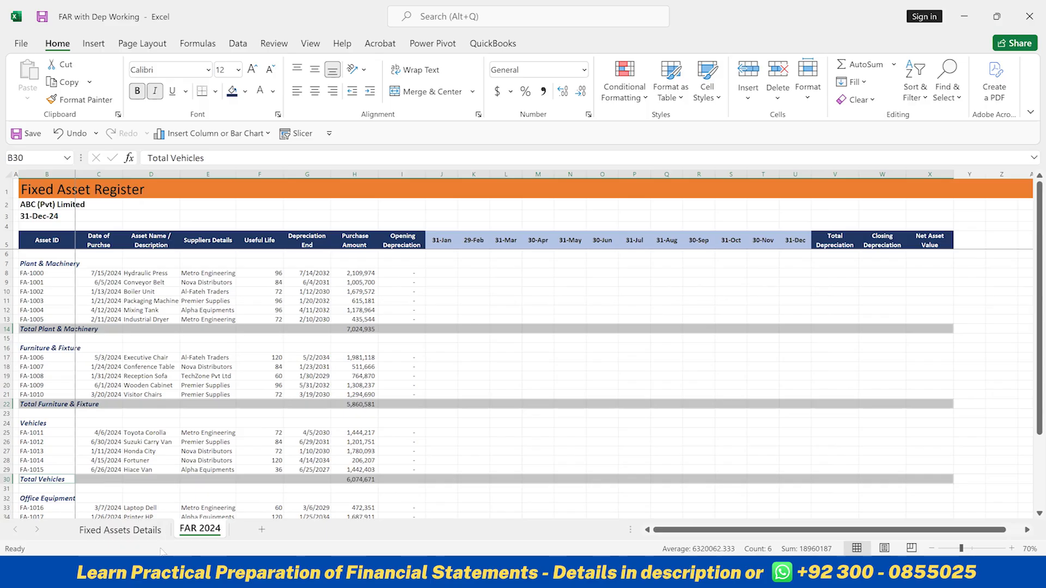
scroll(161, 552, down, 1)
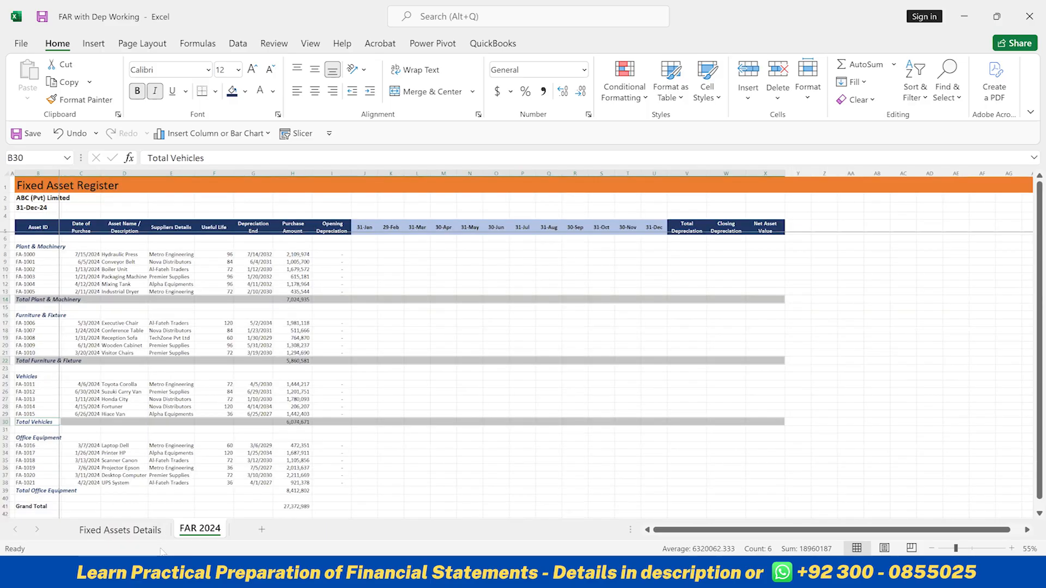
ctrl+click(20, 476)
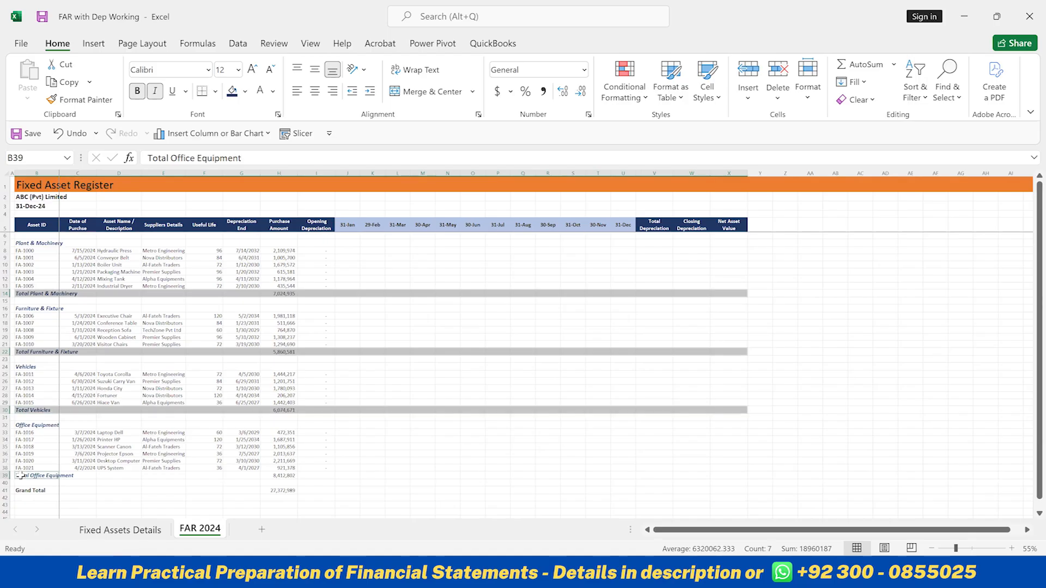
drag(20, 476, 746, 476)
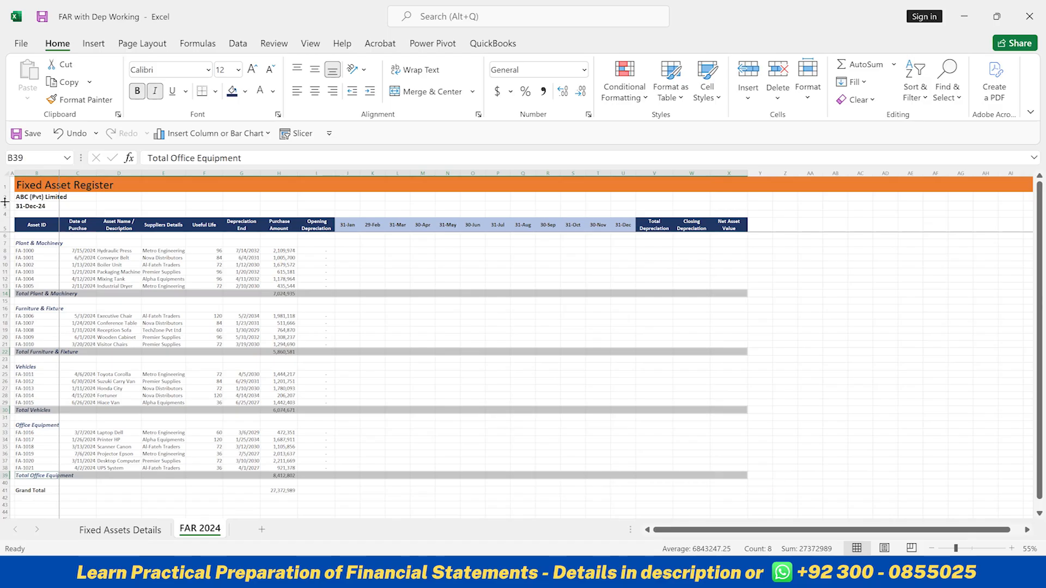
click(215, 93)
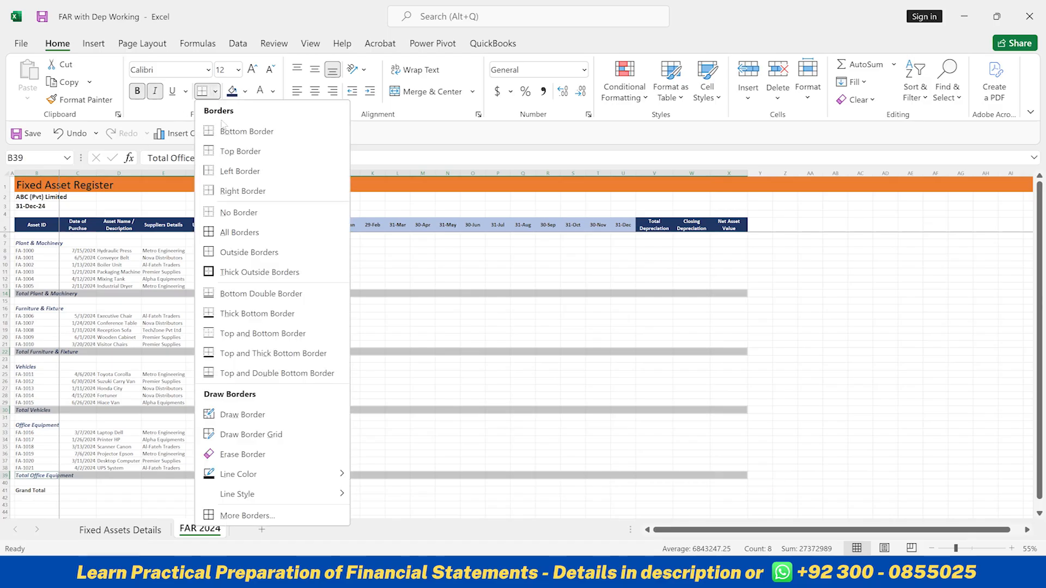
click(223, 154)
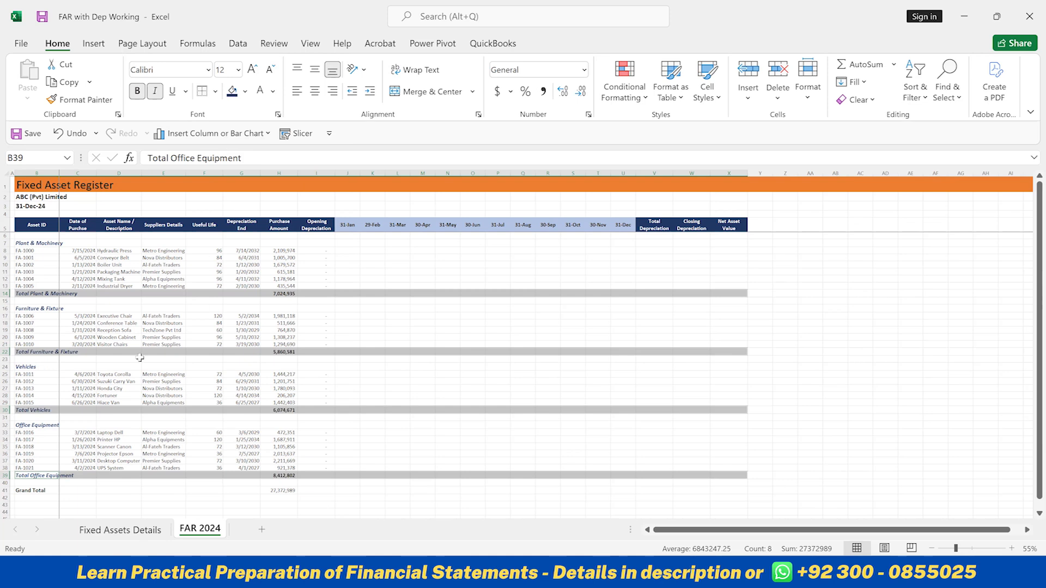
Apply a top and double bottom border to the Grand Total row B41:X41
click(35, 490)
drag(35, 490, 747, 490)
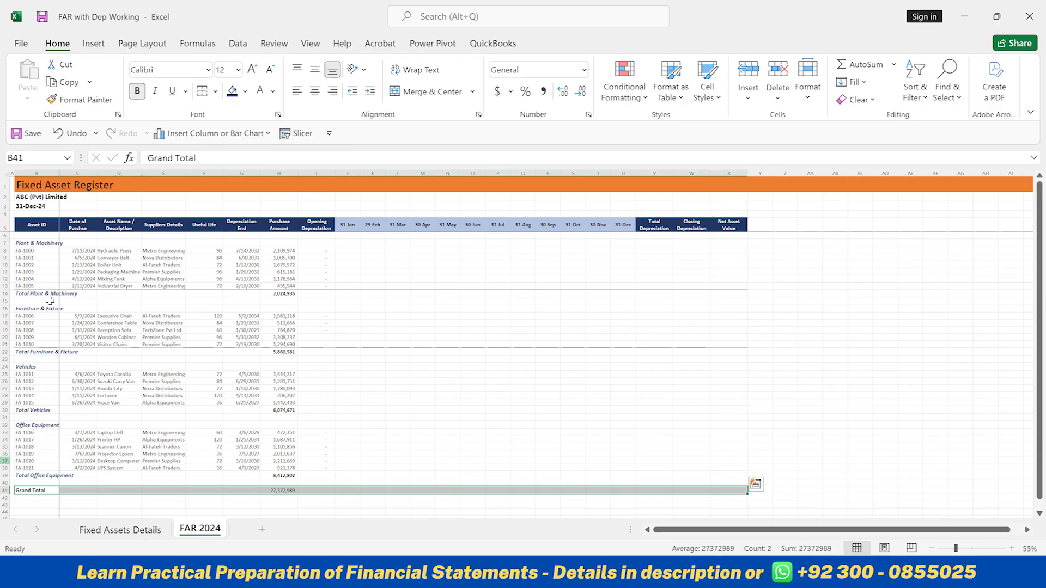
click(215, 91)
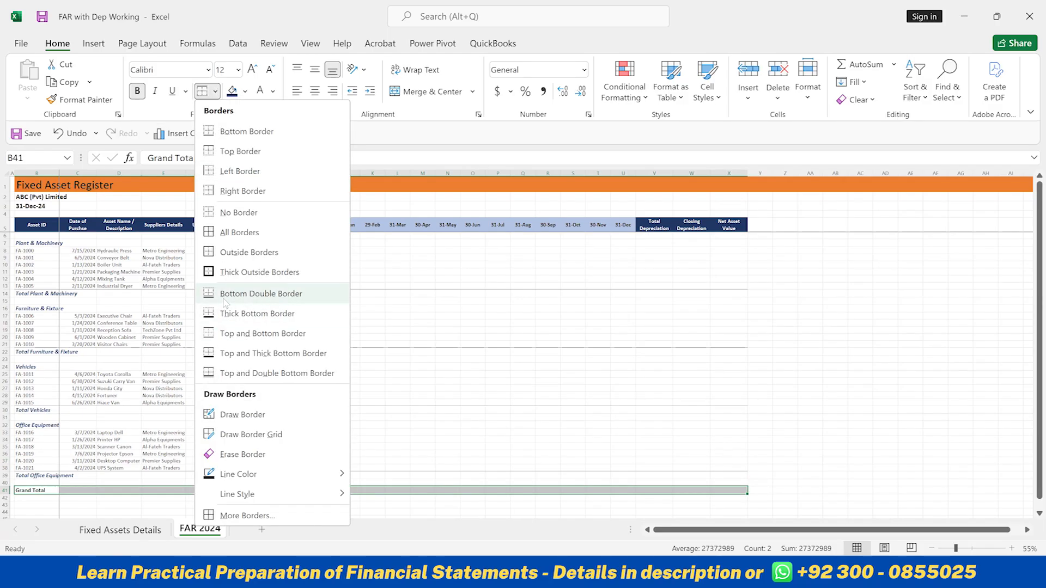
click(224, 375)
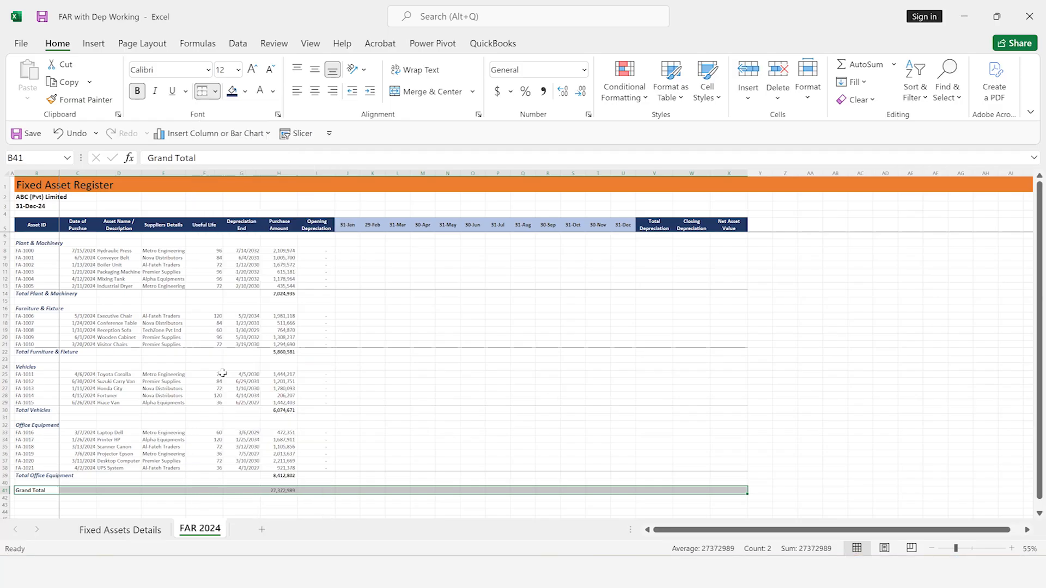
Make the Grand Total row B41:X41 bold at font size 14 and autofit the width of column H
key(ctrl+b)
key(ctrl+b)
click(252, 70)
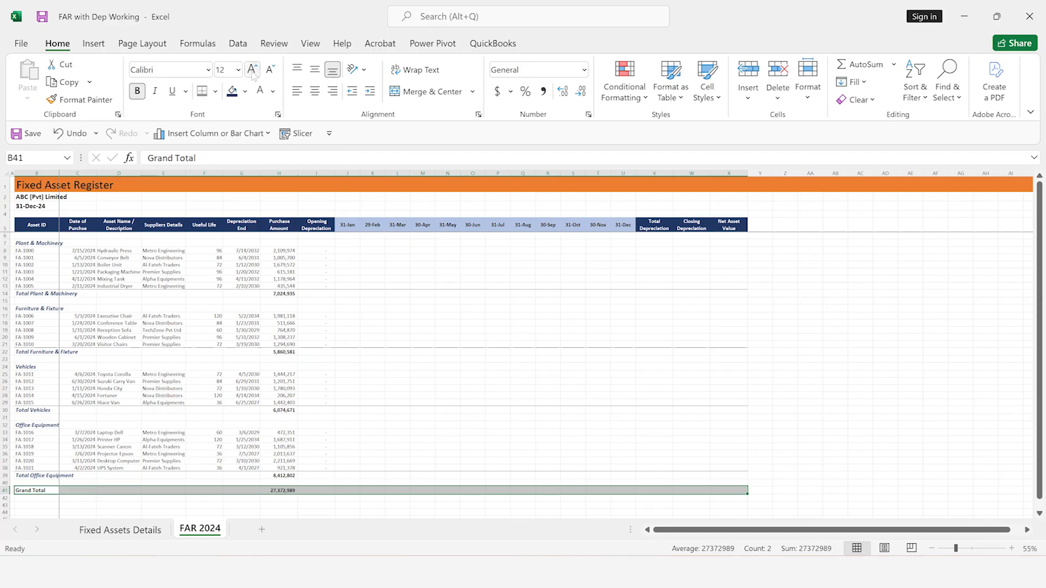
key(alt)
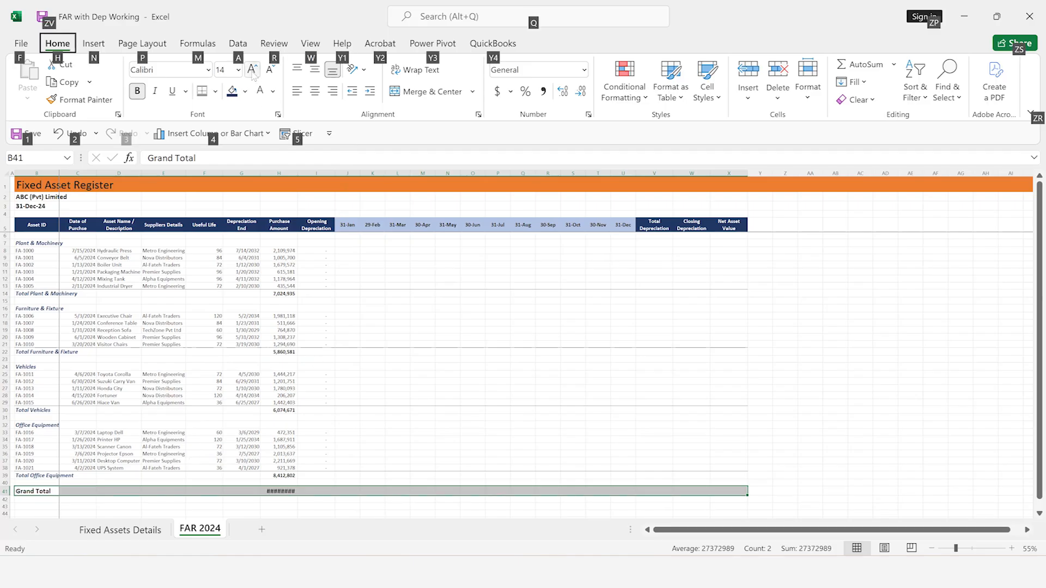
key(alt)
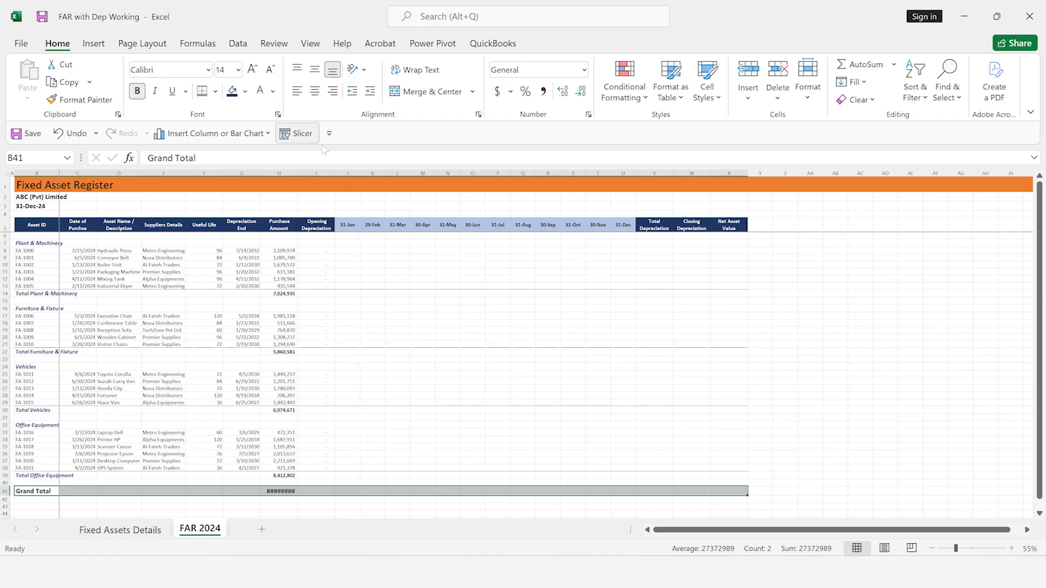
double_click(293, 174)
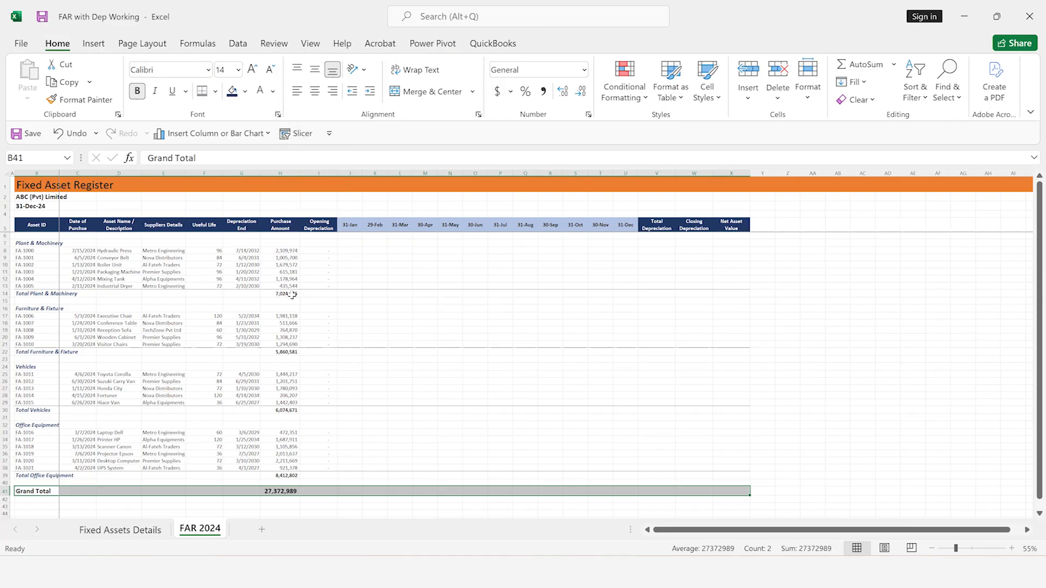
Review the formatted total rows from the Grand Total back up to the Plant & Machinery section
scroll(291, 294, up, 4)
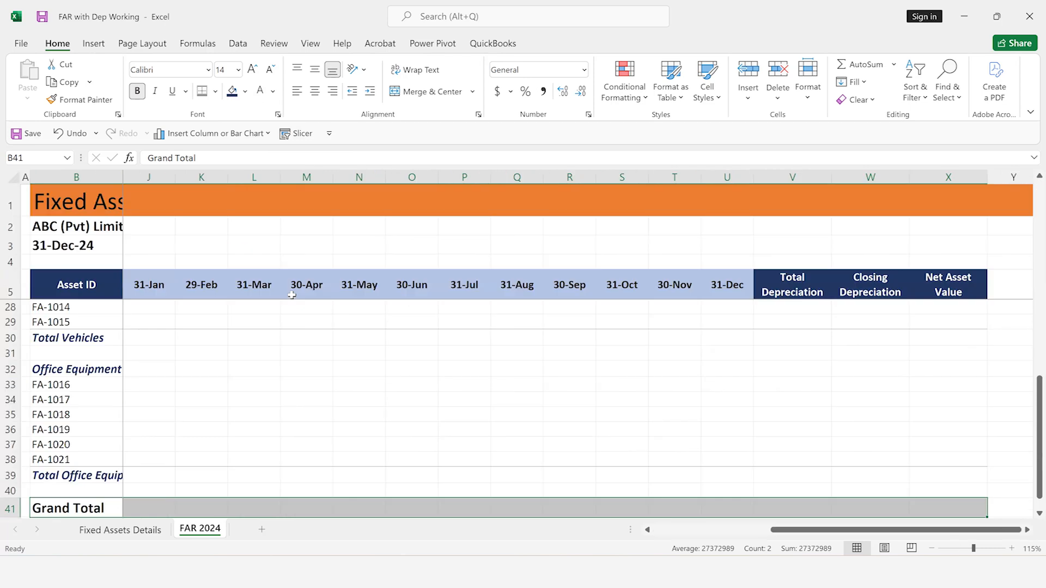
click(267, 373)
key(Left)
key(Left)
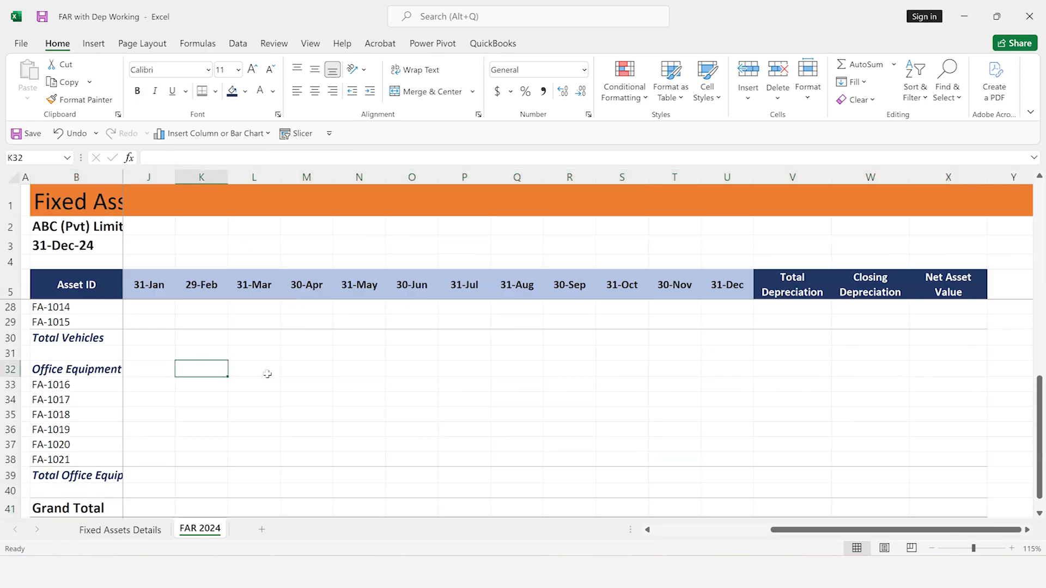
key(Left)
key(Left)
key(Left)
key(Left)
key(Left)
key(Left)
key(Left)
key(Left)
key(Left)
key(Up)
key(Up)
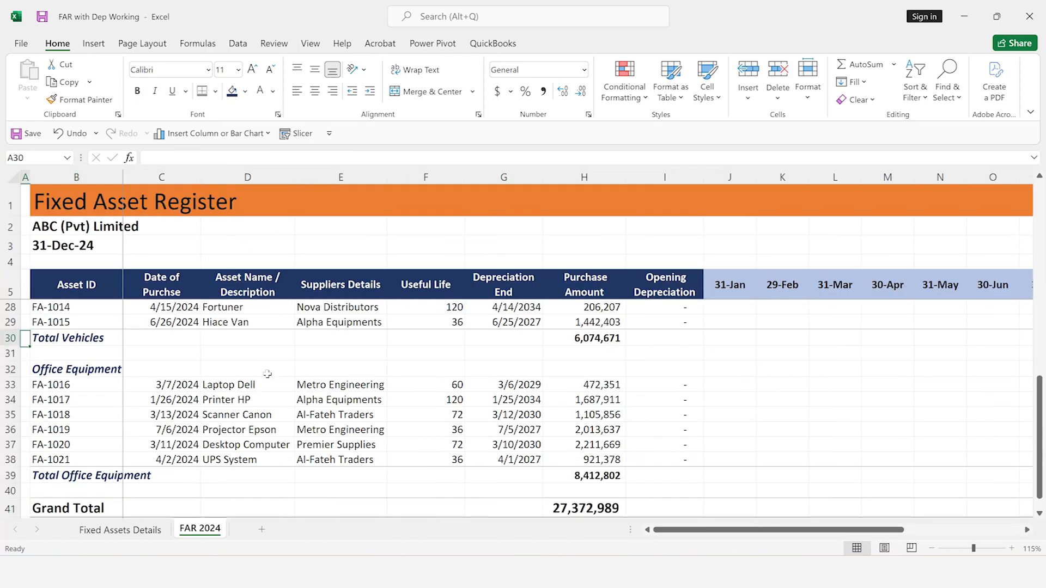
key(Right)
key(Up)
key(Up)
key(Up)
key(Up)
key(Up)
key(Up)
key(Up)
key(Up)
key(Up)
key(Up)
key(Up)
key(Up)
key(Up)
key(Up)
key(Up)
key(Up)
key(Up)
key(Up)
key(Up)
key(Up)
key(Up)
key(Up)
key(Up)
key(Up)
key(Up)
key(Up)
key(Up)
key(Up)
key(Up)
key(Down)
key(Down)
key(Down)
key(Down)
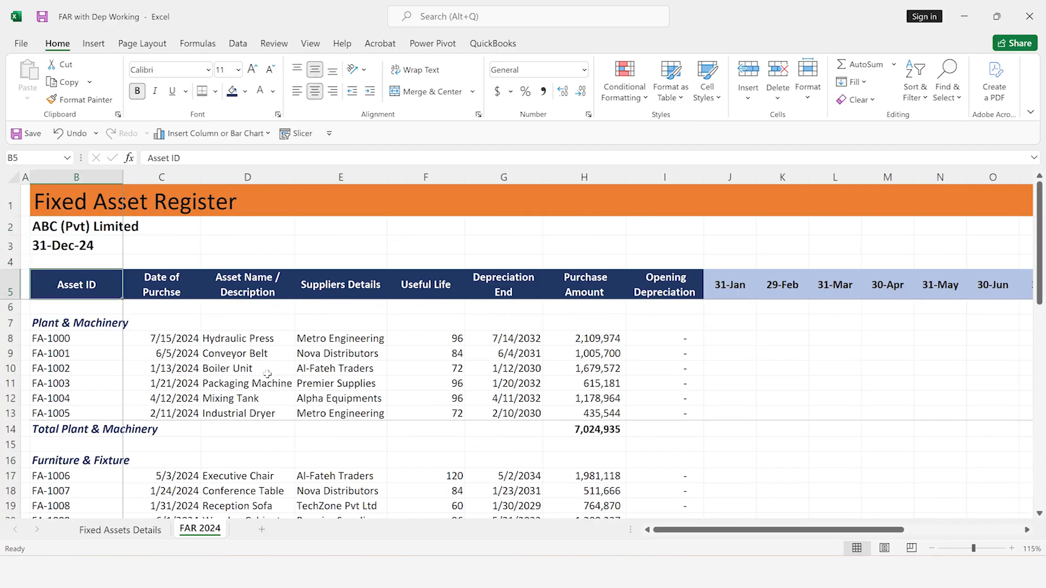
key(Down)
key(Down)
key(Down)
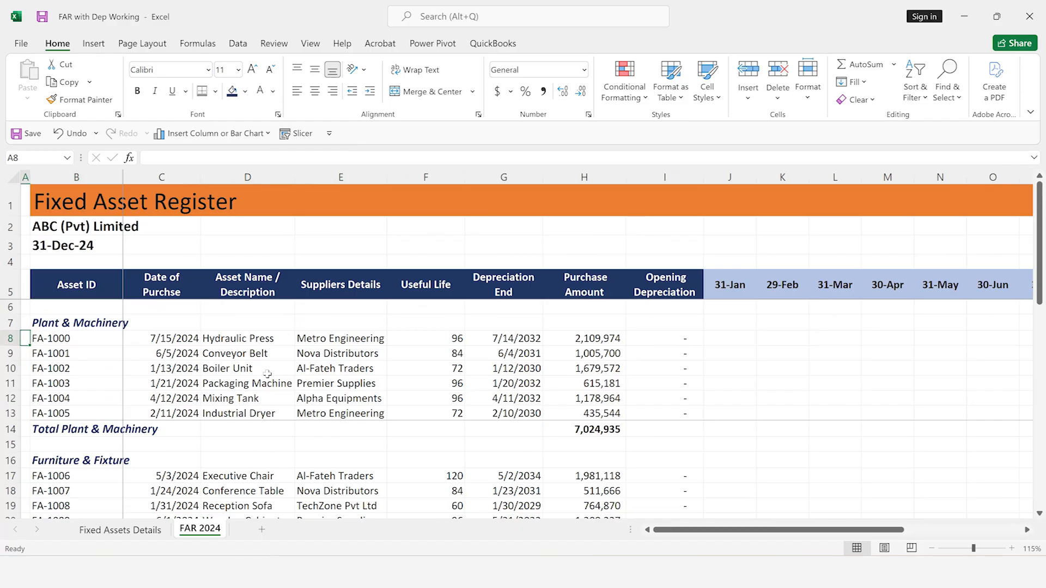
Review the first asset's details in row 8, from its ID and purchase date to its useful life, purchase amount and opening depreciation
key(Right)
key(Left)
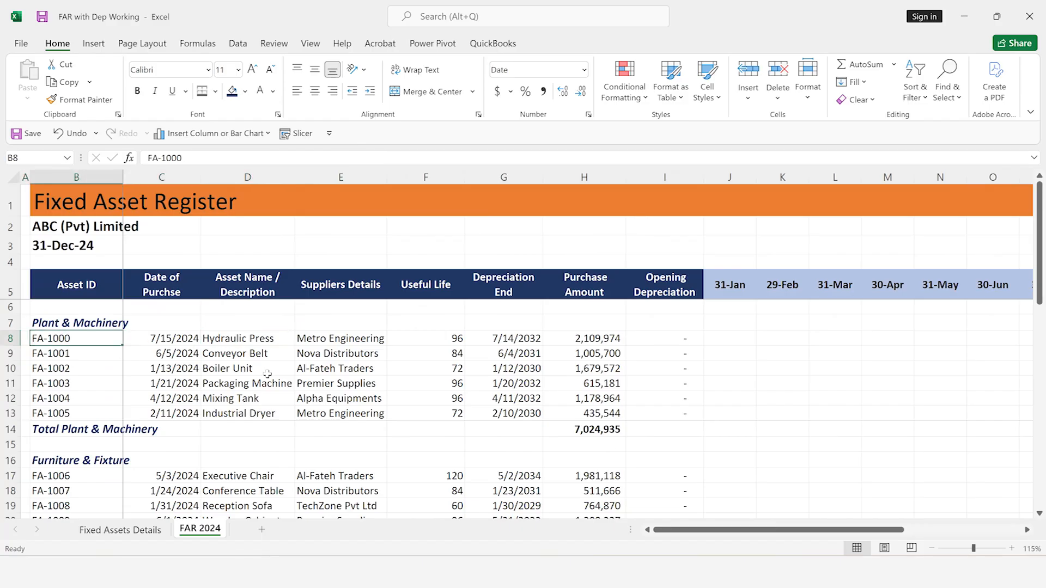
key(Right)
key(Right)
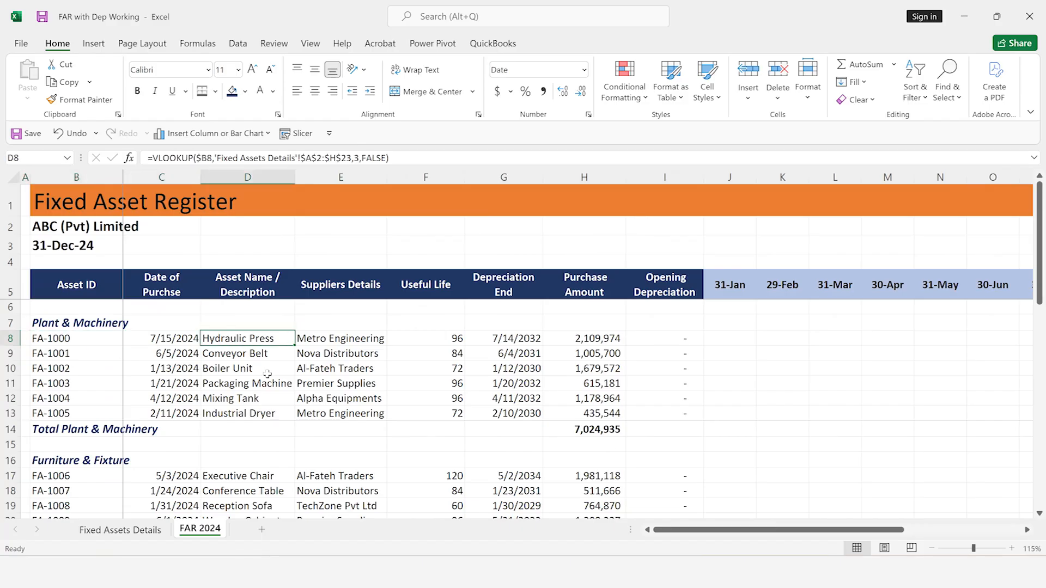
key(Right)
key(Right)
key(Right)
key(Right)
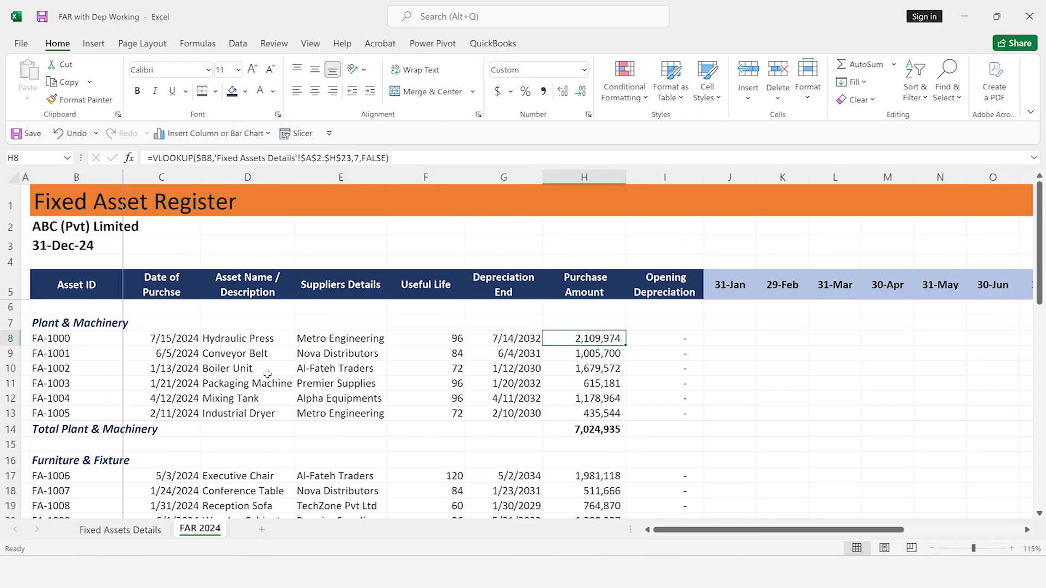
key(Left)
key(Left)
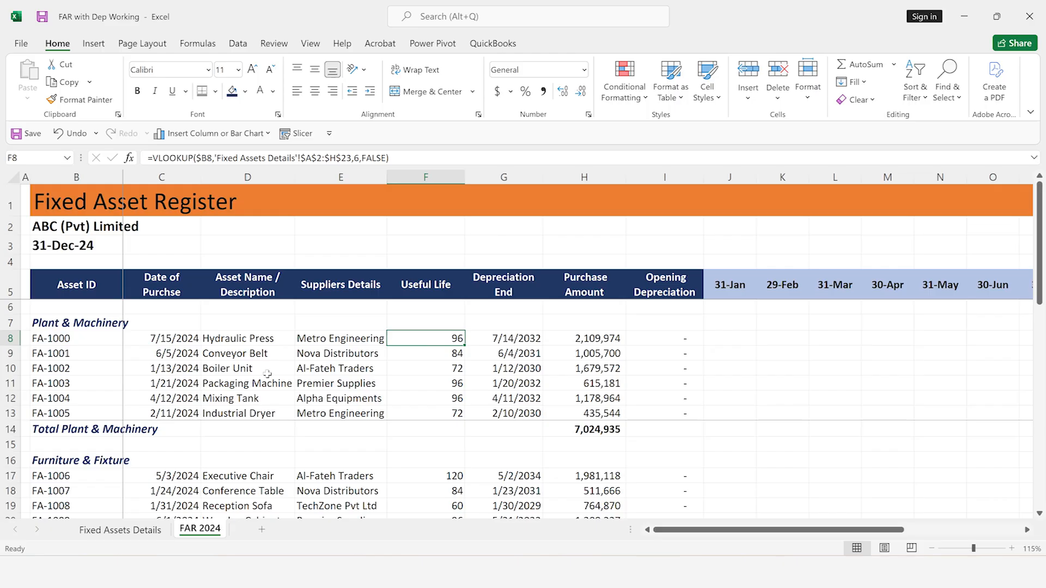
key(Right)
key(Right)
key(Right)
key(Right)
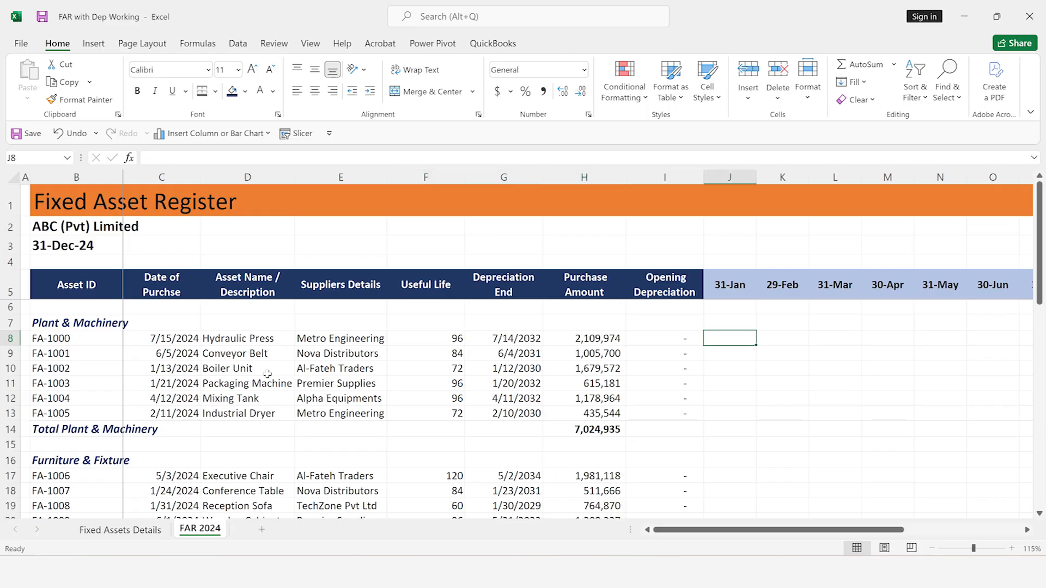
key(Left)
key(Left)
key(Left)
key(Left)
key(Left)
key(Left)
key(Left)
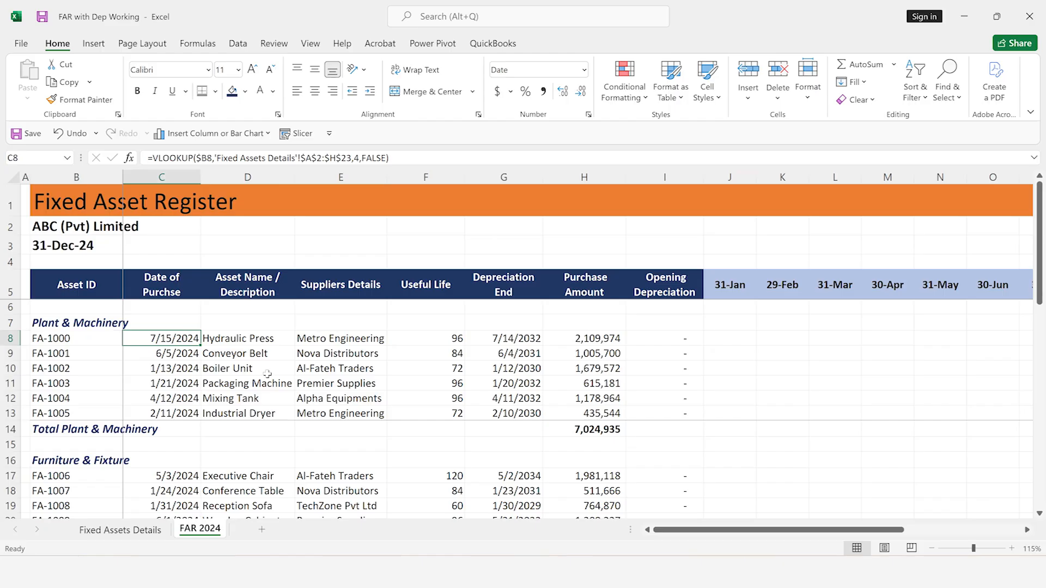
Enter the trial monthly depreciation formula =H8/F8 for asset FA-1000 in the 31-Jul cell P8
key(Right)
key(Right)
key(Right)
key(Right)
key(Right)
key(Right)
key(Right)
key(Right)
key(Right)
key(Right)
key(Right)
key(Right)
key(Right)
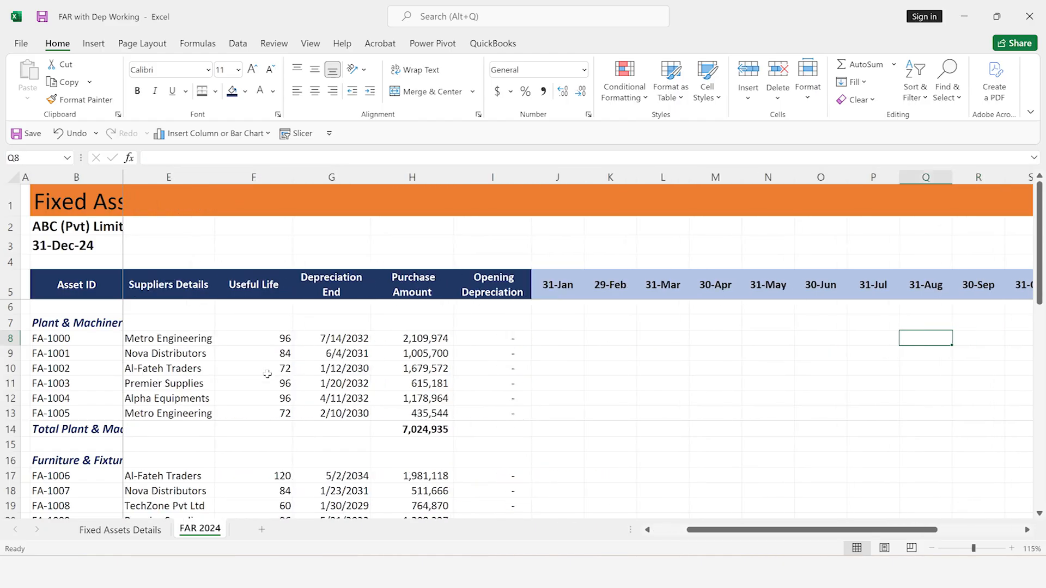
text(=)
key(Left)
key(Left)
key(Left)
key(Left)
key(Left)
key(Left)
key(Left)
key(Left)
key(Left)
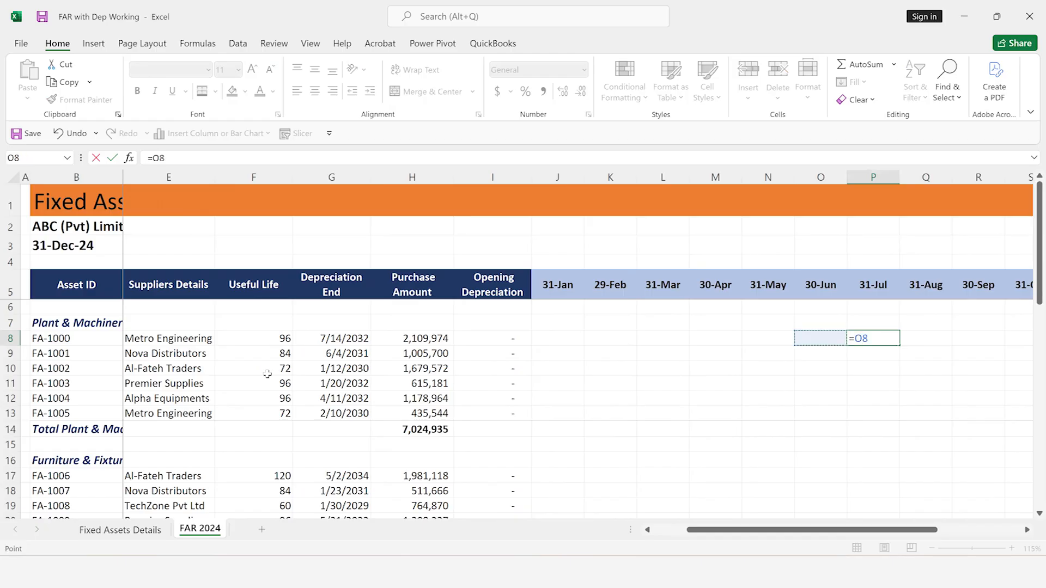
key(Right)
text(/)
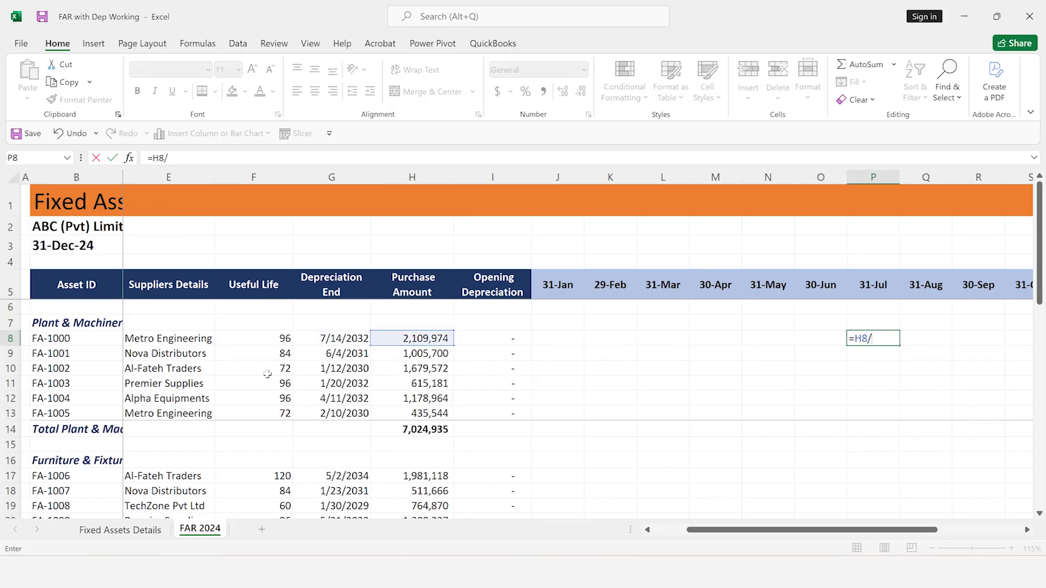
key(Left)
key(Left)
key(Left)
key(Left)
key(Left)
key(Left)
key(Left)
key(Left)
key(Left)
key(Left)
key(Left)
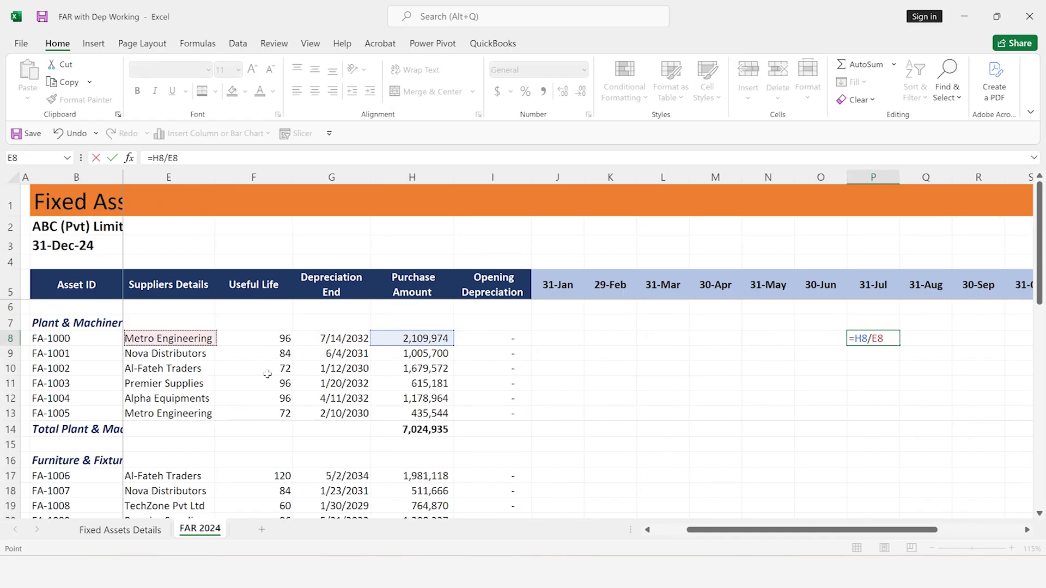
key(Right)
key(Return)
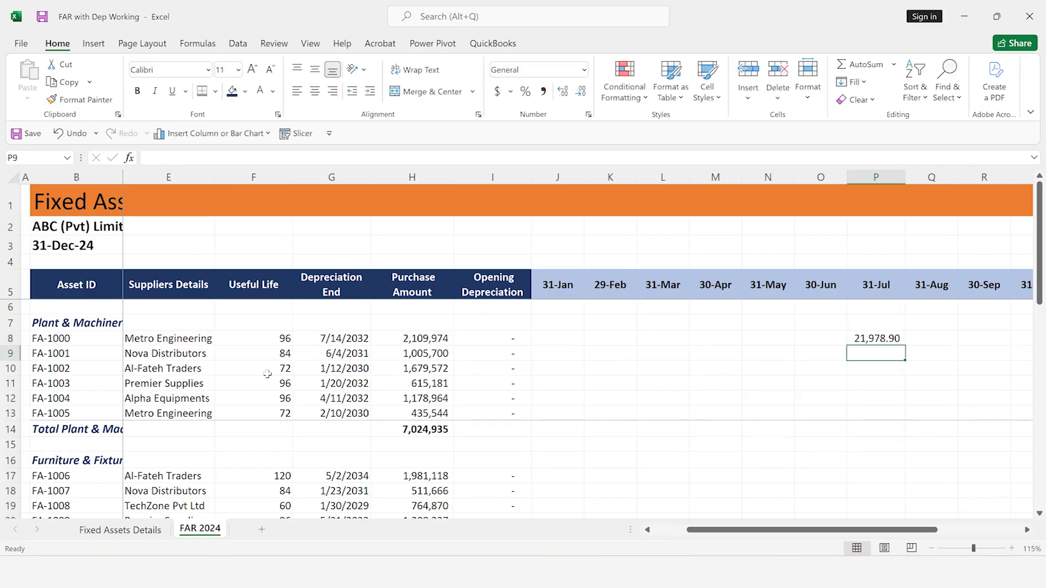
key(Up)
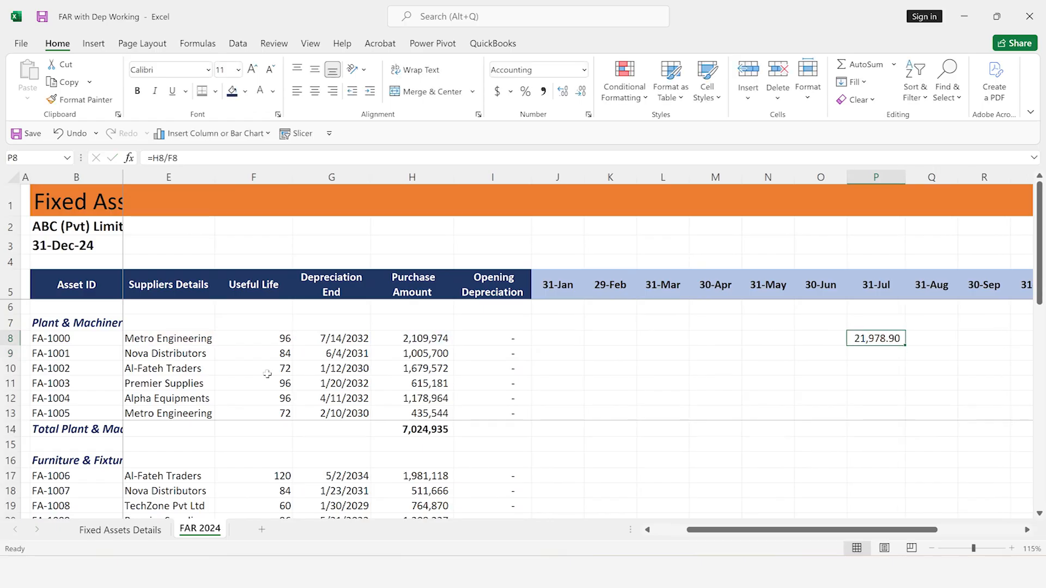
Delete the trial depreciation formula from the 31-Jul cell P8
key(Left)
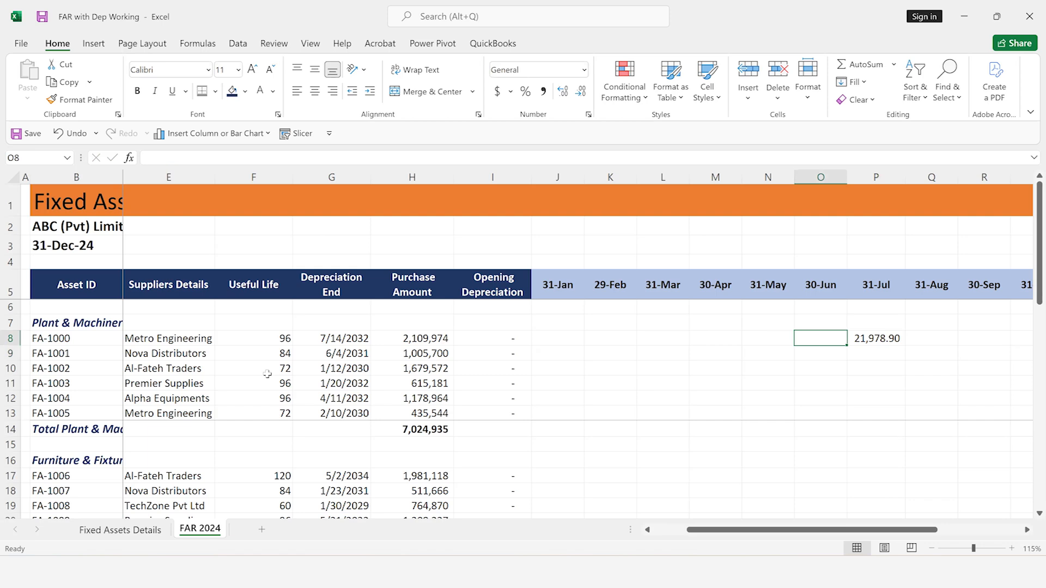
key(Left)
key(Left)
key(Left)
key(Left)
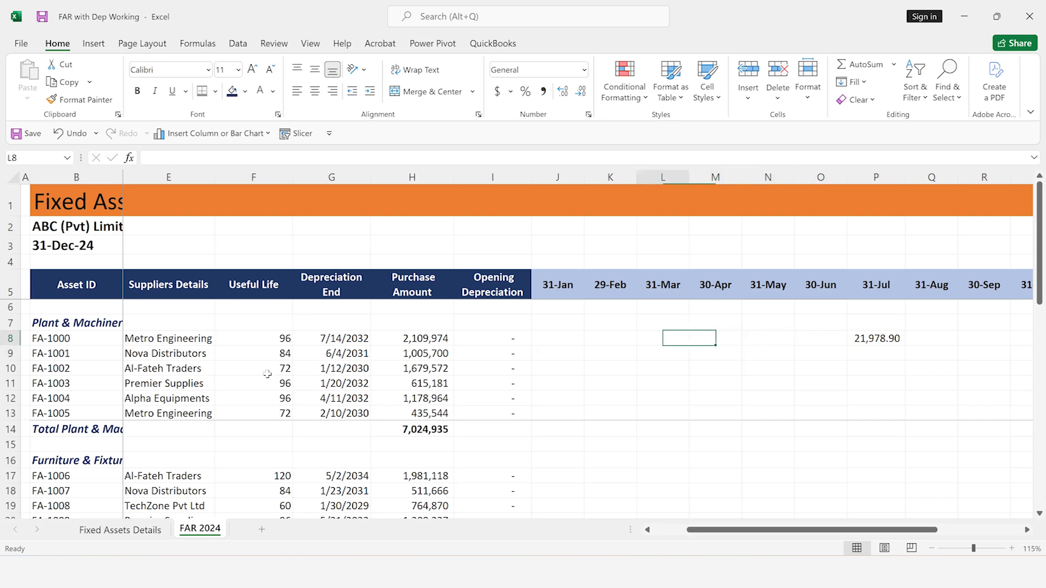
key(Down)
key(Down)
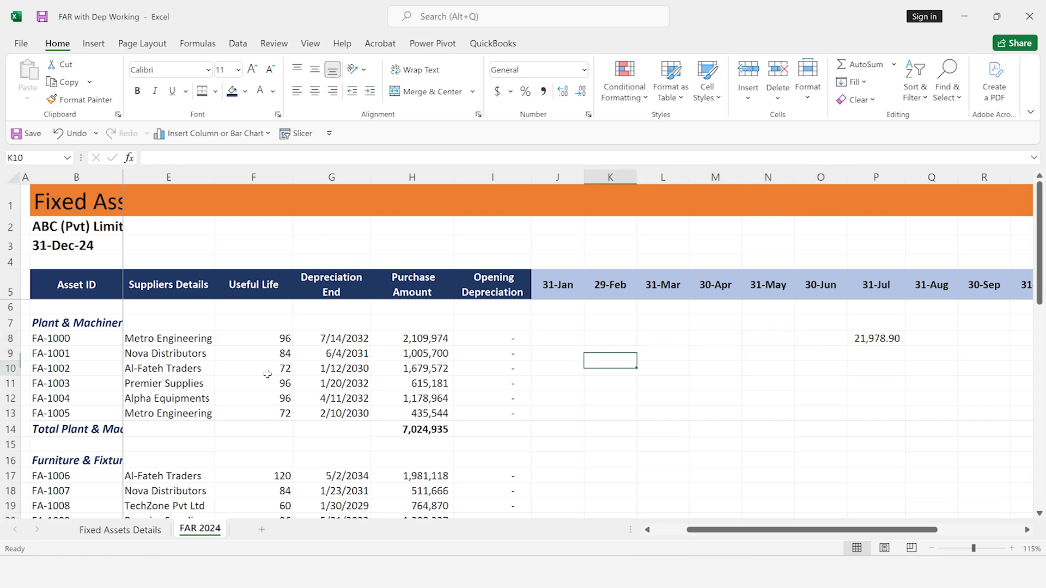
key(Up)
key(Up)
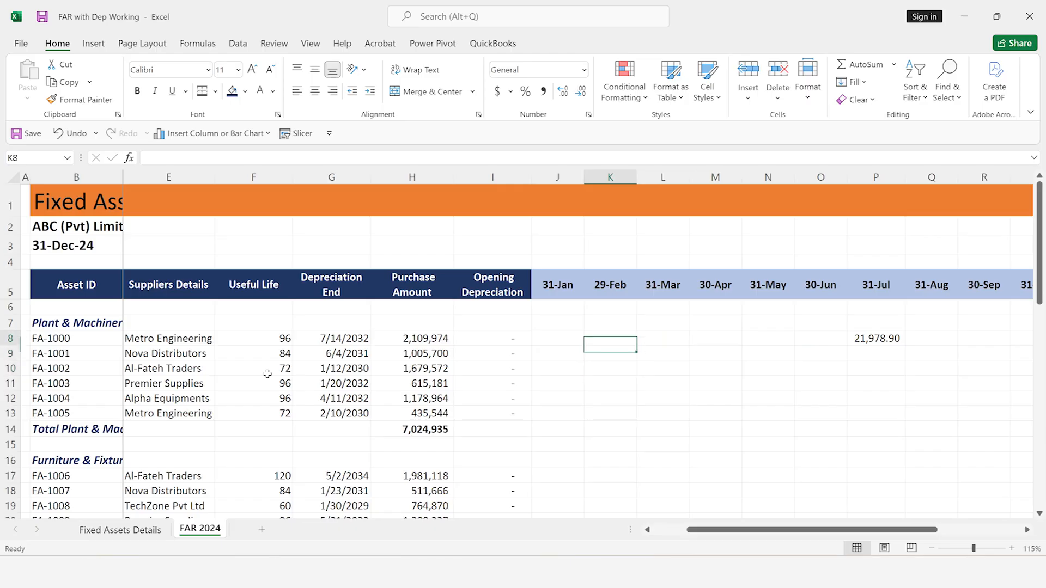
key(Right)
key(Right)
key(Right)
key(Right)
key(Right)
key(Delete)
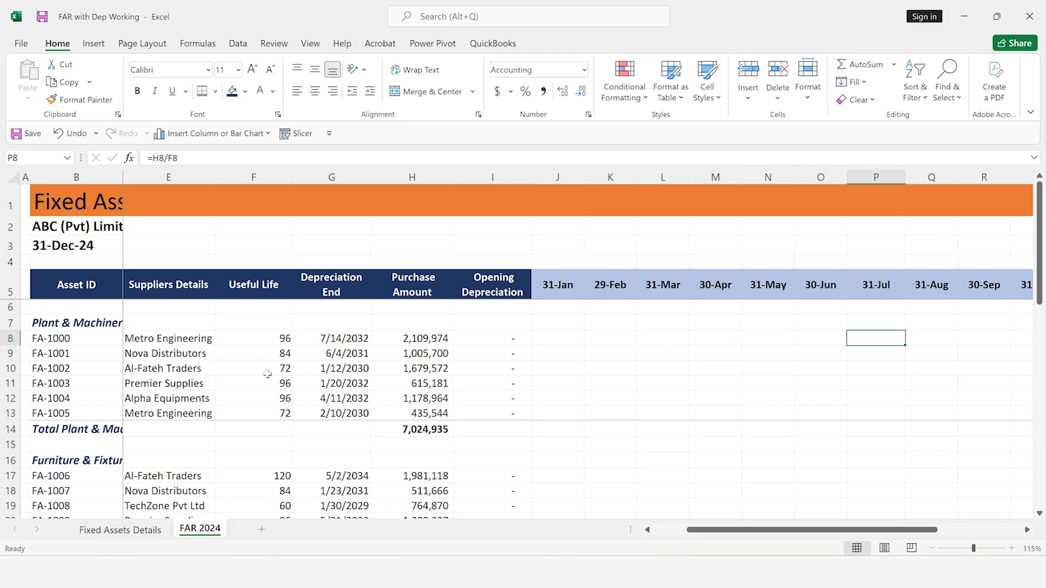
Calculate FA-1000's monthly depreciation in P8 by dividing purchase amount by useful life with =H8/F8
key(Left)
key(Left)
key(Left)
key(Left)
key(Left)
key(Left)
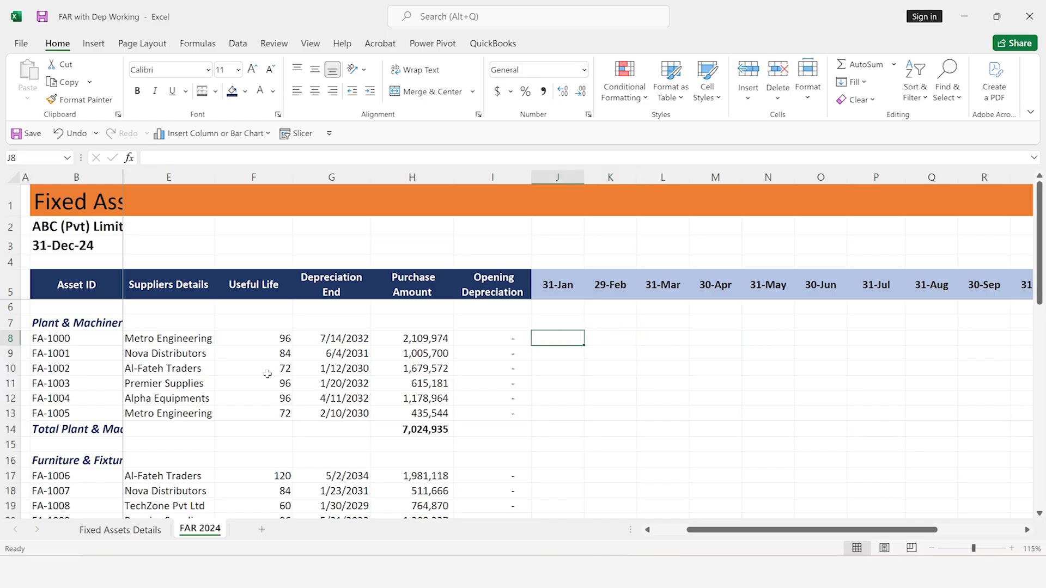
ctrl+scroll(268, 374, up, 1)
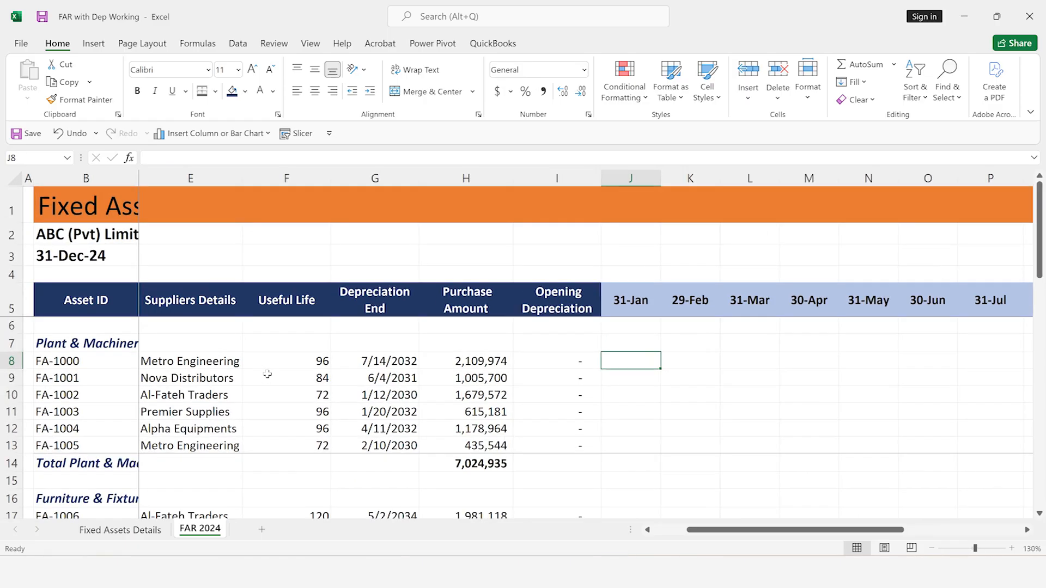
key(Right)
key(Right)
key(Right)
key(Right)
key(Right)
key(Right)
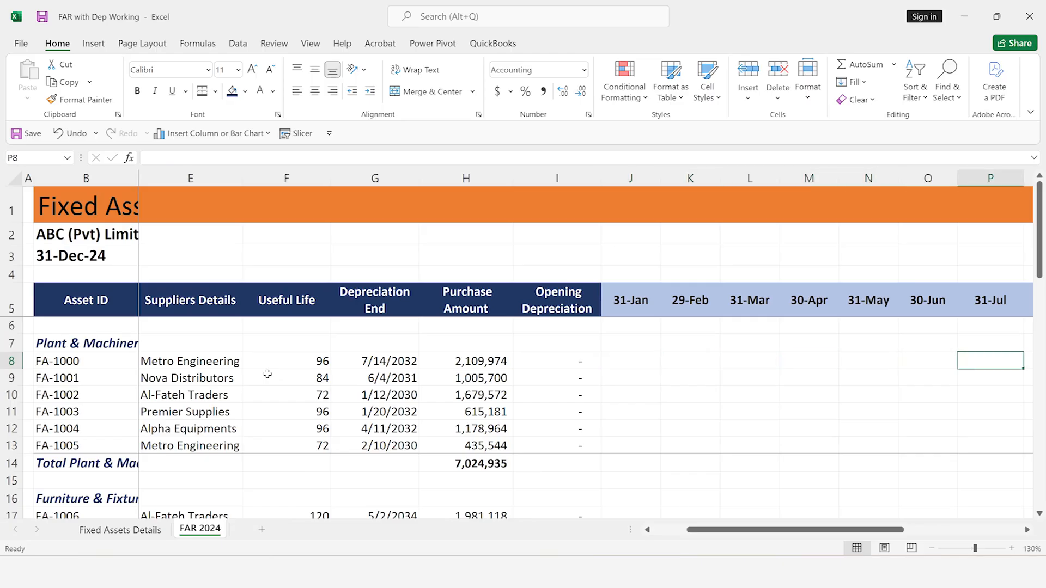
text(=)
key(Left)
key(Left)
key(Left)
key(Left)
key(Left)
key(Left)
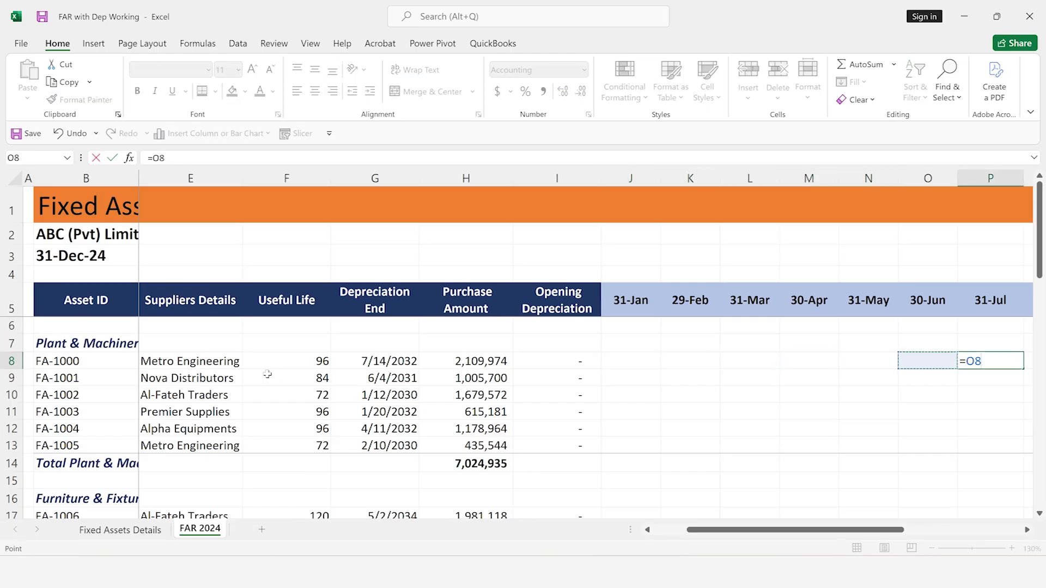
key(Left)
key(Left)
text(/)
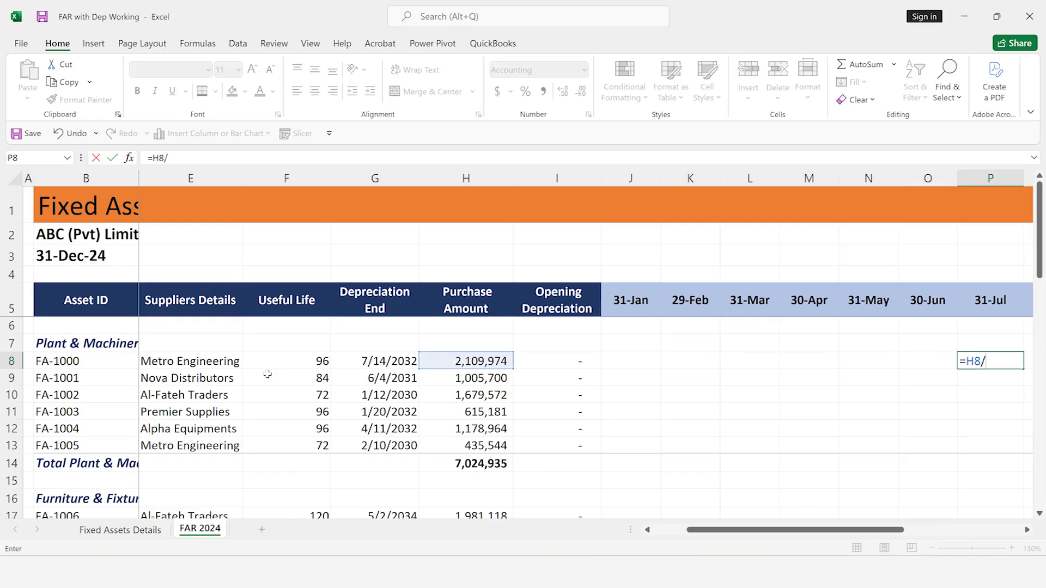
key(Left)
key(Left)
key(Left)
key(Left)
key(Left)
key(Left)
key(Left)
key(Left)
key(Left)
key(Left)
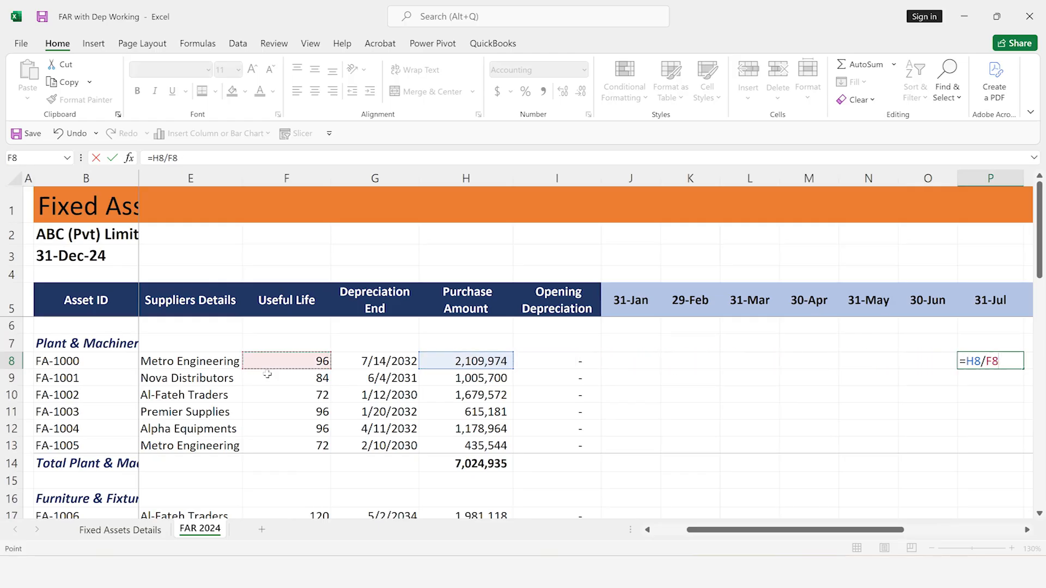
key(Return)
key(Up)
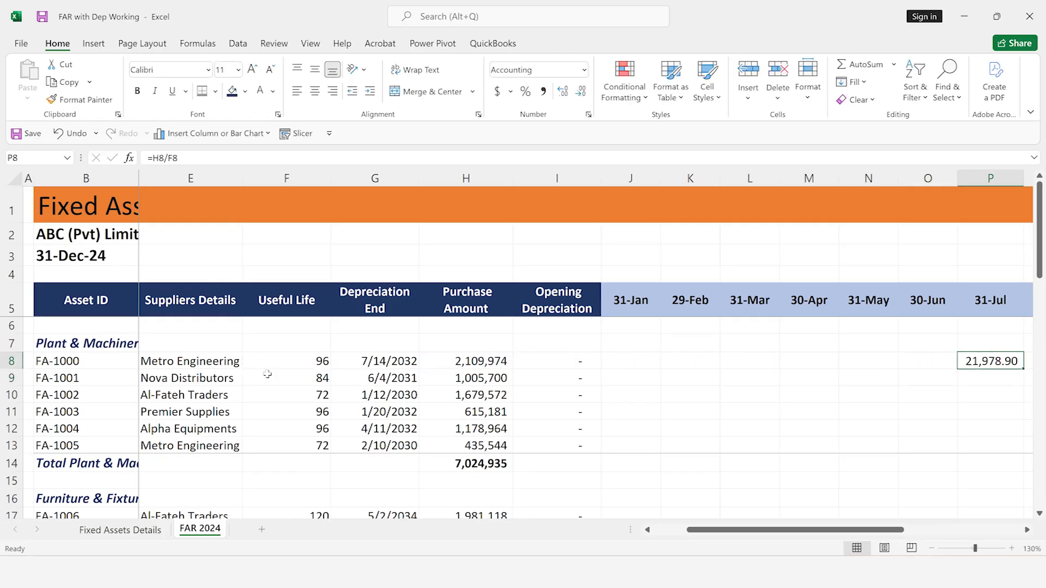
Lock only the column of the purchase amount reference in the P8 formula, making it $H8
key(F2)
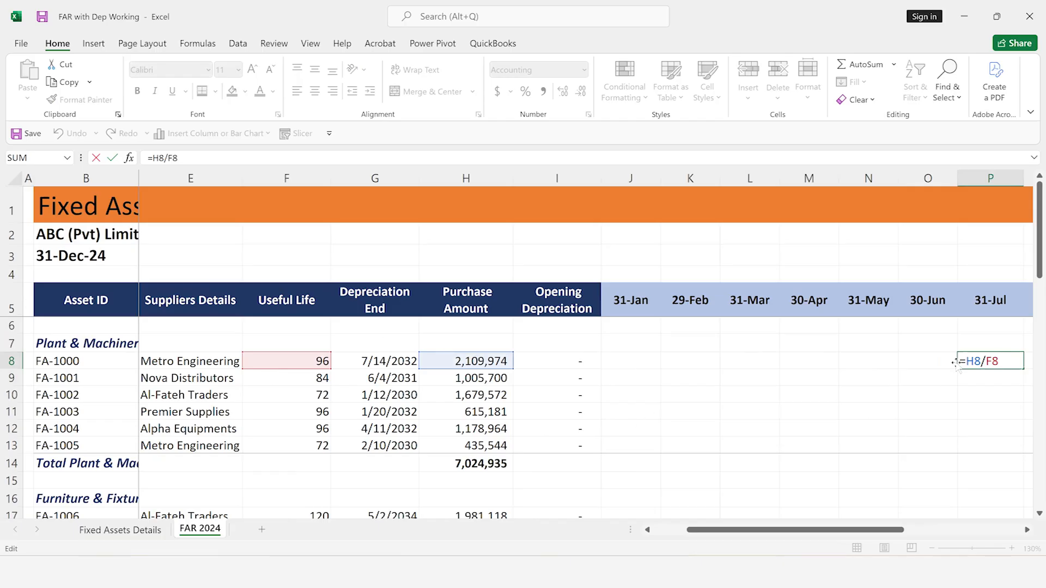
click(975, 362)
key(F4)
key(F4)
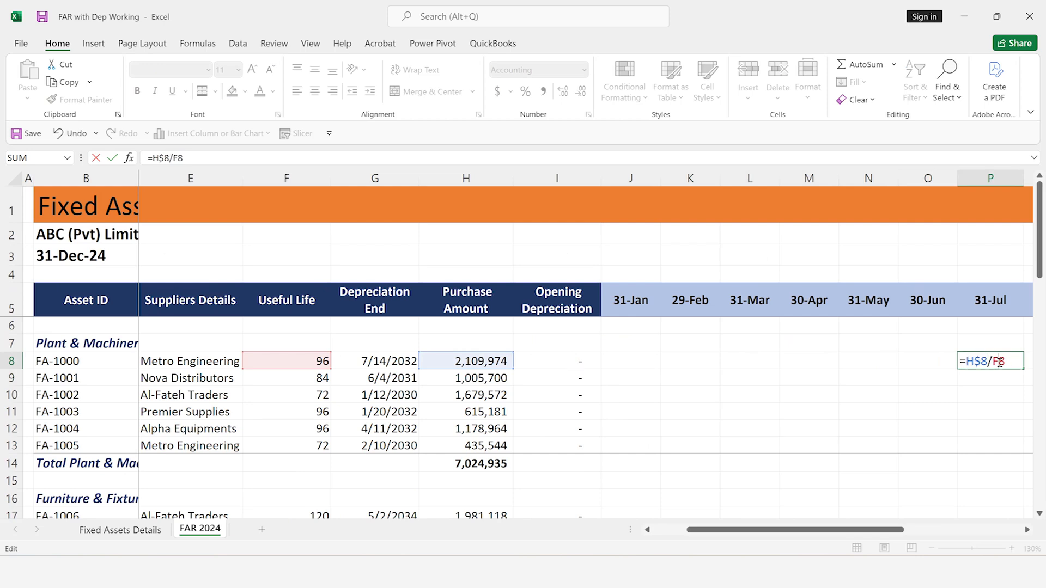
click(1000, 363)
key(F4)
key(F4)
click(978, 363)
key(F4)
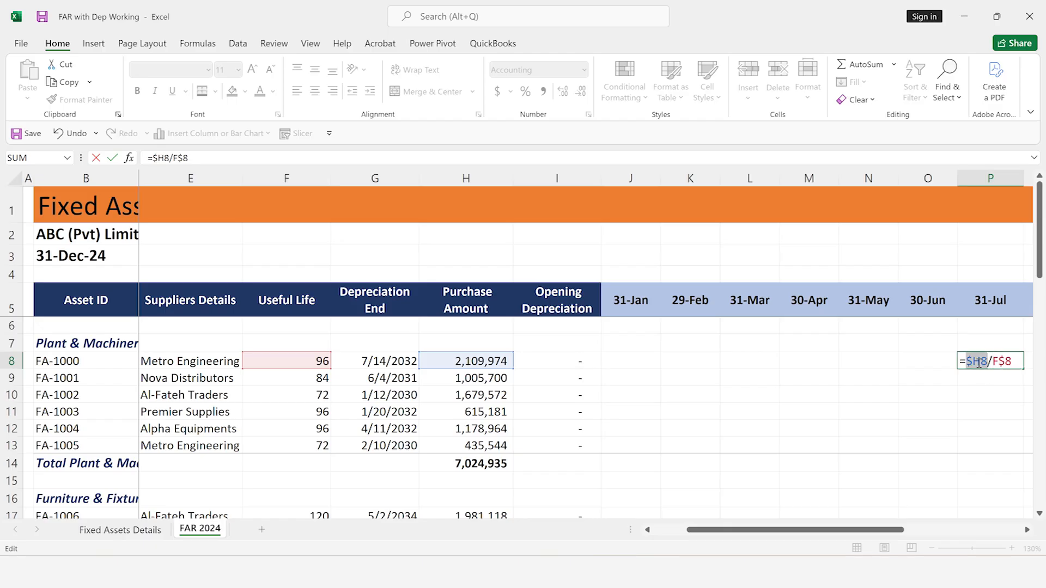
Lock only the column of the useful life reference in P8 so the formula reads =$H8/$F8
key(F4)
key(F4)
key(F4)
key(F4)
click(1005, 362)
key(F4)
key(F4)
key(F4)
key(F4)
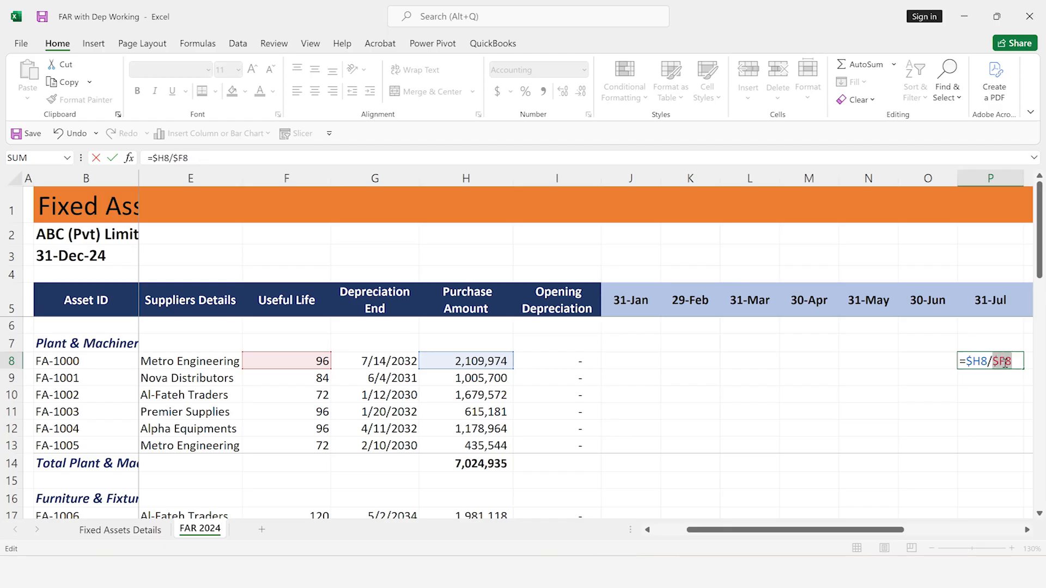
key(Return)
click(1005, 362)
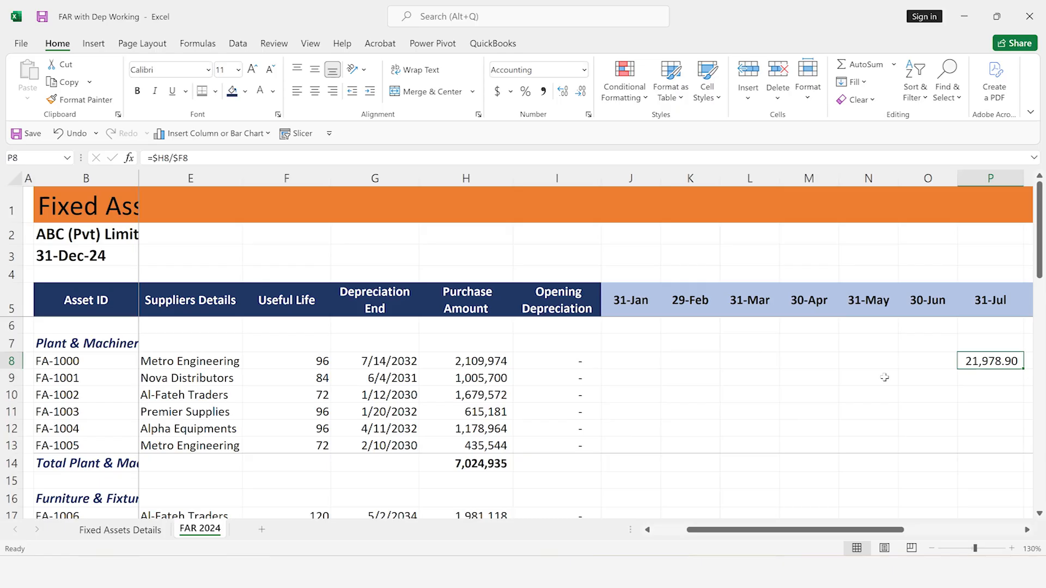
Begin an AND formula in J8 with the condition that the 31-Jan header date is on or after FA-1000's purchase date, J5>=C8
key(Left)
key(Left)
key(Left)
key(Left)
key(Left)
key(Left)
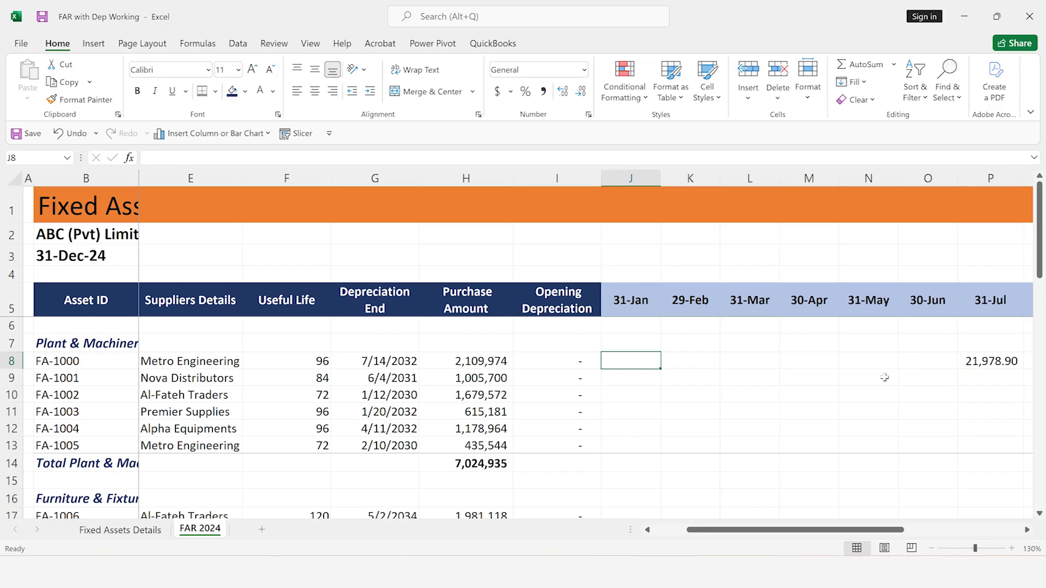
text(=and)
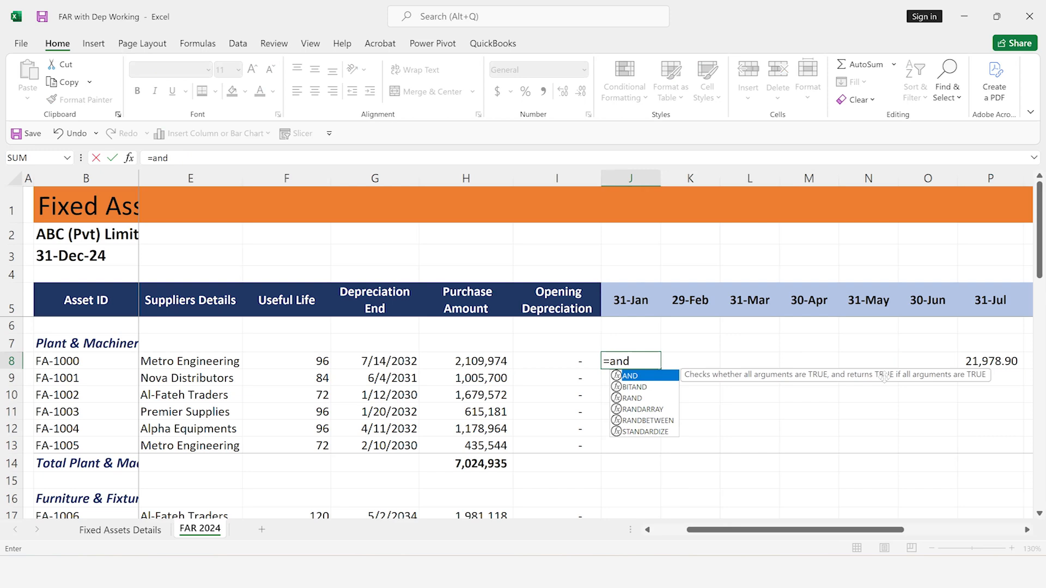
key(Tab)
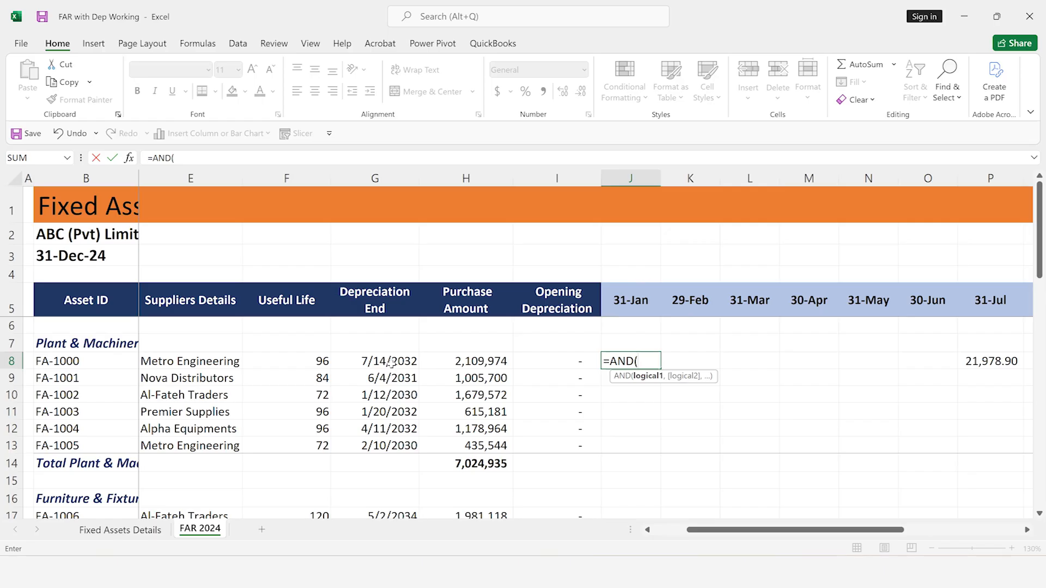
click(631, 295)
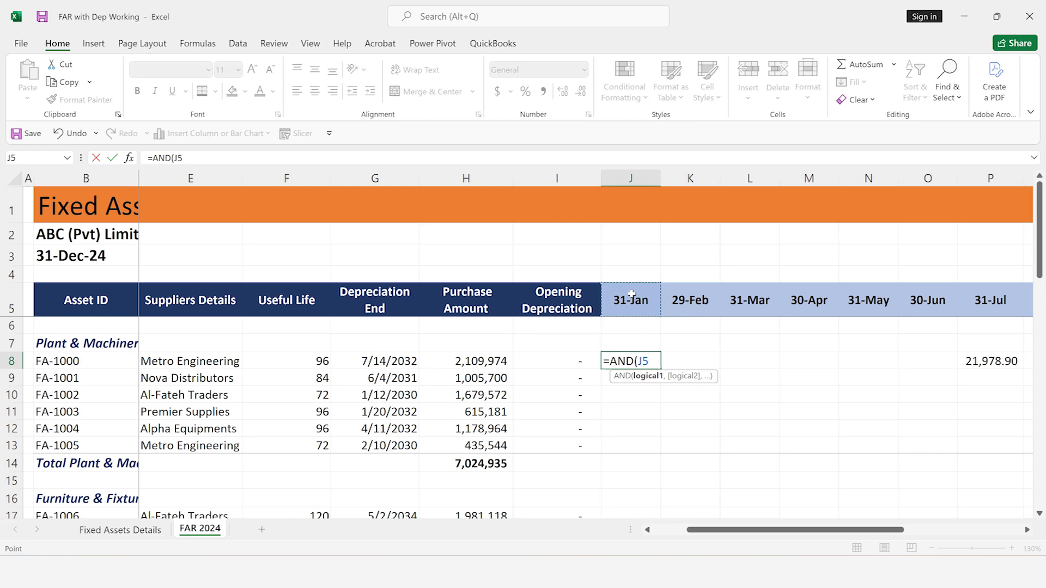
text(>=)
click(242, 362)
key(Left)
key(Left)
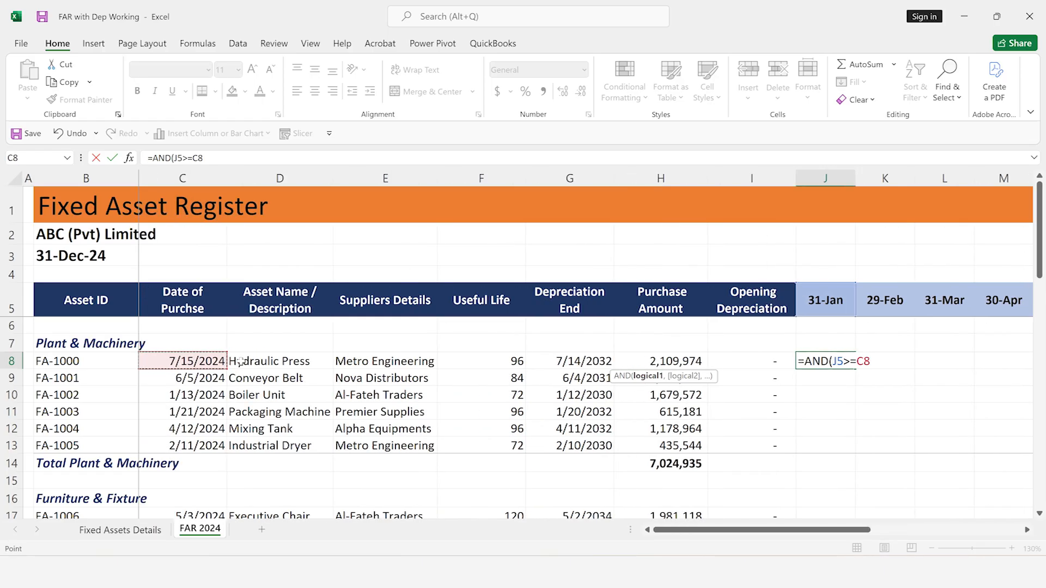
text(,)
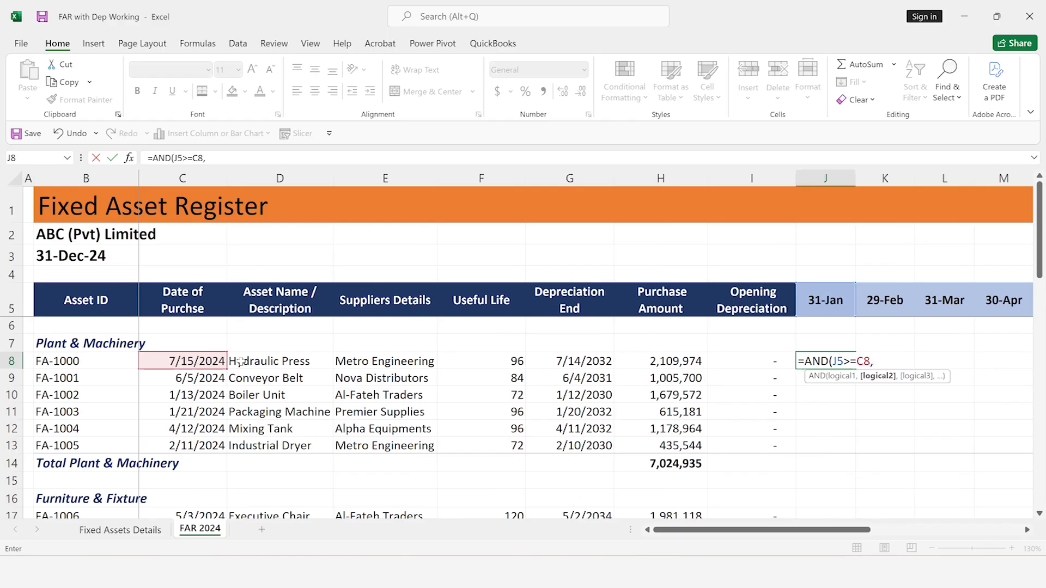
Complete the J8 formula with a second condition comparing the 31-Jan date to the depreciation end, giving =AND(J5>=C8,J5<=G8)
click(824, 300)
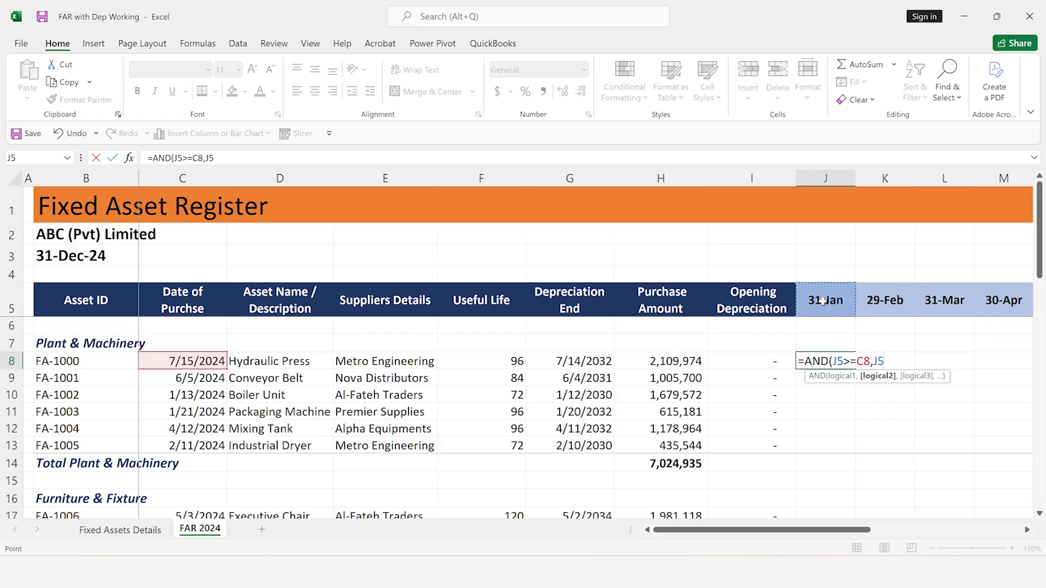
text(<=)
click(601, 363)
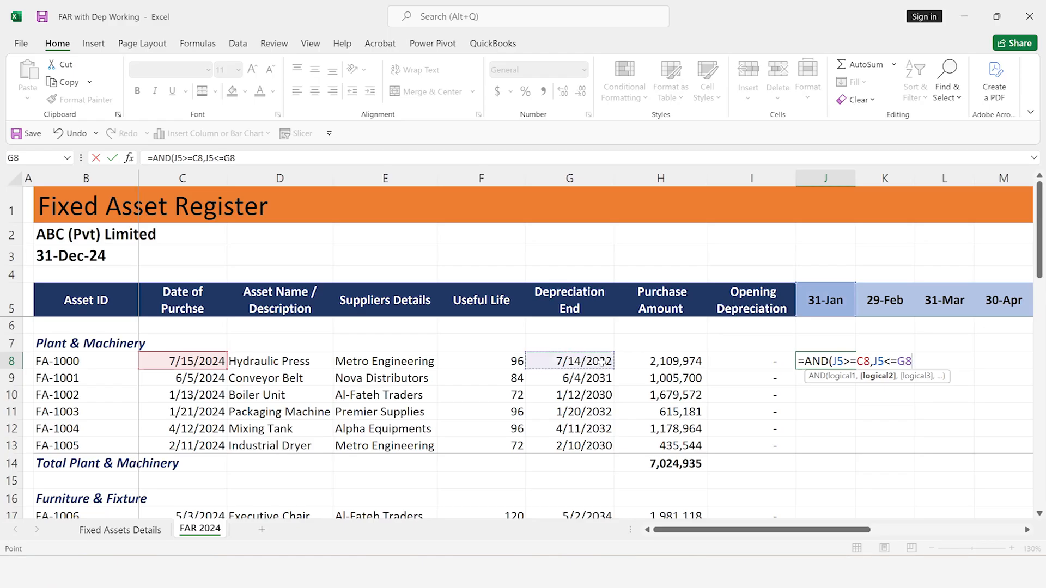
text())
key(Return)
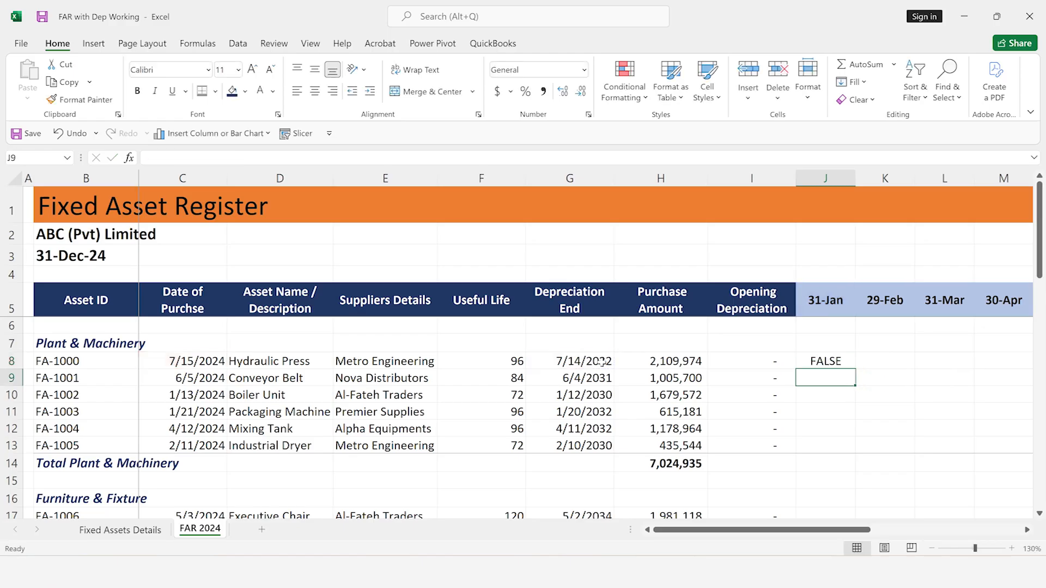
Lock the header row and the purchase date column in J8's first condition so it reads J$5>=$C8
key(Up)
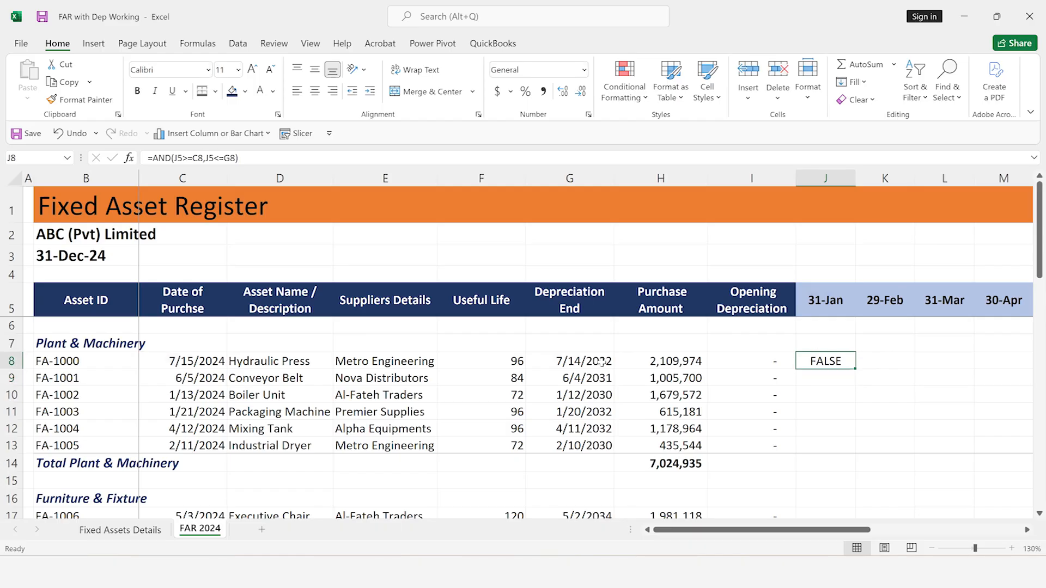
key(F2)
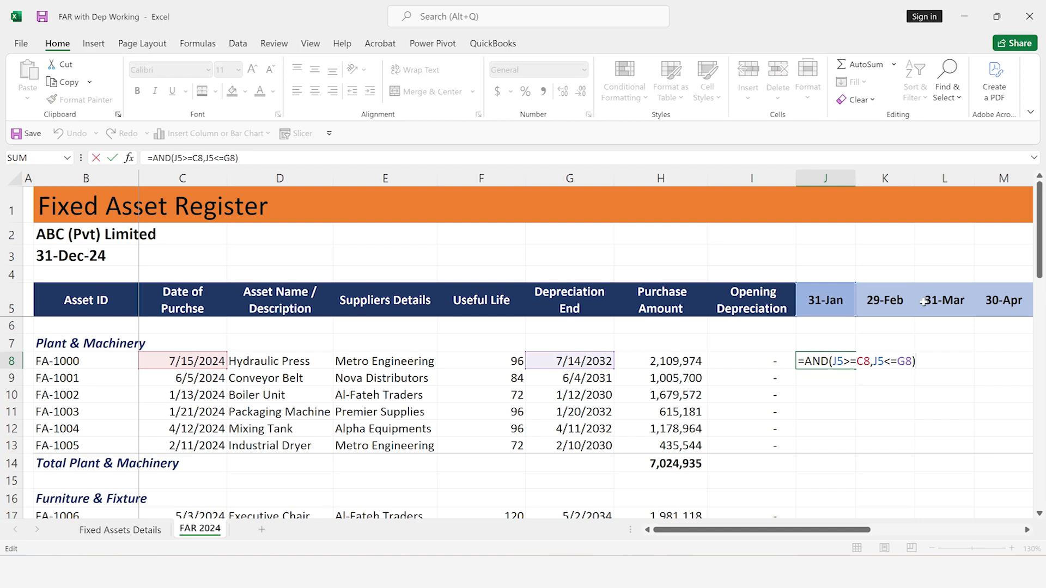
click(840, 363)
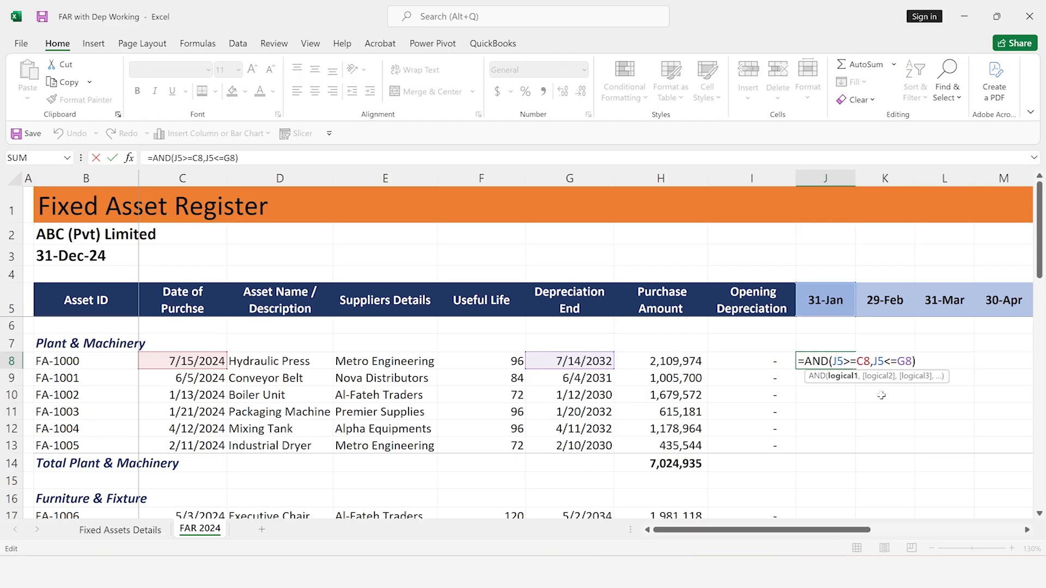
key(F4)
key(F4)
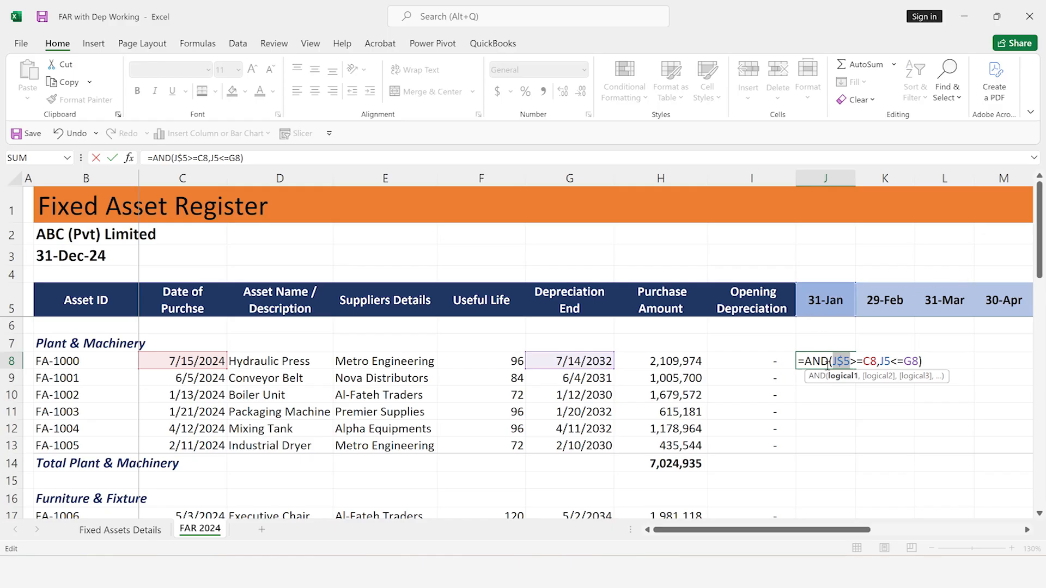
click(871, 360)
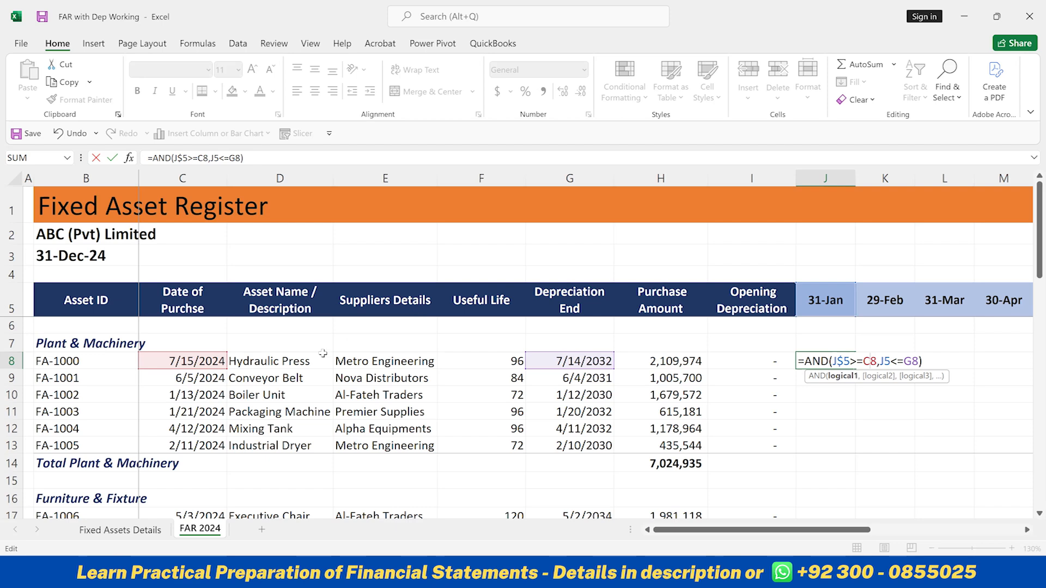
key(F4)
key(F4)
key(F4)
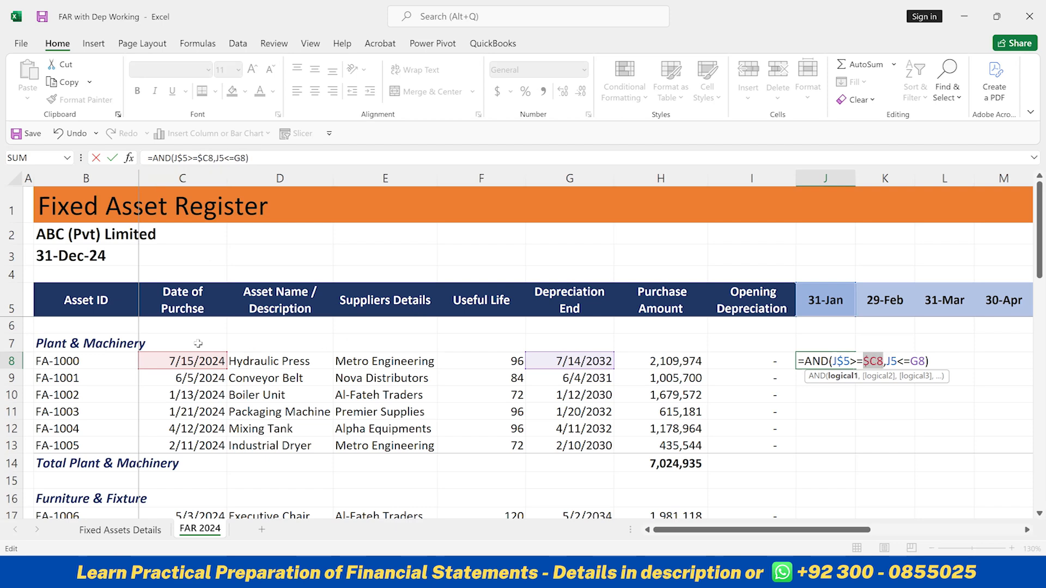
Lock the header row and the depreciation end column in J8's second condition so it reads J$5<=$G8
click(891, 360)
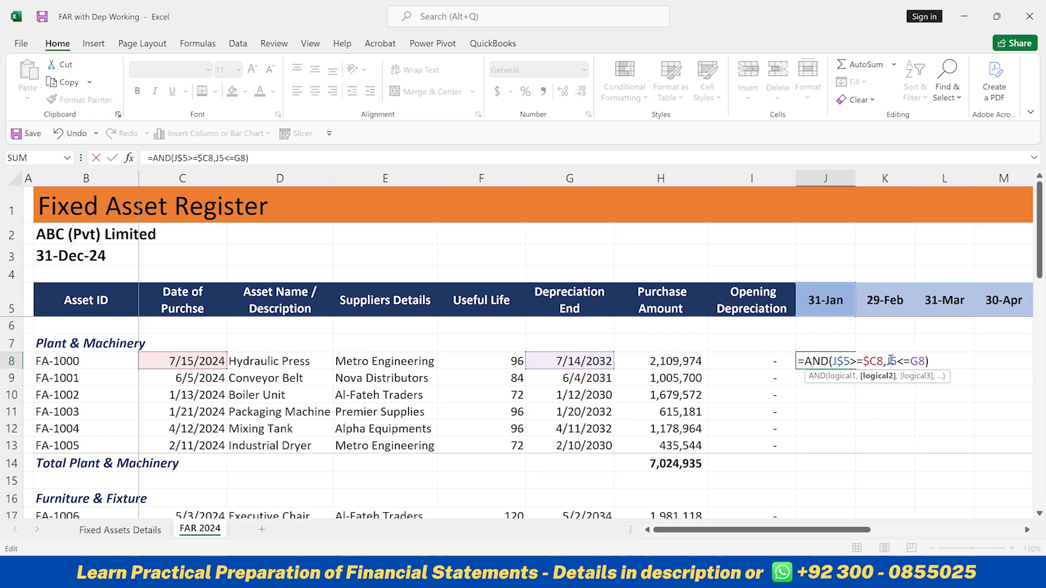
key(F4)
key(F4)
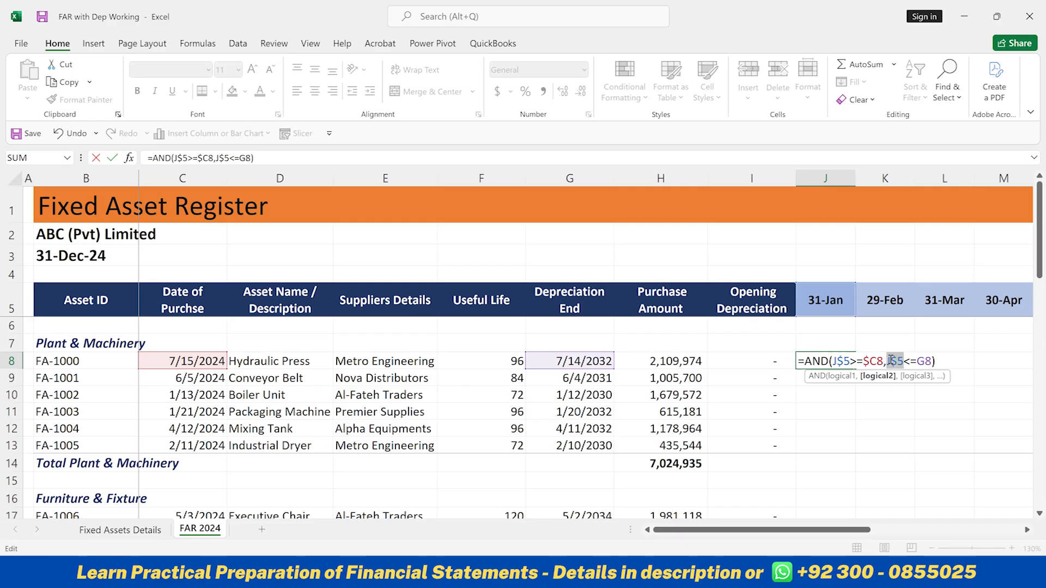
click(923, 361)
key(F4)
key(F4)
key(F4)
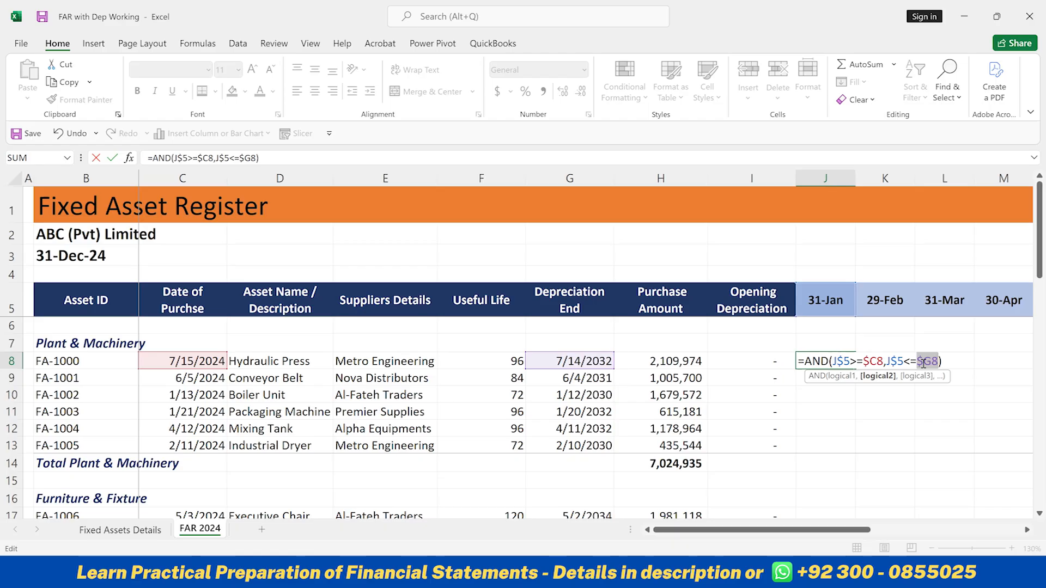
key(Return)
key(Up)
key(Right)
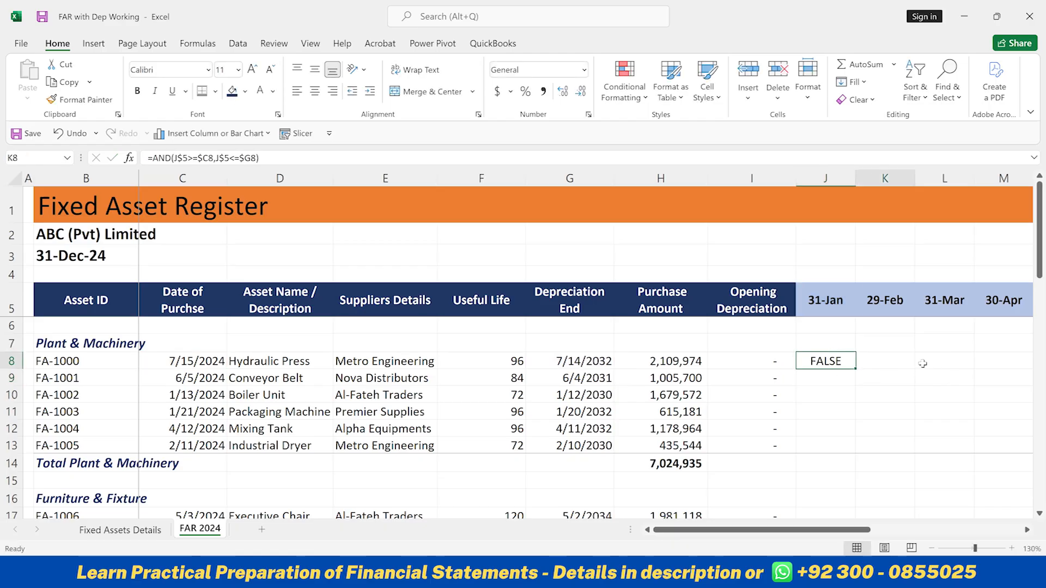
key(Right)
key(Right)
key(Right)
key(Right)
key(Right)
key(Right)
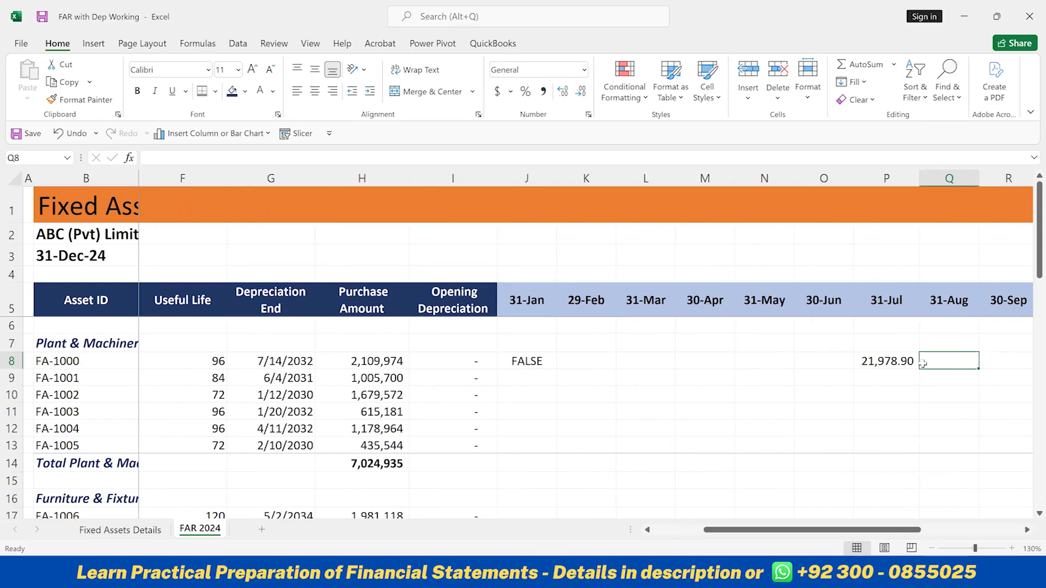
key(Left)
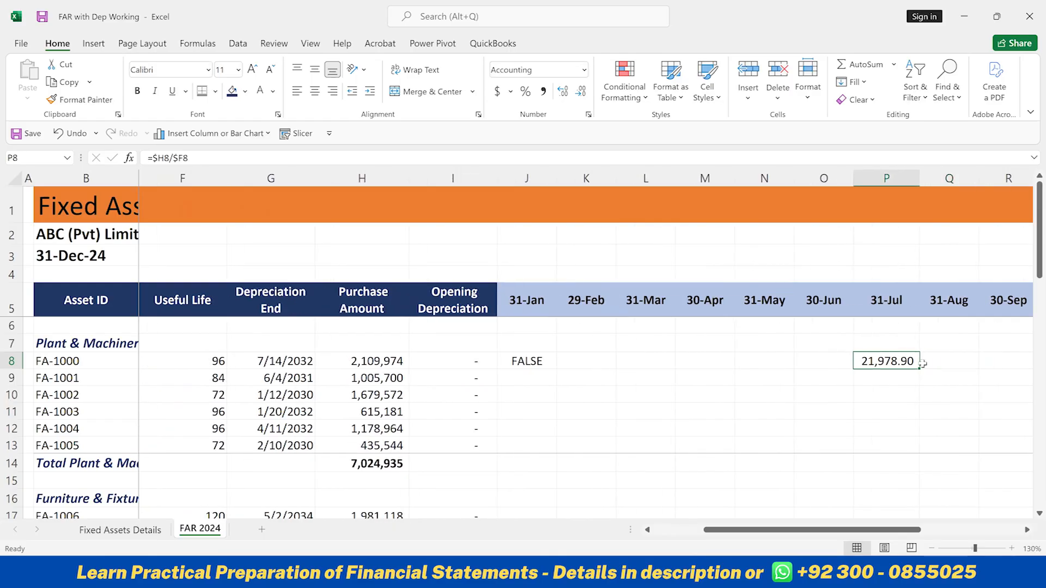
click(548, 361)
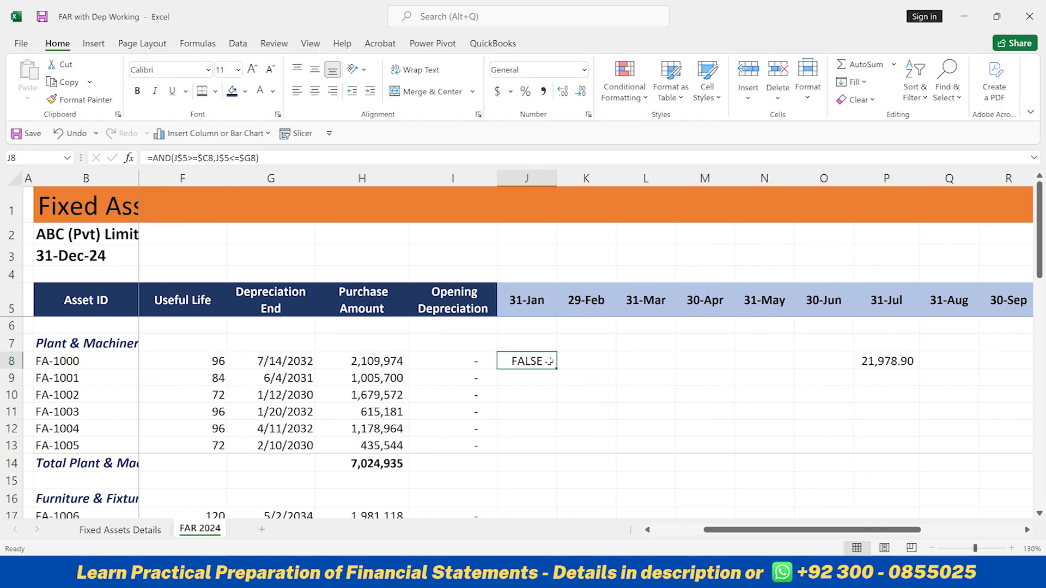
click(870, 361)
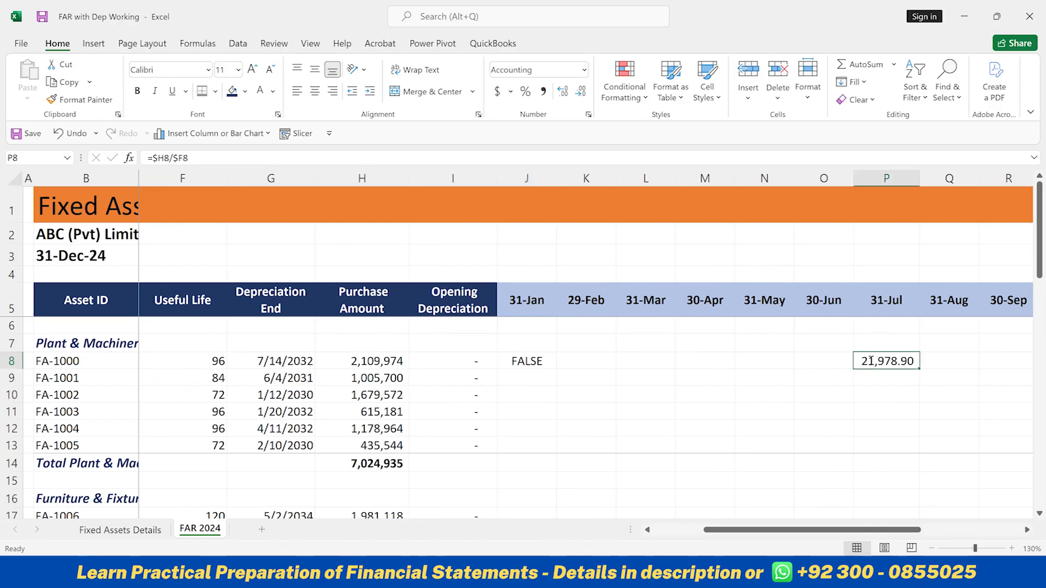
double_click(870, 360)
key(shift+Left)
key(shift+Left)
key(shift+Left)
key(shift+Left)
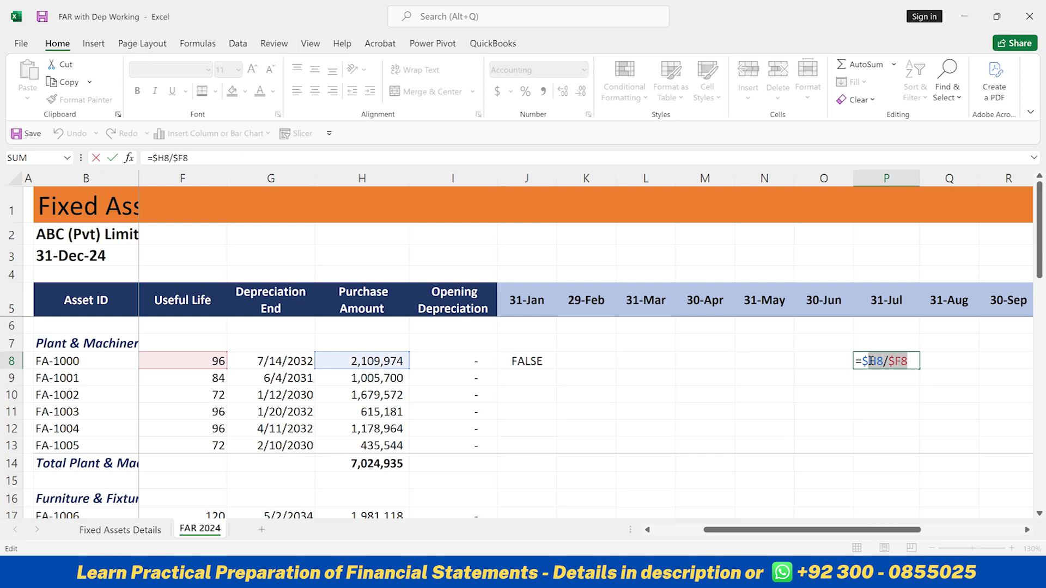
key(shift+Right)
click(544, 361)
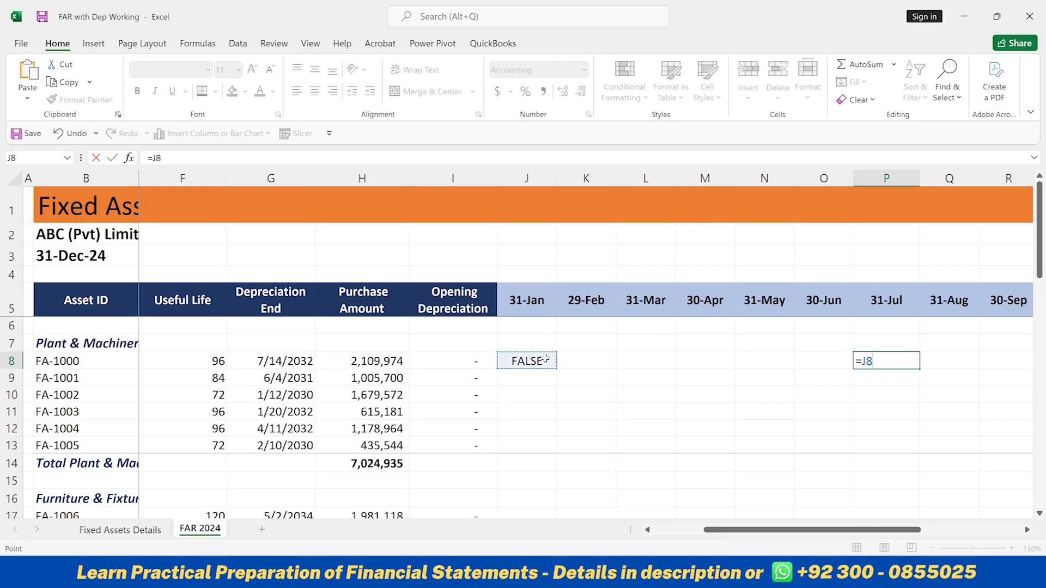
key(Escape)
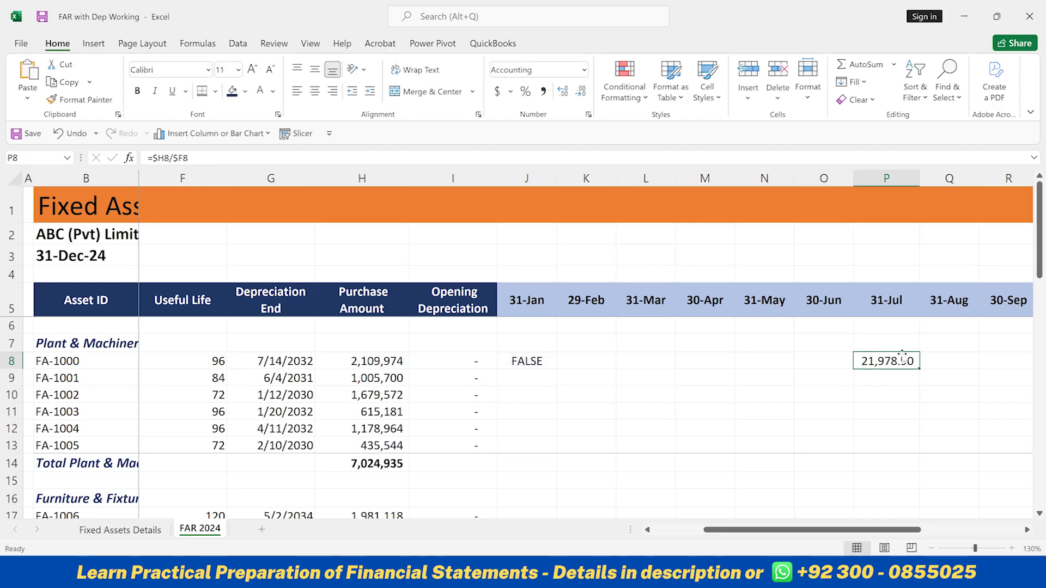
Copy the expression $H8/$F8 from P8 and multiply J8's AND test by it, giving =AND(J$5>=$C8,J$5<=$G8)*$H8/$F8
double_click(894, 361)
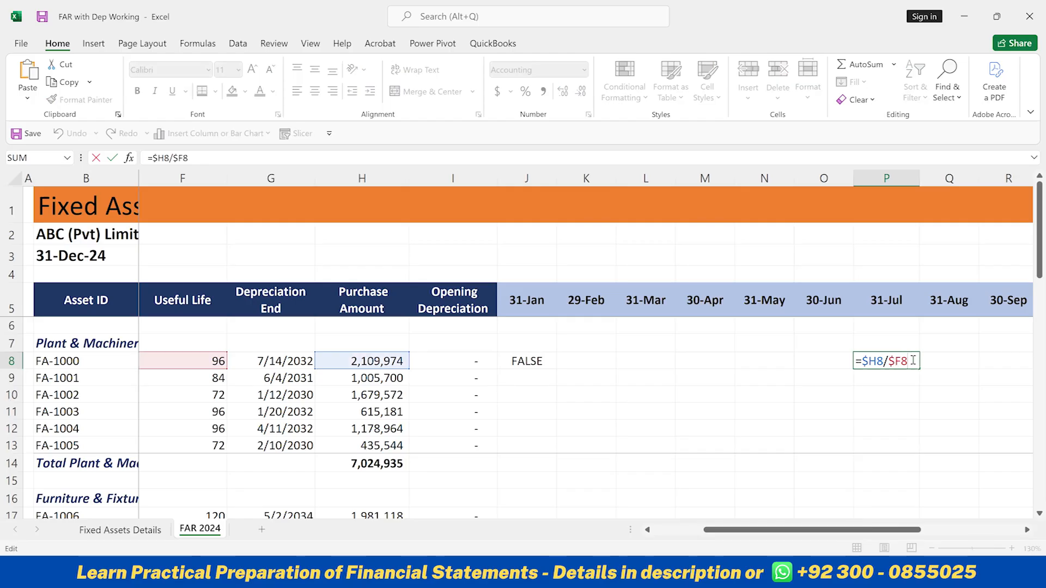
drag(908, 361, 864, 360)
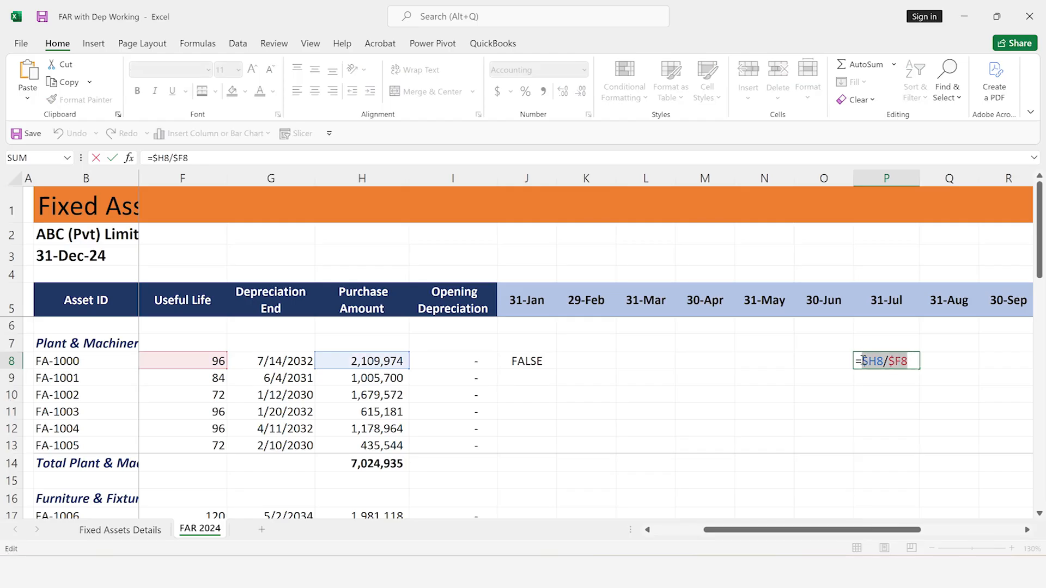
key(Escape)
click(546, 357)
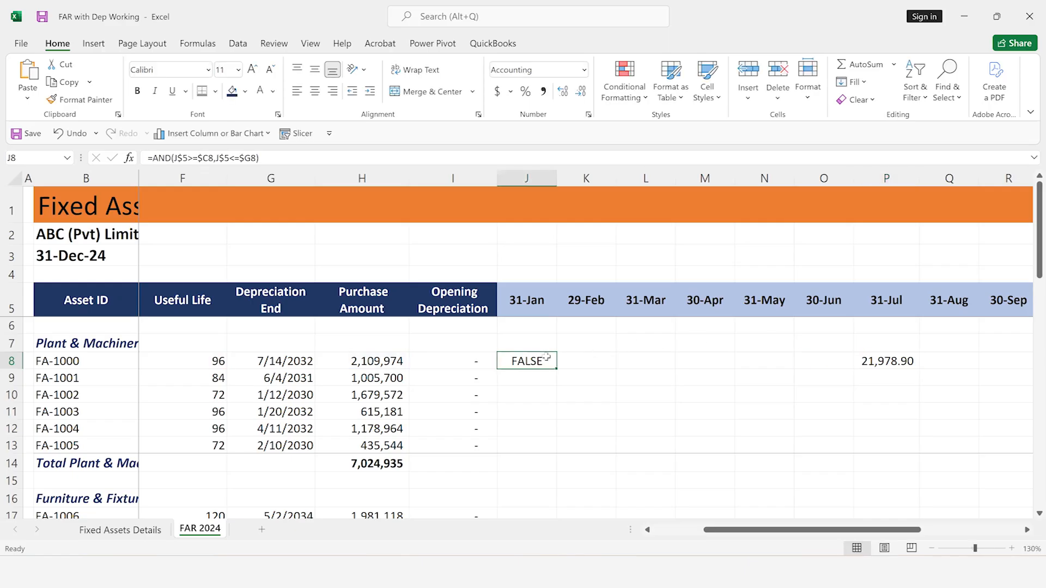
double_click(546, 358)
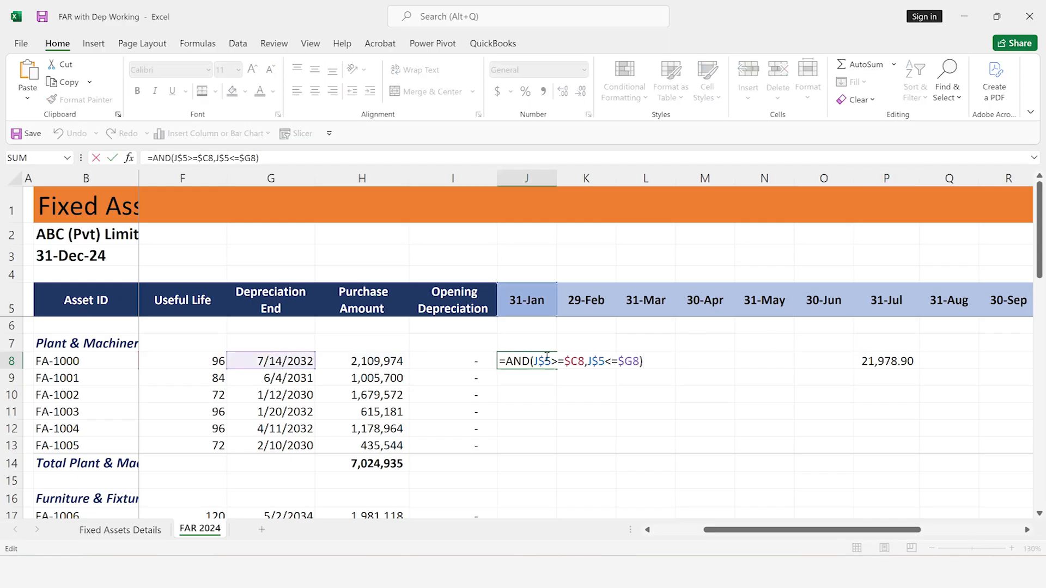
text(*$H8/$F8)
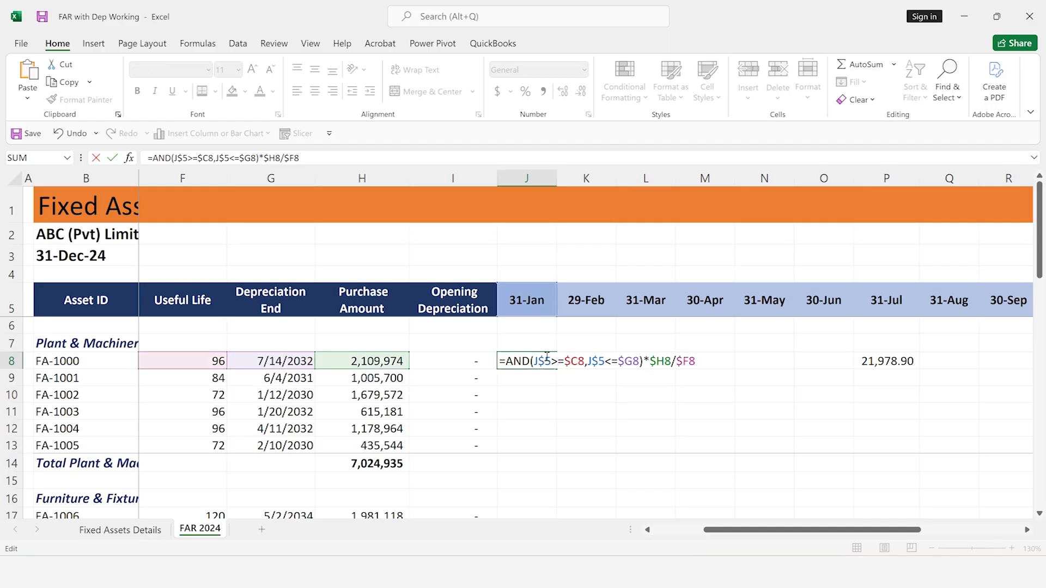
key(Return)
Fill the J8 depreciation formula across FA-1000's row through the 31-Dec column, J8:U8
click(546, 357)
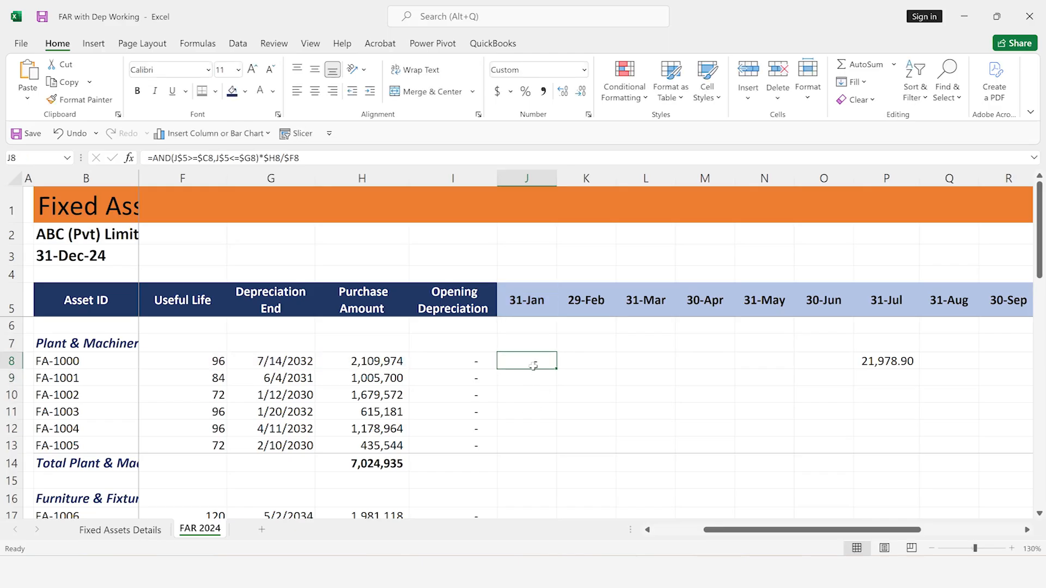
key(shift+Right)
key(shift+Right)
key(shift+Right)
key(shift+Right)
key(shift+Right)
key(shift+Right)
key(shift+Right)
key(shift+Right)
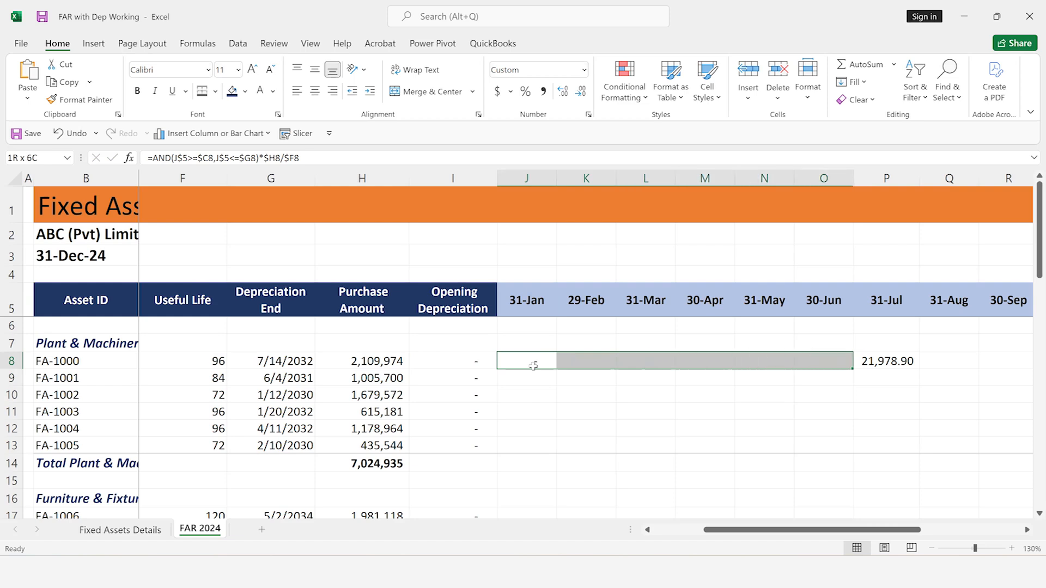
key(shift+Right)
key(shift+Right)
key(shift+Right)
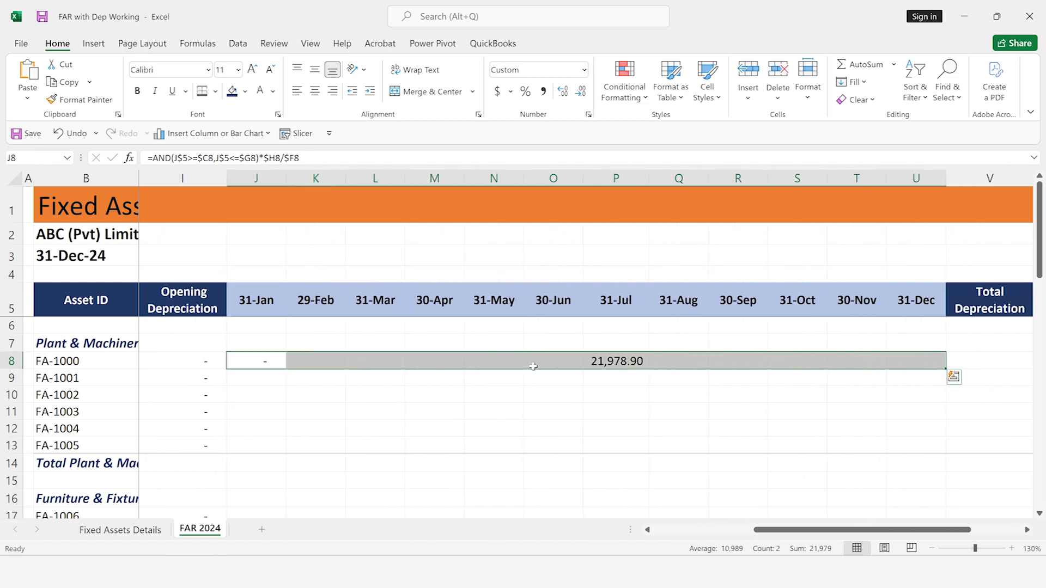
key(ctrl+r)
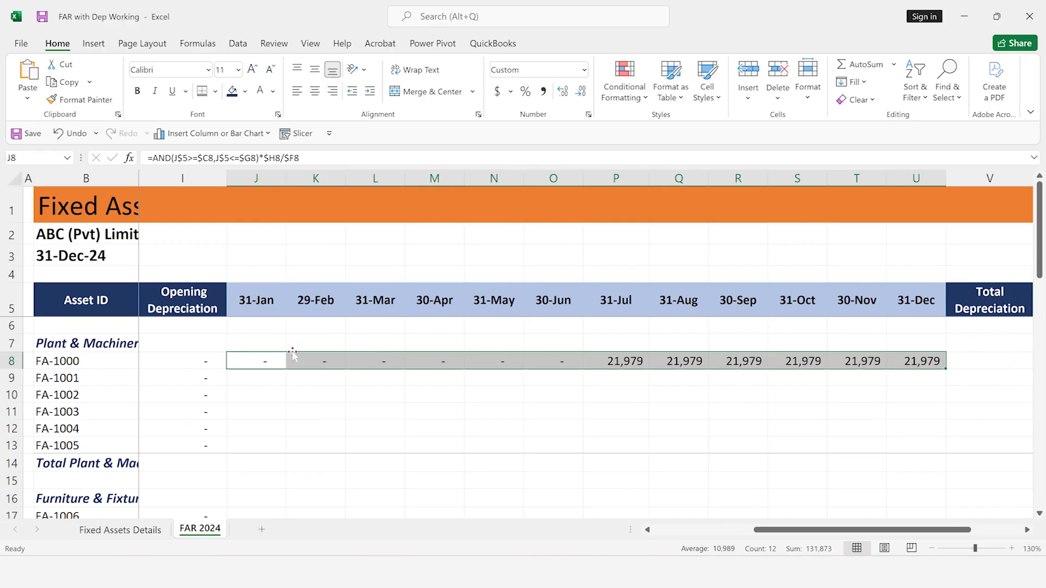
Enter a SUM formula in V8 totalling FA-1000's monthly depreciation from 31-Jan through 31-Dec, J8:U8
key(Right)
key(Right)
key(Right)
key(Right)
key(Right)
key(Right)
key(Right)
key(Right)
key(Right)
key(Right)
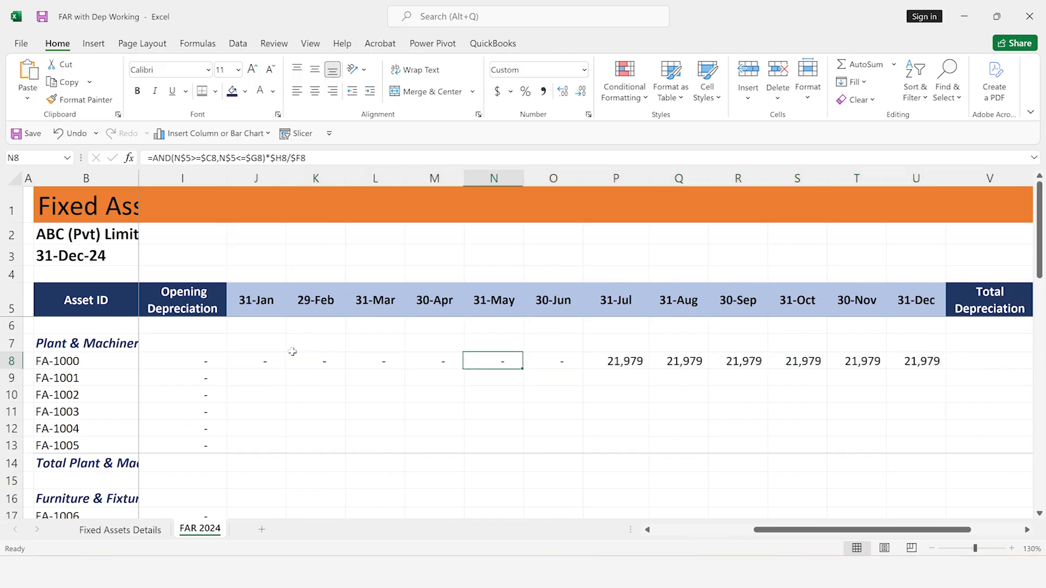
key(Right)
key(Right)
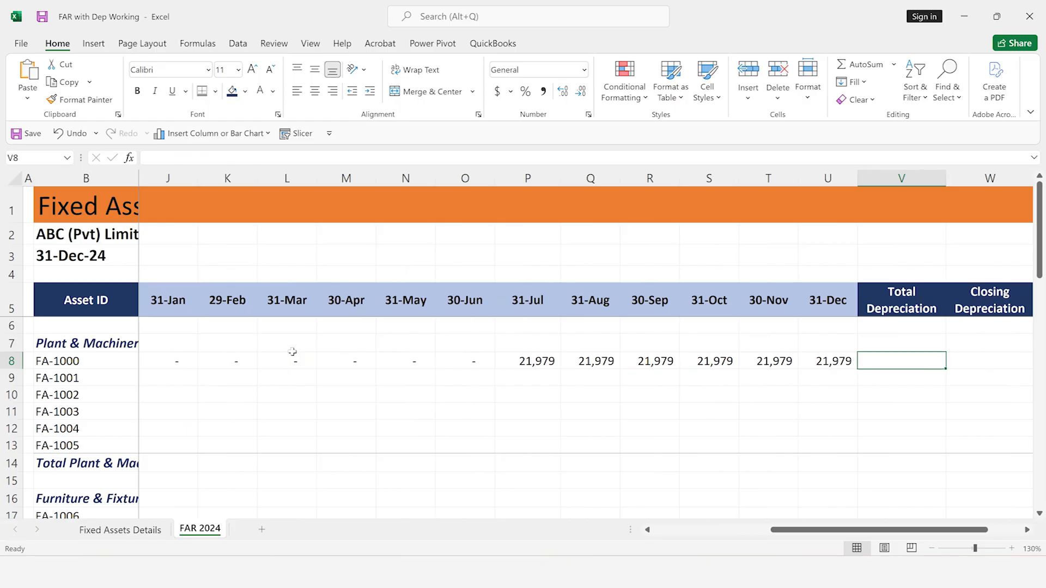
text(=sum)
key(Tab)
key(Left)
key(Left)
key(Left)
key(Left)
key(Left)
key(Left)
key(Left)
key(Left)
key(Left)
key(Left)
key(Left)
key(Left)
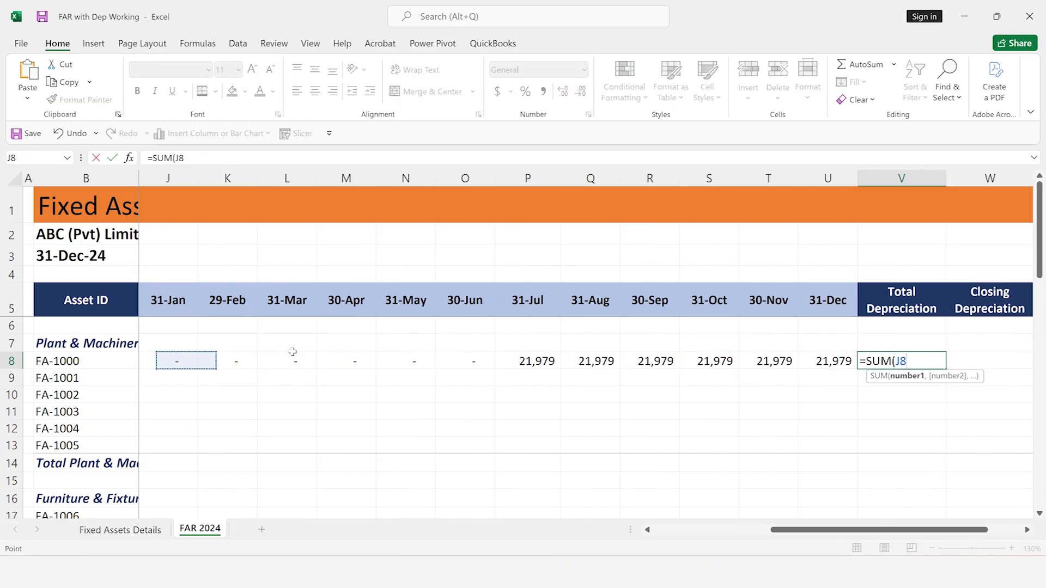
key(shift+Right)
key(shift+Right)
key(shift+Right)
key(shift+Right)
key(shift+Right)
key(shift+Right)
key(shift+Right)
key(shift+Right)
key(shift+Right)
key(shift+Right)
key(shift+Right)
text())
key(Return)
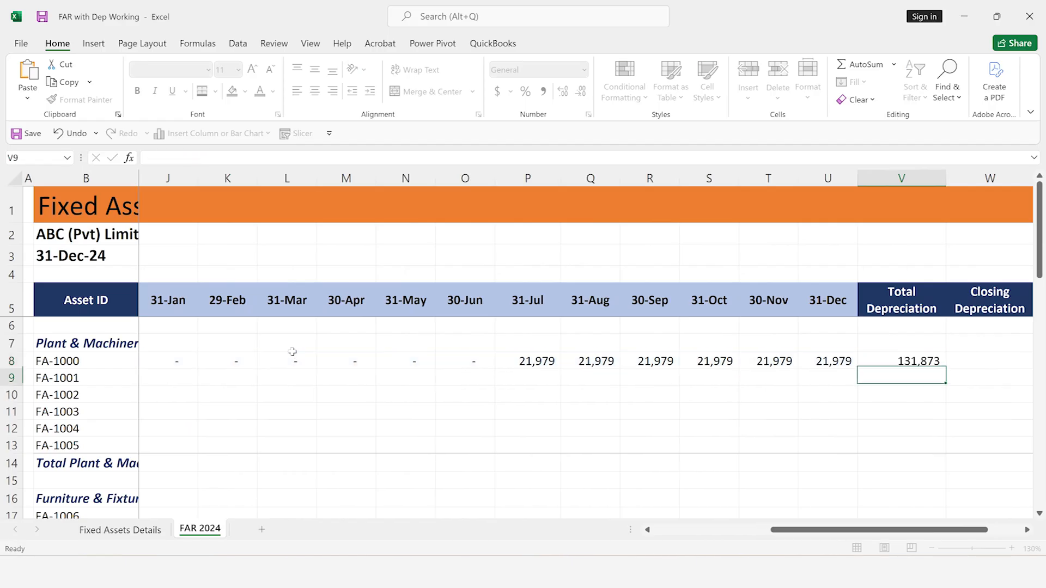
Calculate FA-1000's closing depreciation in W8 by adding opening and total depreciation with =I8+V8
key(Up)
key(Right)
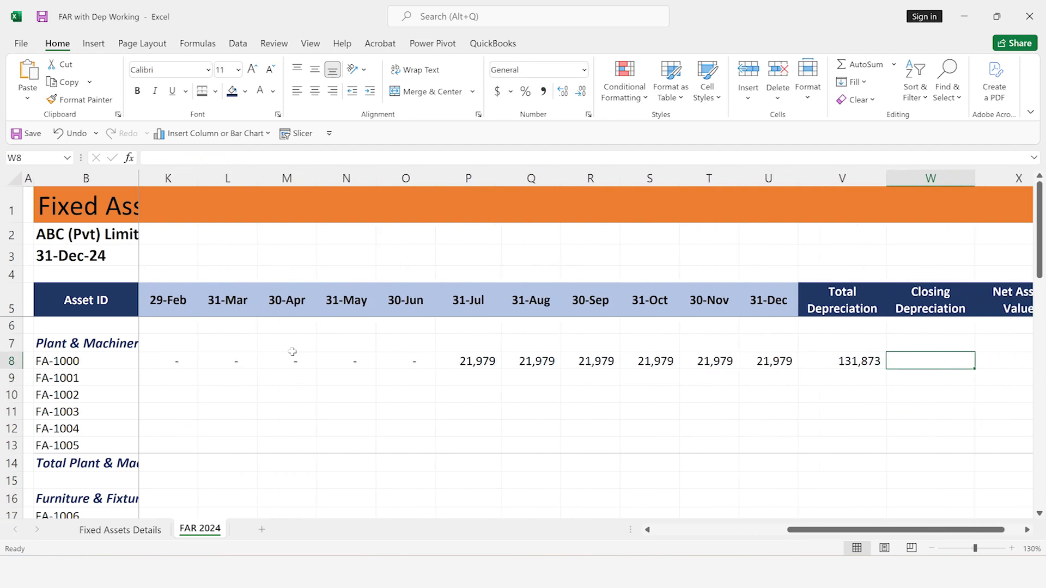
text(=)
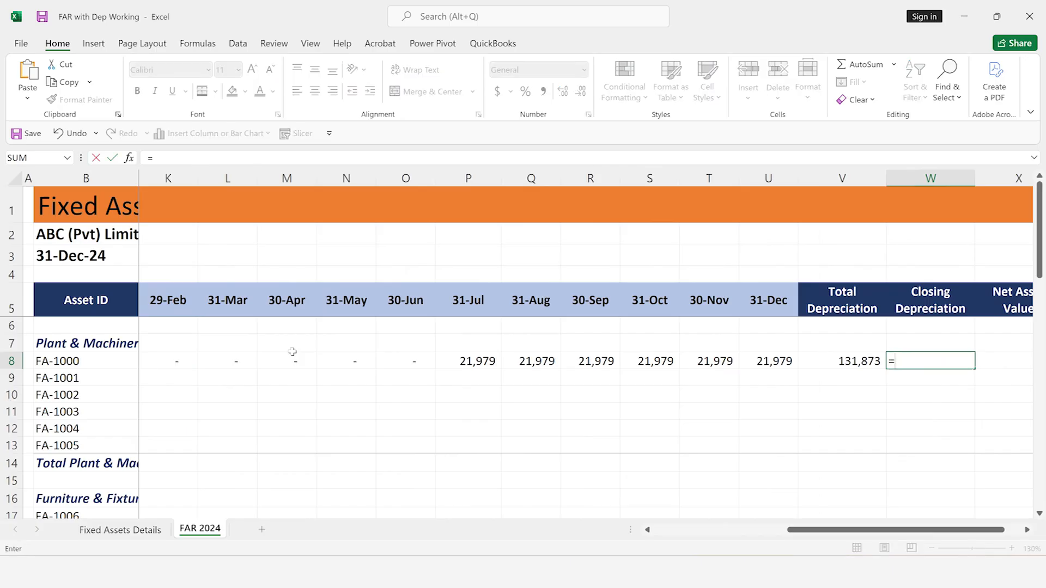
key(Left)
key(Left)
key(Left)
key(Left)
key(Left)
key(Left)
key(Left)
key(Left)
key(Left)
key(Left)
key(Left)
key(Left)
key(Left)
key(Left)
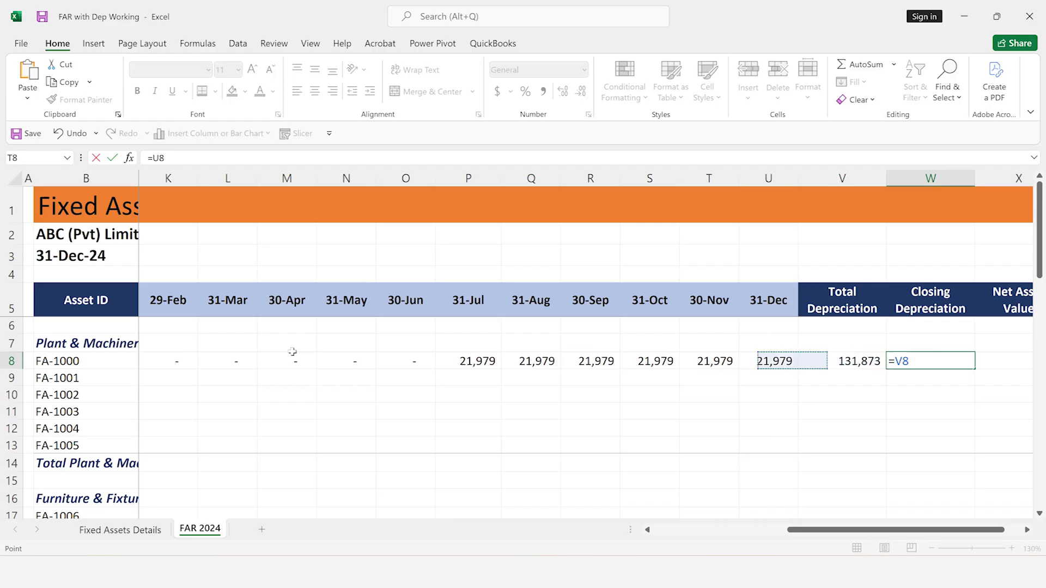
key(Left)
key(Left)
key(Left)
key(Left)
key(Right)
key(Right)
key(Right)
key(Right)
key(Right)
key(Right)
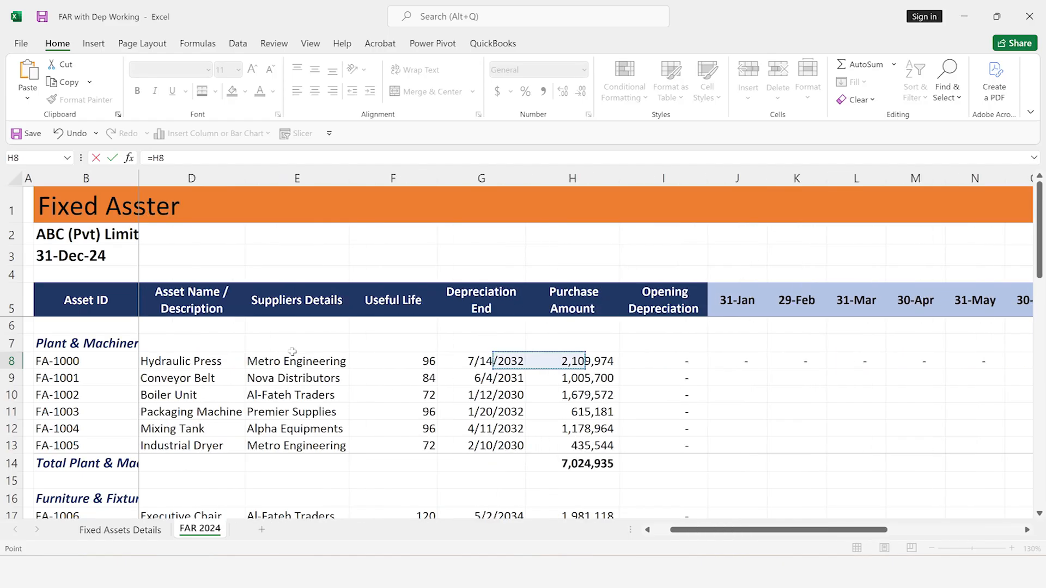
key(Left)
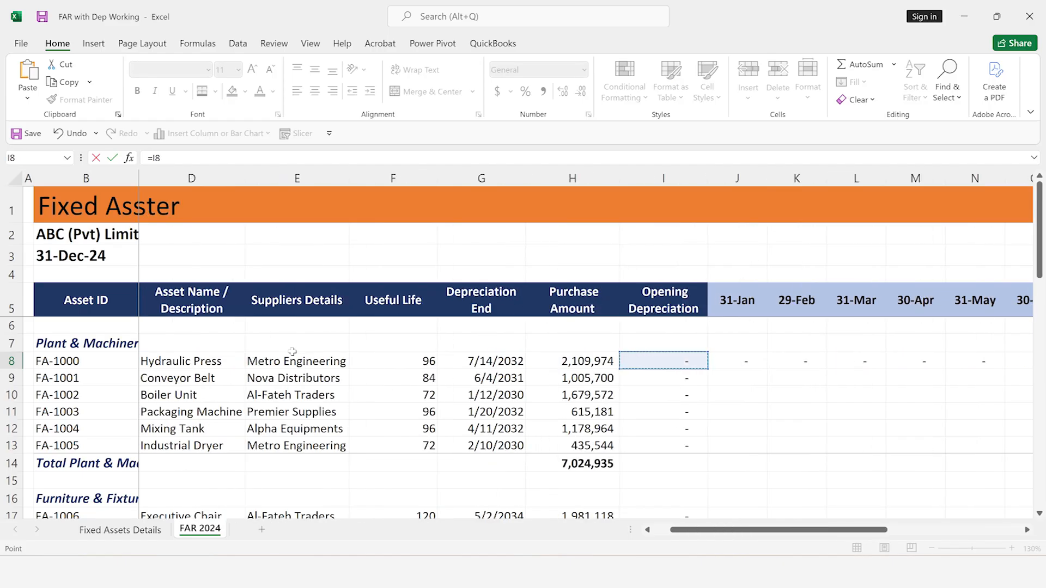
text(+)
key(Right)
key(Right)
key(Right)
key(Right)
key(Left)
key(Left)
key(Left)
key(Left)
key(Left)
key(Left)
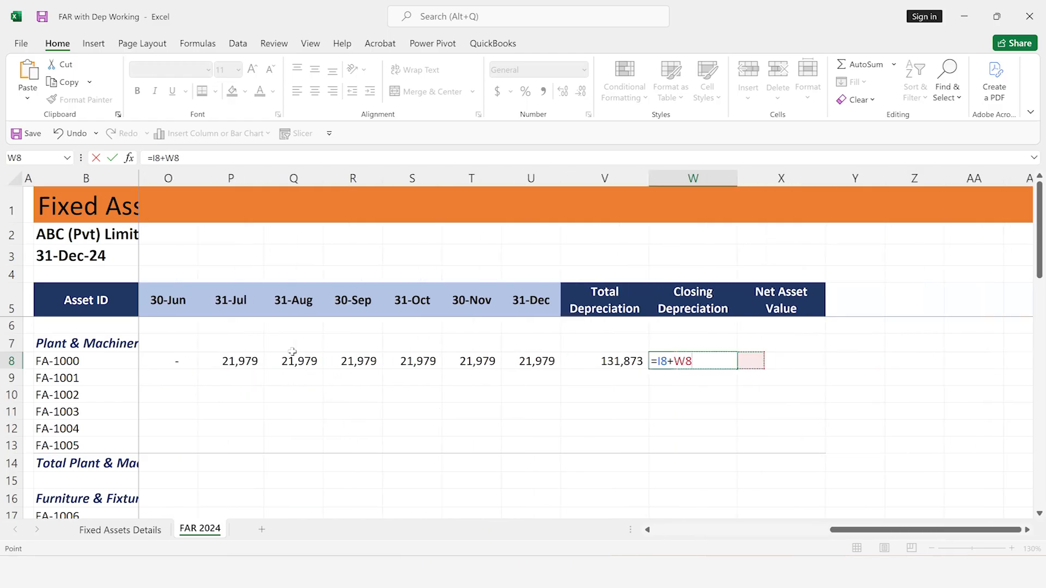
key(Right)
key(Return)
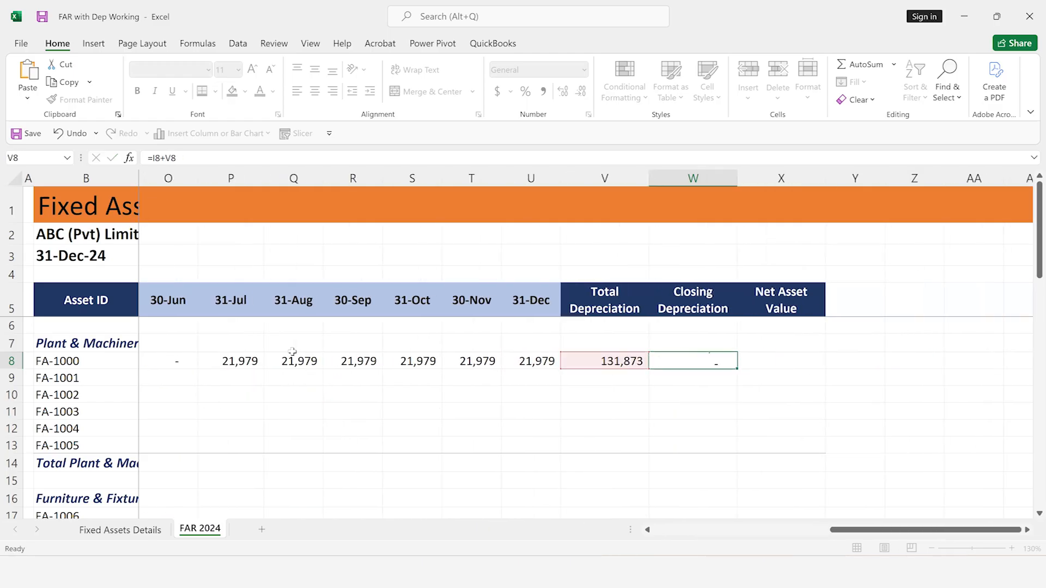
key(Up)
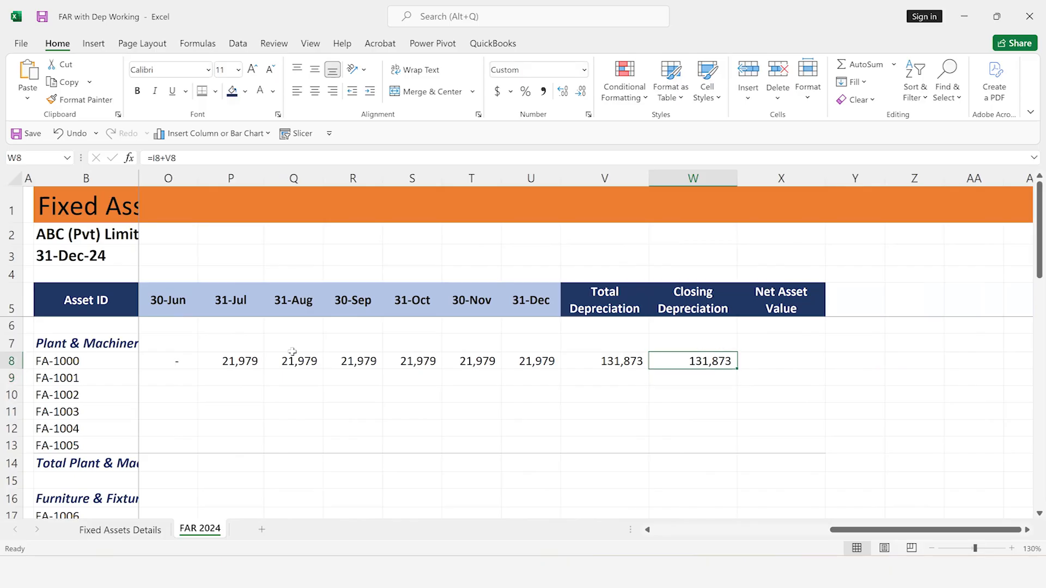
Calculate FA-1000's net asset value in X8 by subtracting closing depreciation from purchase amount with =H8-W8
key(Right)
text(=)
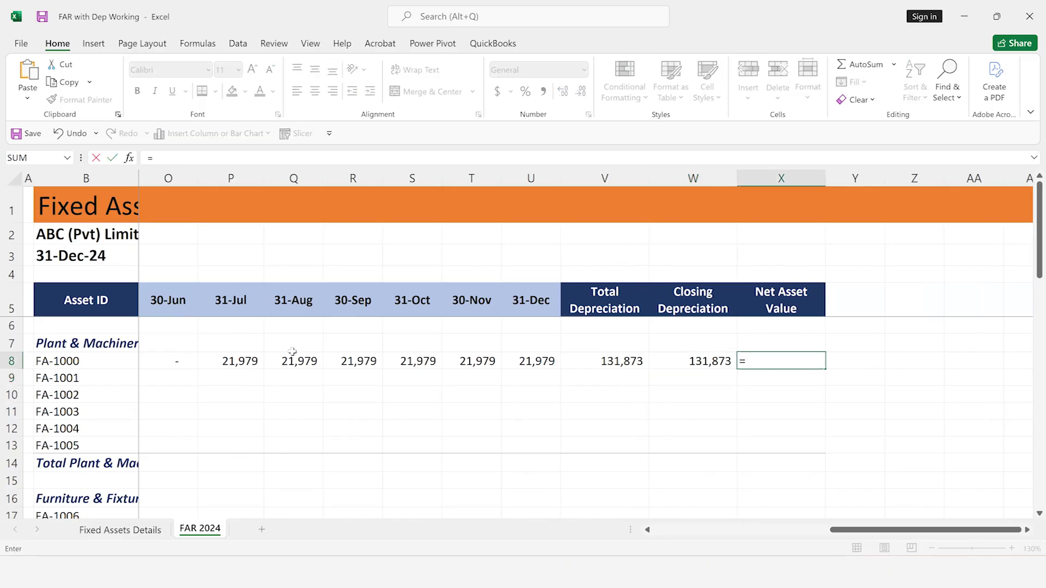
key(Left)
key(Left)
key(Left)
key(Left)
key(Left)
key(Left)
key(Left)
key(Left)
key(Left)
key(Left)
key(Left)
key(Left)
key(Left)
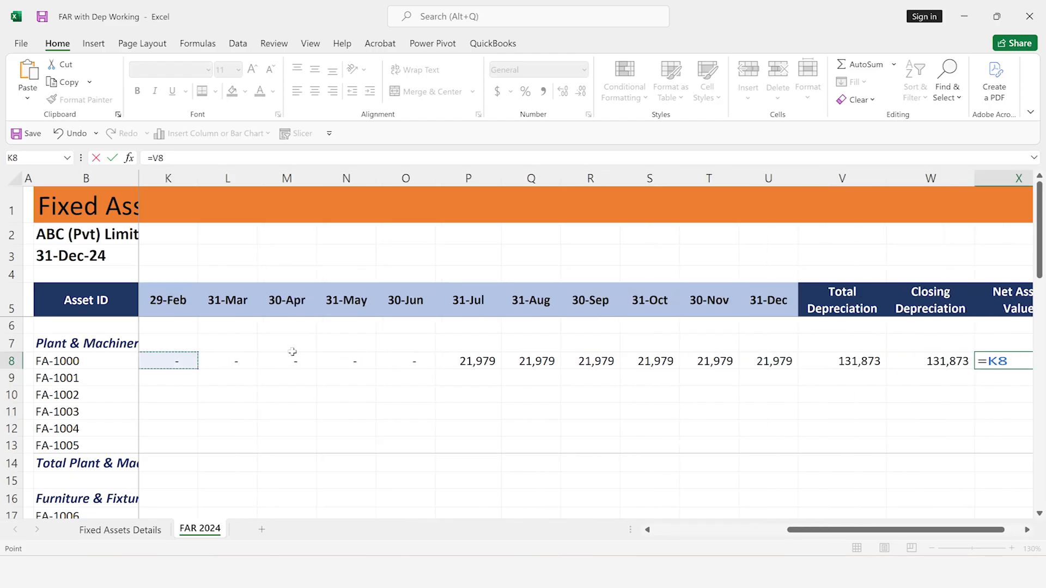
key(Left)
key(Left)
key(Left)
key(Left)
key(Left)
key(Right)
key(Right)
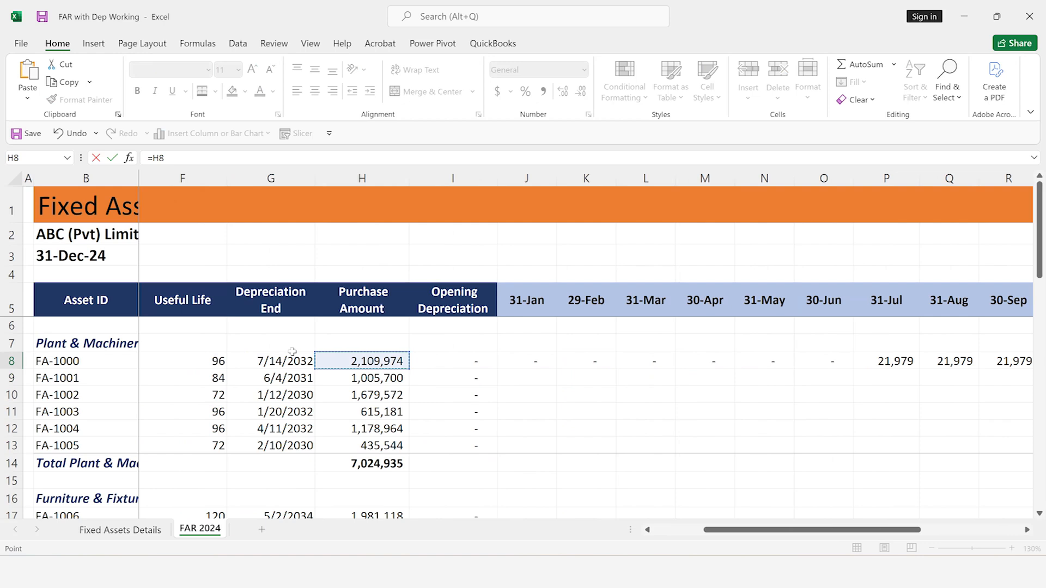
text(-)
key(Left)
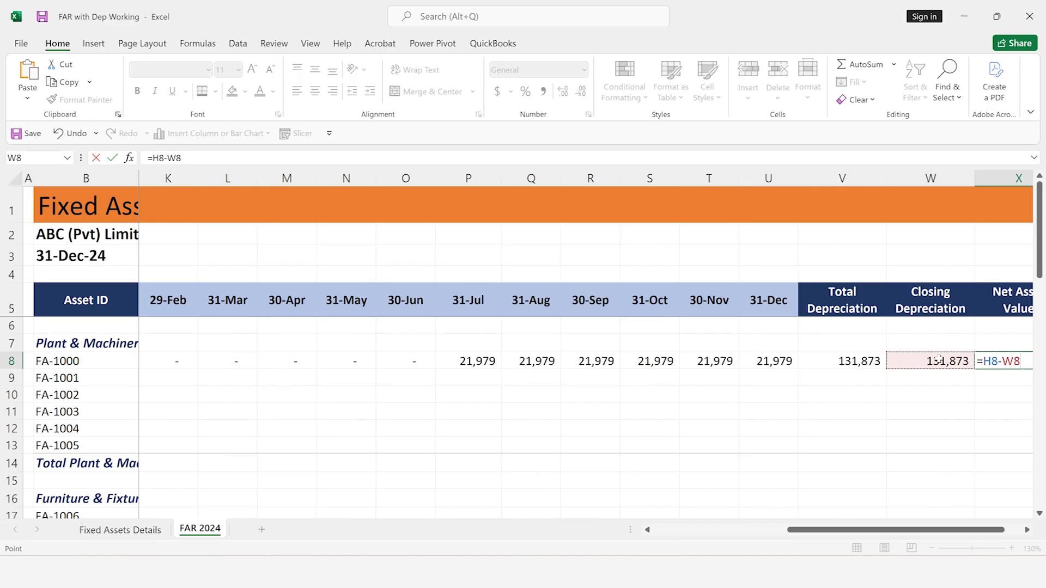
key(Return)
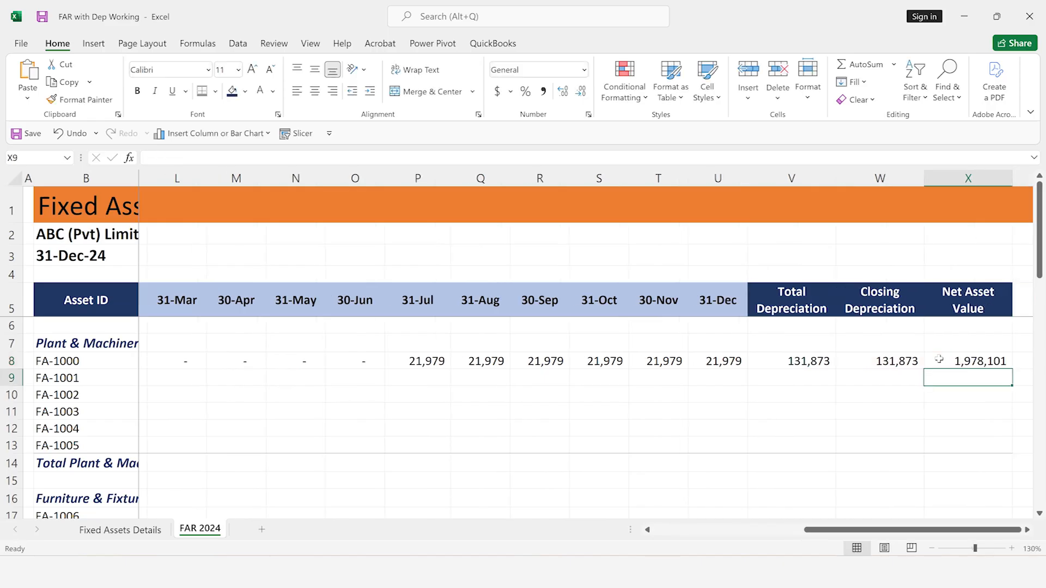
click(939, 359)
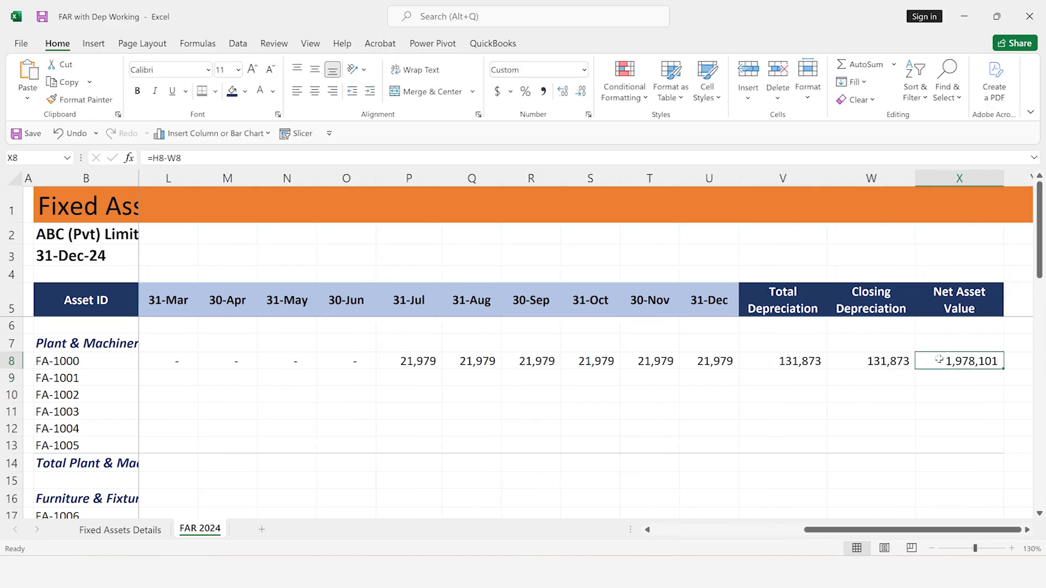
Select the Plant & Machinery total row from Purchase Amount through Net Asset Value, H14:X14
click(224, 365)
key(Left)
key(Left)
key(Left)
key(Left)
key(Left)
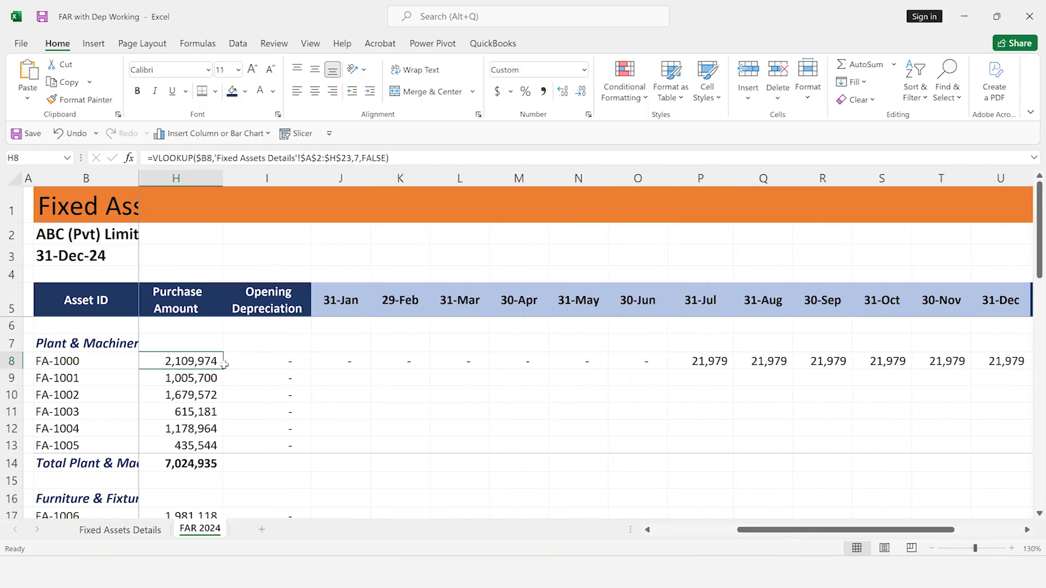
key(Right)
key(Right)
key(Down)
key(Down)
key(Down)
key(Down)
key(Down)
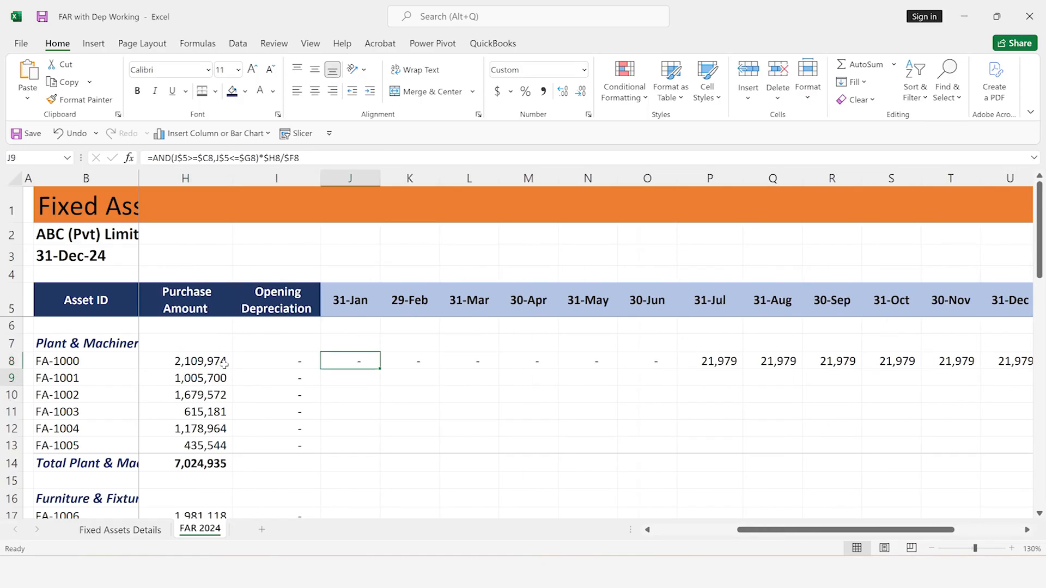
key(Left)
key(Left)
key(Down)
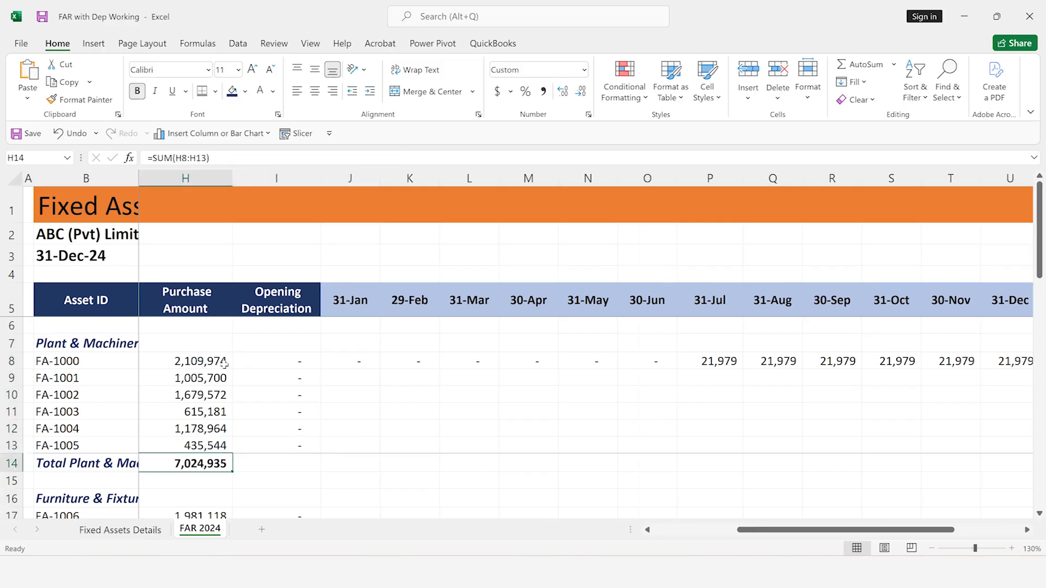
scroll(224, 364, left, 5)
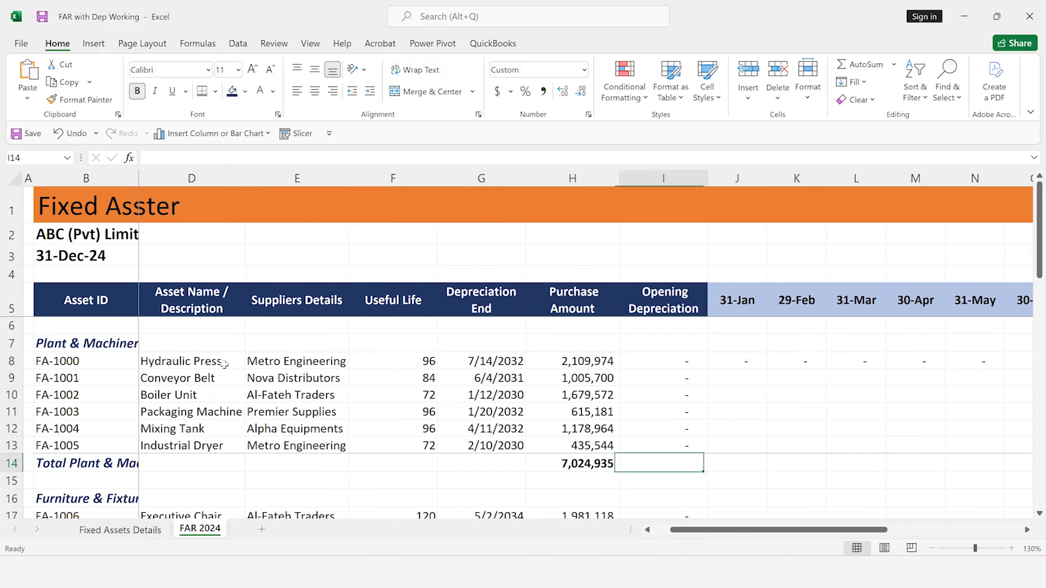
key(shift+Right)
key(shift+Right)
key(shift+Right)
key(shift+Right)
key(shift+Right)
key(shift+Right)
key(shift+Right)
key(shift+Right)
key(shift+Right)
key(shift+Right)
key(shift+Right)
key(shift+Right)
key(shift+Right)
key(shift+Right)
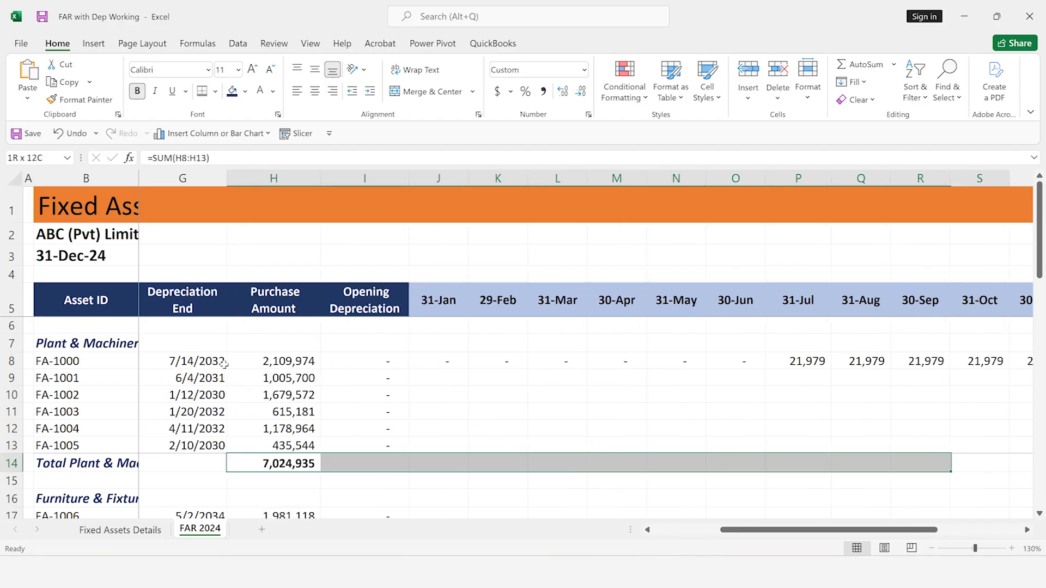
key(shift+Right)
key(shift+Right)
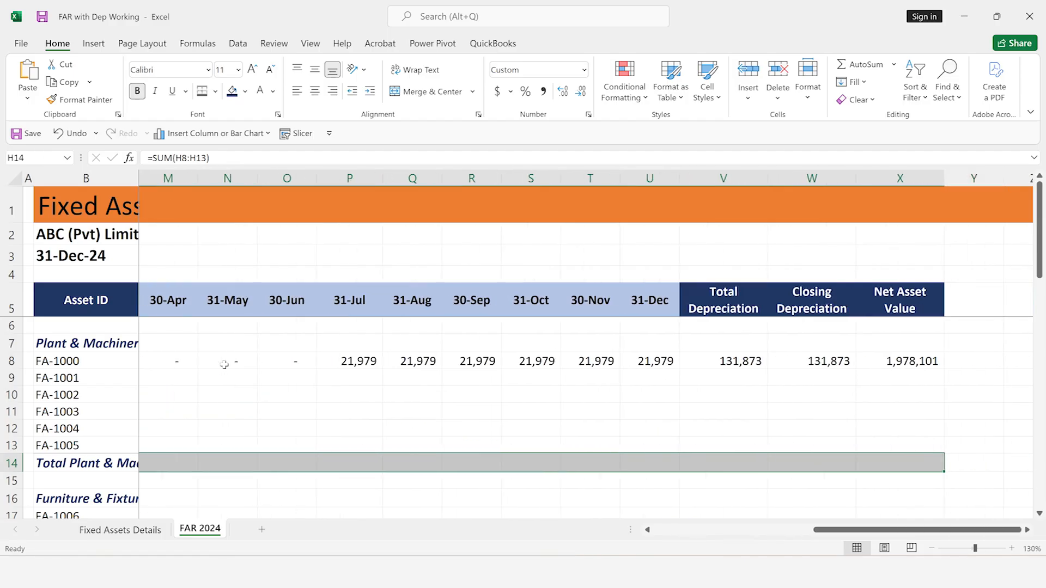
Add the Furniture & Fixtures total row from Purchase Amount through Net Asset Value, H22:X22, to the selection
scroll(224, 364, down, 1)
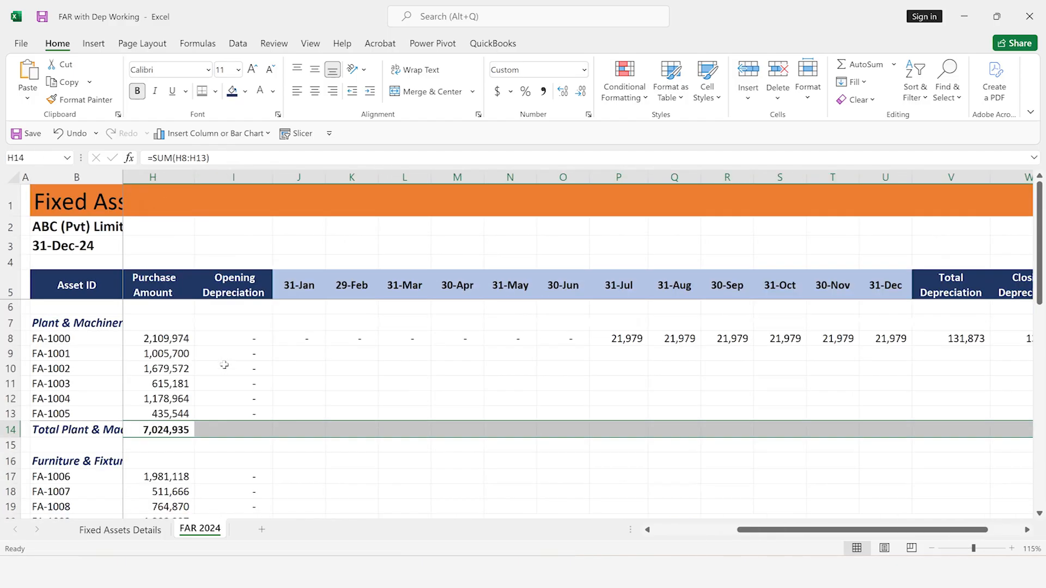
scroll(224, 364, down, 3)
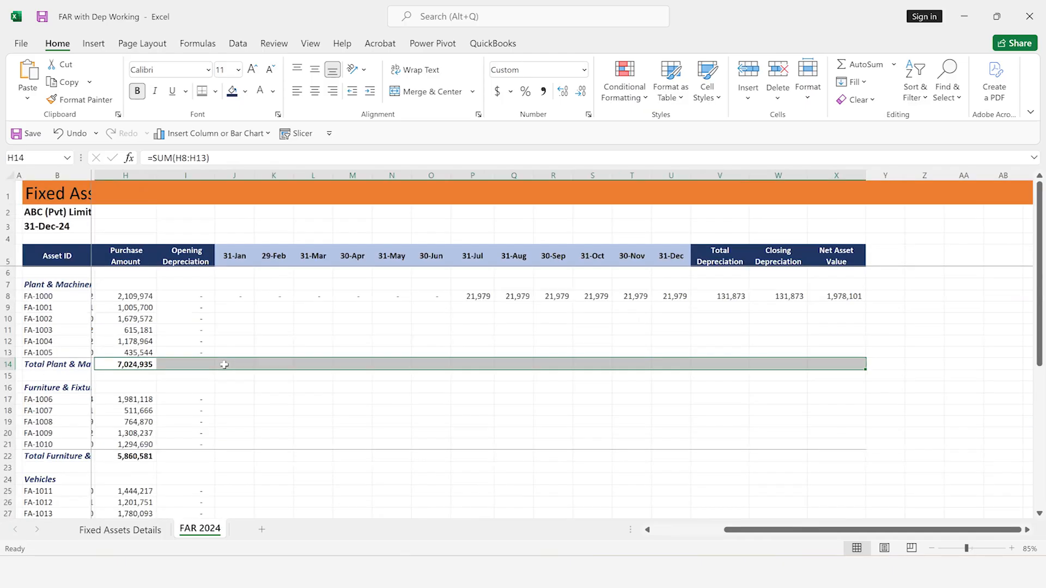
scroll(224, 365, down, 1)
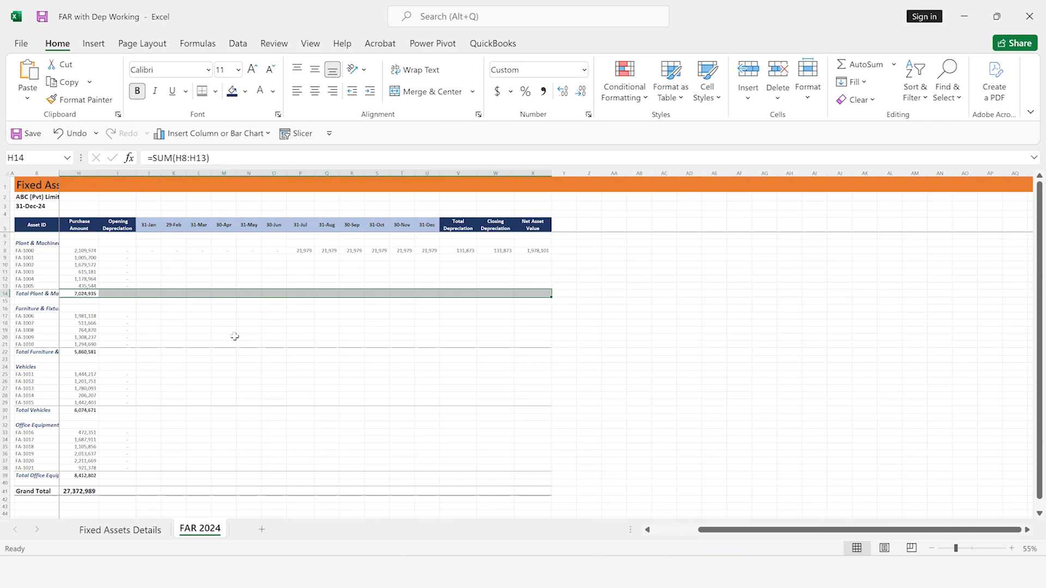
ctrl+click(87, 352)
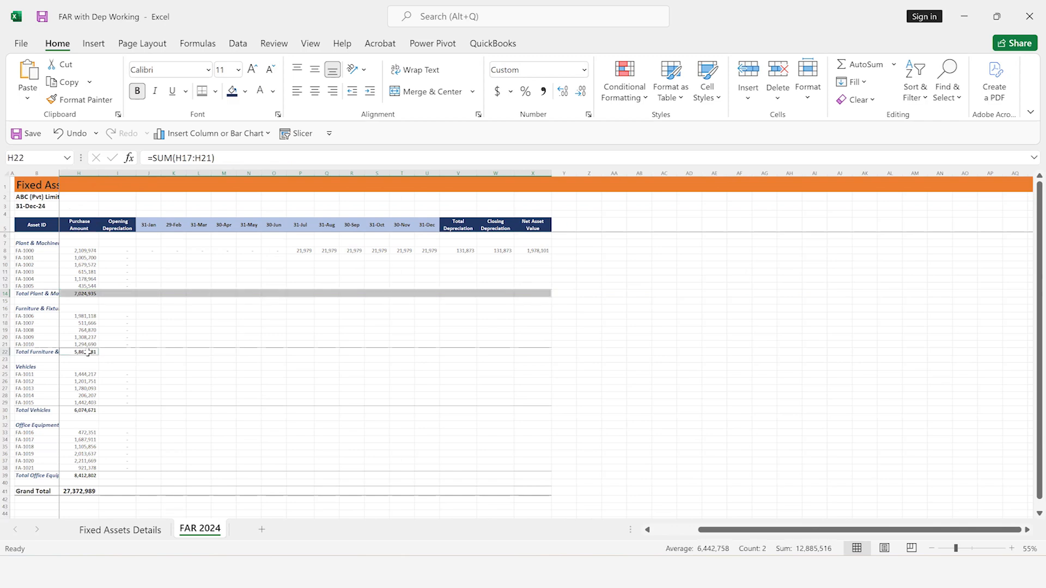
key(shift+Right)
key(shift+Right)
key(shift+Right)
key(shift+Right)
key(shift+Right)
key(shift+Right)
key(shift+Right)
key(shift+Right)
key(shift+Right)
key(shift+Right)
key(shift+Right)
key(shift+Right)
key(shift+Right)
key(shift+Right)
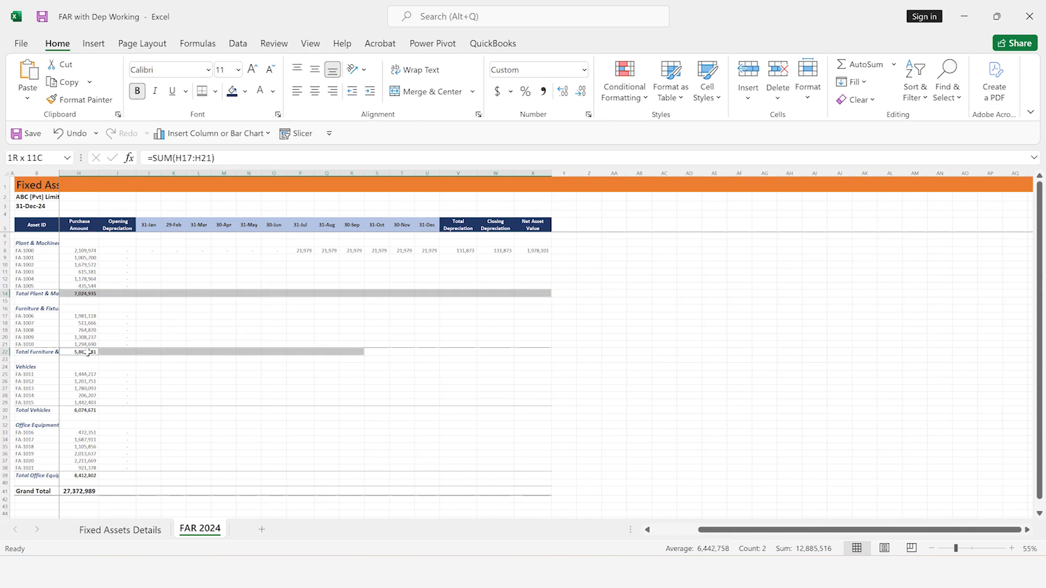
key(shift+Right)
key(shift+Right)
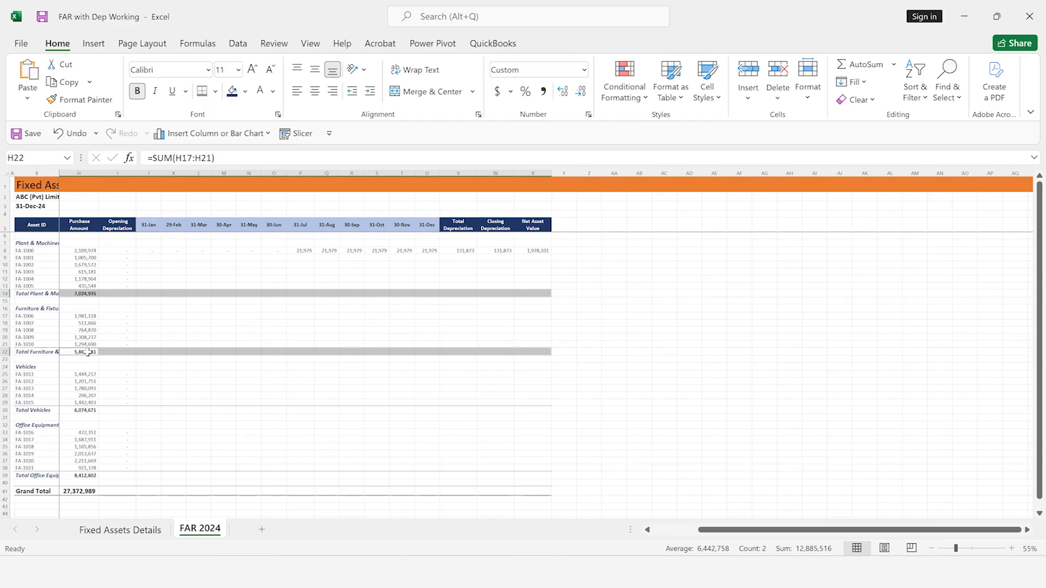
Add the Vehicles total row from Purchase Amount through Net Asset Value, H30:X30, to the selection
ctrl+click(87, 410)
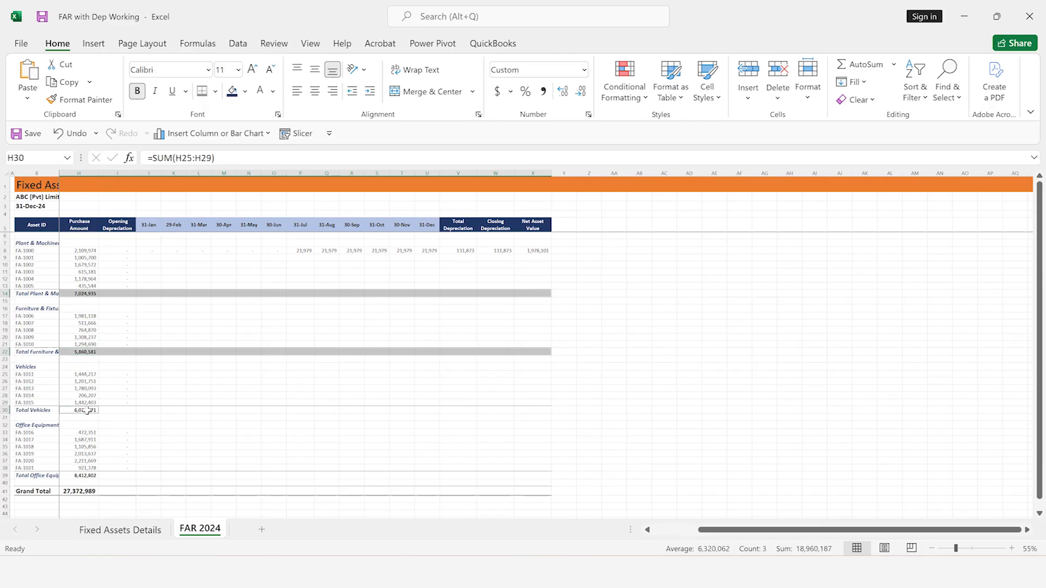
key(shift+Right)
key(shift+Right)
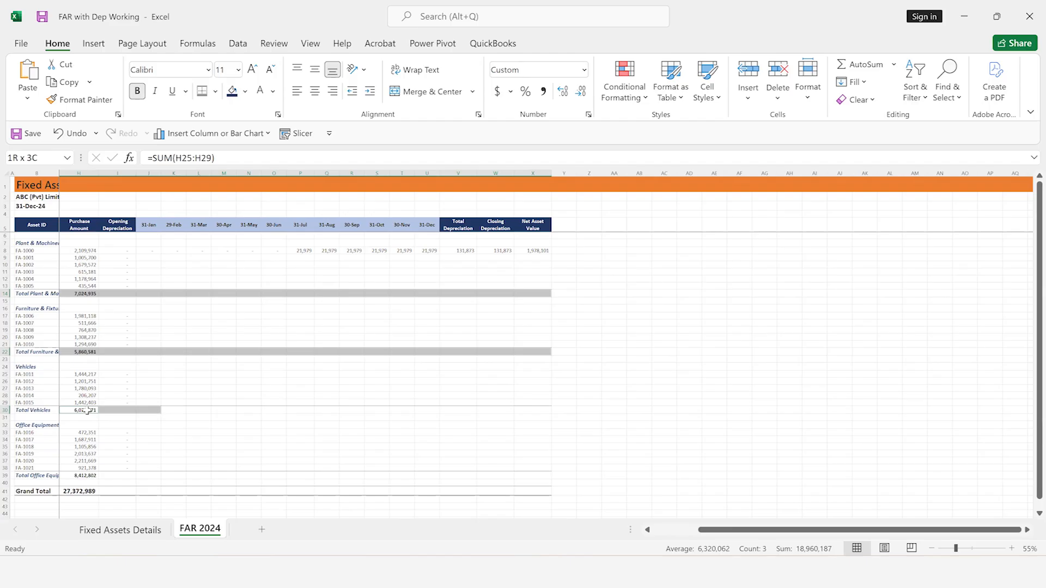
key(shift+Right)
key(shift+Right)
key(shift+Right)
key(shift+Right)
key(shift+Right)
key(shift+Right)
key(shift+Right)
key(shift+Right)
key(shift+Right)
key(shift+Right)
key(shift+Right)
key(shift+Right)
key(shift+Right)
key(shift+Right)
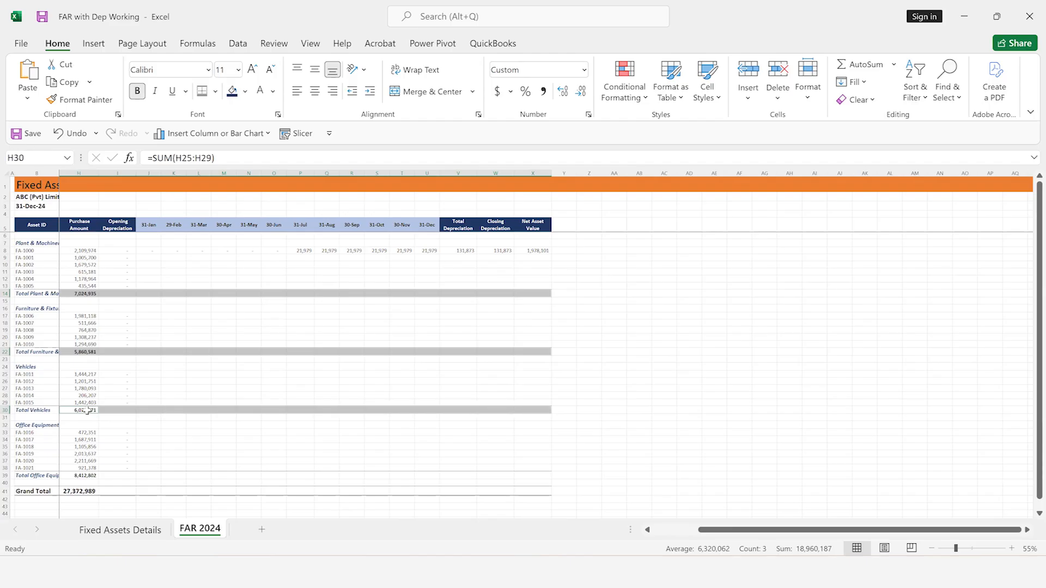
Add the Office Equipment total row from Purchase Amount through Net Asset Value, H39:X39, to the selection
ctrl+click(89, 477)
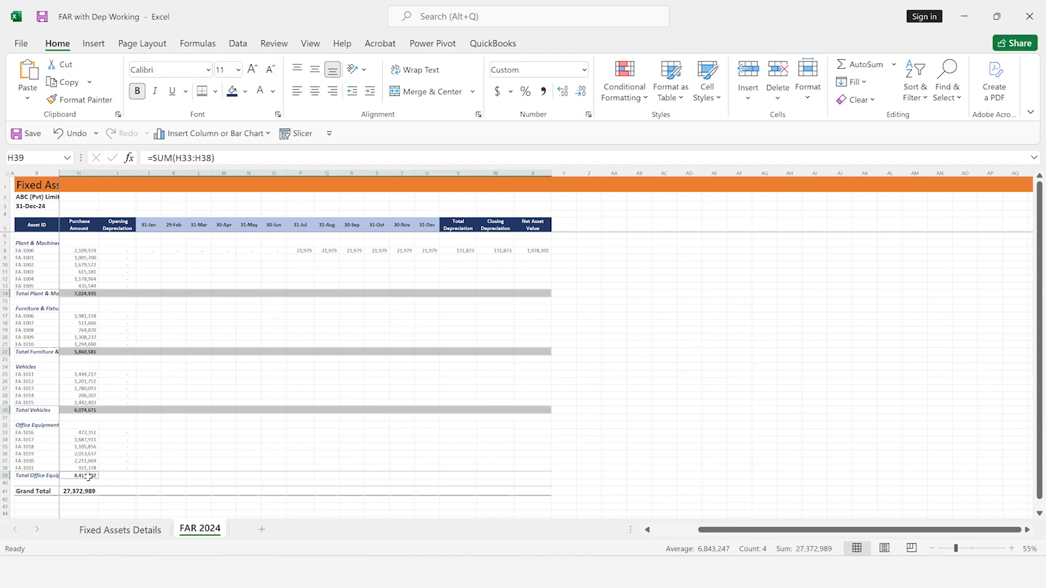
key(shift+Right)
key(shift+Right)
key(shift+Right)
key(shift+Right)
key(shift+Right)
key(shift+Right)
key(shift+Right)
key(shift+Right)
key(shift+Right)
key(shift+Right)
key(shift+Right)
key(shift+Right)
key(shift+Right)
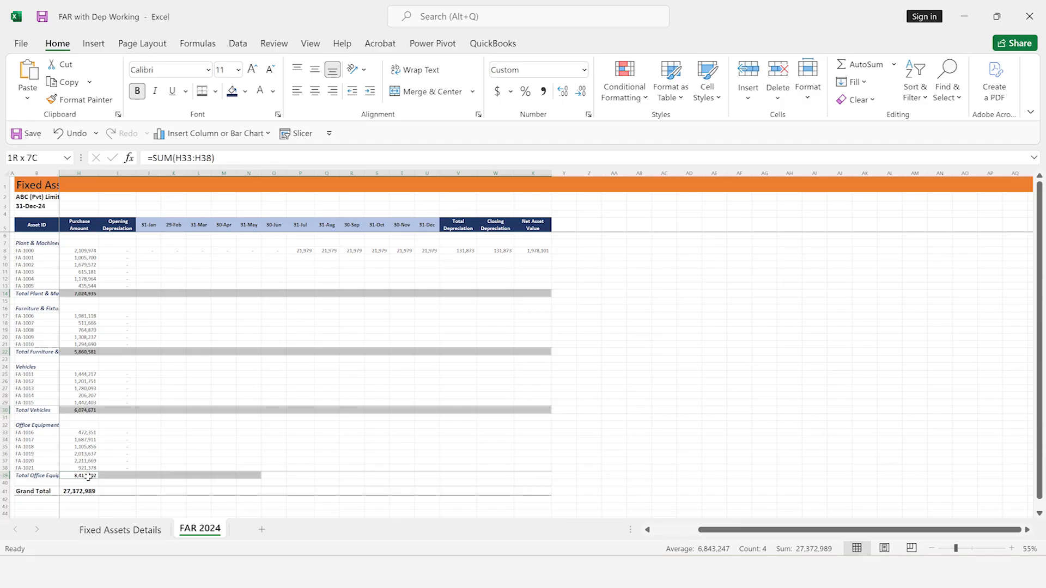
key(shift+Right)
key(shift+Right)
key(shift+Right)
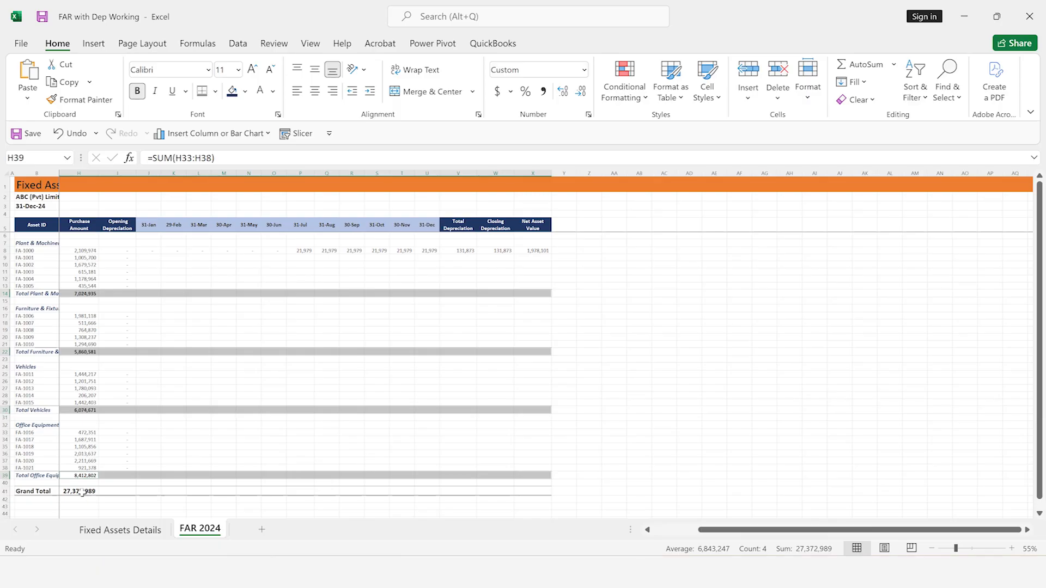
Add the Grand Total row, H41:X41, to the selection and fill the Purchase Amount formulas right across all selected total rows
ctrl+click(81, 492)
key(shift+Right)
key(shift+Right)
key(shift+Right)
key(shift+Right)
key(shift+Right)
key(shift+Right)
key(shift+Right)
key(shift+Right)
key(shift+Right)
key(shift+Right)
key(shift+Right)
key(shift+Right)
key(shift+Right)
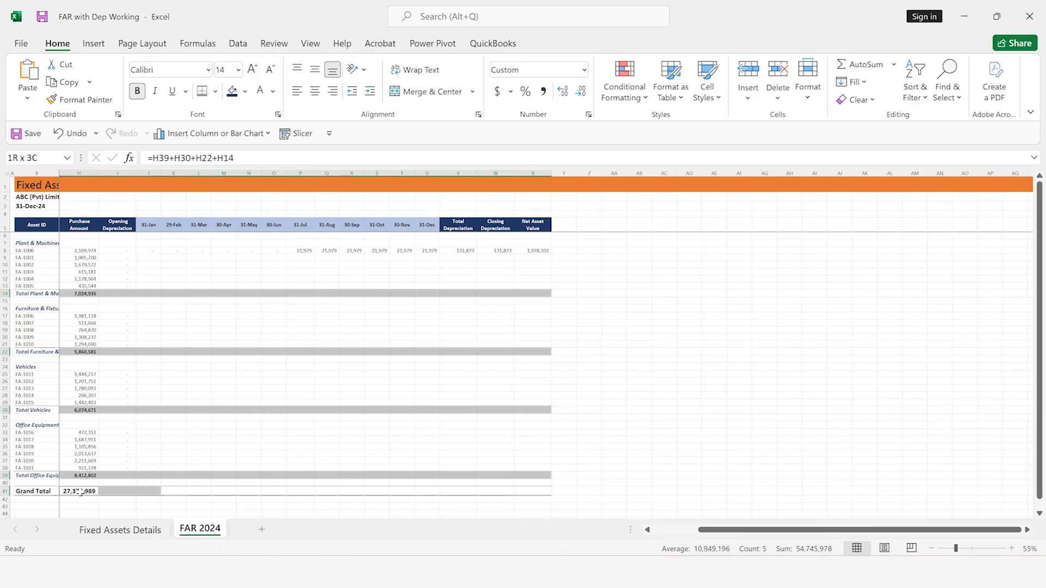
key(shift+Right)
key(shift+Right)
key(shift+Right)
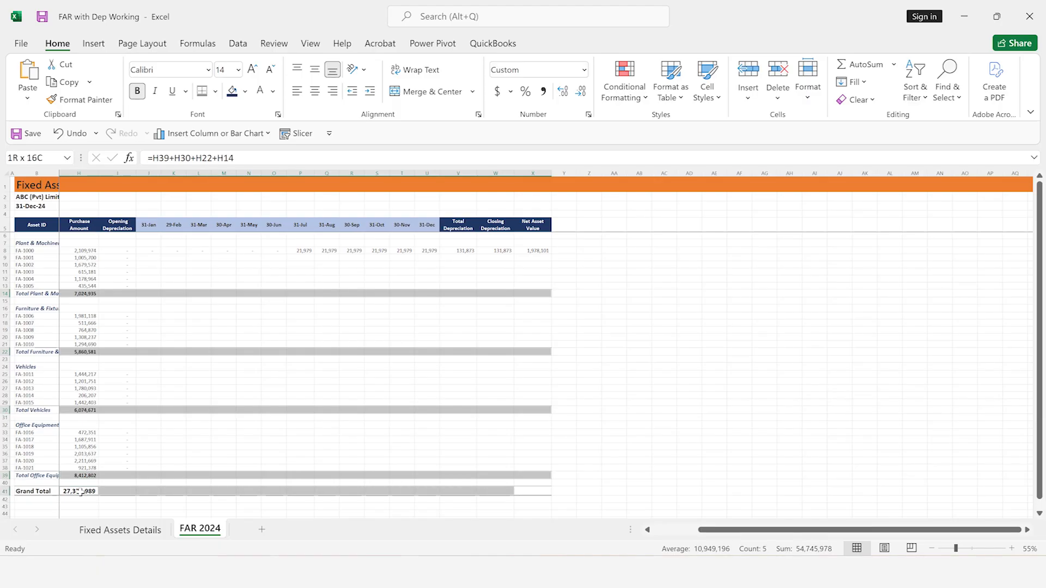
key(ctrl+r)
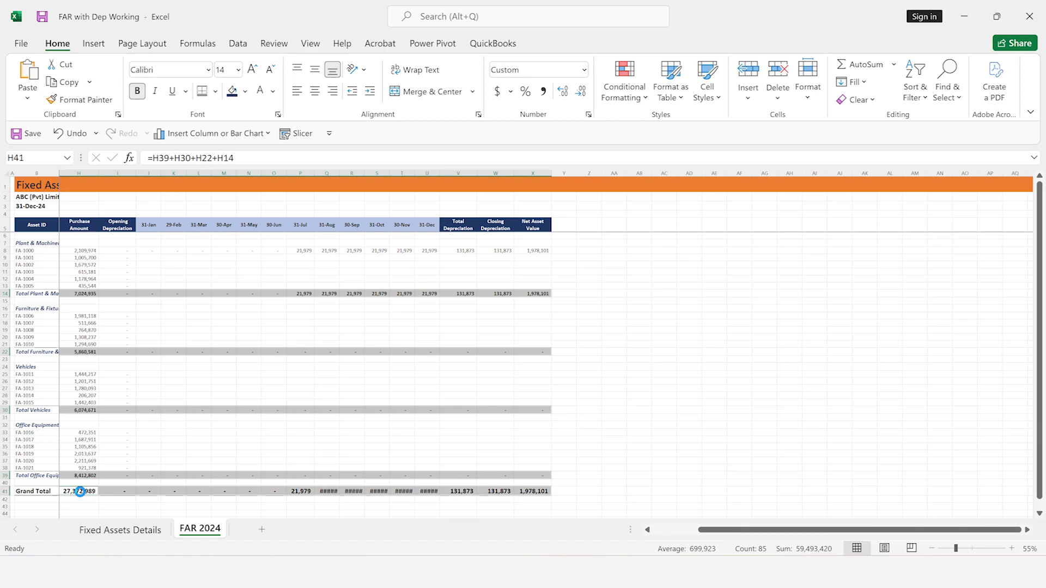
Examine the category totals and Grand Total row across the monthly, total depreciation, closing depreciation and net asset value columns
ctrl+scroll(80, 492, up, 1)
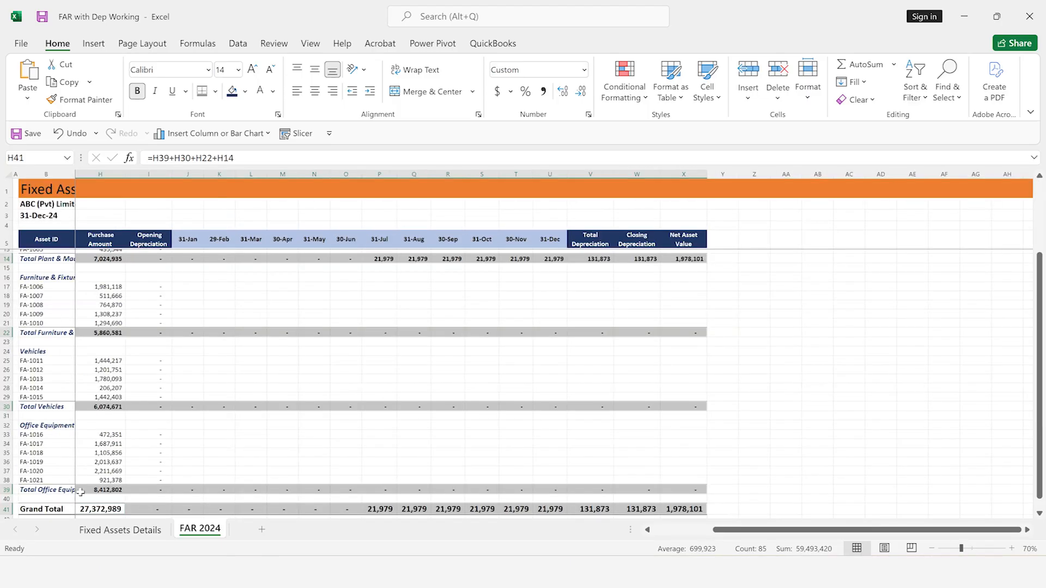
key(Up)
key(Up)
key(Up)
key(Up)
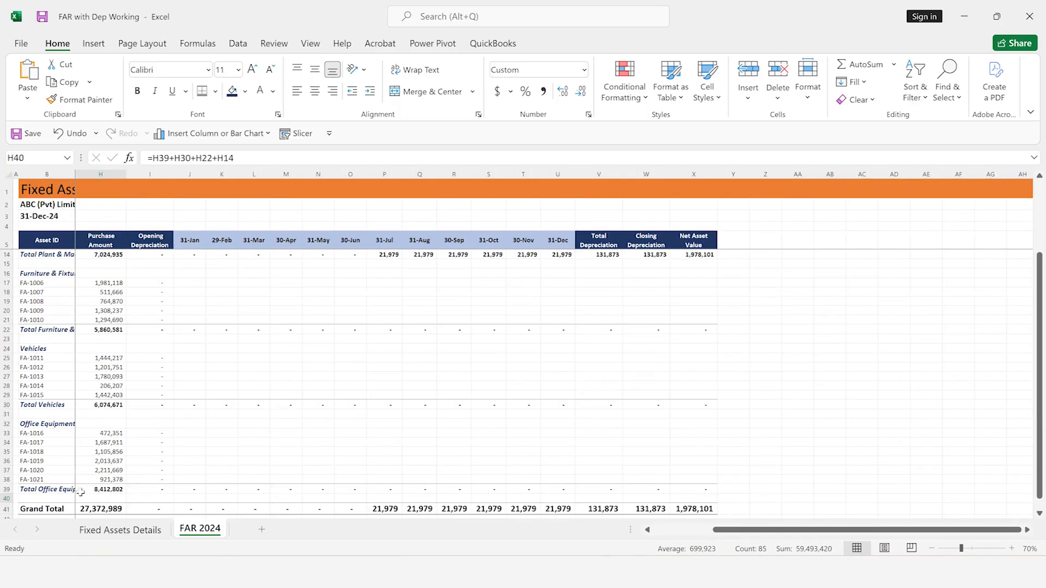
key(Up)
key(Up)
key(Up)
key(Up)
key(Up)
key(Up)
key(Up)
key(Up)
key(Up)
key(Up)
key(Up)
key(Up)
key(Up)
key(Up)
key(Up)
key(Up)
key(Up)
key(Up)
key(Up)
key(Up)
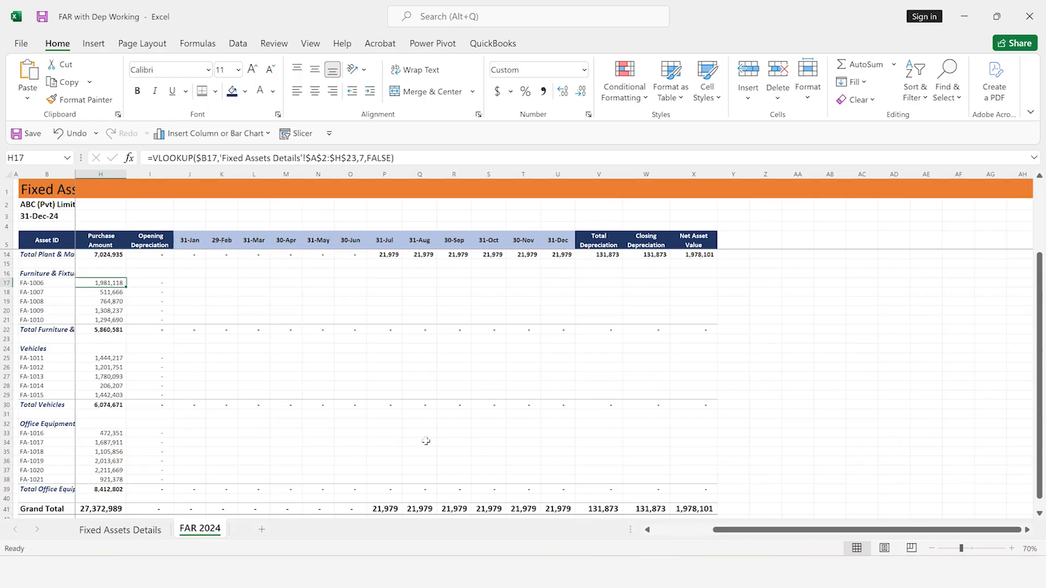
scroll(621, 308, up, 3)
click(621, 308)
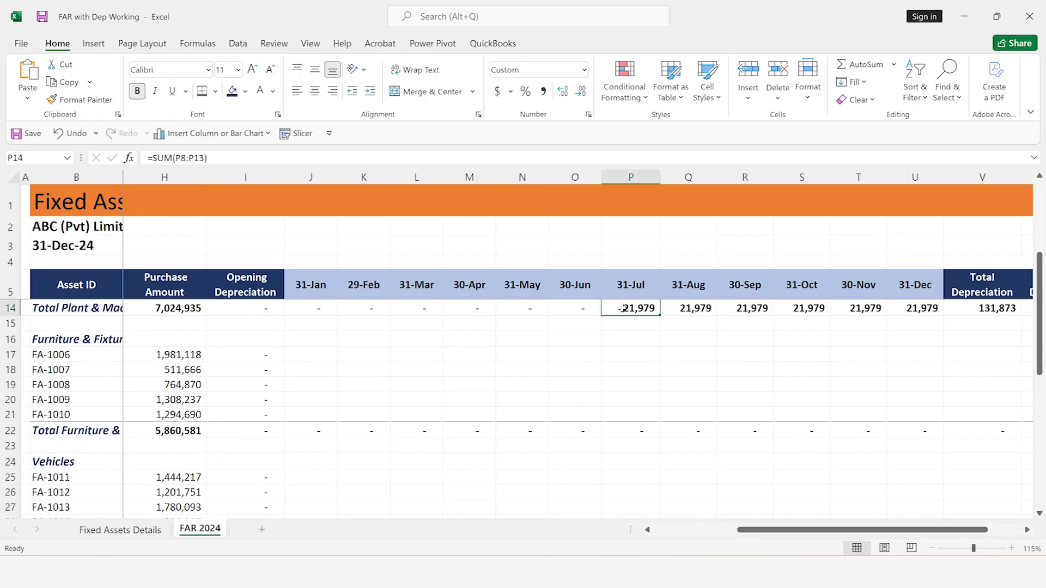
key(Down)
key(Down)
key(Down)
key(Down)
key(Down)
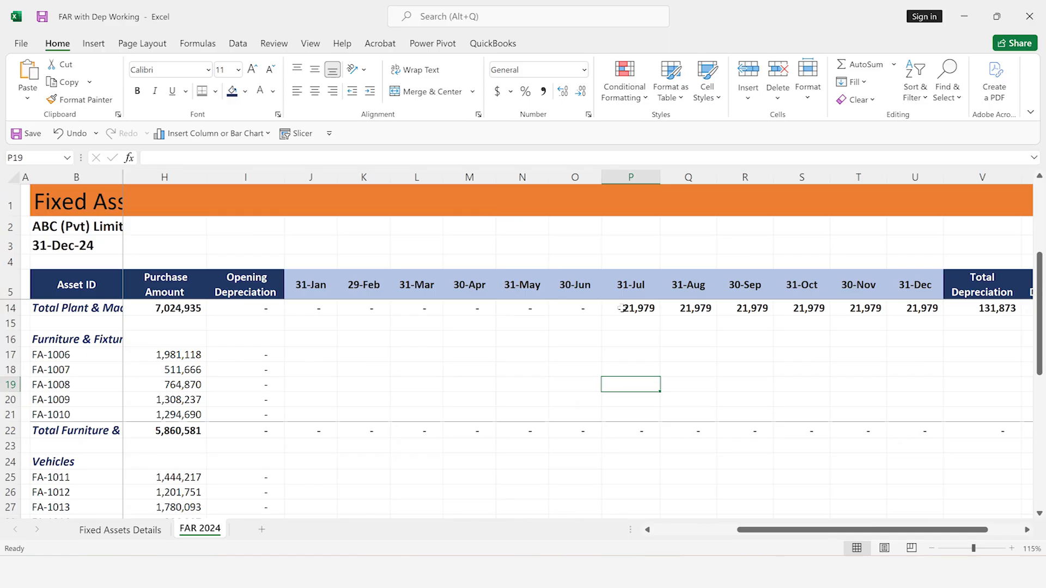
scroll(621, 308, down, 2)
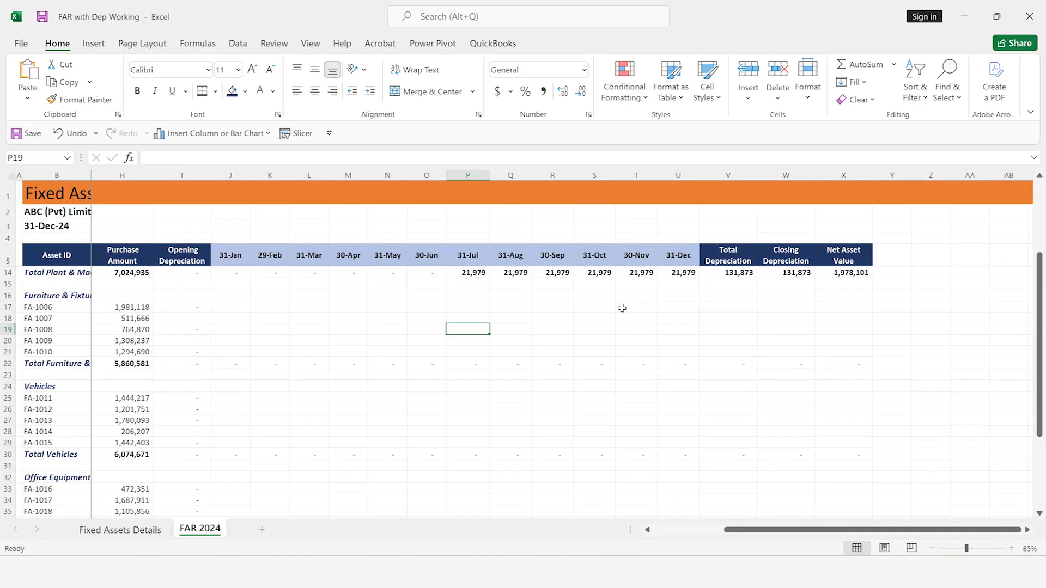
scroll(622, 308, down, 1)
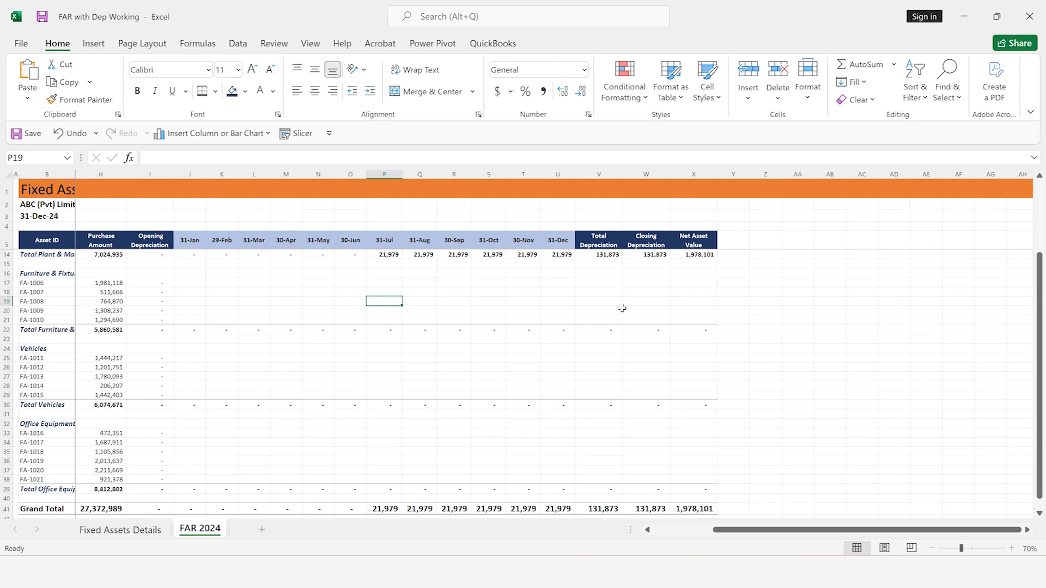
scroll(622, 308, down, 1)
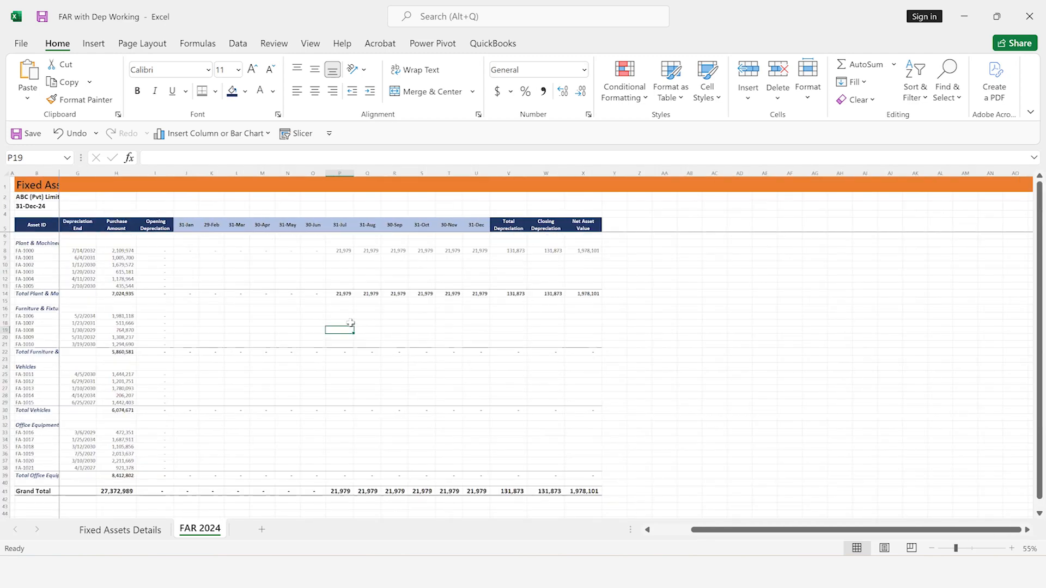
scroll(351, 323, up, 2)
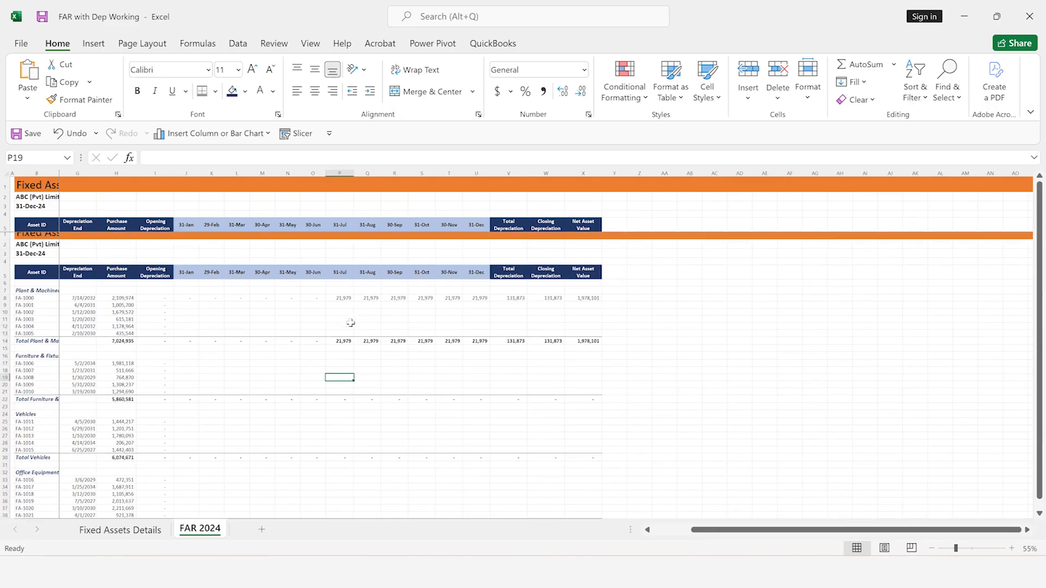
scroll(351, 323, down, 2)
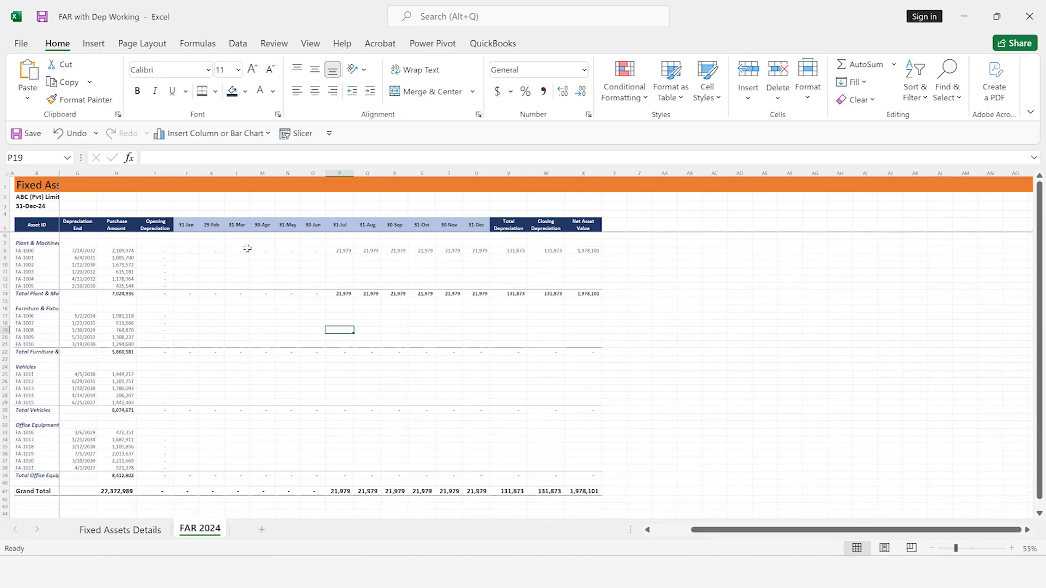
Copy FA-1000's 31-Jan depreciation formula from J8
click(183, 250)
key(shift+Right)
key(shift+Right)
key(shift+Right)
key(shift+Right)
key(shift+Right)
key(shift+Right)
key(shift+Right)
key(shift+Right)
key(shift+Right)
key(shift+Right)
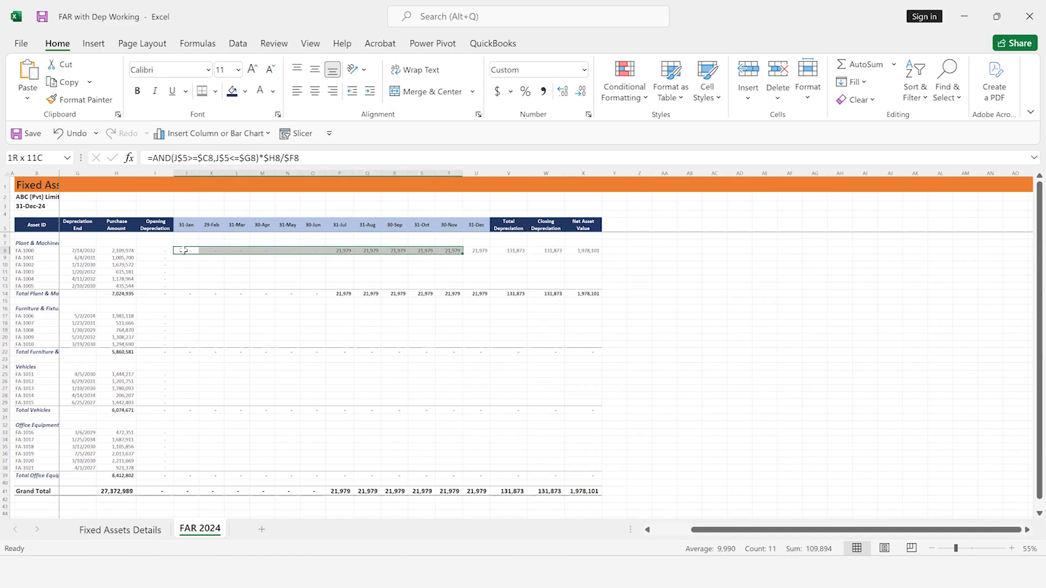
click(184, 250)
key(ctrl+c)
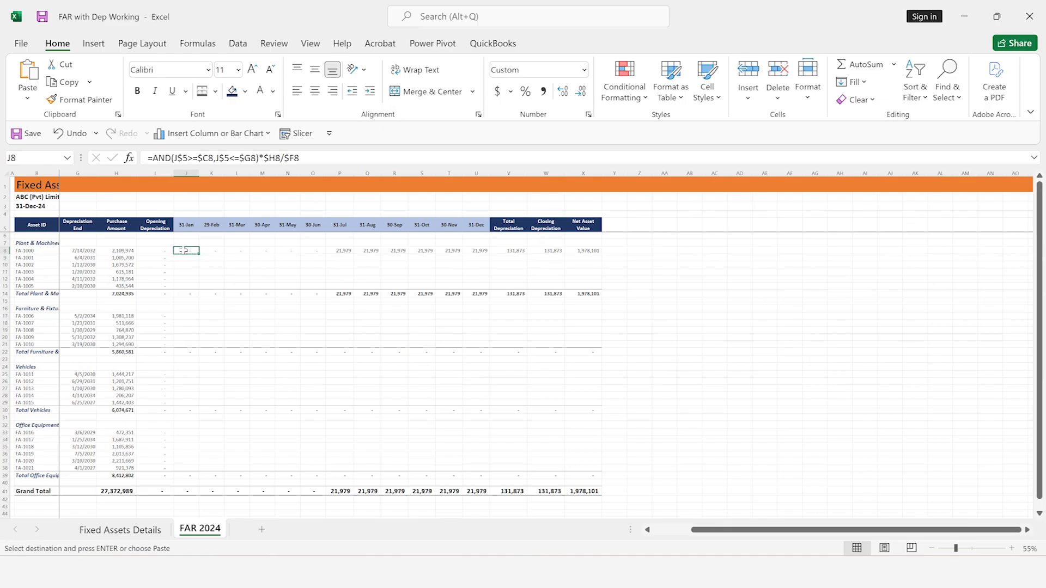
Paste the copied depreciation formula into the January to December cells of FA-1001 through FA-1005, J9:U13
key(Down)
key(shift+Right)
key(shift+Right)
key(shift+Right)
key(shift+Right)
key(shift+Right)
key(shift+Right)
key(shift+Right)
key(shift+Right)
key(shift+Right)
key(shift+Right)
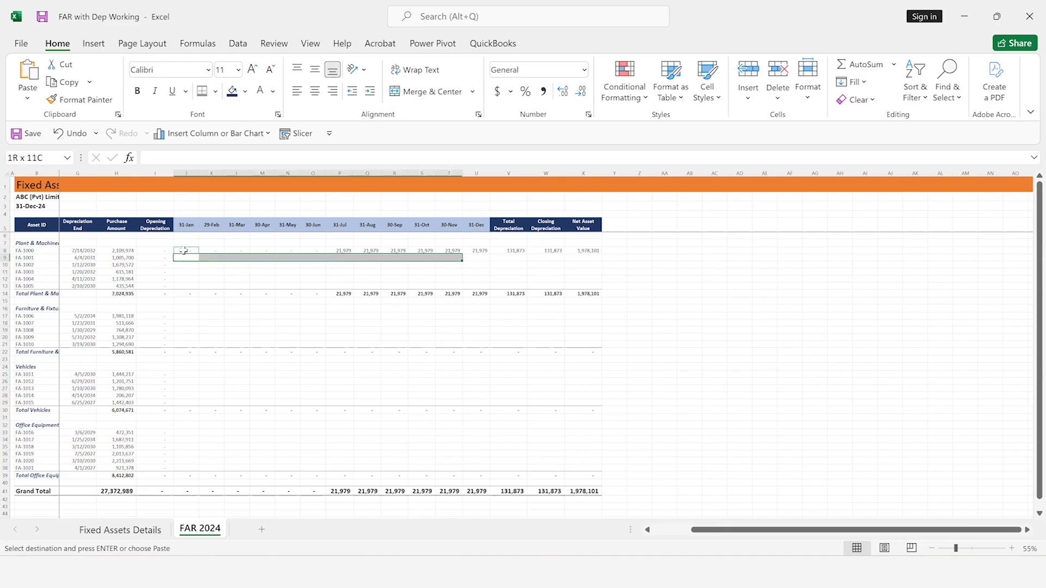
click(184, 251)
key(shift+Right)
key(shift+Right)
key(shift+Right)
key(shift+Right)
key(shift+Right)
key(shift+Right)
key(shift+Right)
key(shift+Right)
key(shift+Right)
key(shift+Right)
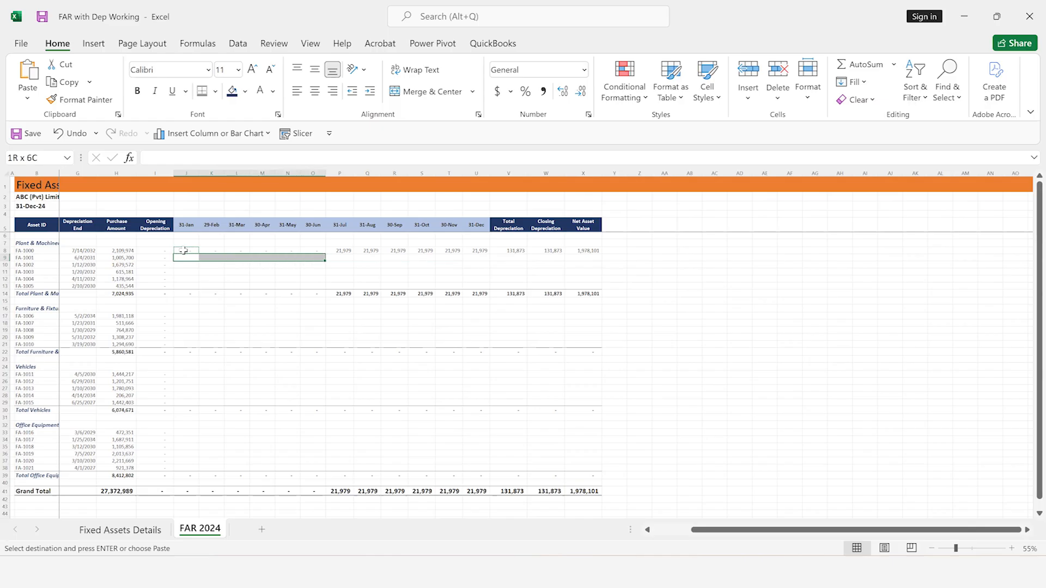
key(shift+Down)
key(shift+Down)
key(shift+Down)
key(shift+Down)
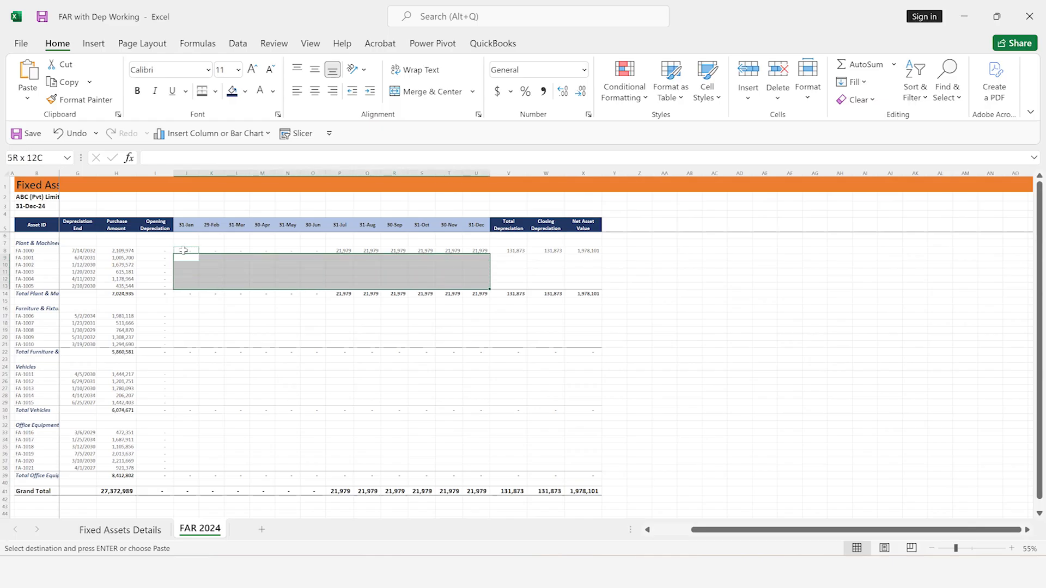
key(ctrl+v)
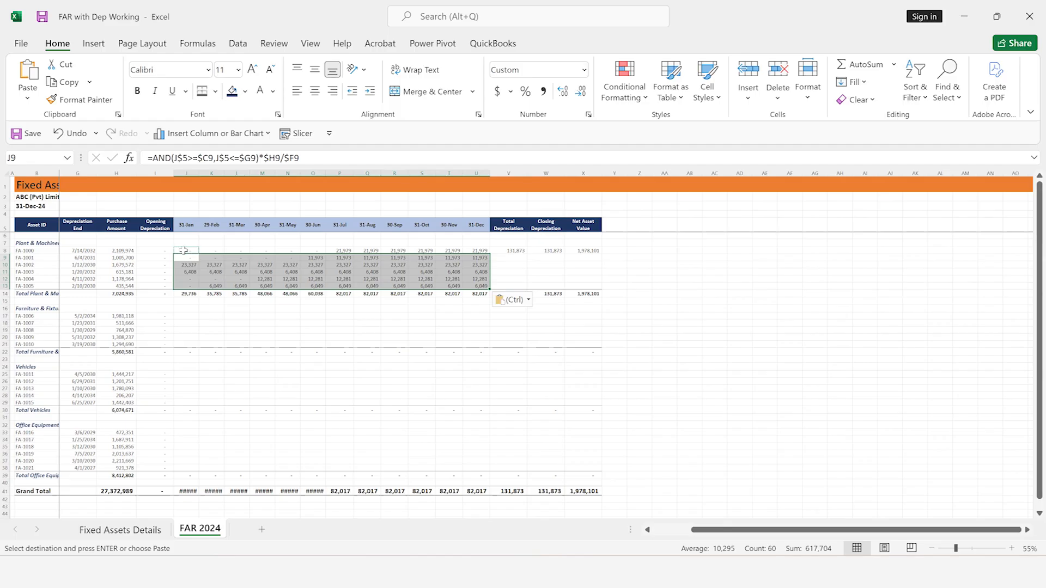
Add the Furniture & Fixtures monthly depreciation cells for FA-1006 through FA-1010, J17:U21, to the selection
click(190, 317)
key(shift+Right)
key(shift+Right)
key(shift+Right)
key(shift+Right)
key(shift+Right)
key(shift+Right)
key(shift+Right)
key(shift+Right)
key(shift+Right)
key(shift+Right)
key(shift+Right)
key(shift+Down)
key(shift+Down)
key(shift+Down)
key(shift+Down)
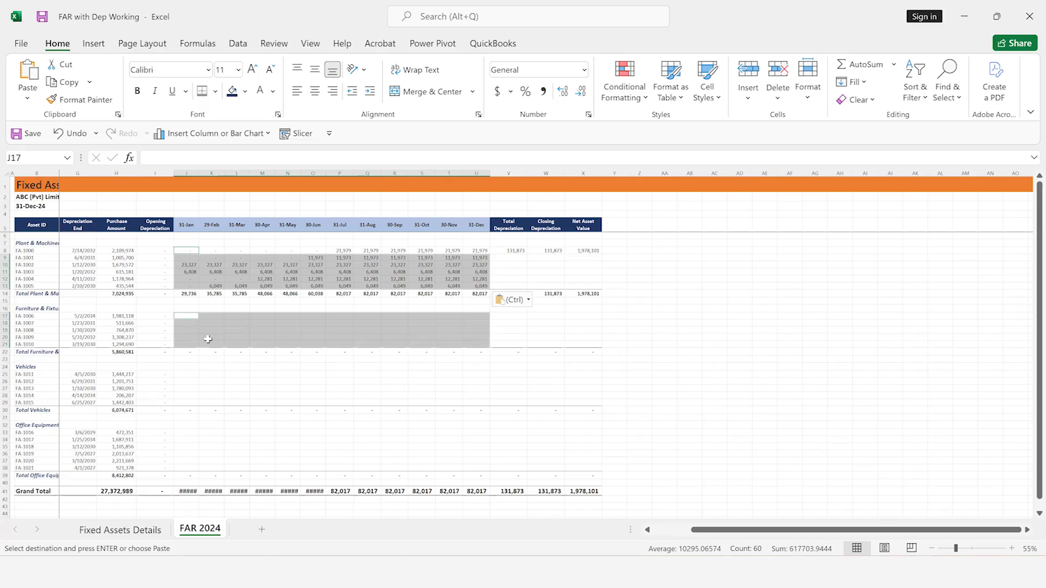
Add the Vehicles monthly depreciation cells for FA-1011 through FA-1015, J25:U29, to the selection
click(190, 375)
key(shift+Right)
key(shift+Right)
key(shift+Right)
key(shift+Right)
key(shift+Right)
key(shift+Right)
key(shift+Right)
key(shift+Right)
key(shift+Right)
key(shift+Right)
key(shift+Right)
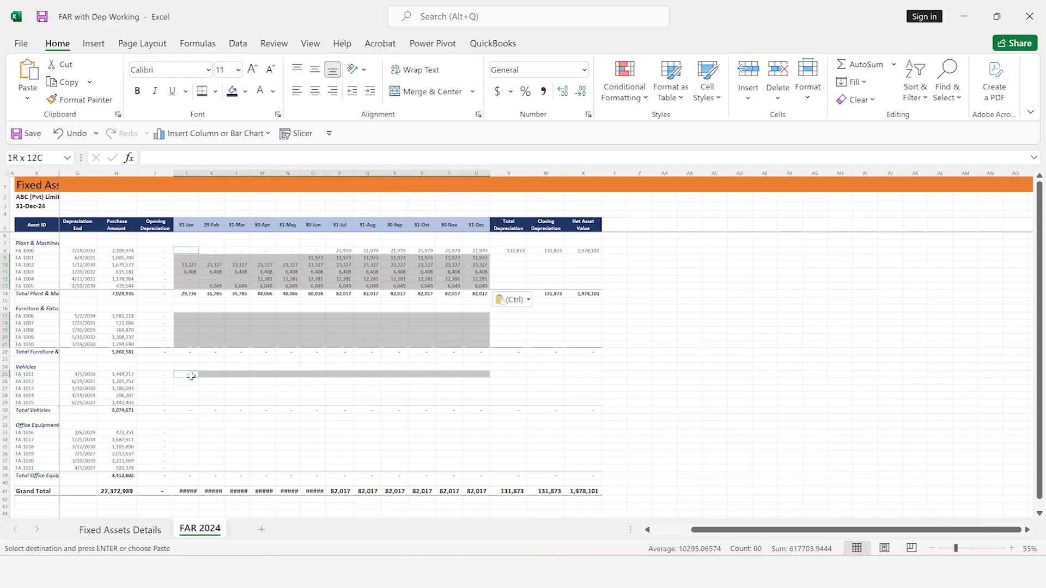
key(shift+Down)
key(shift+Down)
key(shift+Down)
key(shift+Down)
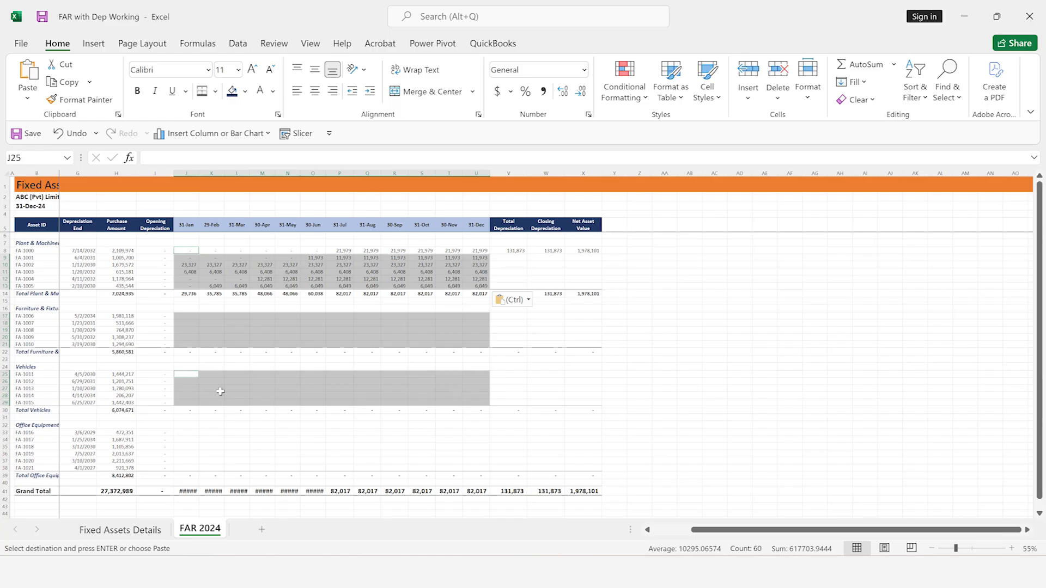
Add the Office Equipment monthly cells, J33:U38, to the selection and paste the copied depreciation formula into all selected ranges
click(188, 433)
key(ctrl)
key(Right)
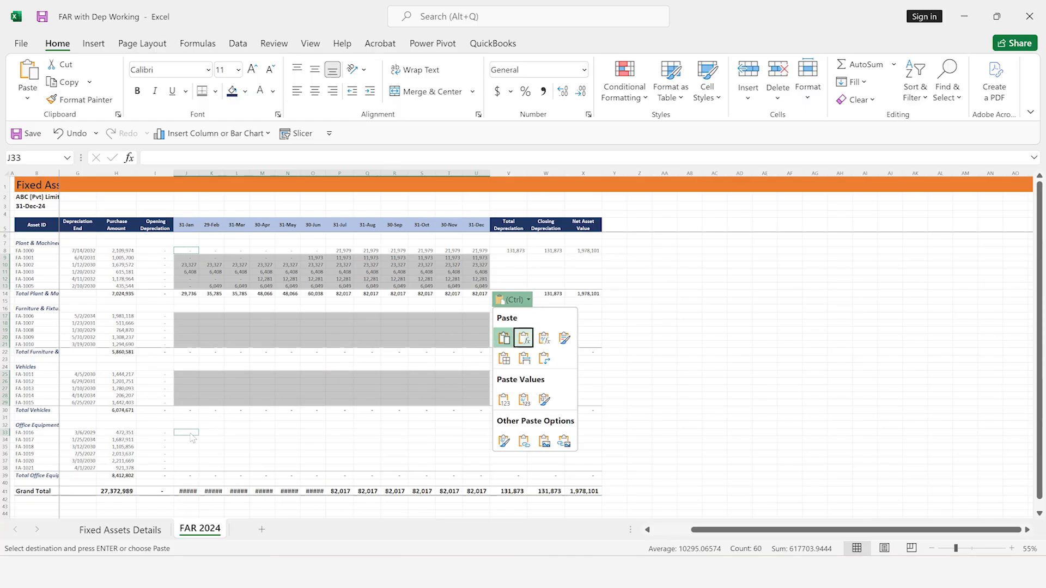
key(Escape)
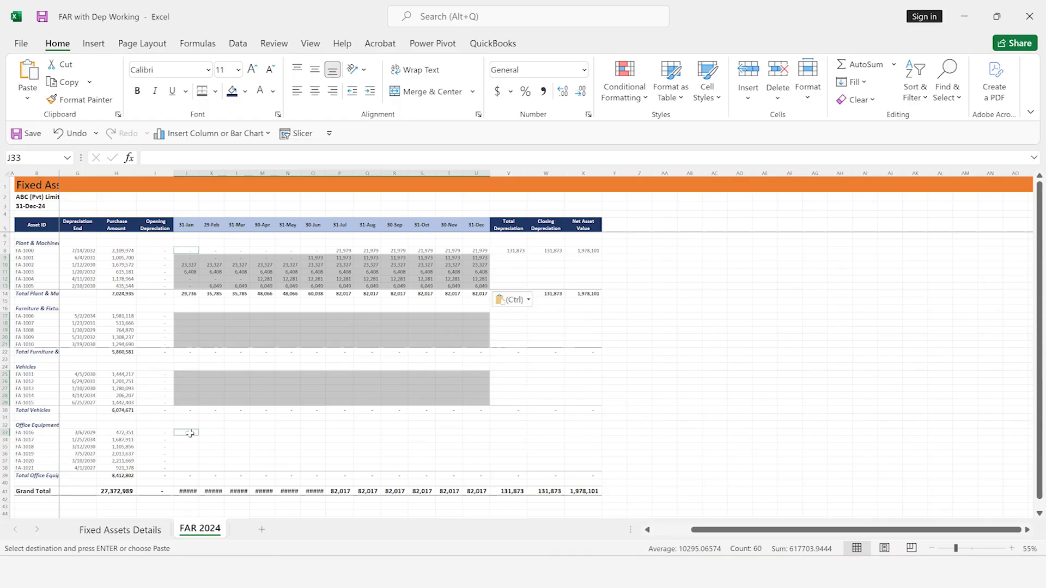
key(shift+Right)
key(shift+Right)
key(shift+Right)
key(shift+Right)
key(shift+Right)
key(shift+Right)
key(shift+Right)
key(shift+Right)
key(shift+Right)
key(shift+Right)
key(shift+Right)
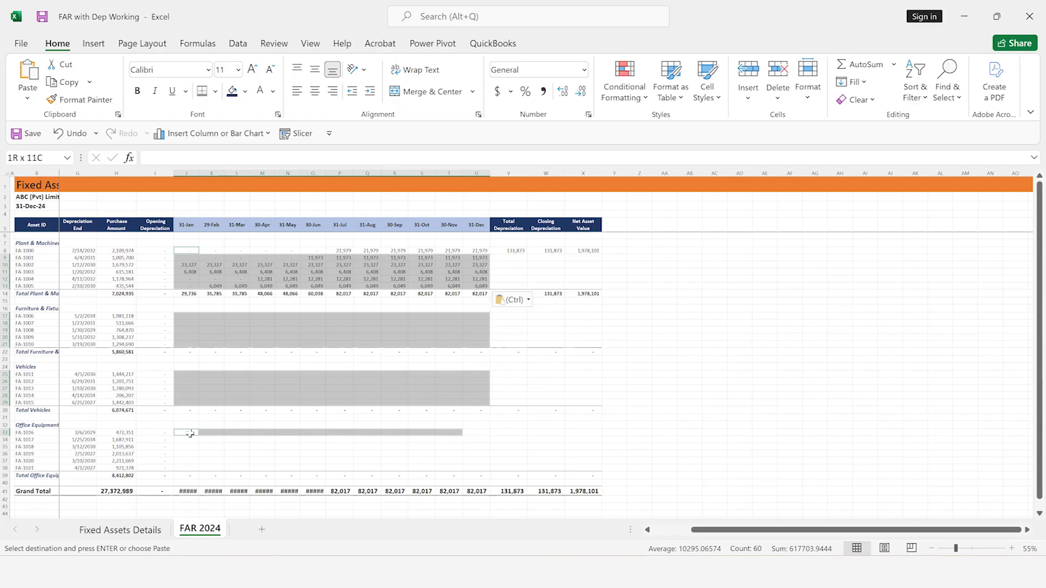
key(shift+Down)
key(shift+Down)
key(shift+Down)
key(shift+Down)
key(shift+Down)
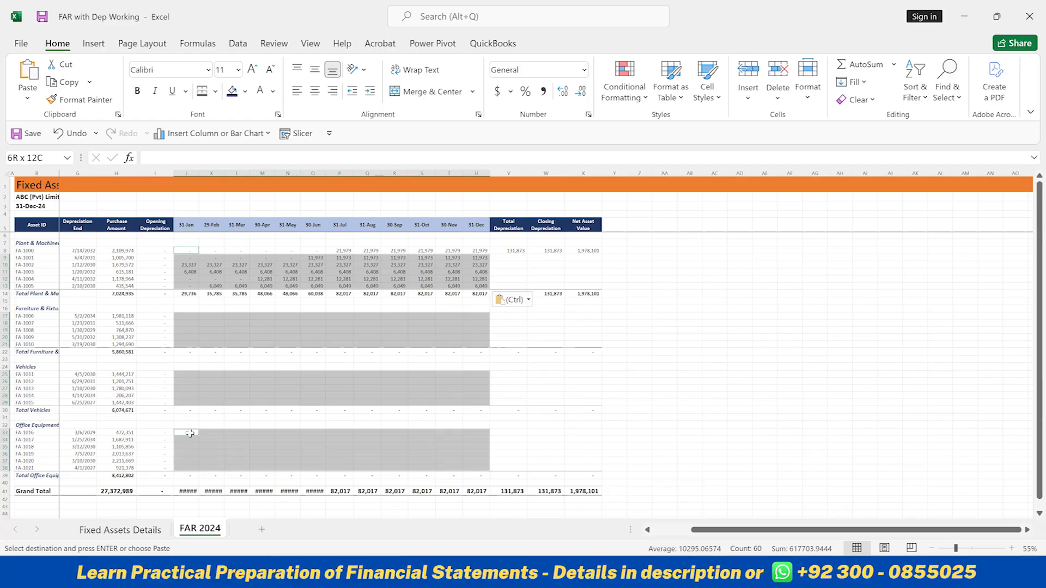
key(ctrl+v)
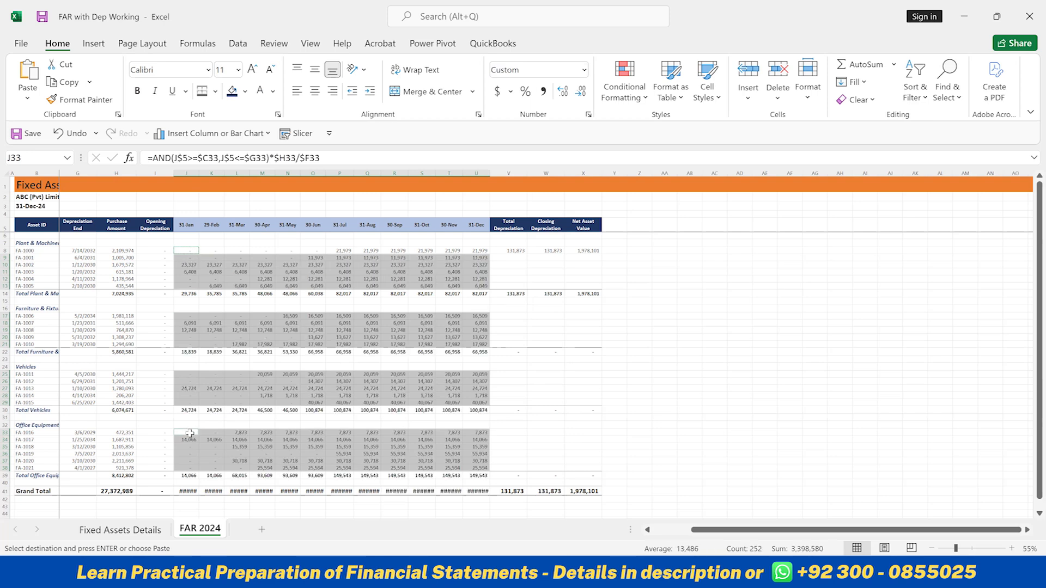
Copy the Total Depreciation, Closing Depreciation and Net Asset Value formulas of FA-1000, V8:X8
ctrl+scroll(190, 433, up, 1)
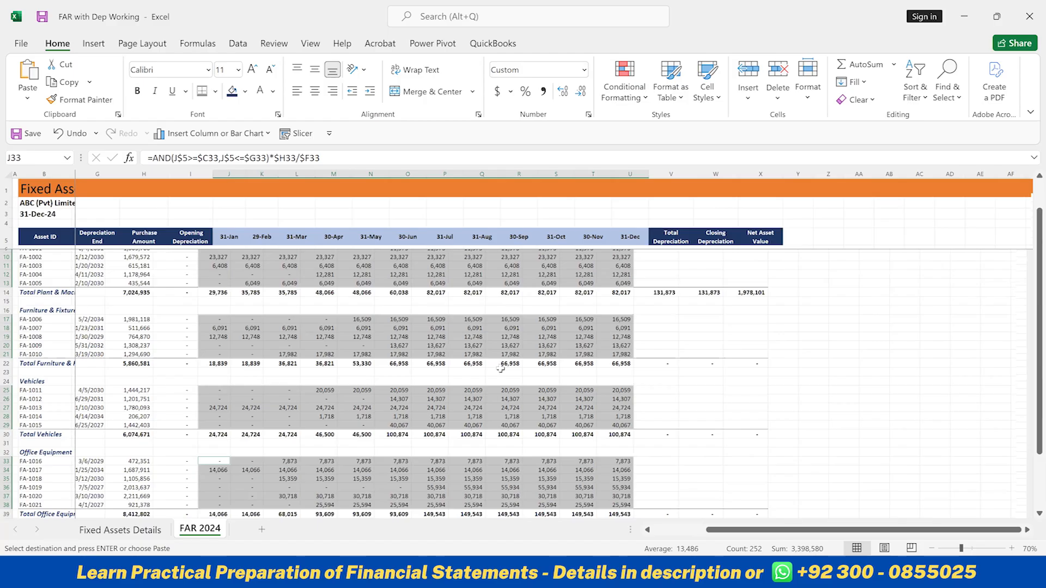
ctrl+scroll(500, 368, up, 1)
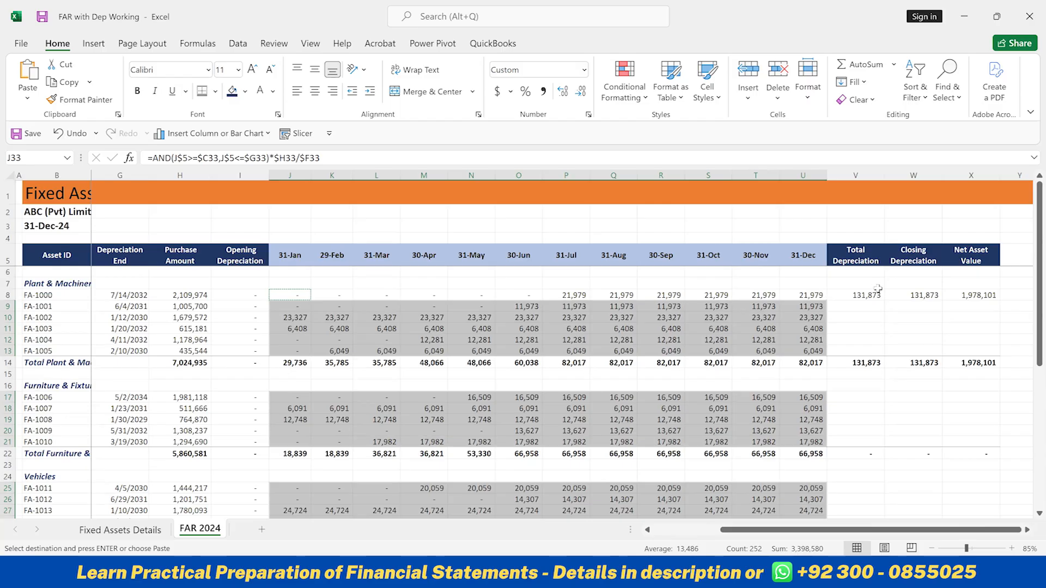
click(872, 296)
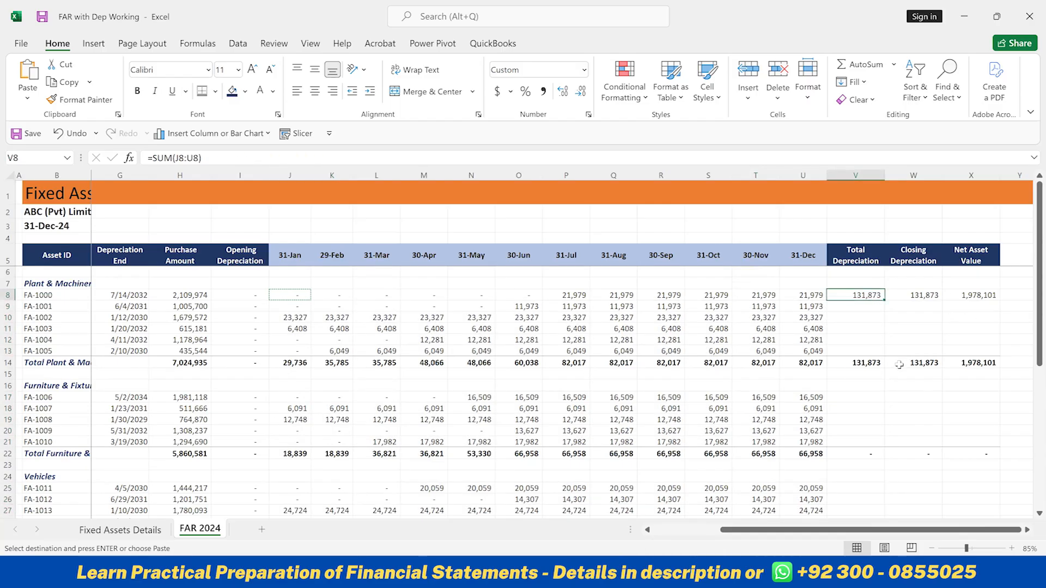
scroll(898, 365, down, 1)
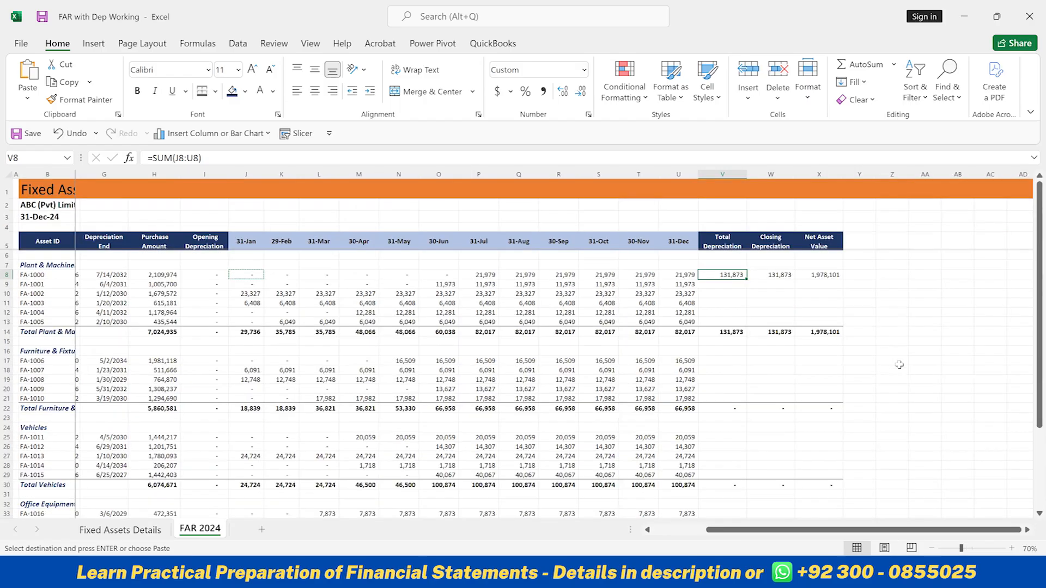
scroll(681, 325, down, 1)
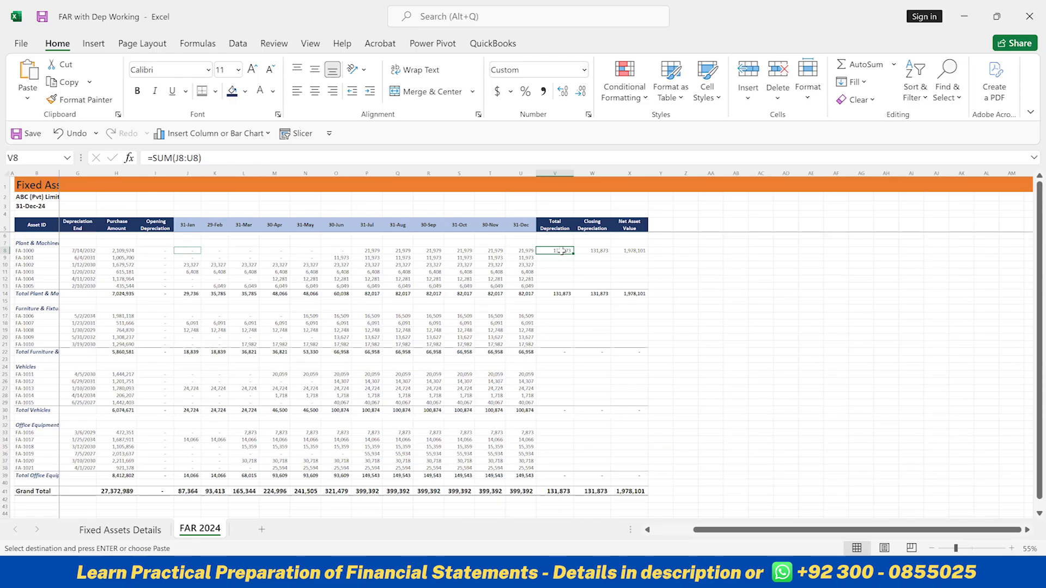
key(shift+Right)
key(shift+Right)
key(ctrl+v)
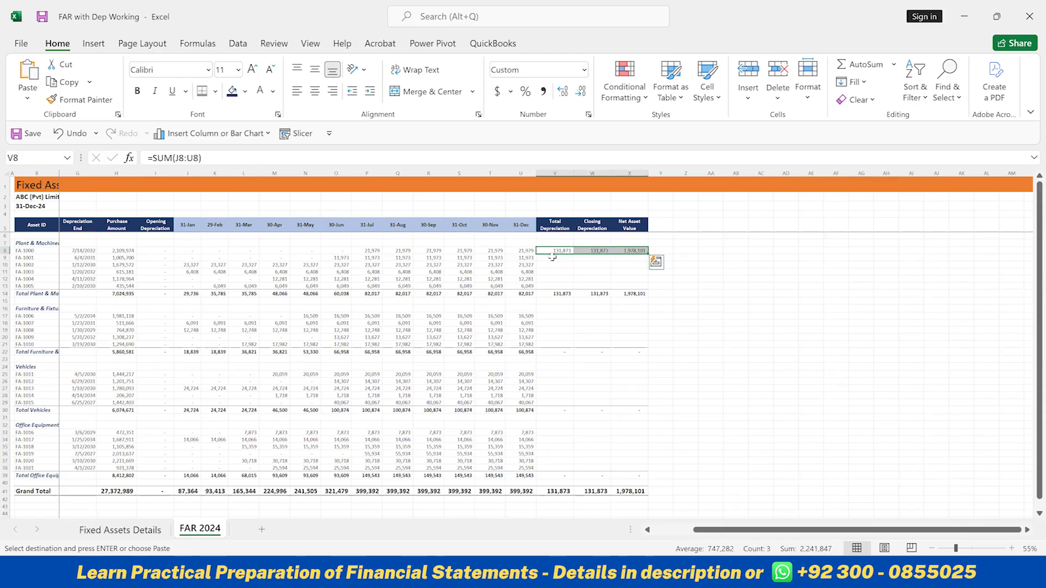
Select the total, closing depreciation and net asset value cells for FA-1001 through FA-1005, V9:X13
click(551, 257)
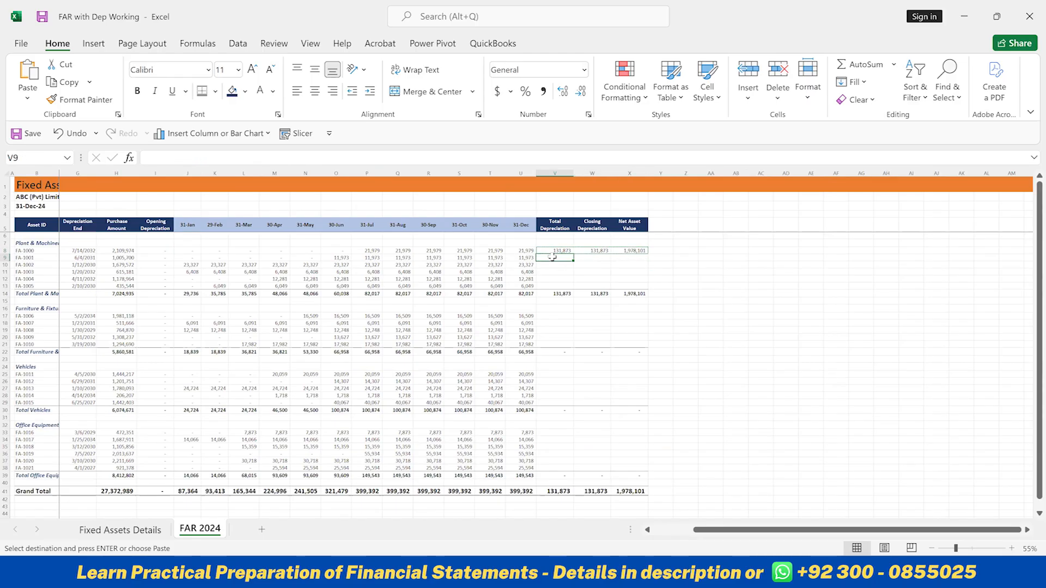
key(shift+Right)
key(shift+Right)
key(shift+Down)
key(shift+Down)
key(shift+Down)
key(shift+Down)
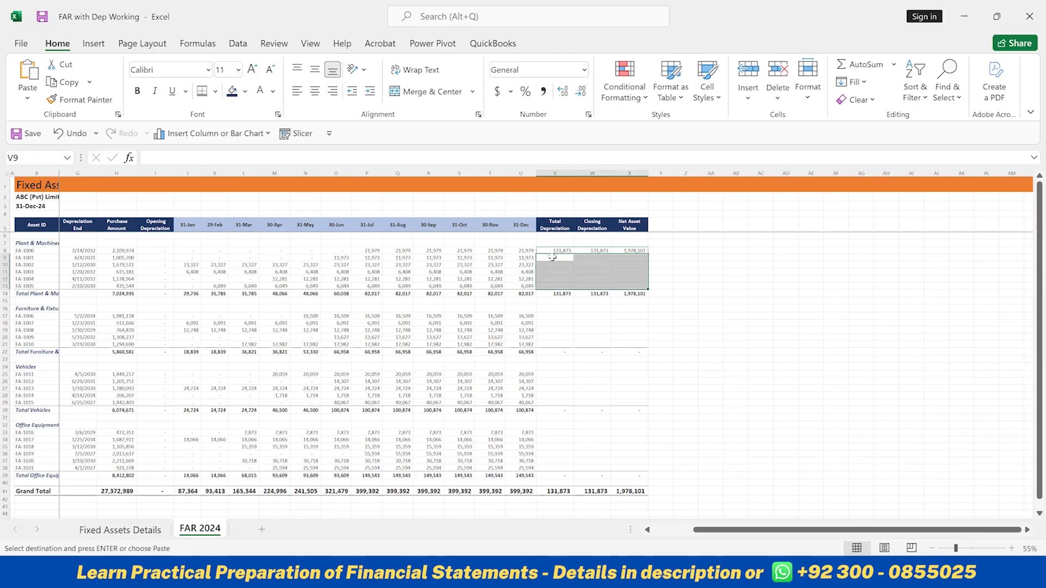
Add the Furniture & Fixture total, closing and net asset value cells for FA-1006 through FA-1010, V17:X21, to the selection
click(557, 317)
key(shift+Right)
key(shift+Right)
key(shift+Down)
key(shift+Down)
key(shift+Down)
key(shift+Down)
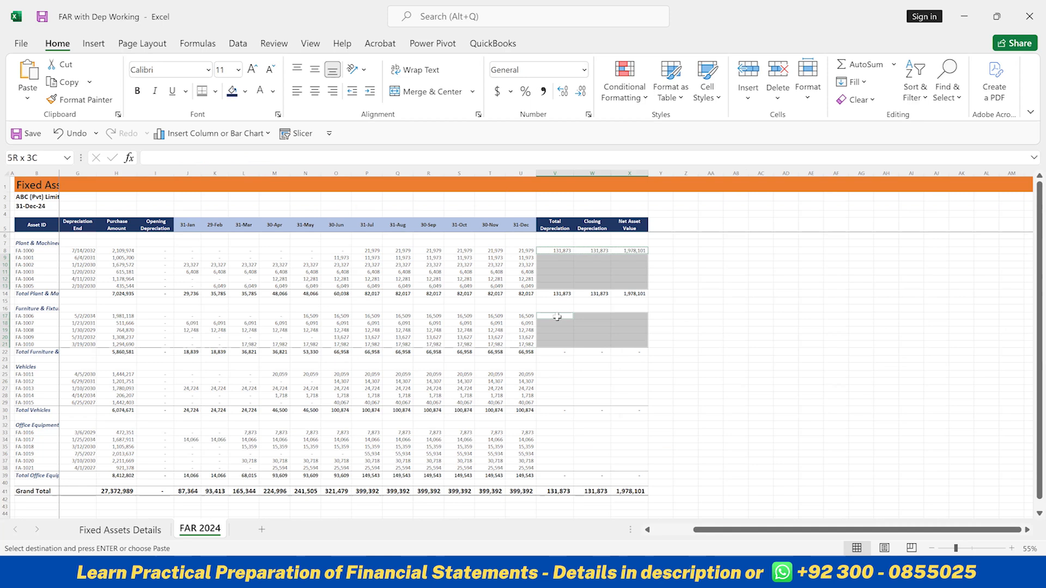
Add the Vehicles total, closing and net asset value cells for FA-1011 through FA-1015, V25:X29, to the selection
ctrl+click(560, 374)
key(shift+Right)
key(shift+Right)
key(shift+Down)
key(shift+Down)
key(shift+Down)
key(shift+Down)
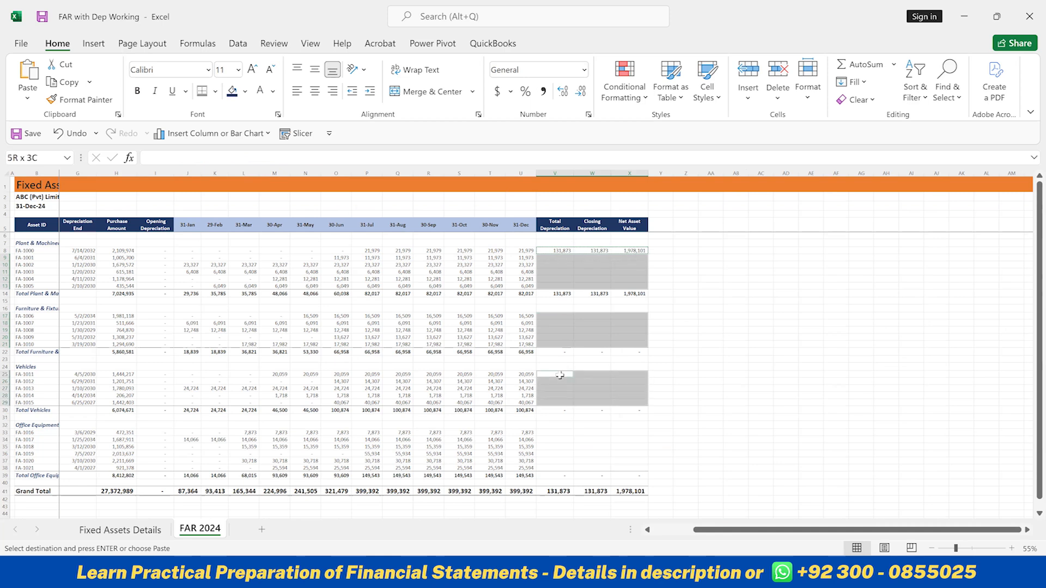
Add the Office Equipment cells V33:X38 to the selection and paste the copied formulas into all selected ranges
ctrl+click(554, 433)
key(shift+Right)
key(shift+Right)
key(shift+Down)
key(shift+Down)
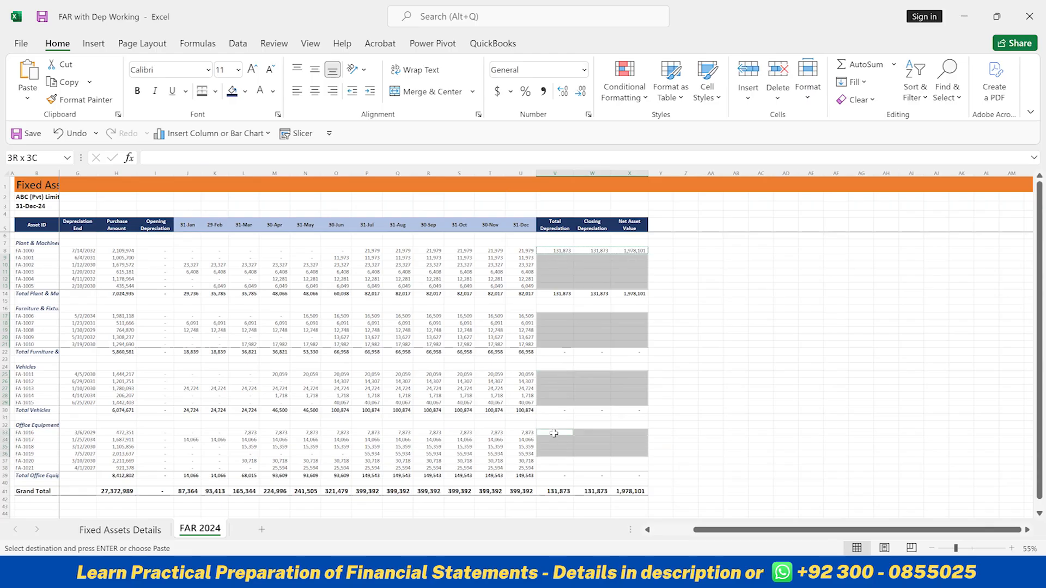
key(shift+Down)
key(shift+Down)
key(shift+Down)
key(ctrl+v)
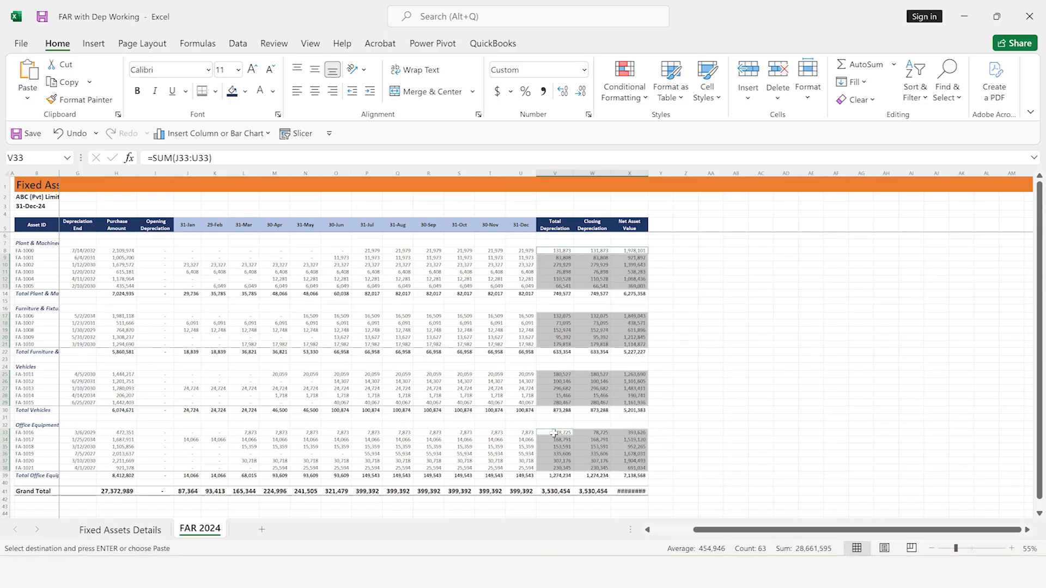
Autofit the Net Asset Value column to the width of its grand total in X41
scroll(554, 433, up, 2)
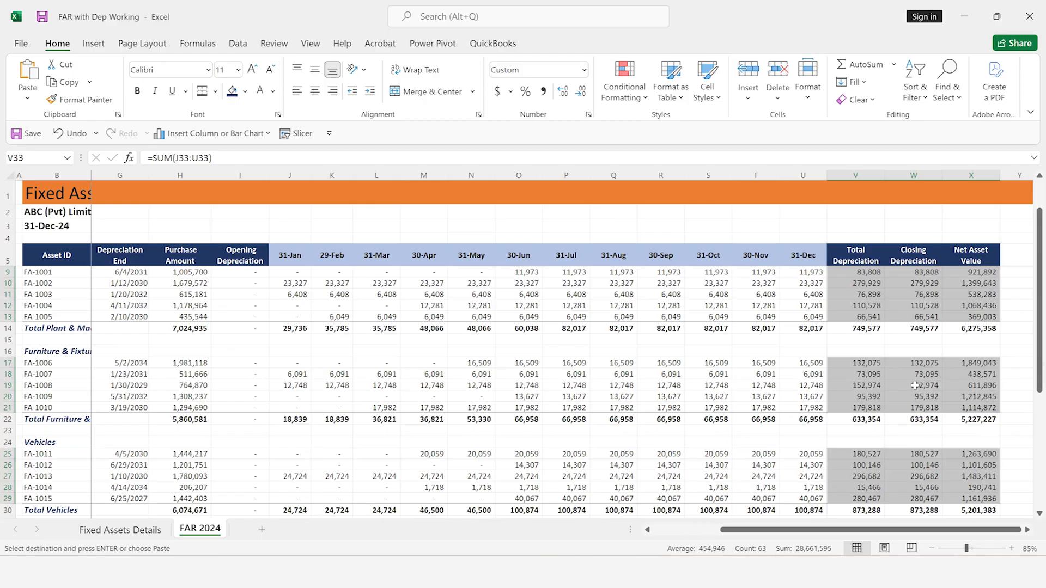
key(Down)
key(Down)
key(Right)
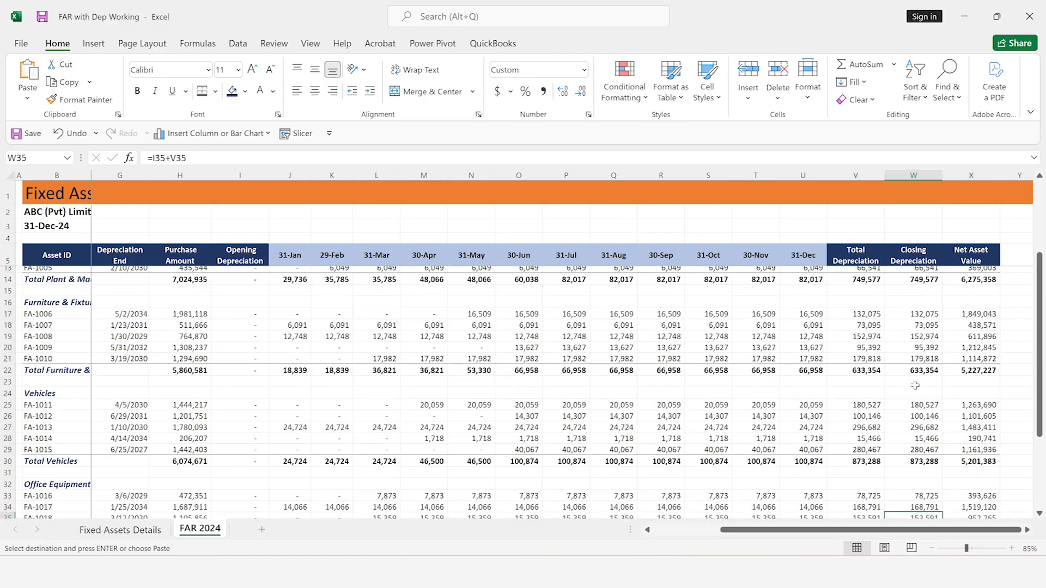
key(Down)
key(Down)
key(Down)
key(Down)
key(Down)
key(Down)
key(Down)
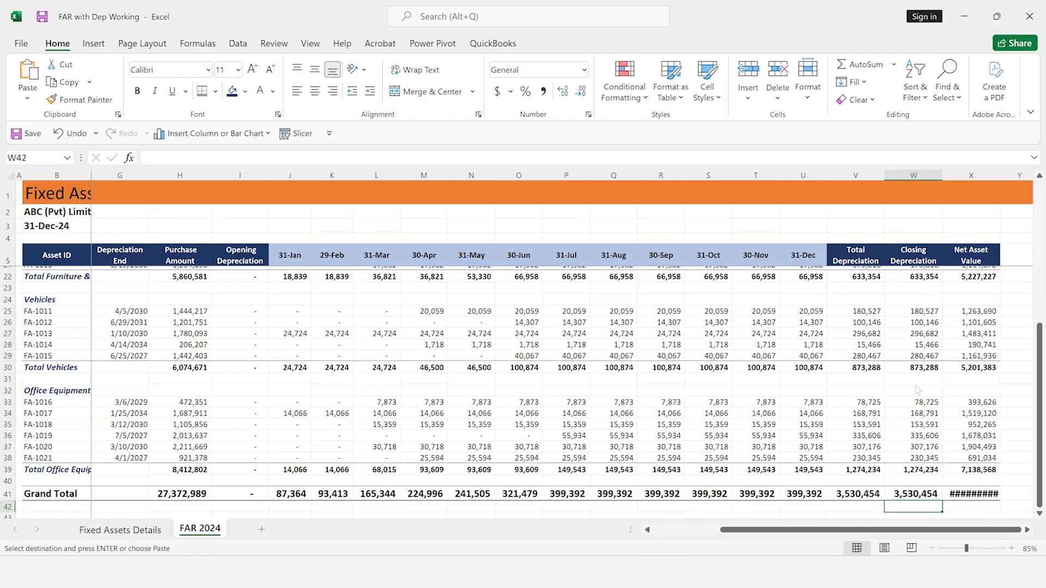
key(Right)
key(Up)
key(alt+h)
key(o)
key(i)
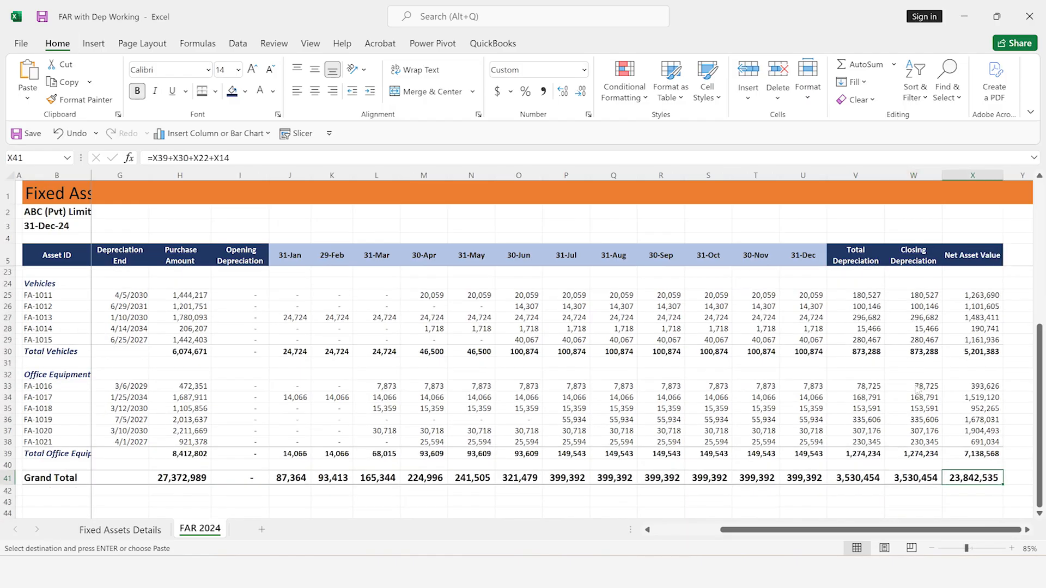
Look through the completed depreciation and net asset values in FAR 2024, from the headers down to the Grand Total row
key(ctrl+Up)
key(ctrl+Up)
key(ctrl+Up)
key(ctrl+Up)
key(ctrl+Up)
key(ctrl+Up)
key(ctrl+Up)
key(ctrl+Up)
key(ctrl+Up)
key(ctrl+Up)
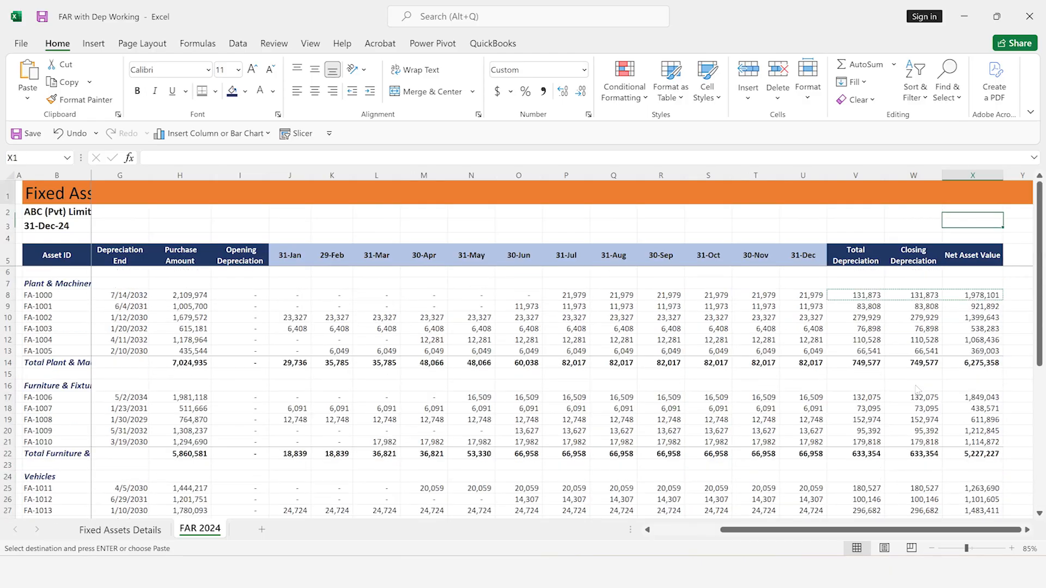
key(Down)
key(Down)
key(Down)
key(Down)
key(Down)
key(Down)
key(Down)
key(Down)
key(Down)
key(Down)
key(Down)
key(Down)
key(Down)
key(Down)
key(Down)
key(Down)
key(Down)
key(Down)
key(Down)
key(Down)
key(Down)
key(Down)
key(Down)
key(Down)
key(Down)
key(Down)
key(Down)
key(Down)
key(Down)
key(Down)
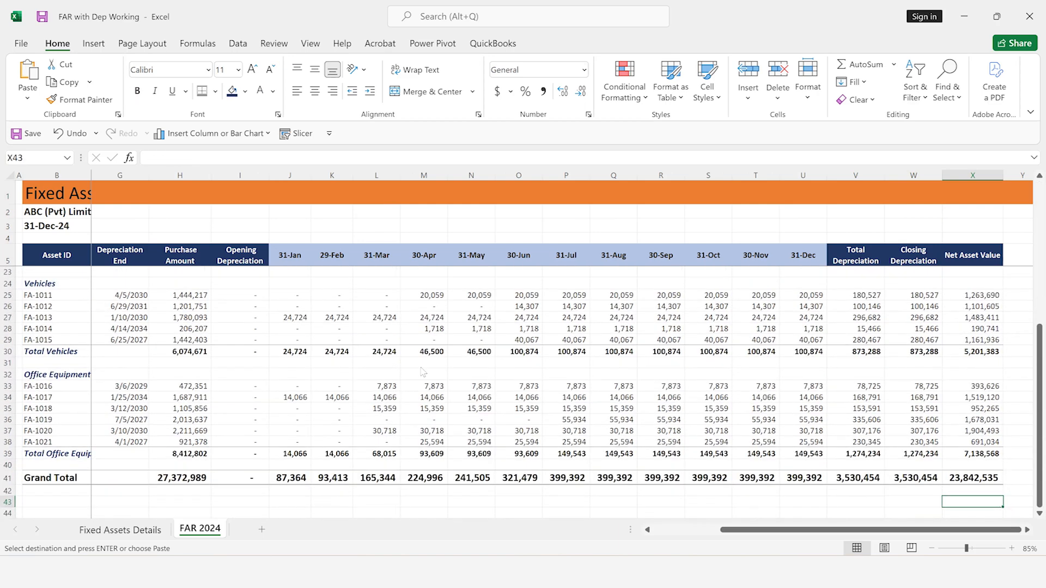
Check the Purchase Amount and Closing Depreciation grand totals in H41 and W41, and review the whole register
click(198, 479)
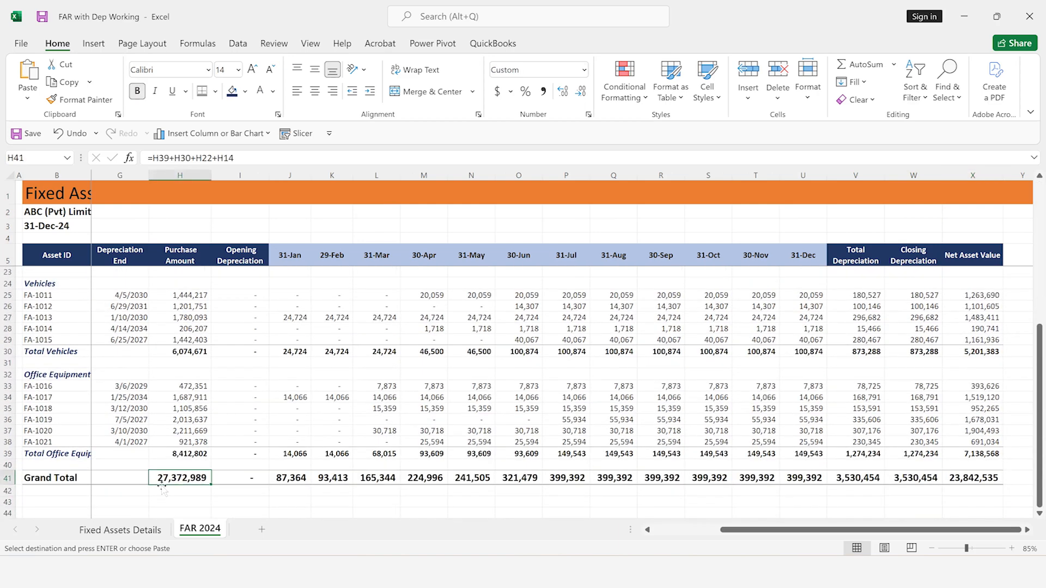
click(909, 478)
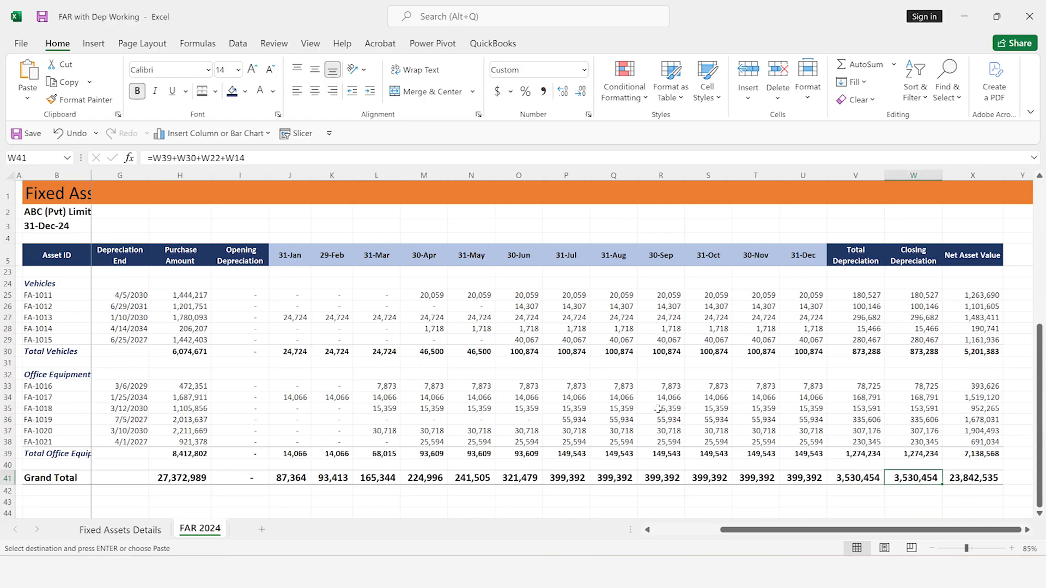
scroll(659, 409, up, 4)
scroll(660, 409, left, 1)
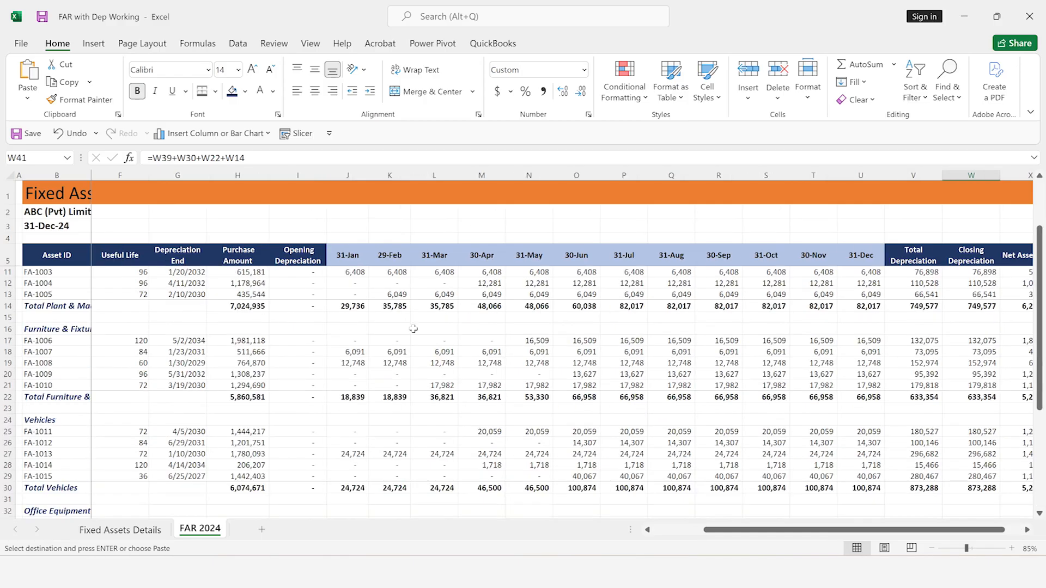
scroll(413, 329, up, 4)
scroll(413, 329, left, 2)
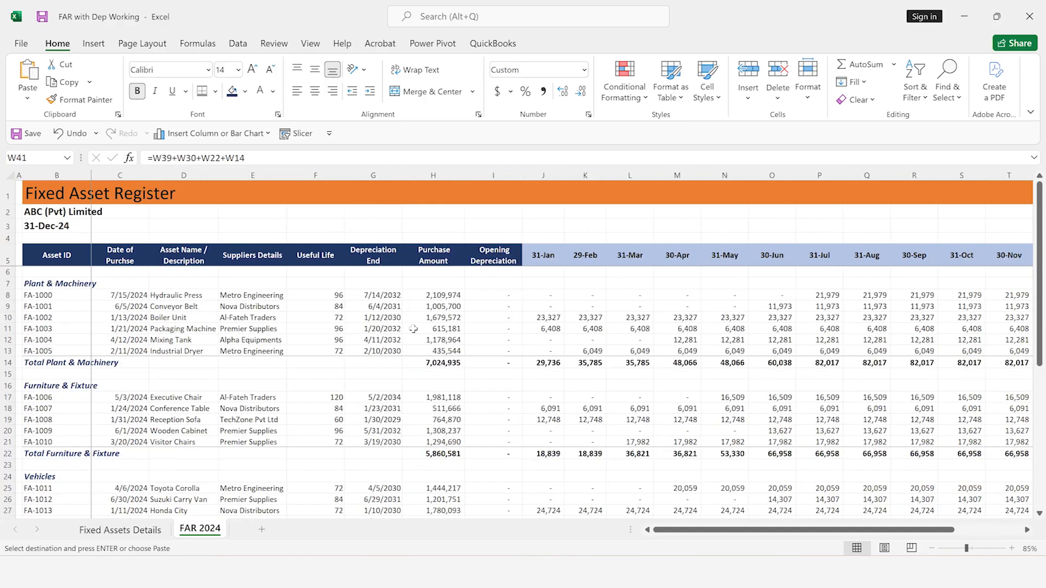
scroll(413, 329, up, 2)
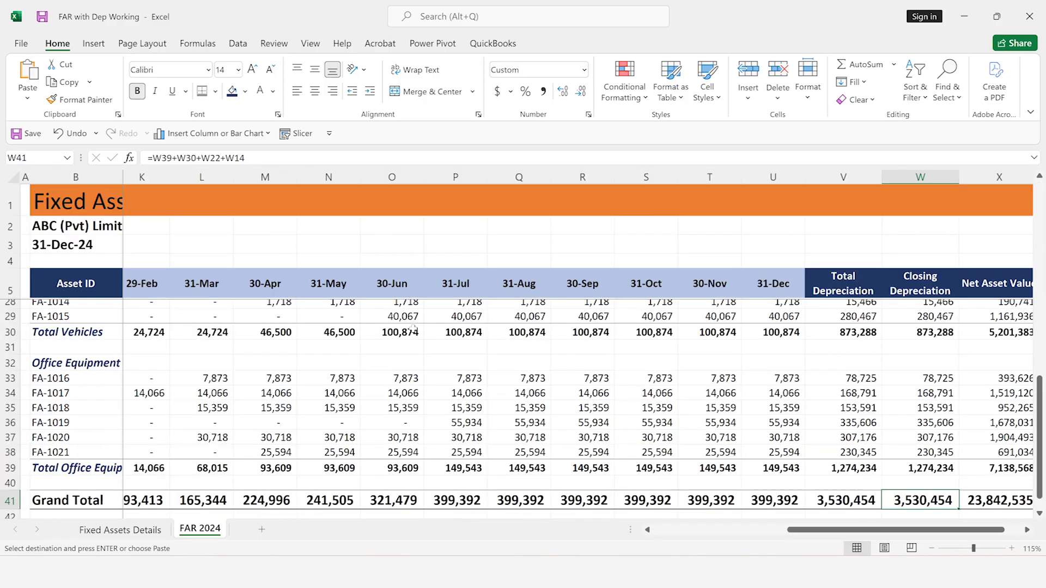
Create a copy of the FAR 2024 sheet at the end of the workbook
click(285, 356)
key(ctrl+Left)
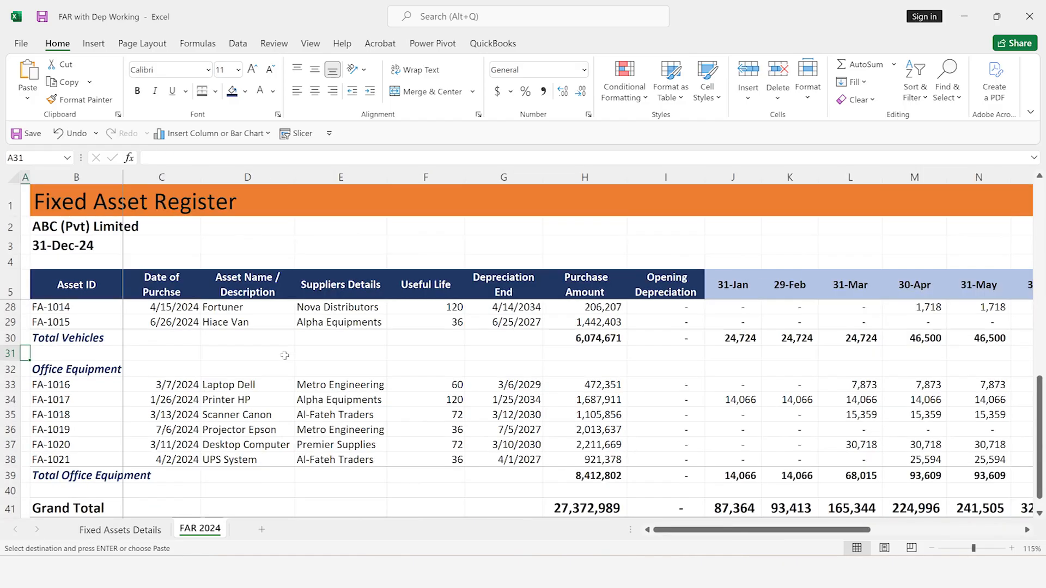
right_click(205, 533)
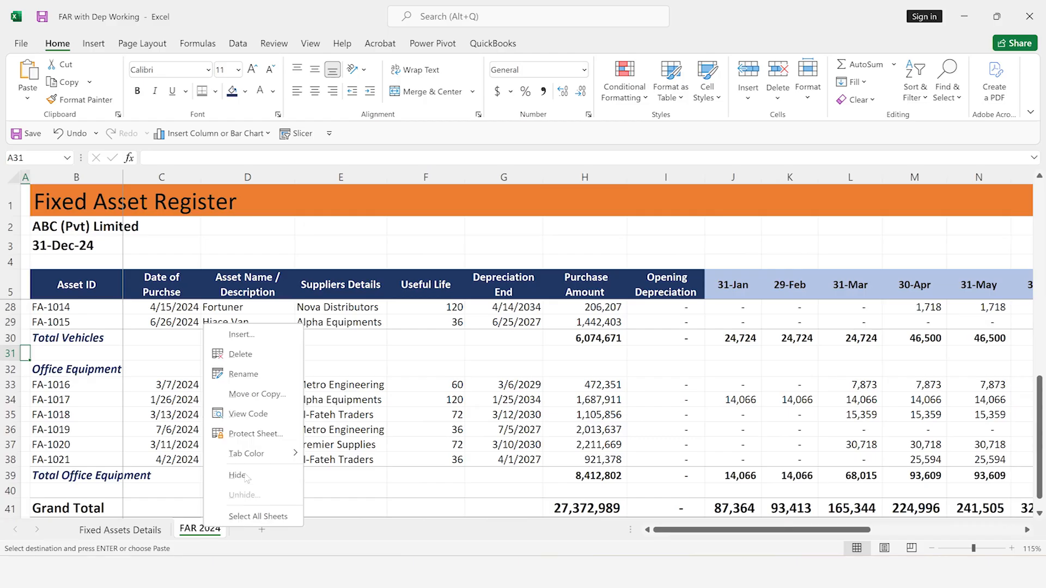
click(257, 394)
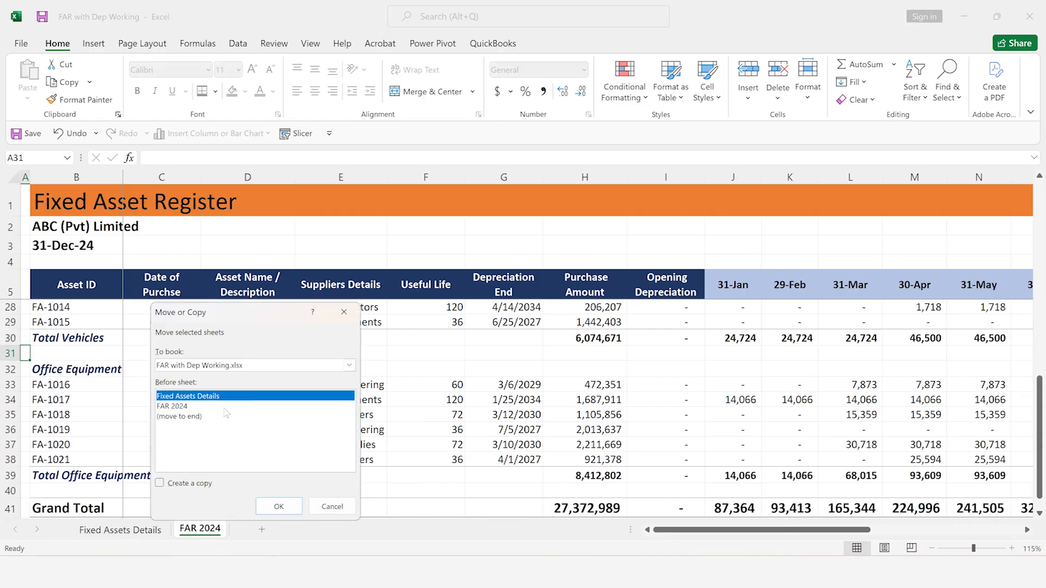
click(183, 483)
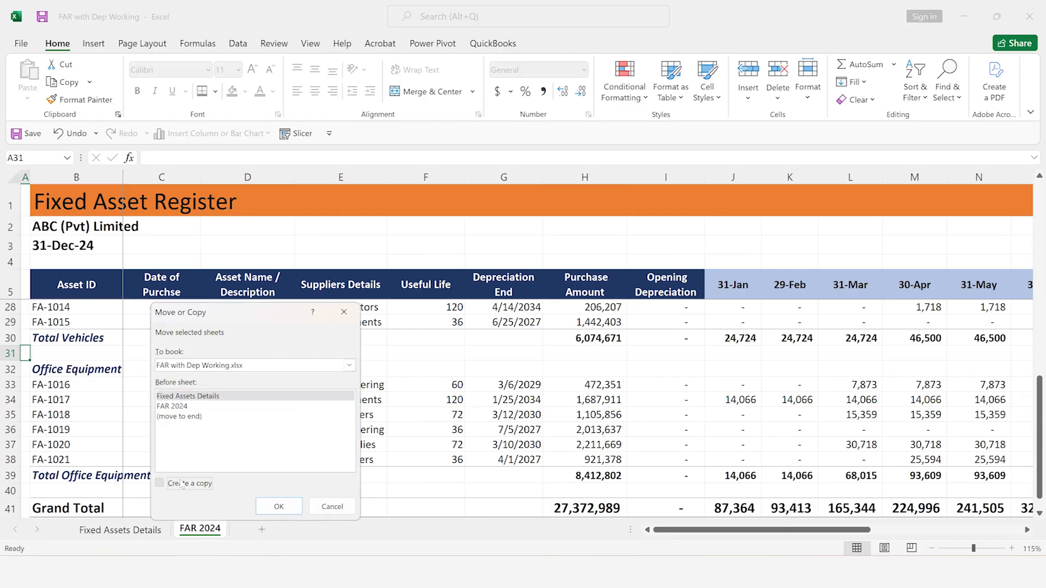
click(187, 417)
click(279, 506)
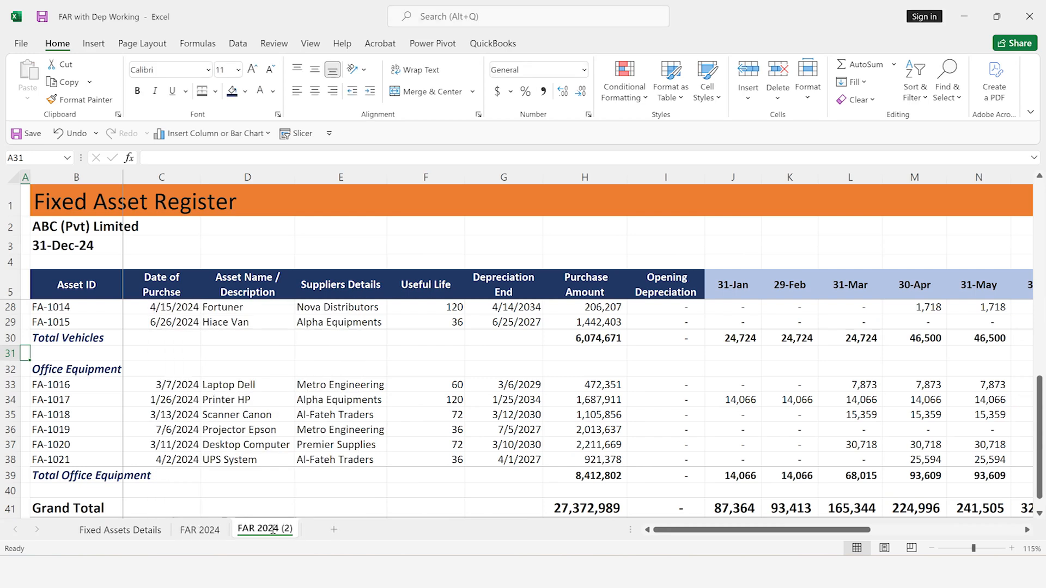
Rename the copied sheet as FAR 2025
double_click(273, 529)
key(BackSpace)
text(FAR 2025)
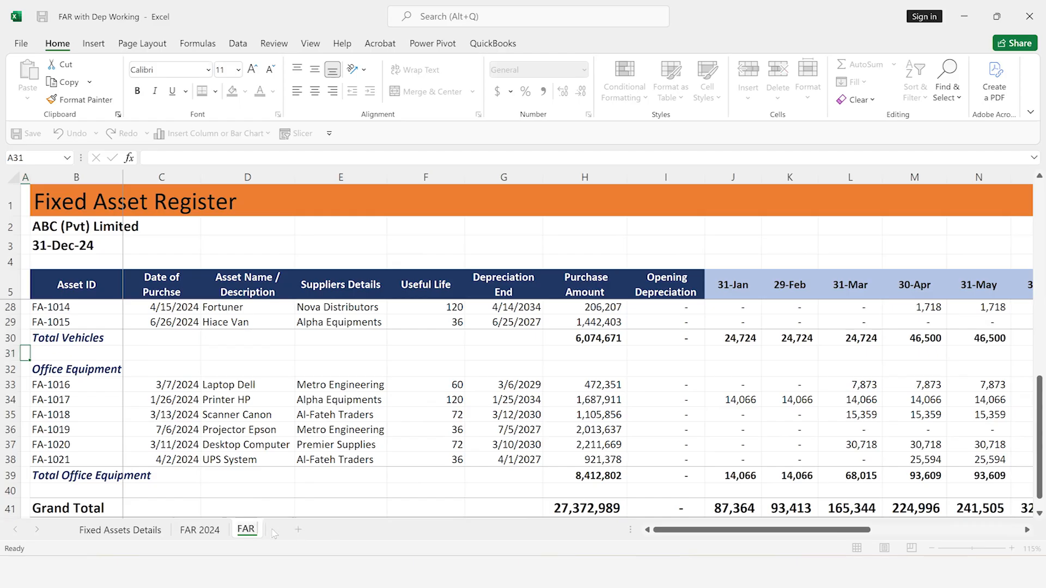
key(Return)
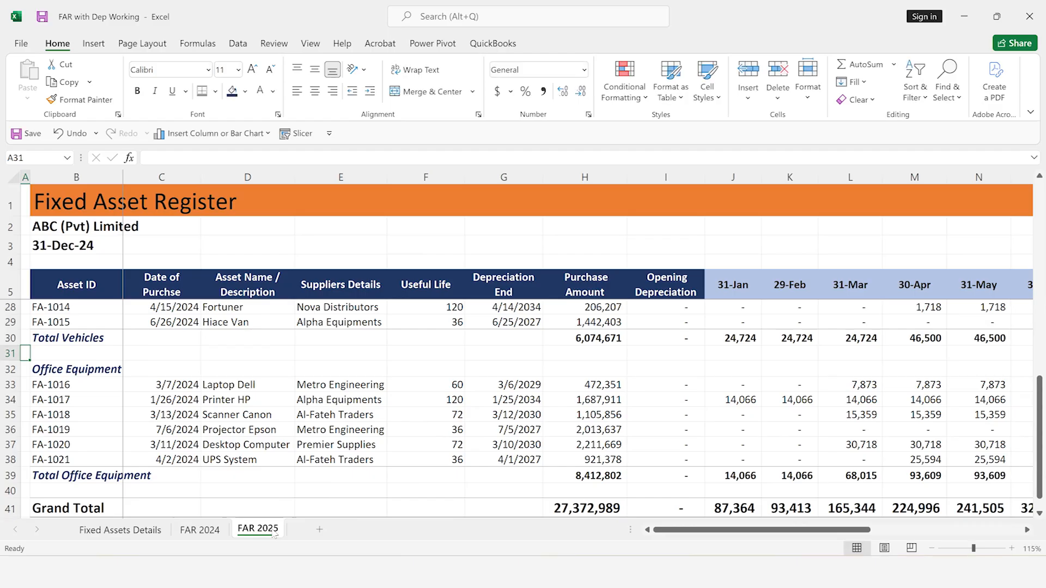
Set the register's reporting date in B3 of FAR 2025 to 12/31/2025
scroll(265, 381, up, 10)
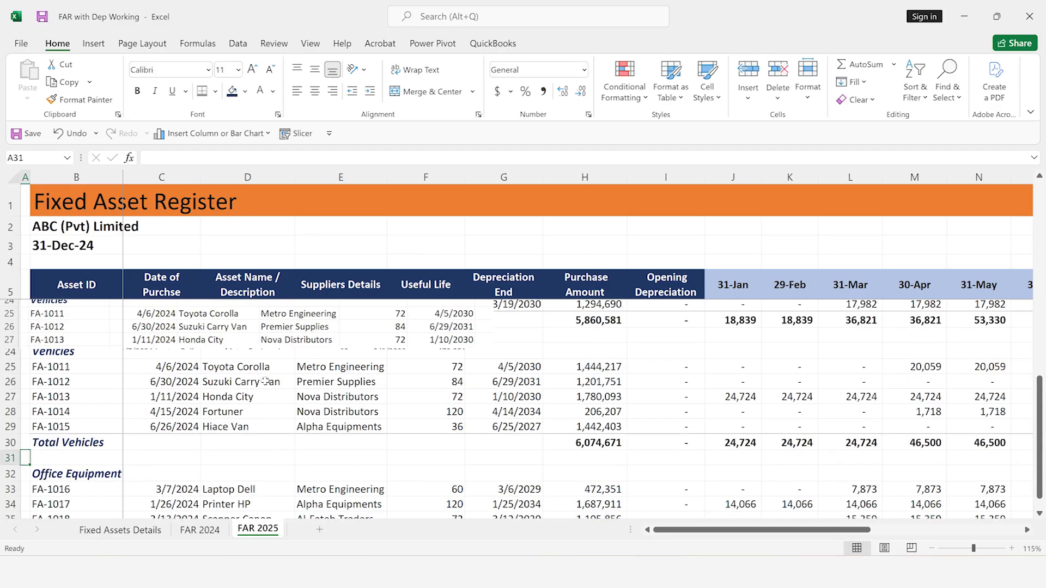
scroll(265, 381, up, 5)
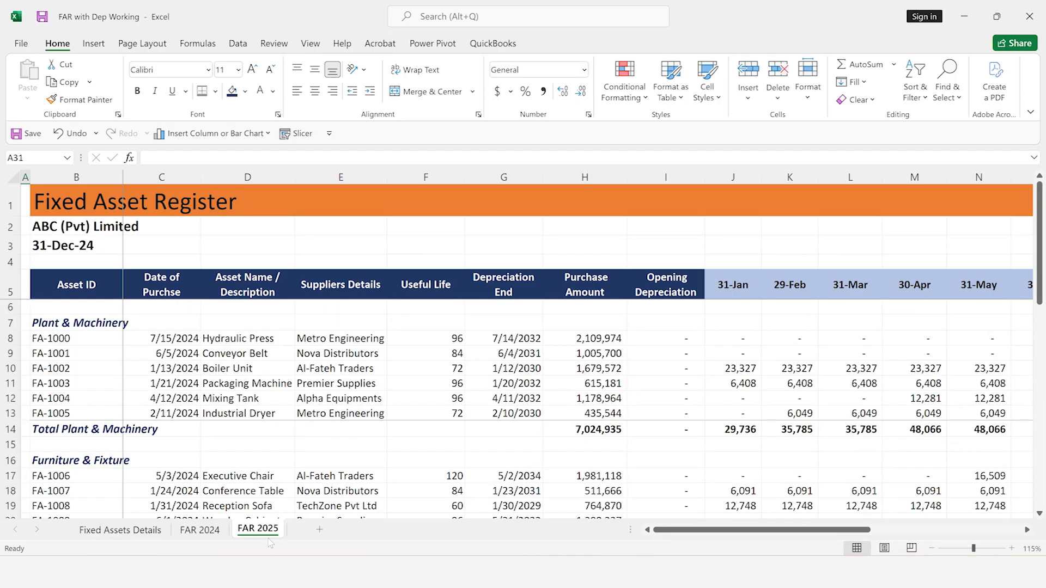
click(60, 248)
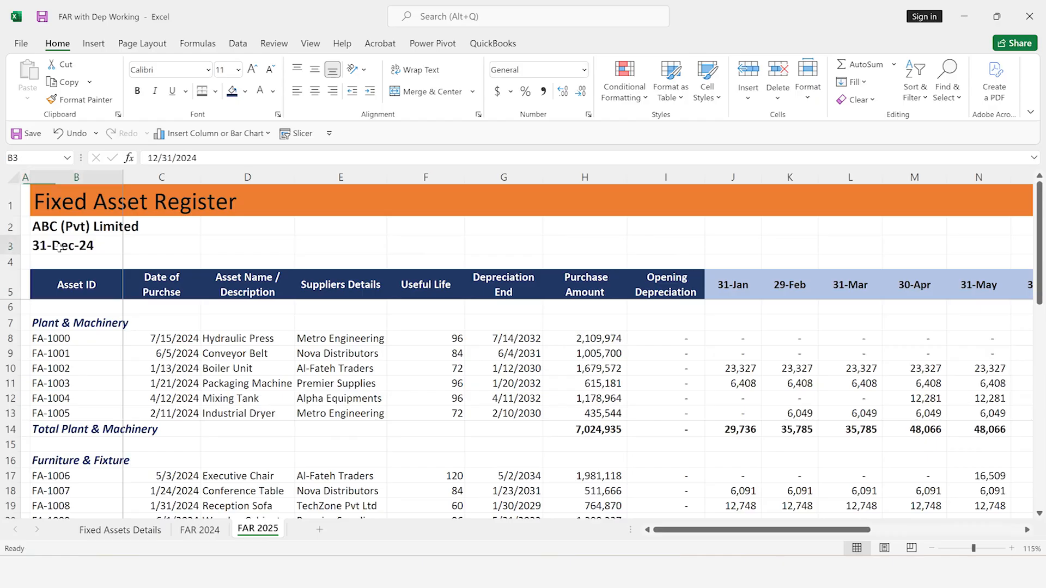
key(F2)
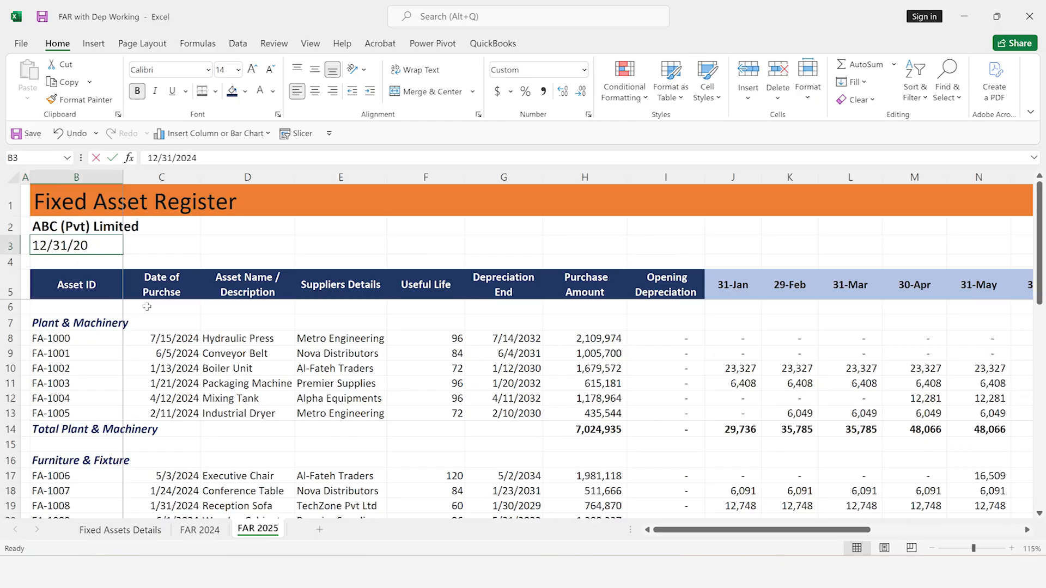
key(BackSpace)
text(5)
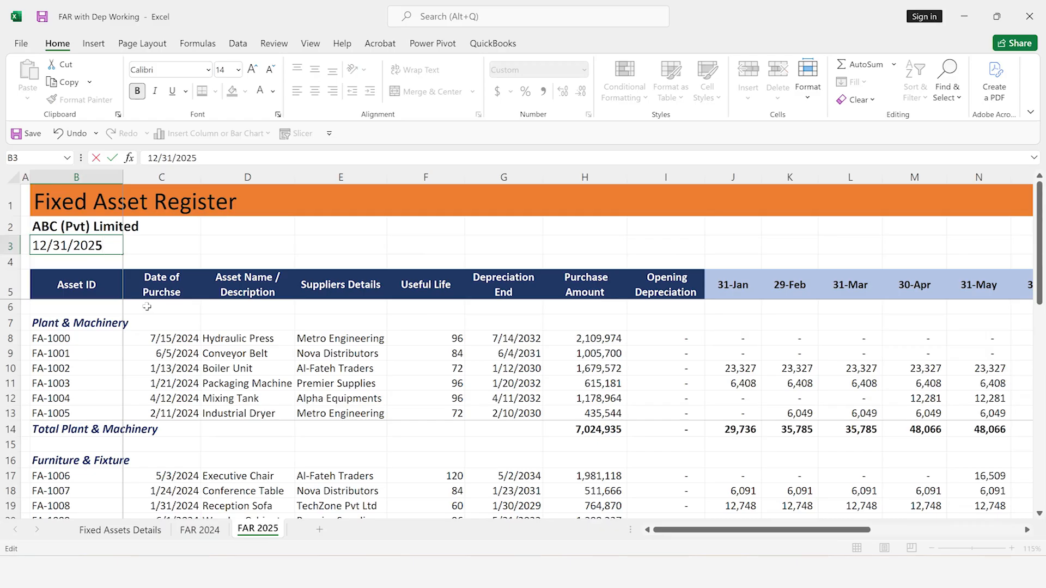
key(Return)
Examine the January date header formula and the 2025 monthly depreciation of FA-1002 across the month columns
click(737, 289)
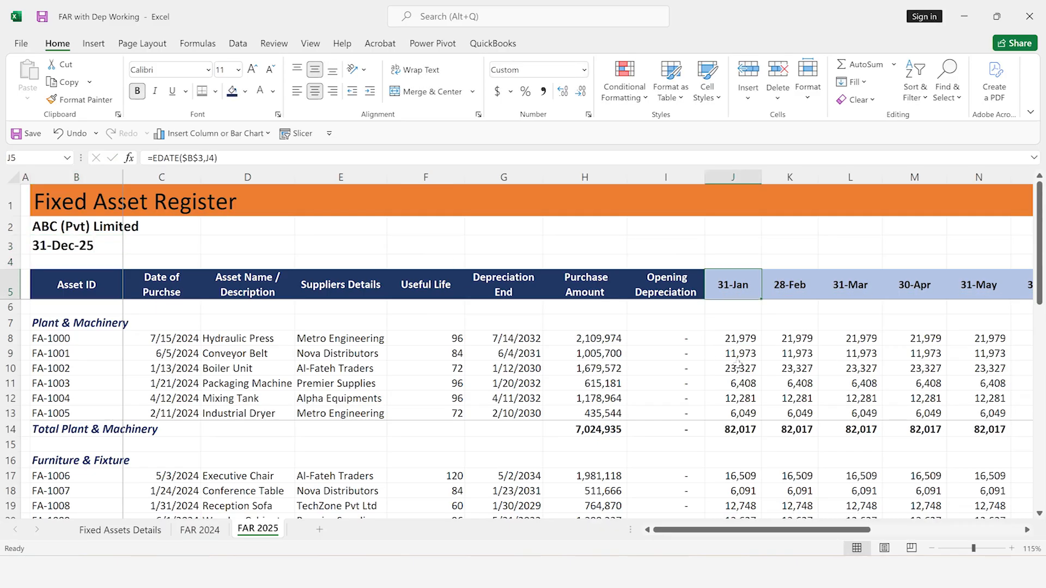
click(738, 364)
key(Right)
key(Right)
key(Right)
key(Right)
key(Right)
key(Right)
key(Right)
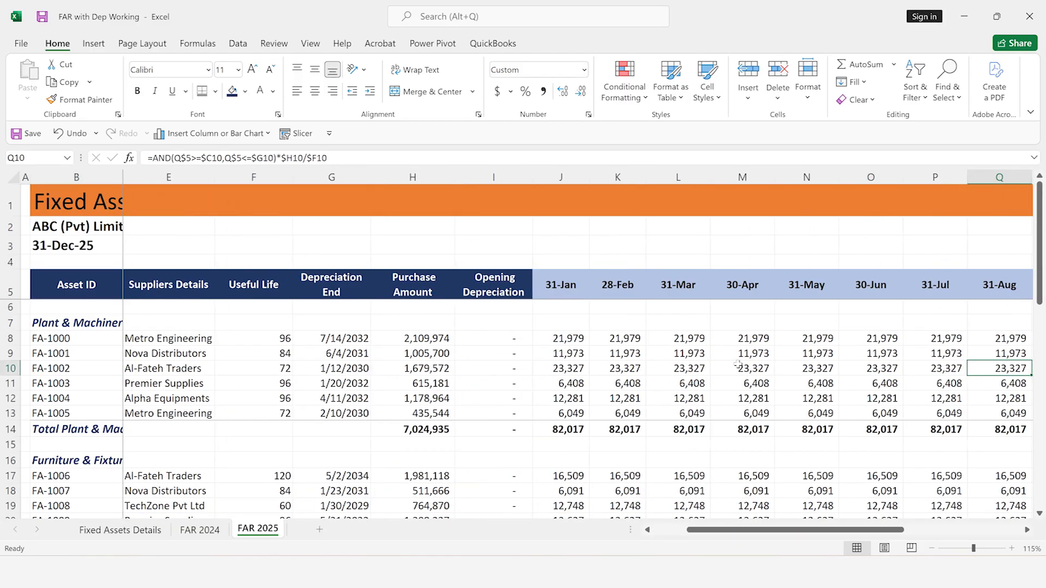
click(567, 283)
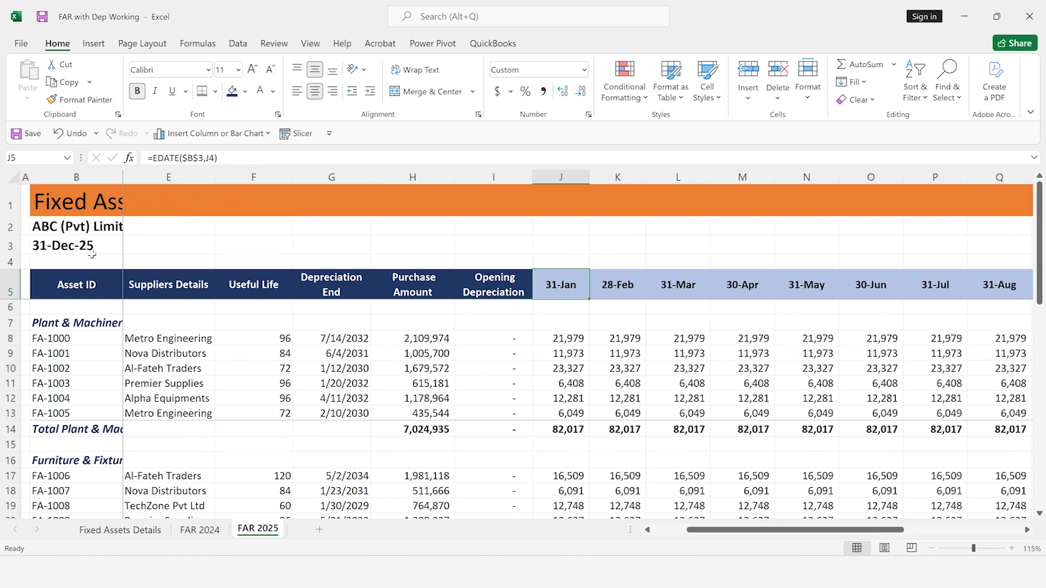
Inspect the Opening Depreciation cell of FA-1000, I8, and the supplier lookup formula in E8
click(517, 335)
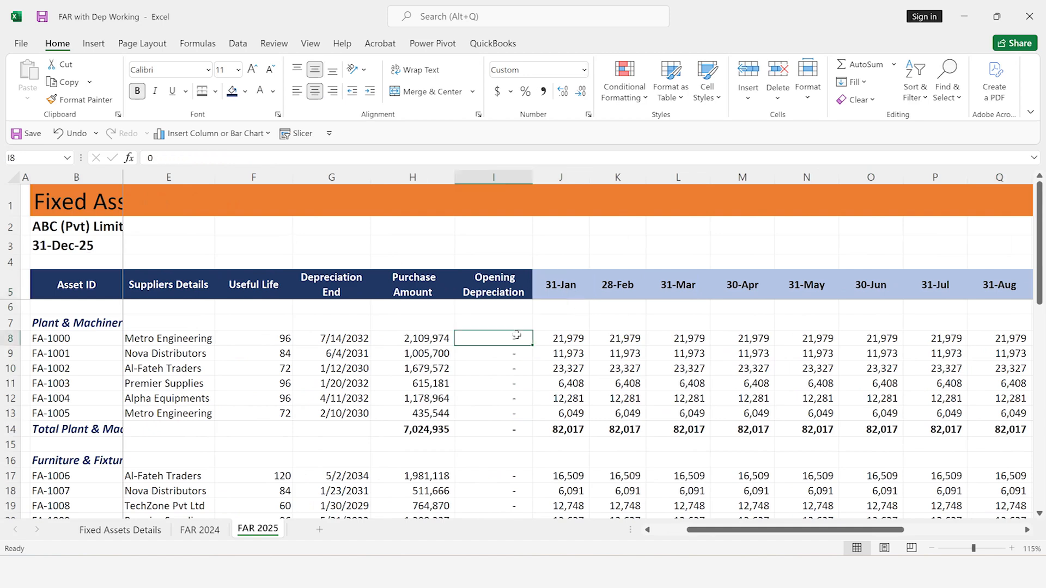
key(Left)
key(Left)
key(Left)
key(Left)
key(Left)
key(Left)
key(Left)
key(Left)
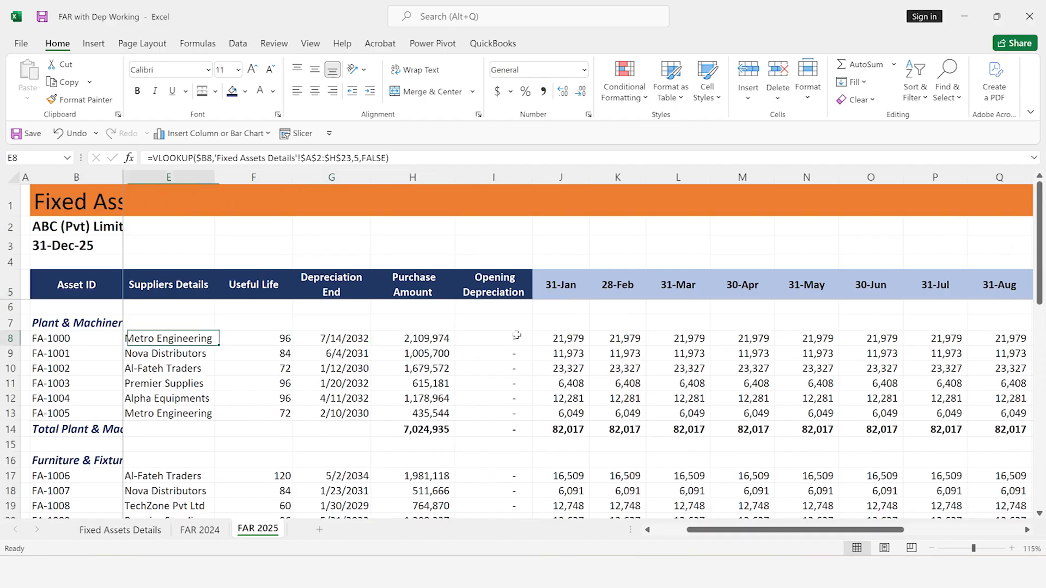
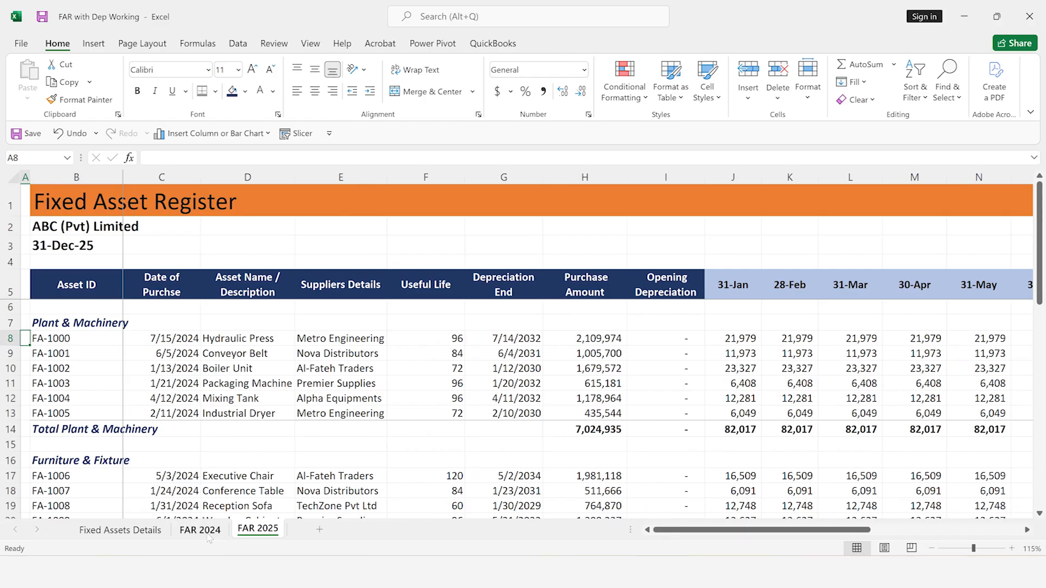
Enter an XLOOKUP in I8 of FAR 2025 that matches asset ID B8 in FAR 2024 column B and returns closing depreciation from column W
click(688, 343)
text(=xl)
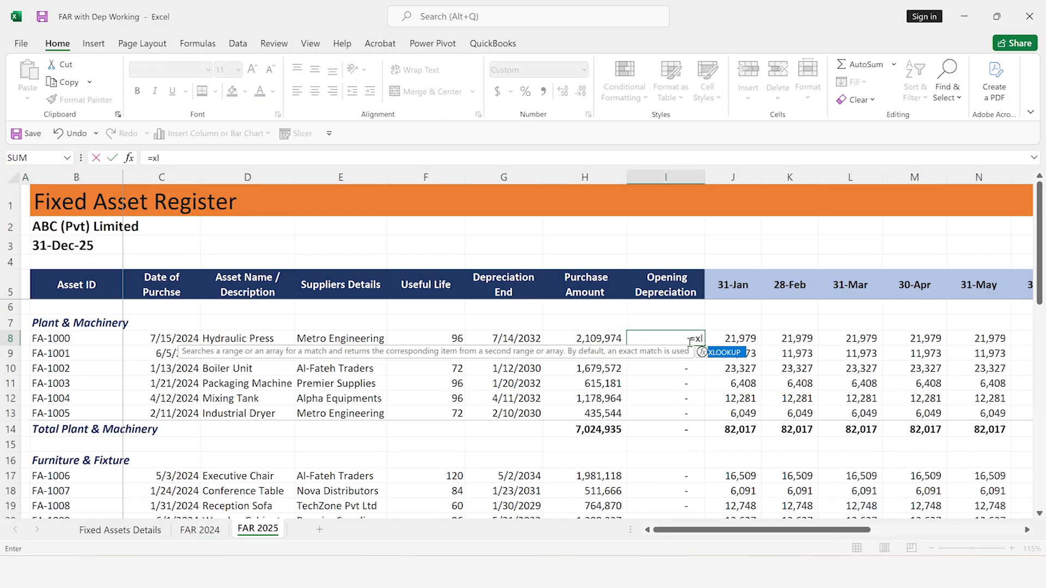
key(Tab)
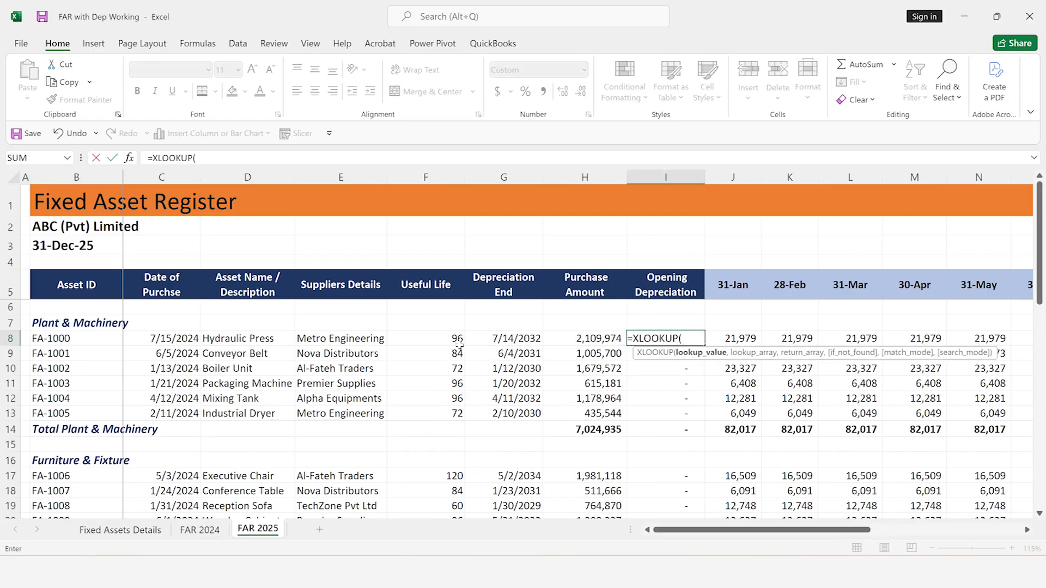
click(84, 339)
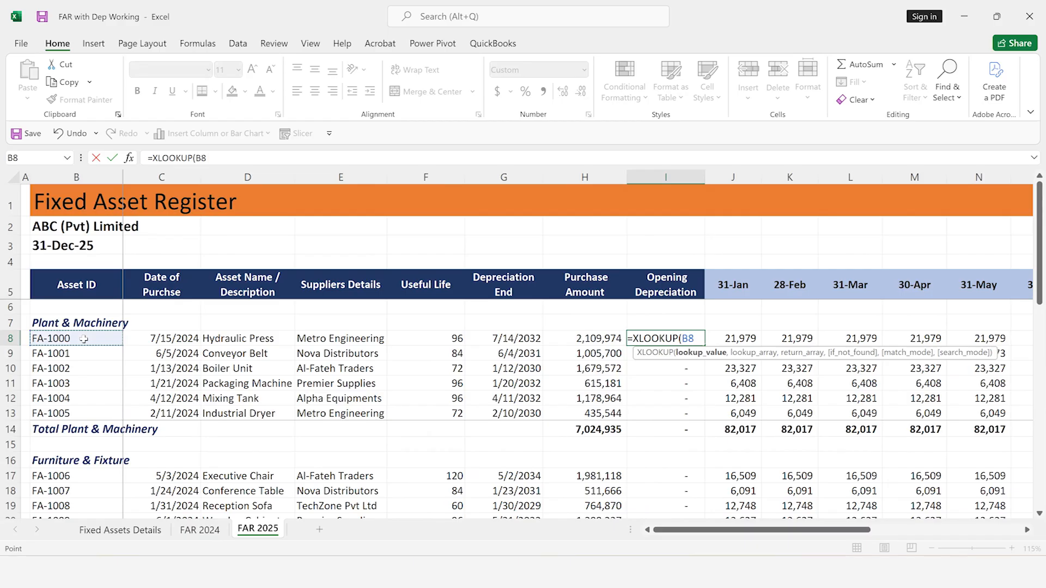
text(,)
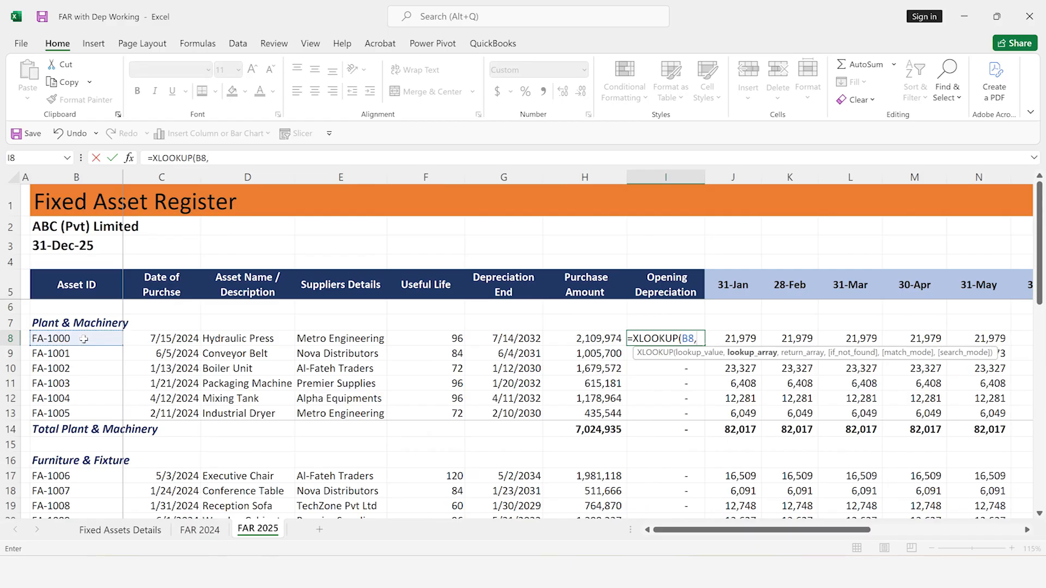
click(199, 531)
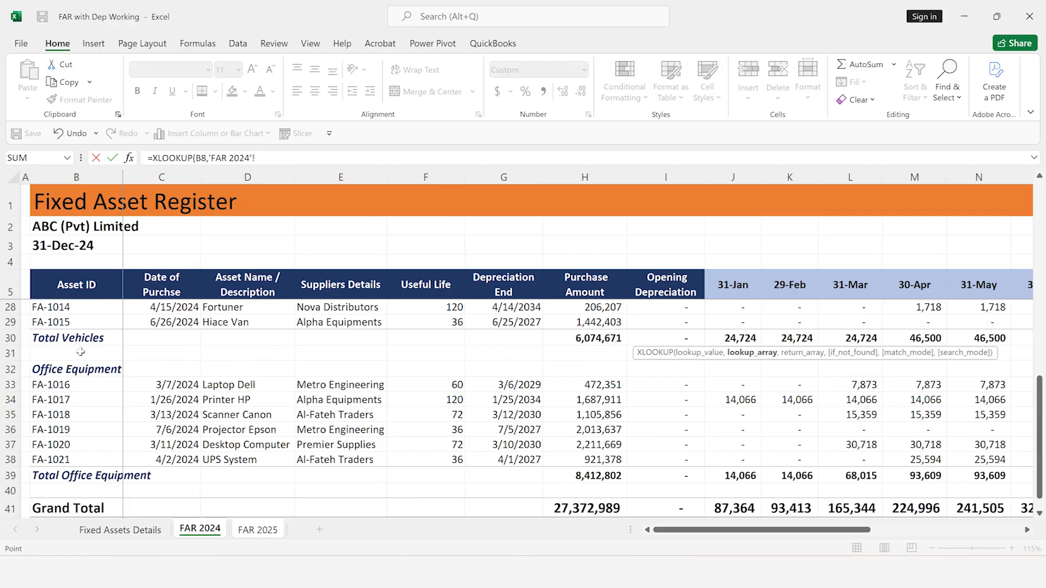
click(86, 171)
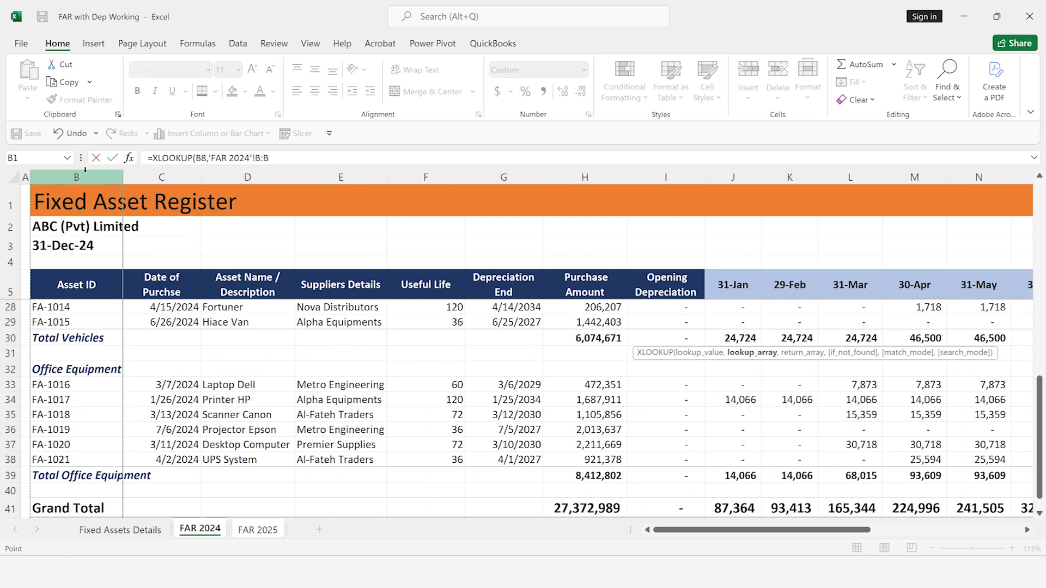
text(,)
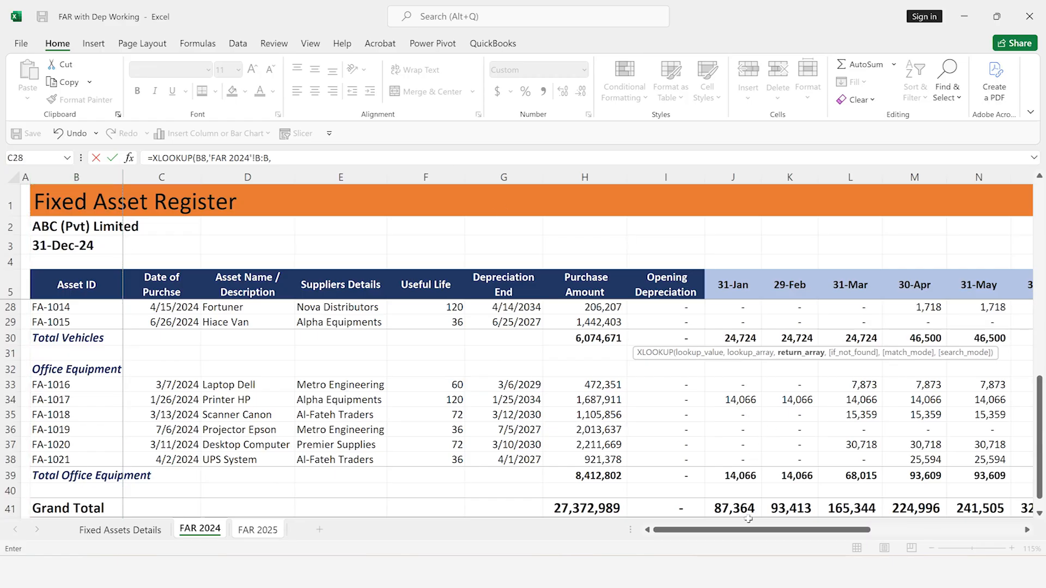
drag(816, 527, 944, 515)
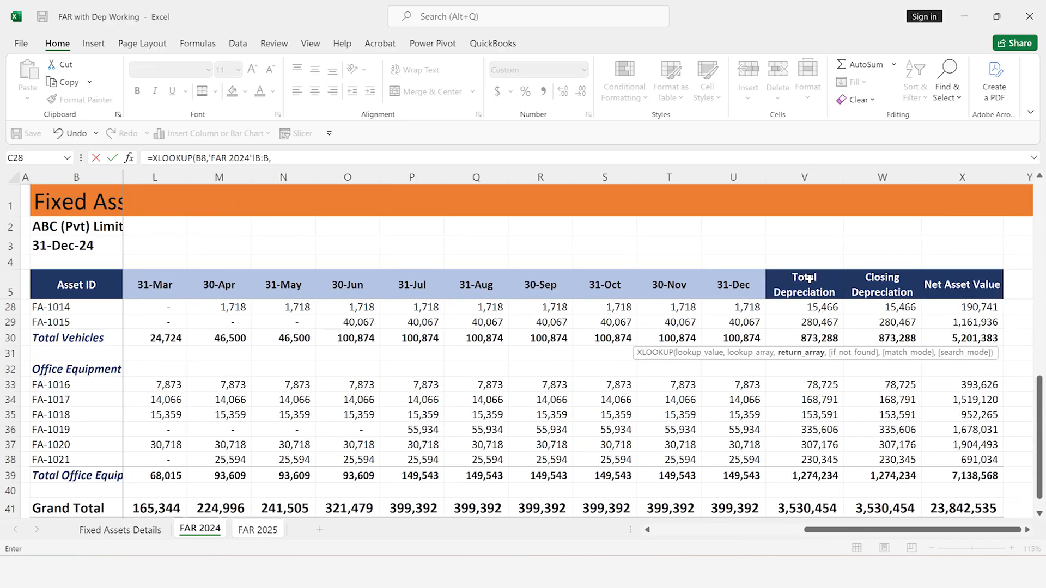
click(893, 173)
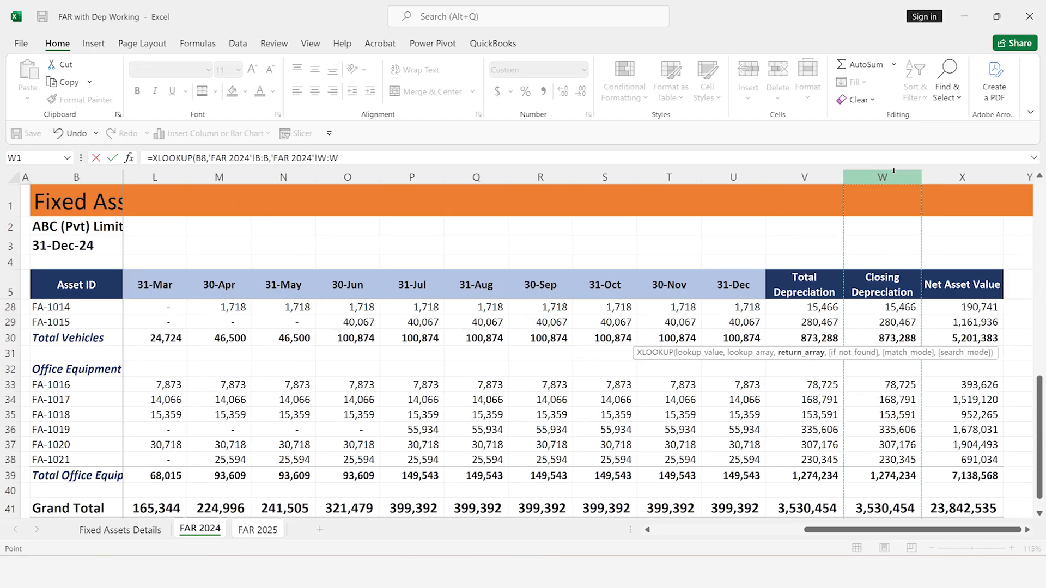
key(Return)
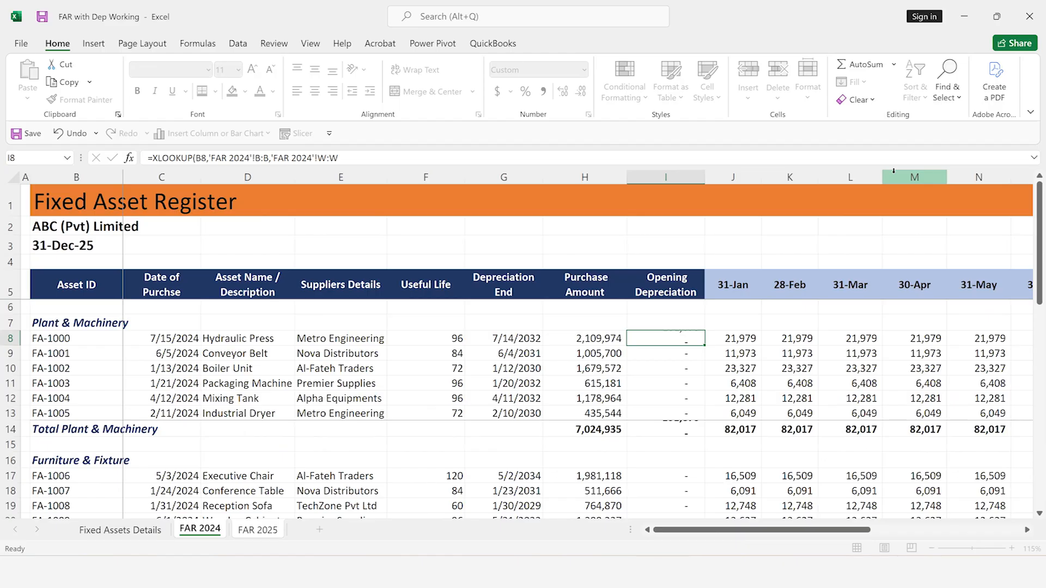
Copy the I8 opening depreciation formula to the other Plant & Machinery assets, I9:I13
key(ctrl+c)
key(Down)
key(shift+Down)
key(shift+Down)
key(shift+Down)
key(shift+Down)
key(ctrl+v)
Paste the opening depreciation lookup into the Furniture & Fixture assets, I17:I21
key(Down)
key(Down)
key(Down)
key(Down)
key(Down)
key(Down)
key(Down)
key(Down)
key(Down)
key(Up)
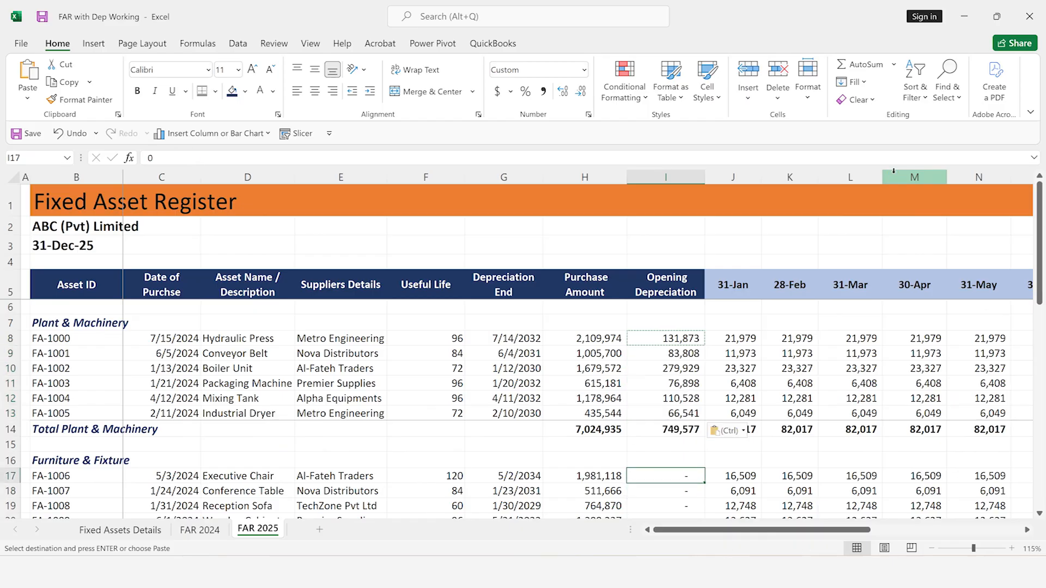
key(shift+Down)
key(shift+Down)
key(shift+Down)
key(shift+Down)
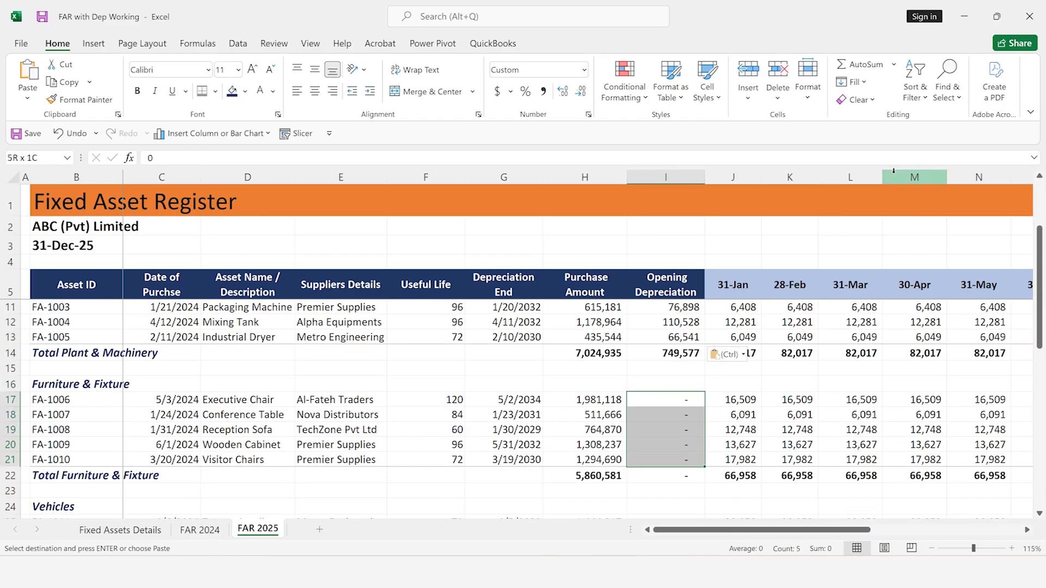
key(ctrl+v)
Paste the opening depreciation lookup into the Vehicles assets, I25:I29
key(Down)
key(Down)
key(Down)
key(Down)
key(Down)
key(Down)
key(Down)
key(Down)
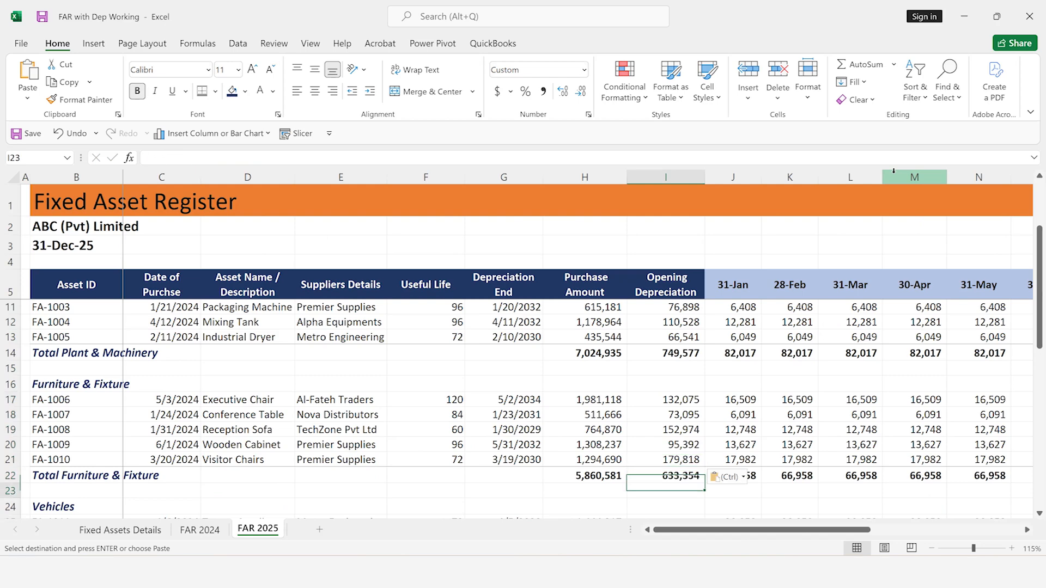
key(shift+Down)
key(shift+Down)
key(shift+Down)
key(shift+Down)
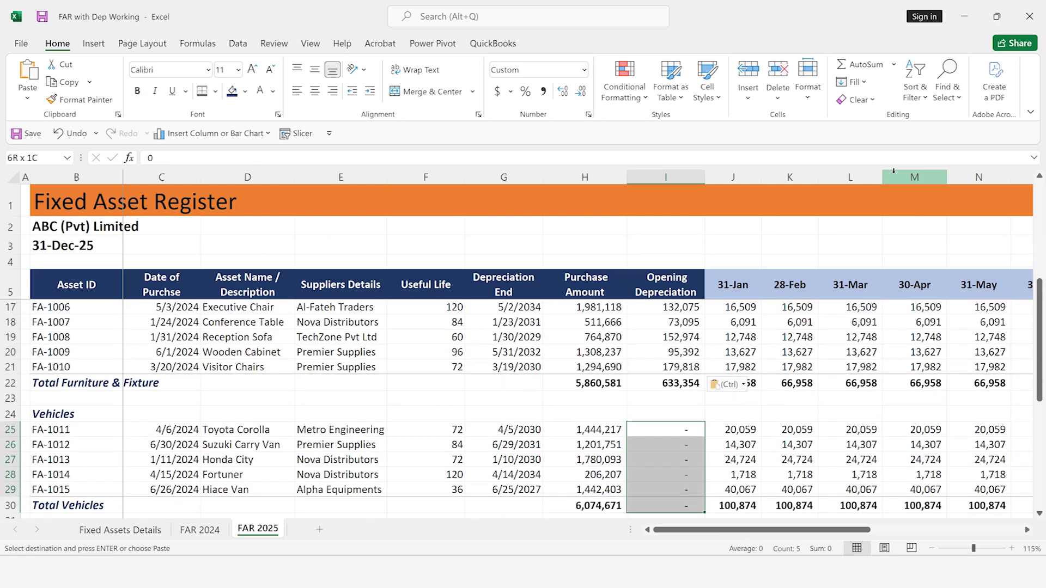
key(ctrl+v)
Paste the opening depreciation lookup into the Office Equipment assets, I33:I38
key(Down)
key(Down)
key(Down)
key(Down)
key(Down)
key(Down)
key(Down)
key(Down)
key(Down)
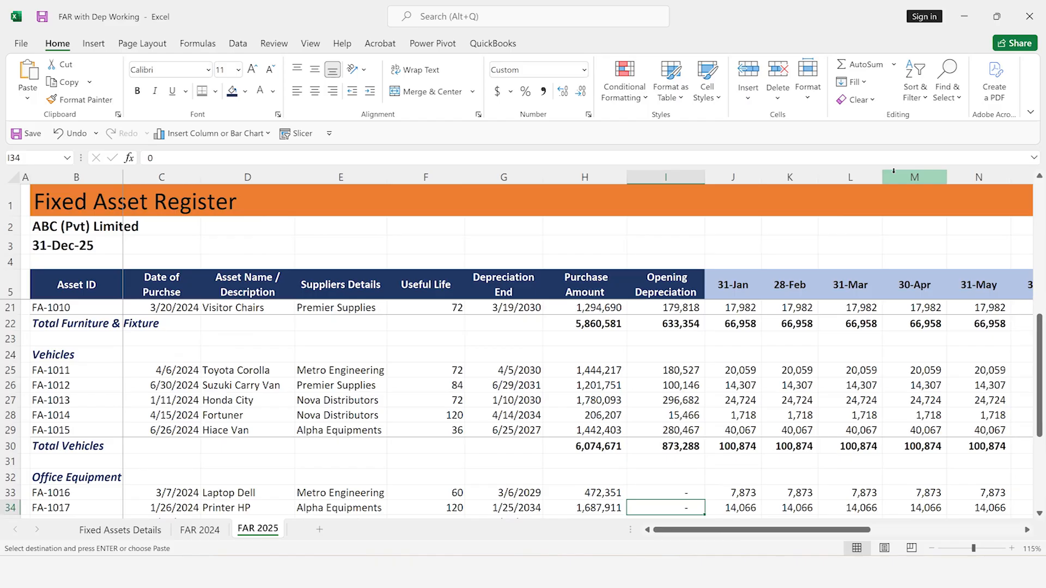
key(Up)
key(shift+Down)
key(shift+Down)
key(shift+Down)
key(shift+Down)
key(shift+Down)
key(ctrl+v)
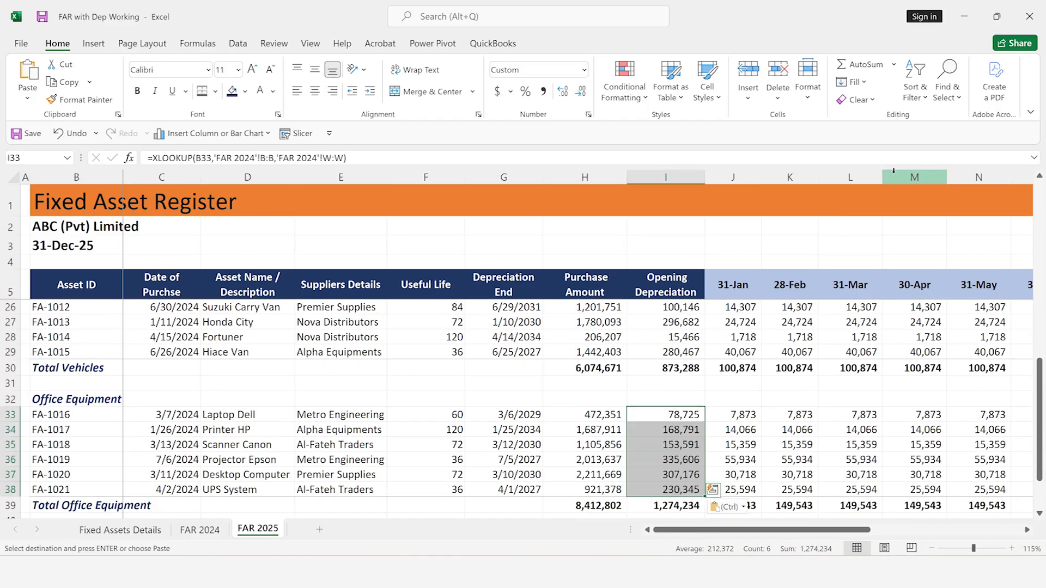
Examine the Office Equipment total, the closing depreciation and net asset value columns and the Grand Total row, and return to A1
key(Down)
key(Down)
key(Down)
key(Down)
key(Down)
key(Down)
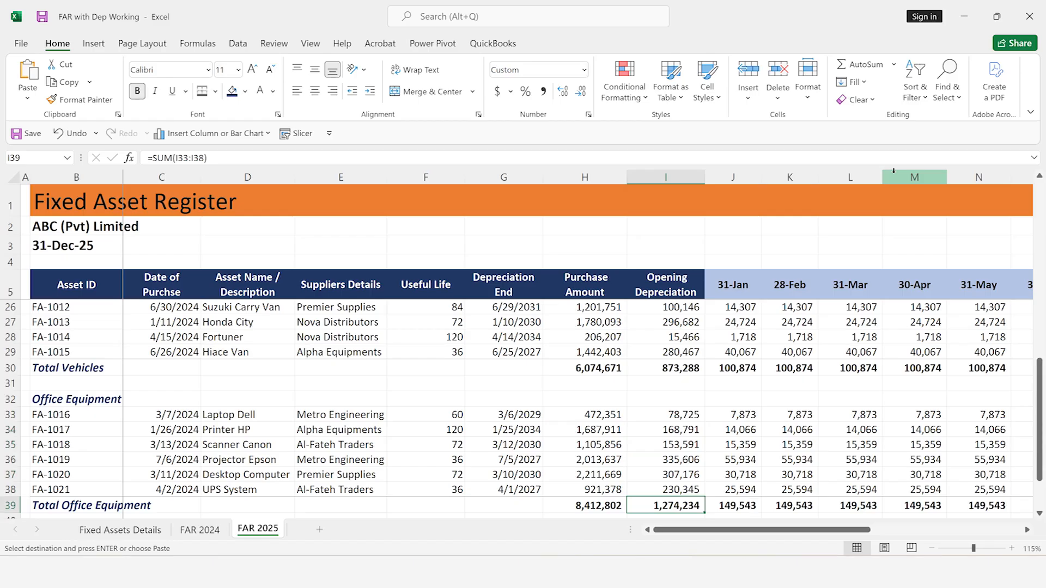
key(ctrl+Right)
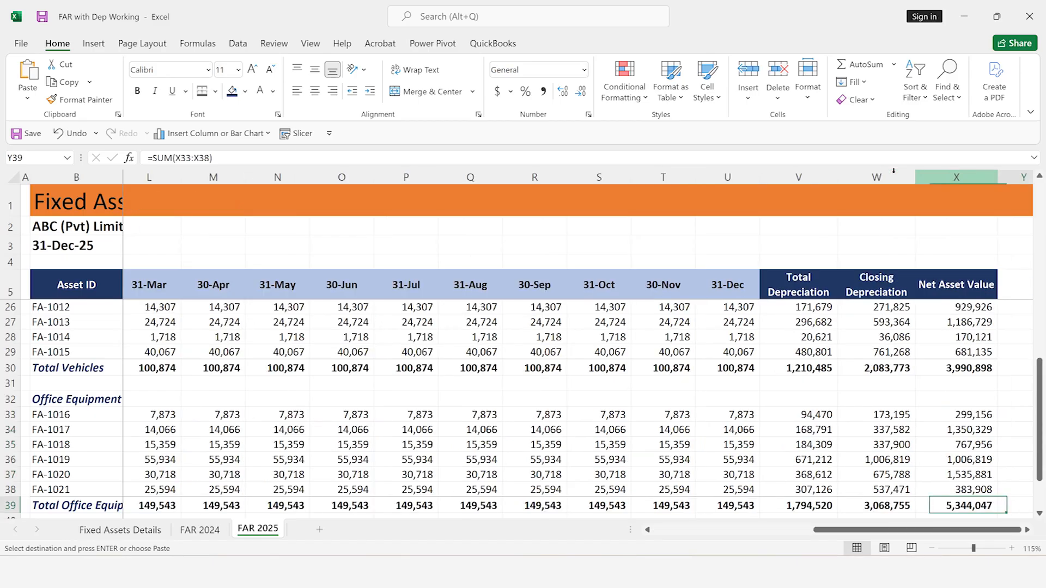
key(Down)
key(Down)
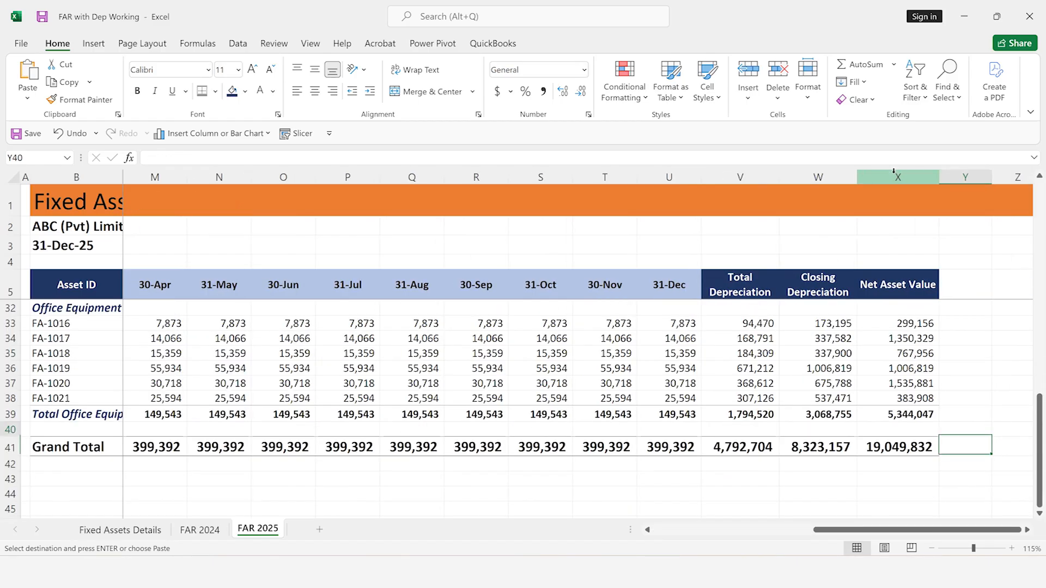
key(Home)
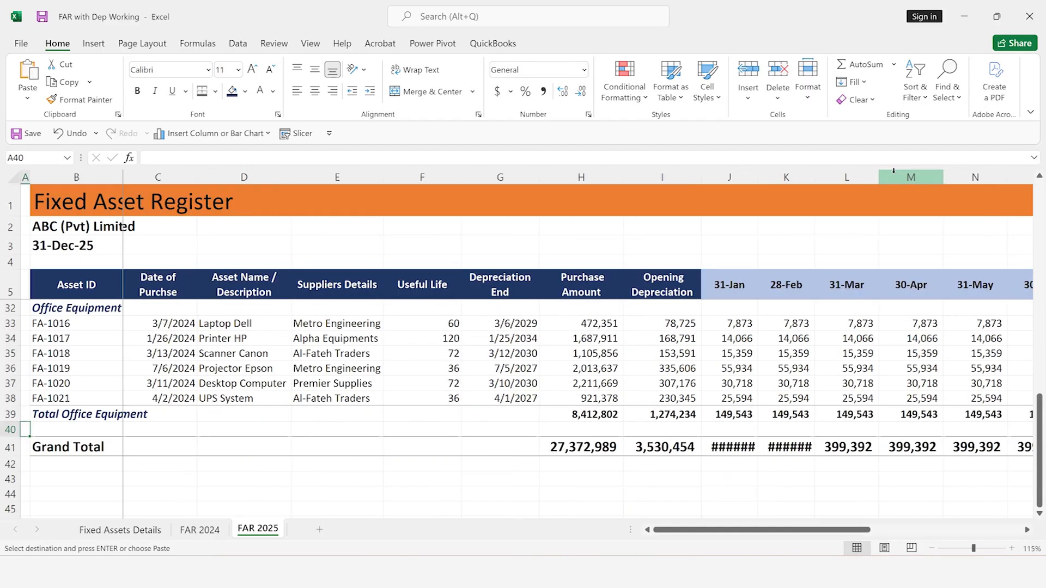
key(ctrl+Up)
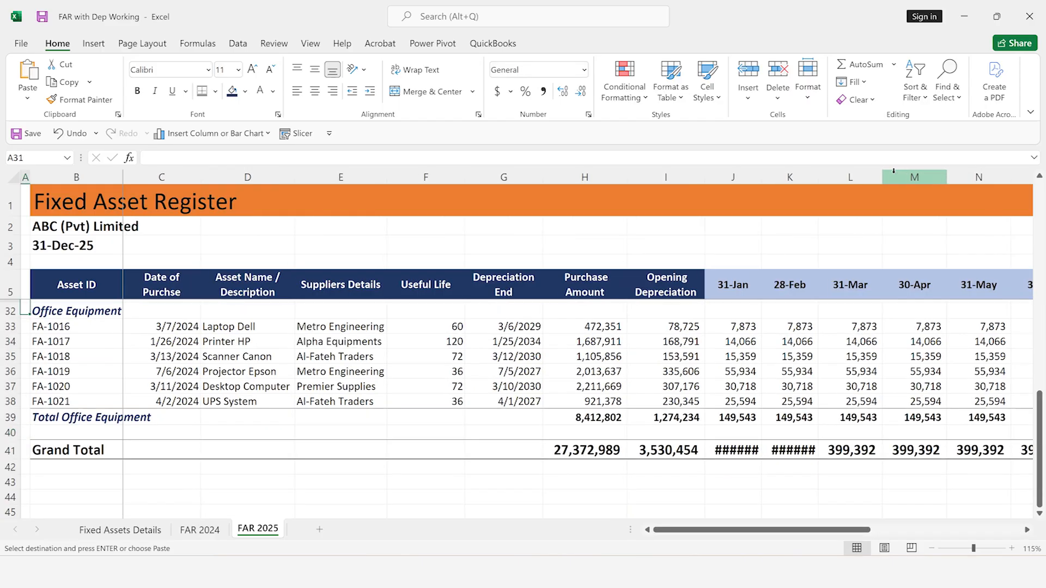
key(ctrl+Up)
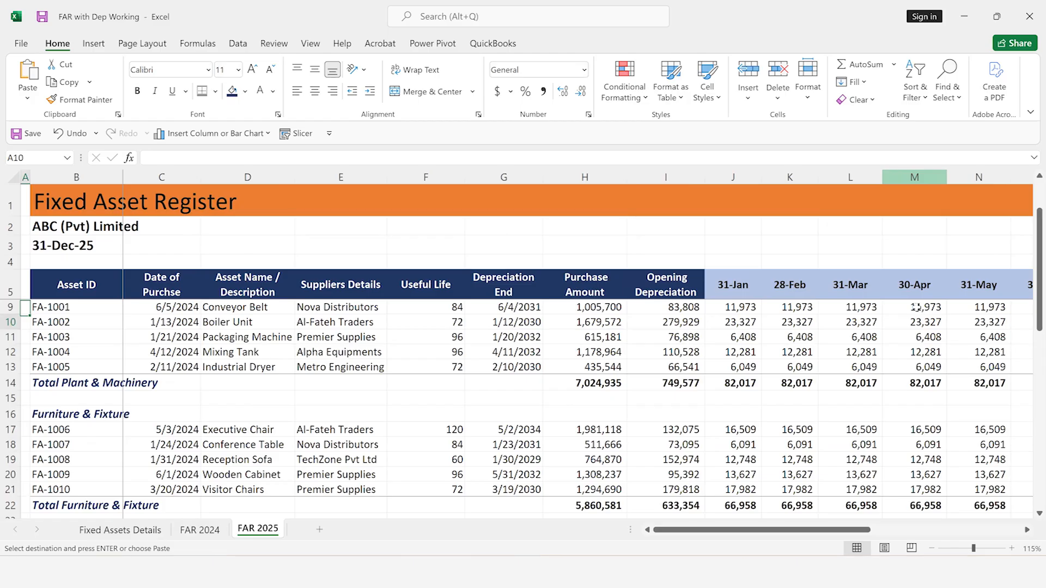
key(ctrl+Up)
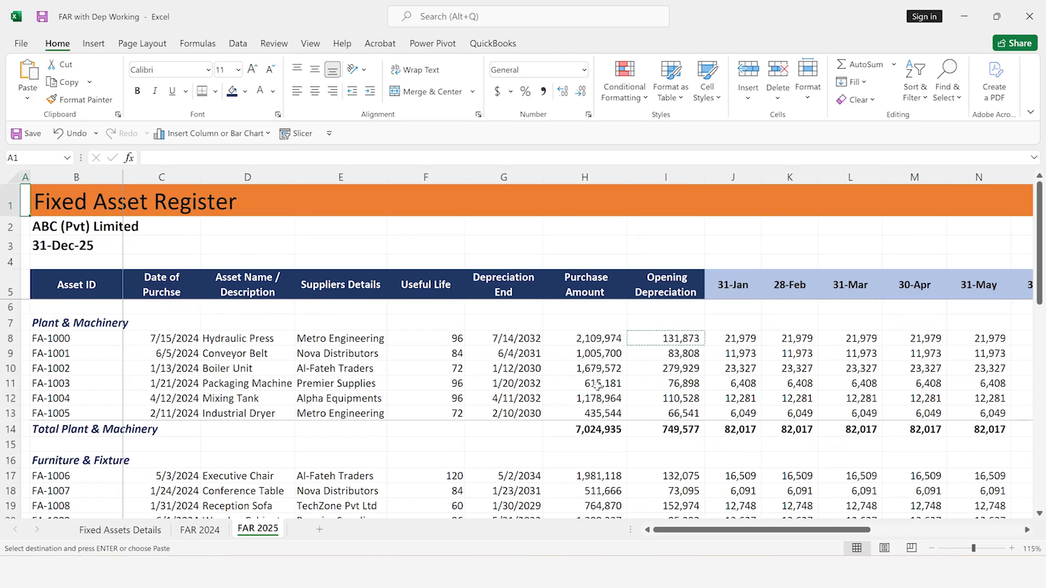
Create a copy of the FAR 2025 sheet at the end of the workbook
right_click(269, 529)
click(333, 396)
click(251, 426)
click(266, 484)
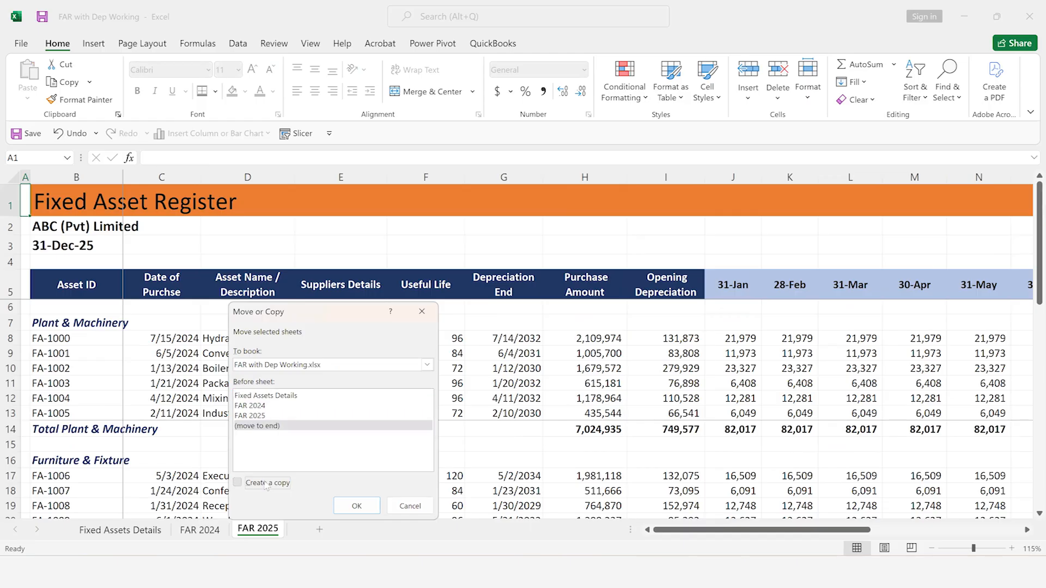
click(349, 506)
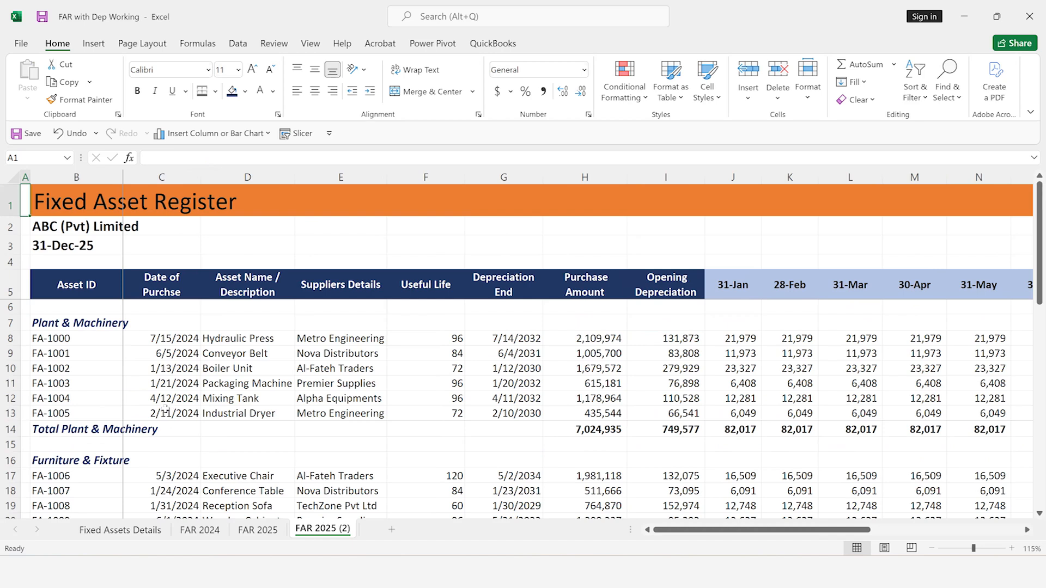
Rename the copied sheet as FAR 2026
double_click(338, 530)
key(End)
key(BackSpace)
key(BackSpace)
key(BackSpace)
key(BackSpace)
key(BackSpace)
text(6)
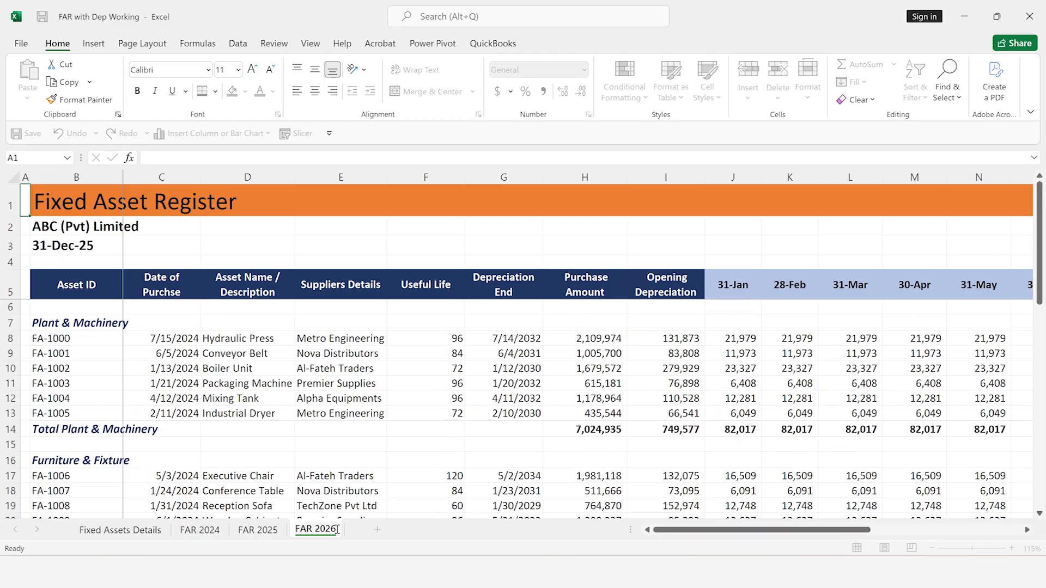
key(Return)
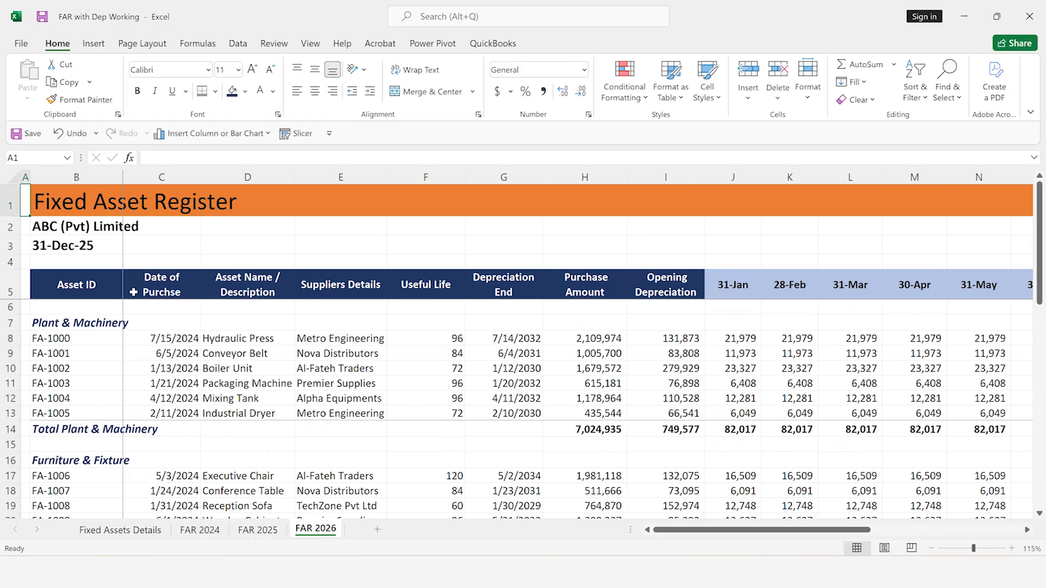
Set the reporting date in B3 of FAR 2026 to 12/31/2026 and check FA-1002's January depreciation formula in J10
click(57, 246)
key(F2)
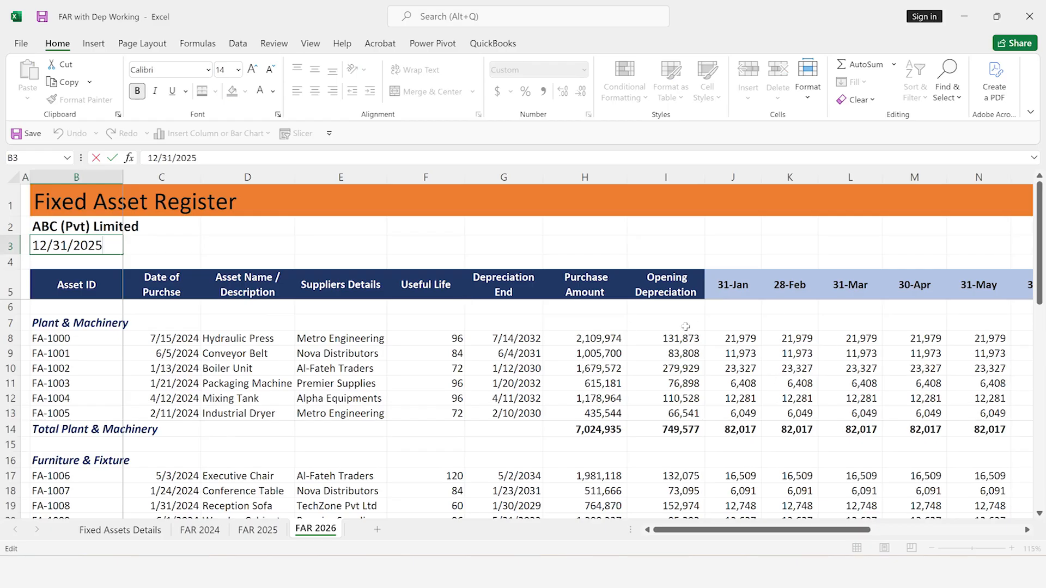
key(BackSpace)
text(6)
key(Return)
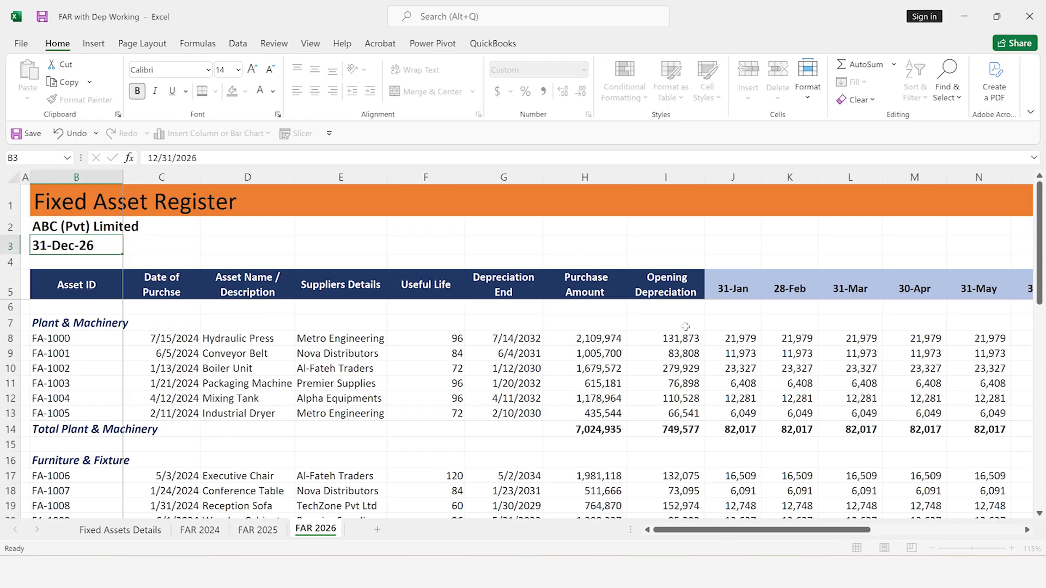
click(774, 371)
click(744, 370)
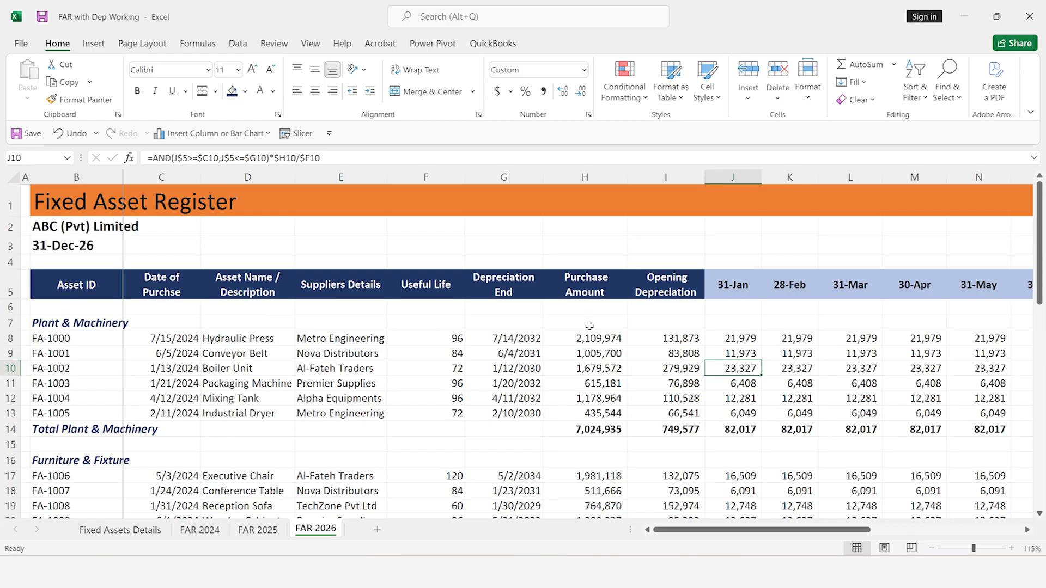
Clear the Plant & Machinery opening depreciation formulas in I8:I13 of FAR 2026
click(672, 336)
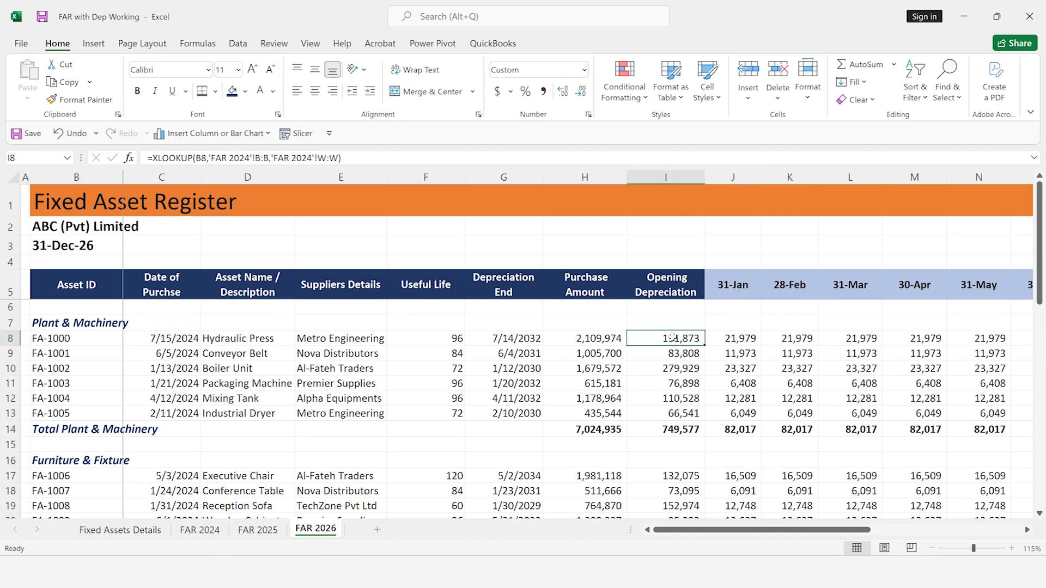
key(shift+Down)
key(shift+Down)
key(shift+Down)
key(shift+Down)
key(shift+Down)
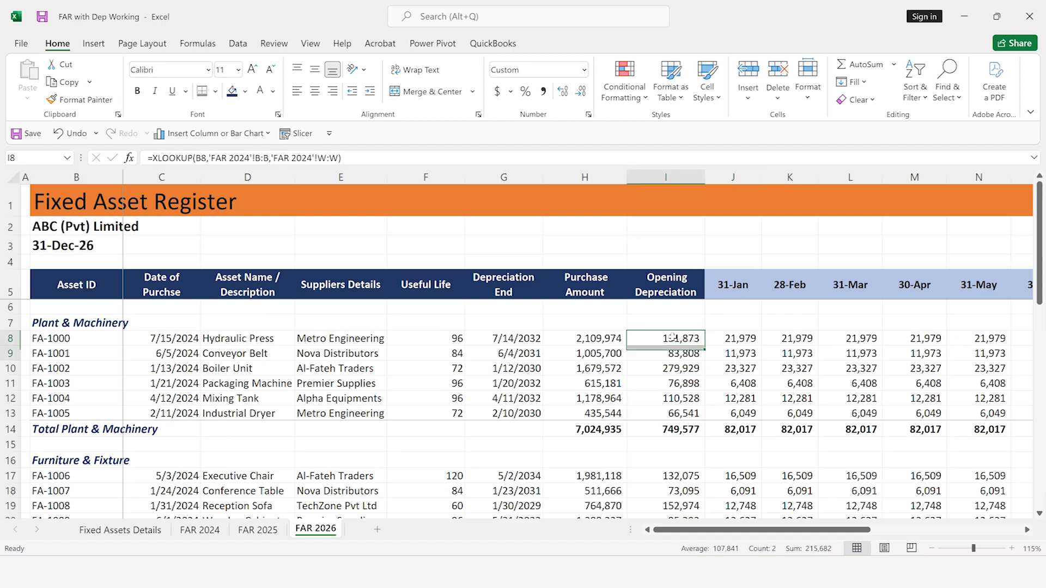
key(Delete)
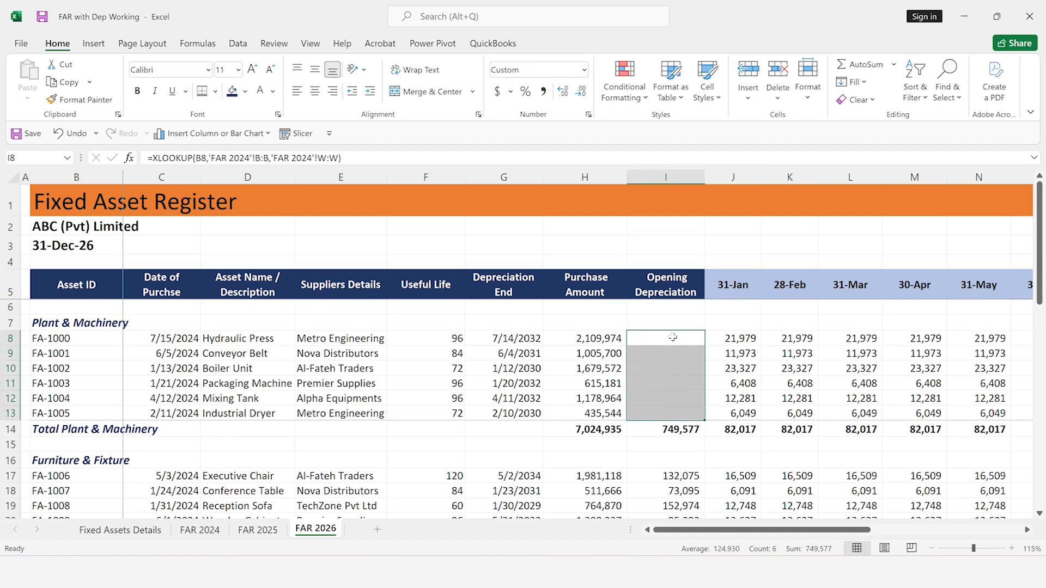
Clear the Furniture & Fixture opening depreciation formulas in I17:I21 of FAR 2026
key(Down)
key(Down)
key(Down)
key(Down)
key(Down)
key(Down)
key(Down)
key(Down)
key(Down)
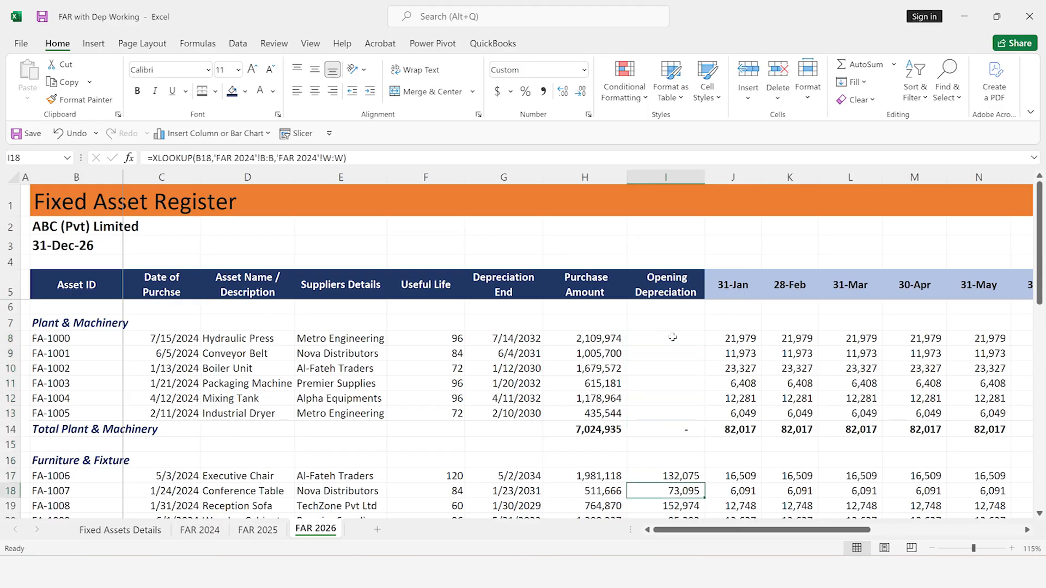
key(shift+Down)
key(shift+Down)
key(shift+Down)
key(shift+Down)
key(shift+Down)
key(shift+Up)
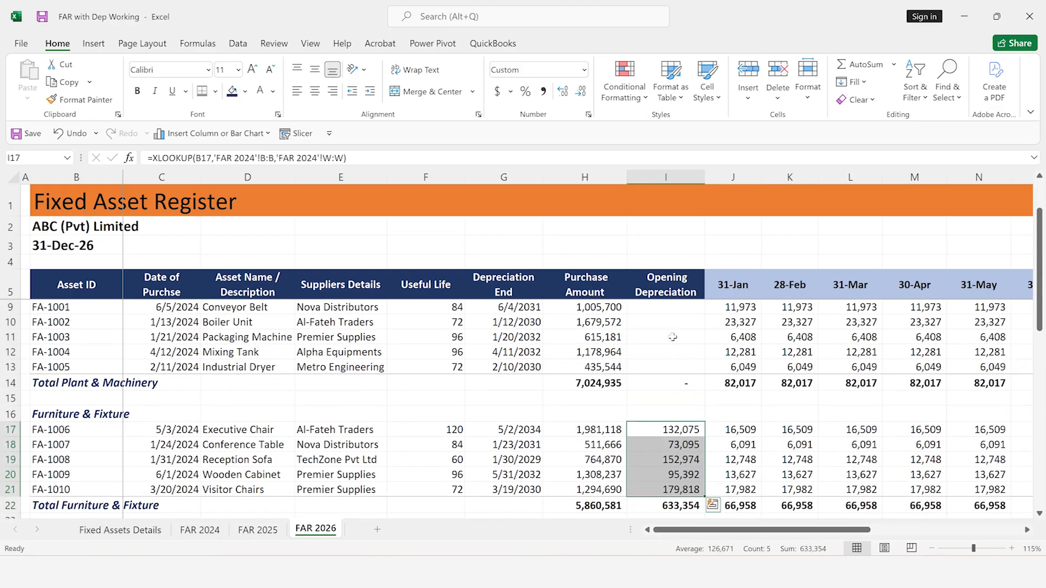
key(Delete)
Clear the Vehicles opening depreciation formulas in I25:I29 of FAR 2026
key(Down)
key(Down)
key(Down)
key(Down)
key(Down)
key(Down)
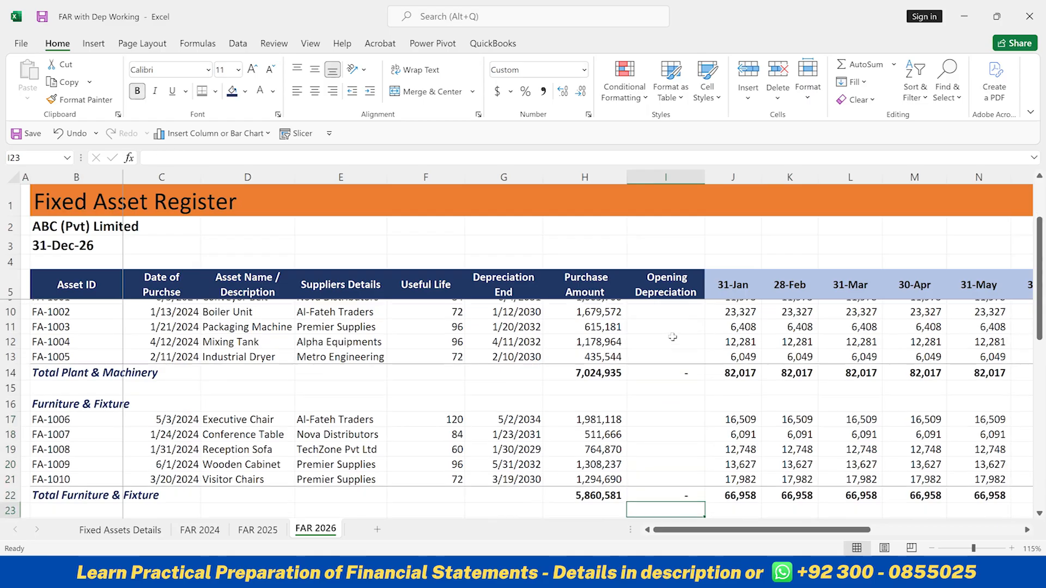
key(Down)
key(Down)
key(shift+Down)
key(shift+Down)
key(shift+Down)
key(shift+Down)
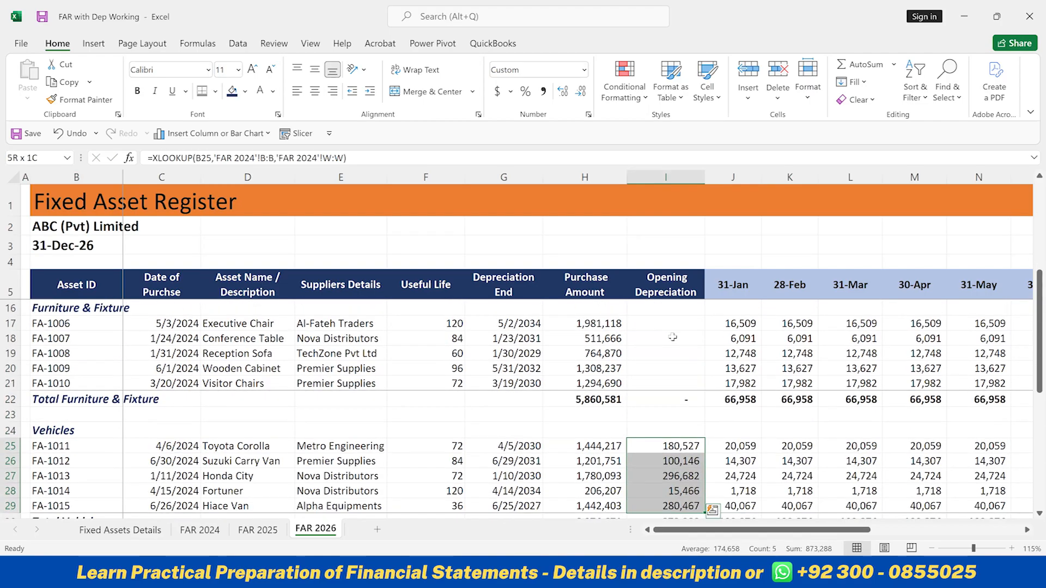
key(Delete)
Clear the Office Equipment opening depreciation formulas in I33:I38 of FAR 2026
key(Down)
key(Down)
key(Down)
key(Down)
key(Down)
key(Down)
key(Down)
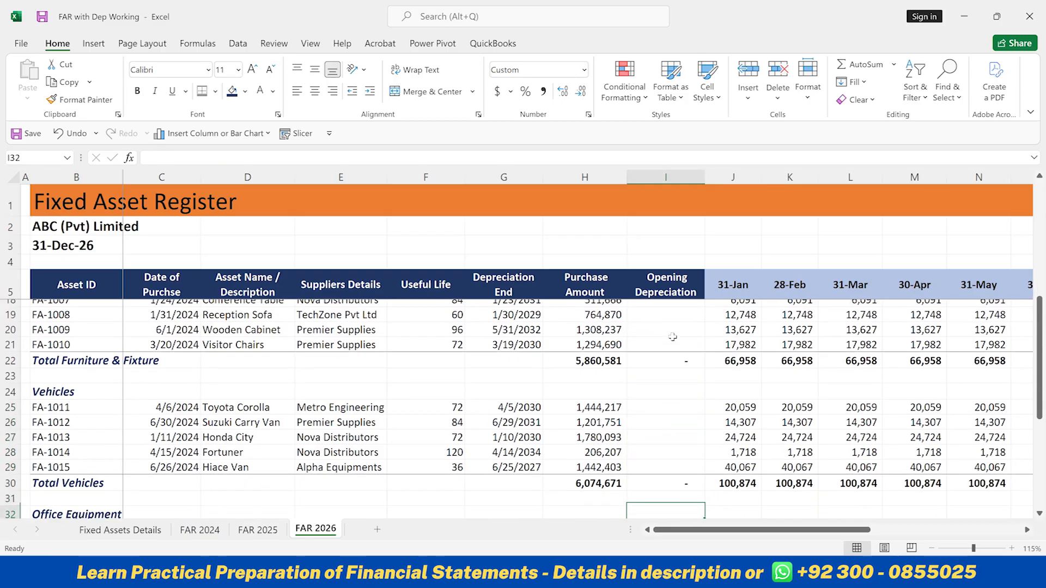
key(Down)
key(shift+Down)
key(shift+Down)
key(shift+Down)
key(shift+Down)
key(shift+Down)
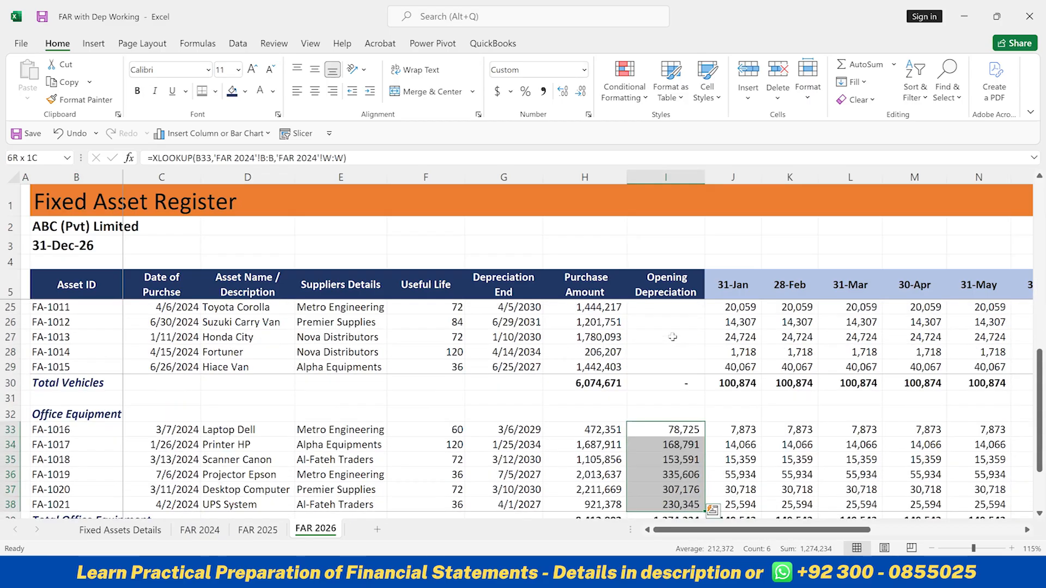
key(Delete)
Enter =XLOOKUP(B8,'FAR 2025'!B:B,'FAR 2025'!W:W) in I8 of FAR 2026 as FA-1000's opening depreciation
key(Up)
key(Up)
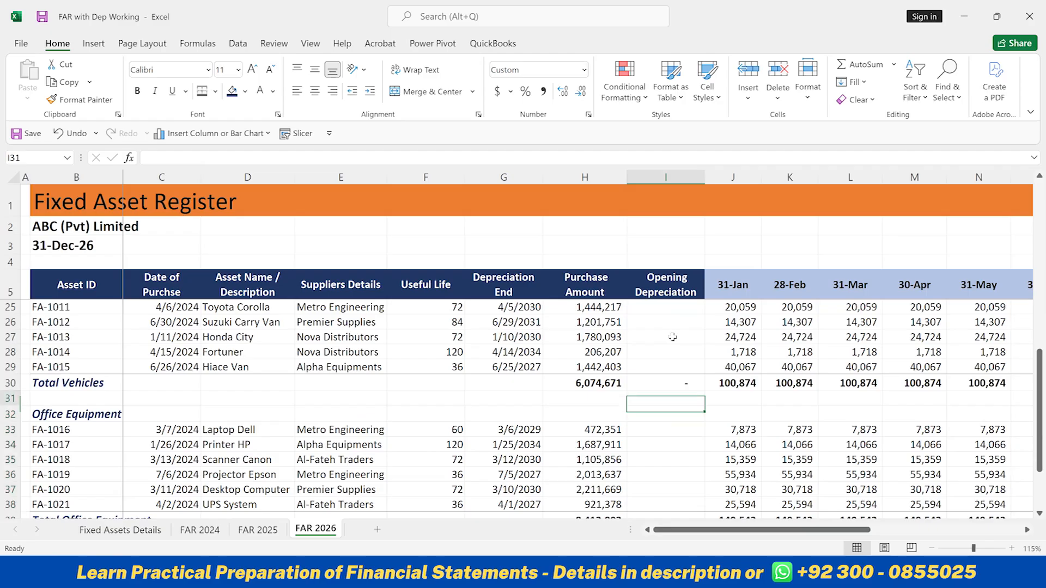
key(Up)
key(Up)
key(Up)
key(Up)
key(Up)
key(Up)
key(Up)
key(Up)
key(Up)
key(Up)
key(Up)
key(Up)
key(Up)
key(Up)
key(Up)
key(Up)
key(Up)
key(Up)
key(Up)
key(Up)
key(Down)
key(Down)
key(Down)
key(Down)
key(Down)
key(Down)
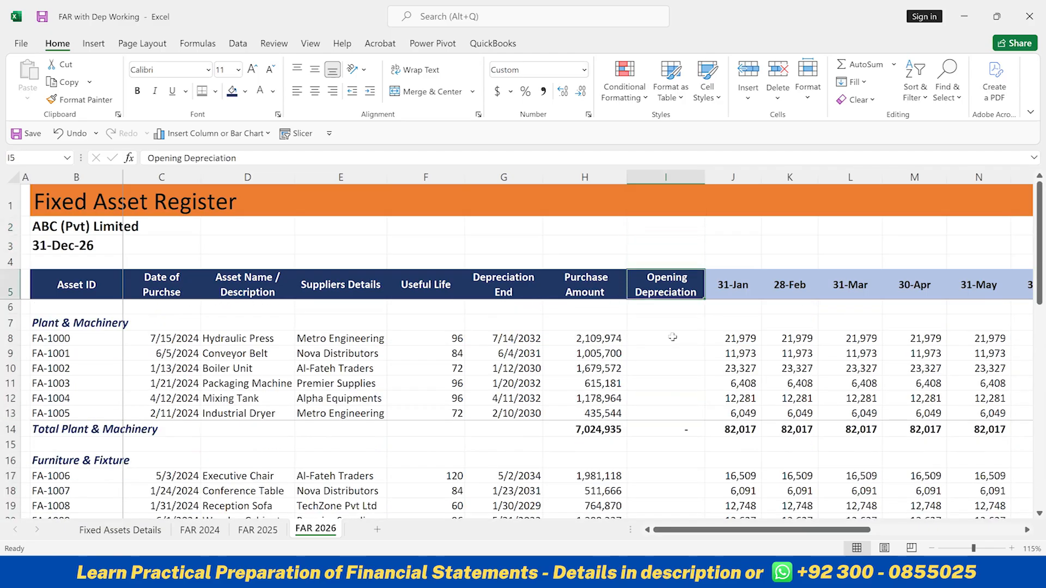
text(=)
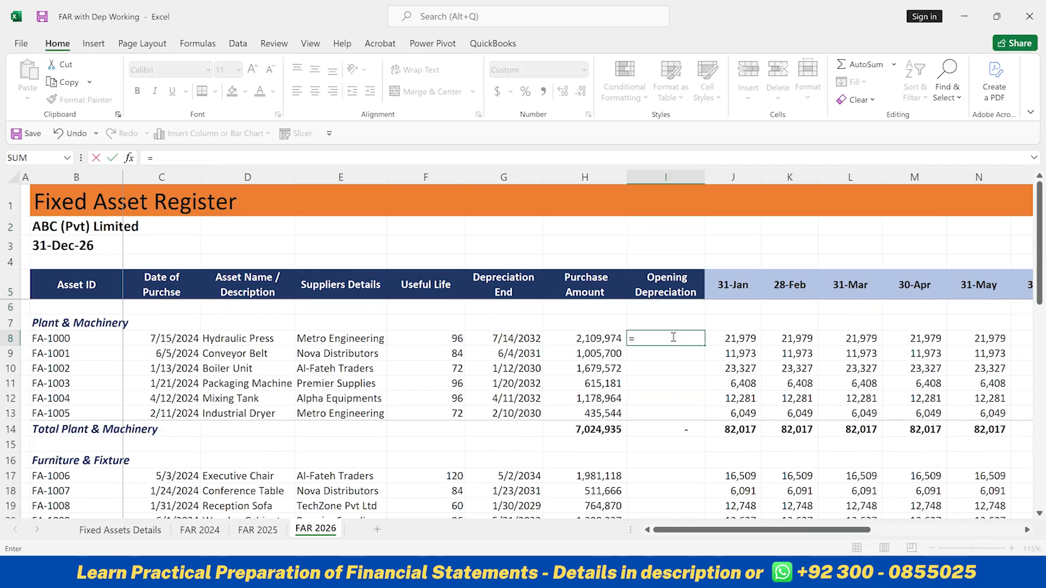
text(xl)
key(Tab)
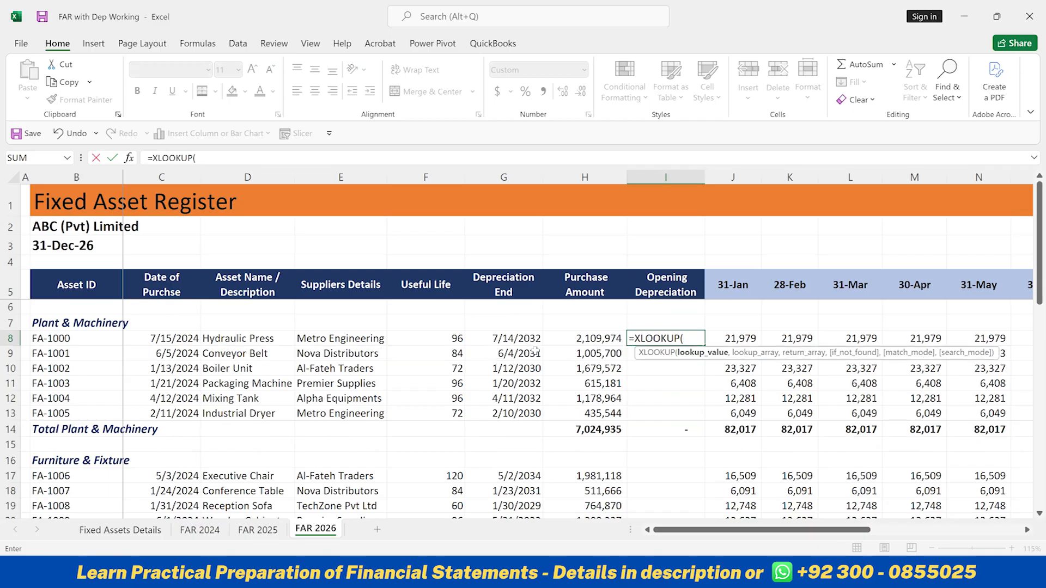
click(93, 338)
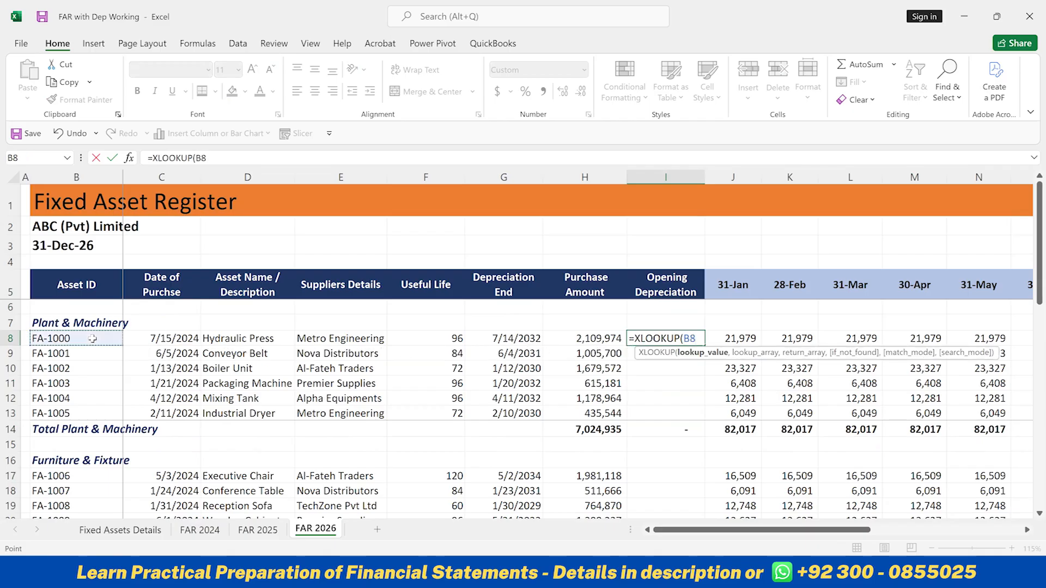
text(,'FAR 2025'!)
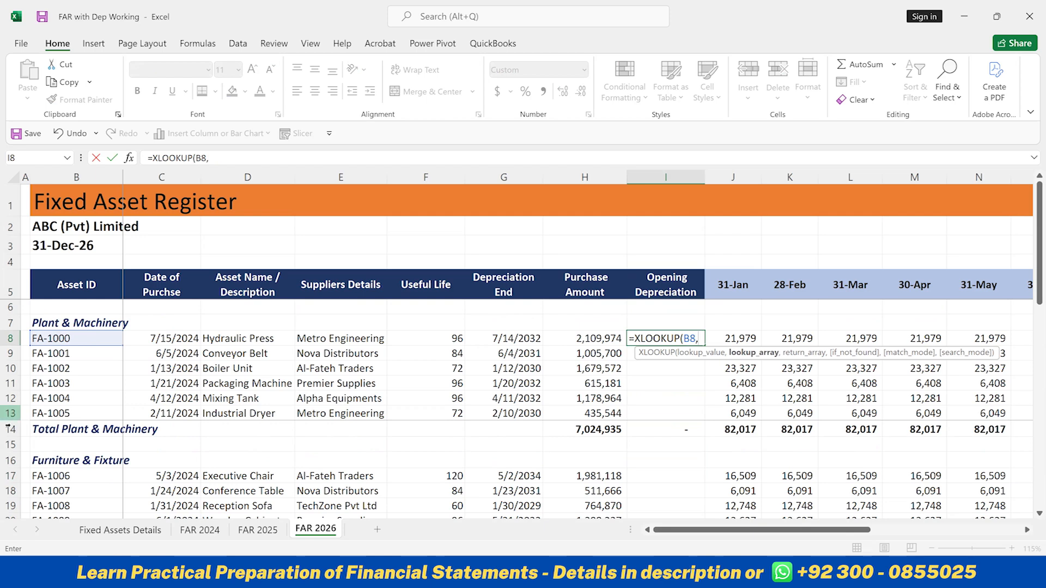
click(258, 538)
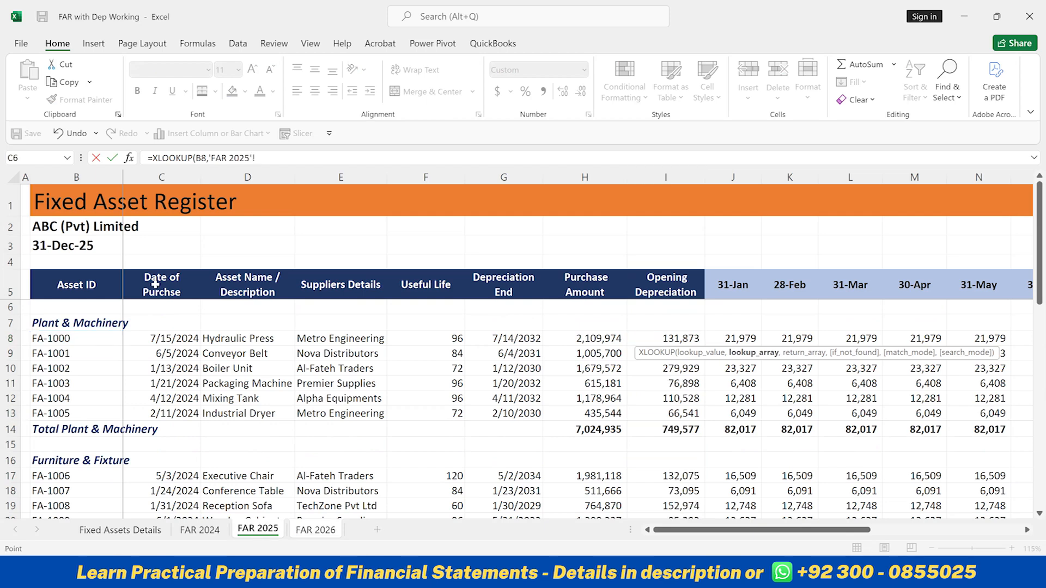
click(78, 177)
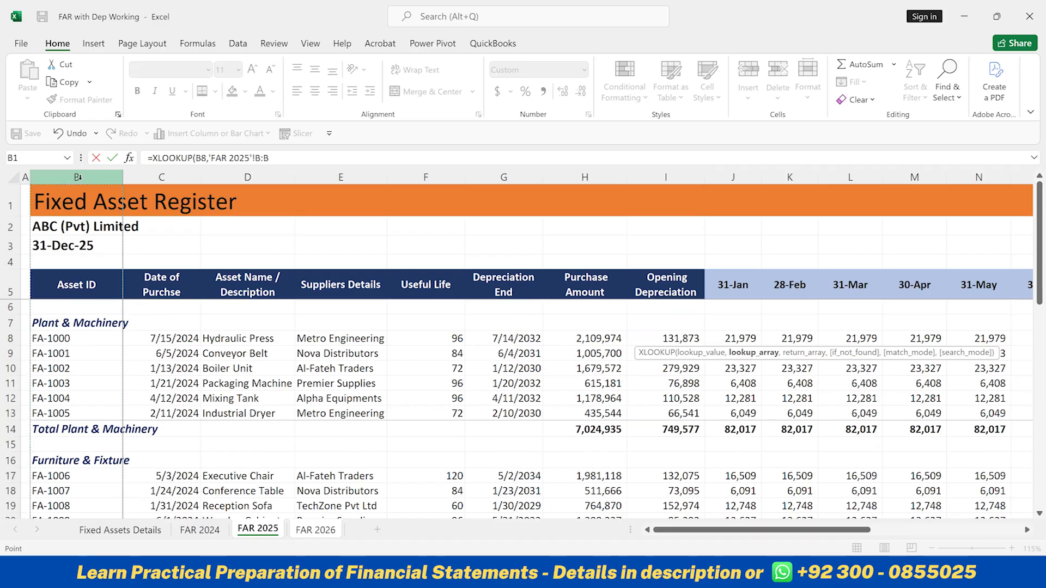
text(,)
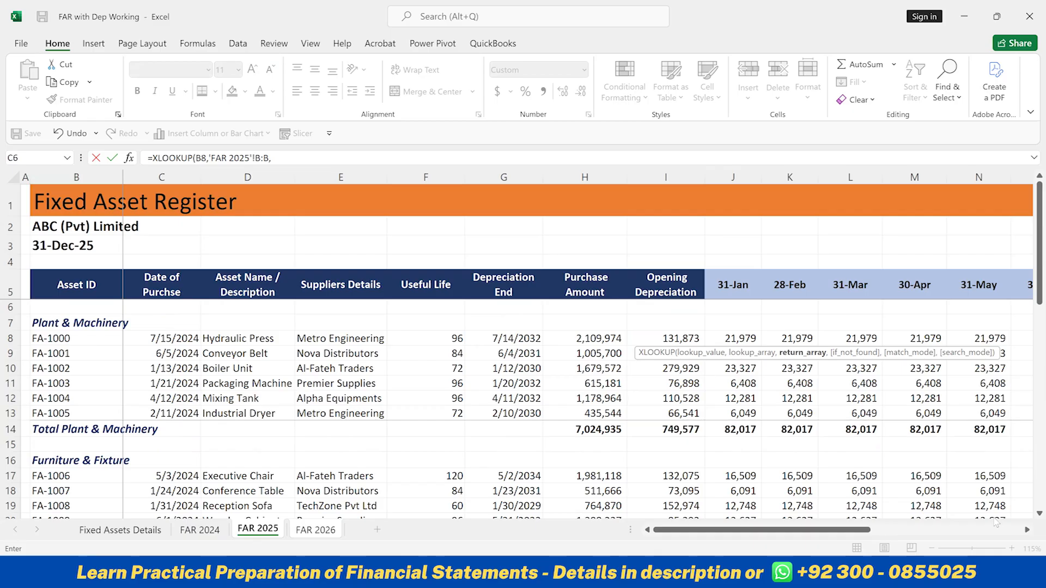
drag(866, 530, 1030, 531)
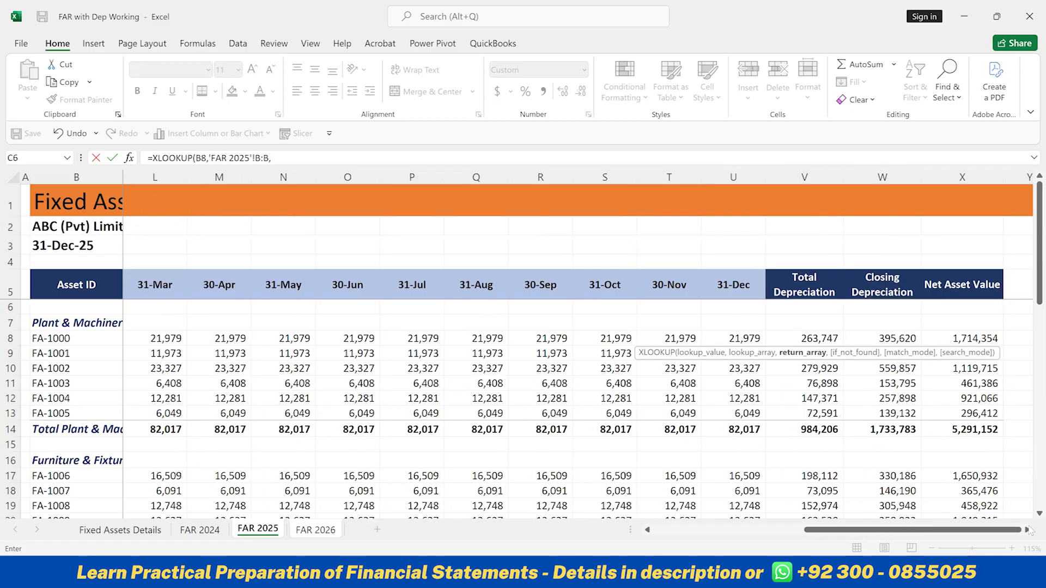
click(891, 176)
key(Return)
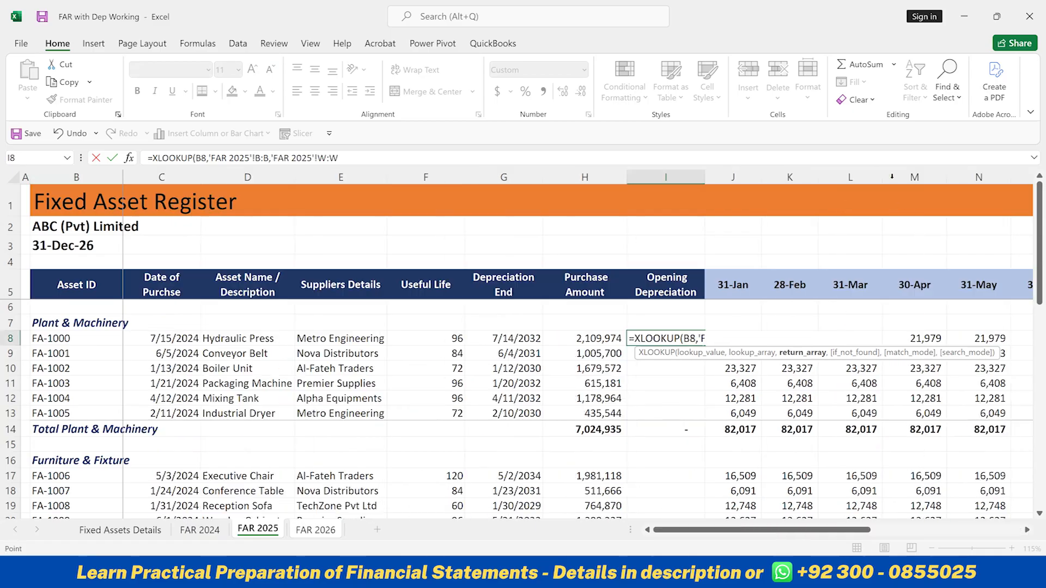
Copy the opening depreciation formula from I8 to the remaining Plant & Machinery assets in I9:I13
key(ctrl+c)
key(Down)
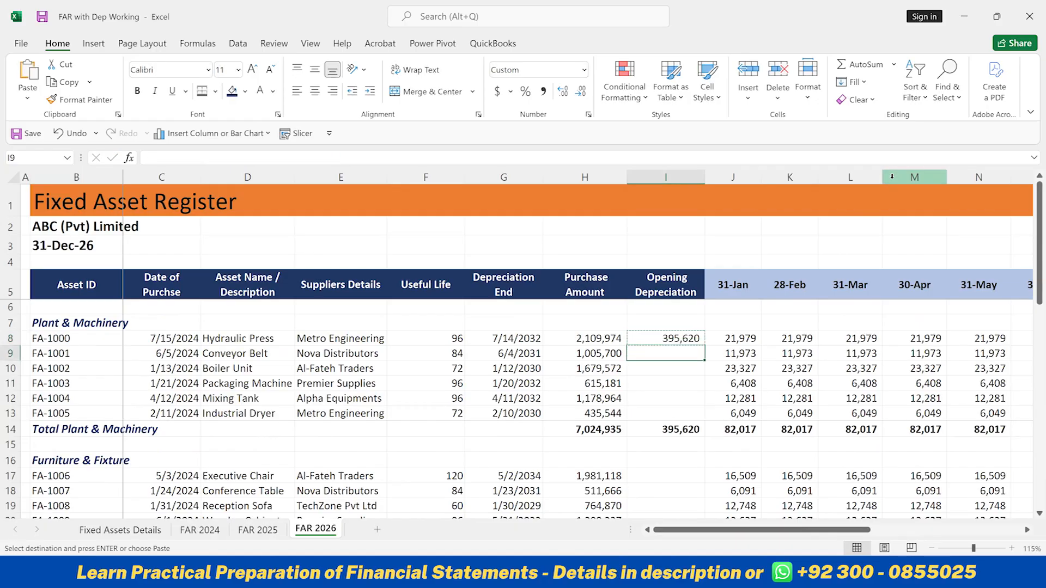
key(shift+Down)
key(shift+Down)
key(shift+Down)
key(shift+Down)
key(ctrl+v)
Paste the copied opening depreciation formula into the Furniture & Fixture cells I17:I21
key(Down)
key(Down)
key(Down)
key(Down)
key(Down)
key(Down)
key(Down)
key(Down)
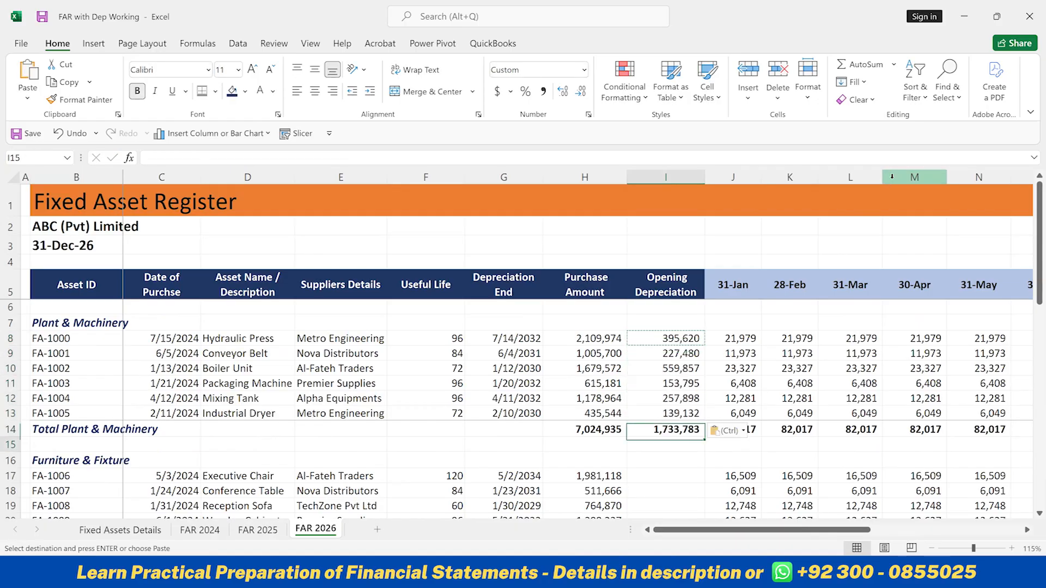
key(shift+Down)
key(shift+Down)
key(shift+Down)
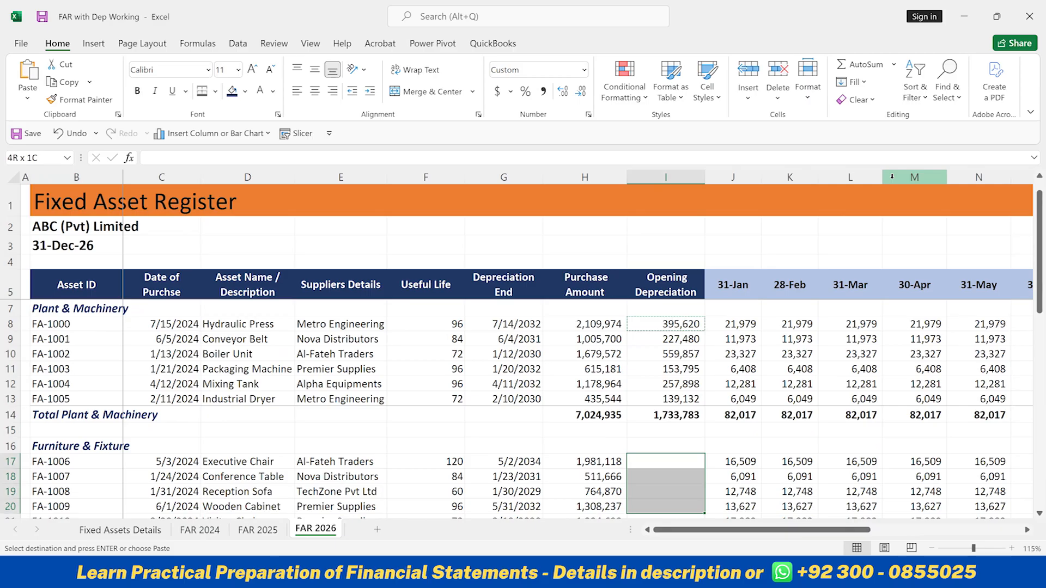
key(shift+Down)
key(ctrl+v)
Paste the copied opening depreciation formula into the Vehicles cells I25:I29
key(Down)
key(Down)
key(Down)
key(Down)
key(Down)
key(Down)
key(Down)
Paste the copied opening depreciation formula into the Office Equipment cells I33:I38
key(Down)
key(shift+Down)
key(shift+Down)
key(shift+Down)
key(shift+Down)
key(ctrl+v)
key(Down)
key(Down)
key(Down)
key(Down)
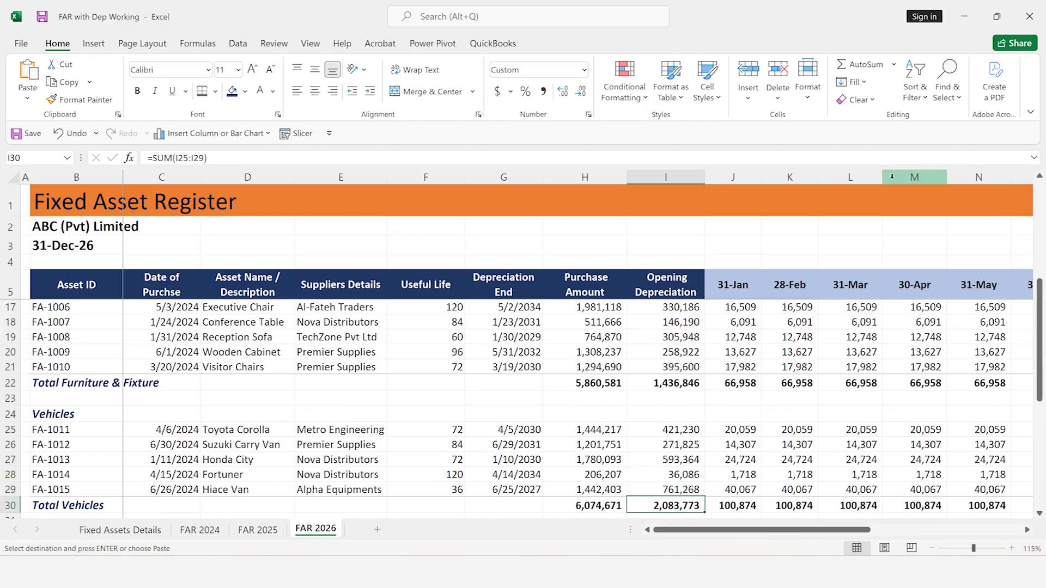
key(shift+Down)
key(shift+Down)
key(shift+Down)
key(shift+Down)
key(shift+Down)
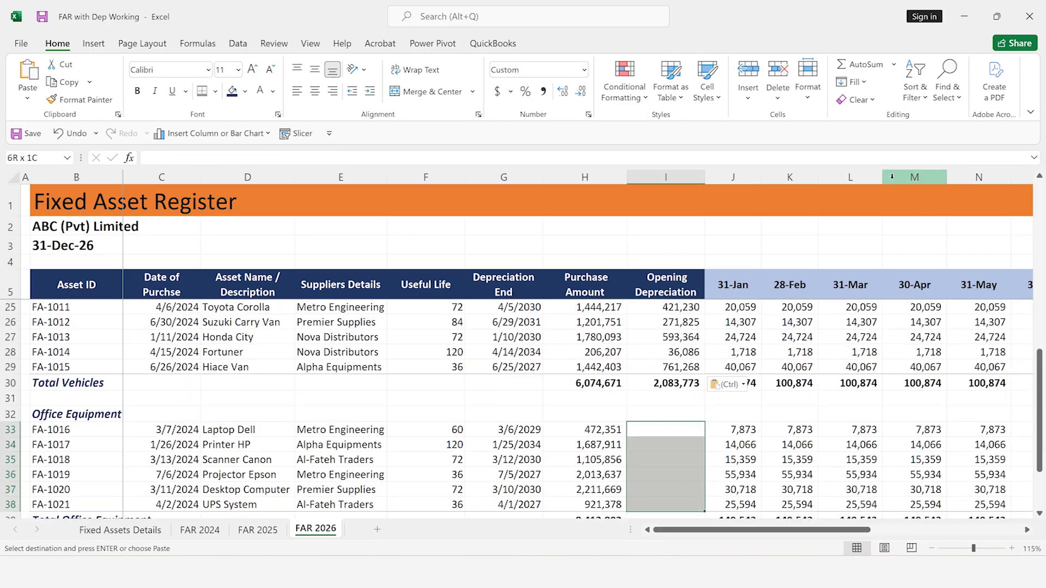
key(ctrl+v)
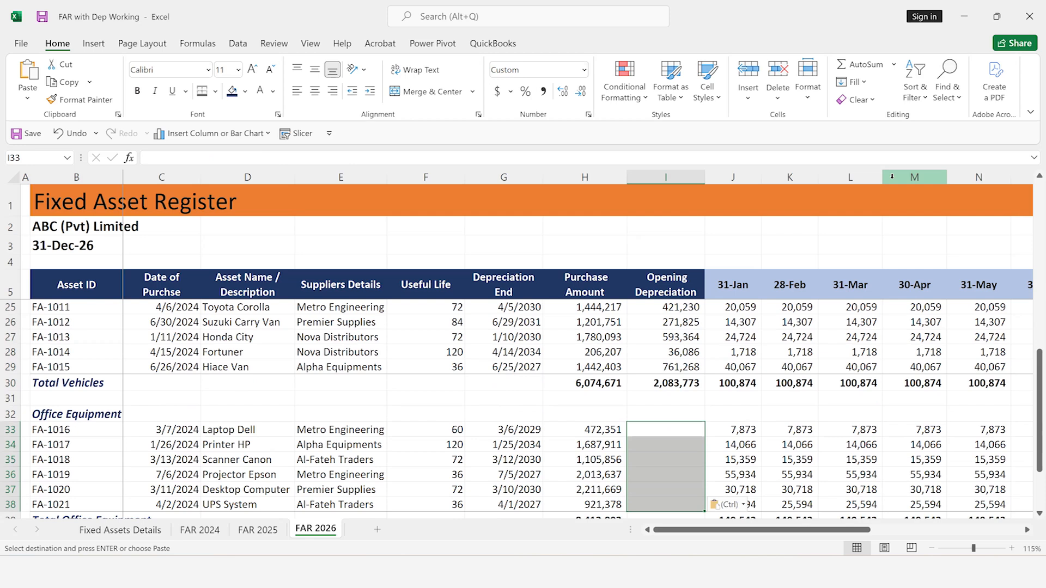
Review the Grand Total row of FAR 2026 from opening depreciation across to net asset value
key(Down)
key(Down)
key(Down)
key(Down)
key(Down)
key(Down)
key(Down)
key(Down)
key(Down)
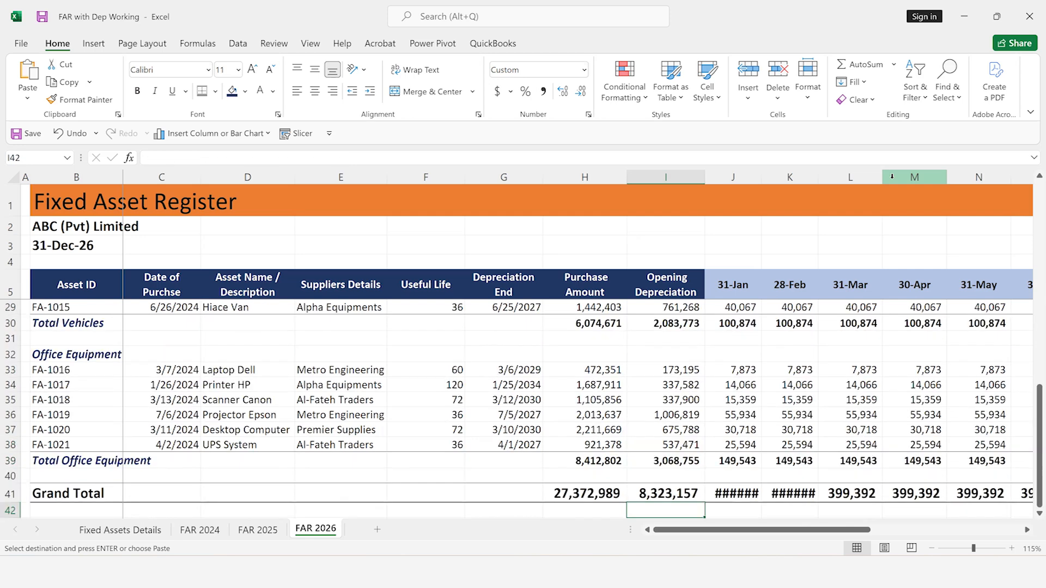
key(Up)
key(Right)
key(Right)
key(Right)
key(Right)
key(Right)
key(Right)
key(Right)
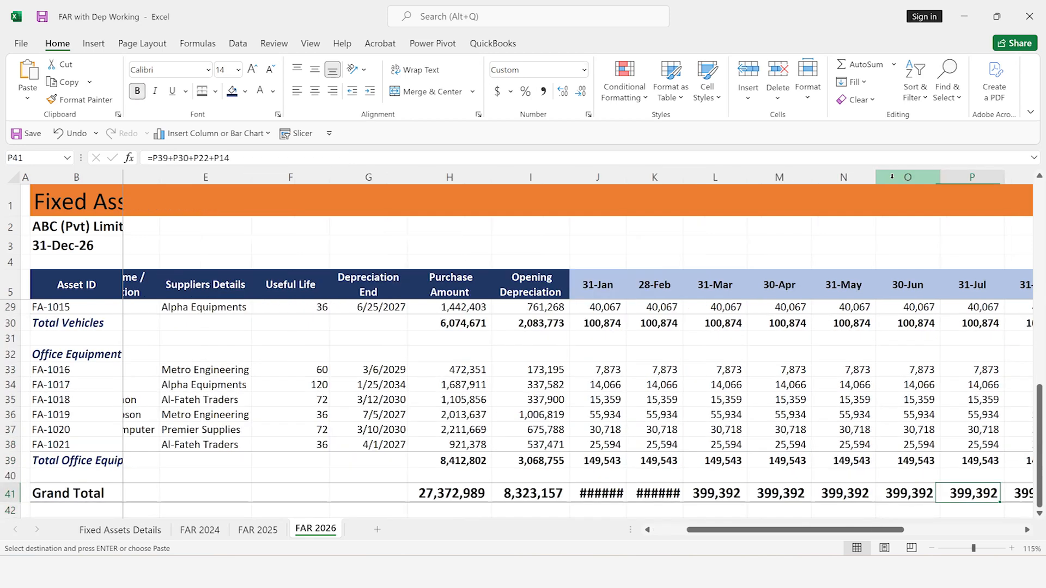
key(Right)
key(Right)
key(Right)
key(Right)
key(Right)
key(Right)
key(Right)
key(Right)
key(Right)
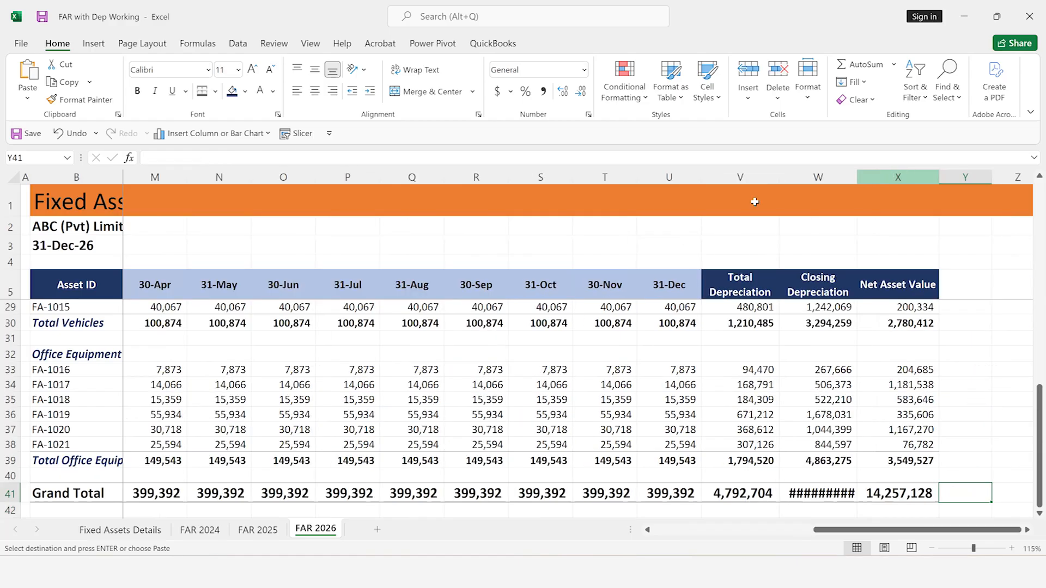
Create a copy of the FAR 2026 sheet at the end of the workbook
right_click(316, 535)
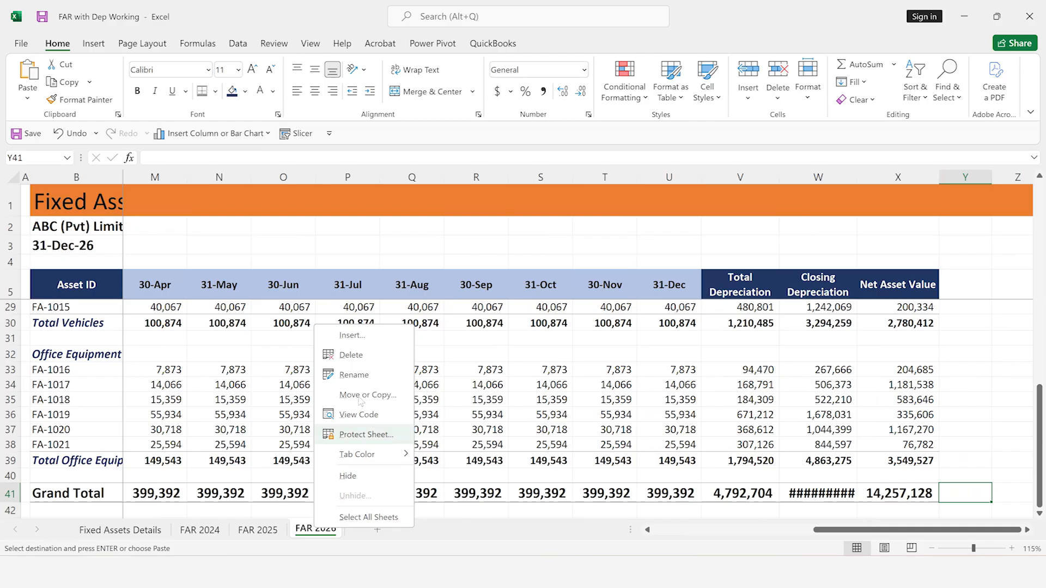
click(385, 396)
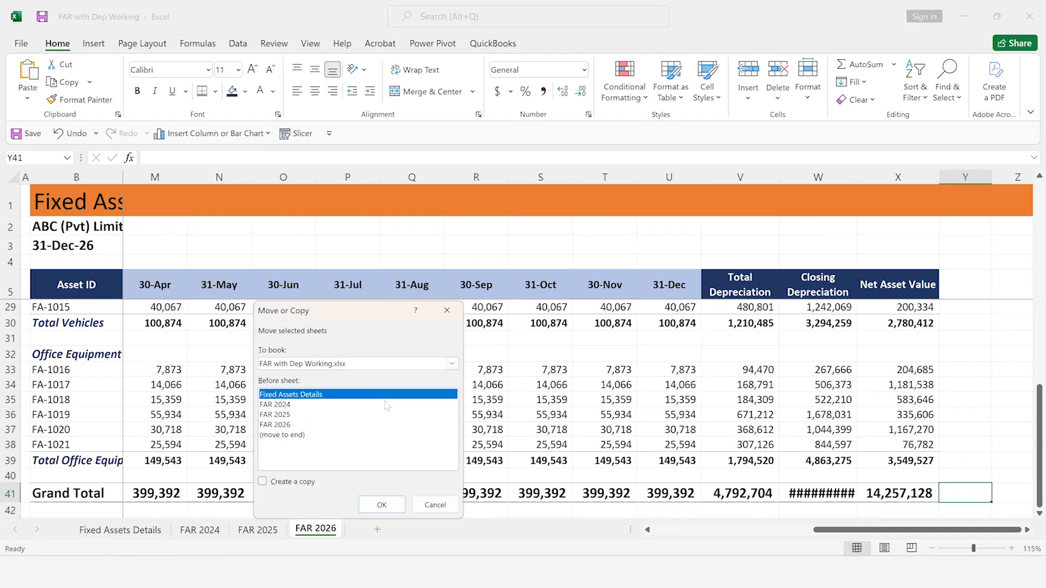
click(278, 483)
click(276, 434)
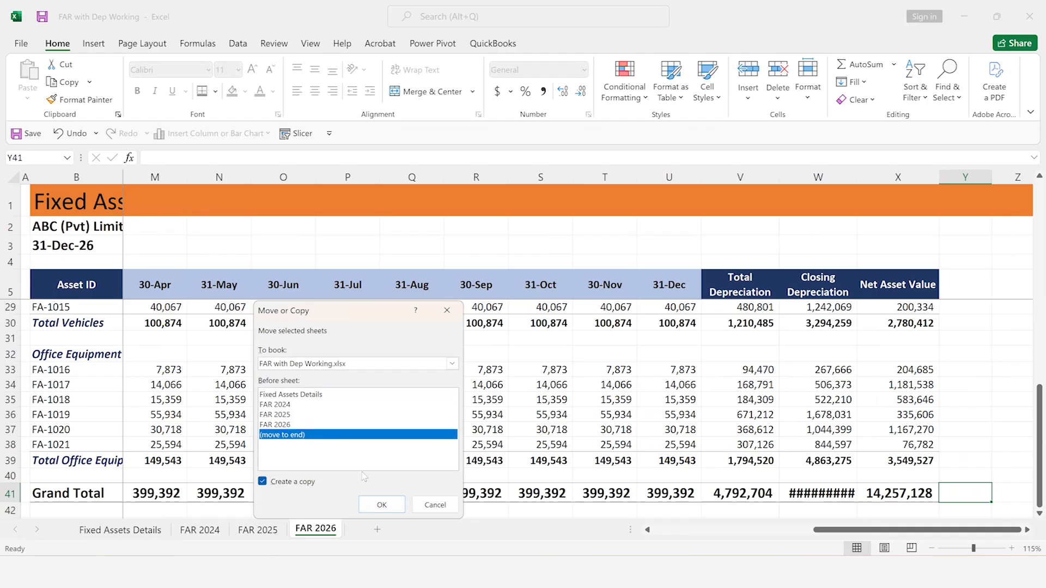
click(382, 504)
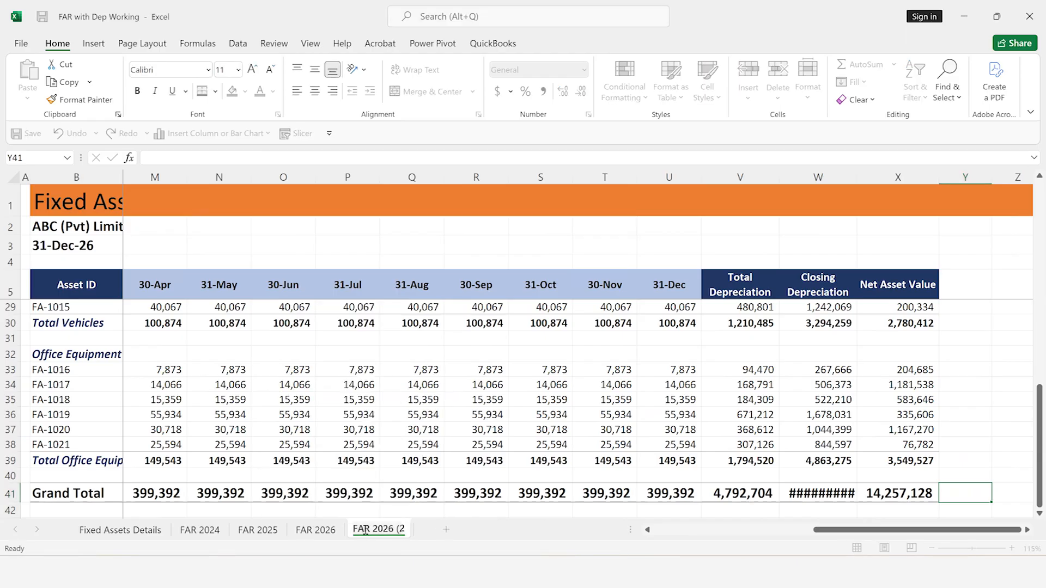
Rename the copied sheet as FAR 2027
key(BackSpace)
key(BackSpace)
key(BackSpace)
text(7)
key(Return)
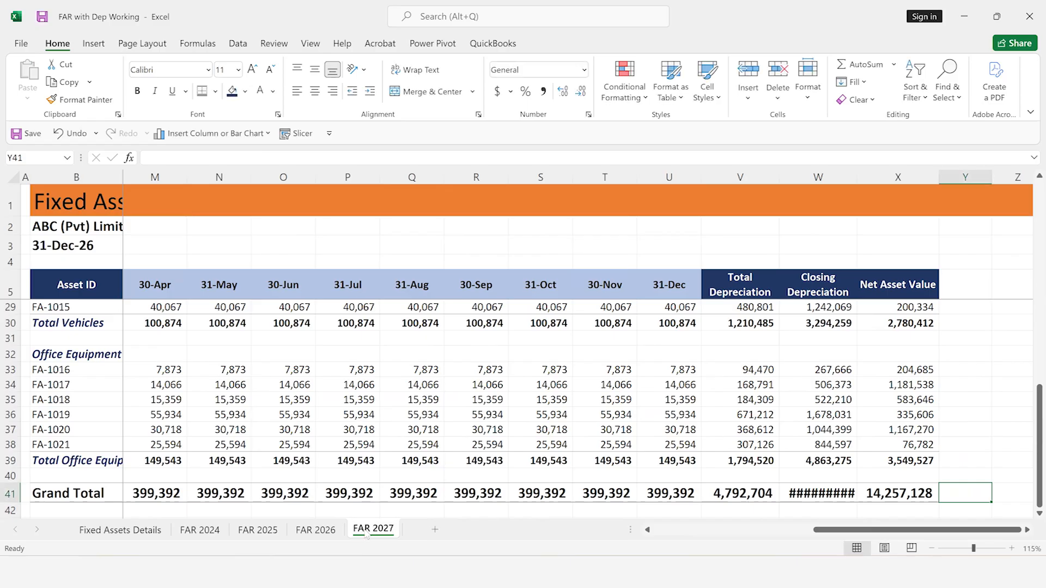
Set the reporting date in B3 of FAR 2027 to 12/31/2027
click(54, 245)
key(F2)
key(BackSpace)
text(7)
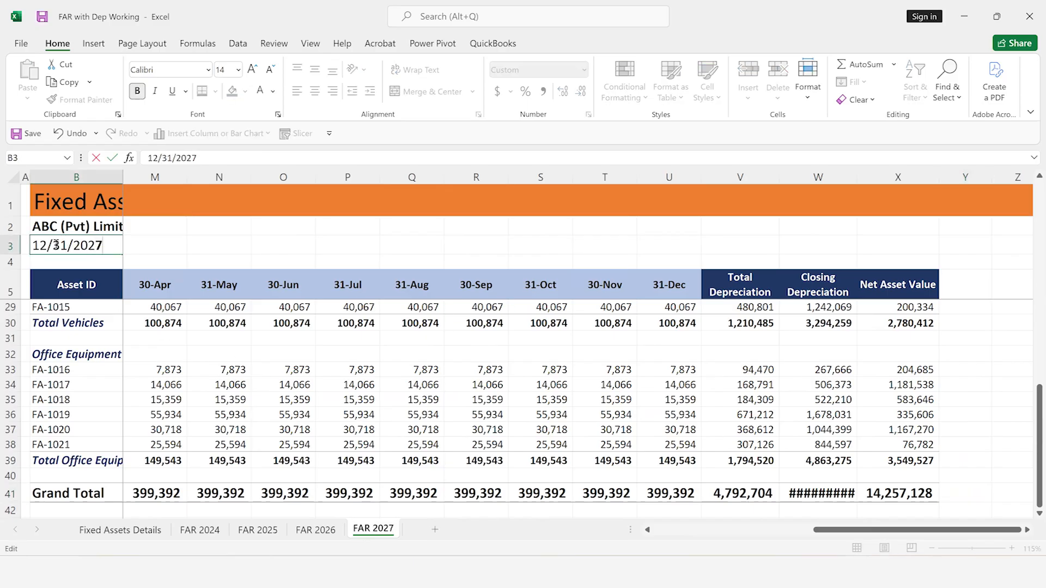
key(Return)
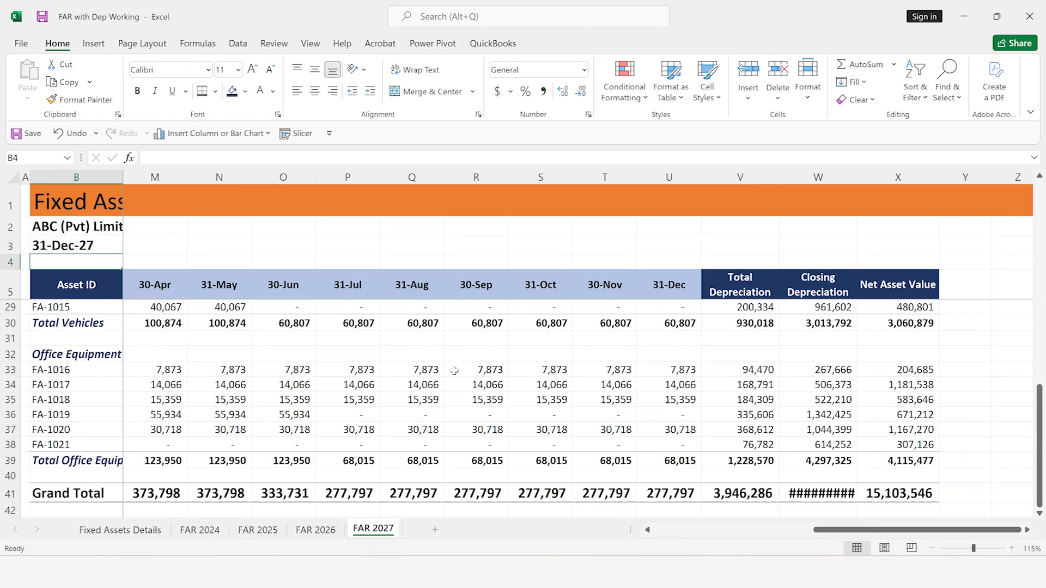
Clear the opening depreciation formulas for the Plant & Machinery assets in I8:I13 of FAR 2027
scroll(575, 396, up, 2)
scroll(575, 396, up, 6)
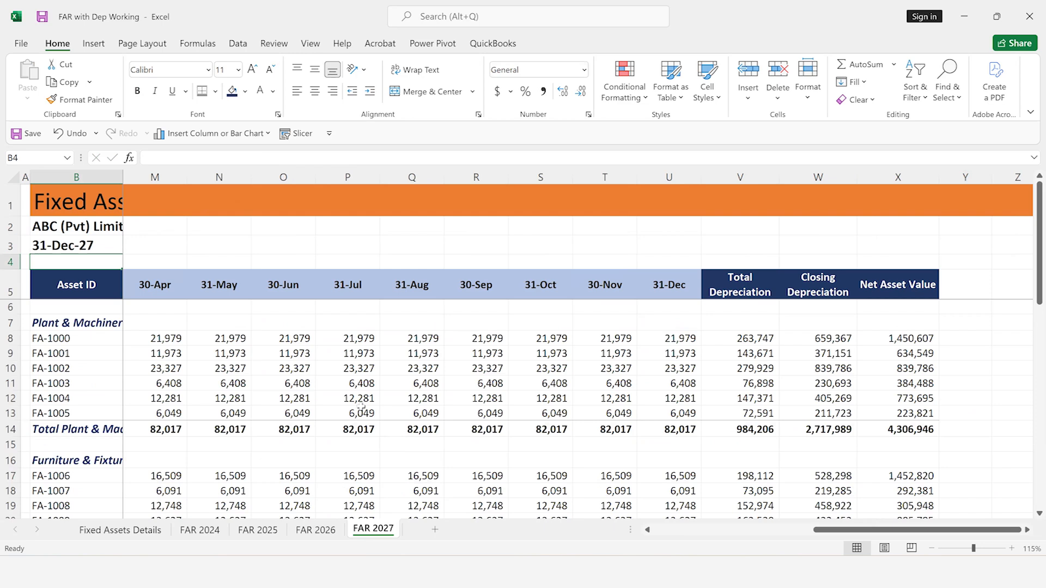
click(249, 375)
key(Left)
key(Left)
key(Left)
key(Left)
key(Left)
key(Left)
key(Left)
key(Left)
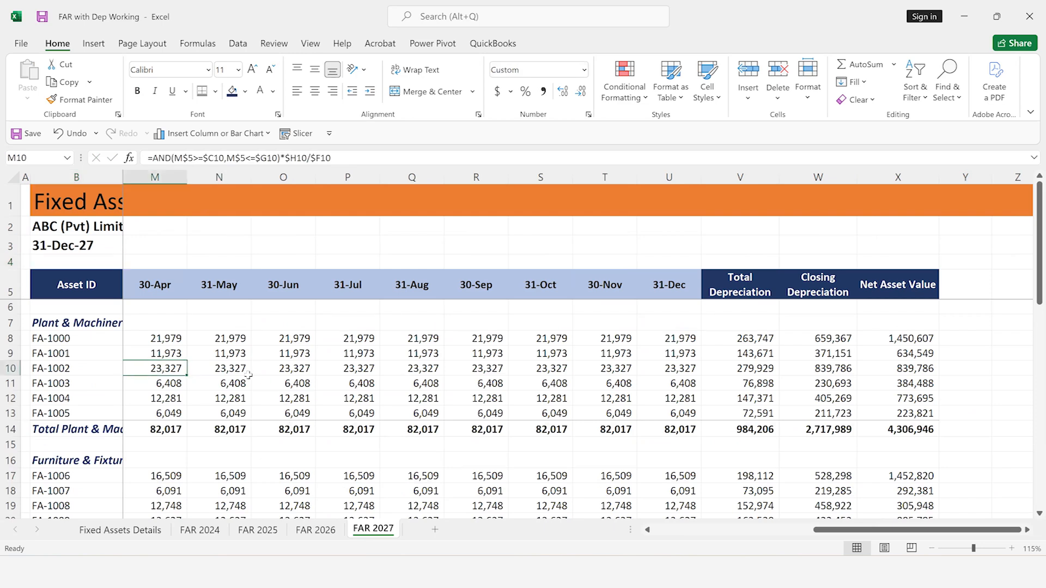
key(Left)
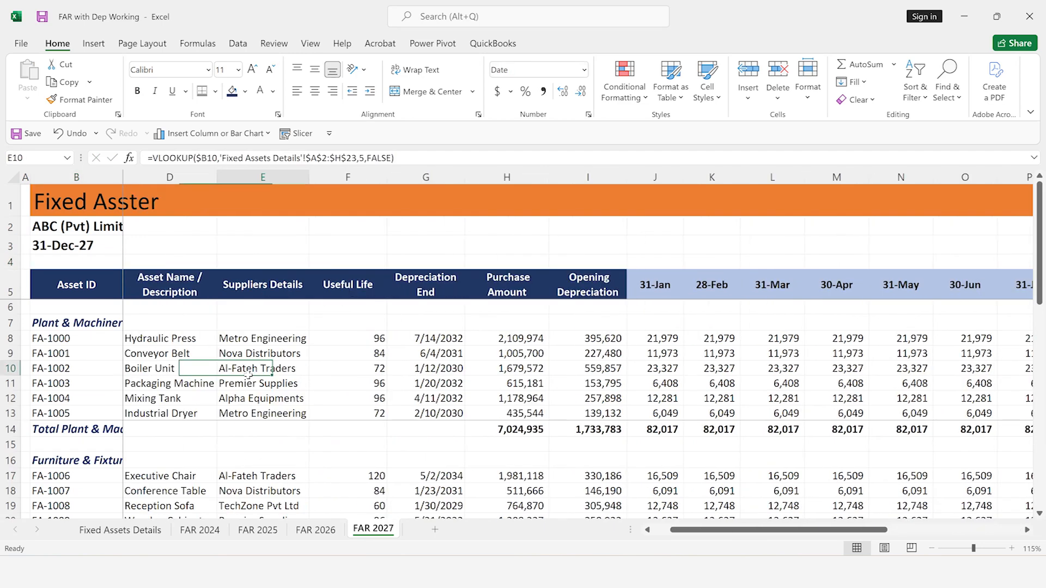
key(Right)
key(Right)
key(Right)
key(Right)
key(Up)
key(Up)
key(shift+Down)
key(shift+Down)
key(shift+Down)
key(shift+Down)
key(shift+Down)
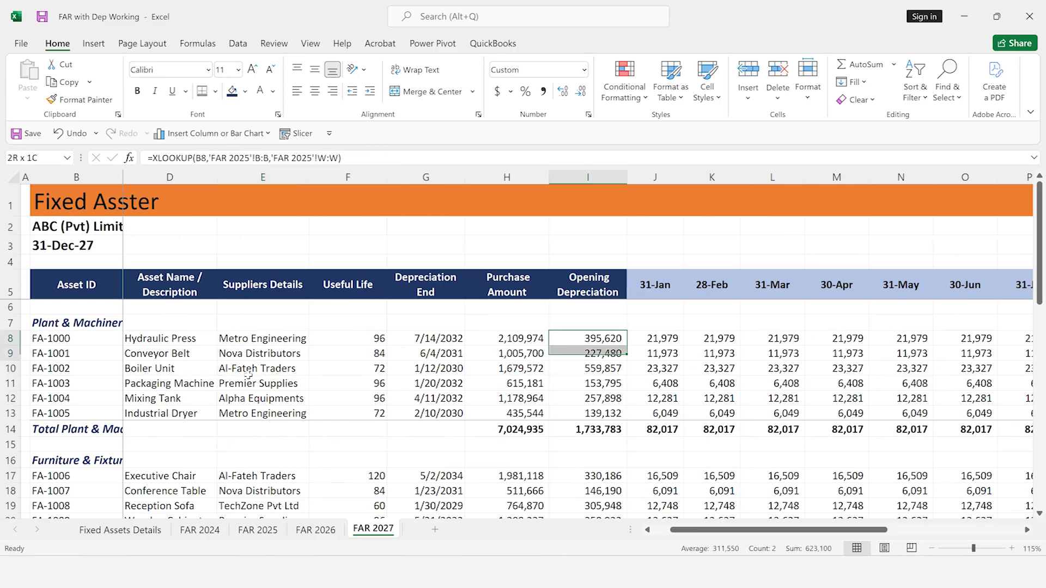
key(Delete)
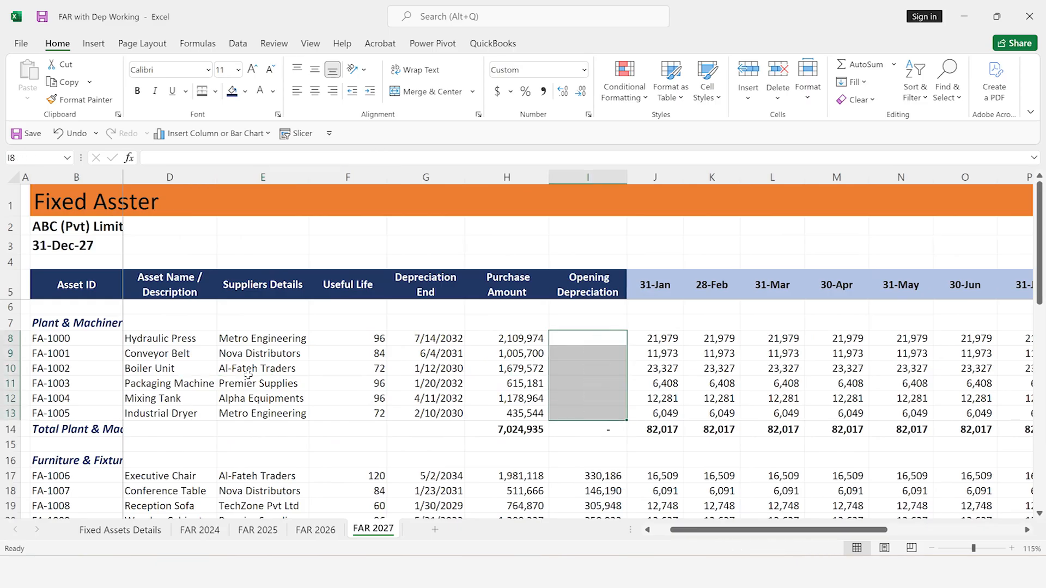
Clear the opening depreciation formulas for the Furniture & Fixtures assets in I17:I21
key(Down)
key(Down)
key(Down)
key(Down)
key(Down)
key(Down)
key(Down)
key(Down)
key(Down)
key(Down)
key(Down)
key(Up)
key(Up)
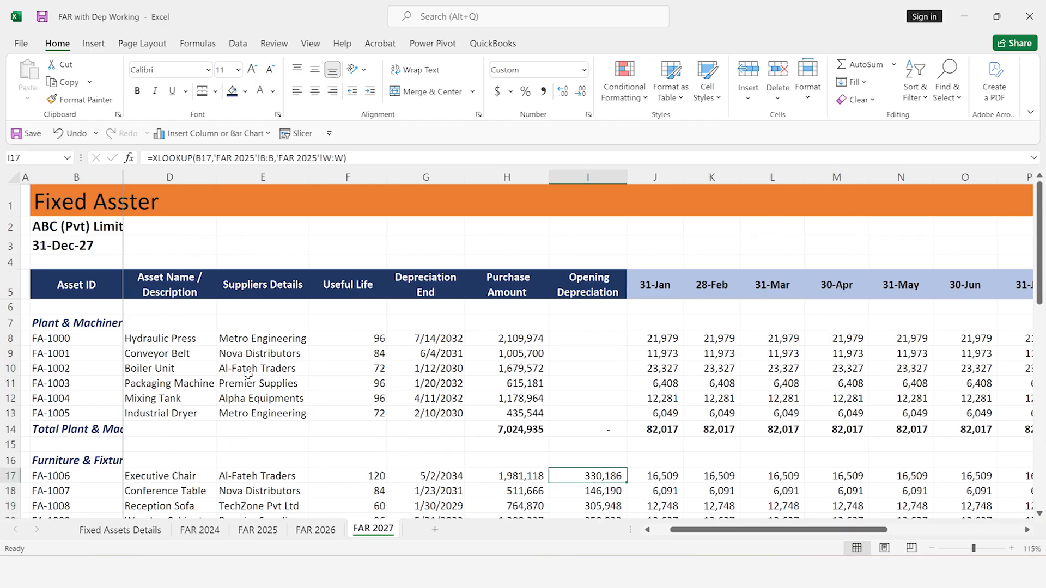
key(shift+Down)
key(shift+Down)
key(shift+Down)
Clear the opening depreciation formulas for the Vehicles assets in I25:I29
key(shift+Down)
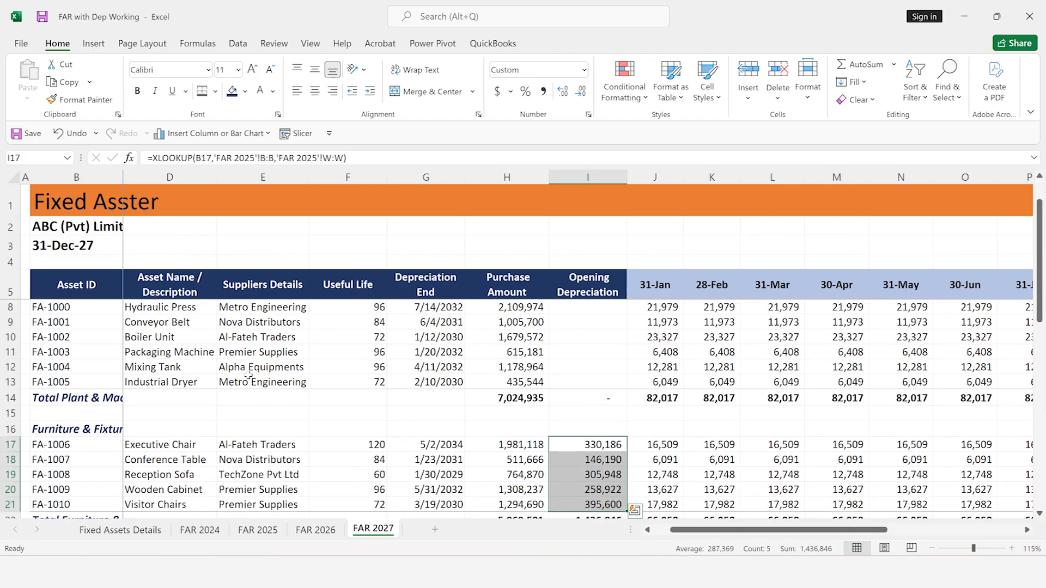
key(Delete)
key(Down)
key(Down)
key(Down)
key(Down)
key(Down)
key(Down)
key(Down)
key(Down)
key(shift+Down)
key(shift+Down)
key(shift+Down)
key(shift+Down)
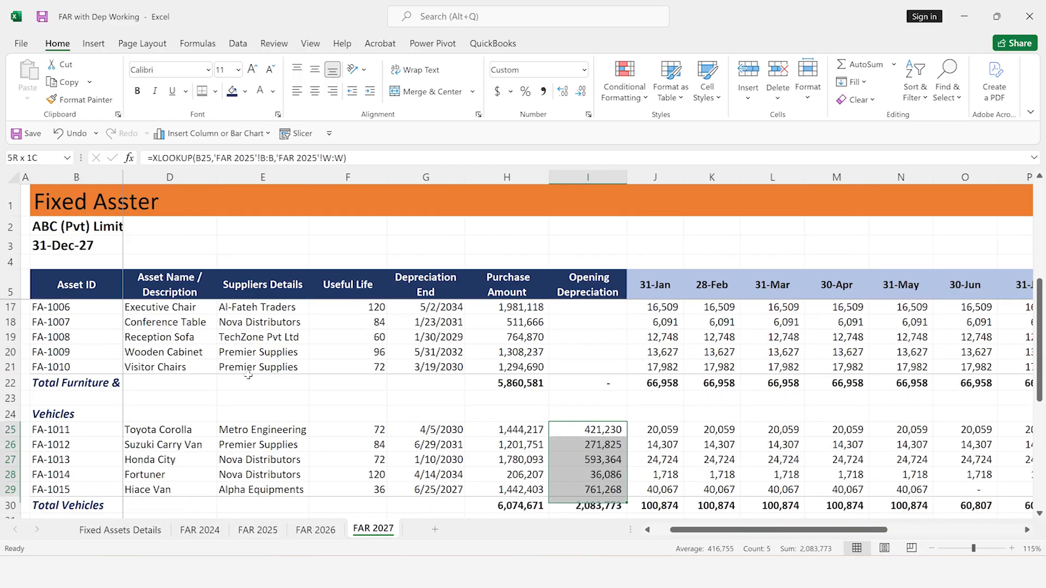
key(Delete)
Clear the opening depreciation formulas for the Office Equipment assets in I33:I38
key(Down)
key(Down)
key(Down)
key(Down)
key(Down)
key(Down)
key(Down)
key(Down)
key(shift+Down)
key(shift+Down)
key(shift+Down)
key(shift+Down)
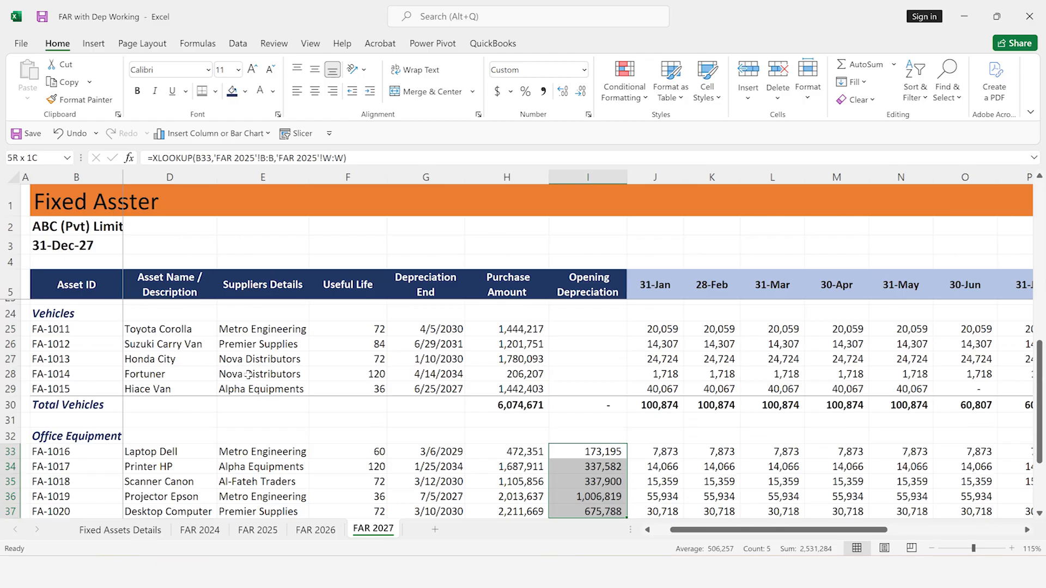
key(shift+Down)
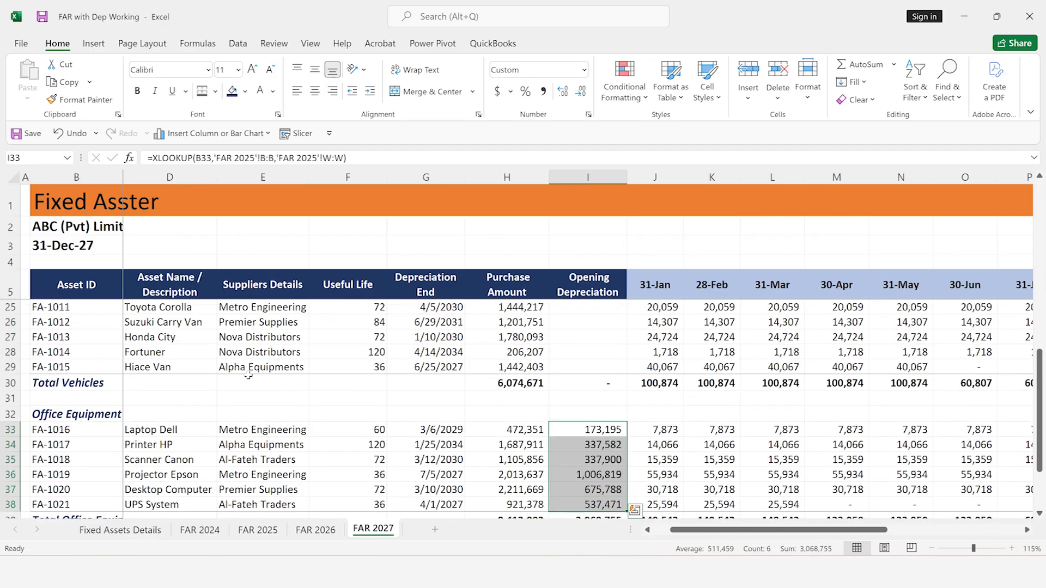
key(Delete)
Enter =XLOOKUP(B8,'FAR 2026'!B:B,'FAR 2026'!W:W) in I8 of FAR 2027 as the opening depreciation
key(ctrl+Up)
key(ctrl+Up)
key(ctrl+Up)
key(ctrl+Up)
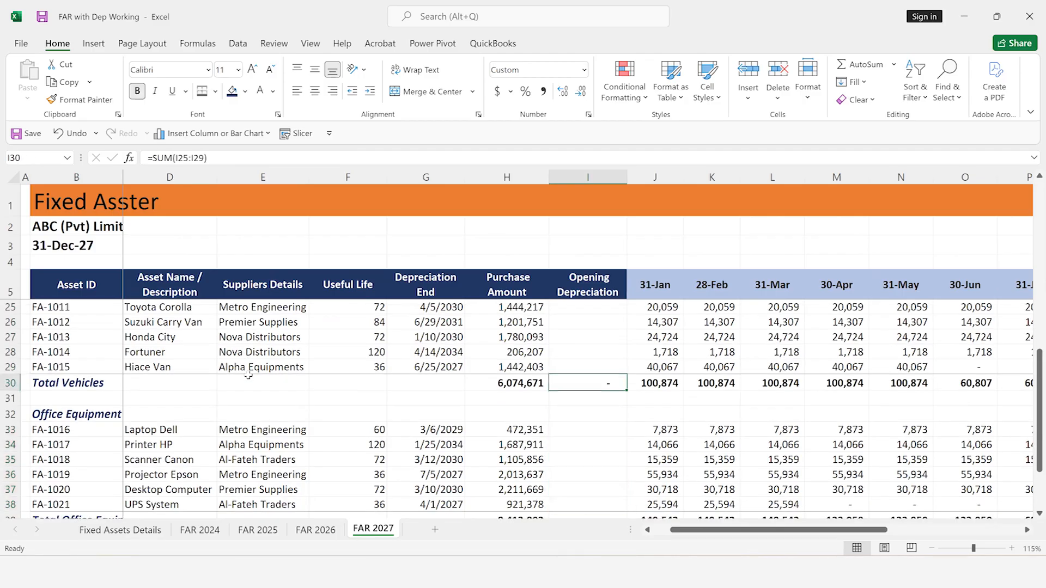
key(Down)
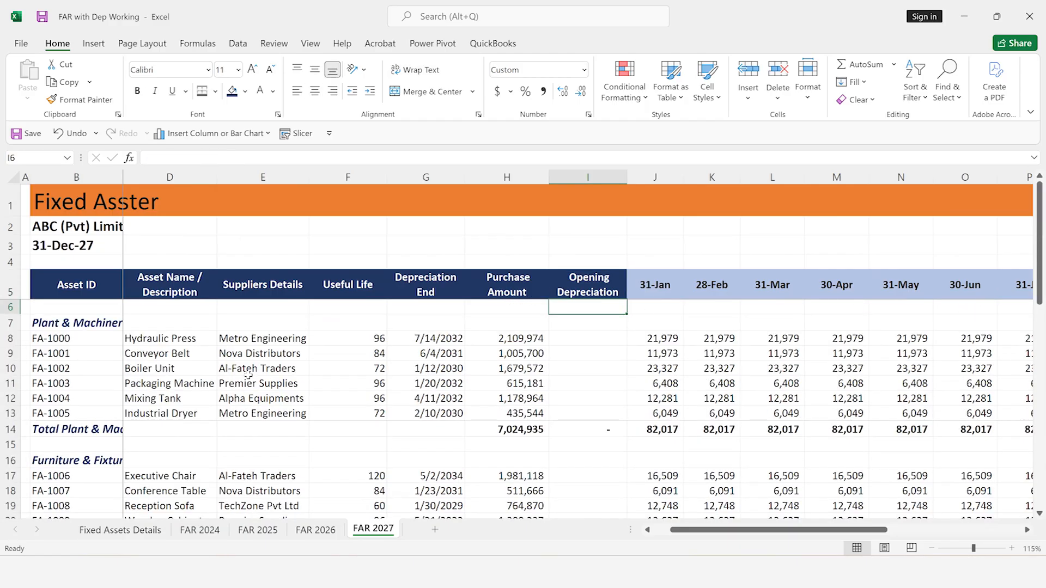
key(Down)
key(Down)
text(=xl)
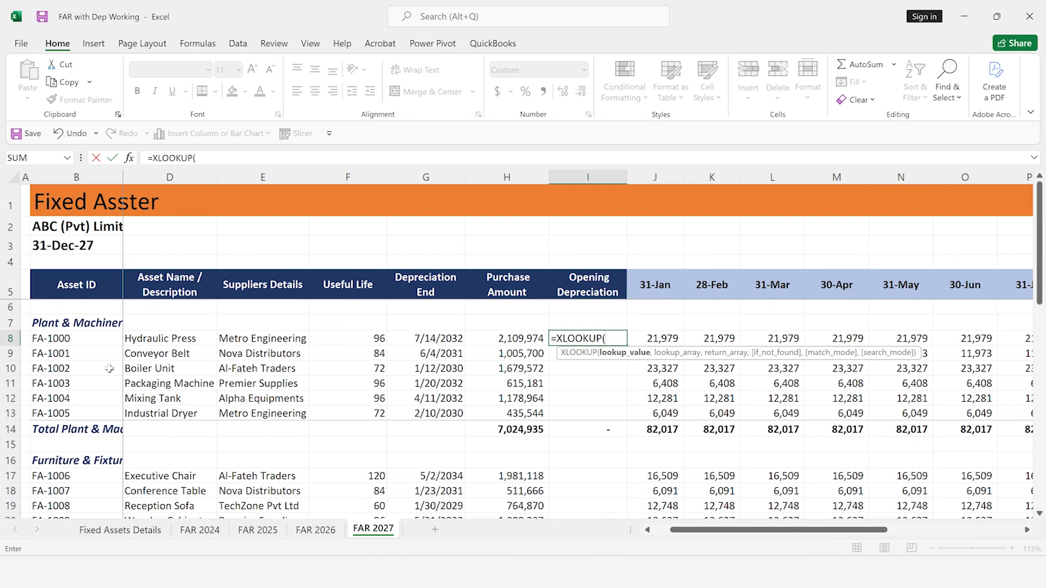
click(83, 342)
text(,)
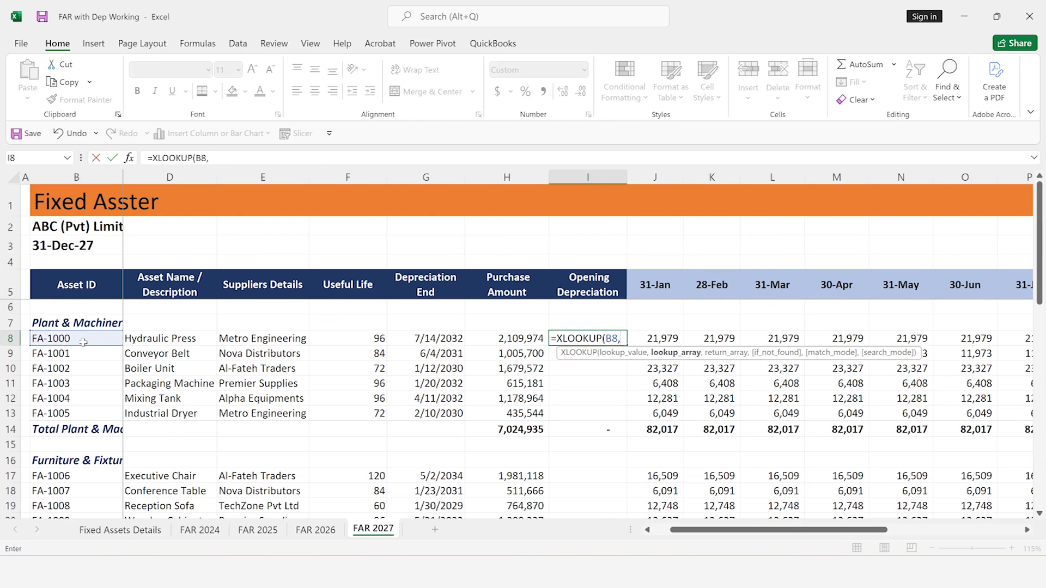
click(314, 530)
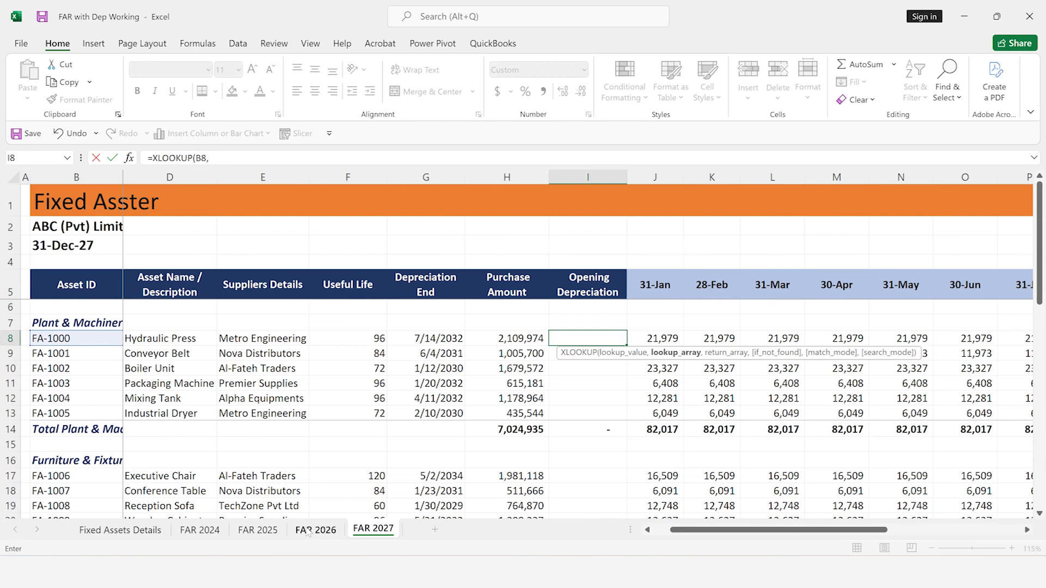
click(92, 174)
text(,)
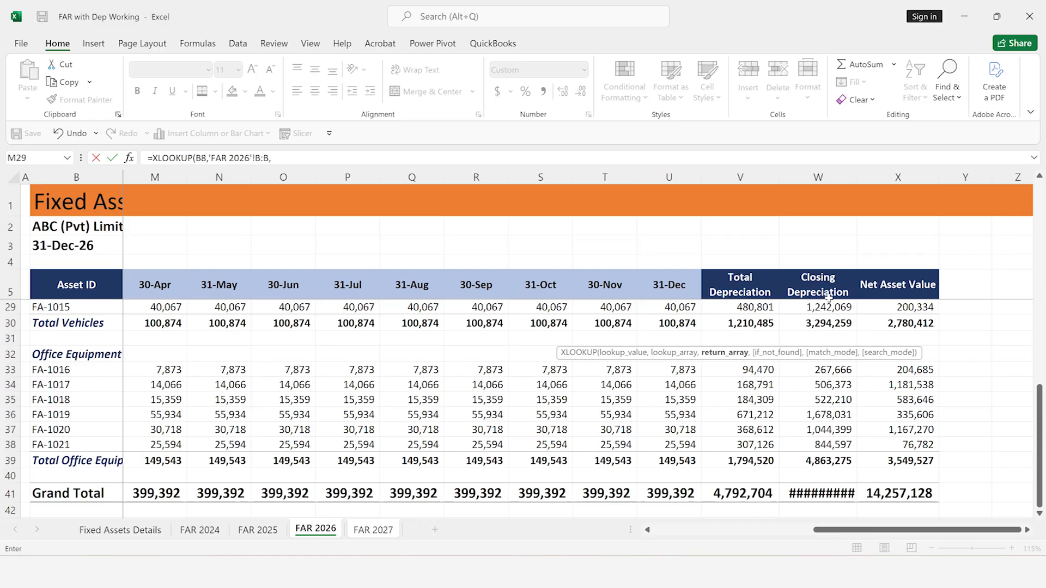
click(820, 176)
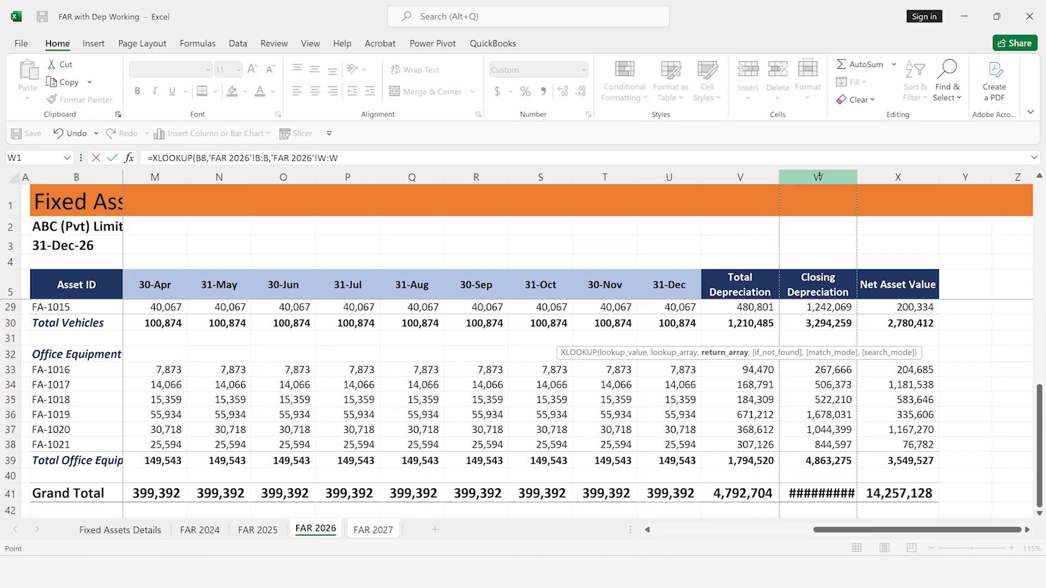
key(Return)
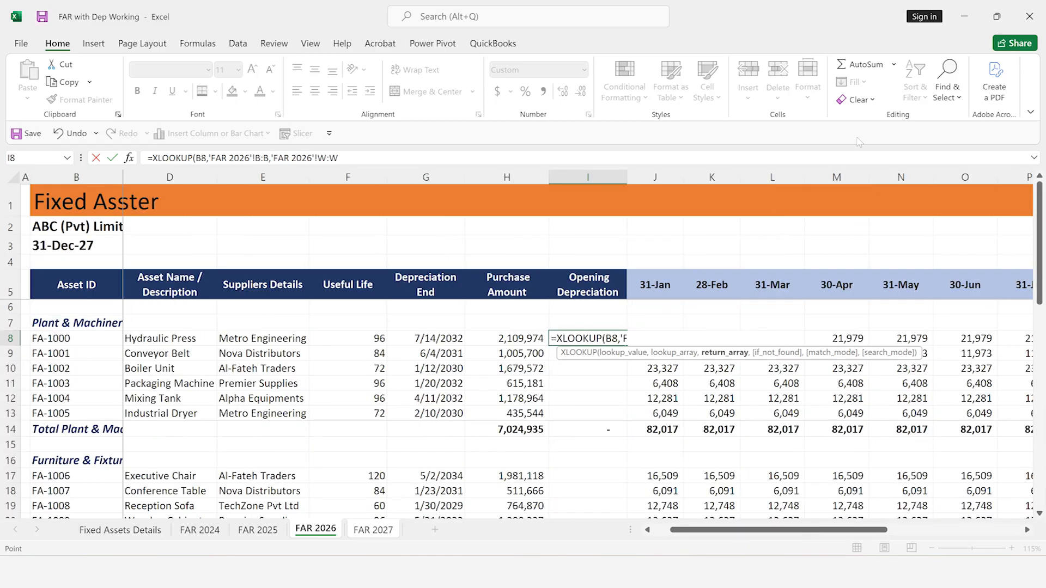
Copy the opening depreciation formula from I8 into I9:I13 for the remaining Plant & Machinery assets
key(Up)
key(ctrl+c)
key(Down)
key(Down)
key(Down)
key(Down)
key(Down)
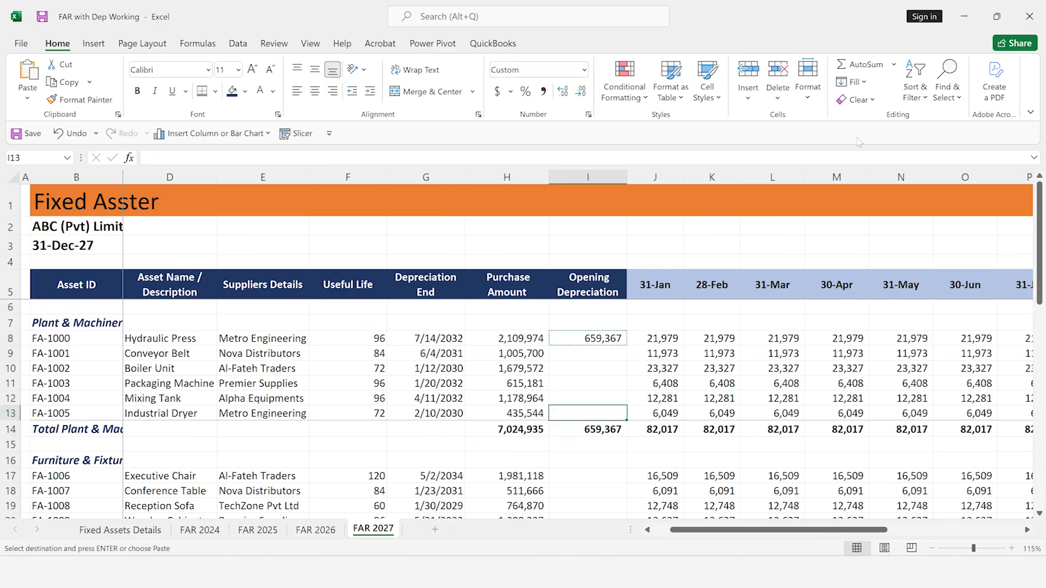
key(shift+Up)
key(shift+Up)
key(shift+Up)
key(shift+Up)
key(ctrl+v)
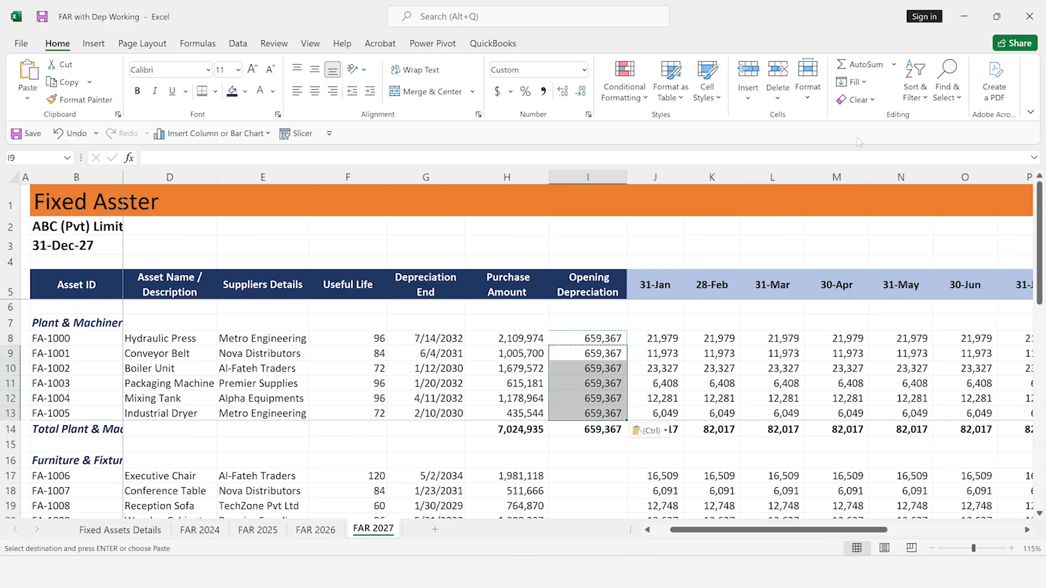
Paste the copied XLOOKUP formula into the Furniture & Fixtures opening depreciation cells I17:I21
key(Down)
key(Down)
key(Down)
key(Down)
key(shift+Down)
key(shift+Down)
key(shift+Down)
key(shift+Down)
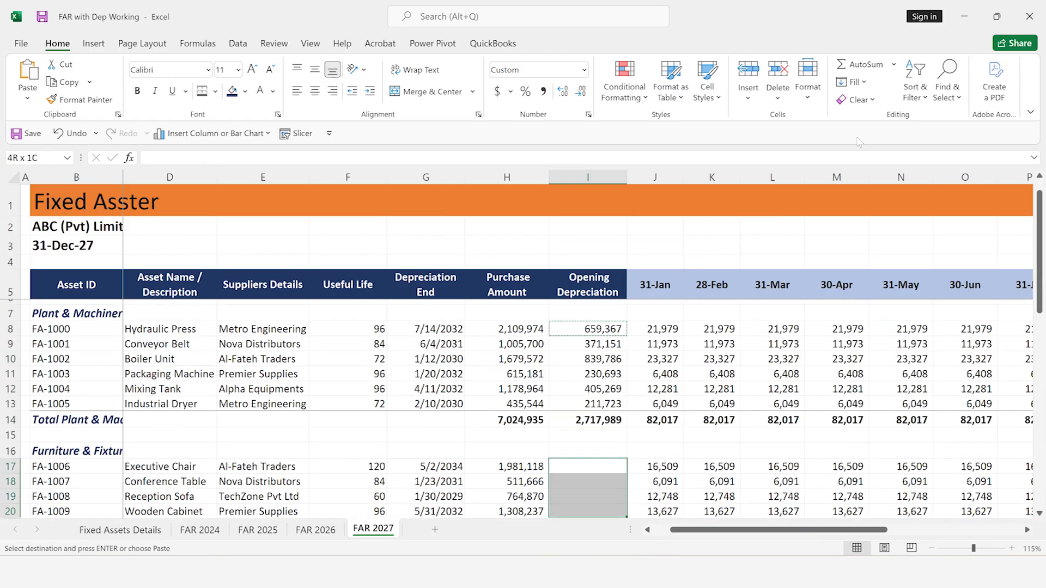
key(ctrl+v)
Paste the copied XLOOKUP formula into the Vehicles opening depreciation cells I25:I29
key(Down)
key(Down)
key(Down)
key(Down)
key(Down)
key(Down)
key(Down)
key(Down)
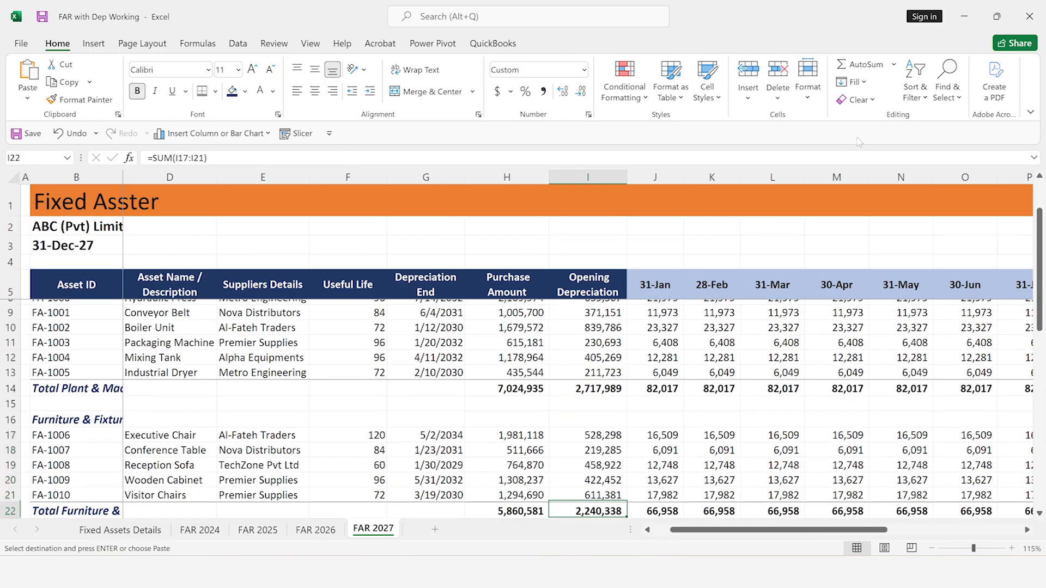
key(shift+Down)
key(shift+Down)
key(shift+Down)
key(shift+Down)
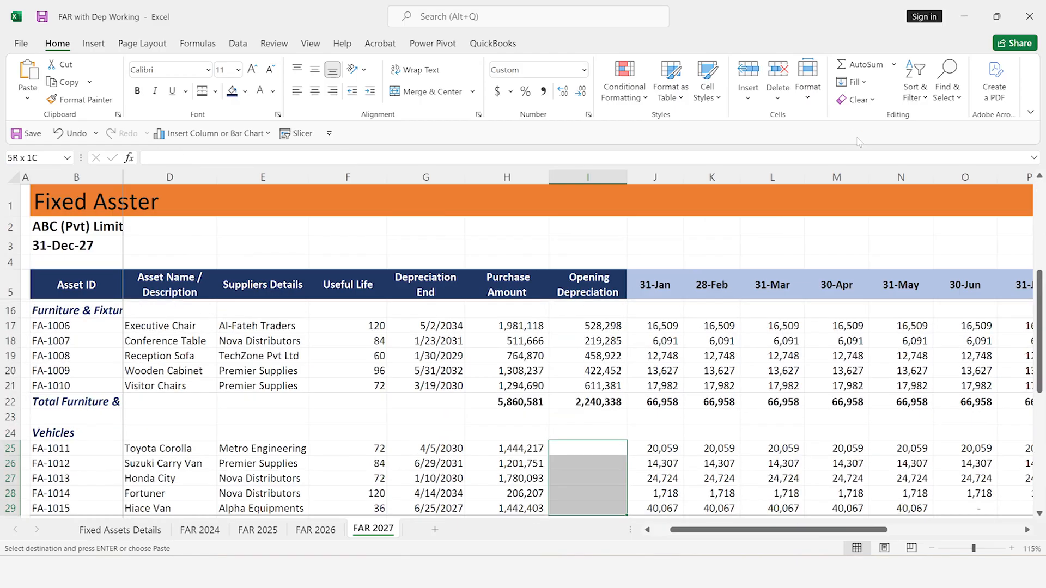
key(ctrl+v)
Paste the copied XLOOKUP formula into the Office Equipment opening depreciation cells I33:I38
key(Down)
key(Down)
key(Down)
key(Down)
key(Down)
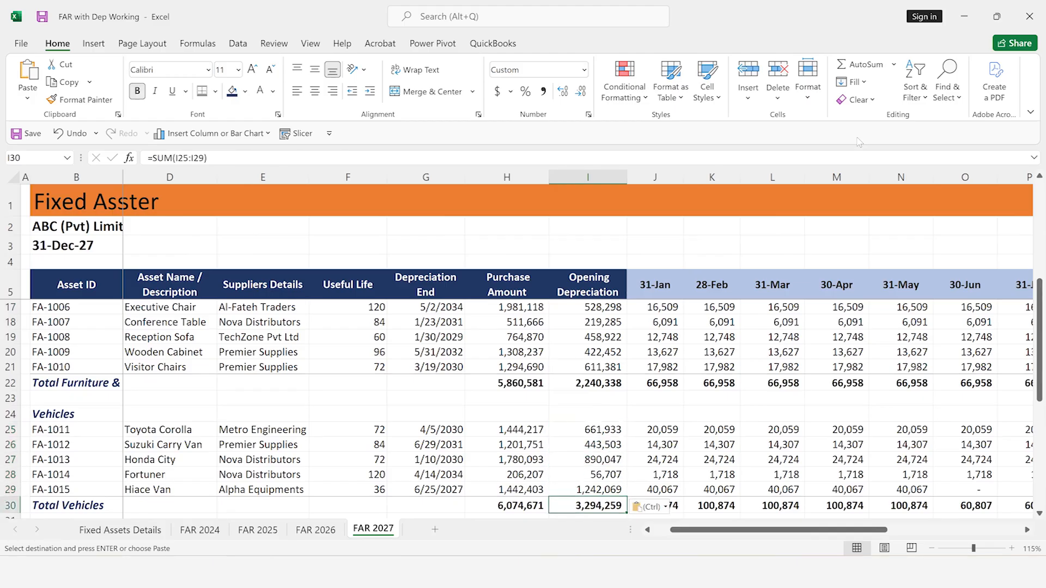
key(Down)
key(Down)
key(Down)
key(Down)
key(Down)
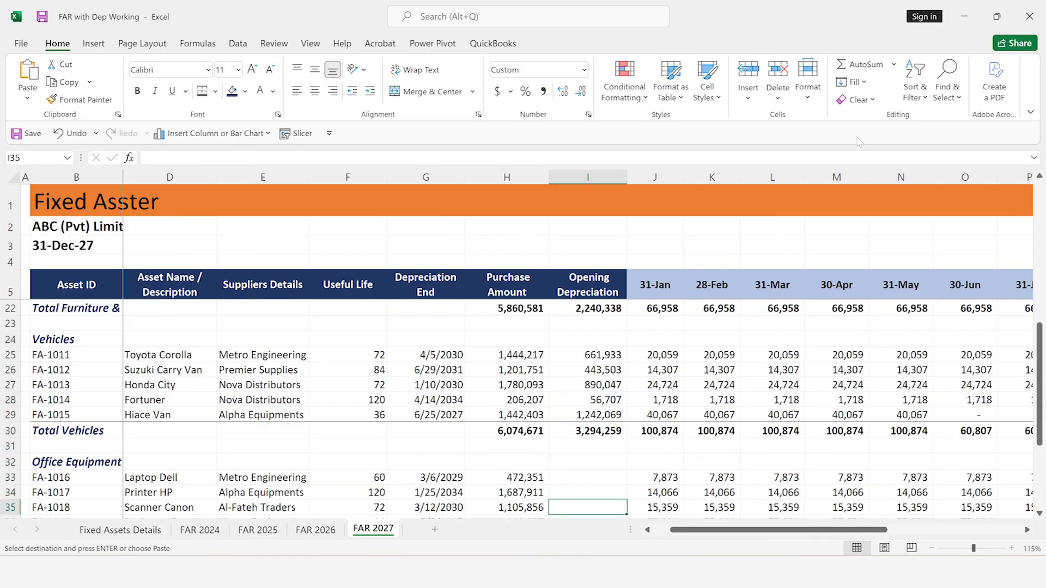
key(Up)
key(Up)
key(shift+Down)
key(shift+Down)
key(shift+Down)
key(shift+Down)
key(shift+Down)
key(shift+Down)
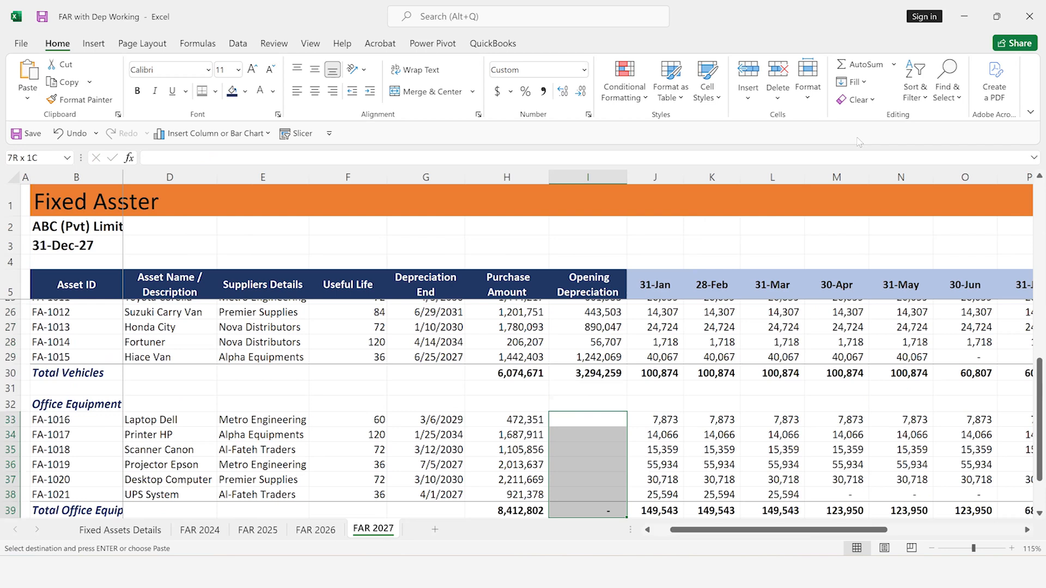
key(ctrl+v)
Compare the UPS System's depreciation end date and useful life in row 38 with its monthly depreciation up to March
key(Down)
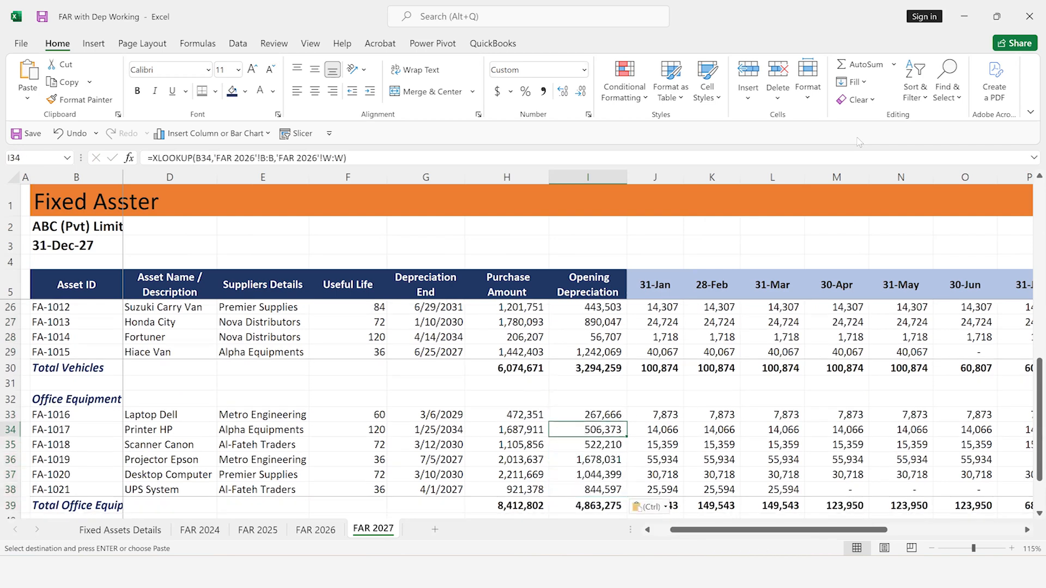
key(Right)
key(Right)
key(Right)
key(Down)
key(Down)
key(Down)
key(Down)
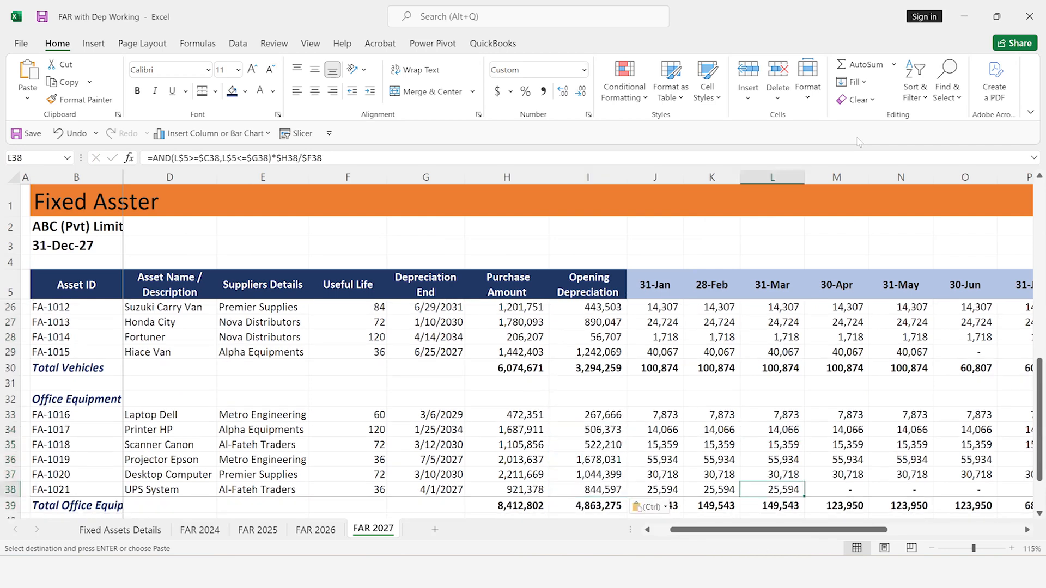
key(Left)
key(Left)
key(Left)
key(Left)
key(Left)
key(Left)
key(Left)
key(Left)
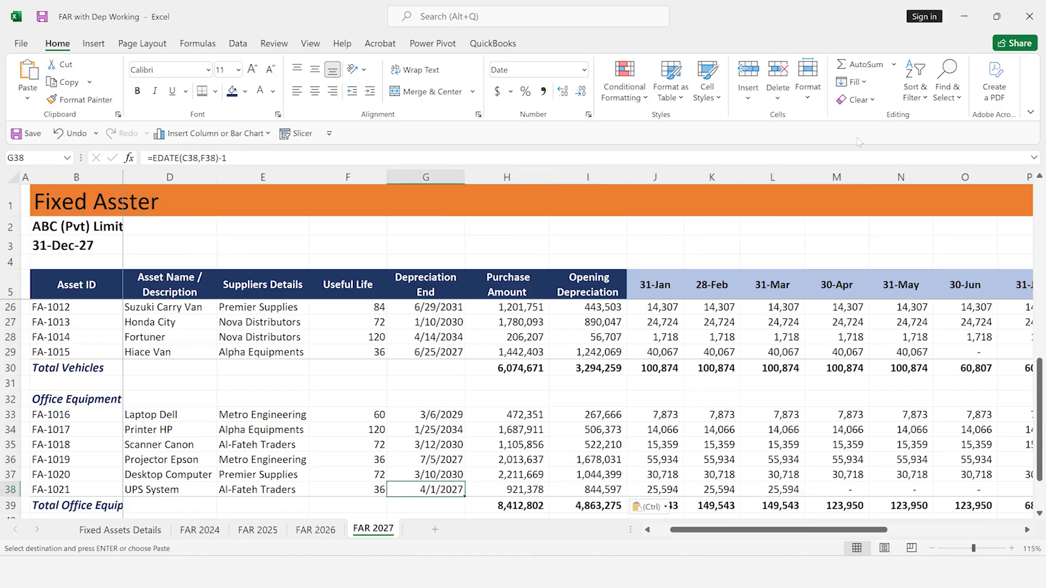
key(Right)
key(Right)
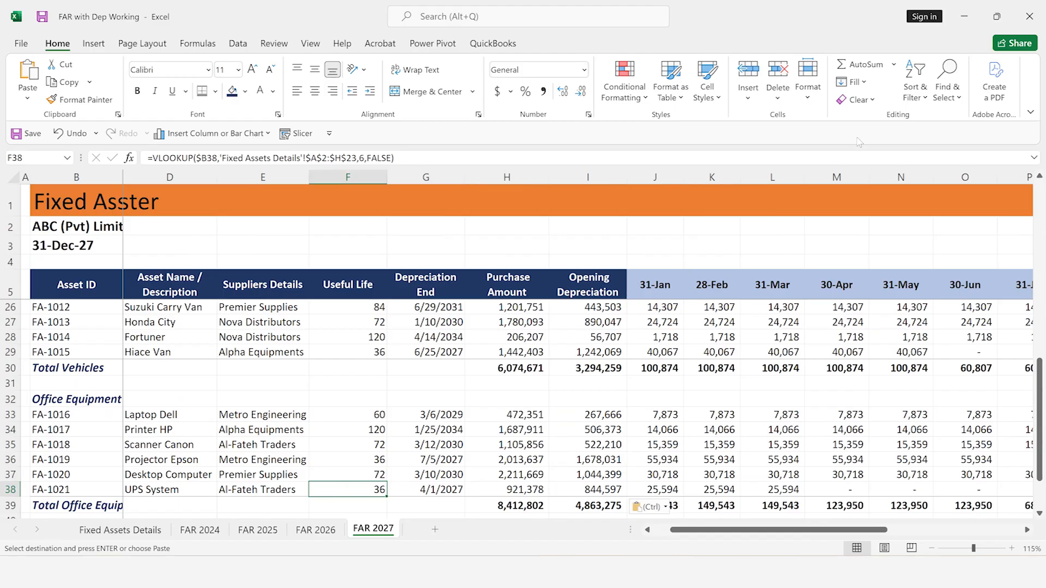
key(Right)
key(Right)
key(Right)
key(Right)
key(Right)
key(Right)
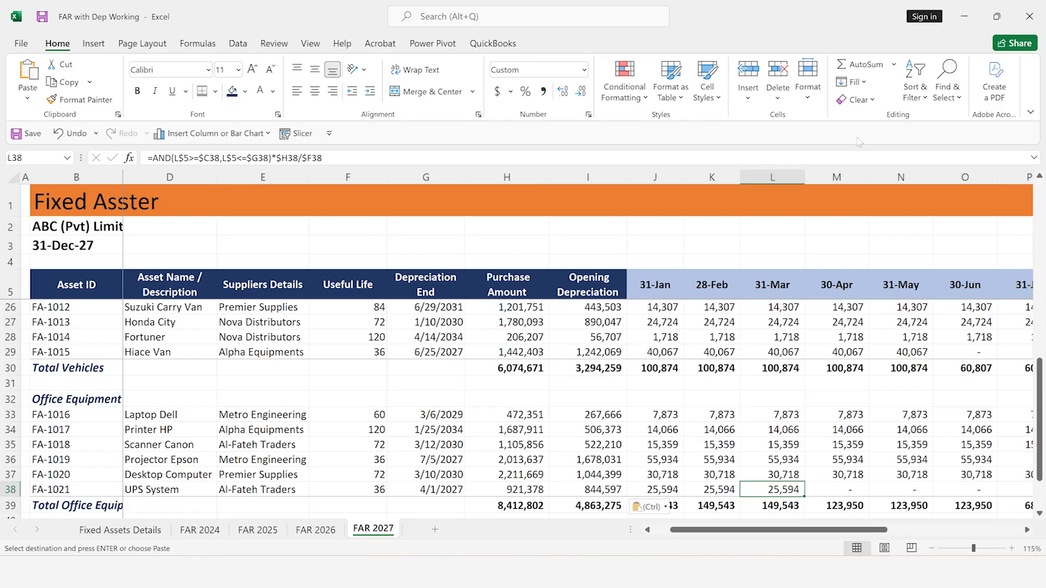
Examine the UPS System's purchase amount, opening depreciation and January to August depreciation charges in row 38
key(Left)
key(Left)
key(Left)
key(Left)
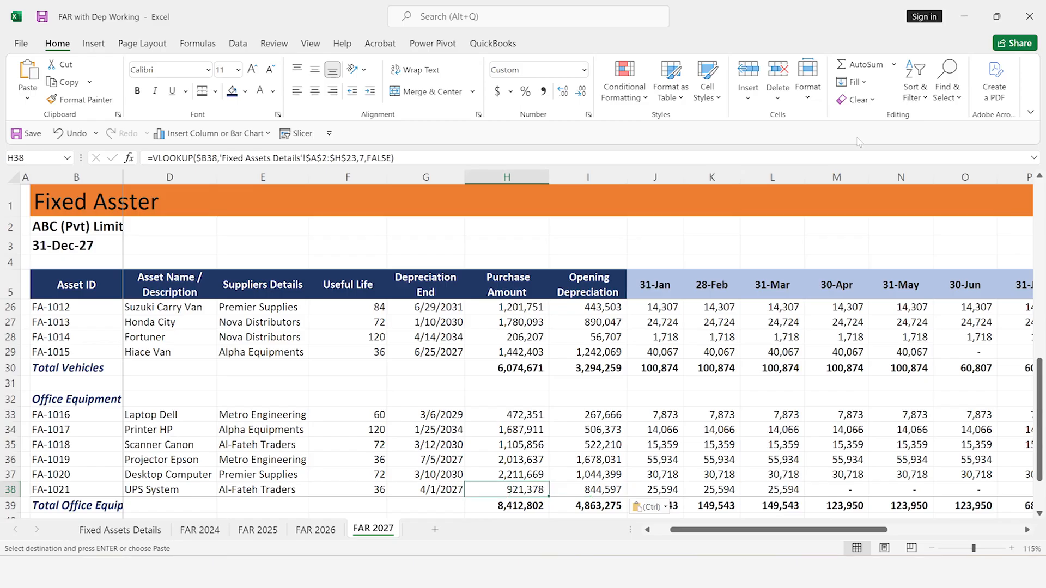
key(Right)
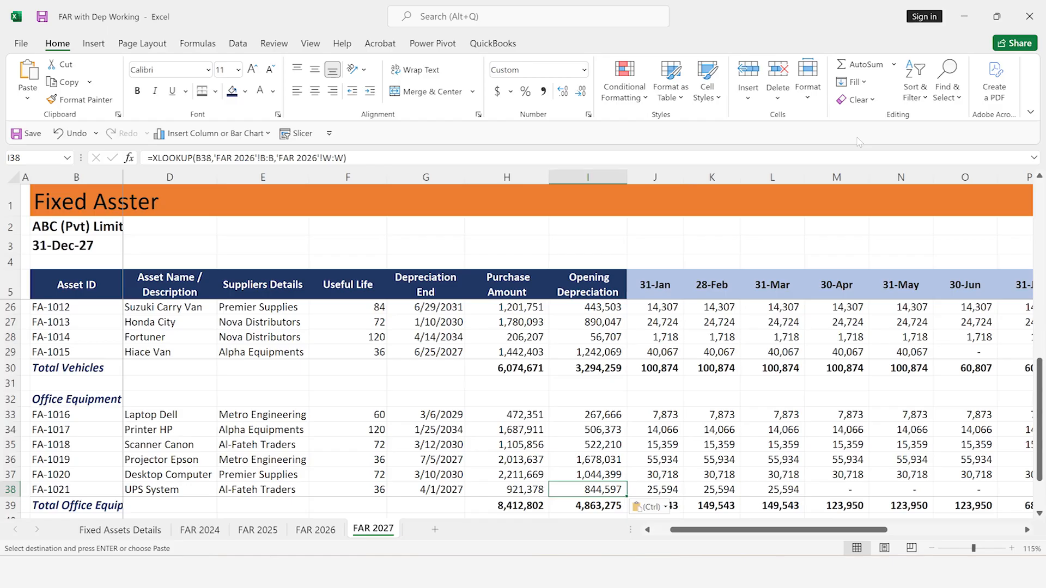
key(Right)
key(shift+Right)
key(shift+Right)
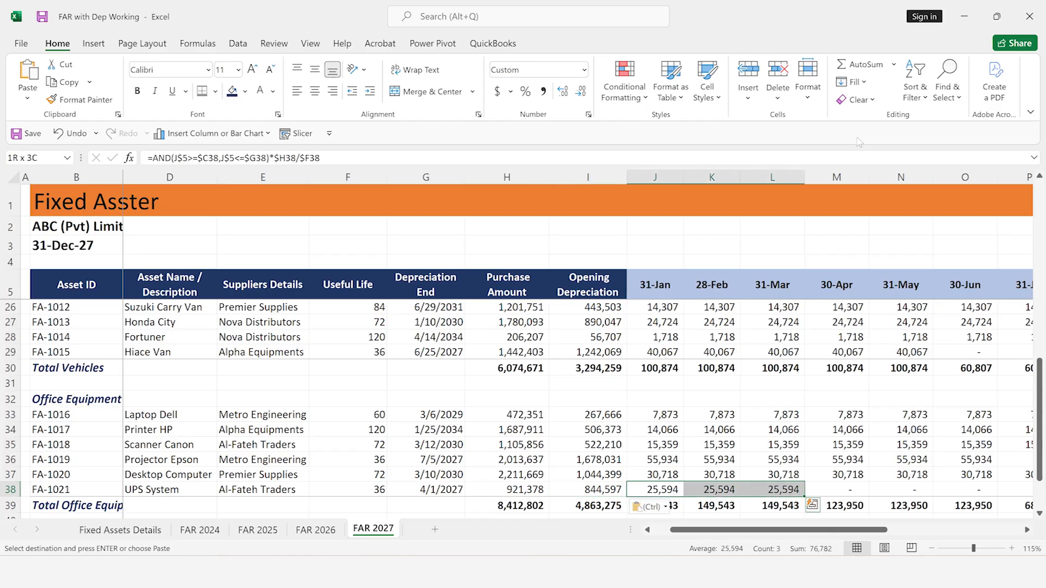
key(Right)
key(Right)
key(Right)
key(Right)
key(Right)
key(Right)
key(Right)
key(Right)
key(Right)
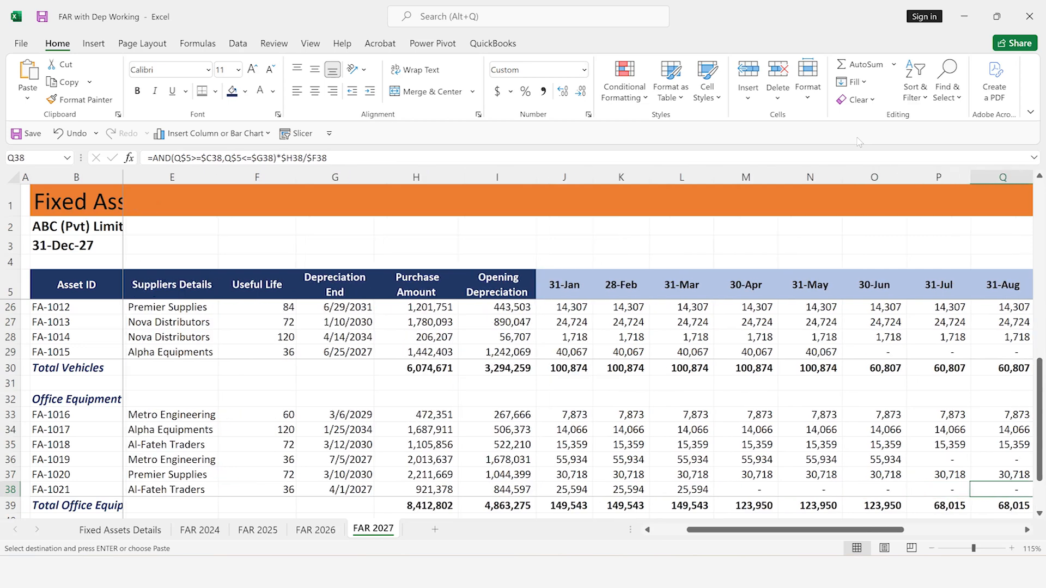
Examine the UPS System's remaining monthly charges, total depreciation, closing depreciation and net asset value in row 38
key(Right)
key(Right)
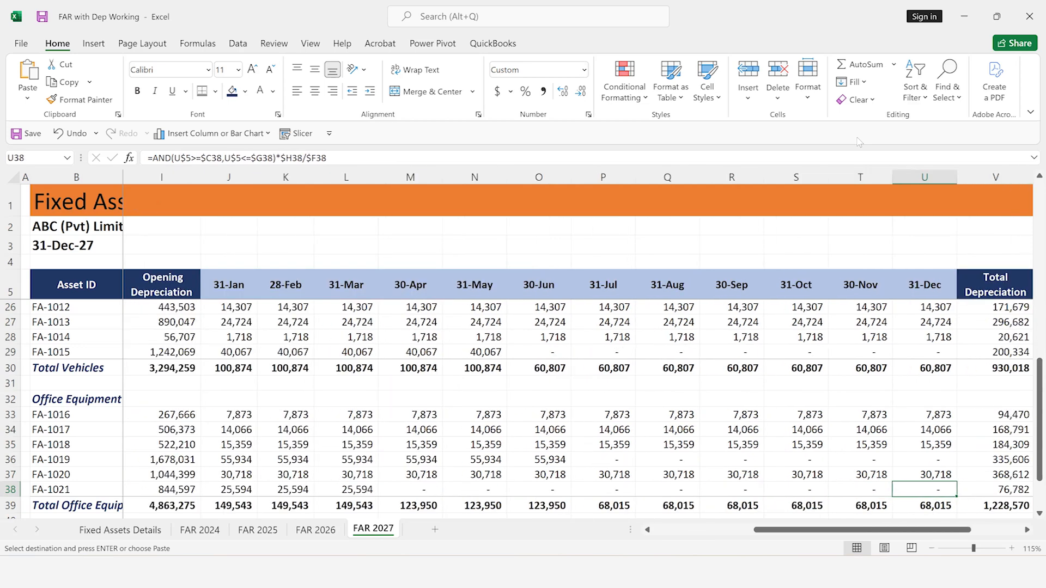
key(Right)
key(Left)
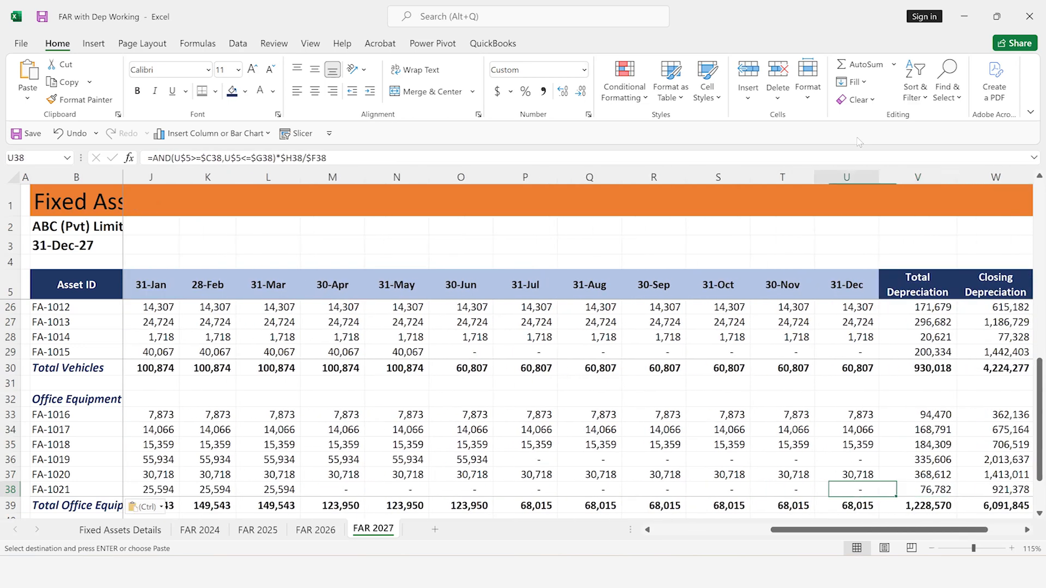
key(Right)
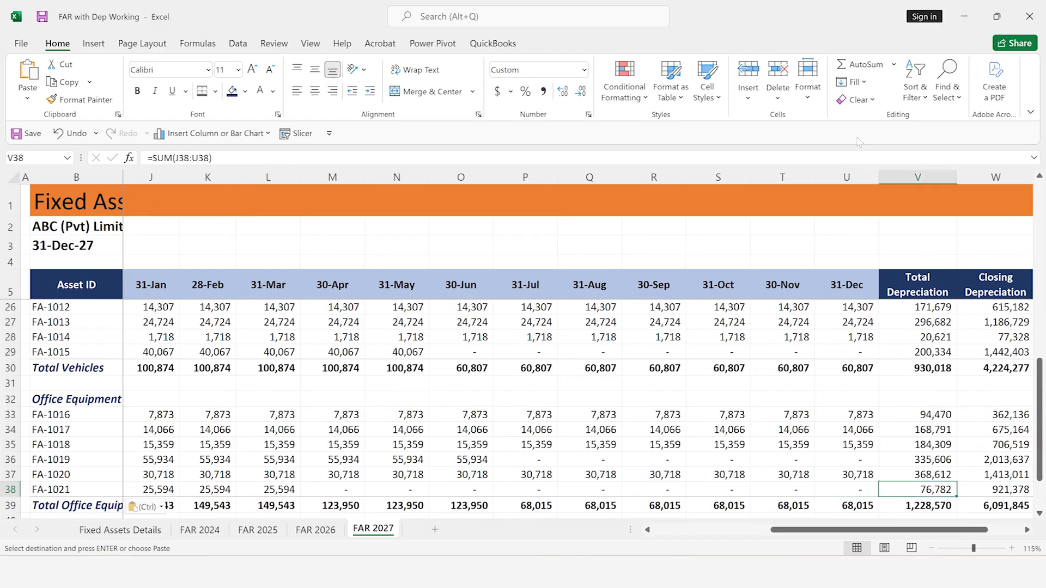
key(Right)
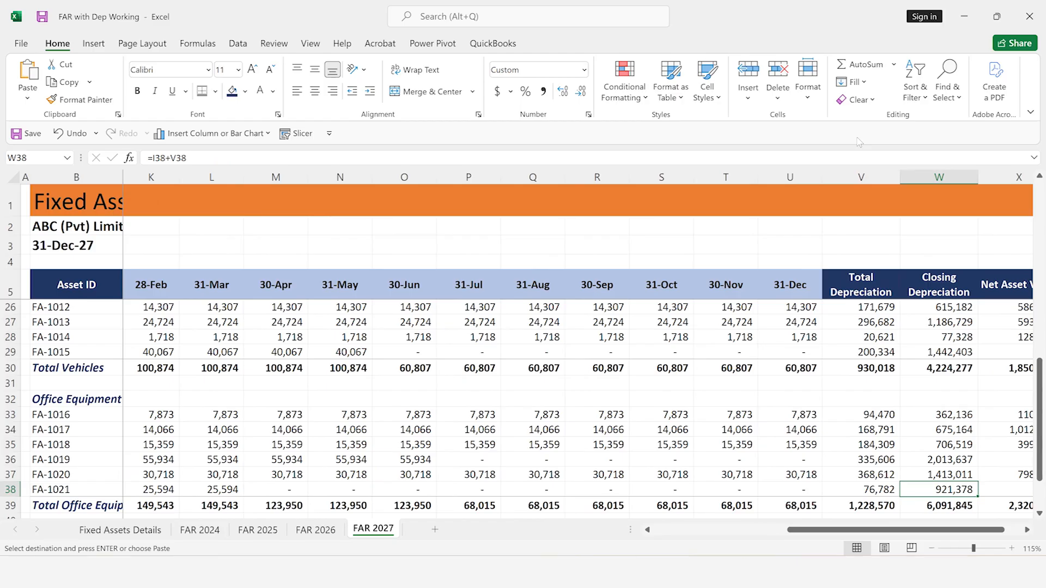
key(Right)
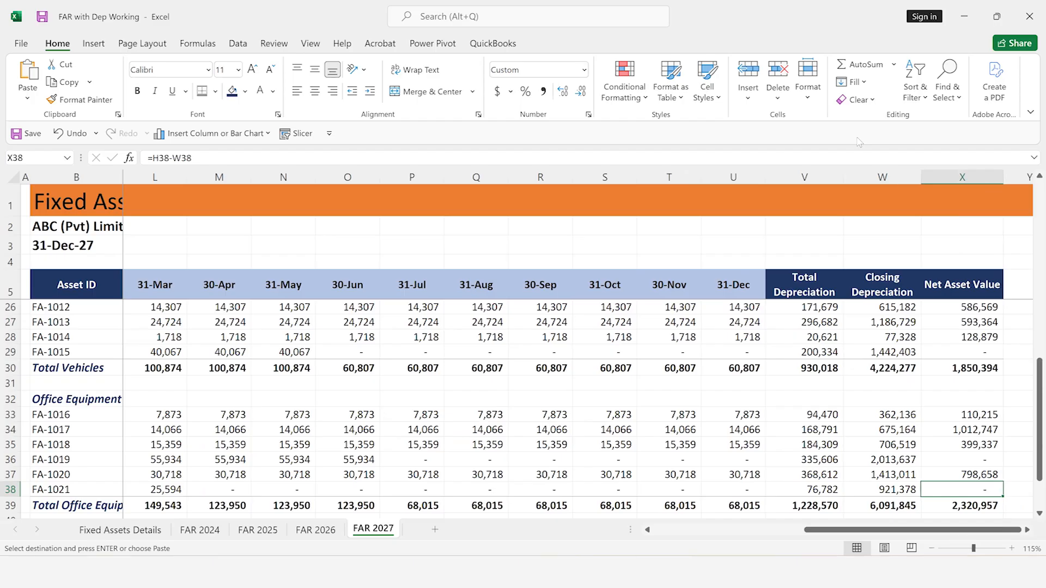
key(Left)
key(Left)
key(Left)
key(Left)
key(Left)
key(Left)
key(Left)
key(Left)
key(Left)
key(Left)
key(Left)
key(Left)
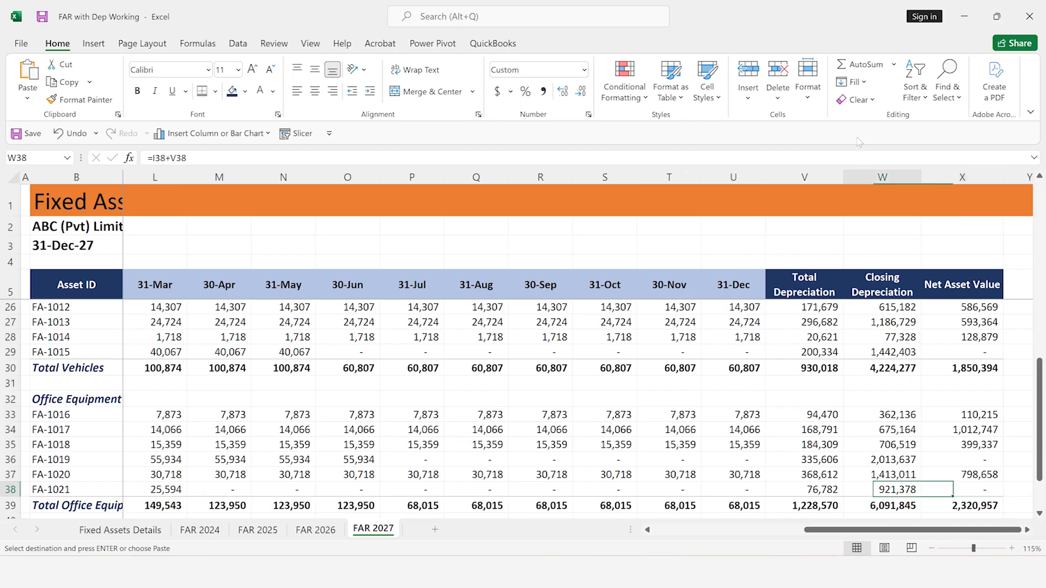
key(Left)
key(Left)
key(Left)
key(Left)
key(Left)
key(Left)
key(Left)
key(Left)
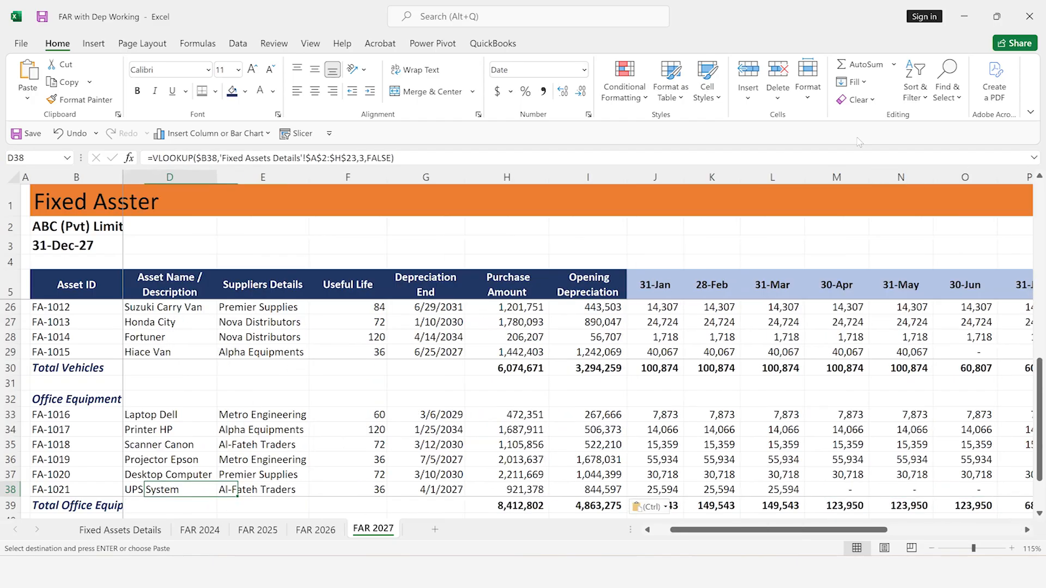
Review the FAR 2027 asset entries back up through Vehicles and Furniture & Fixture to the Plant & Machinery rows
key(Up)
key(Up)
key(Up)
key(Up)
key(Up)
key(Up)
key(Up)
key(Up)
key(Up)
key(Up)
key(Up)
key(Up)
key(Up)
key(Up)
key(Up)
key(Up)
key(Up)
key(Up)
key(Up)
key(Up)
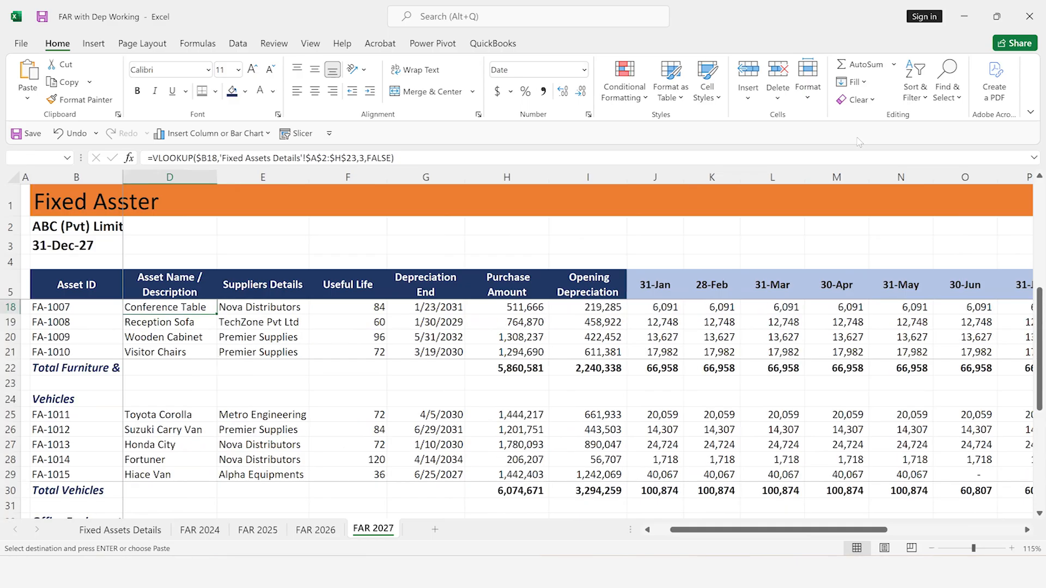
key(Up)
key(Up)
key(Up)
key(Up)
key(Up)
key(Up)
key(Up)
key(Up)
key(Up)
key(Up)
key(Up)
key(Up)
key(Up)
key(Up)
key(Up)
key(Up)
key(Up)
key(ctrl+Down)
key(ctrl+Down)
key(ctrl+Left)
key(ctrl+Left)
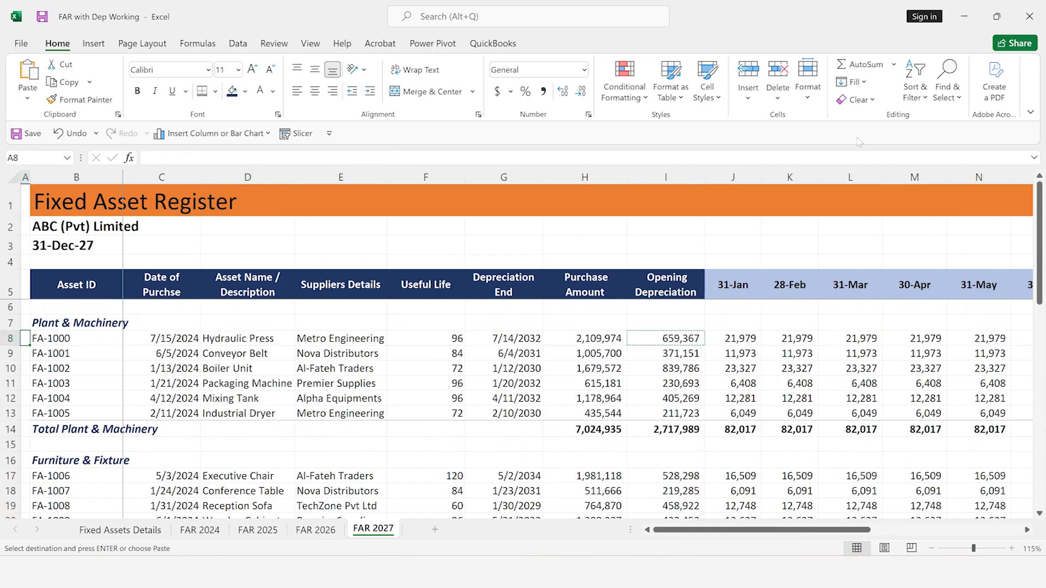
key(Right)
key(Right)
key(Right)
key(Down)
key(Down)
key(Down)
key(Down)
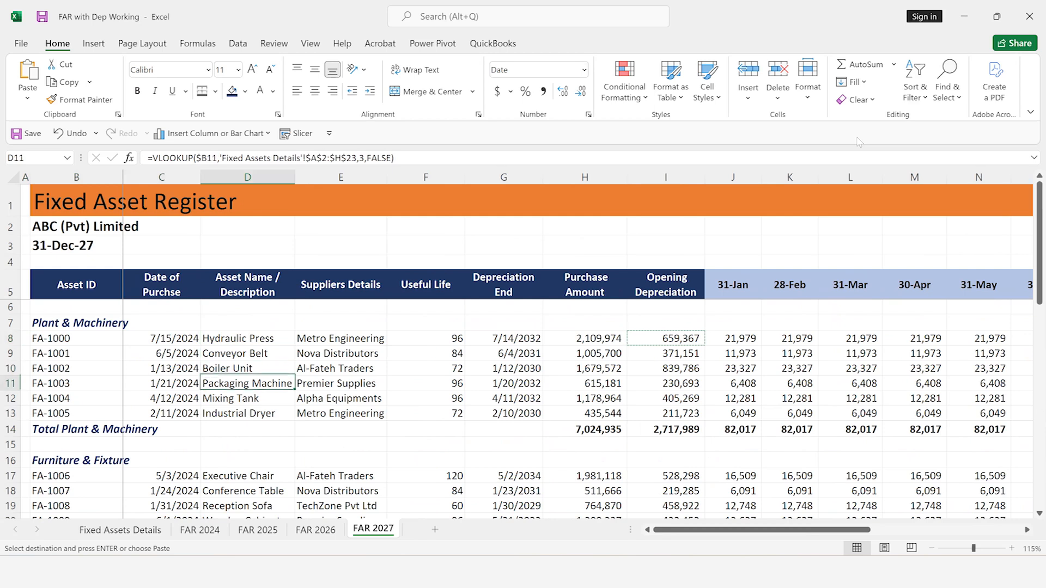
key(Down)
key(Right)
key(Right)
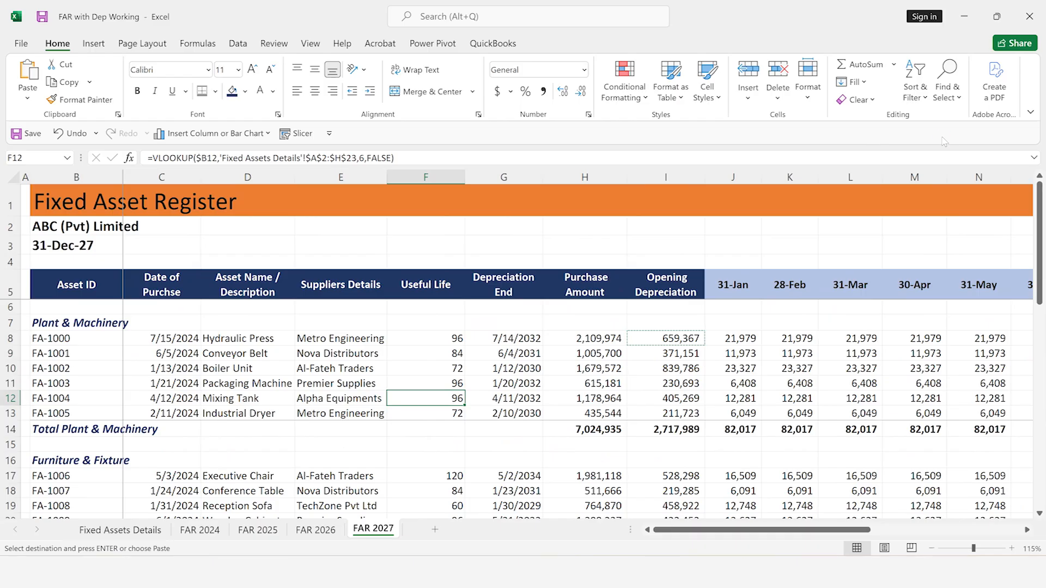
Group the FAR 2024, FAR 2025, FAR 2026 and FAR 2027 sheets so they can be formatted together
scroll(944, 142, down, 1)
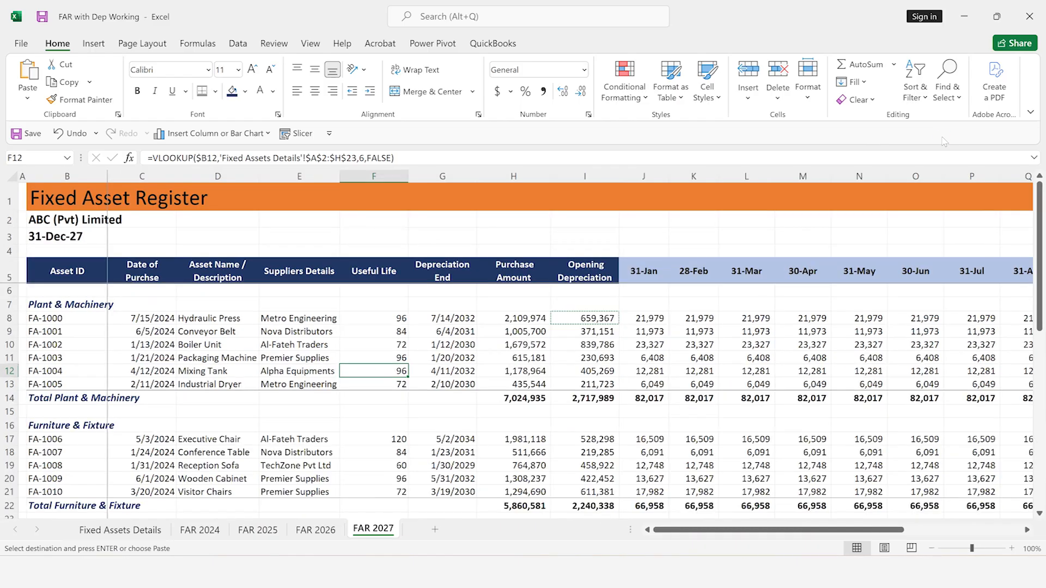
scroll(944, 142, down, 3)
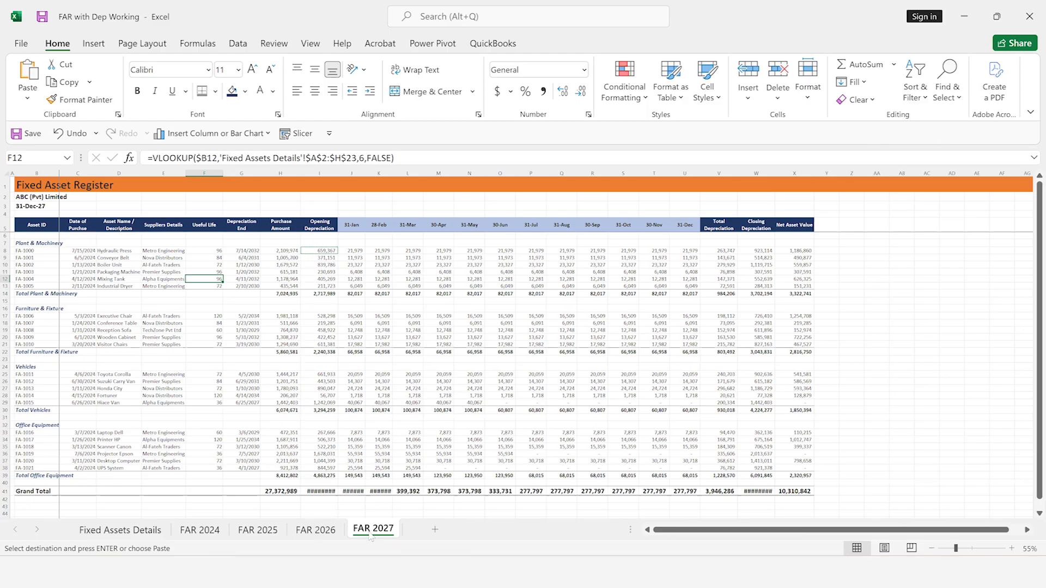
ctrl+click(320, 532)
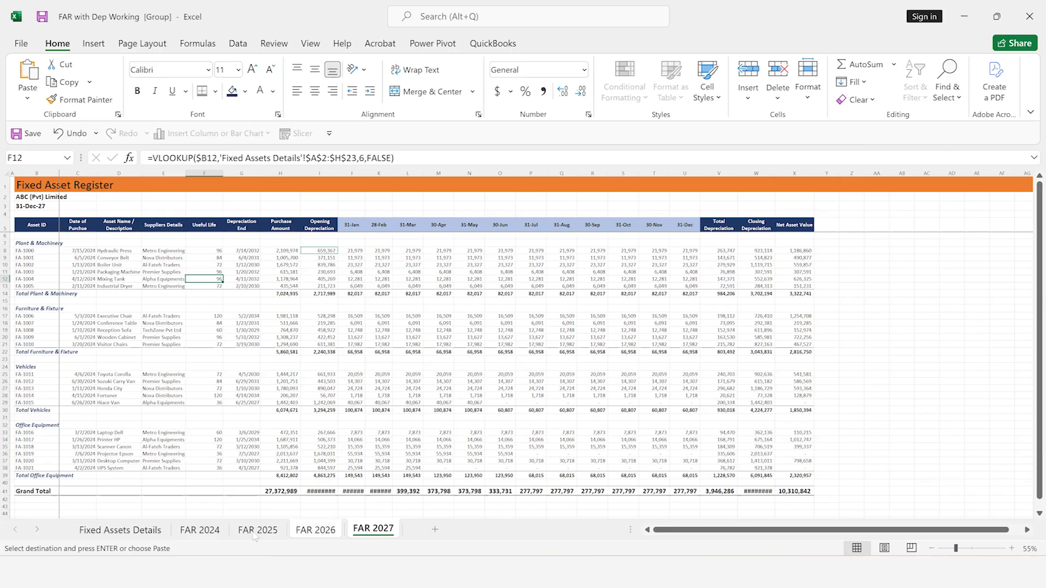
shift+click(209, 537)
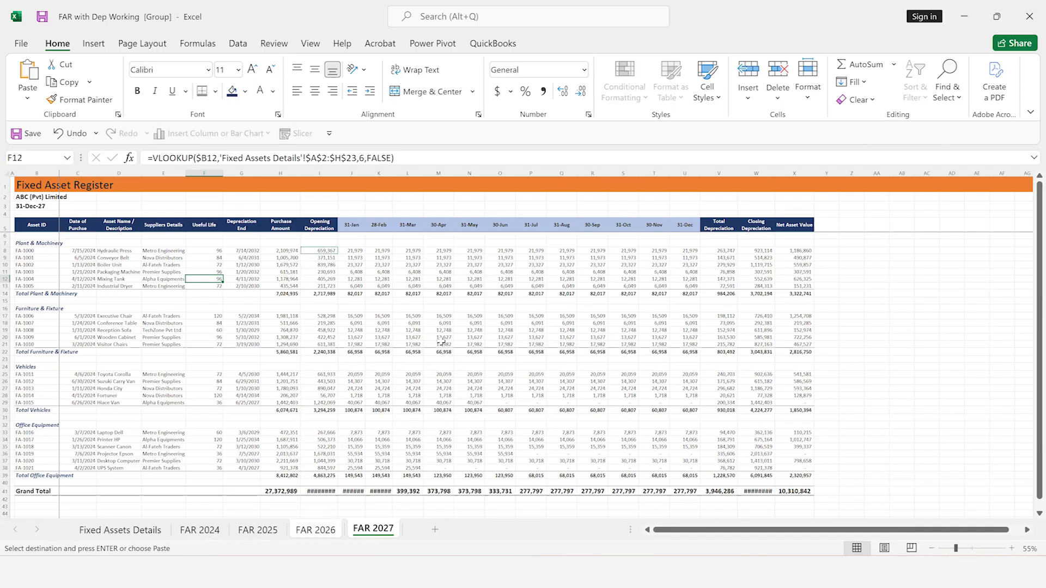
Fill the January to December depreciation cells of all four asset categories with Blue, Accent 1, Lighter 80% across the grouped sheets
click(360, 251)
key(shift+Right)
key(shift+Right)
key(shift+Right)
key(shift+Right)
key(shift+Right)
key(shift+Right)
key(shift+Right)
key(shift+Right)
key(shift+Right)
key(shift+Right)
key(shift+Right)
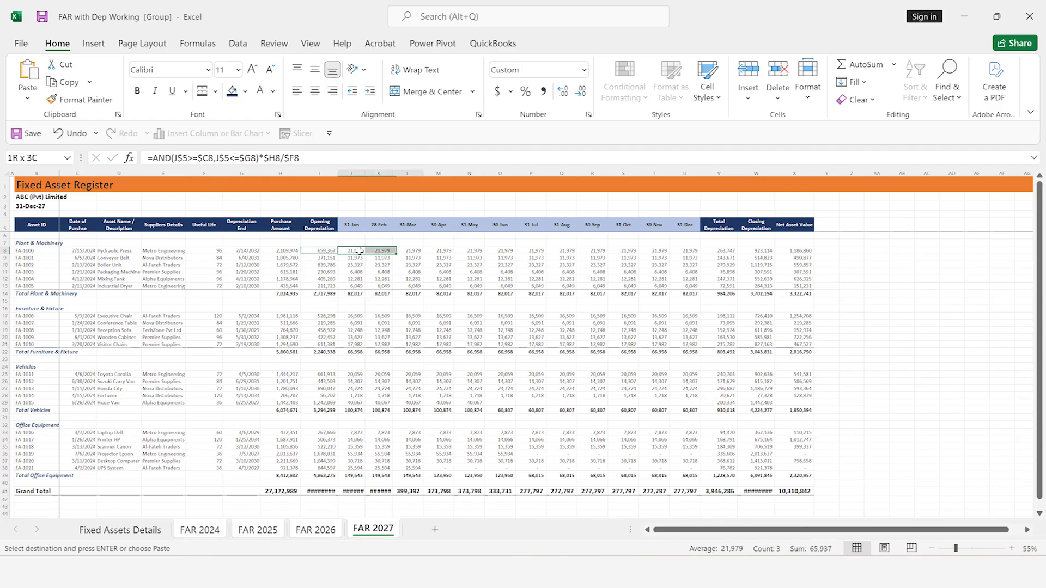
key(shift+Down)
key(shift+Down)
key(shift+Down)
key(shift+Down)
key(shift+Down)
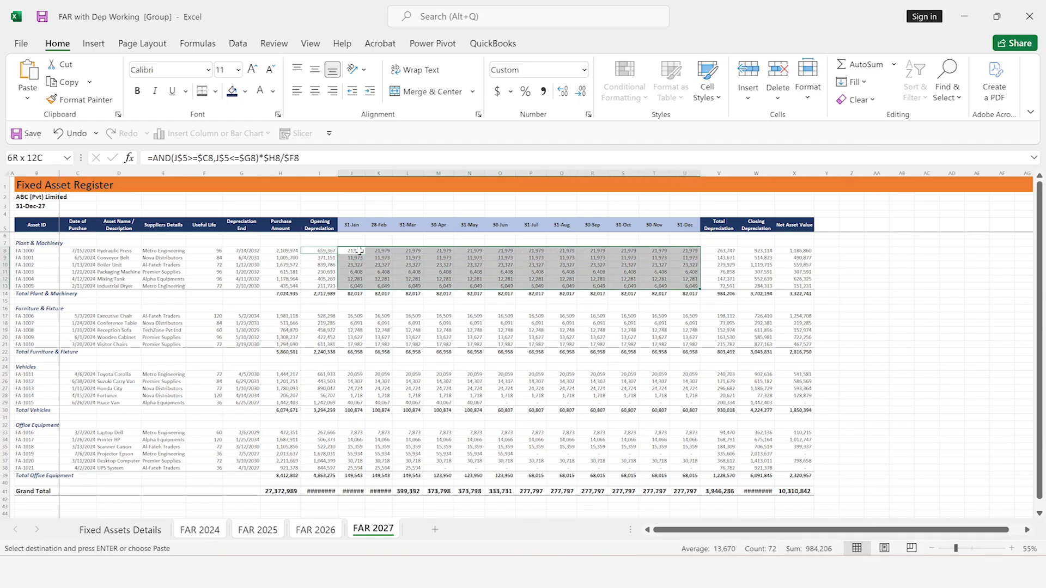
click(357, 317)
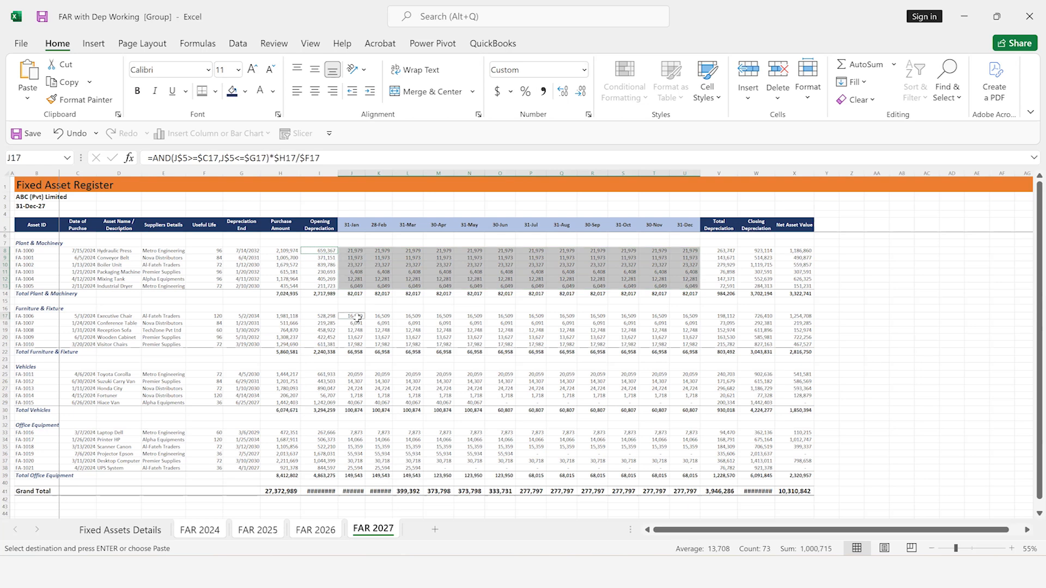
key(shift+Right)
key(shift+Right)
key(shift+Right)
key(shift+Right)
key(shift+Right)
key(shift+Right)
key(shift+Right)
key(shift+Right)
key(shift+Right)
key(shift+Right)
key(shift+Right)
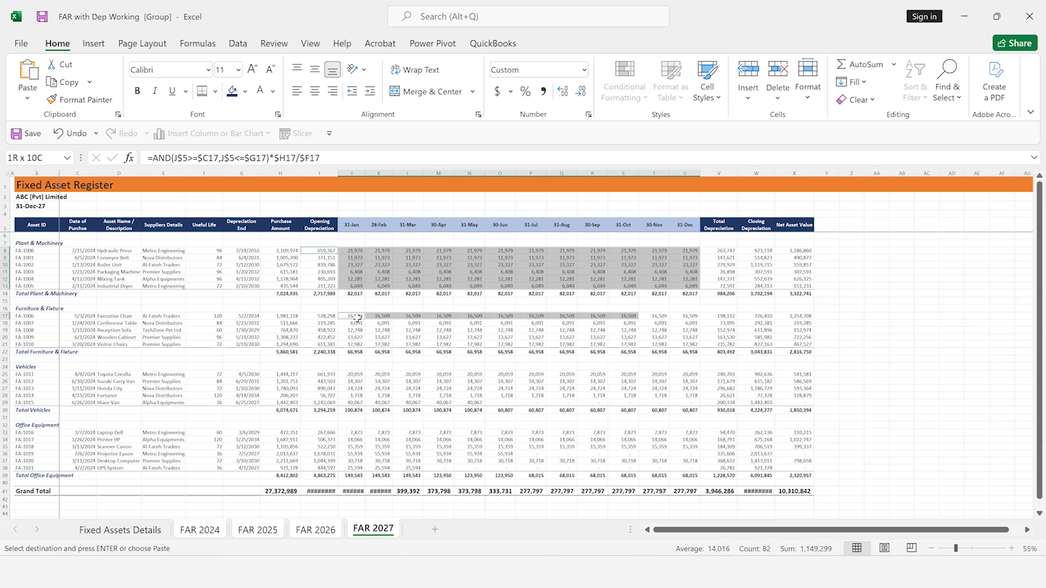
key(shift+Down)
key(shift+Down)
key(shift+Down)
key(shift+Down)
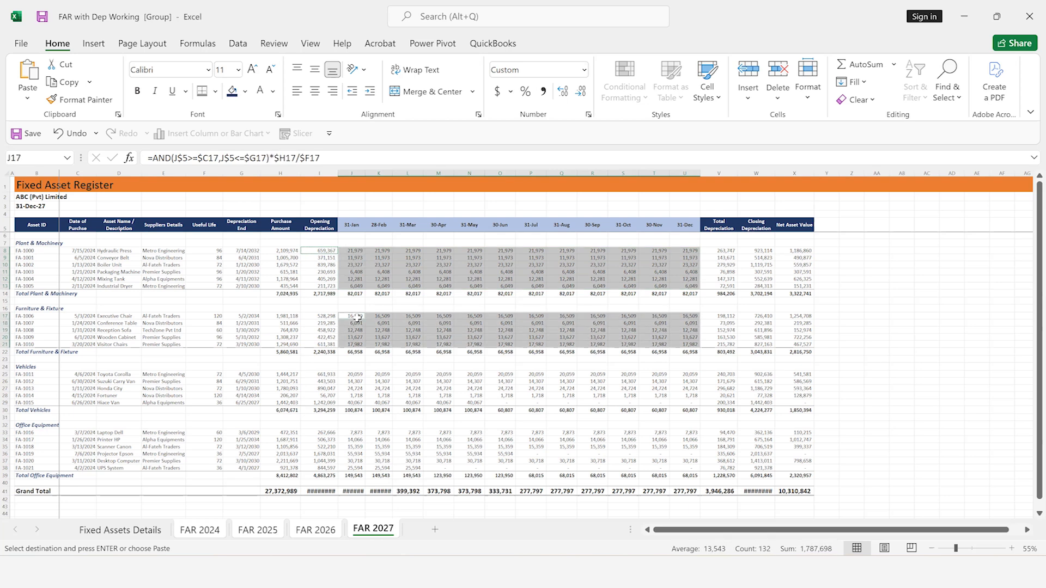
ctrl+click(357, 374)
key(shift+Right)
key(shift+Right)
key(shift+Right)
key(shift+Right)
key(shift+Right)
key(shift+Right)
key(shift+Right)
key(shift+Right)
key(shift+Right)
key(shift+Right)
key(shift+Right)
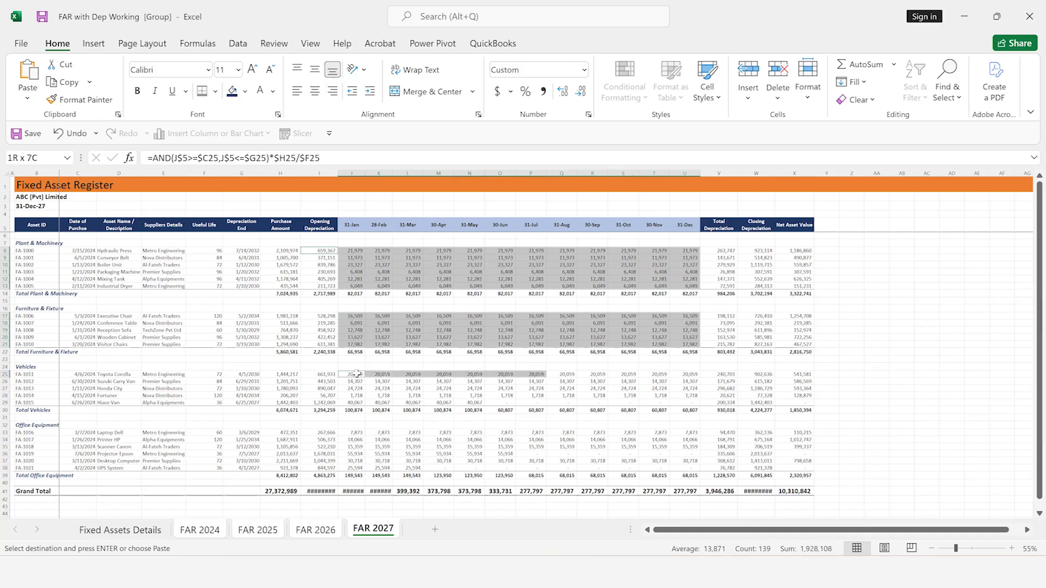
key(shift+Down)
key(shift+Down)
key(shift+Down)
key(shift+Down)
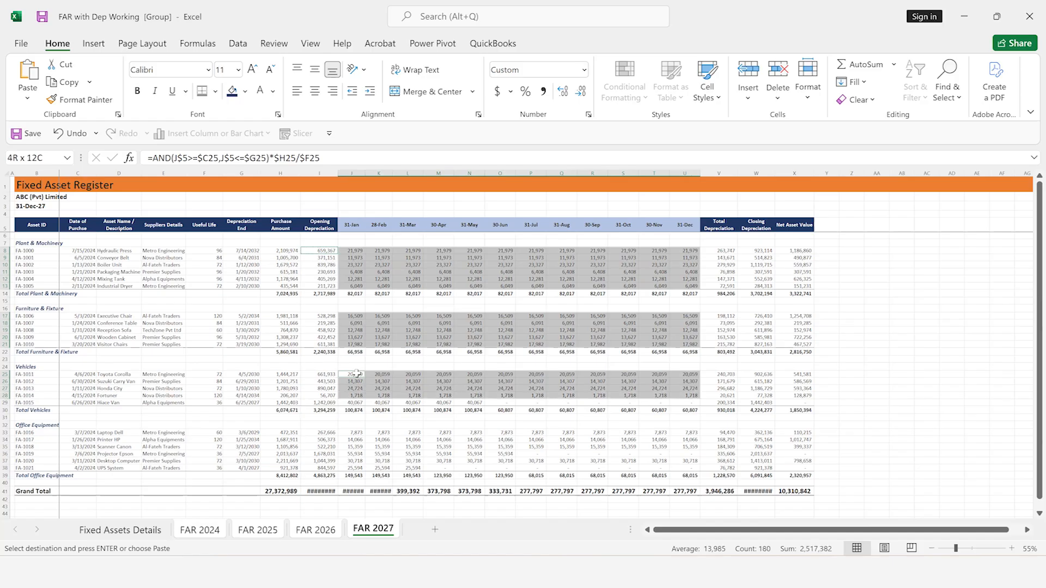
ctrl+click(357, 432)
key(shift+Right)
key(shift+Right)
key(shift+Right)
key(shift+Right)
key(shift+Right)
key(shift+Right)
key(shift+Right)
key(shift+Right)
key(shift+Right)
key(shift+Right)
key(shift+Right)
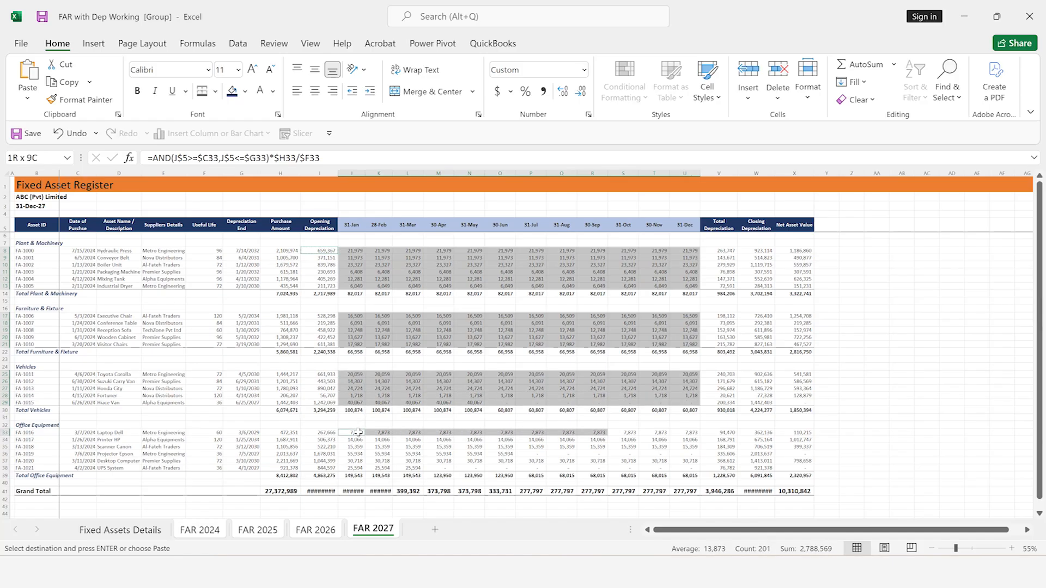
key(shift+Down)
key(shift+Down)
key(shift+Down)
key(shift+Down)
key(shift+Down)
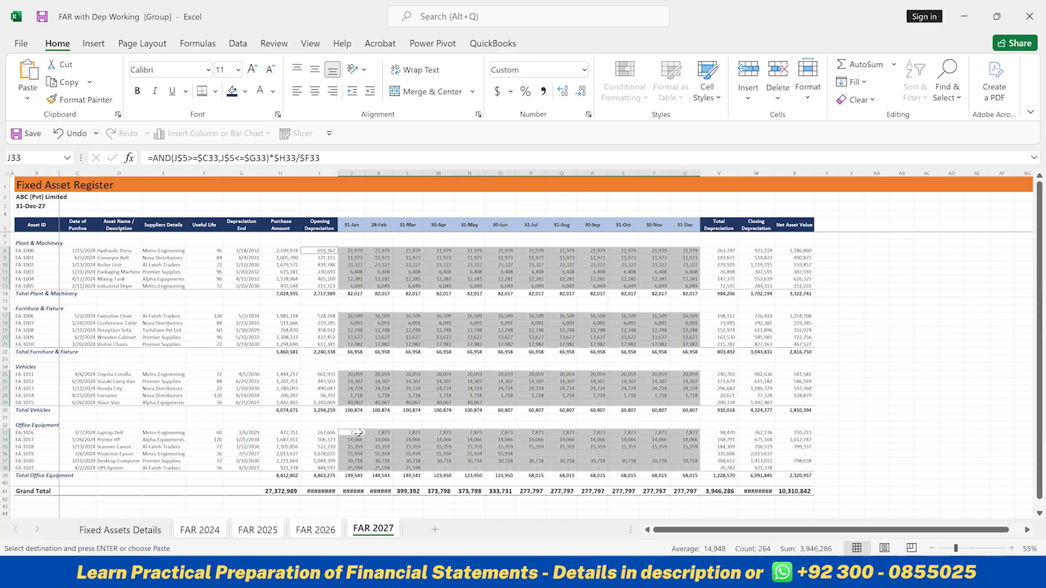
click(246, 92)
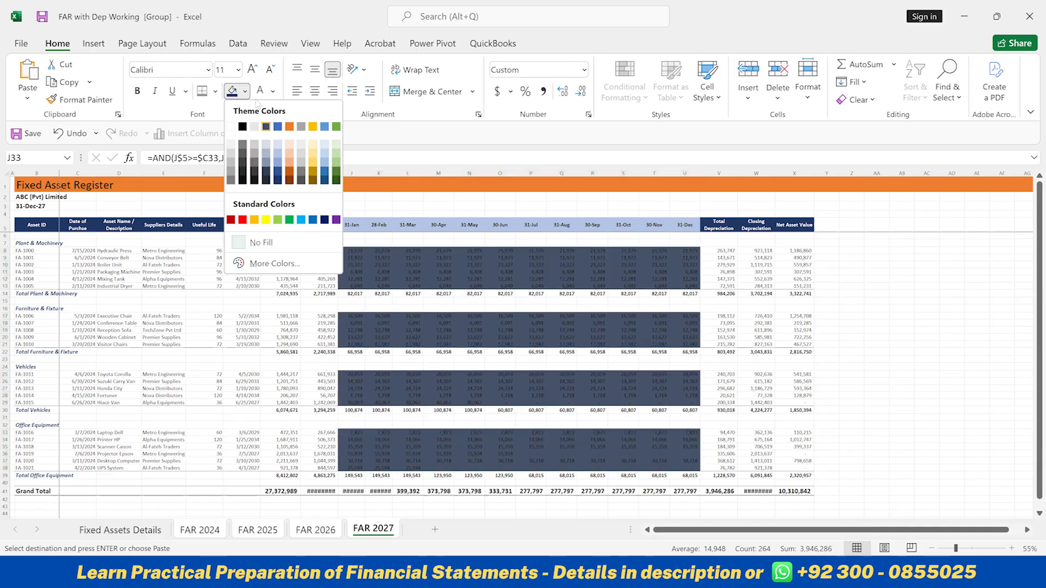
click(278, 146)
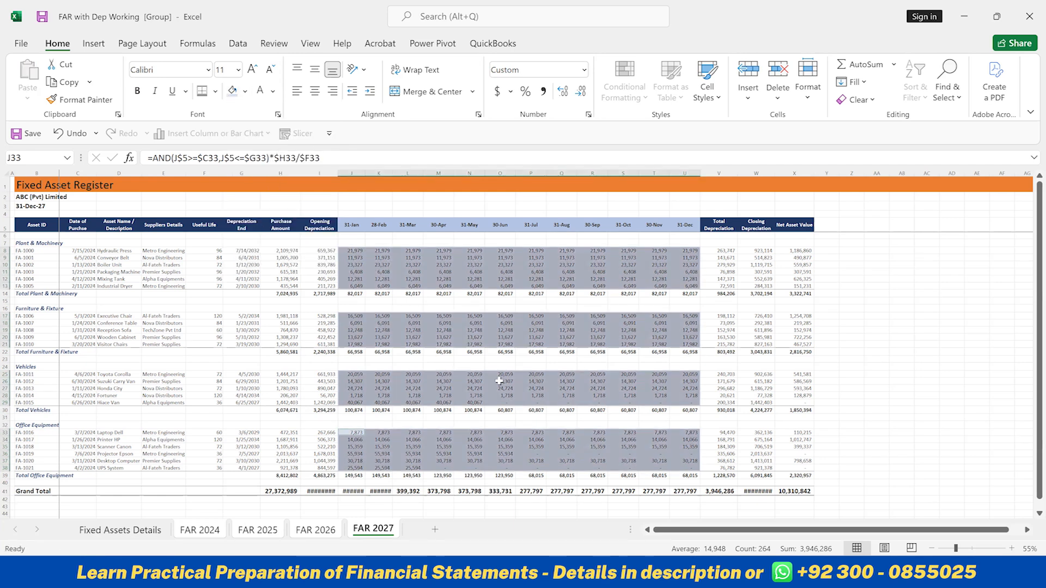
click(478, 410)
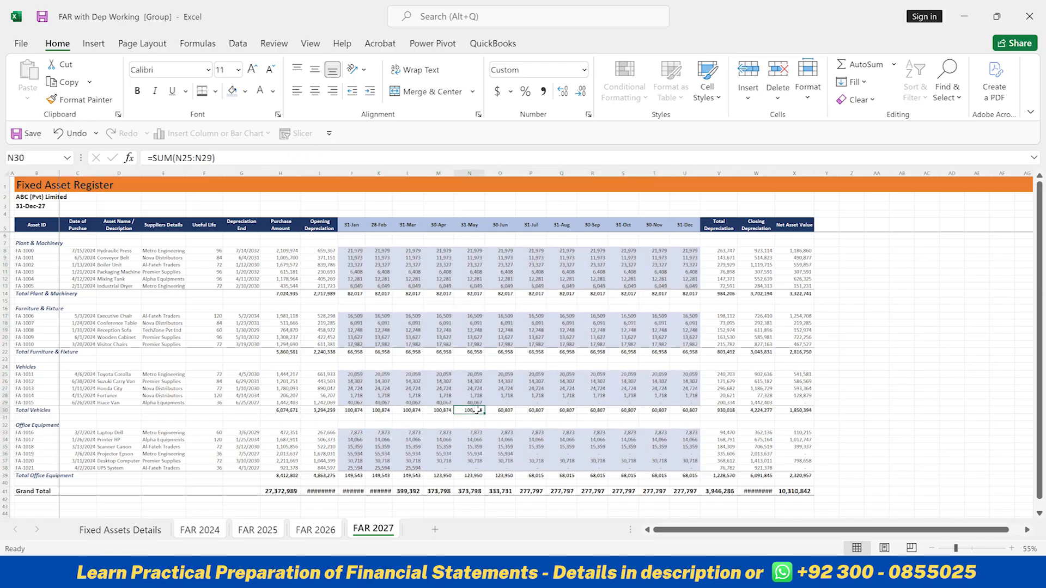
Check the monthly depreciation shading on the FAR 2027 sheet and on the earlier sheets back to FAR 2025
ctrl+scroll(477, 409, up, 1)
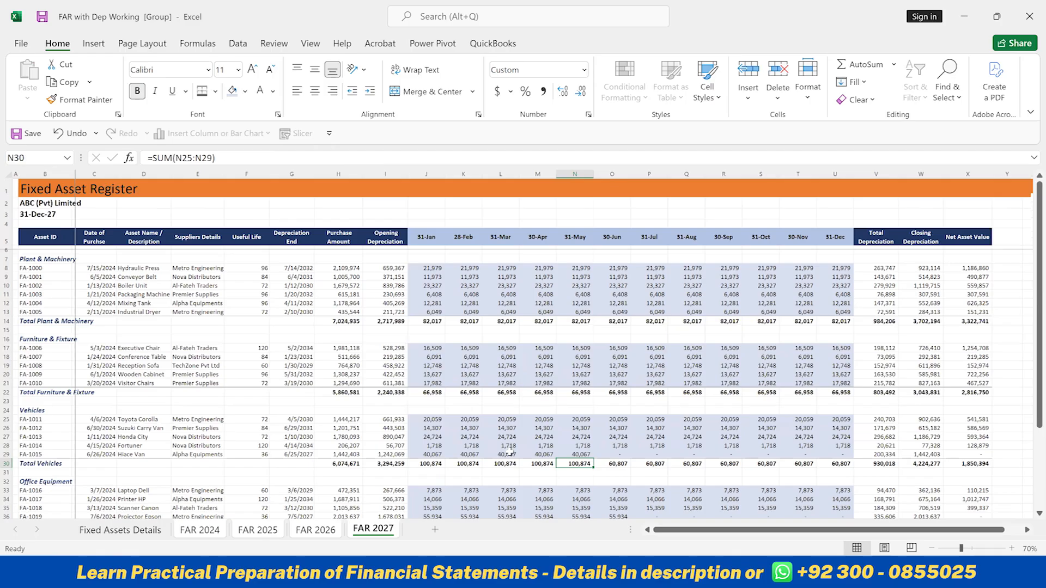
key(ctrl+Page_Up)
key(ctrl+Page_Up)
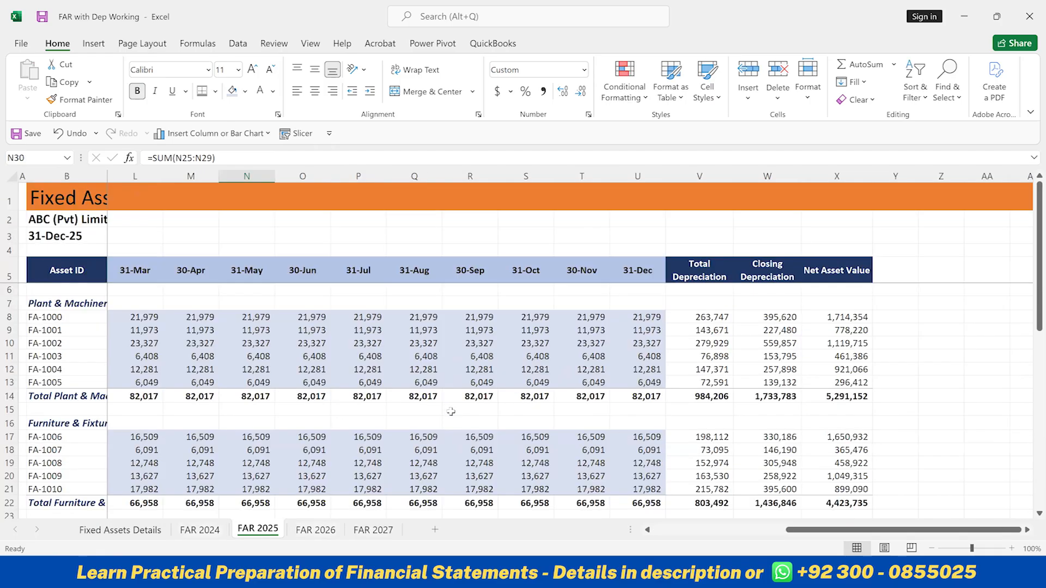